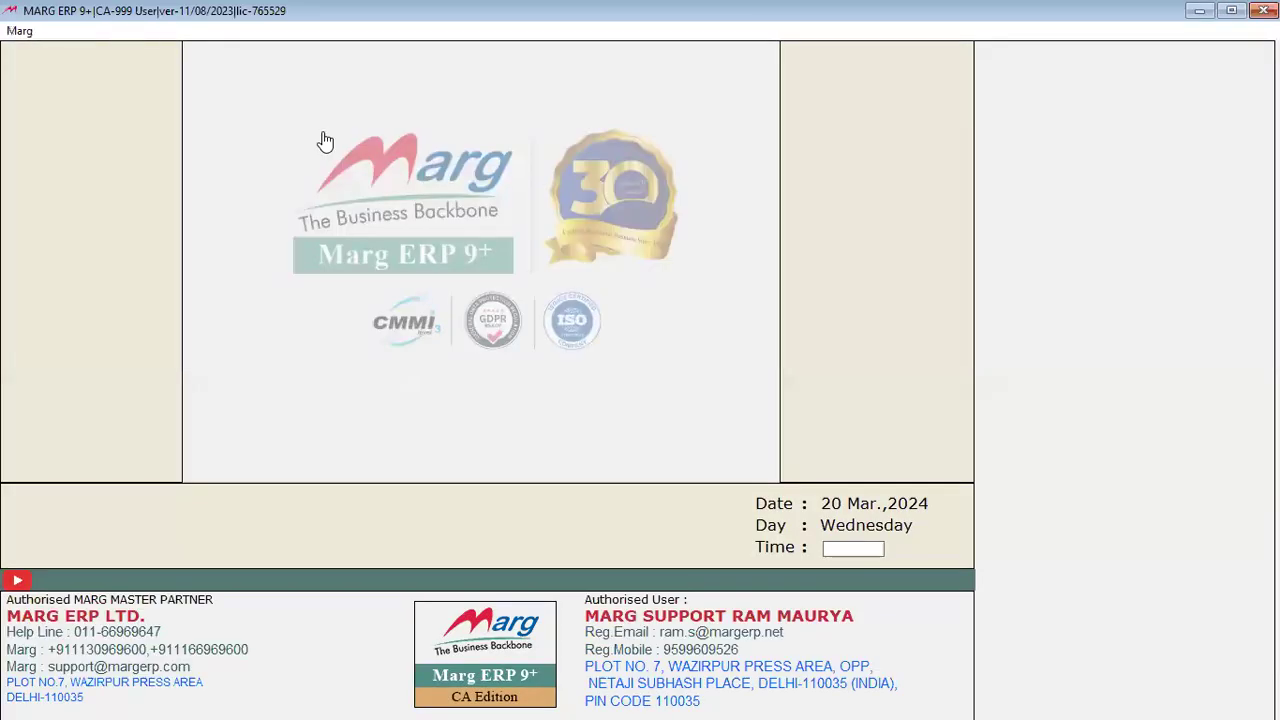
Step: Decline the help manual download and skip copying the help file
{"action": "key", "text": "Right"}
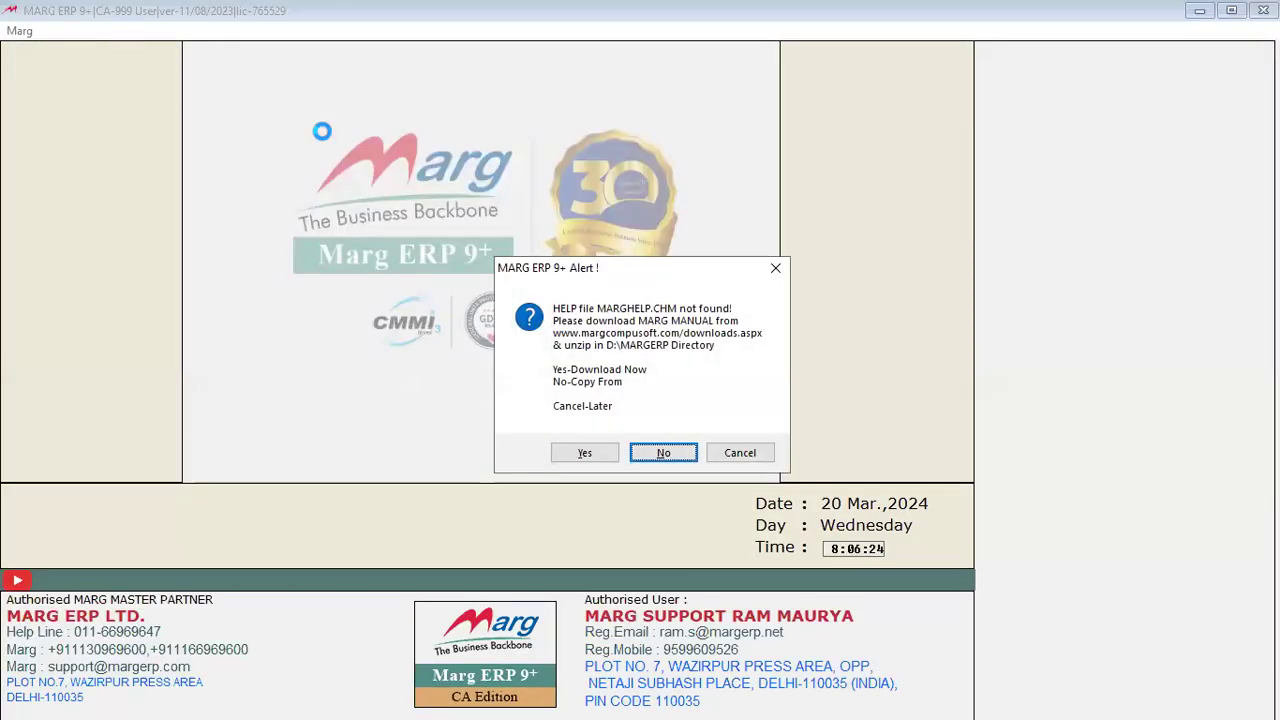
{"action": "key", "text": "Return"}
{"action": "key", "text": "Escape"}
Step: Log in with the user ID and password, retrying after a wrong-password warning
{"action": "type", "text": "abc"}
{"action": "key", "text": "Return"}
{"action": "type", "text": "*****"}
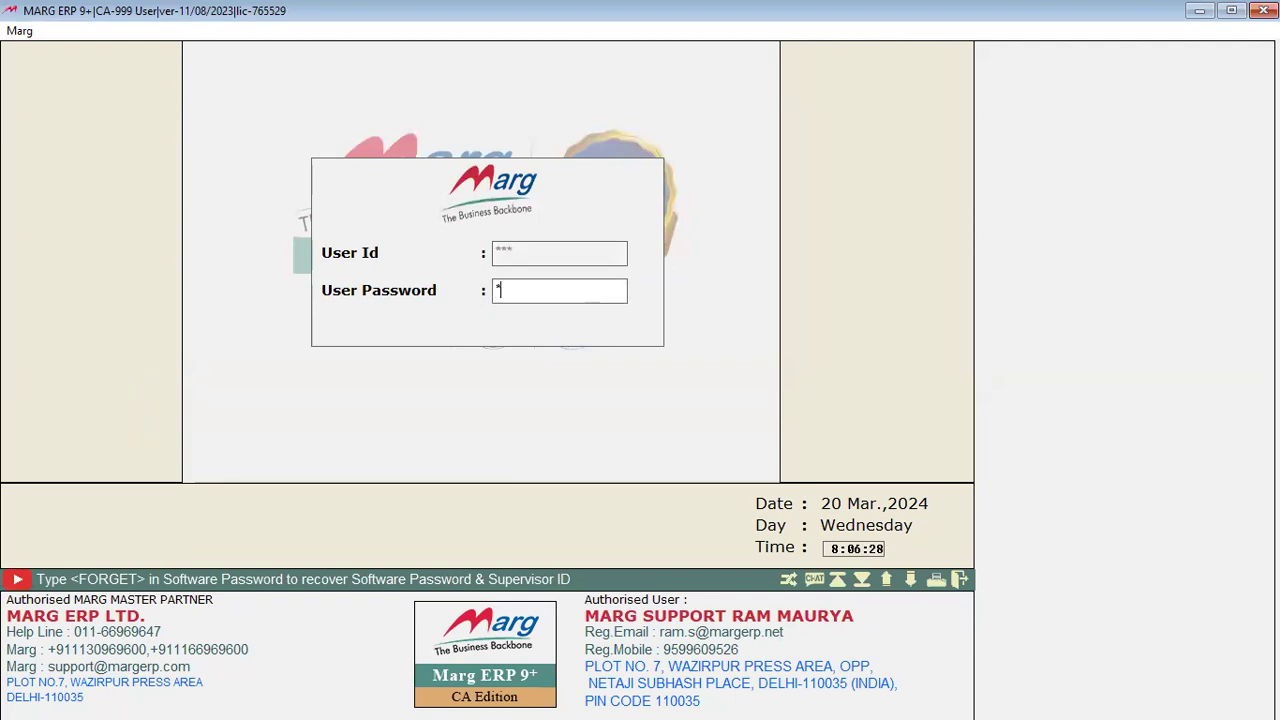
{"action": "key", "text": "Return"}
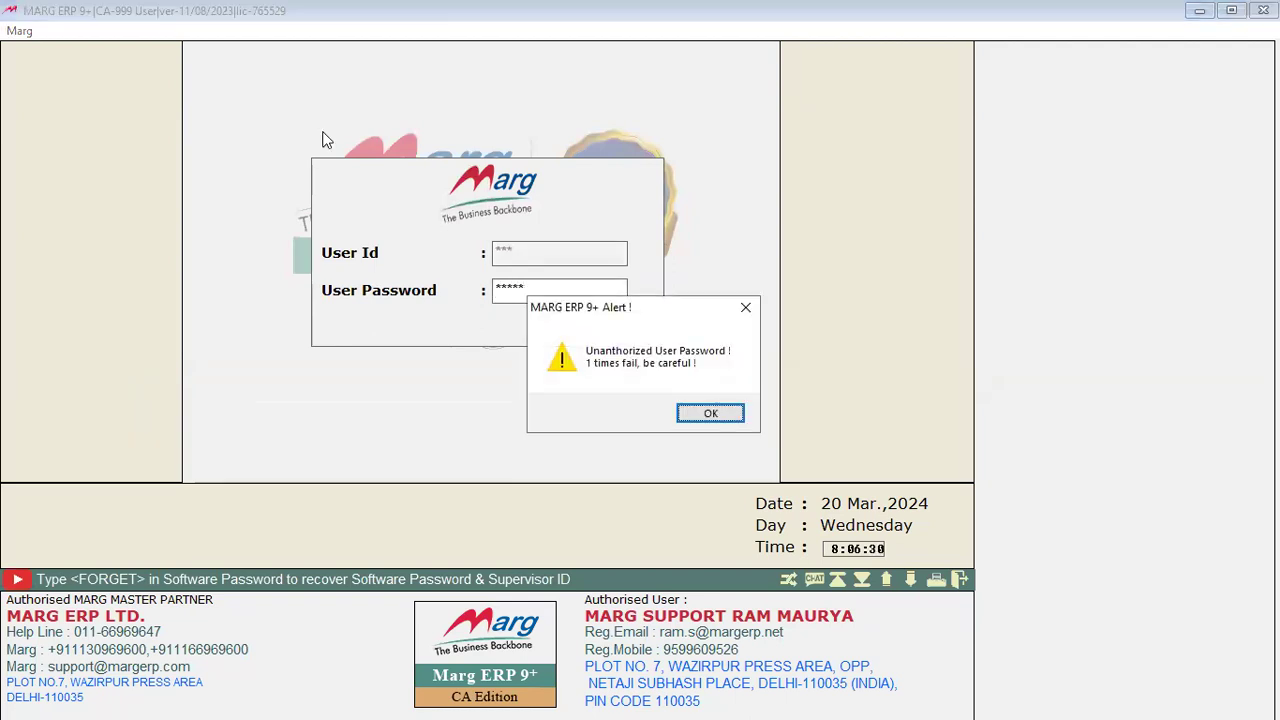
{"action": "key", "text": "Return"}
{"action": "type", "text": "***"}
{"action": "key", "text": "Return"}
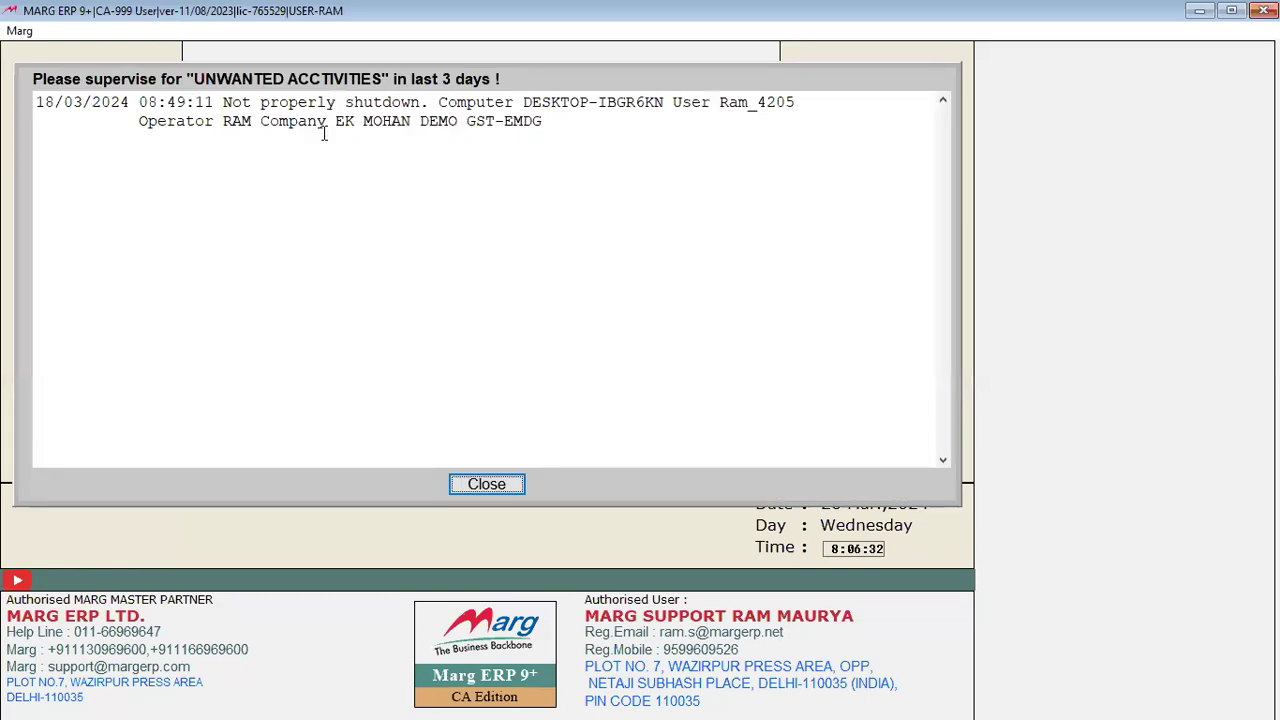
{"action": "key", "text": "Return"}
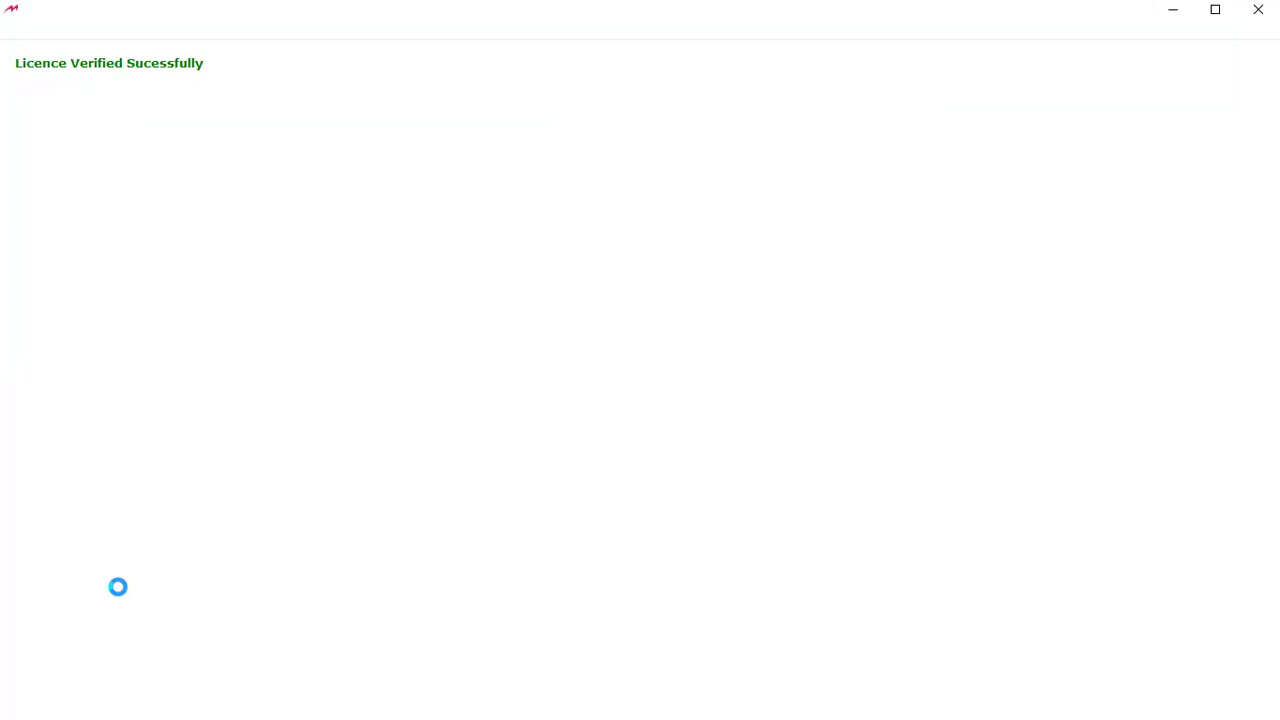
Step: Minimise the licence verification window and dismiss the e-mail warning and startup popups
{"action": "left_click", "coordinate": [1177, 9]}
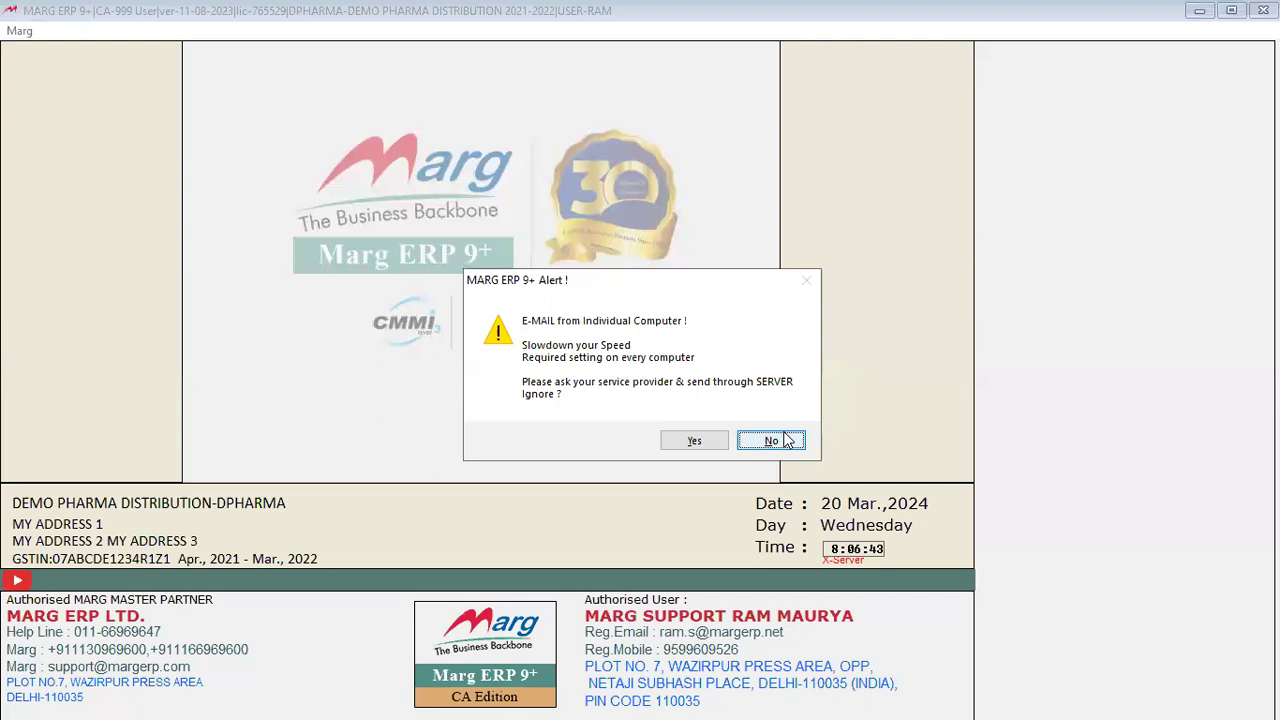
{"action": "left_click", "coordinate": [770, 440]}
{"action": "key", "text": "Escape"}
{"action": "key", "text": "Escape"}
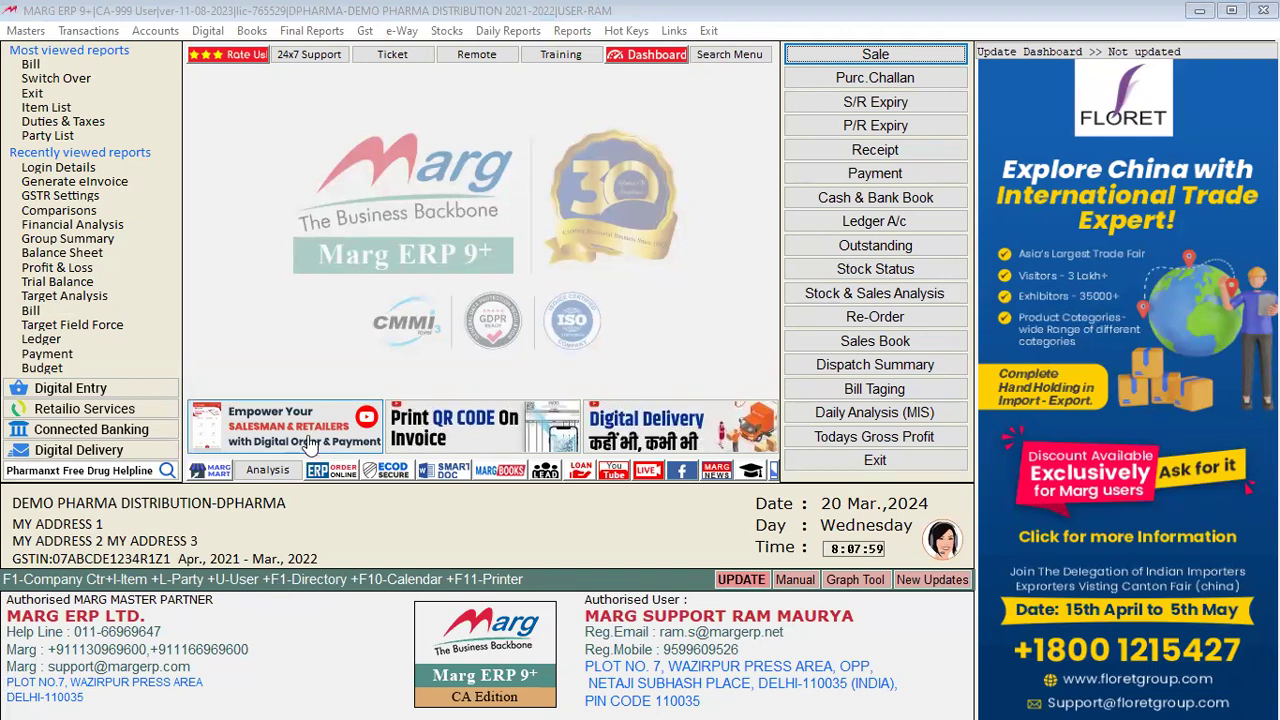
Step: Open the Gst menu listing GSTR 1, GSTR 3B, GSTR 9 and GST Register & Returns
{"action": "left_click", "coordinate": [366, 30]}
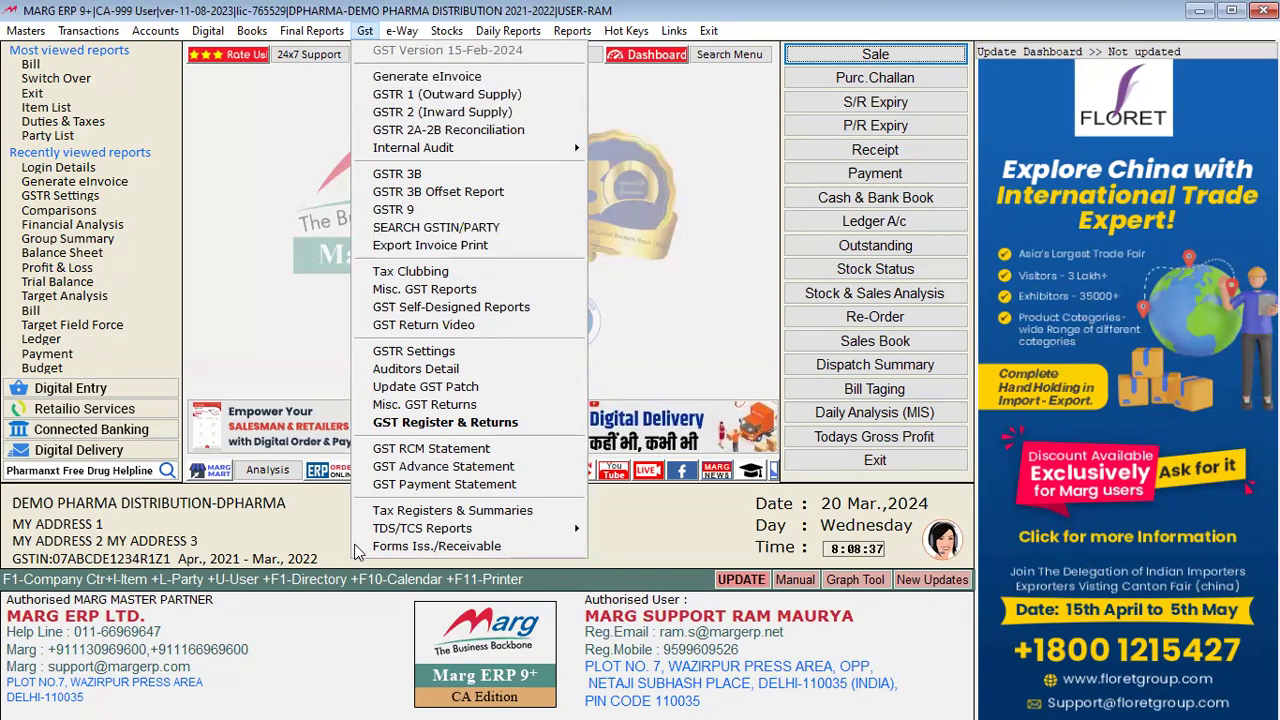
Step: Choose GSTR 1 (Outward Supply) from the Gst menu and accept the GST.ZIP update download
{"action": "left_click", "coordinate": [336, 596]}
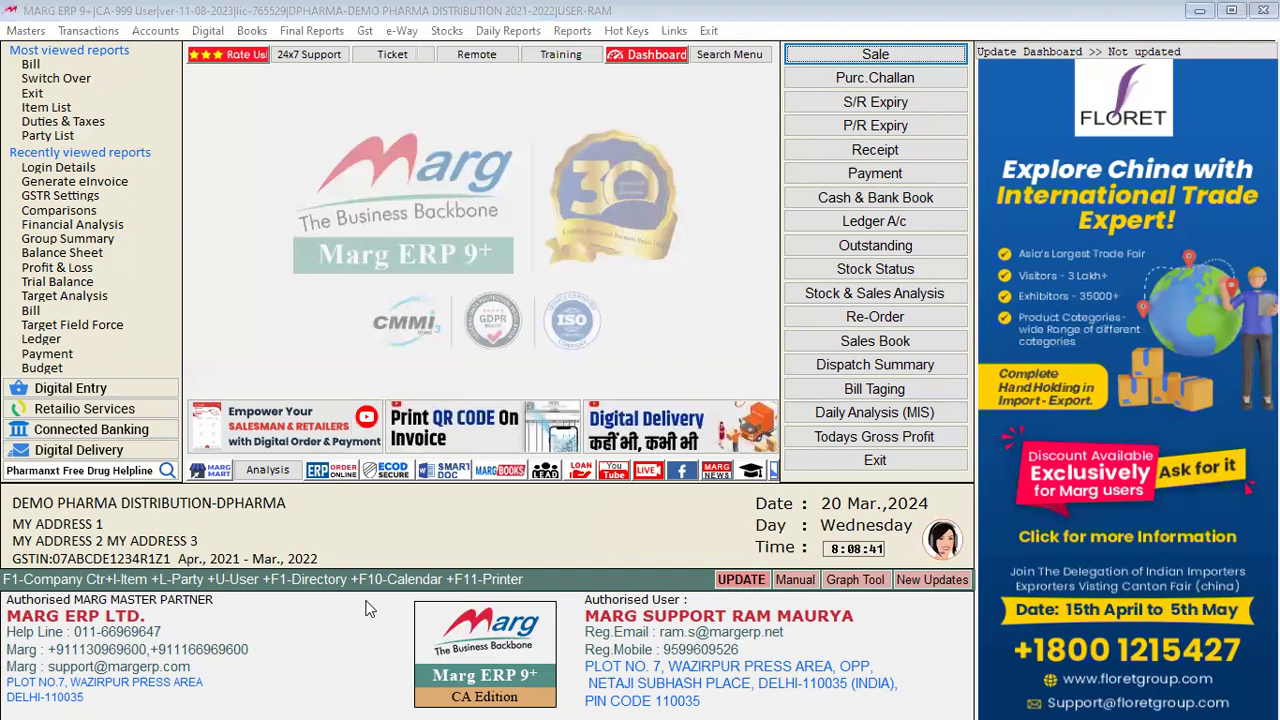
{"action": "left_click", "coordinate": [366, 31]}
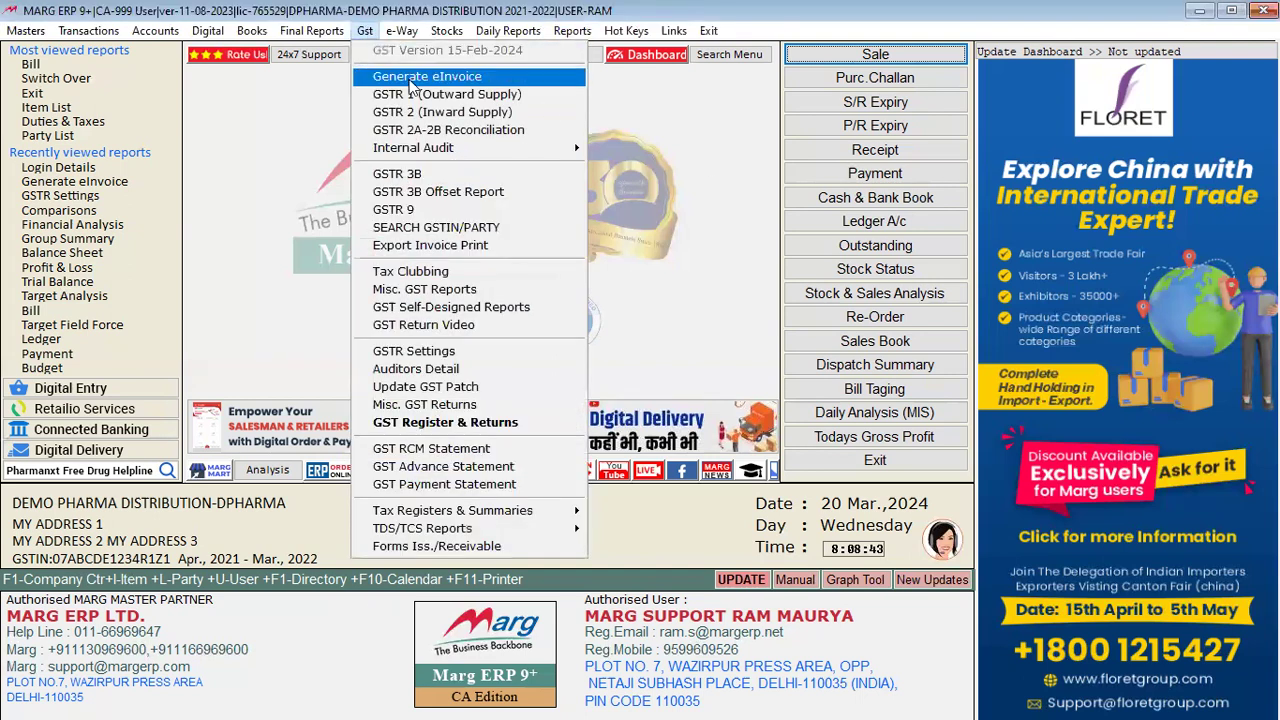
{"action": "left_click", "coordinate": [475, 100]}
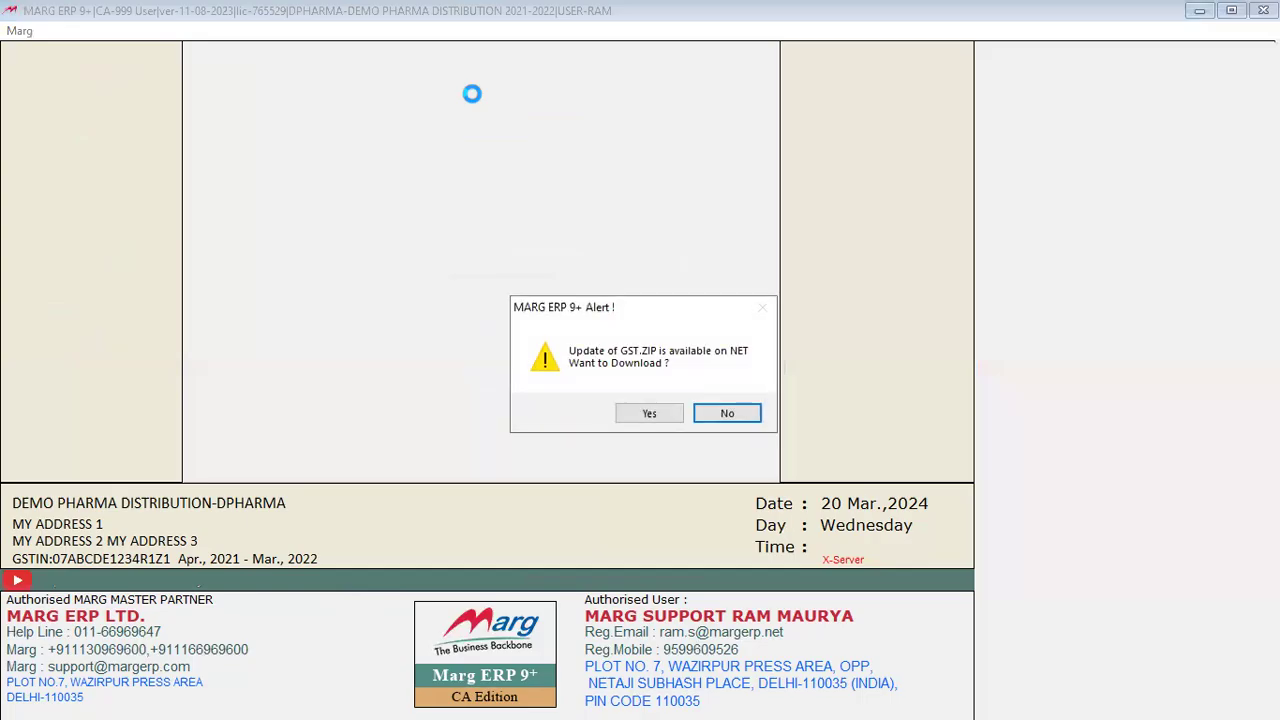
{"action": "left_click", "coordinate": [650, 413]}
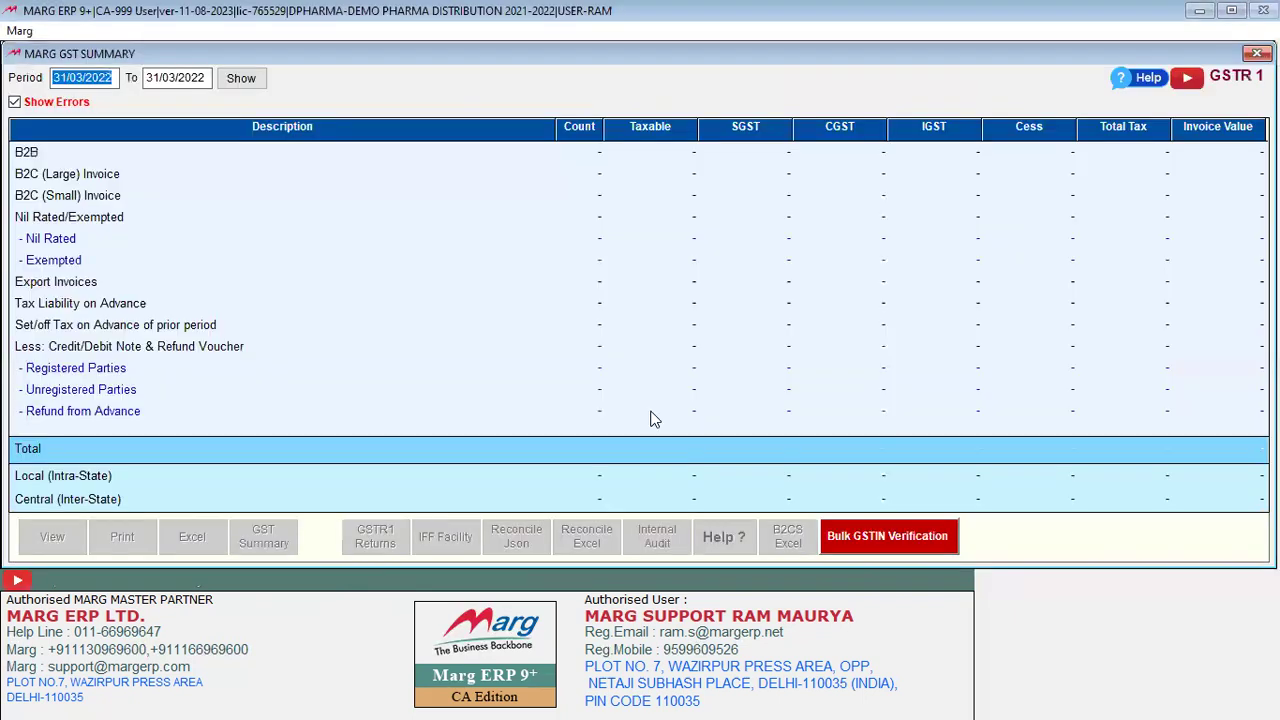
Step: Show the GSTR 1 figures for 31/03/2022 and step down to the B2C (Small) invoice row
{"action": "key", "text": "Return"}
{"action": "key", "text": "Return"}
{"action": "key", "text": "Return"}
{"action": "key", "text": "Return"}
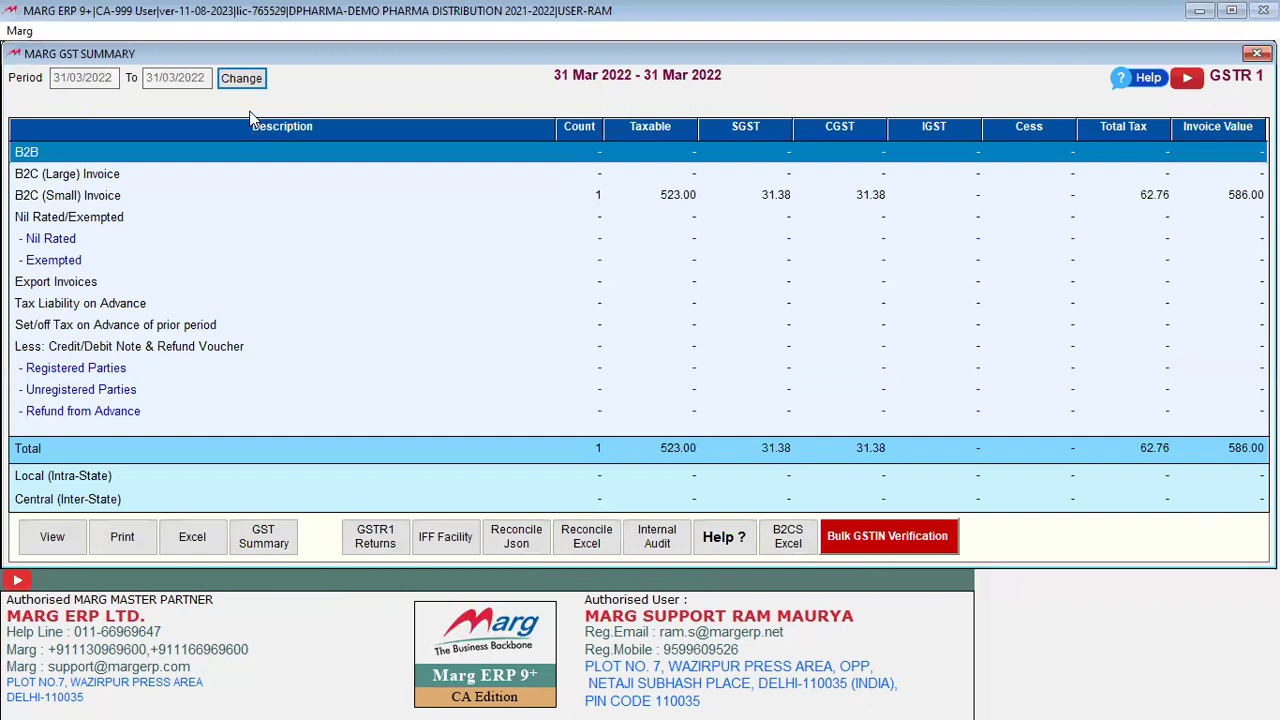
{"action": "key", "text": "Down"}
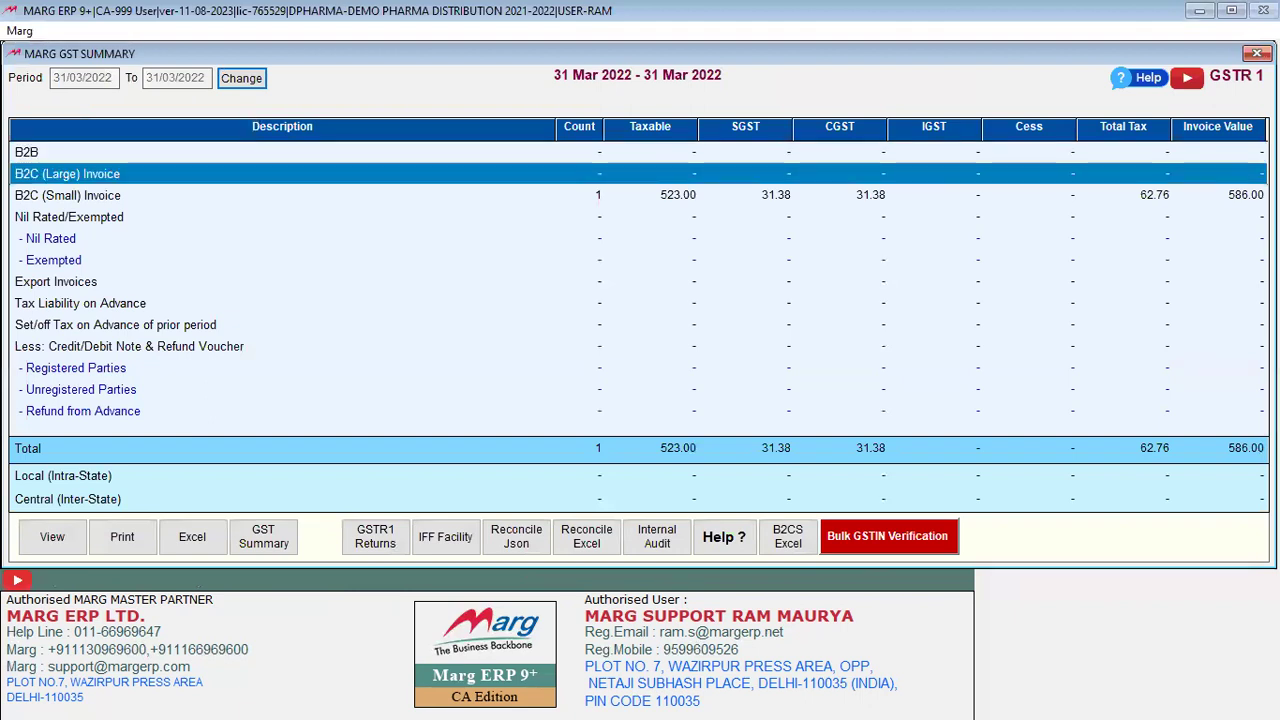
{"action": "key", "text": "Down"}
{"action": "key", "text": "Down"}
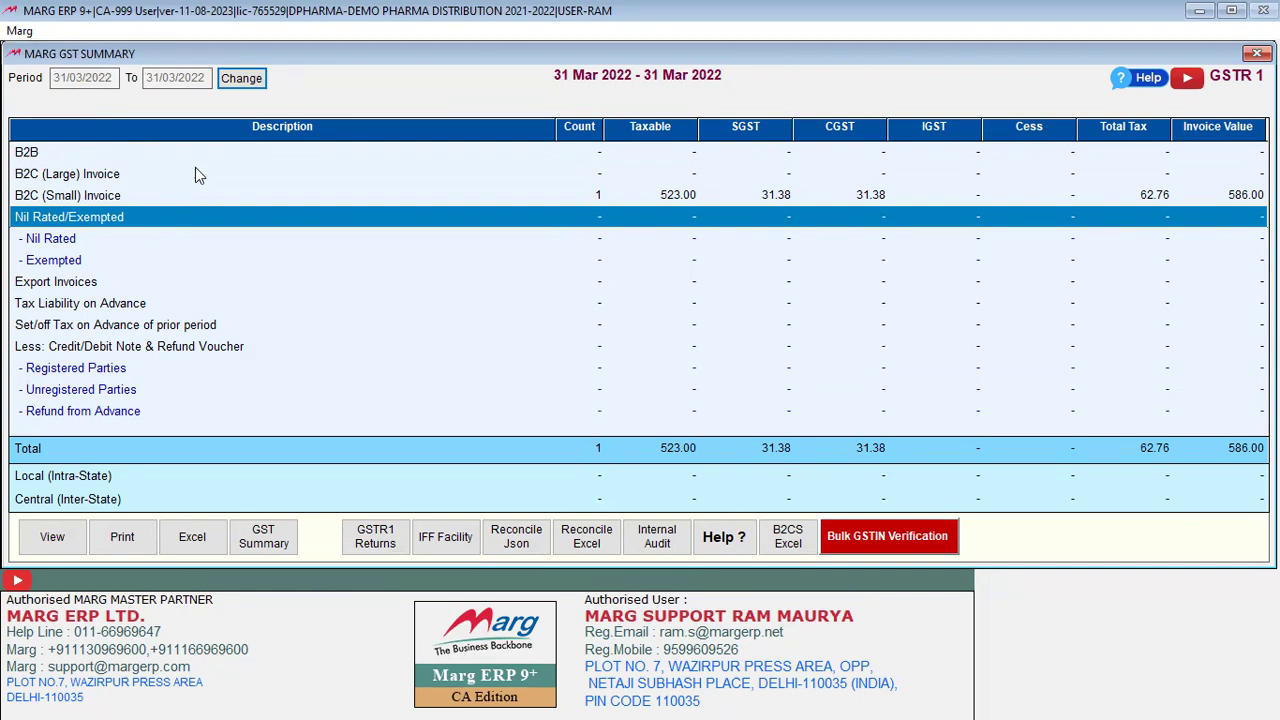
{"action": "key", "text": "Up"}
{"action": "key", "text": "Up"}
{"action": "key", "text": "Up"}
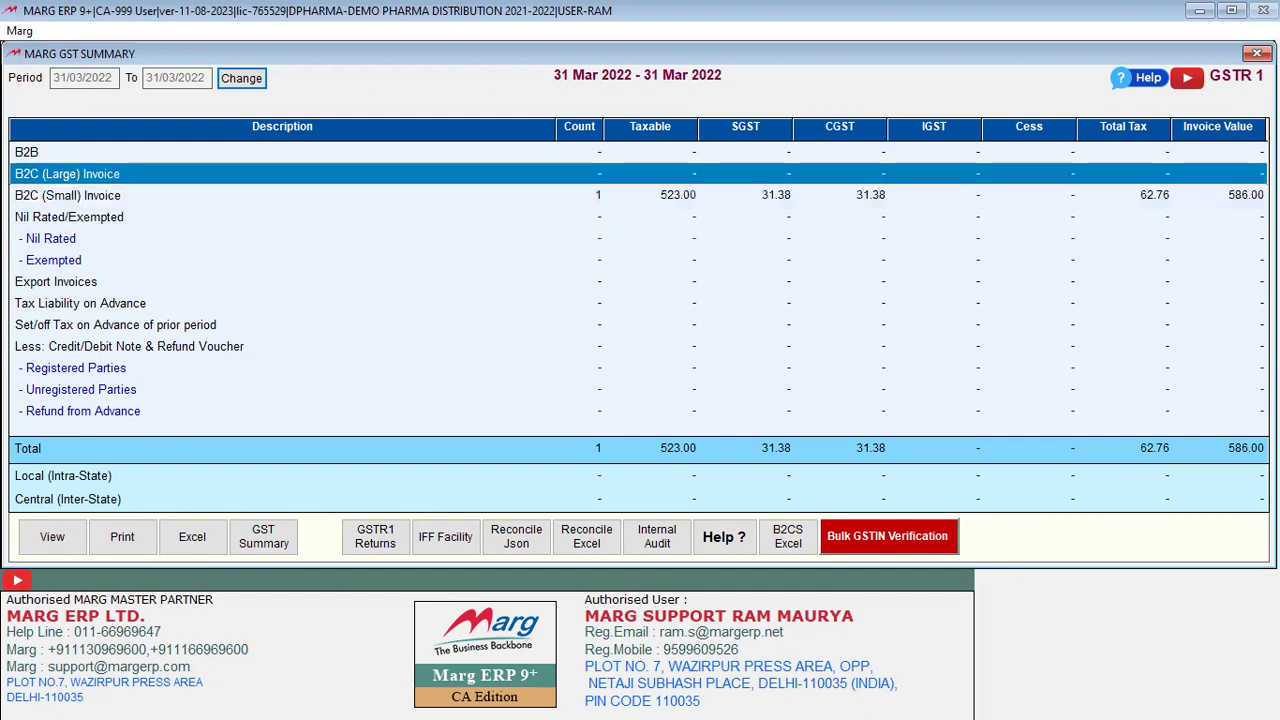
{"action": "key", "text": "Down"}
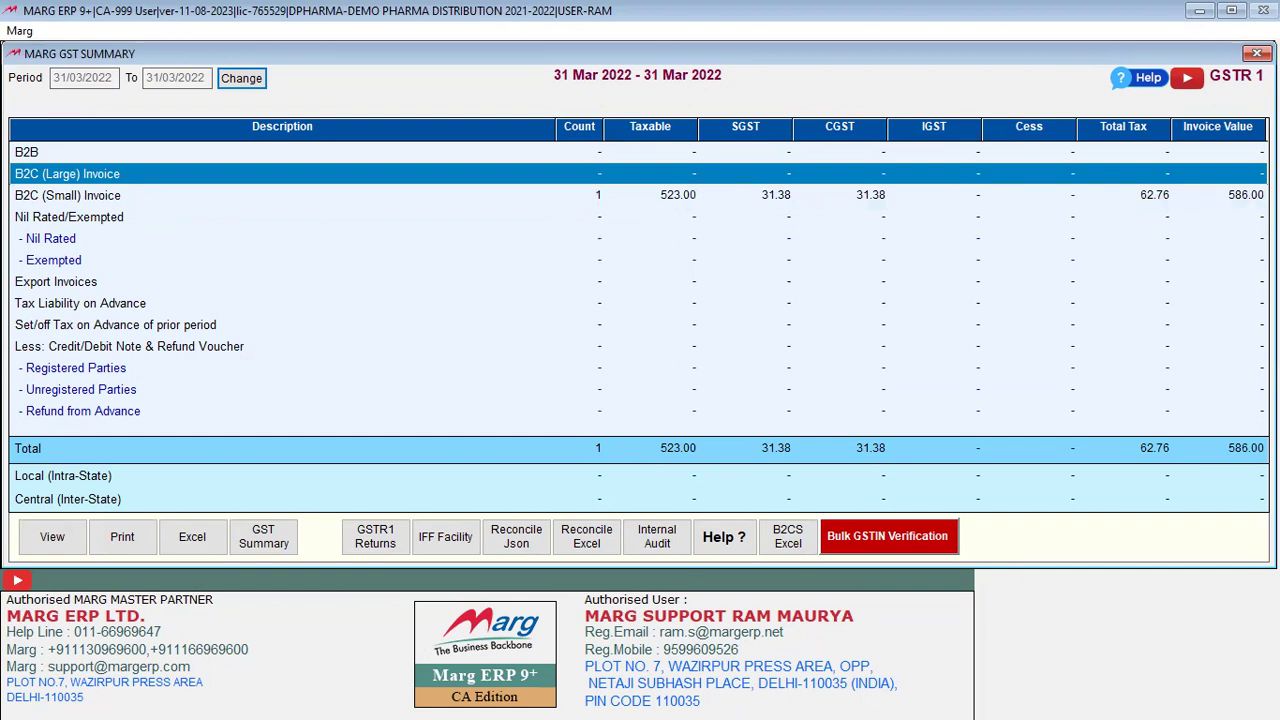
{"action": "key", "text": "Down"}
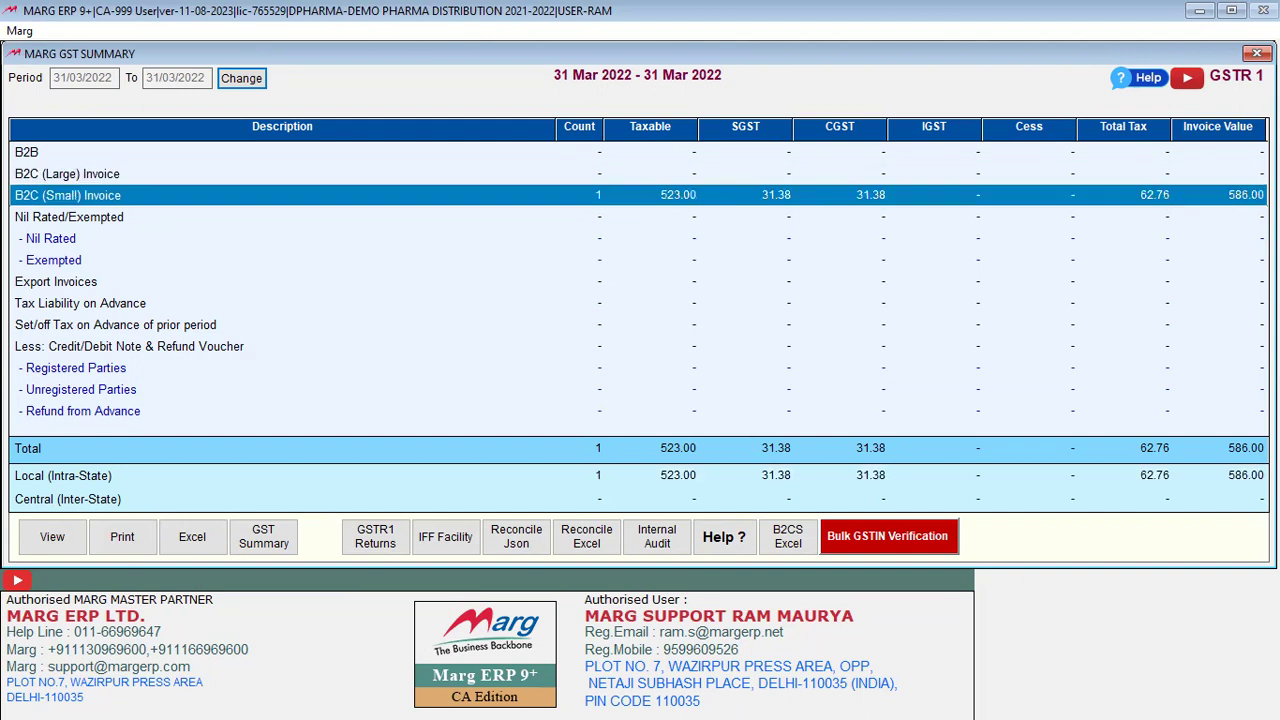
{"action": "key", "text": "alt+Tab"}
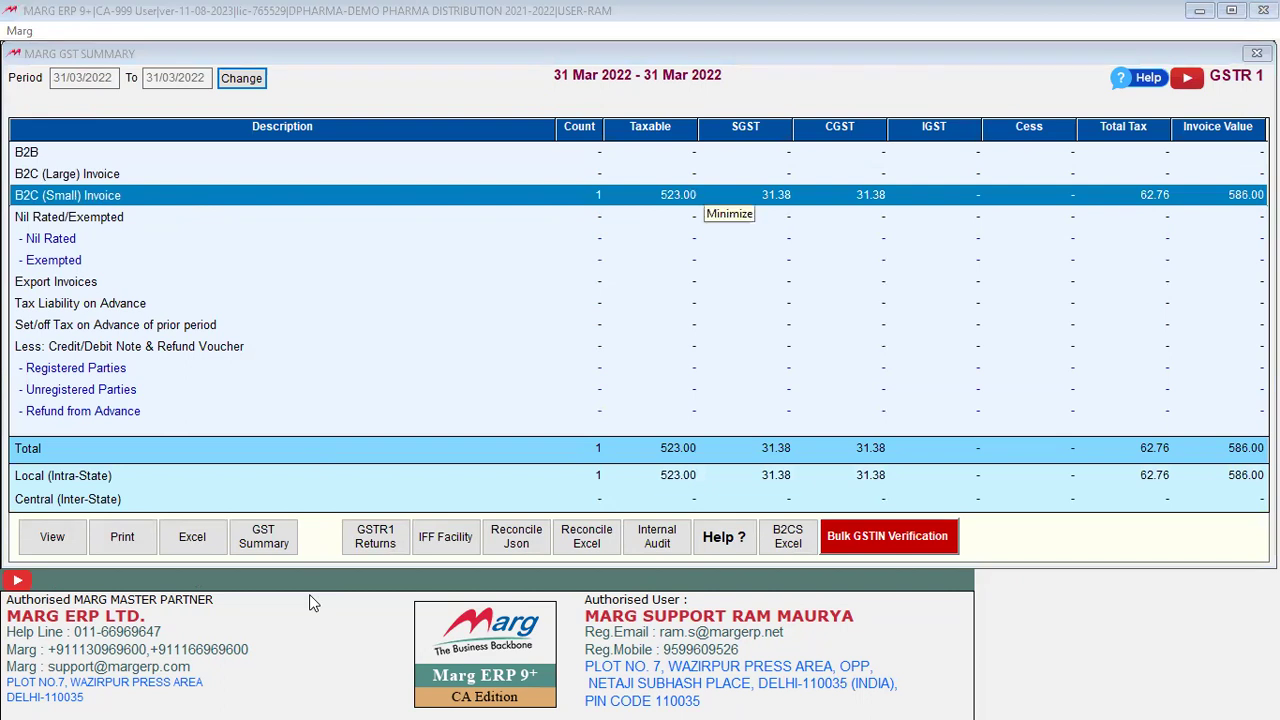
{"action": "left_click", "coordinate": [360, 178]}
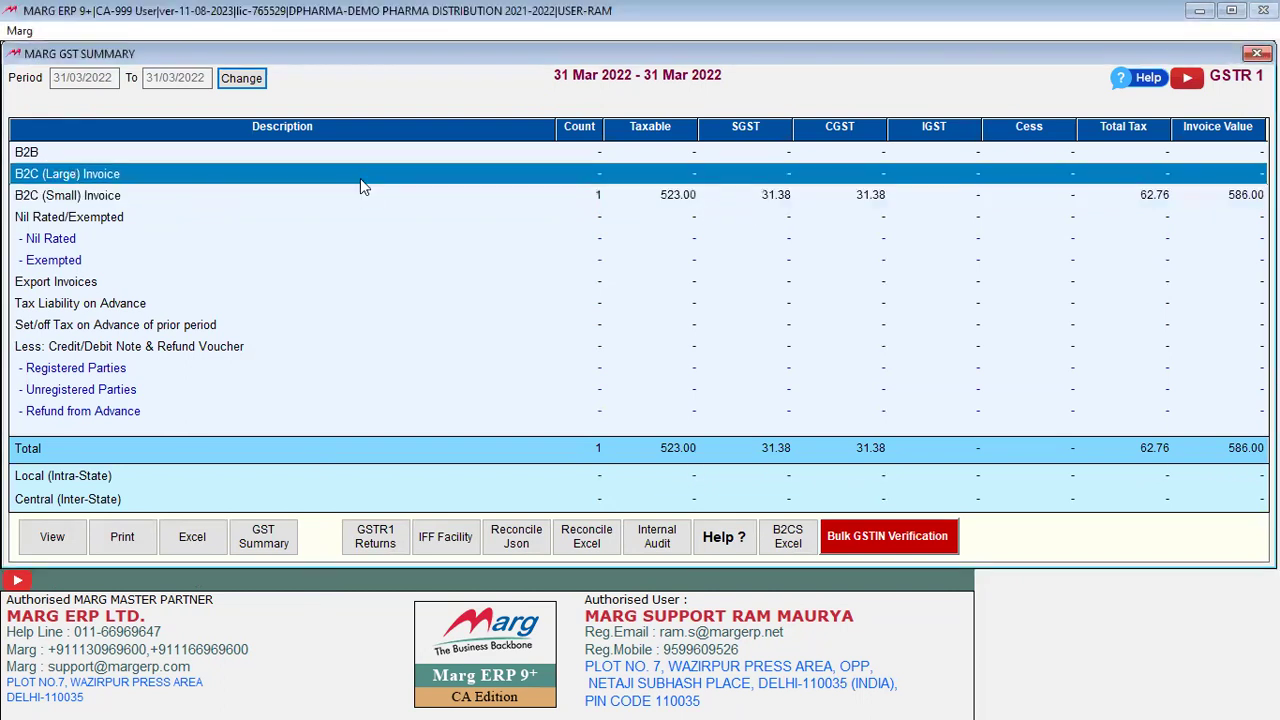
{"action": "left_click", "coordinate": [302, 195]}
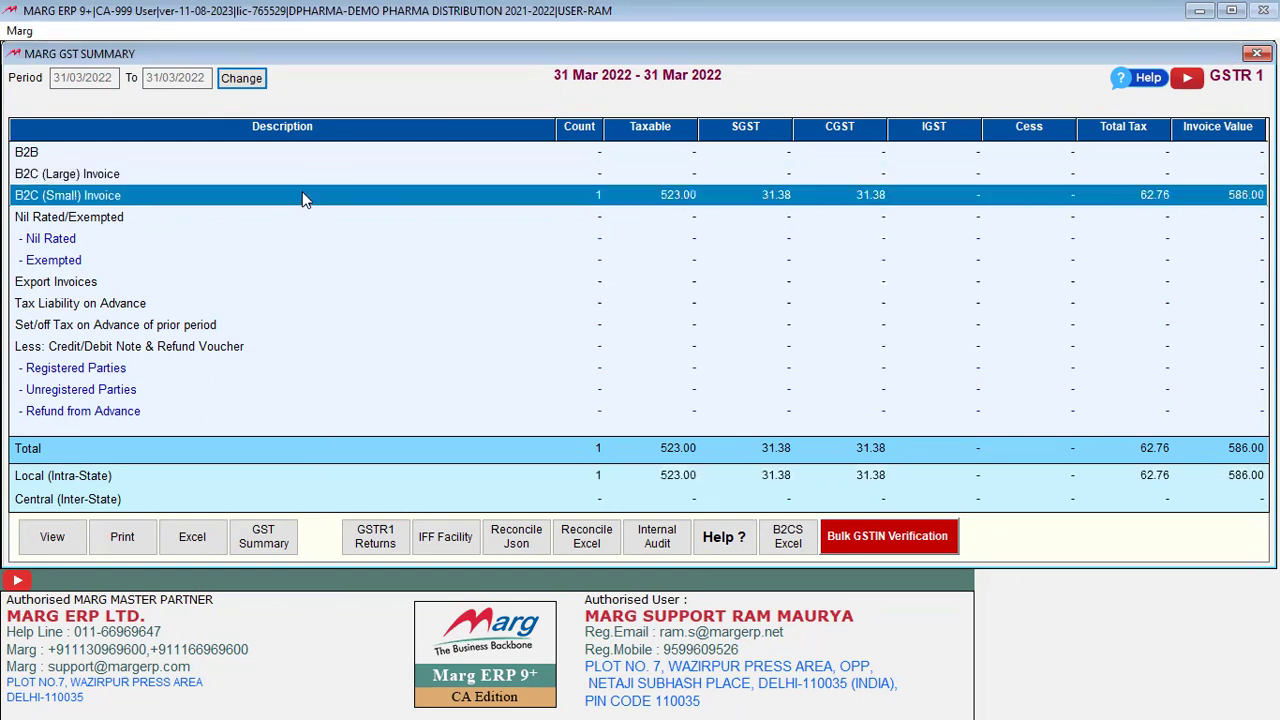
{"action": "left_click", "coordinate": [253, 178]}
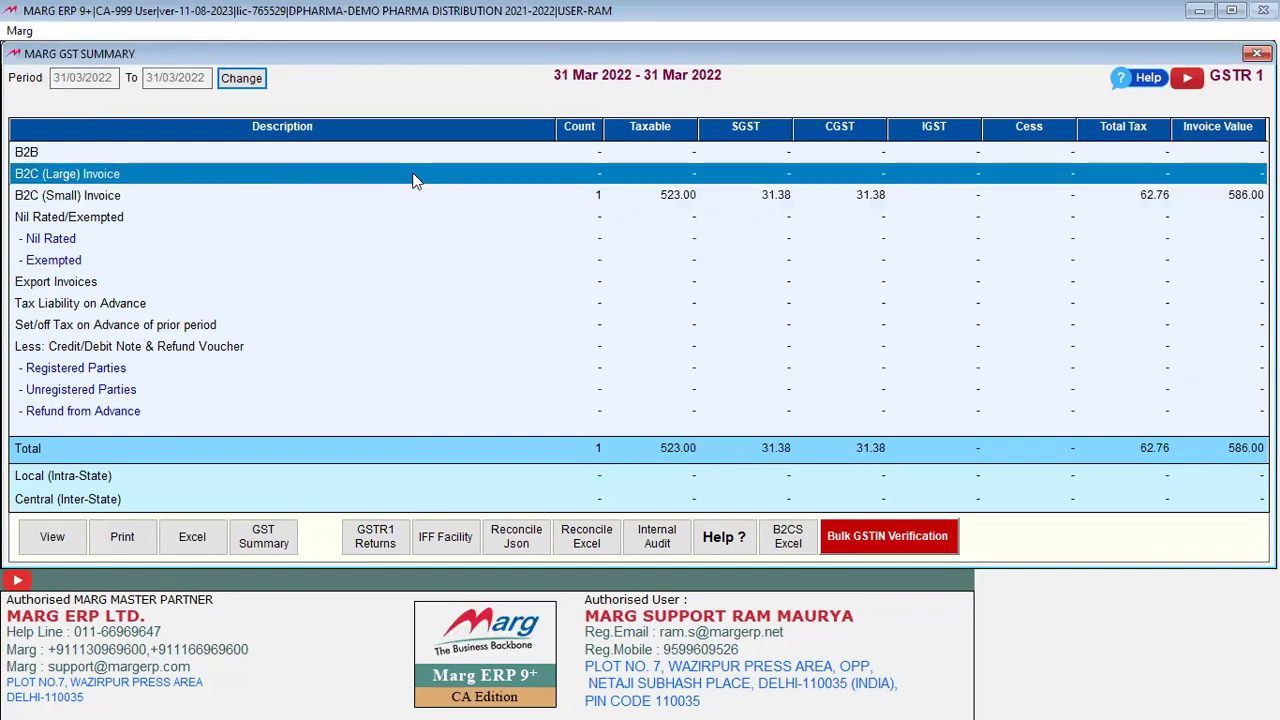
{"action": "key", "text": "alt+Tab"}
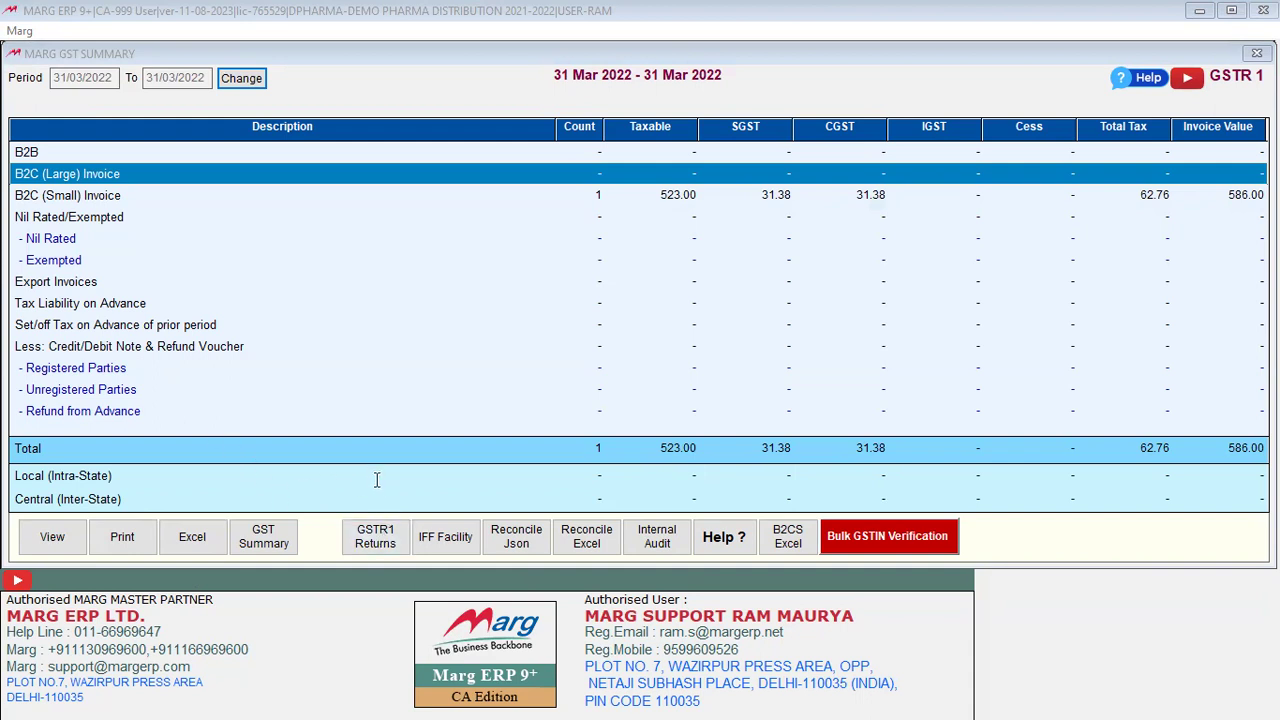
Step: Set the GSTR 1 export to GSTN Json file with all options ticked, including HSN summary, and start it
{"action": "left_click", "coordinate": [385, 543]}
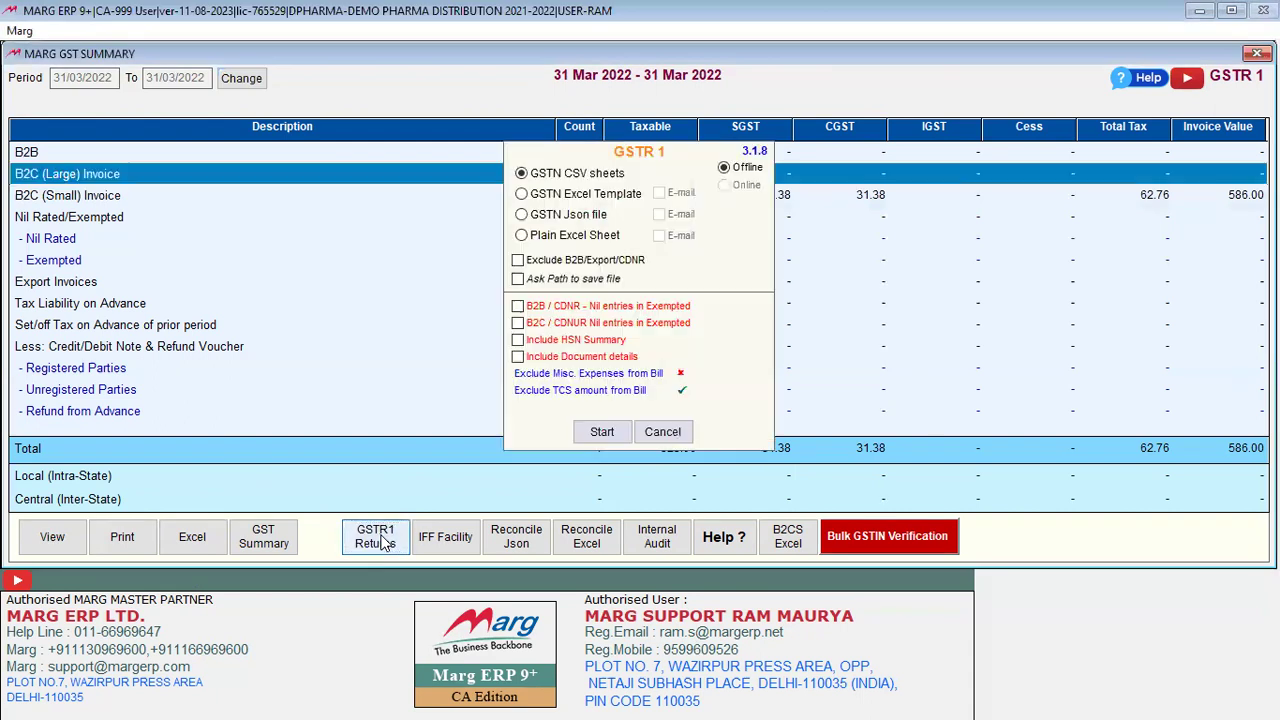
{"action": "left_click", "coordinate": [521, 215]}
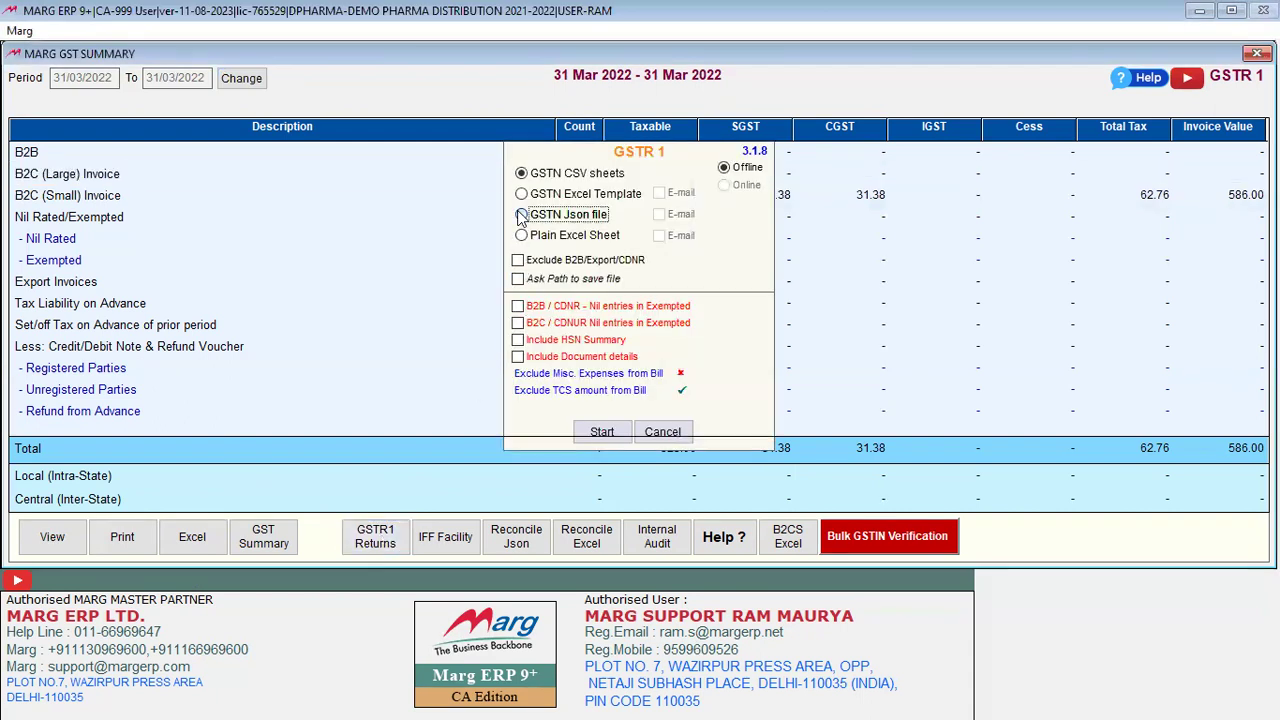
{"action": "left_click", "coordinate": [517, 306]}
{"action": "left_click", "coordinate": [516, 279]}
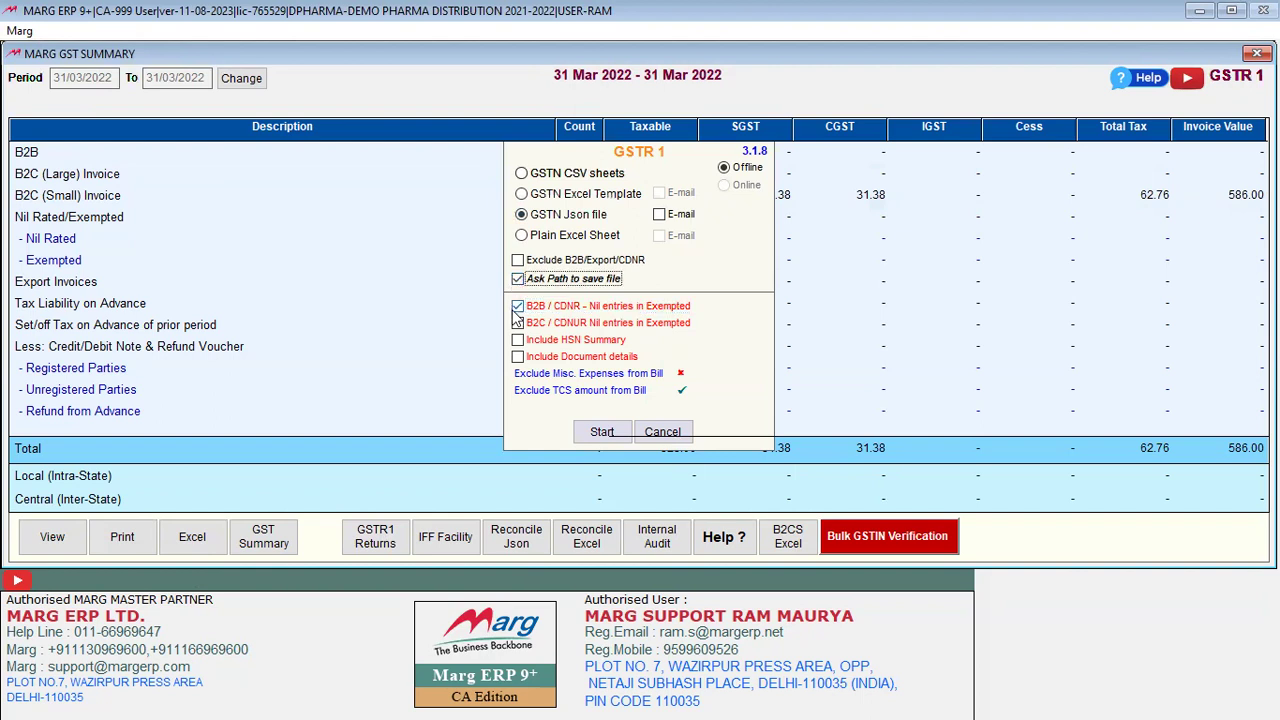
{"action": "left_click", "coordinate": [517, 260]}
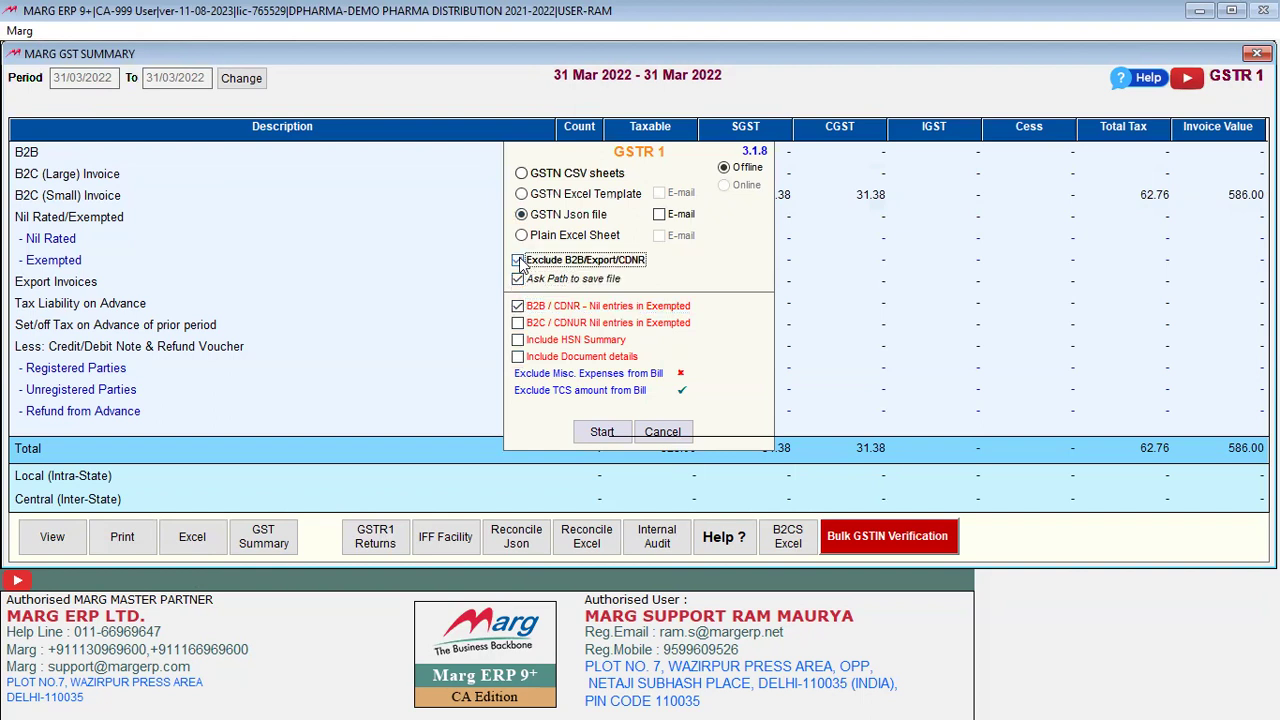
{"action": "left_click", "coordinate": [517, 323]}
{"action": "left_click", "coordinate": [517, 340]}
{"action": "left_click", "coordinate": [517, 357]}
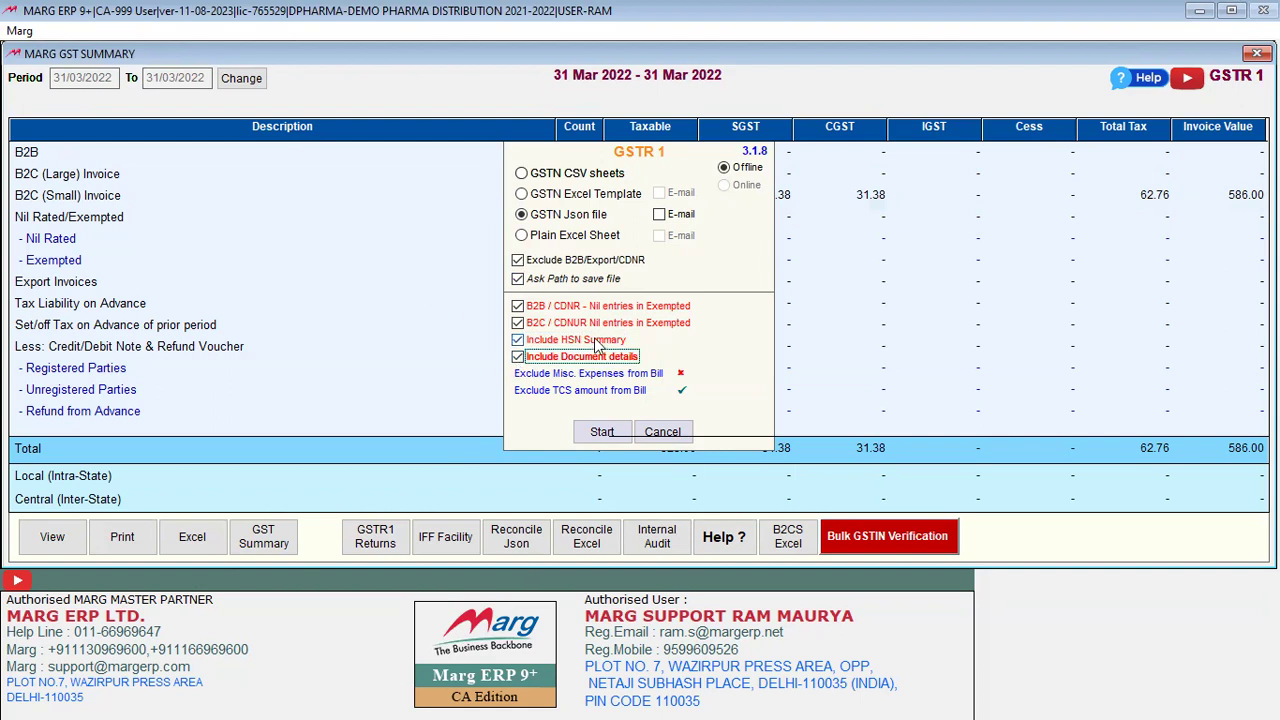
{"action": "left_click", "coordinate": [601, 434]}
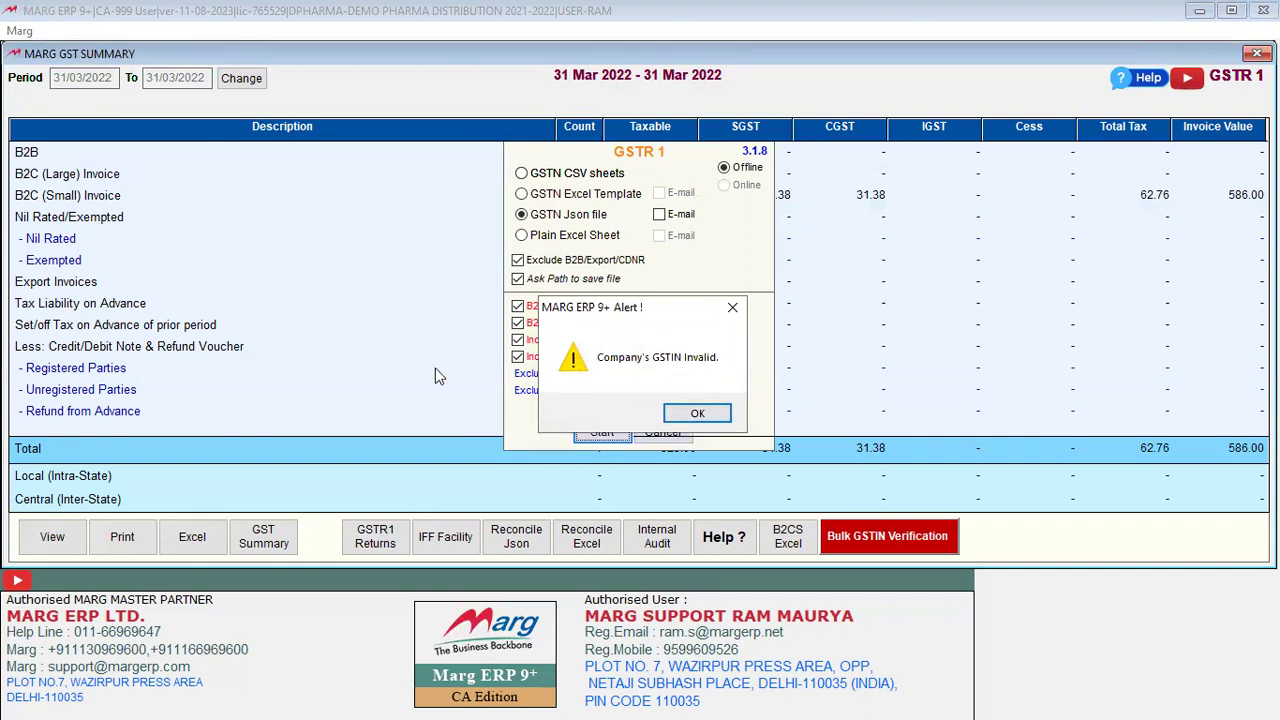
Step: Acknowledge the invalid GSTIN warning and maximise the Marg window
{"action": "left_click", "coordinate": [698, 414]}
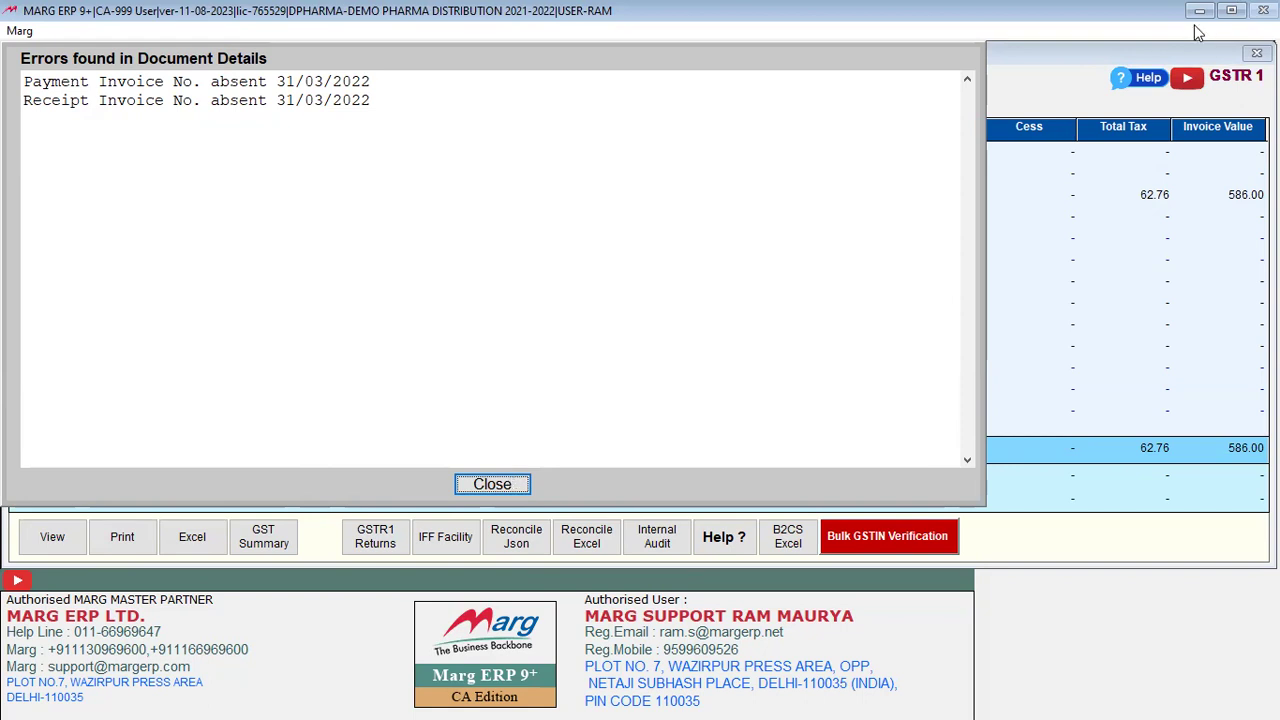
{"action": "left_click", "coordinate": [1233, 10]}
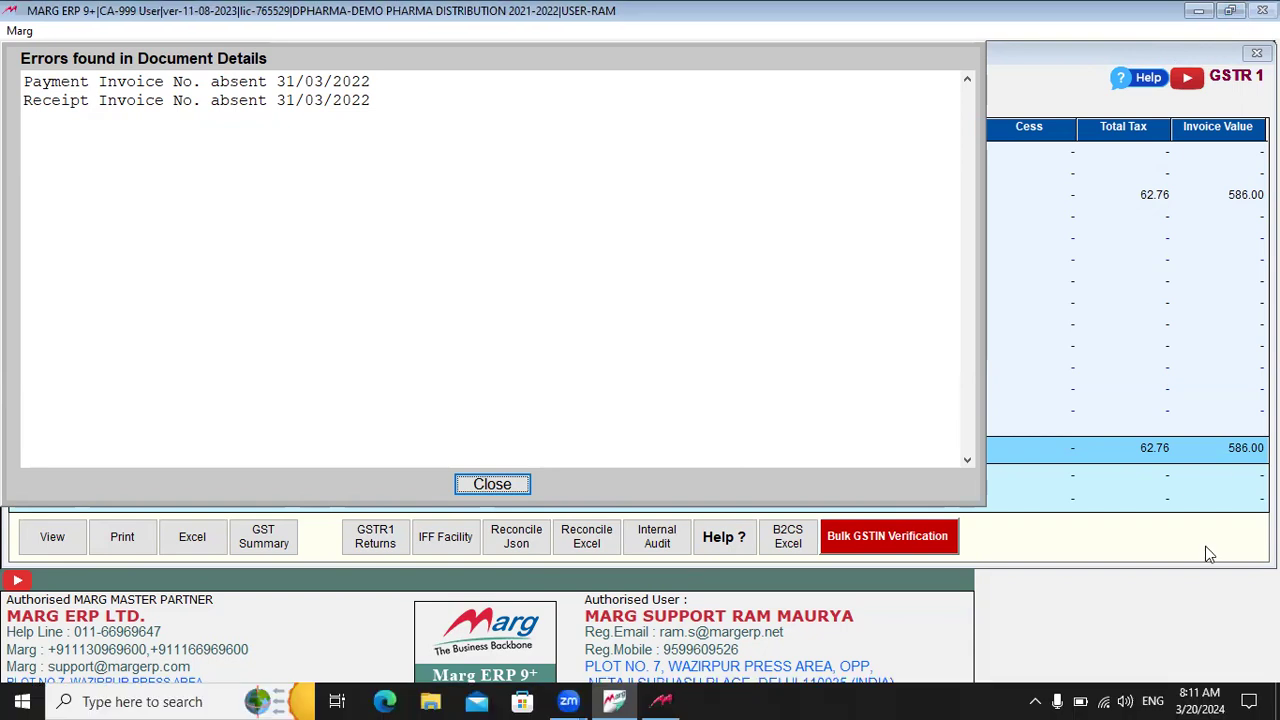
Step: Connect to the Galaxy M21E979 Wi-Fi network and return to the Marg error list
{"action": "left_click", "coordinate": [1104, 700]}
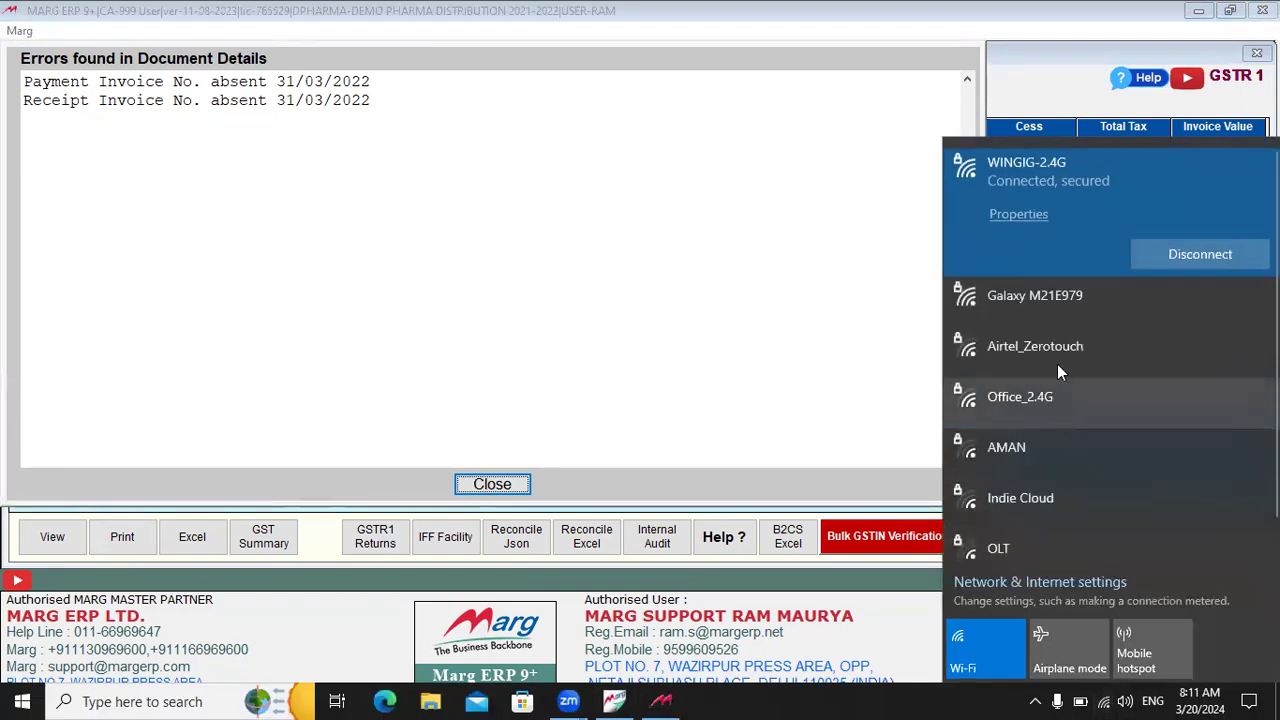
{"action": "left_click", "coordinate": [1057, 291]}
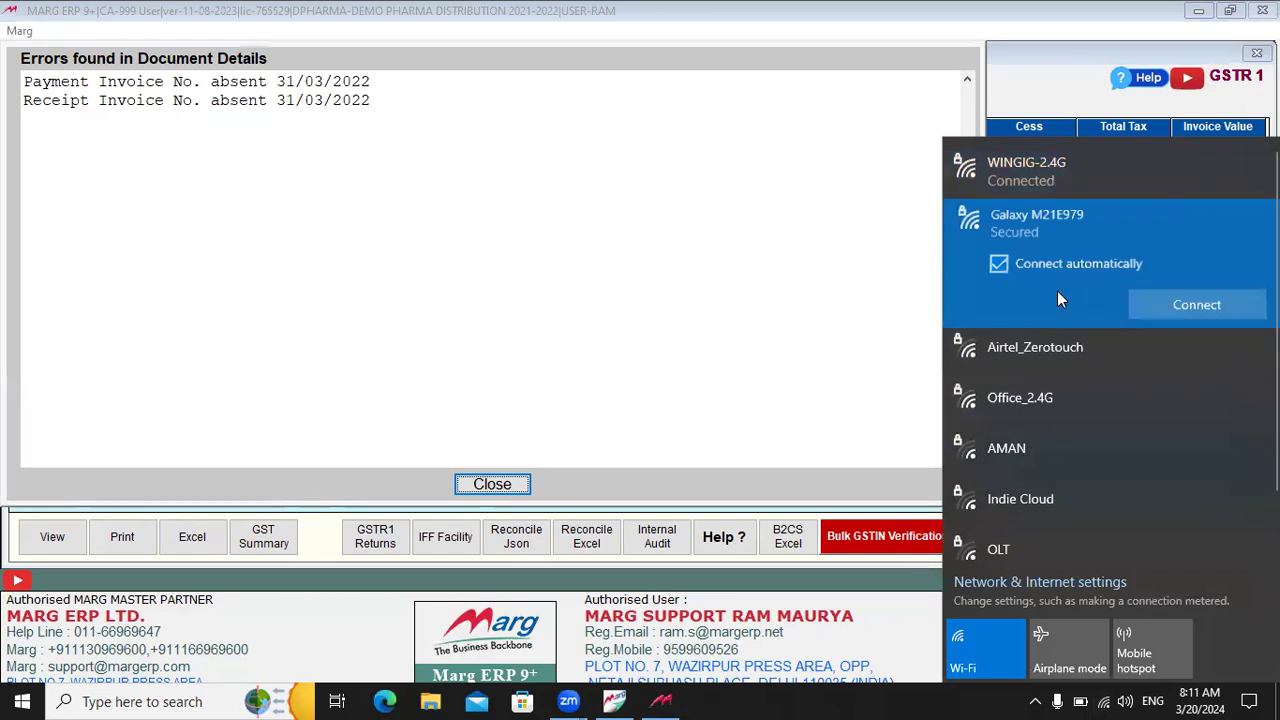
{"action": "left_click", "coordinate": [1164, 306]}
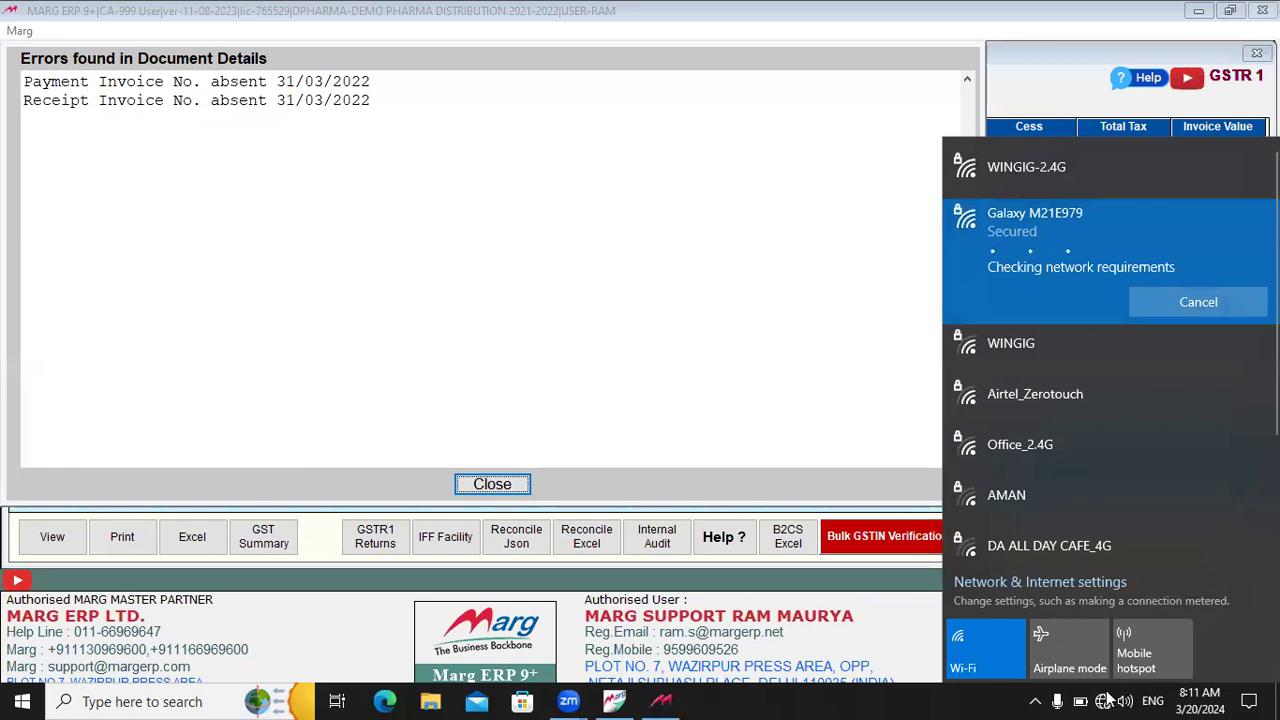
{"action": "left_click", "coordinate": [846, 389]}
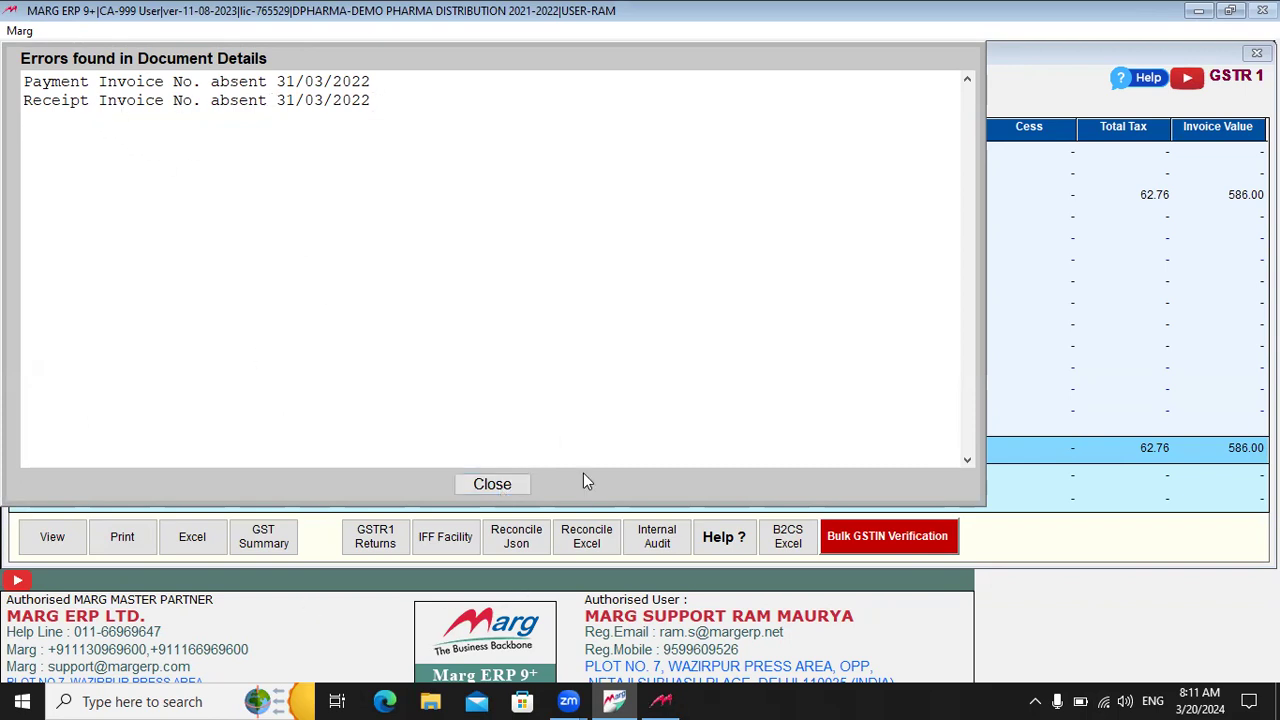
Step: Close the error list and pick This PC > Desktop > DATA BACKUP as the save folder
{"action": "left_click", "coordinate": [492, 484]}
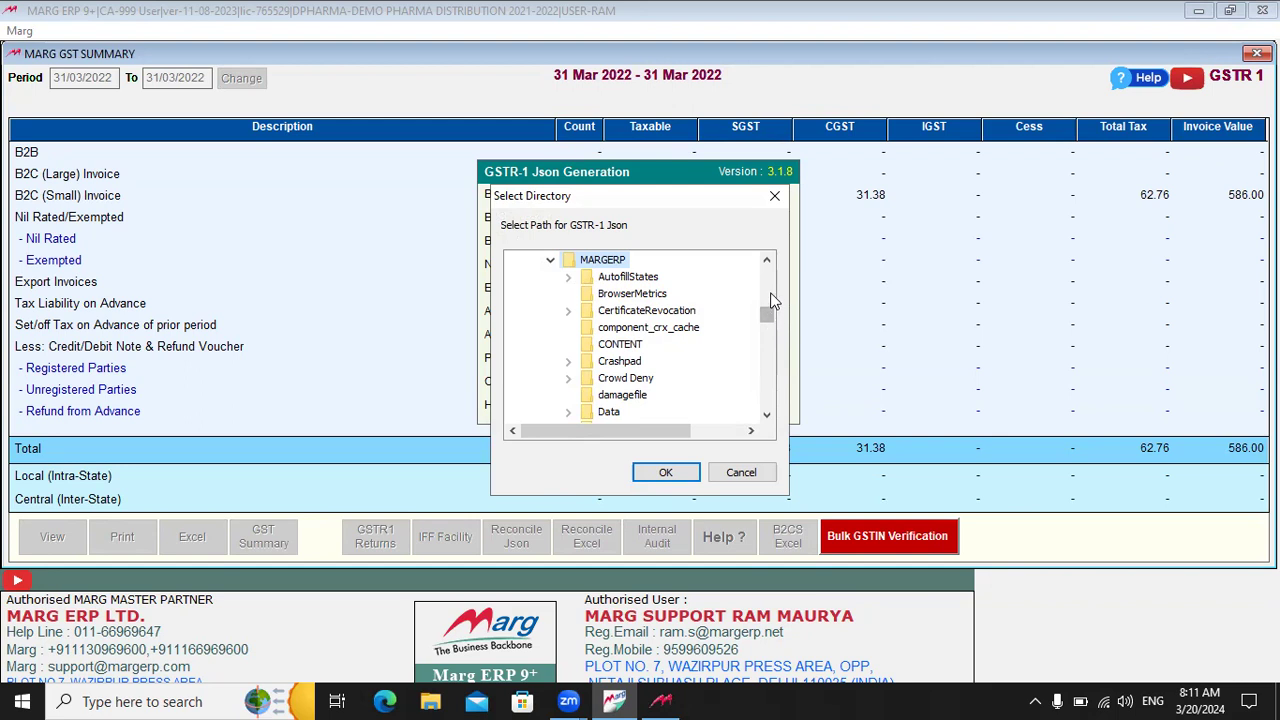
{"action": "scroll", "coordinate": [774, 272], "scroll_direction": "up", "scroll_amount": 3}
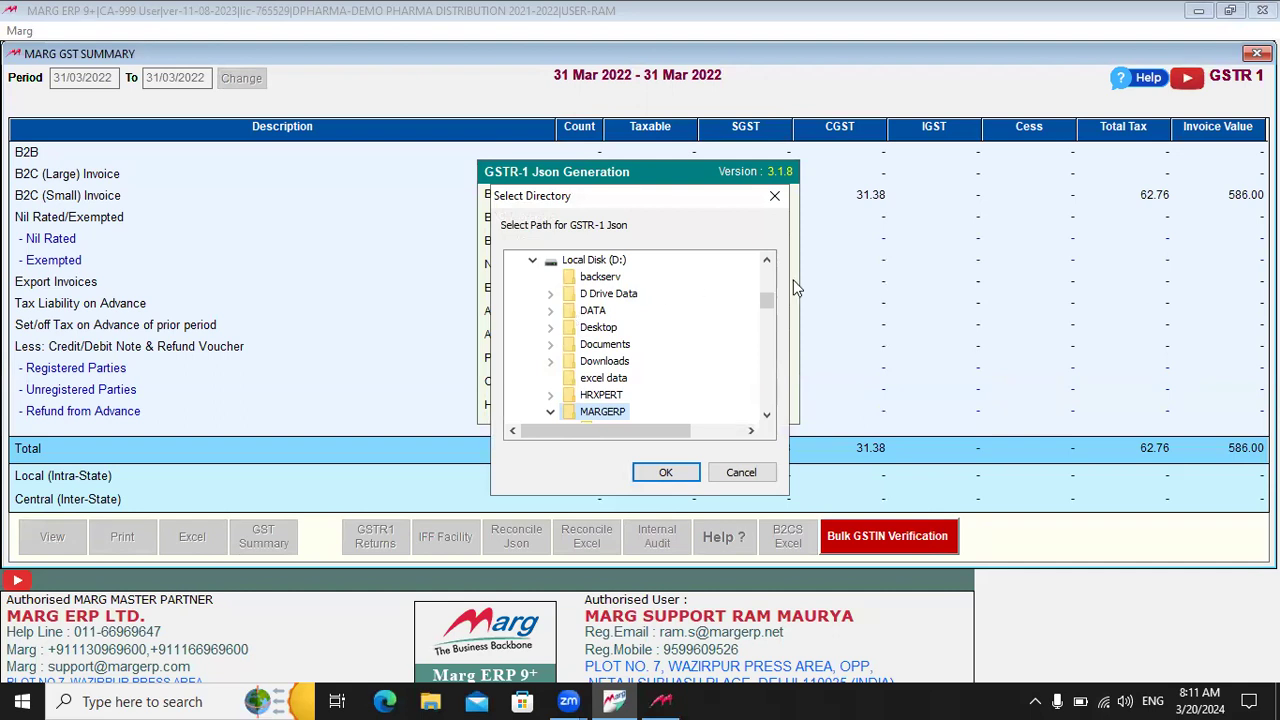
{"action": "left_click", "coordinate": [767, 262]}
{"action": "left_click", "coordinate": [767, 262]}
{"action": "left_click", "coordinate": [767, 262]}
{"action": "left_click", "coordinate": [767, 262]}
{"action": "left_click", "coordinate": [767, 262]}
{"action": "left_click", "coordinate": [767, 262]}
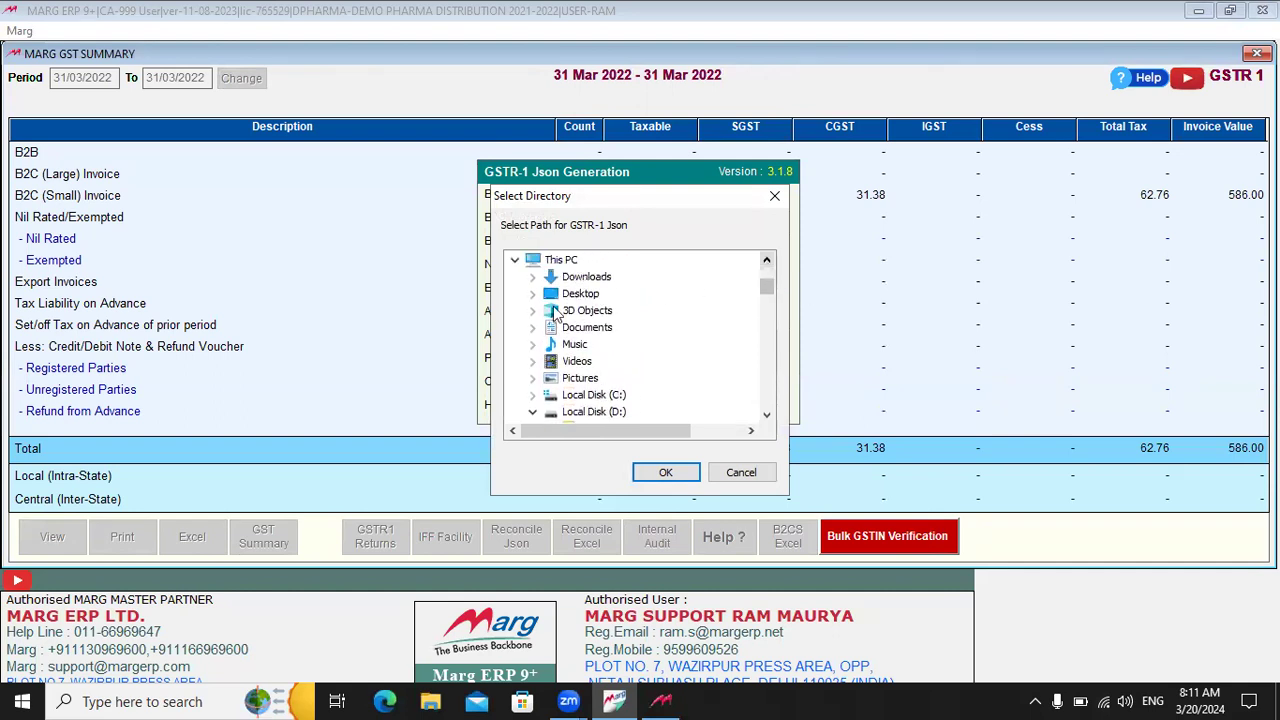
{"action": "left_click", "coordinate": [532, 294]}
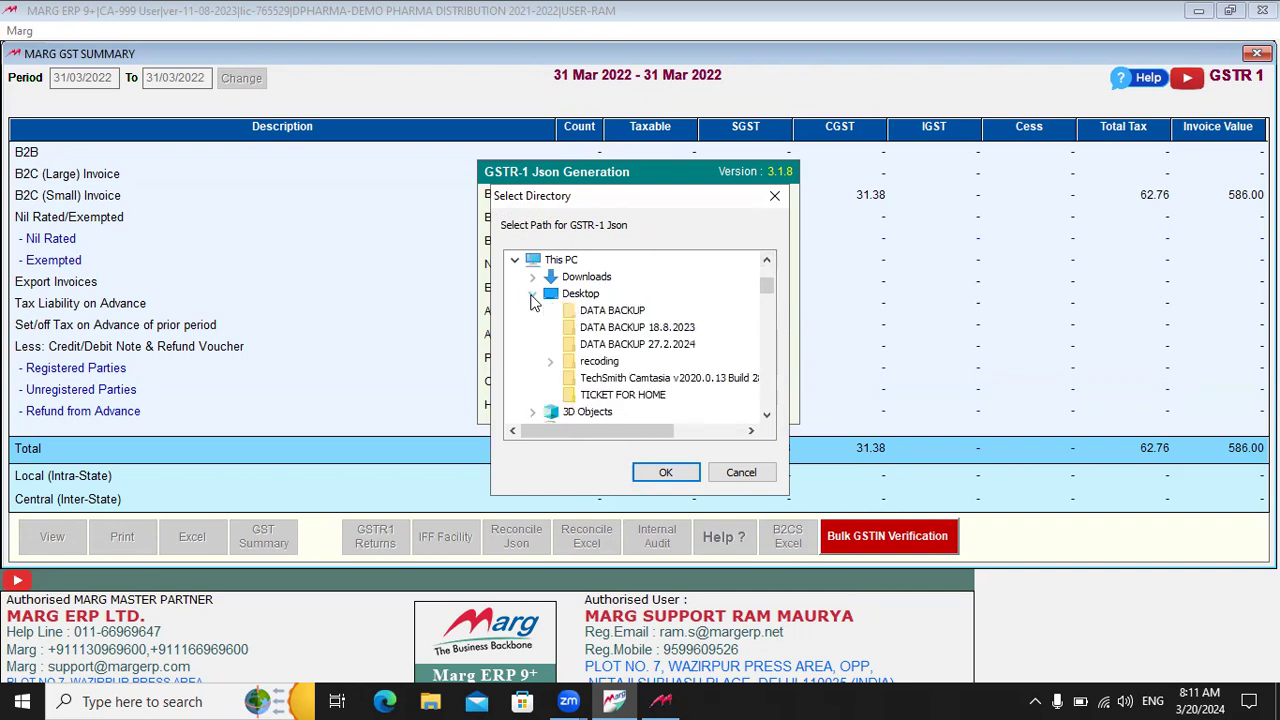
{"action": "left_click", "coordinate": [600, 311]}
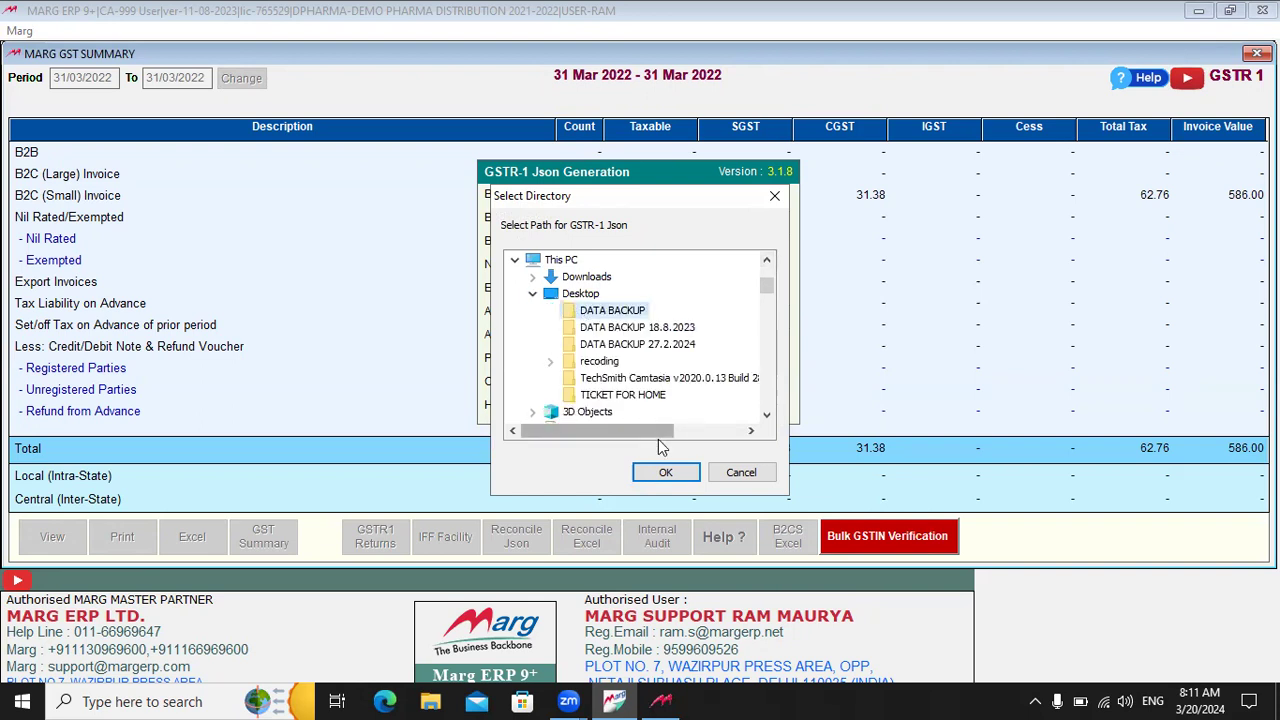
Step: Confirm the folder to save the JSON return file, dismiss the alert, and minimise Marg
{"action": "left_click", "coordinate": [665, 472]}
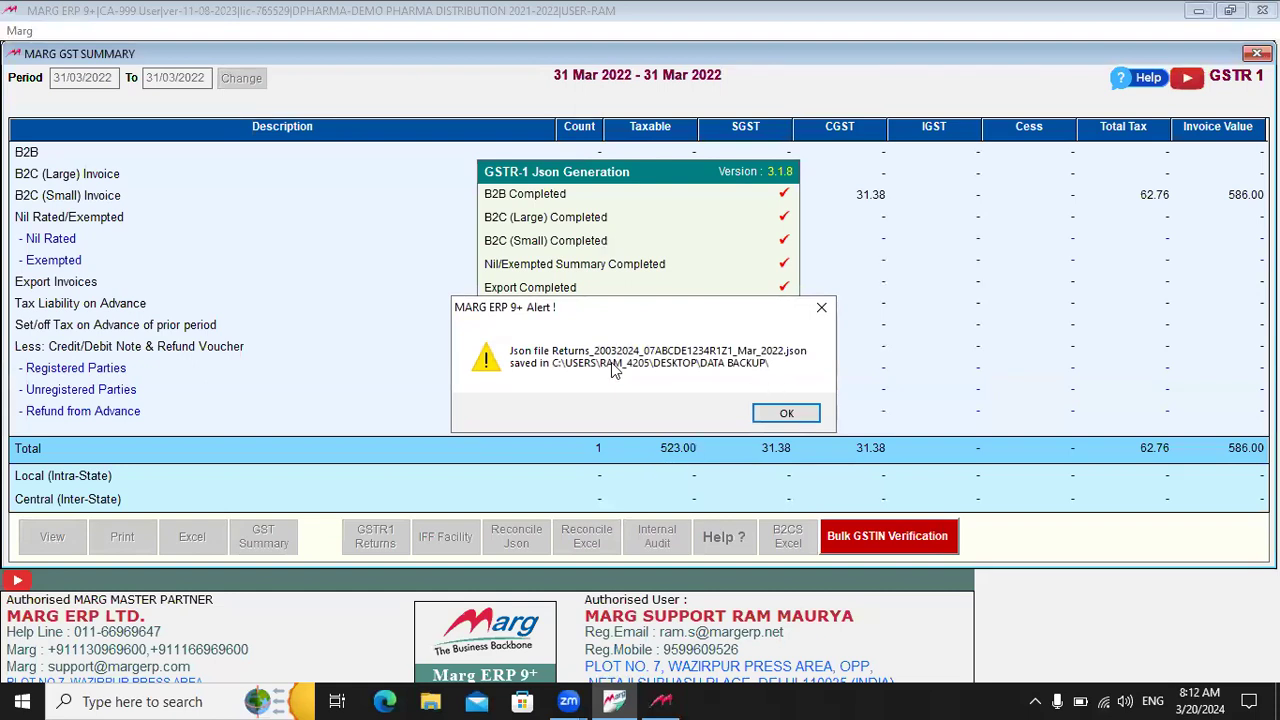
{"action": "left_click", "coordinate": [800, 407]}
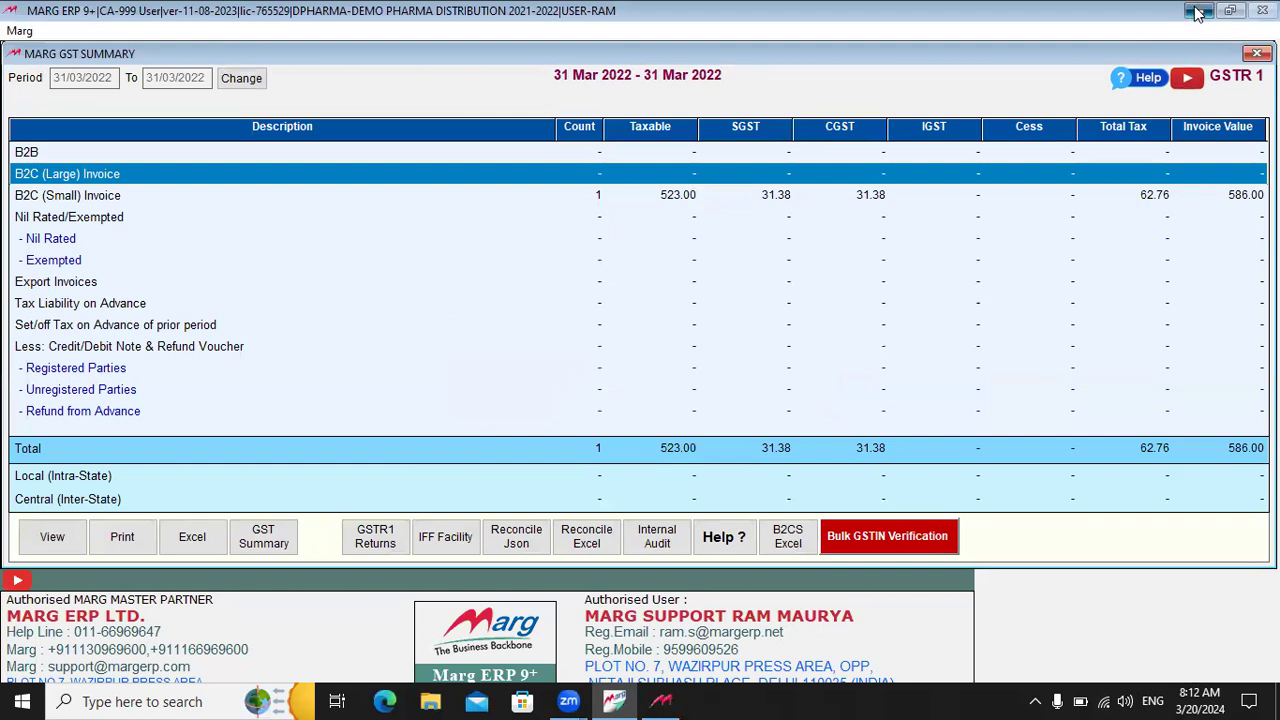
{"action": "left_click", "coordinate": [1198, 10]}
Step: Open the desktop's DATA BACKUP folder in File Explorer full-screen and scroll its file list
{"action": "double_click", "coordinate": [407, 168]}
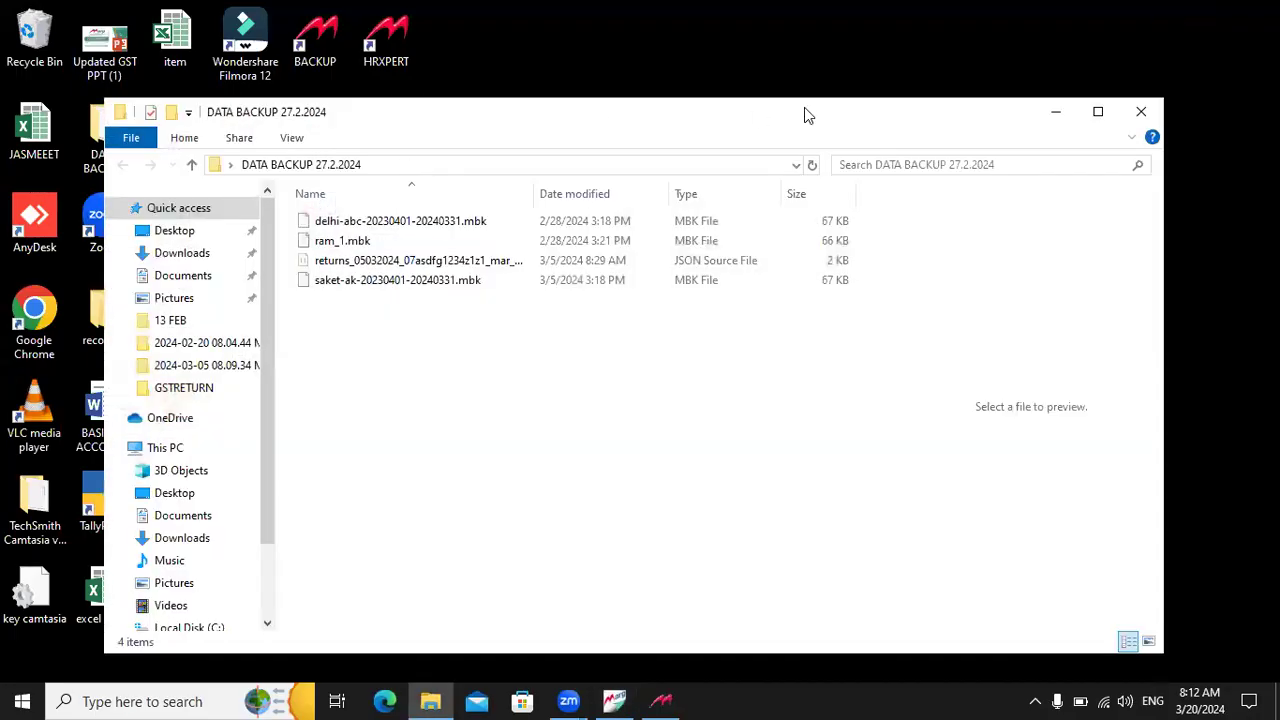
{"action": "left_click", "coordinate": [1141, 111]}
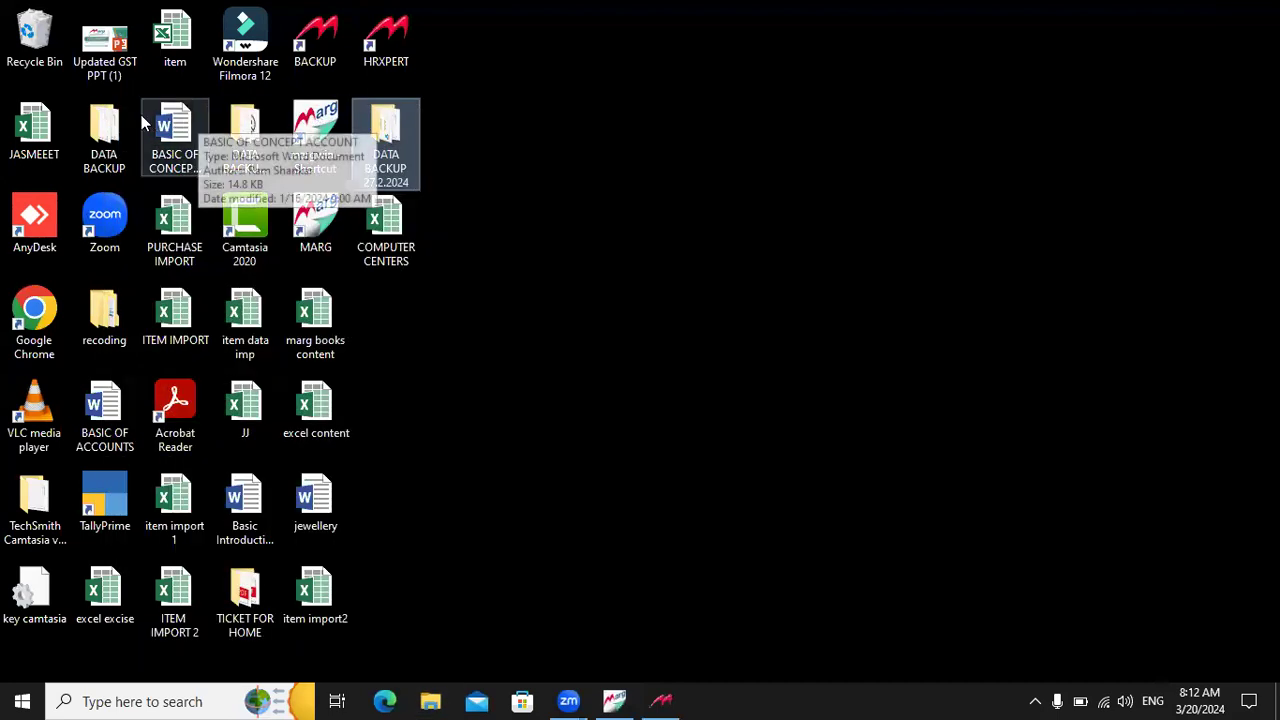
{"action": "double_click", "coordinate": [112, 122]}
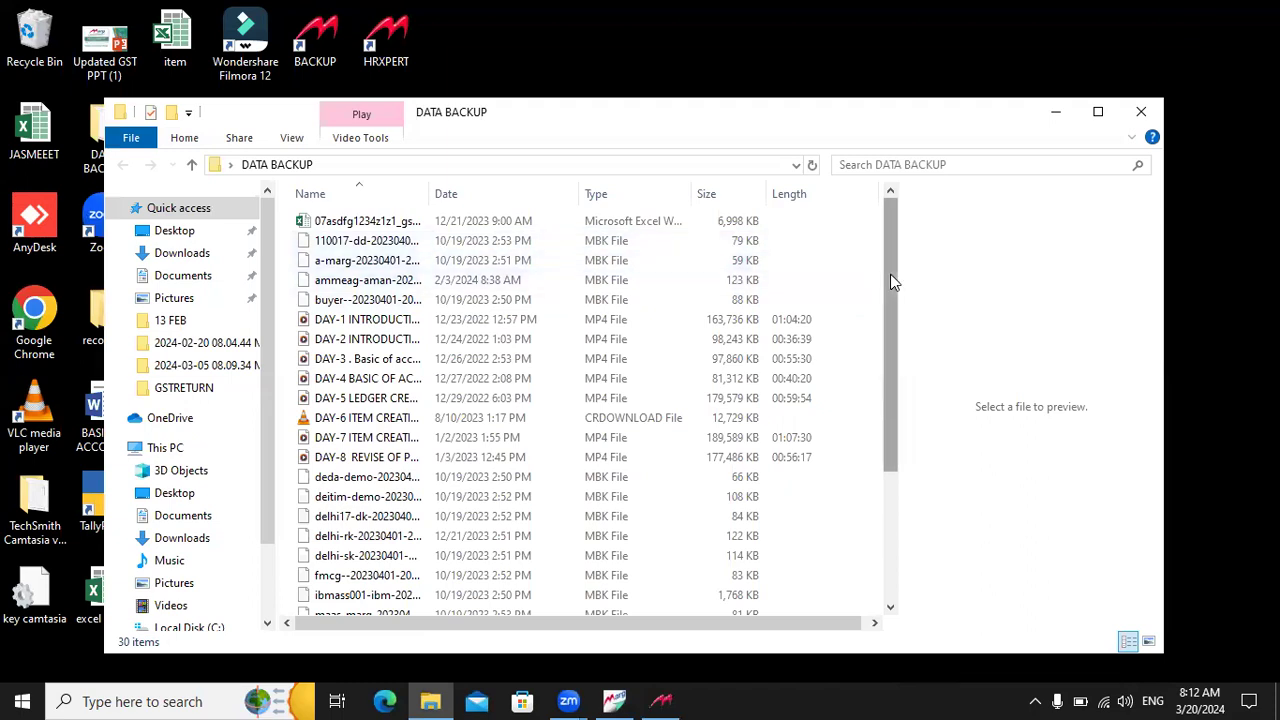
{"action": "left_click_drag", "start_coordinate": [890, 274], "coordinate": [893, 245]}
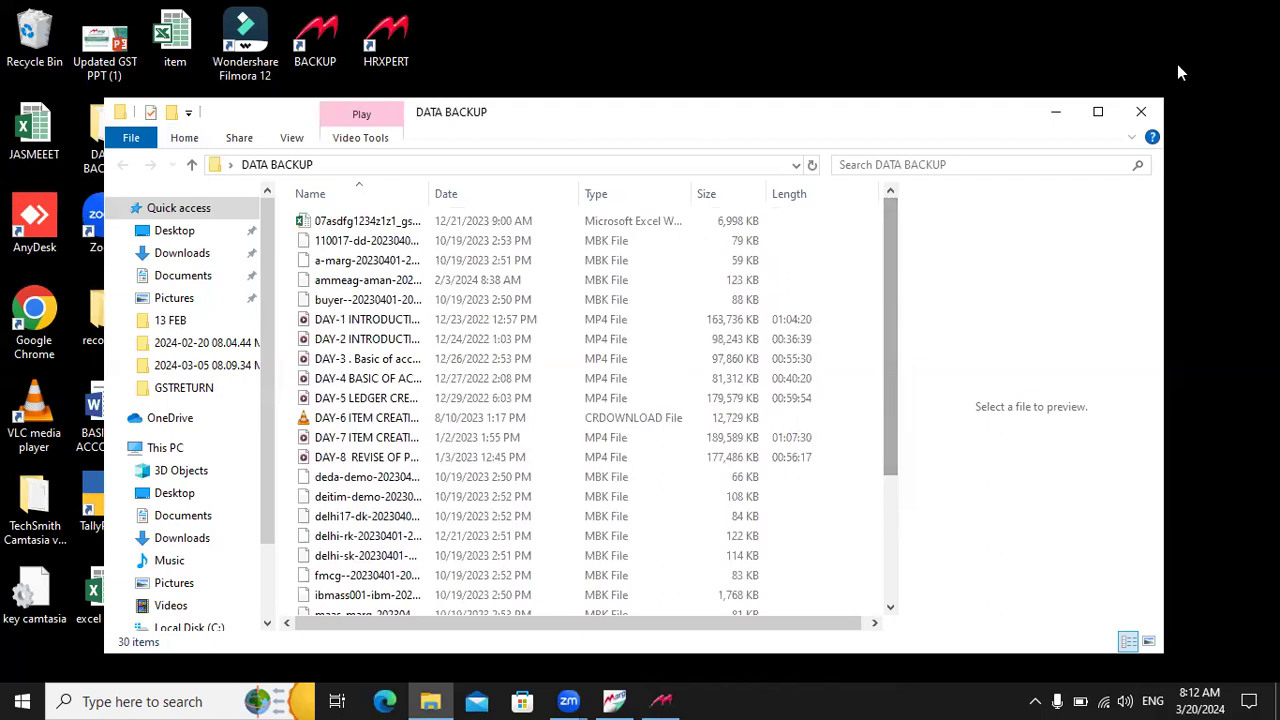
{"action": "left_click", "coordinate": [1097, 113]}
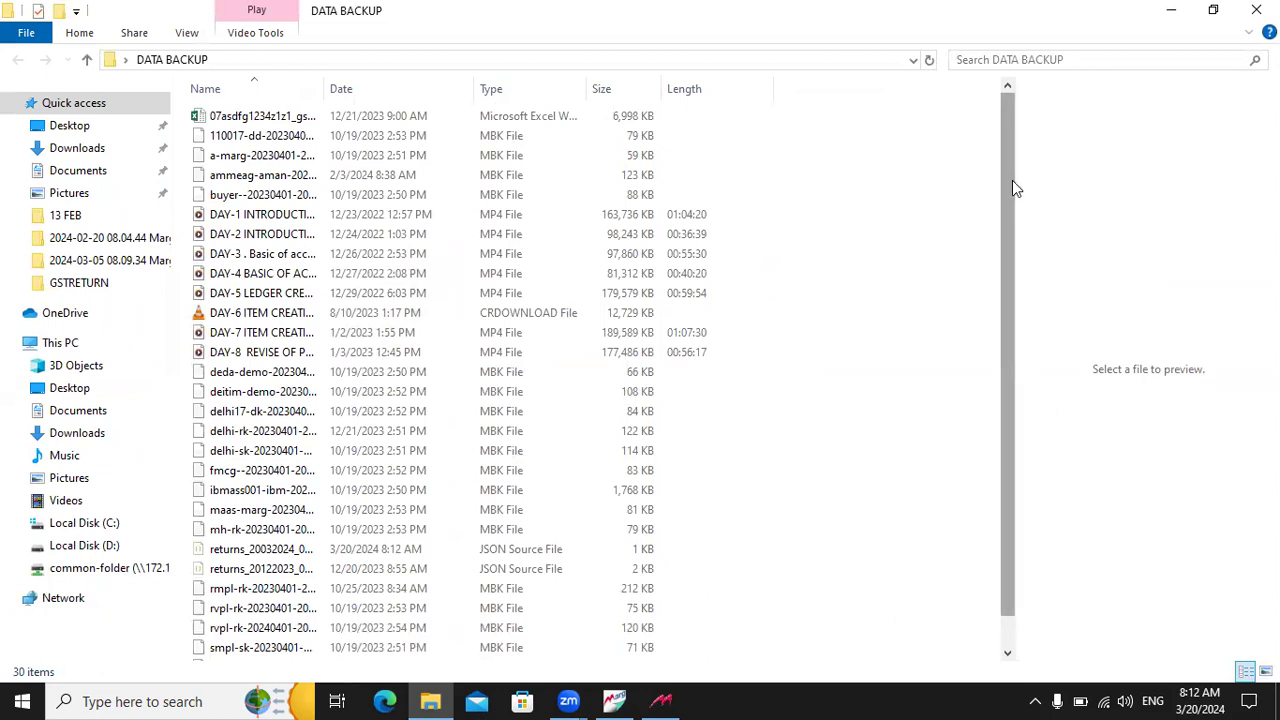
{"action": "left_click_drag", "start_coordinate": [1012, 181], "coordinate": [1014, 268]}
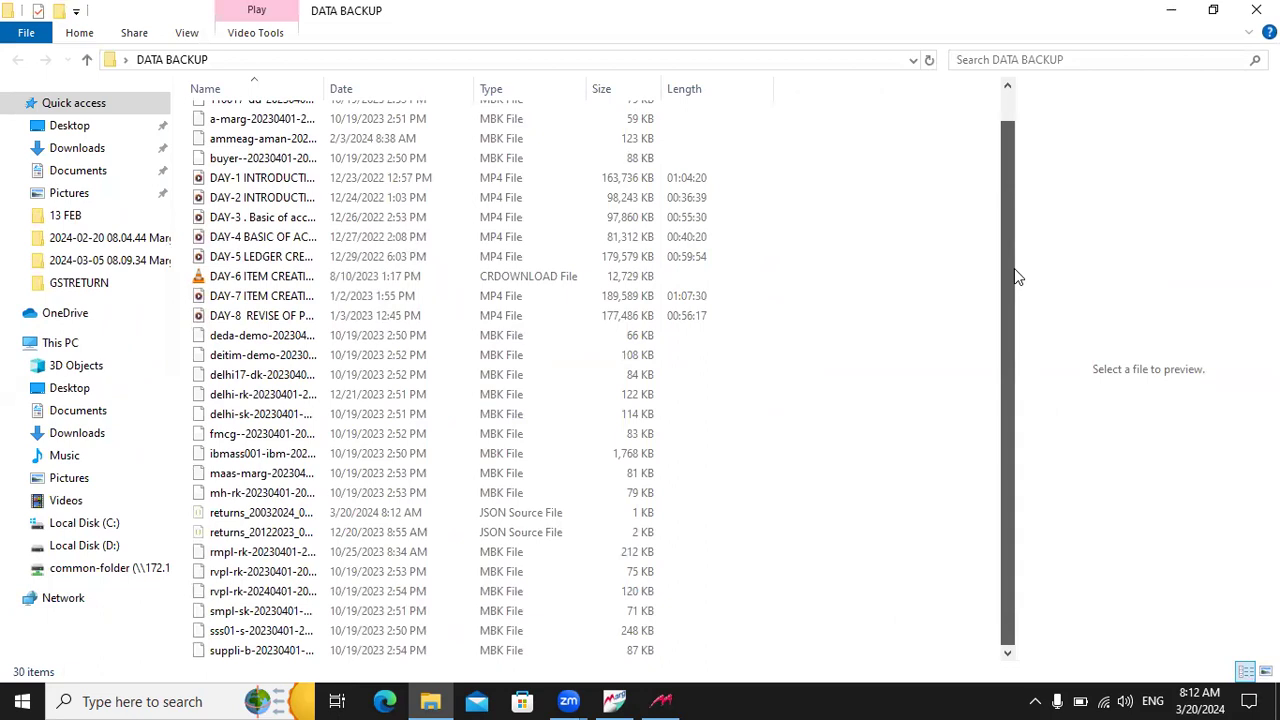
{"action": "left_click_drag", "start_coordinate": [1017, 274], "coordinate": [1007, 133]}
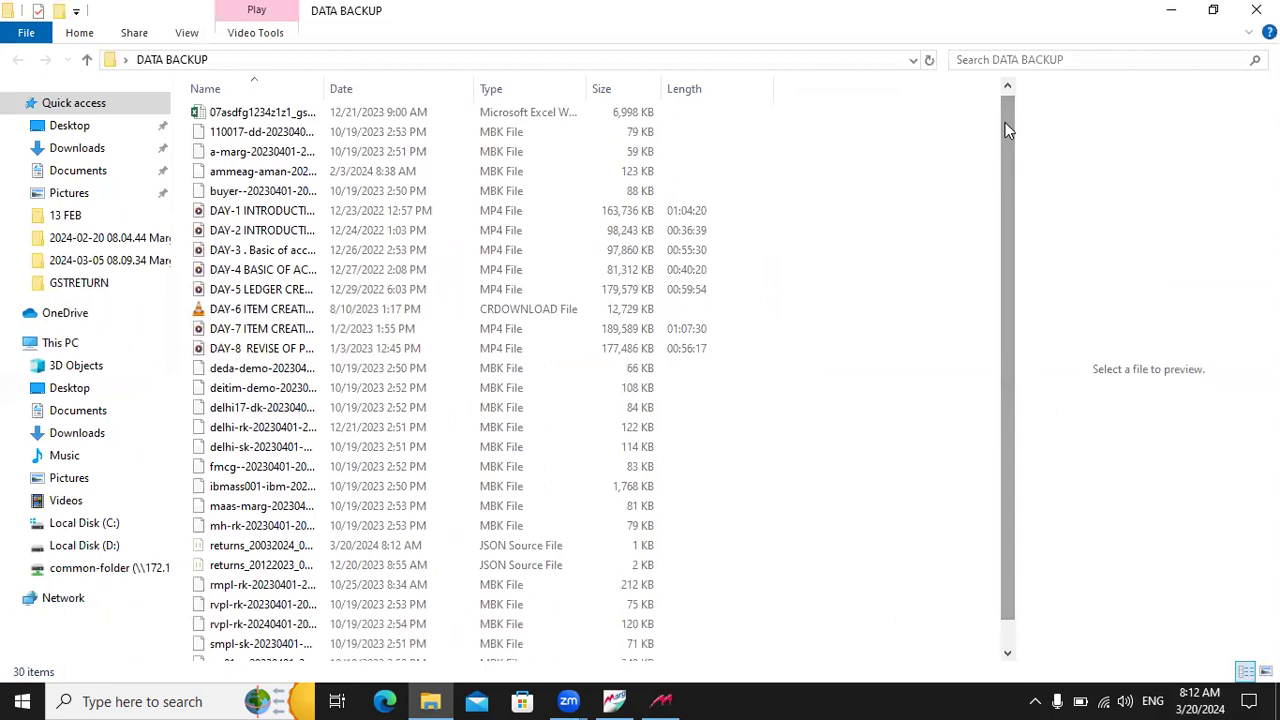
Step: Filter the Date column to 20 March 2024, leaving only the returns_20032024 JSON file
{"action": "left_click", "coordinate": [466, 90]}
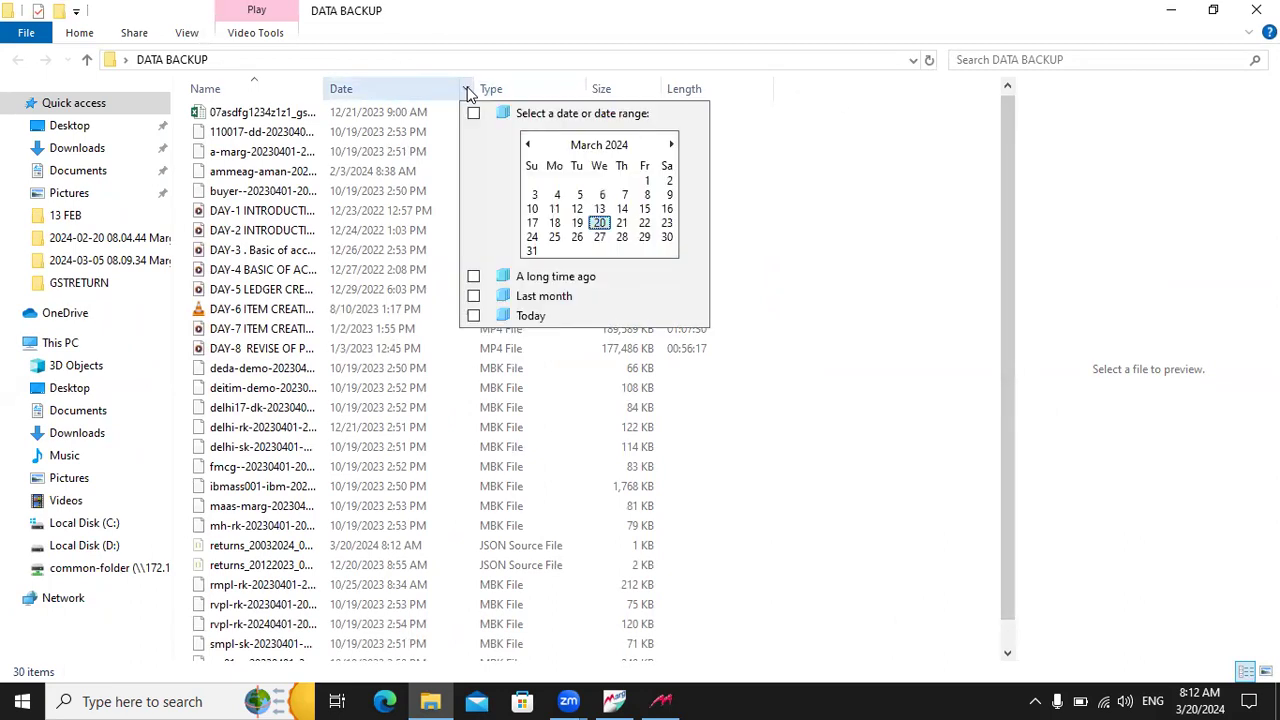
{"action": "left_click", "coordinate": [599, 223]}
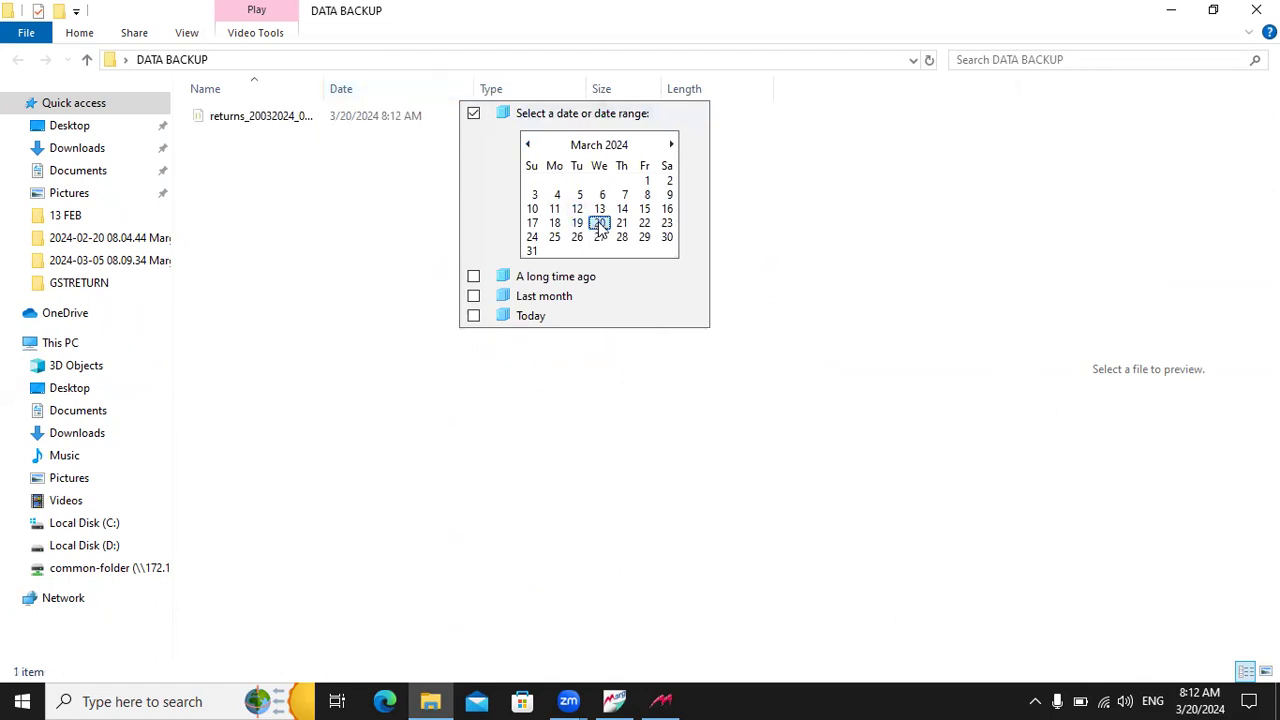
{"action": "left_click", "coordinate": [369, 225]}
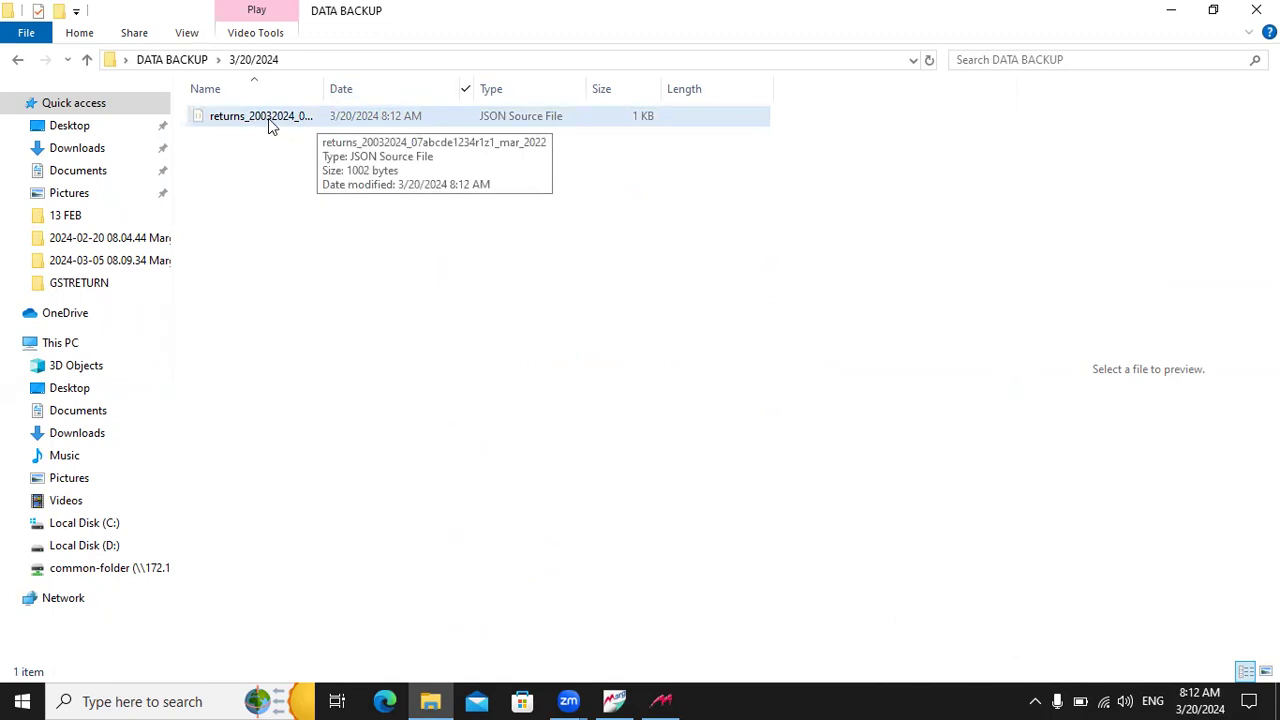
{"action": "left_click", "coordinate": [432, 700]}
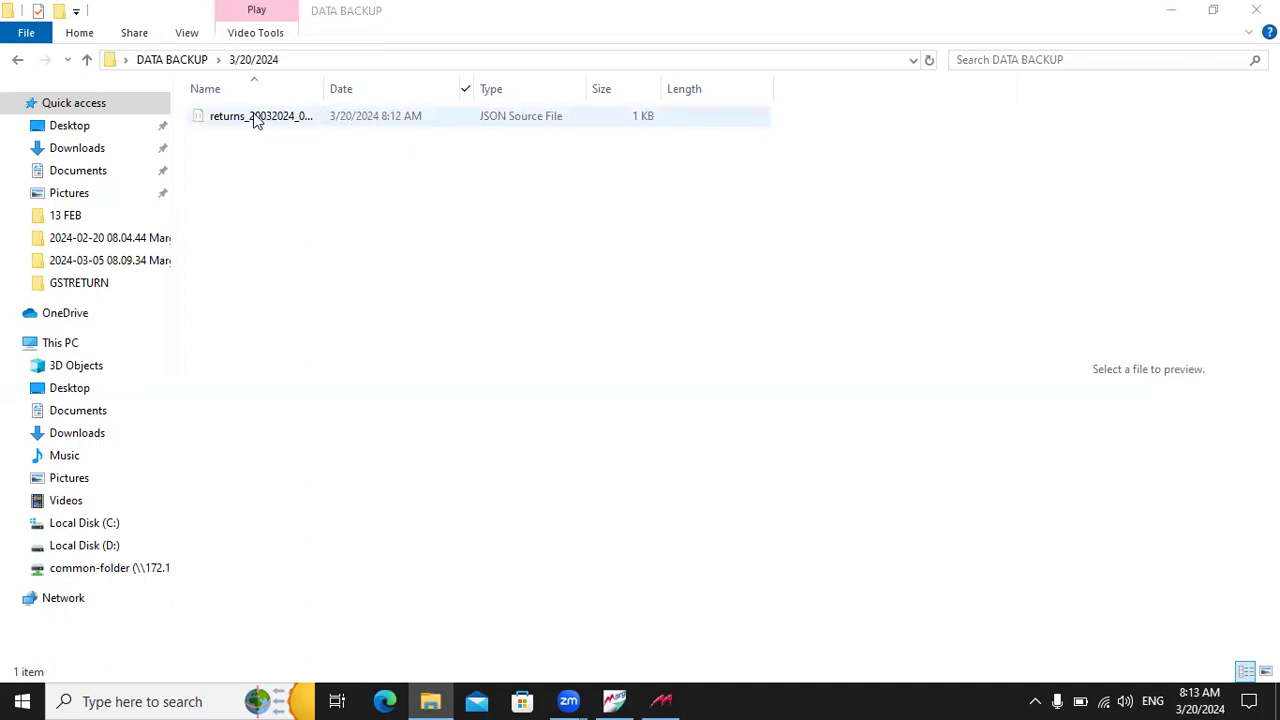
Step: Back in Marg, confirm leaving the GSTR-1 summary and open the GSTR 2 summary for 31/03/2022
{"action": "key", "text": "alt+Tab"}
{"action": "key", "text": "alt+Tab"}
{"action": "key", "text": "alt+Tab"}
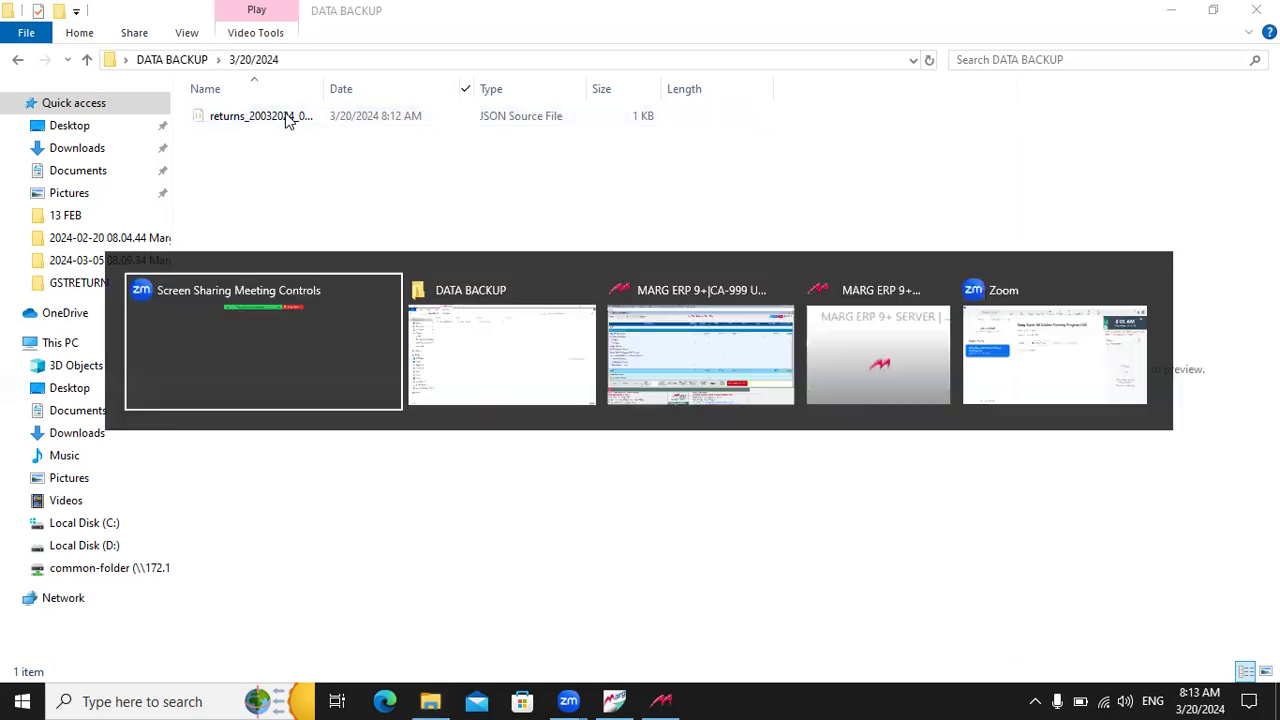
{"action": "key", "text": "Escape"}
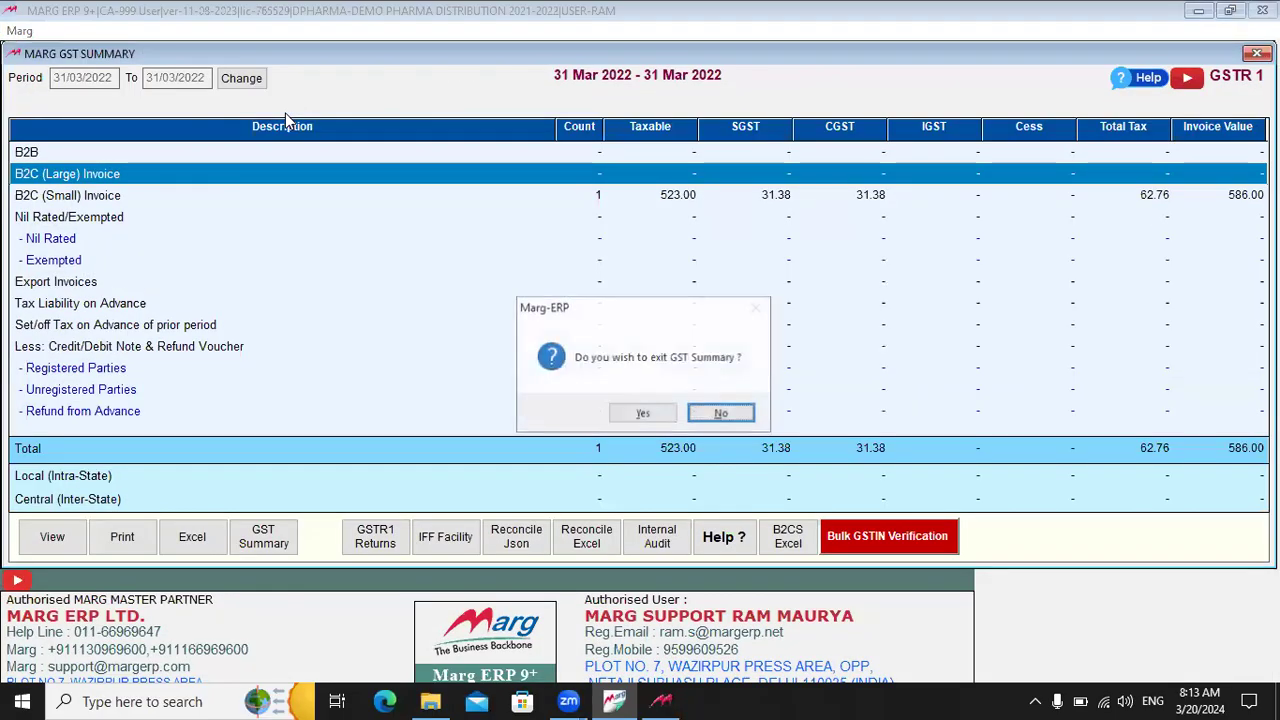
{"action": "key", "text": "Left"}
{"action": "key", "text": "Return"}
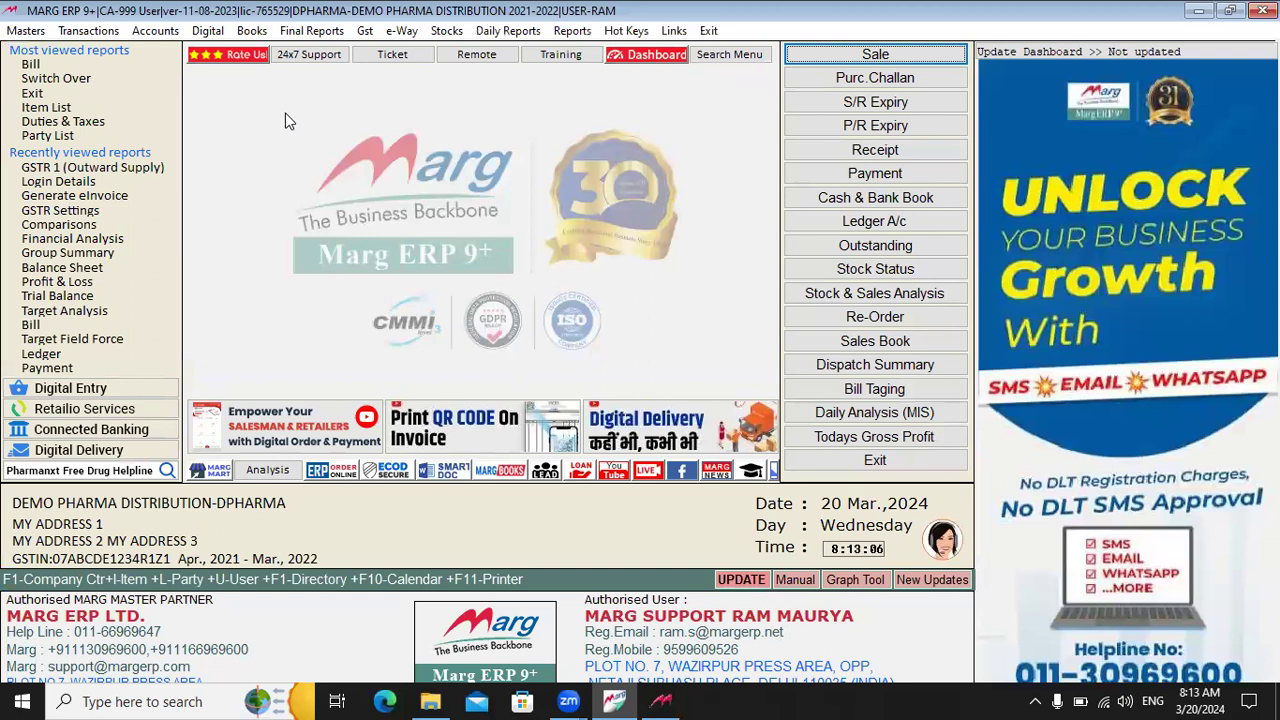
{"action": "left_click", "coordinate": [366, 31]}
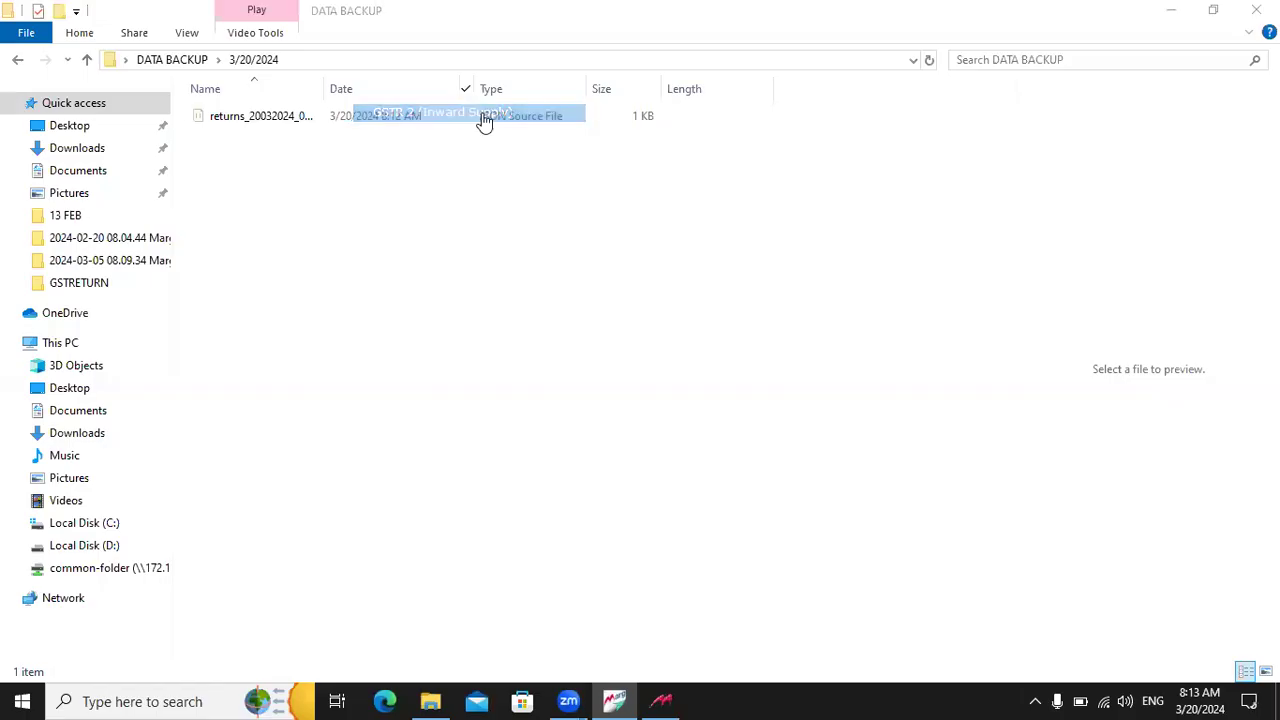
{"action": "left_click", "coordinate": [483, 114]}
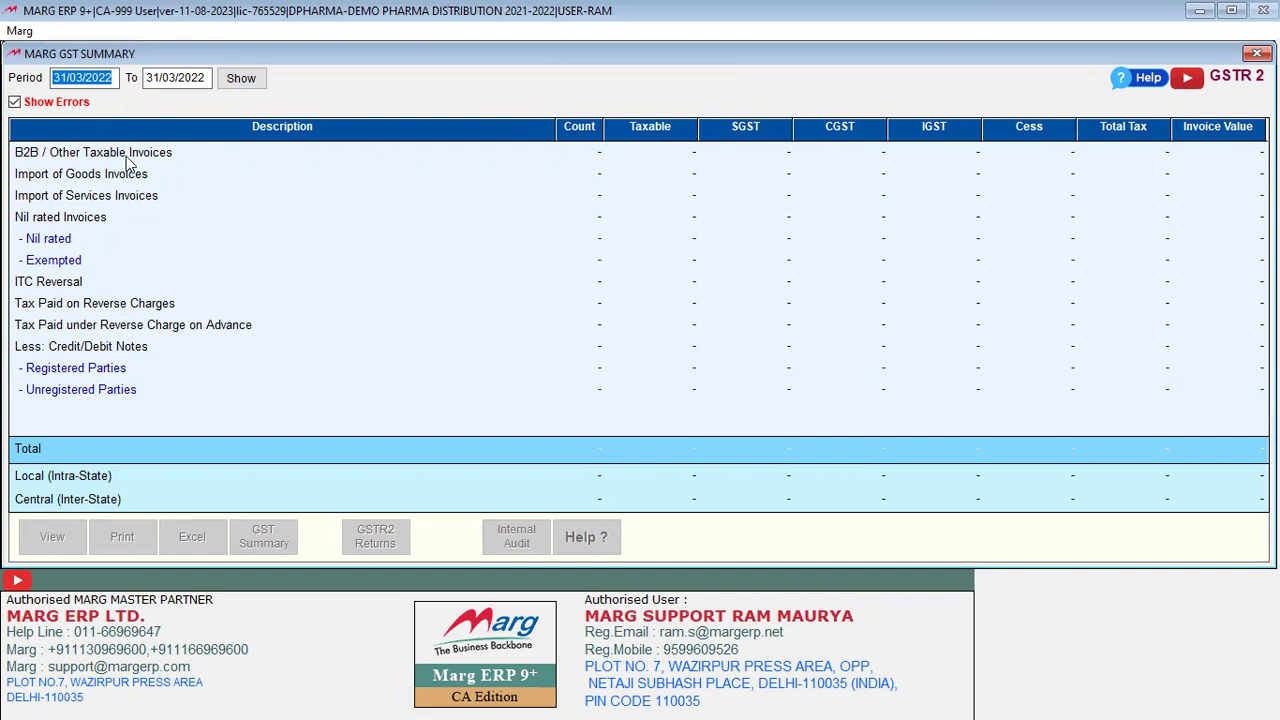
Step: Check the empty Registered, Unregistered and B2B rows of the GSTR-2 summary
{"action": "left_click", "coordinate": [137, 371]}
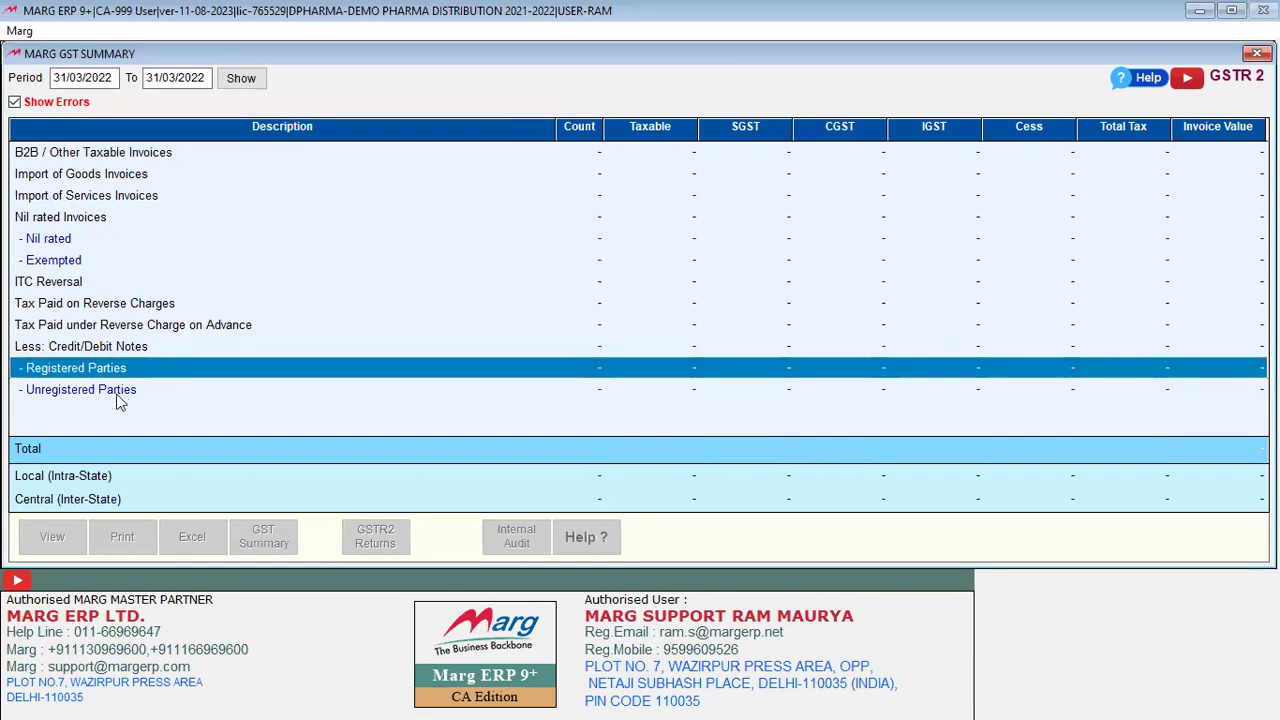
{"action": "left_click", "coordinate": [131, 389]}
{"action": "left_click", "coordinate": [135, 155]}
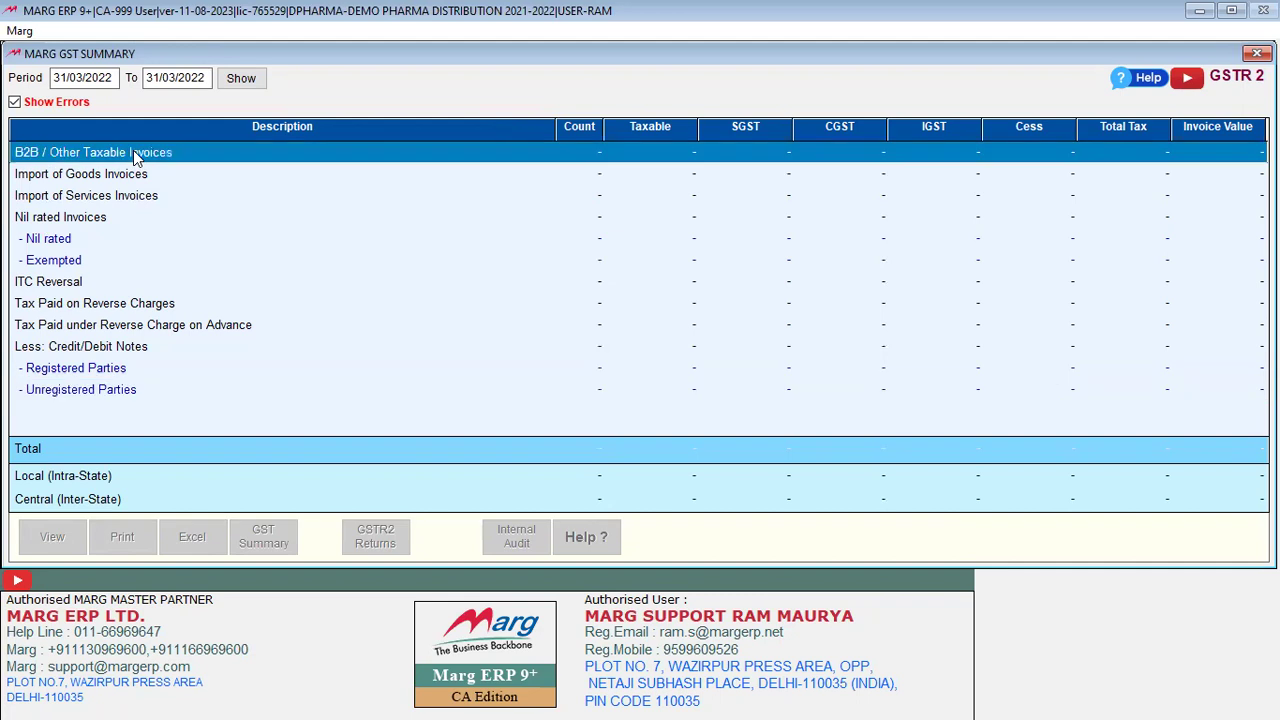
Step: Return to Marg ERP and close the GST Summary, confirming the exit
{"action": "key", "text": "alt+Tab"}
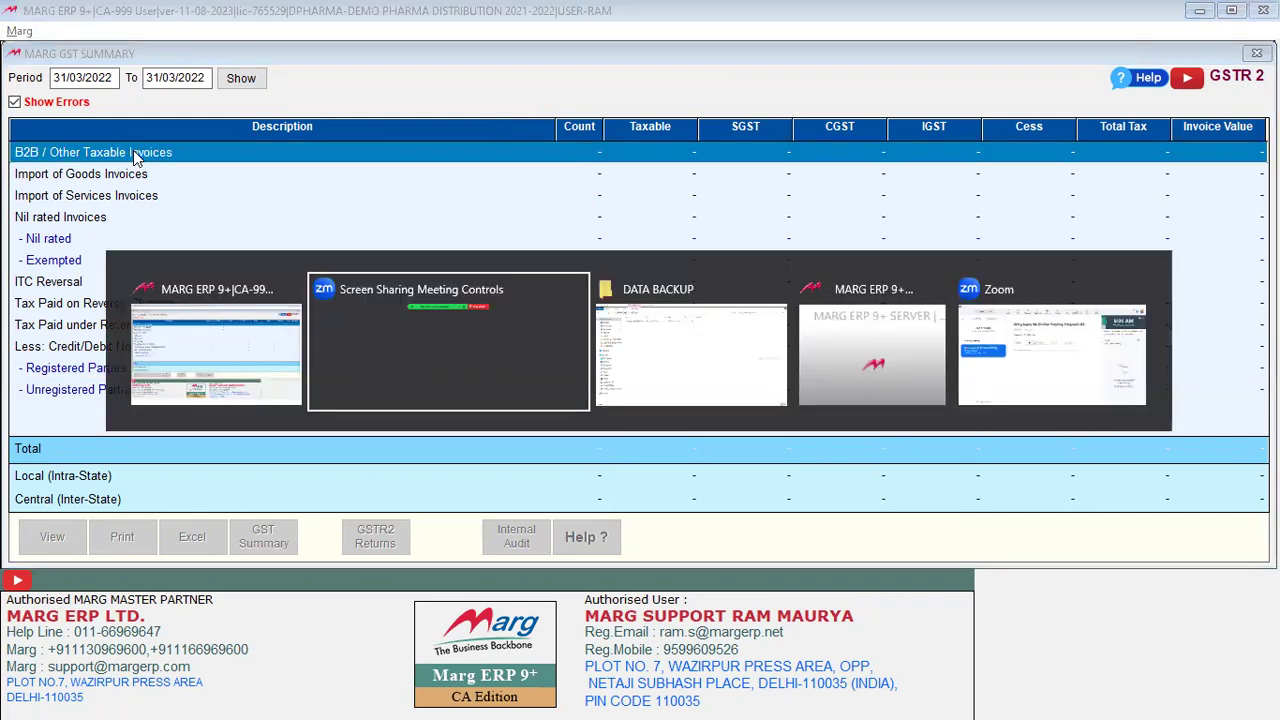
{"action": "key", "text": "alt+shift+Tab"}
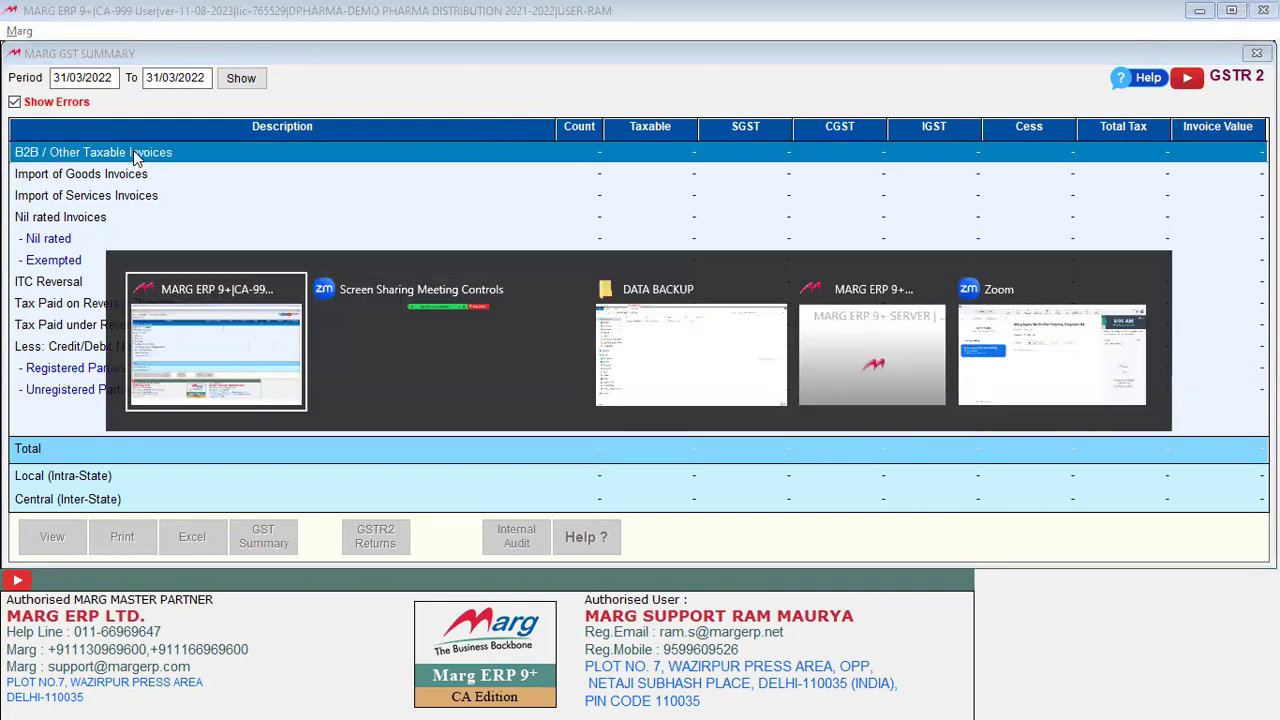
{"action": "key", "text": "alt+shift+Tab"}
{"action": "key", "text": "alt+shift+Tab"}
{"action": "key", "text": "alt+shift+Tab"}
{"action": "key", "text": "alt+shift+Tab"}
{"action": "key", "text": "alt+shift+Tab"}
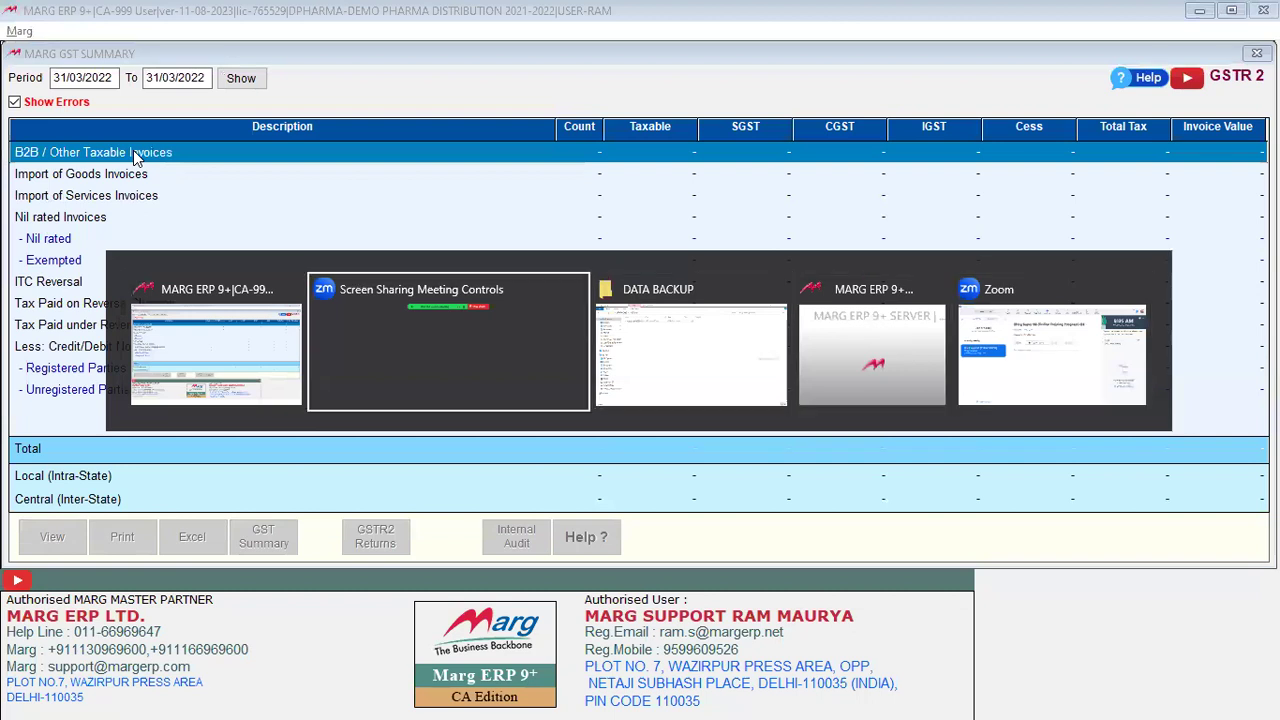
{"action": "key", "text": "Escape"}
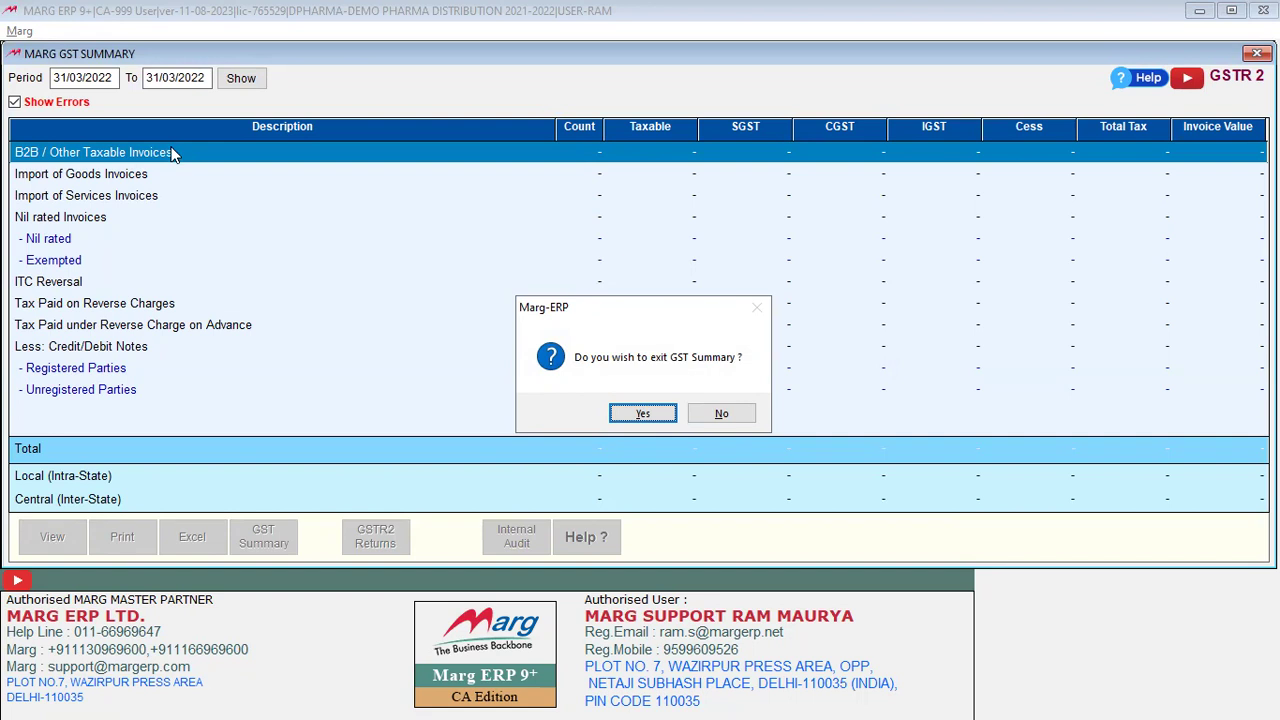
{"action": "left_click", "coordinate": [648, 414]}
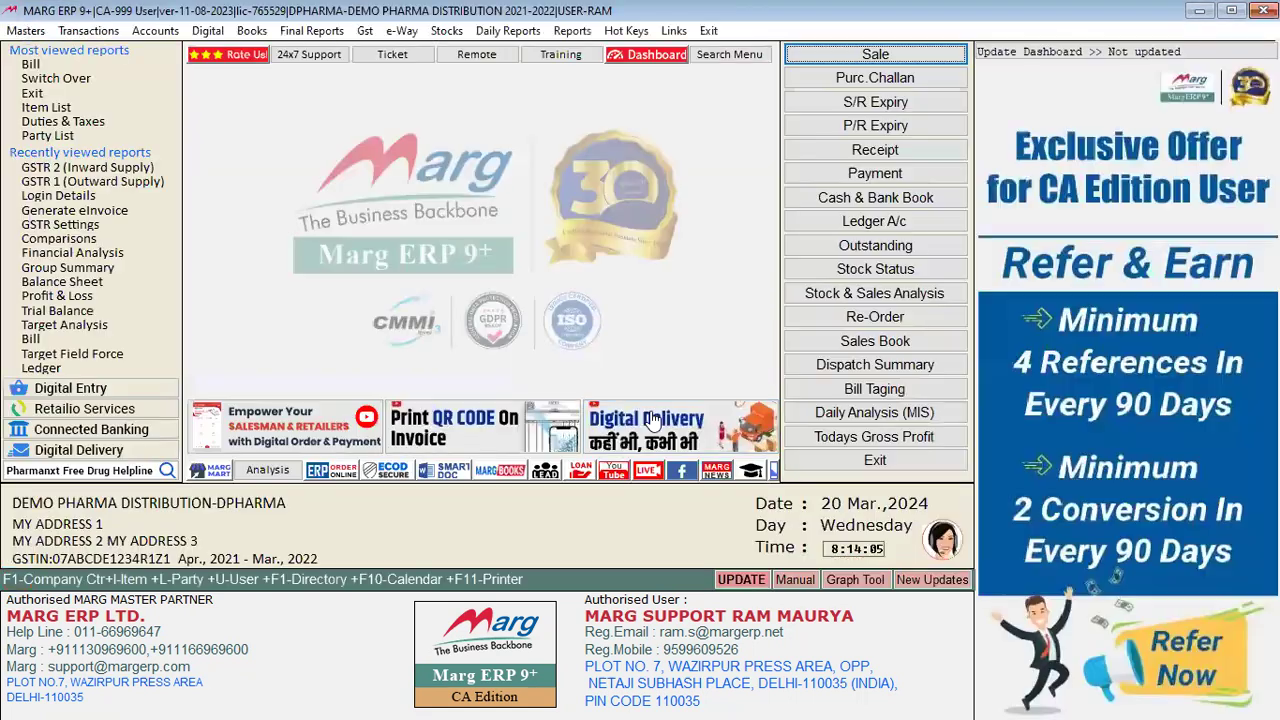
Step: Run Internal Audit's GST Return Errors for the default dates and dismiss the no-mismatch alert
{"action": "left_click", "coordinate": [364, 31]}
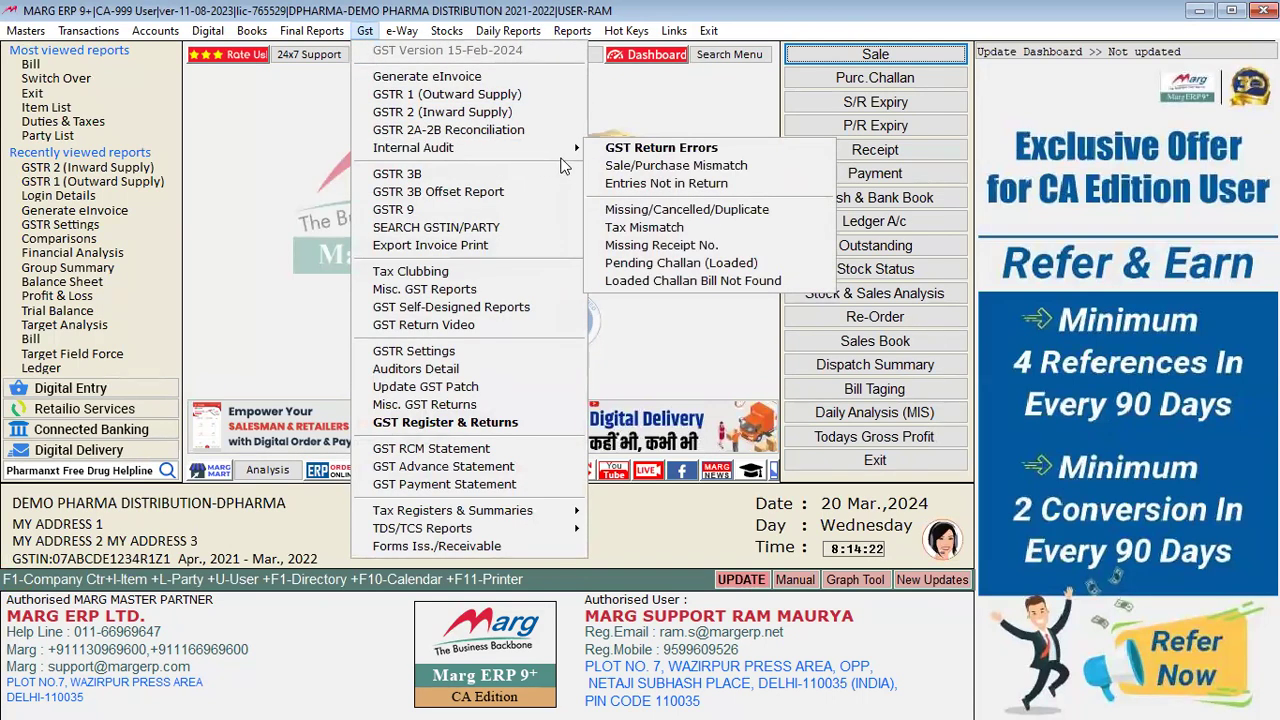
{"action": "mouse_move", "coordinate": [568, 148]}
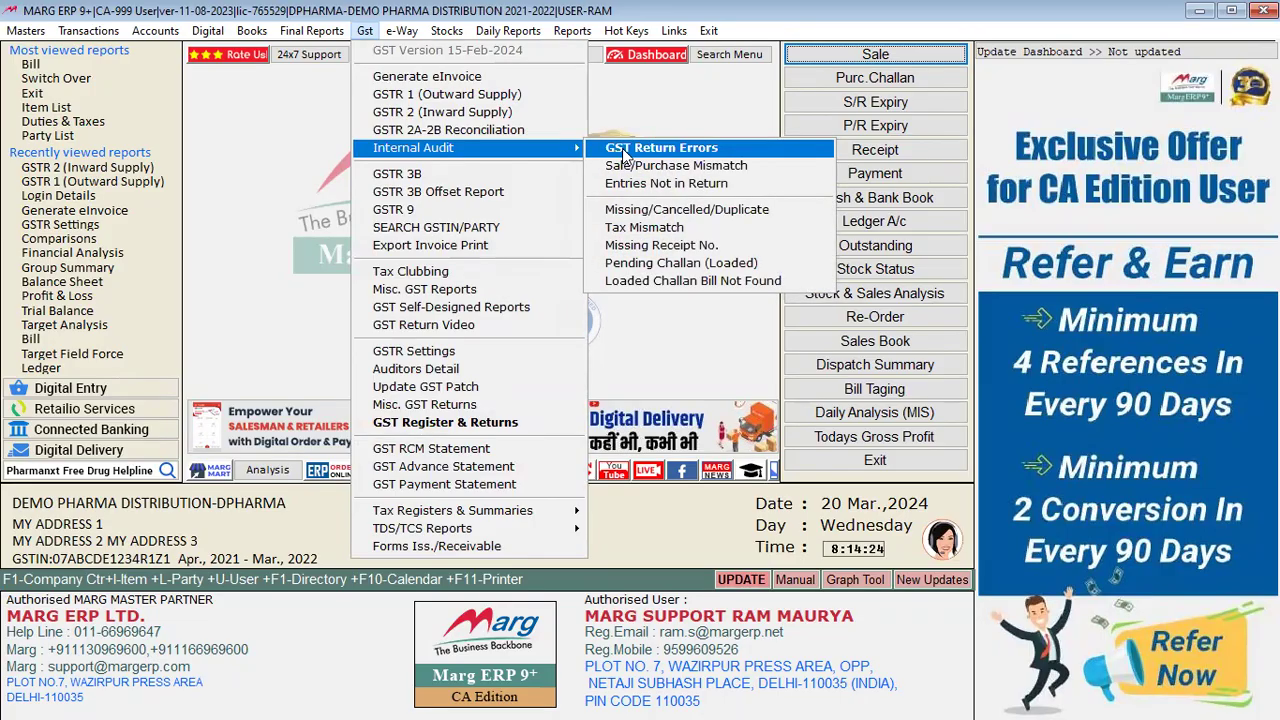
{"action": "left_click", "coordinate": [622, 157]}
{"action": "key", "text": "Return"}
{"action": "key", "text": "Return"}
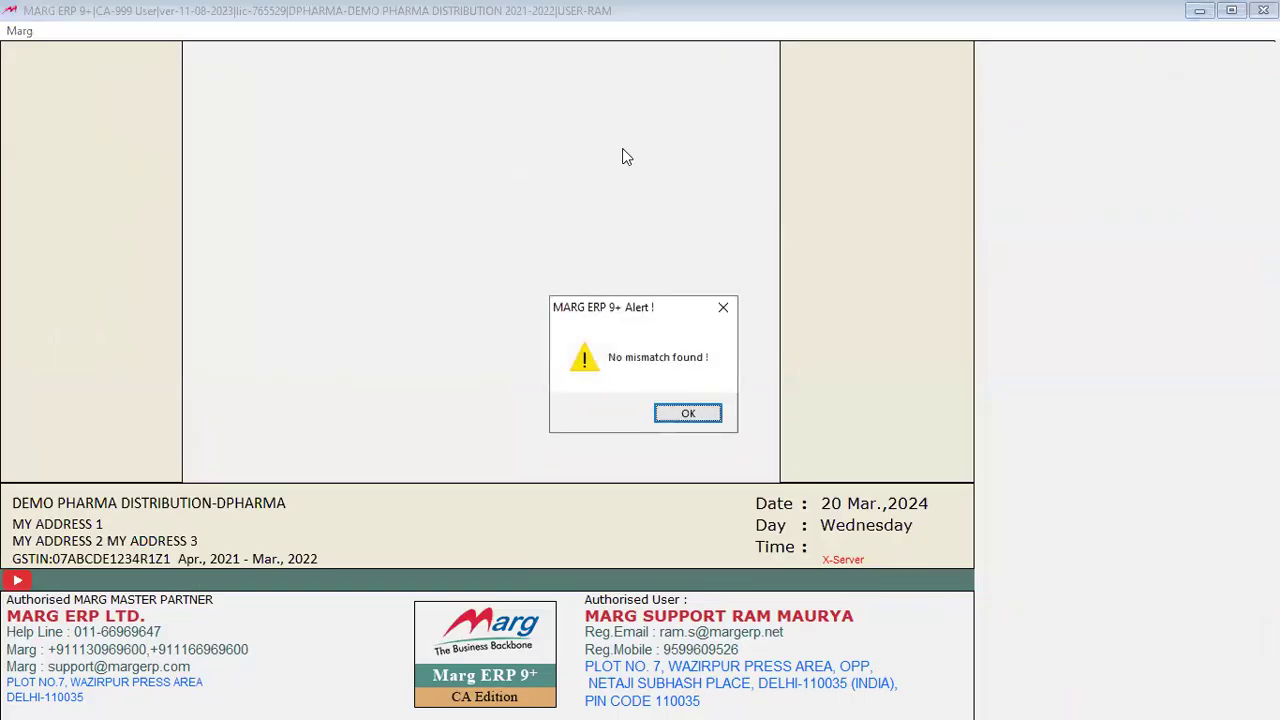
{"action": "key", "text": "Return"}
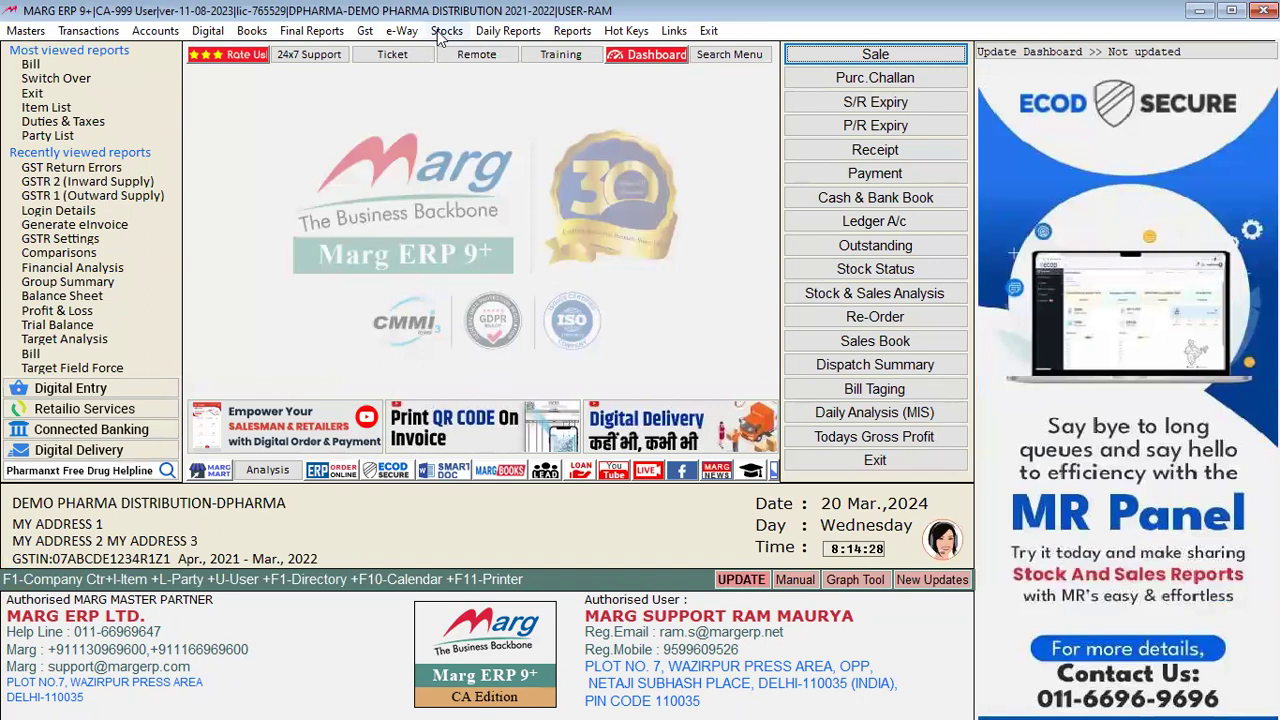
{"action": "left_click", "coordinate": [366, 32]}
{"action": "mouse_move", "coordinate": [462, 150]}
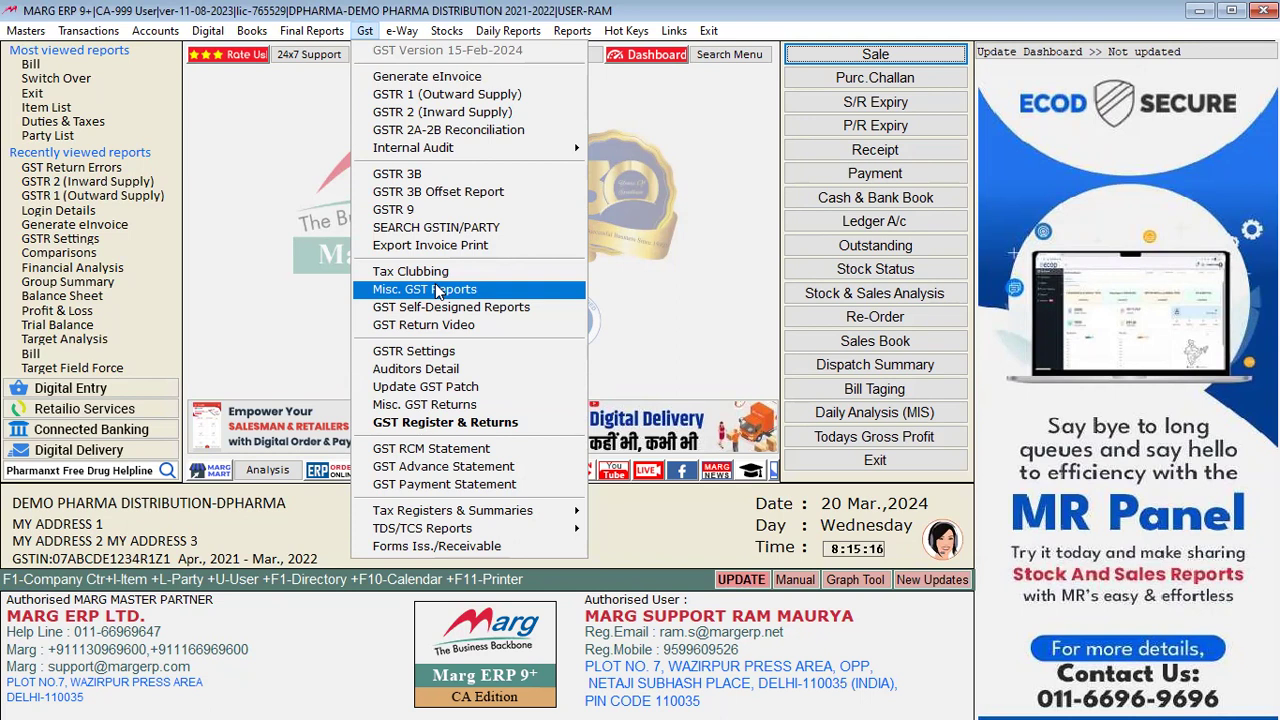
Step: Close the Gst menu and look through the Masters and Transactions menus toward Accounts
{"action": "left_click", "coordinate": [290, 555]}
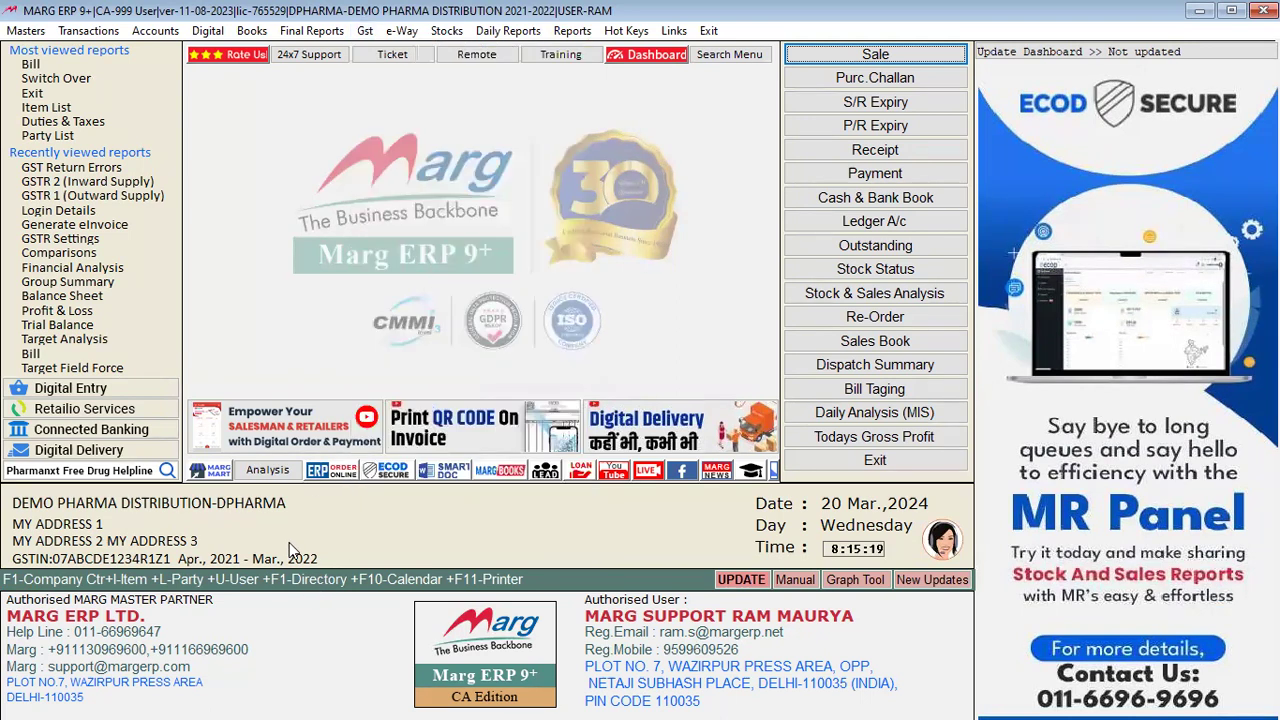
{"action": "left_click", "coordinate": [33, 32]}
{"action": "mouse_move", "coordinate": [88, 31]}
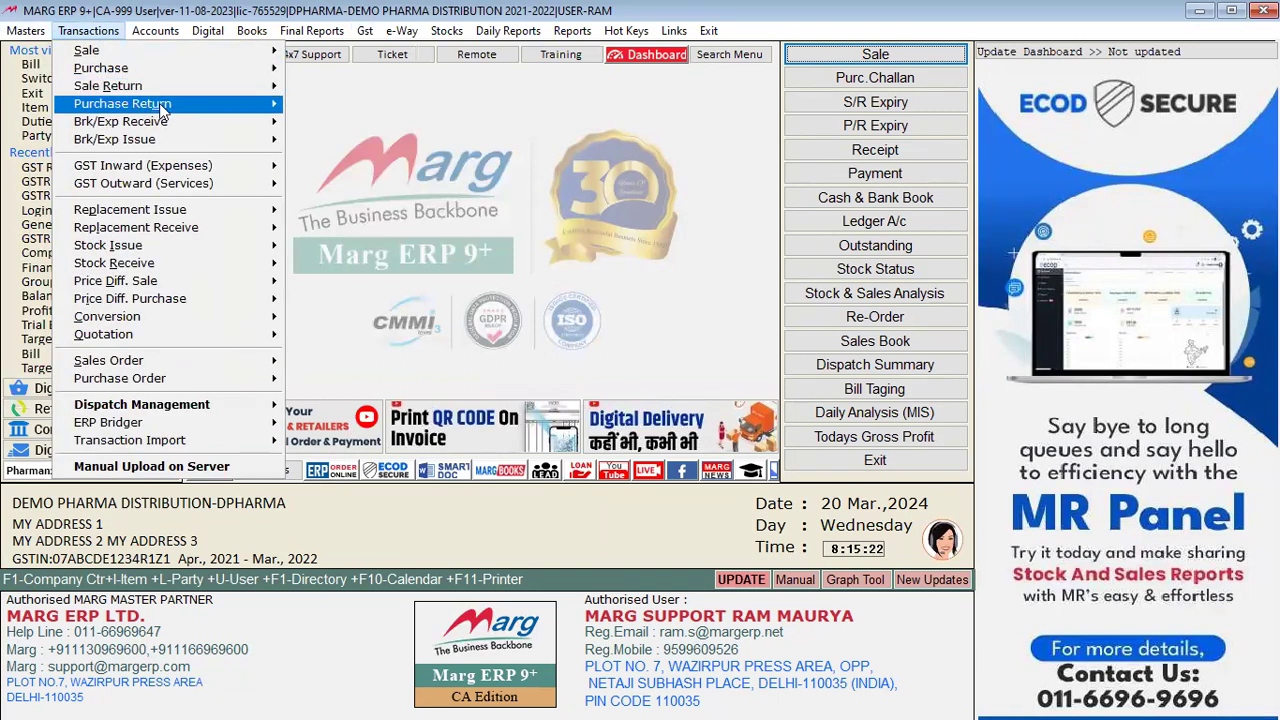
{"action": "mouse_move", "coordinate": [162, 108]}
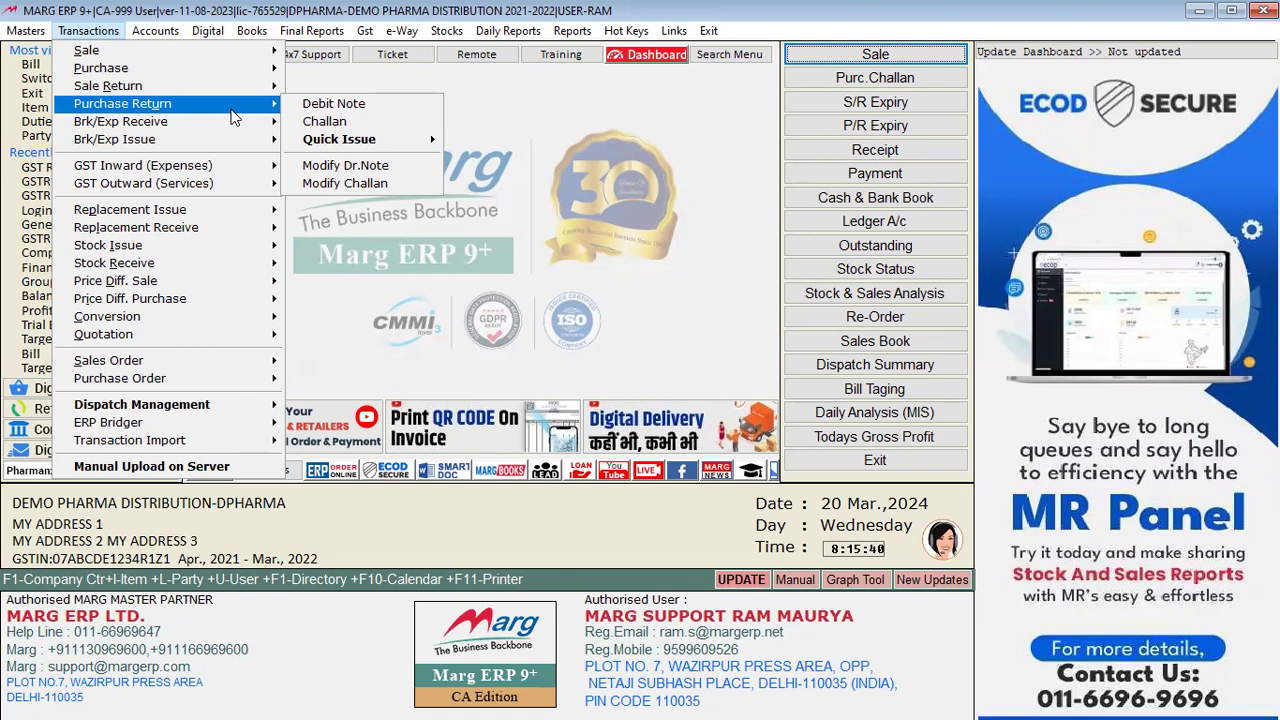
{"action": "mouse_move", "coordinate": [155, 31]}
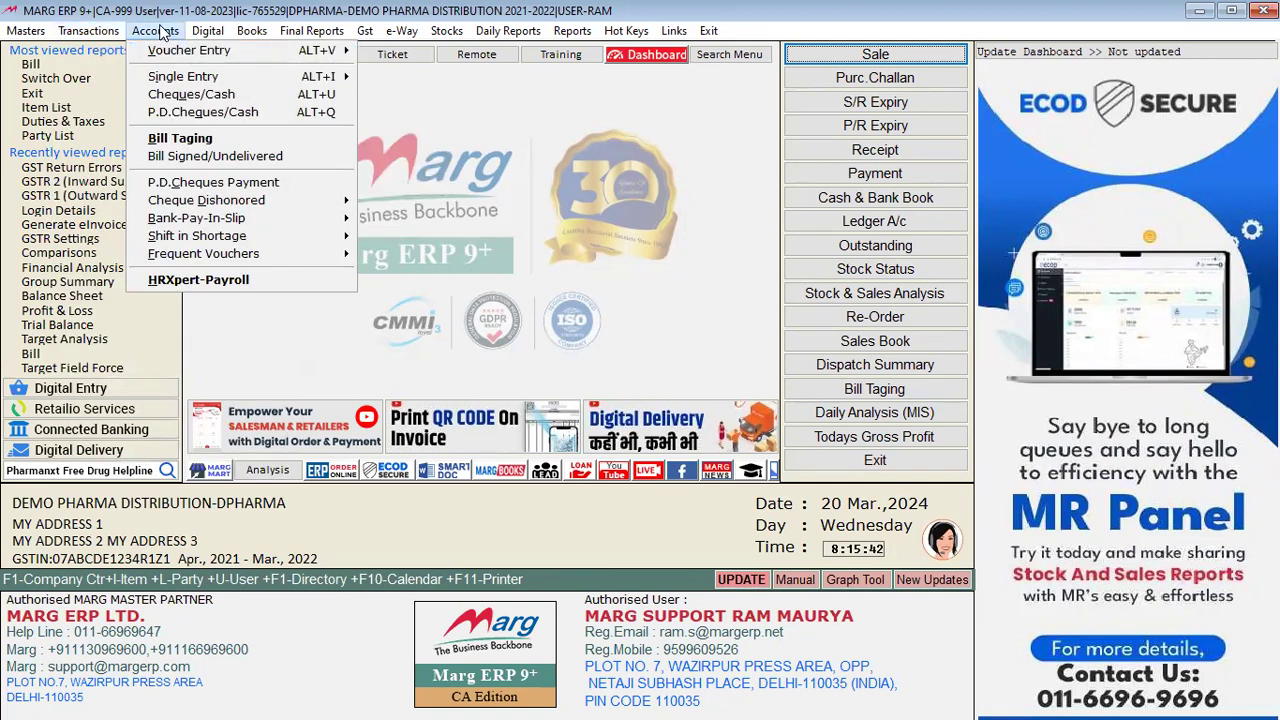
Step: Start a Cash & Bank single entry with Bank of Baroda as account and Narala Pharma as party
{"action": "mouse_move", "coordinate": [224, 78]}
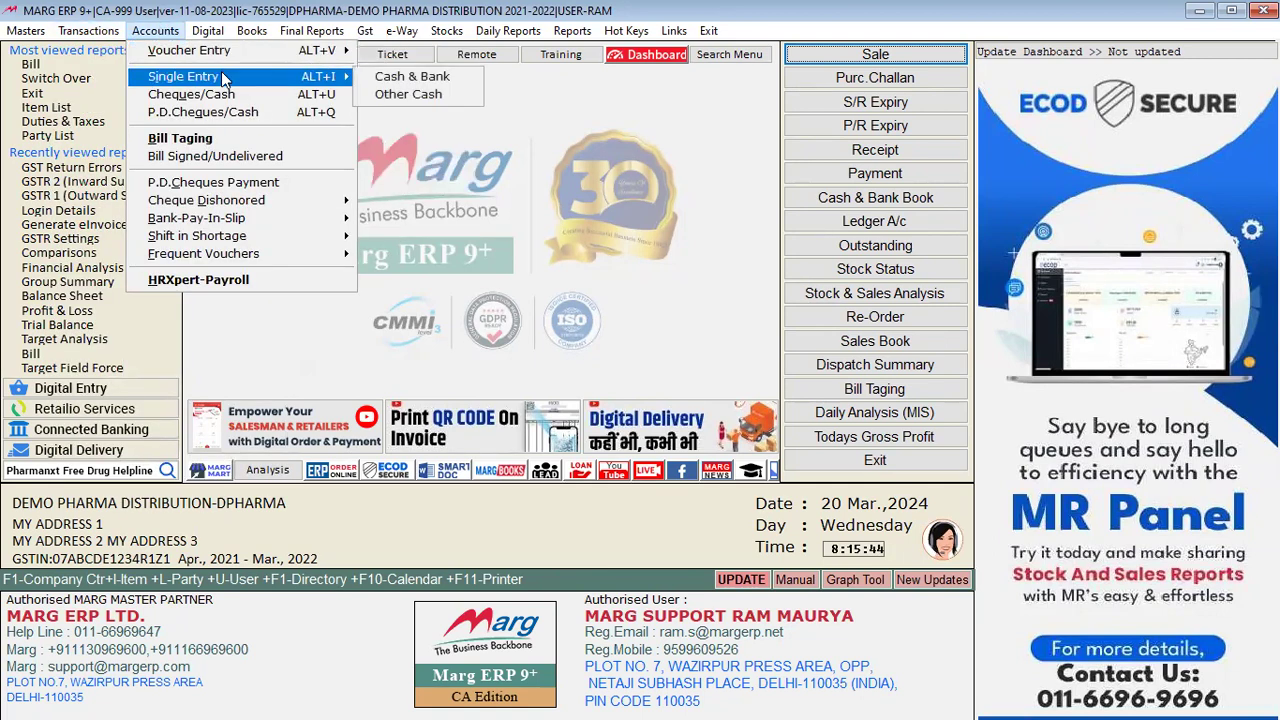
{"action": "left_click", "coordinate": [390, 76]}
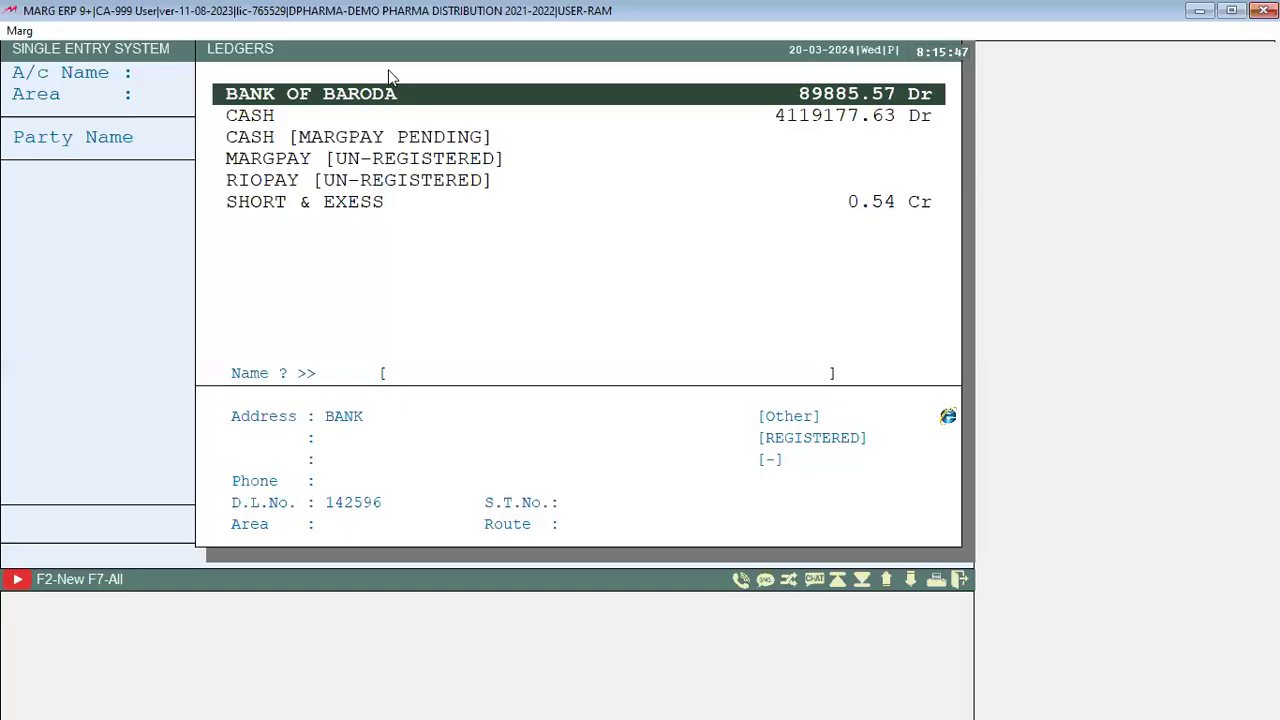
{"action": "key", "text": "Return"}
{"action": "key", "text": "Return"}
{"action": "key", "text": "Return"}
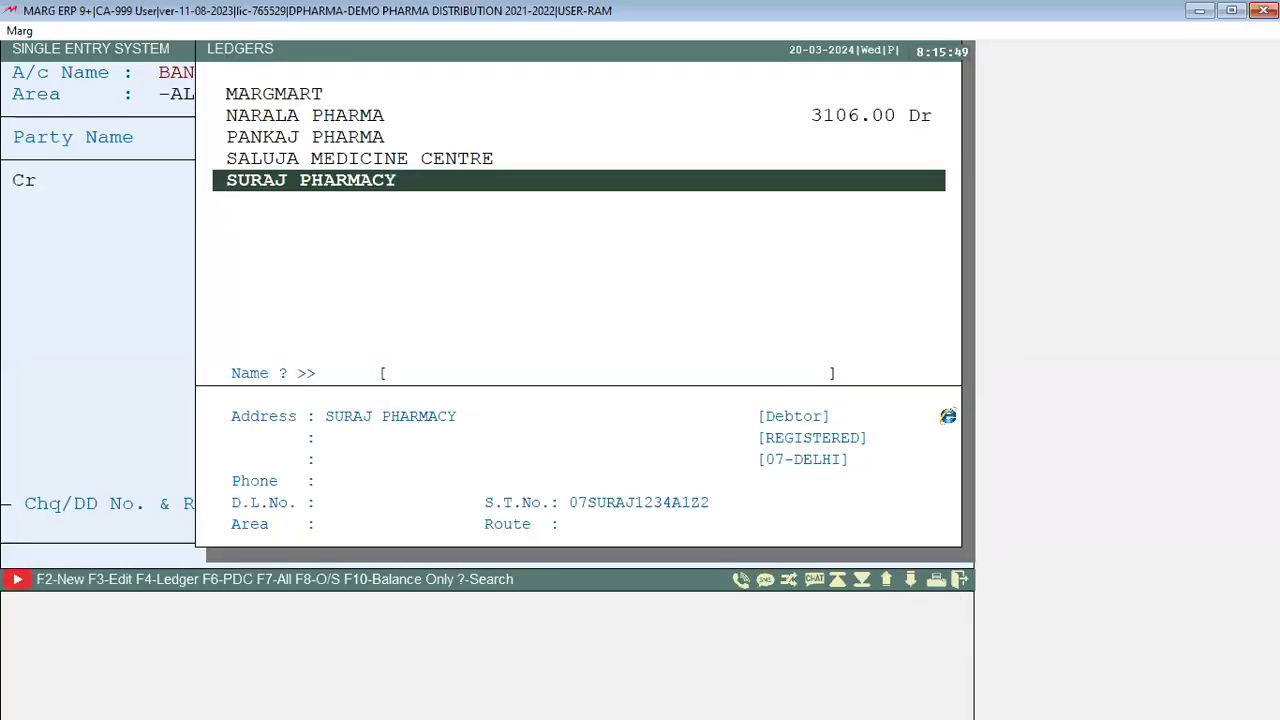
{"action": "key", "text": "Up"}
{"action": "key", "text": "Up"}
{"action": "key", "text": "Up"}
{"action": "key", "text": "Return"}
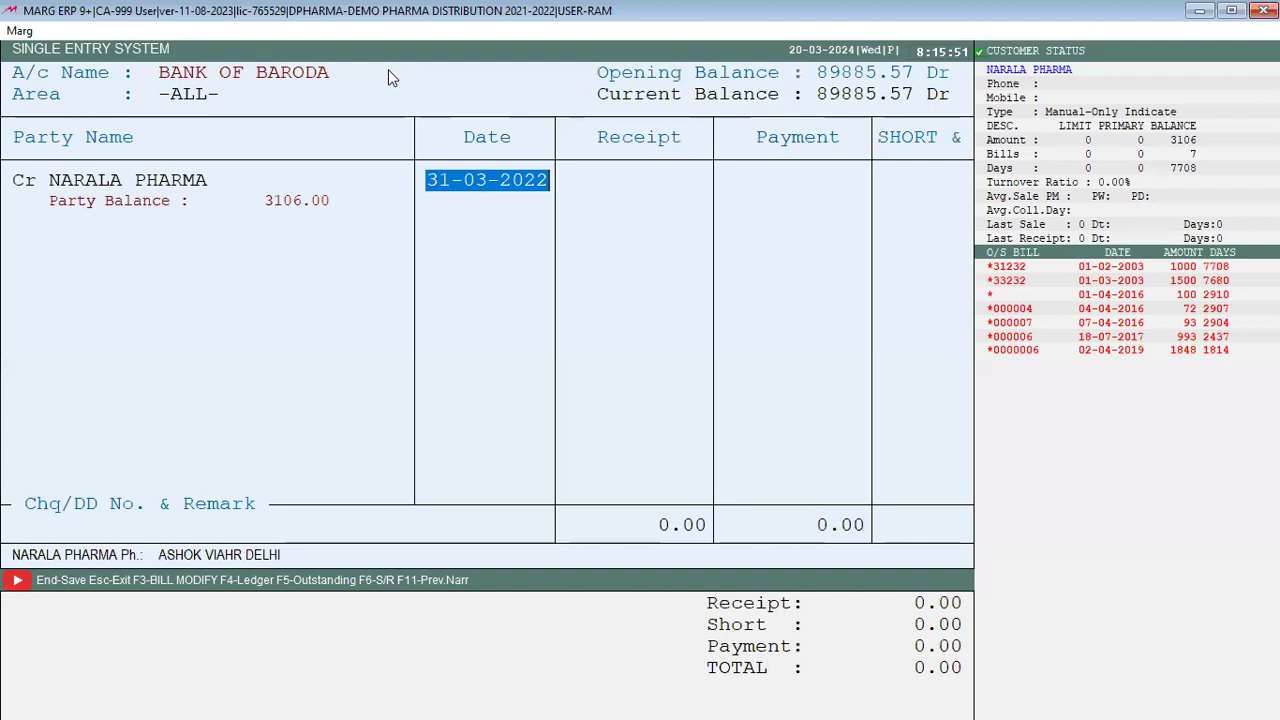
{"action": "key", "text": "Return"}
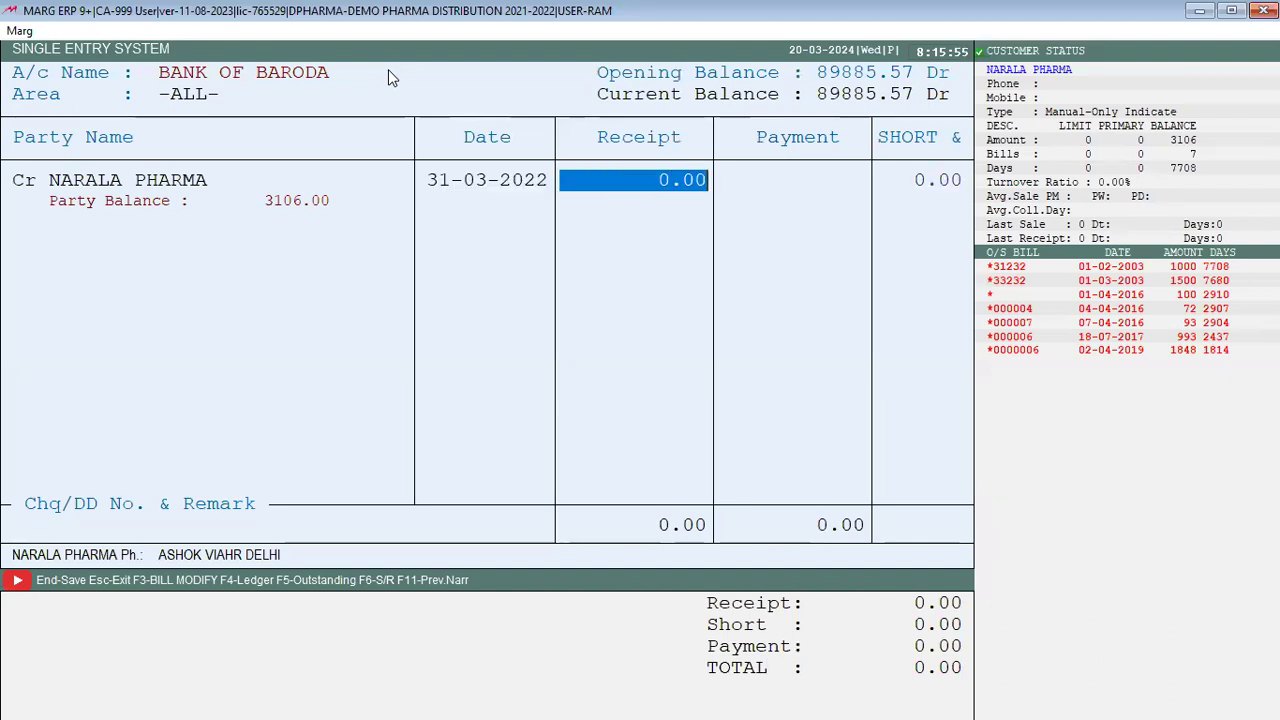
Step: Enter a 1000.00 receipt amount and adjust it against bill *31232
{"action": "type", "text": "10000"}
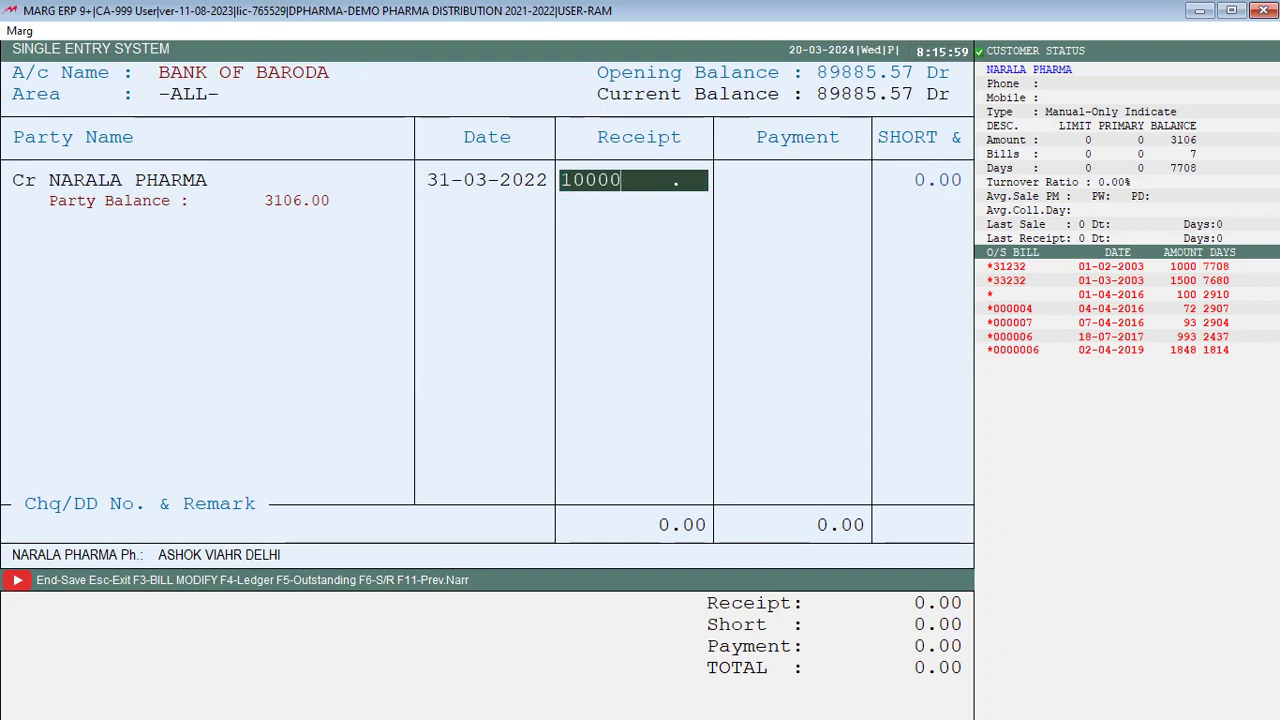
{"action": "key", "text": "BackSpace"}
{"action": "key", "text": "Return"}
{"action": "key", "text": "Return"}
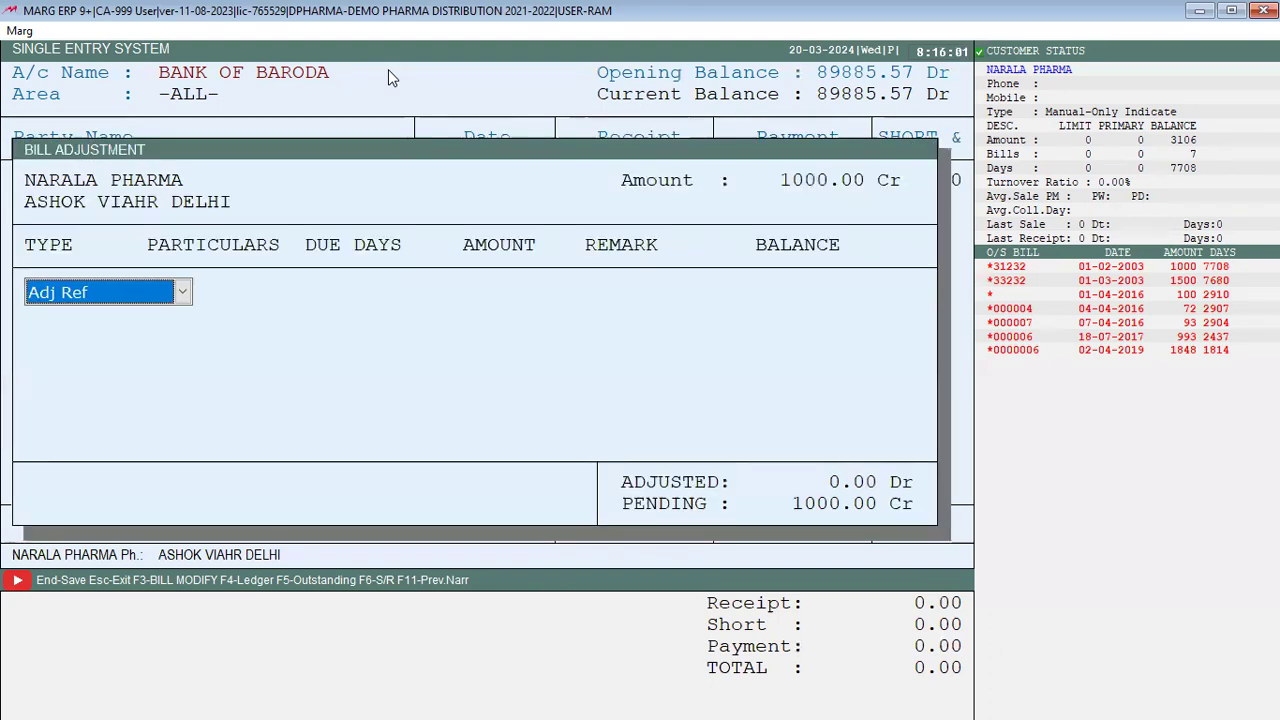
{"action": "key", "text": "Return"}
{"action": "key", "text": "Return"}
{"action": "key", "text": "Return"}
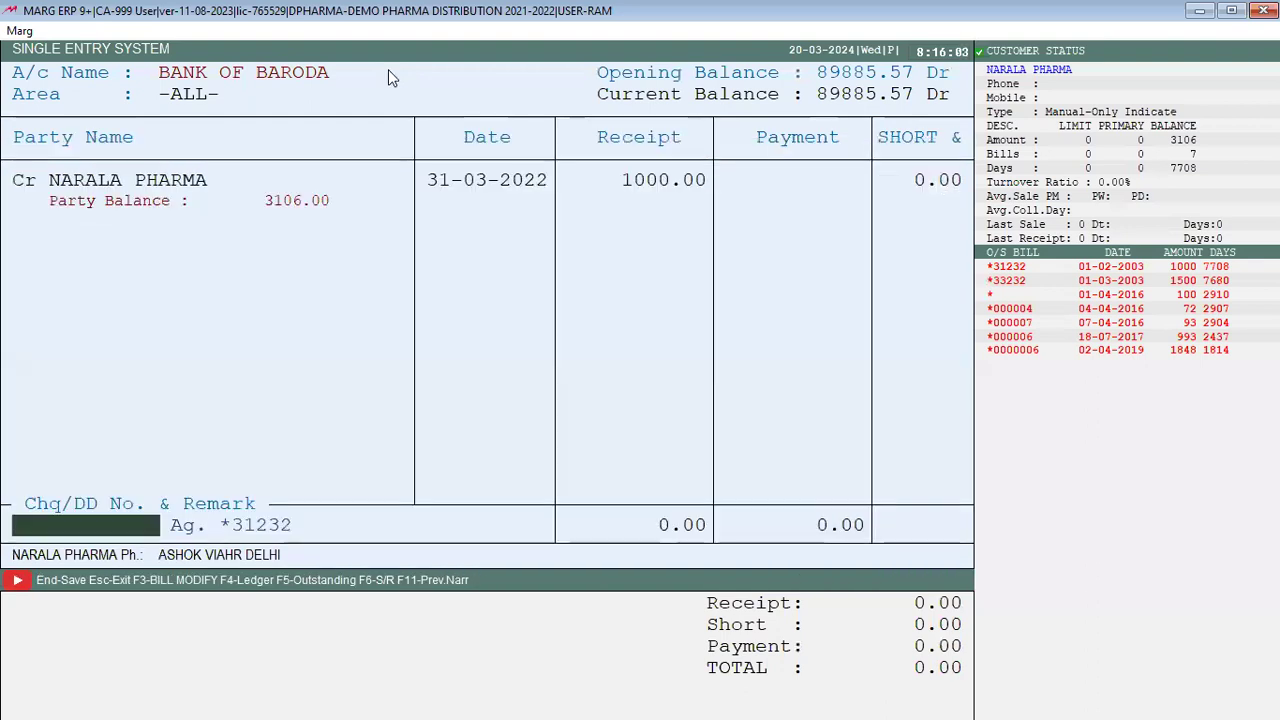
{"action": "key", "text": "Return"}
{"action": "key", "text": "Escape"}
{"action": "key", "text": "Escape"}
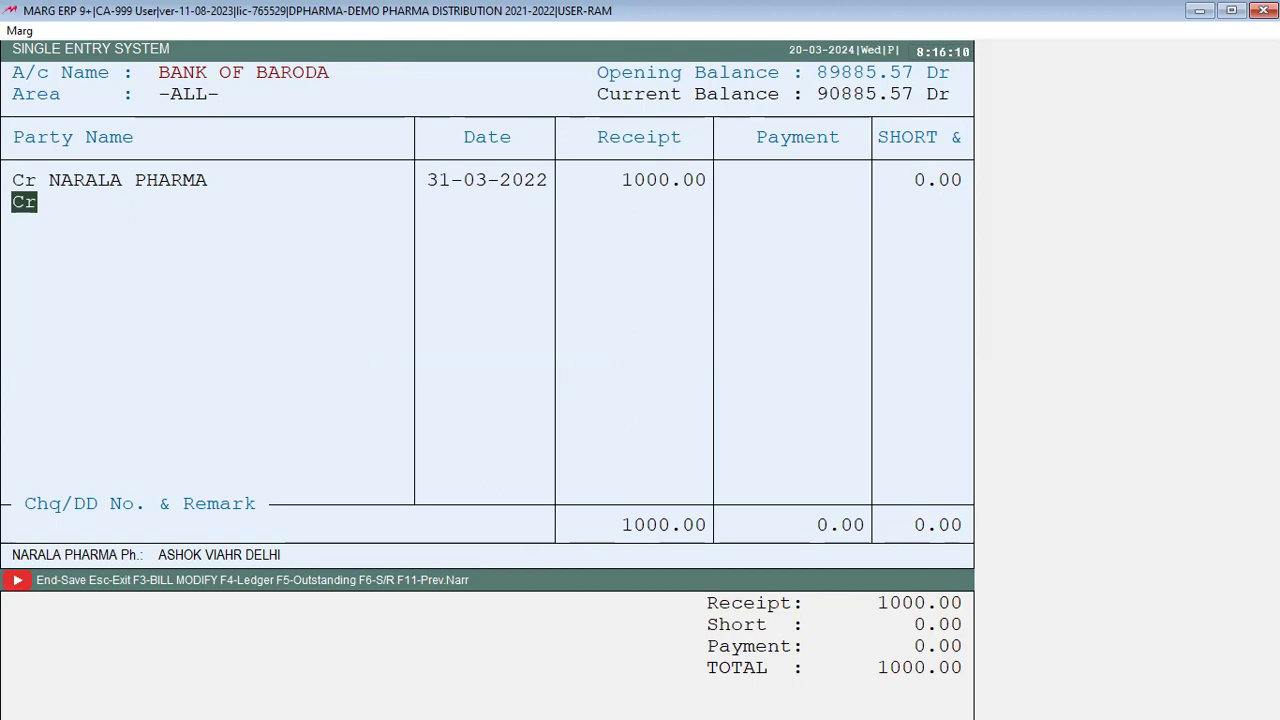
Step: Save the receipt entry and exit the entry screen back to the dashboard
{"action": "key", "text": "End"}
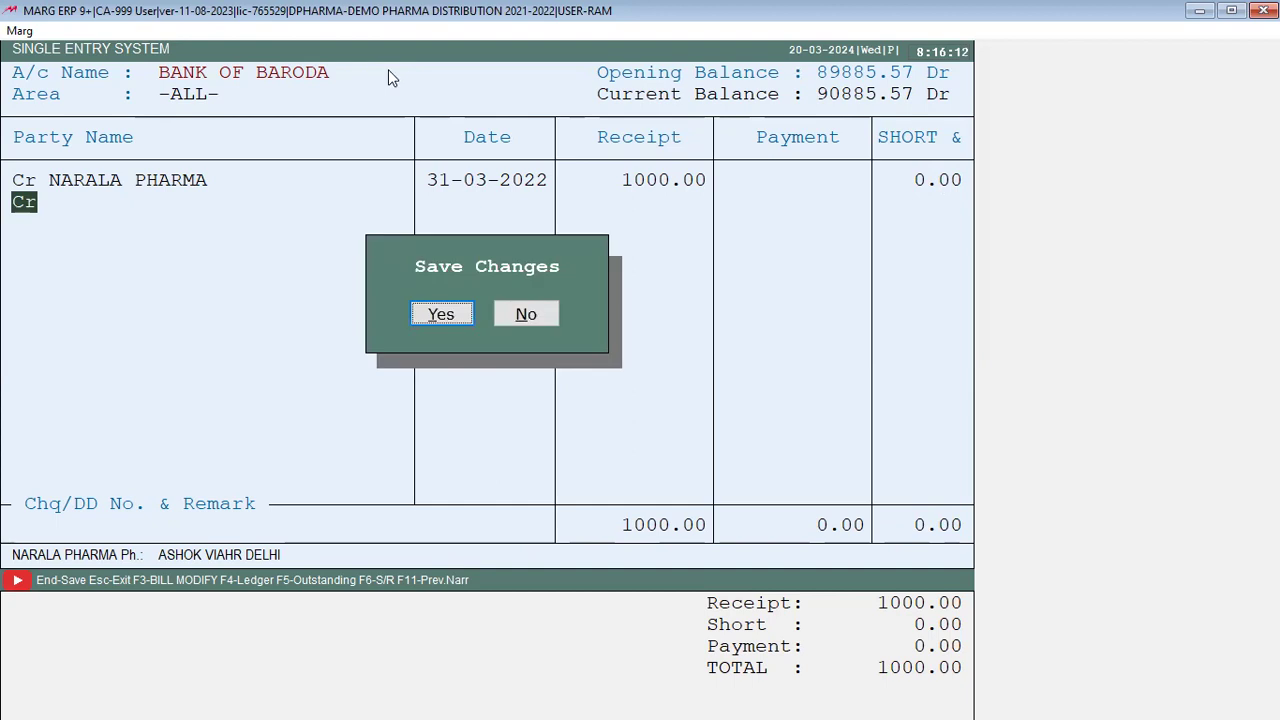
{"action": "left_click", "coordinate": [452, 315]}
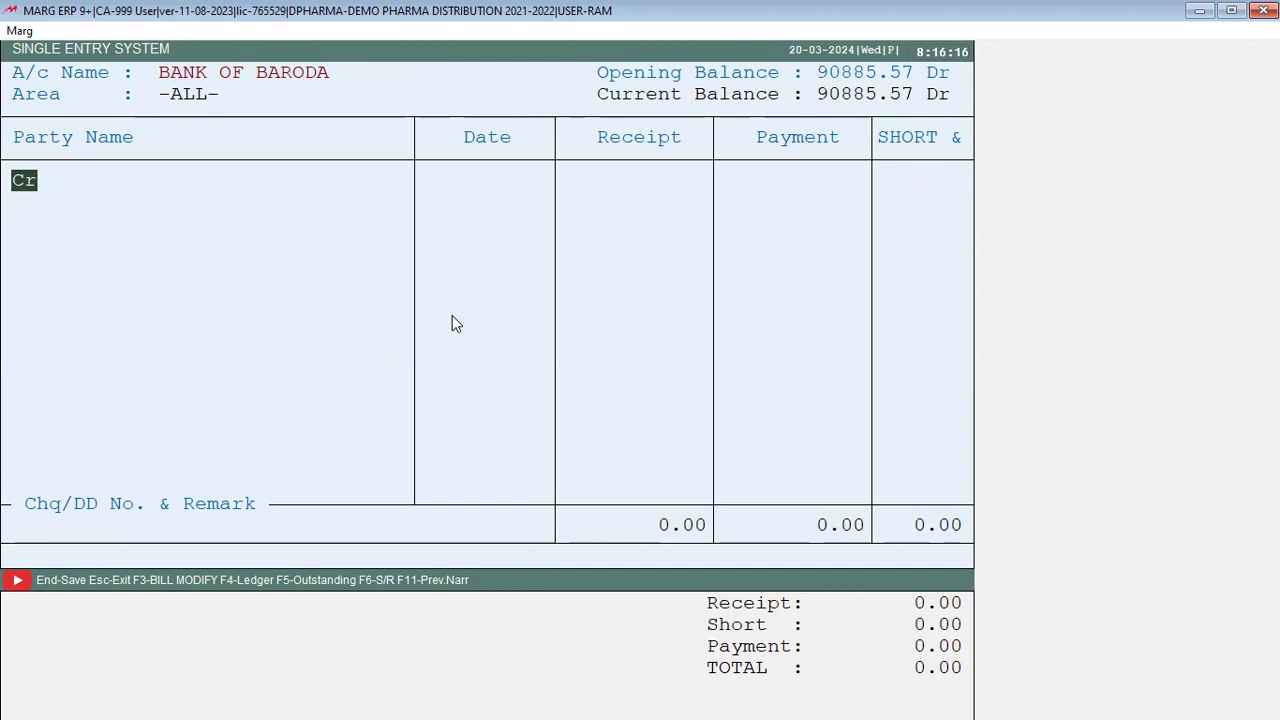
{"action": "key", "text": "Escape"}
{"action": "key", "text": "Right"}
{"action": "key", "text": "Return"}
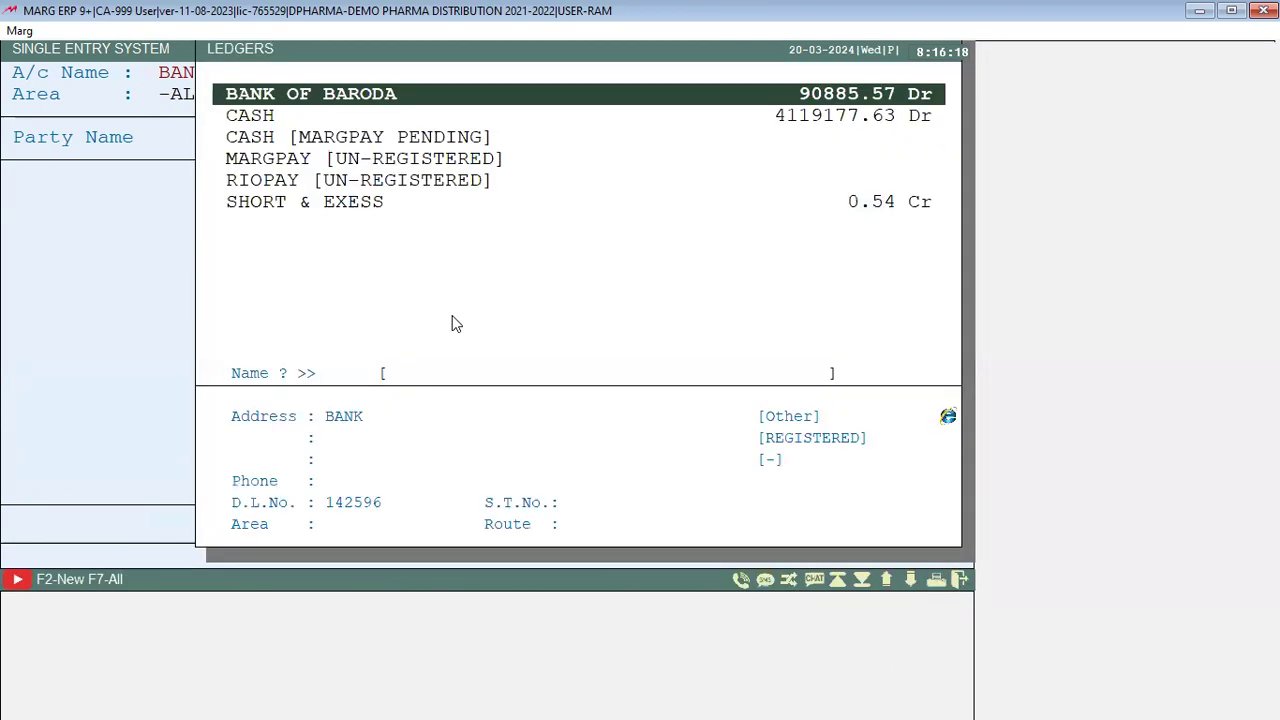
{"action": "key", "text": "Escape"}
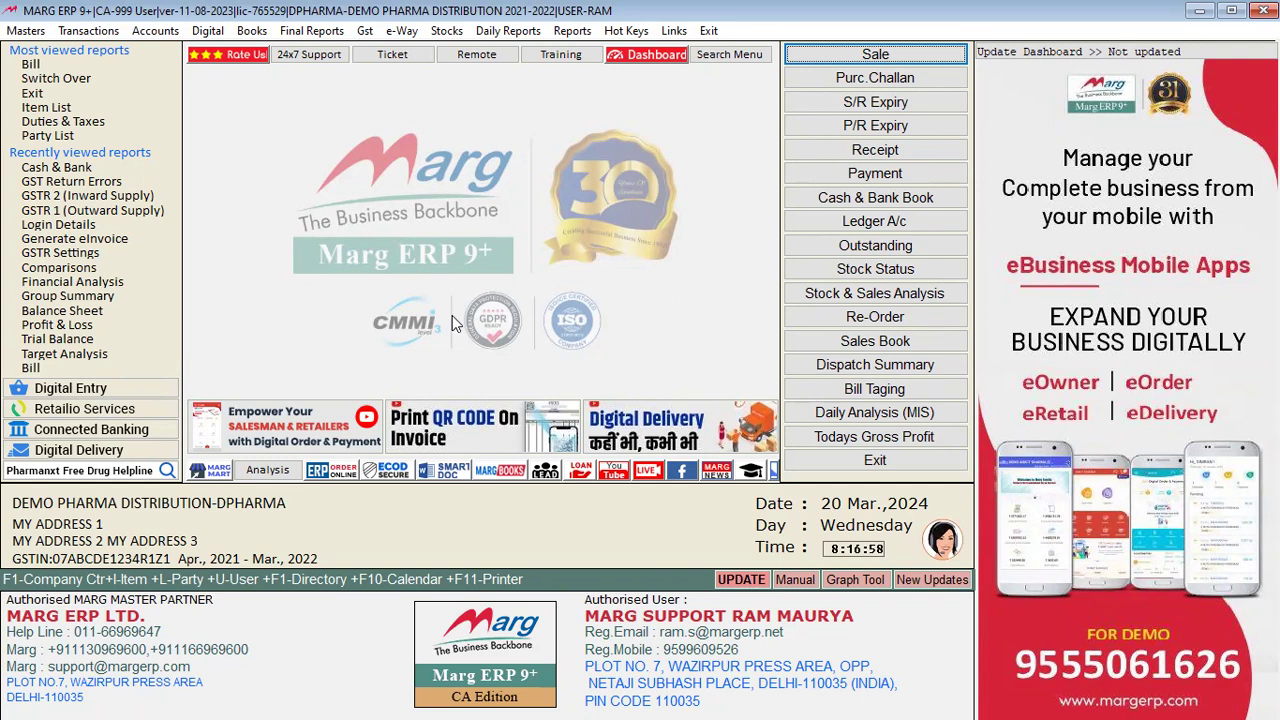
Step: Open the Receipt Book and bring up the Narala Pharma receipt voucher for editing
{"action": "left_click", "coordinate": [250, 31]}
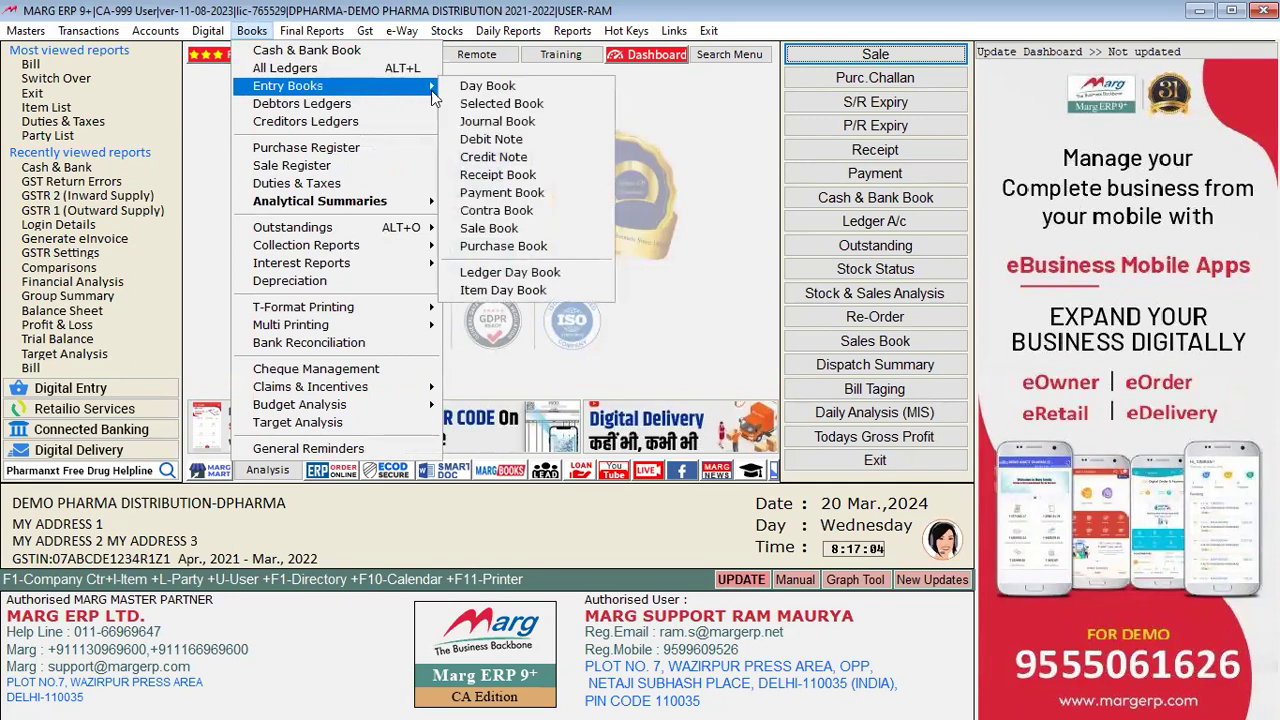
{"action": "left_click", "coordinate": [490, 176]}
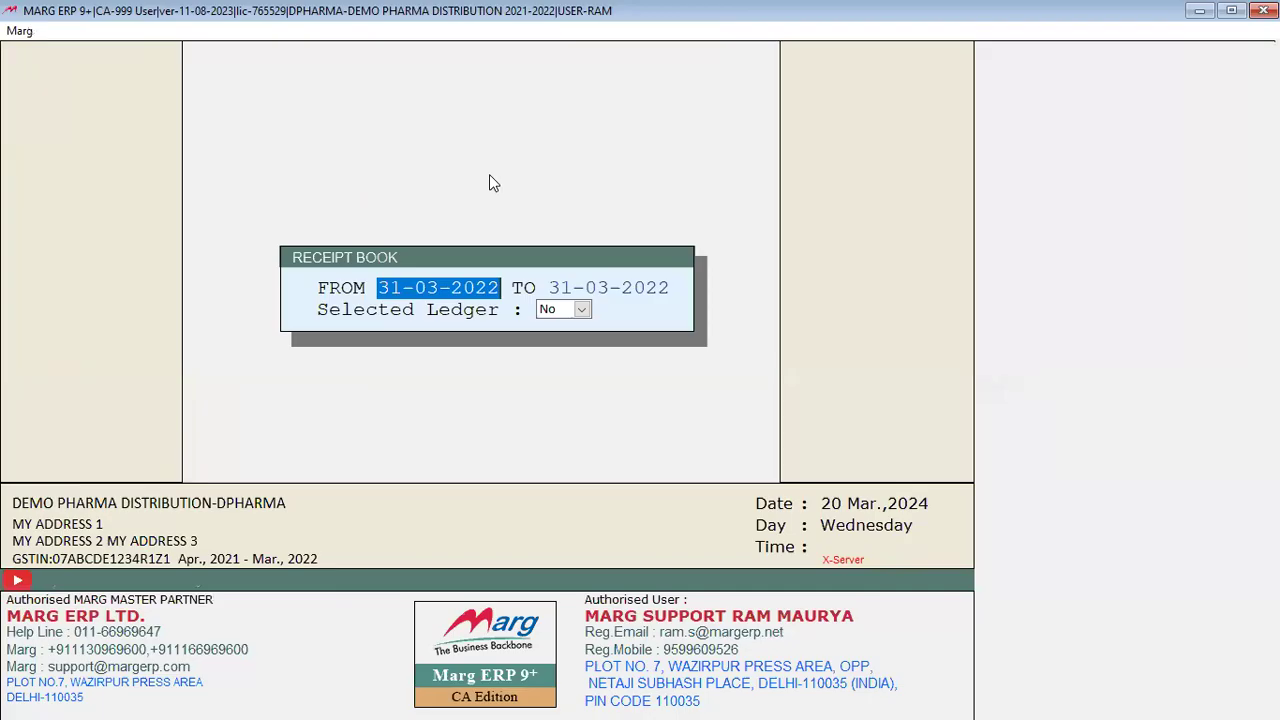
{"action": "key", "text": "Return"}
{"action": "key", "text": "Return"}
{"action": "key", "text": "Return"}
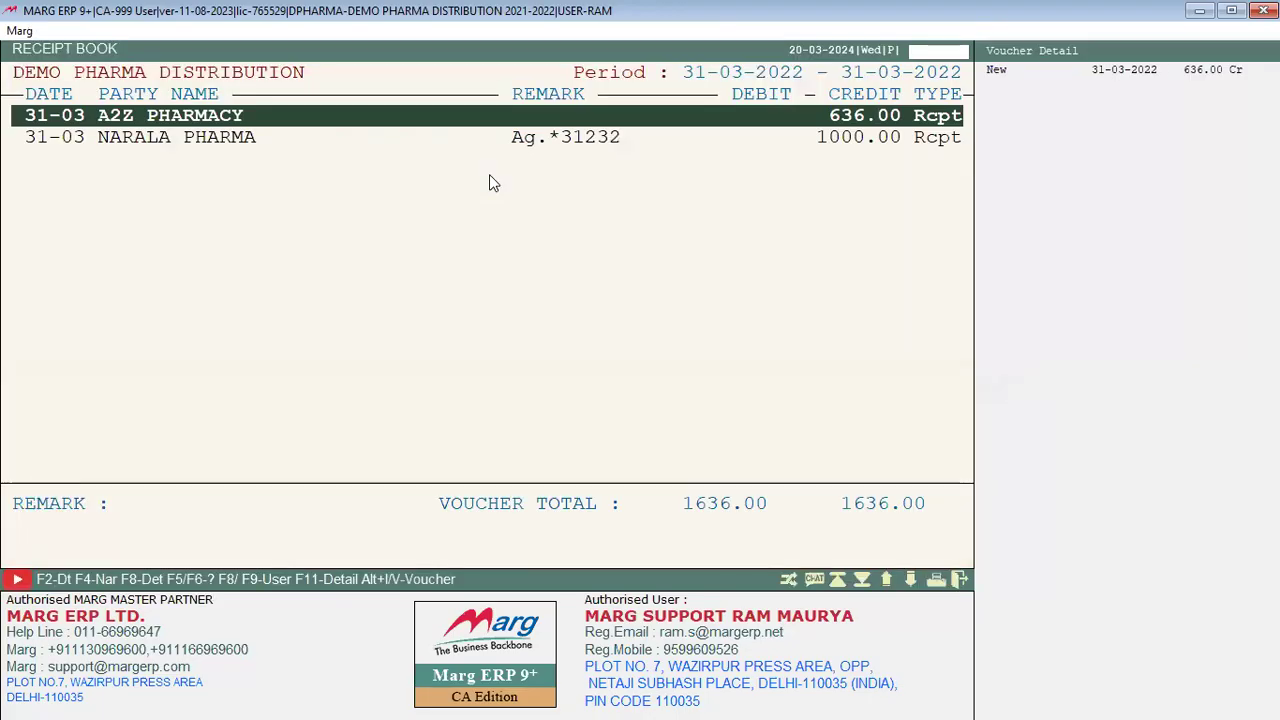
{"action": "key", "text": "Down"}
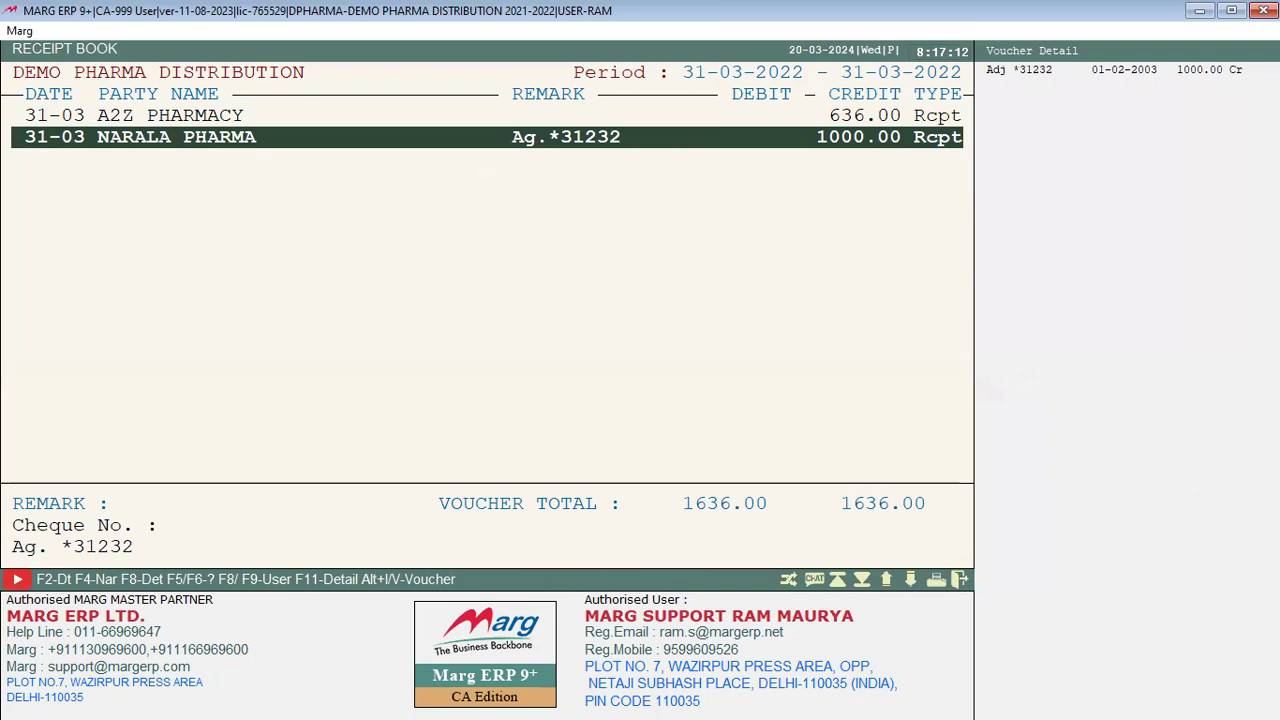
{"action": "key", "text": "Return"}
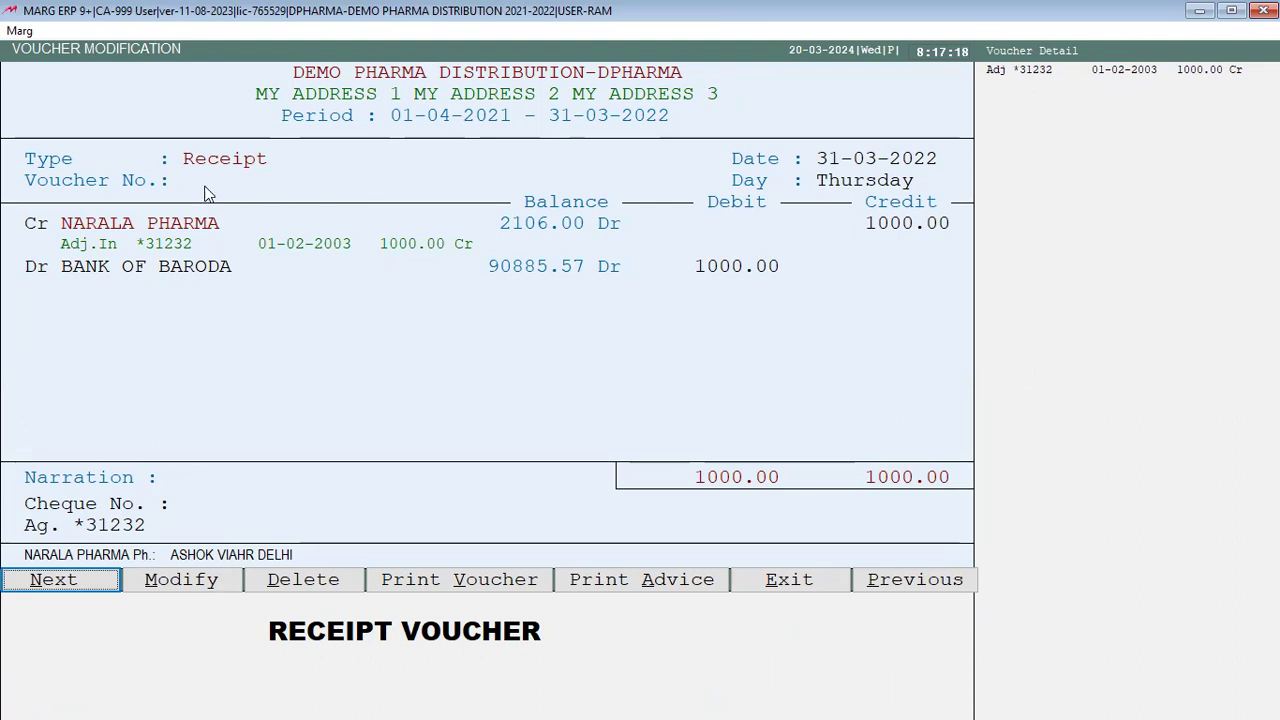
{"action": "key", "text": "Right"}
{"action": "key", "text": "Return"}
{"action": "key", "text": "Return"}
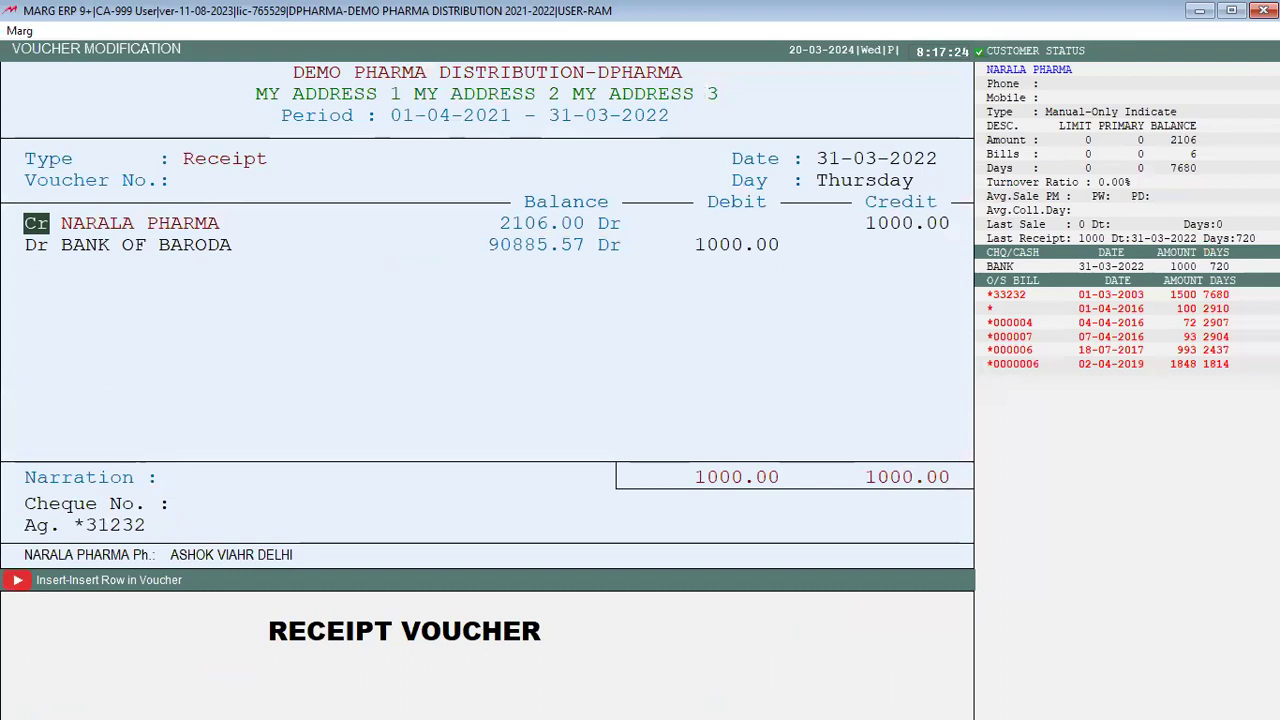
Step: Exit the voucher without saving and close the Receipt Book
{"action": "key", "text": "Escape"}
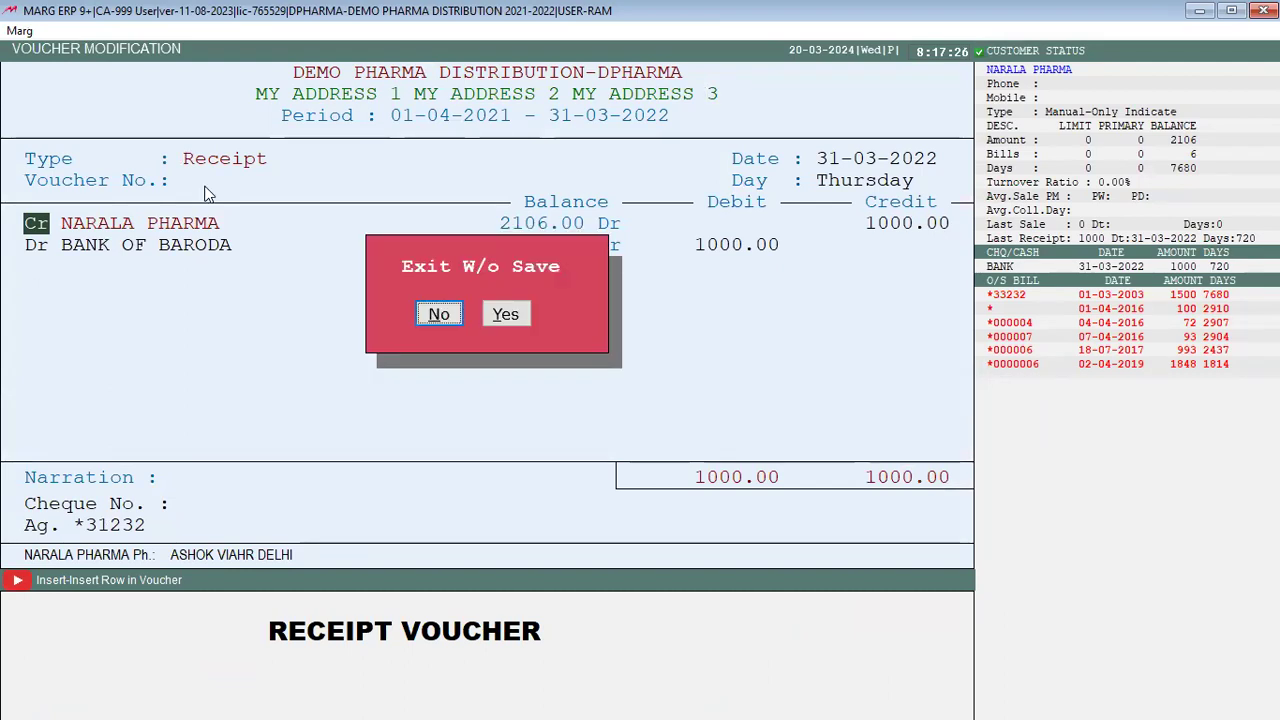
{"action": "key", "text": "Right"}
{"action": "key", "text": "Return"}
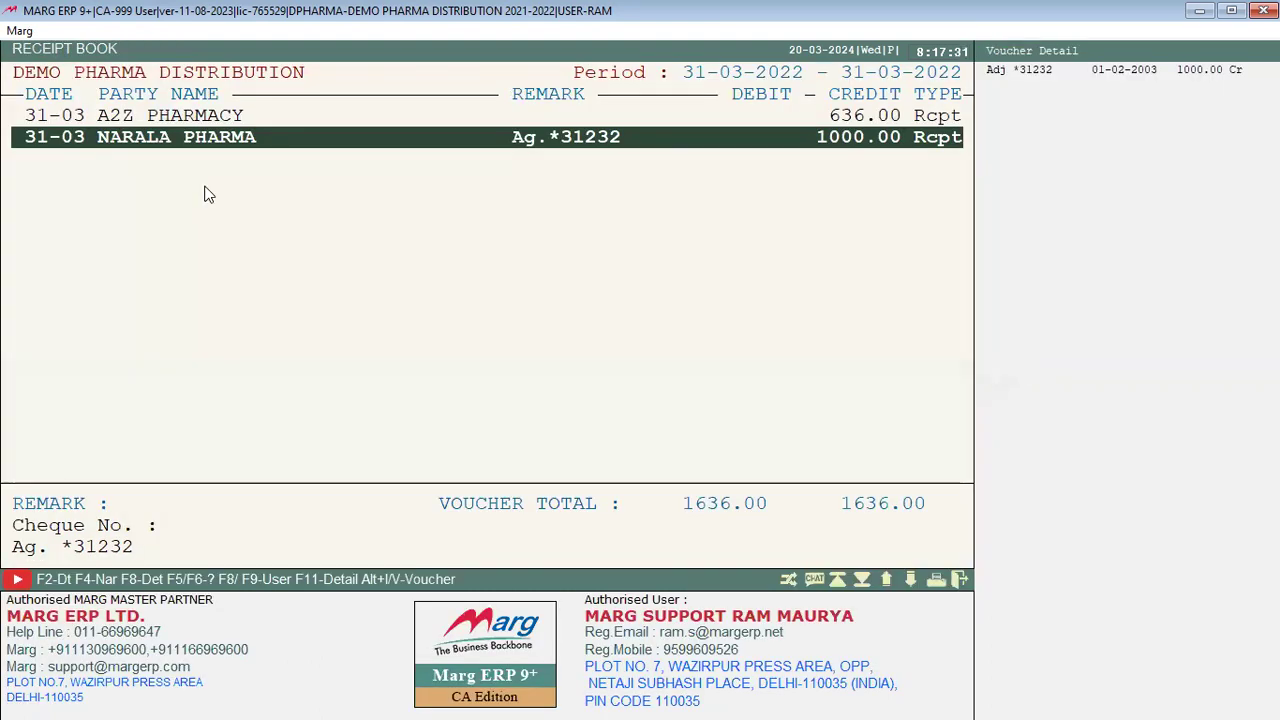
{"action": "key", "text": "Escape"}
{"action": "left_click", "coordinate": [365, 30]}
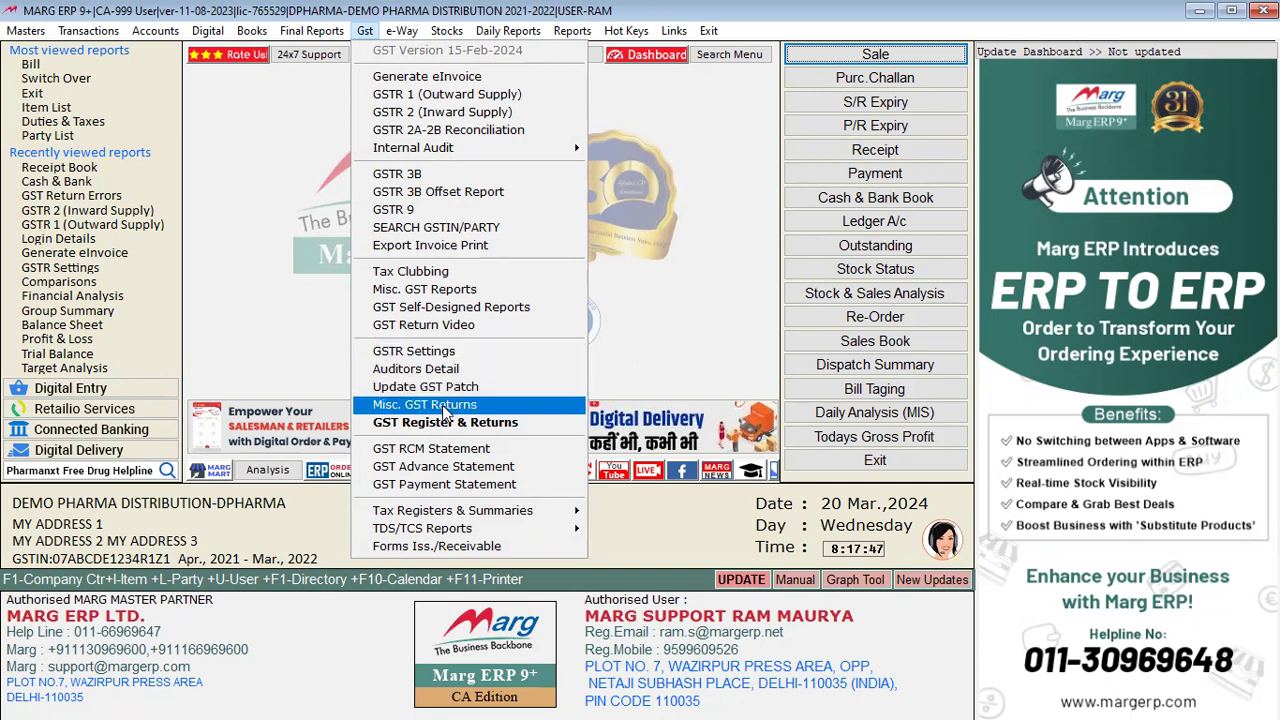
Step: View the GST Payment Statement, which shows no entries, and close it
{"action": "left_click", "coordinate": [469, 486]}
{"action": "key", "text": "Return"}
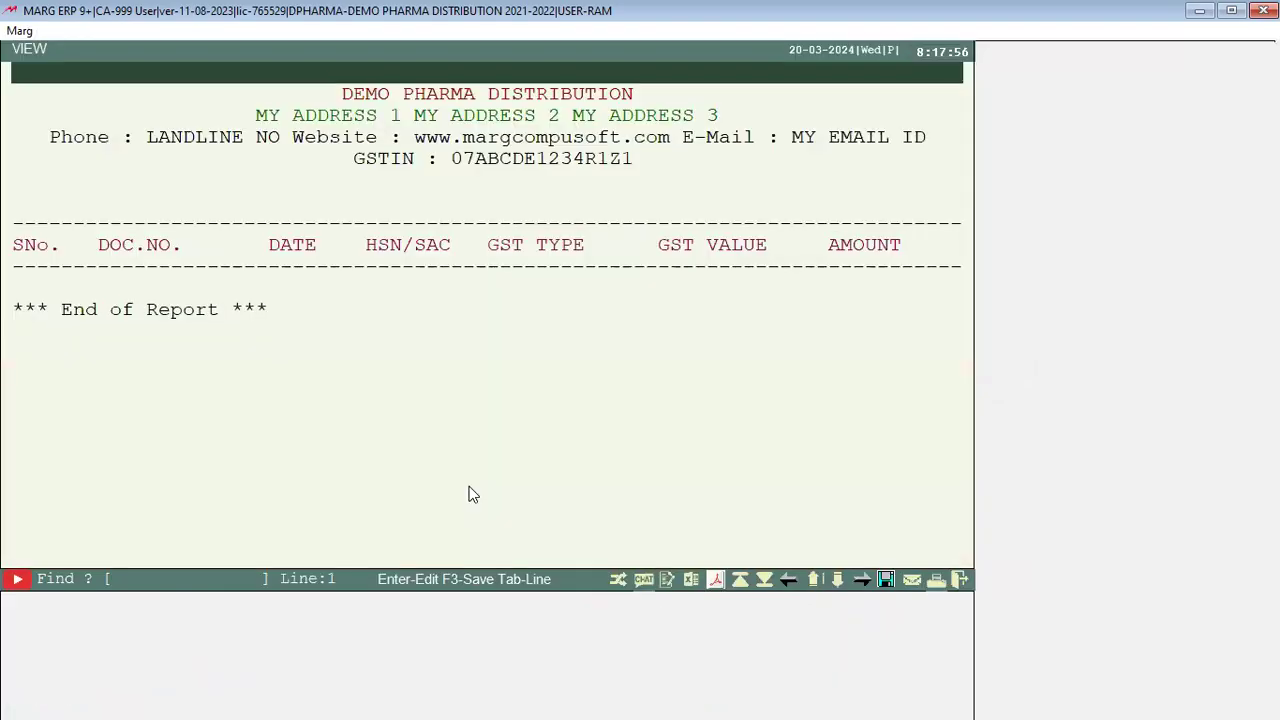
{"action": "key", "text": "Escape"}
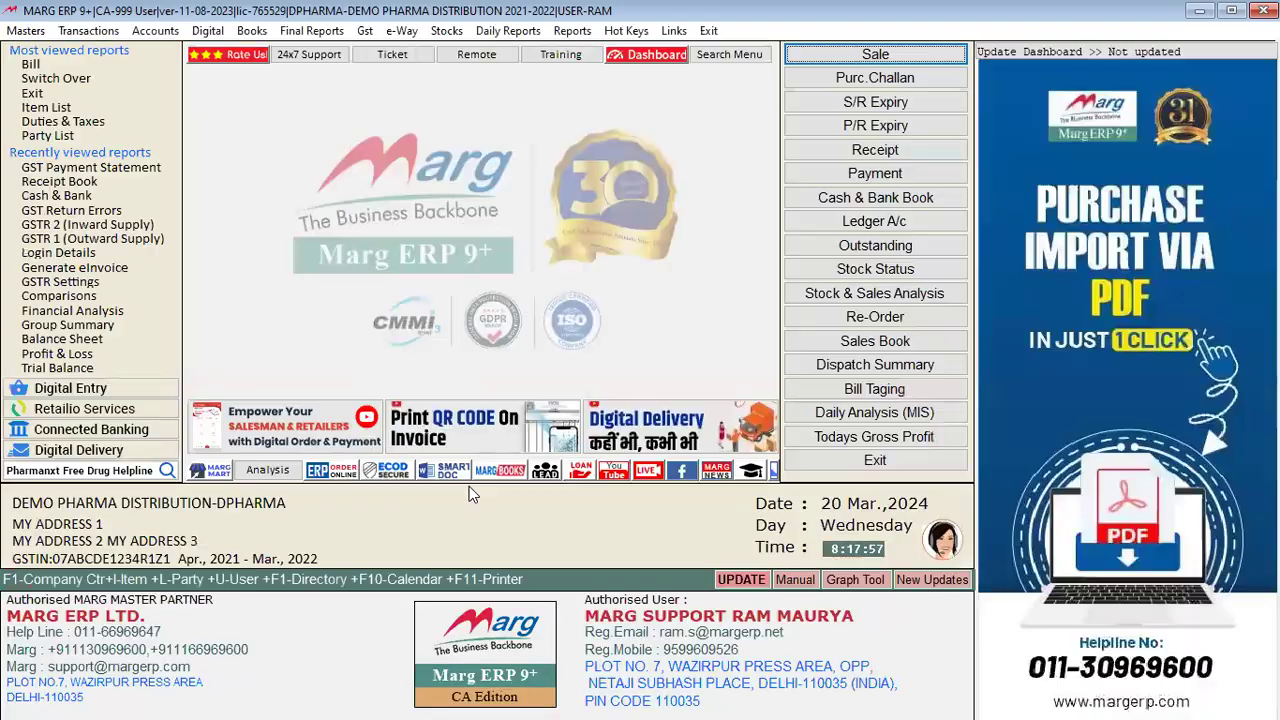
{"action": "left_click", "coordinate": [366, 35]}
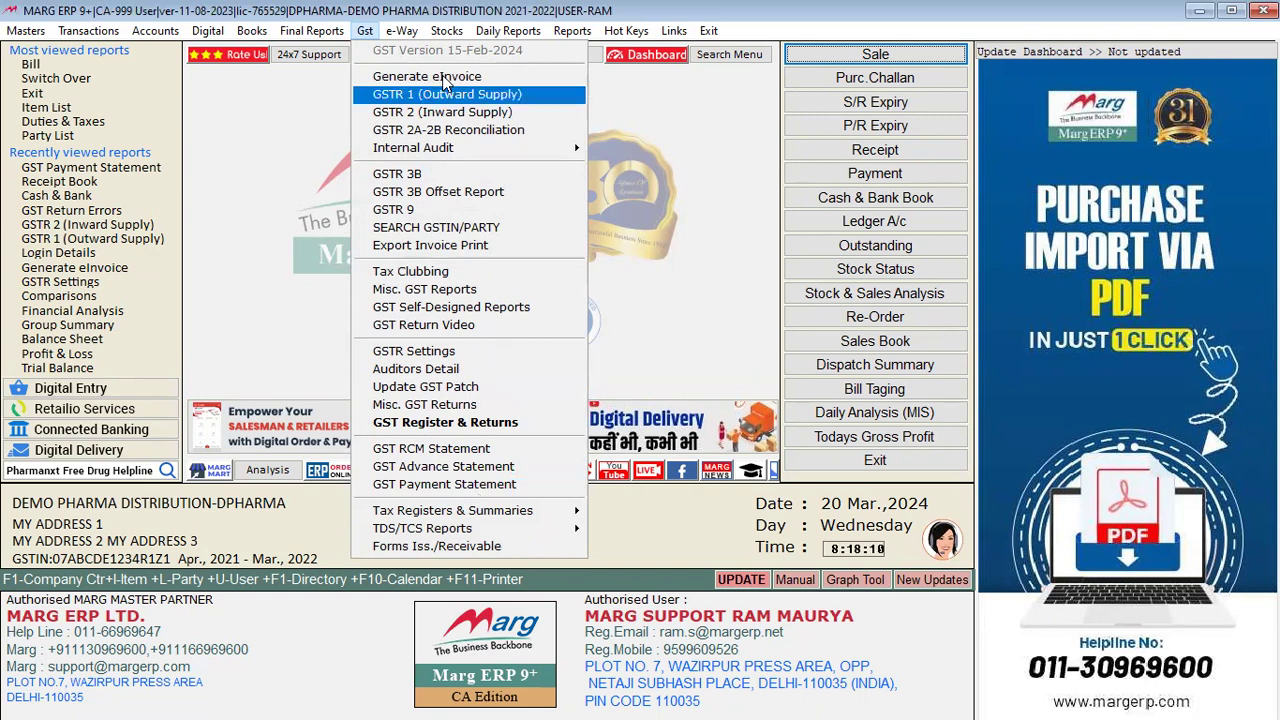
Step: Show the e-Way menu with Generate Individual, Generate Consolidated, Update Vehicle and Cancel EWAY Bill
{"action": "mouse_move", "coordinate": [403, 33]}
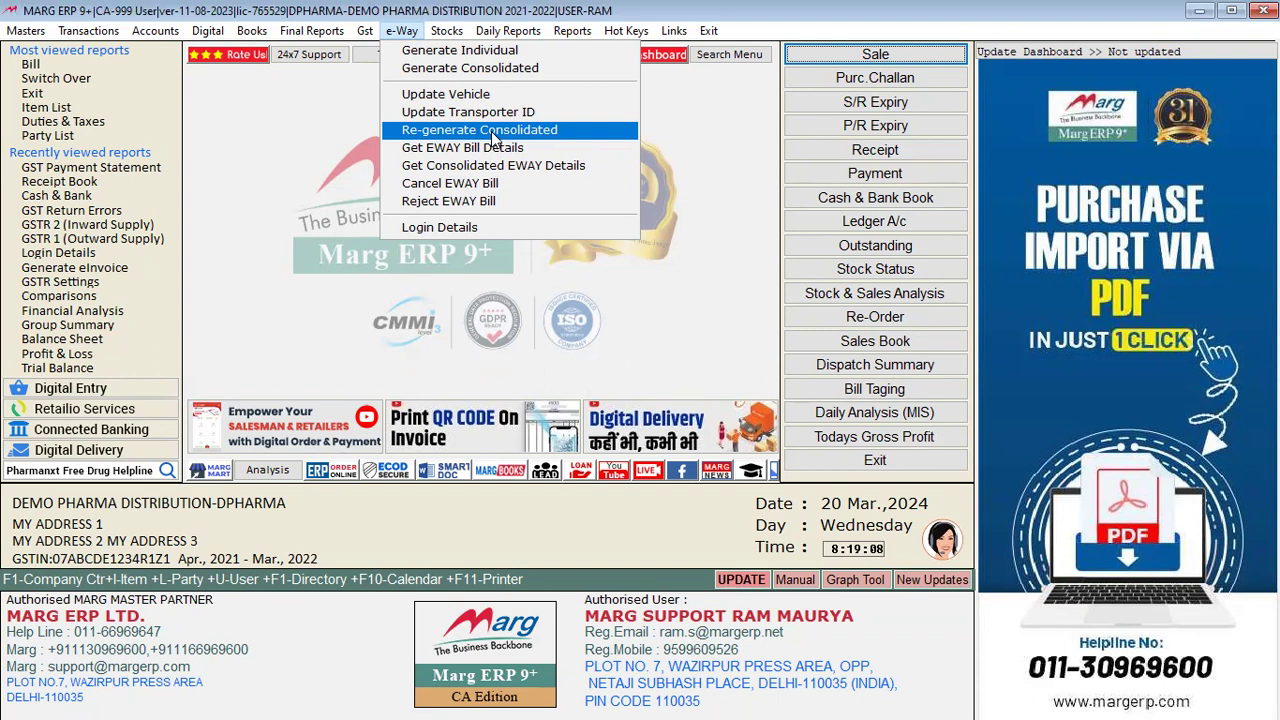
Step: Open e-Way Login Details, review the empty GSTN, eInvoice and EWAY fields, and cancel out
{"action": "key", "text": "Up"}
{"action": "key", "text": "Up"}
{"action": "key", "text": "Up"}
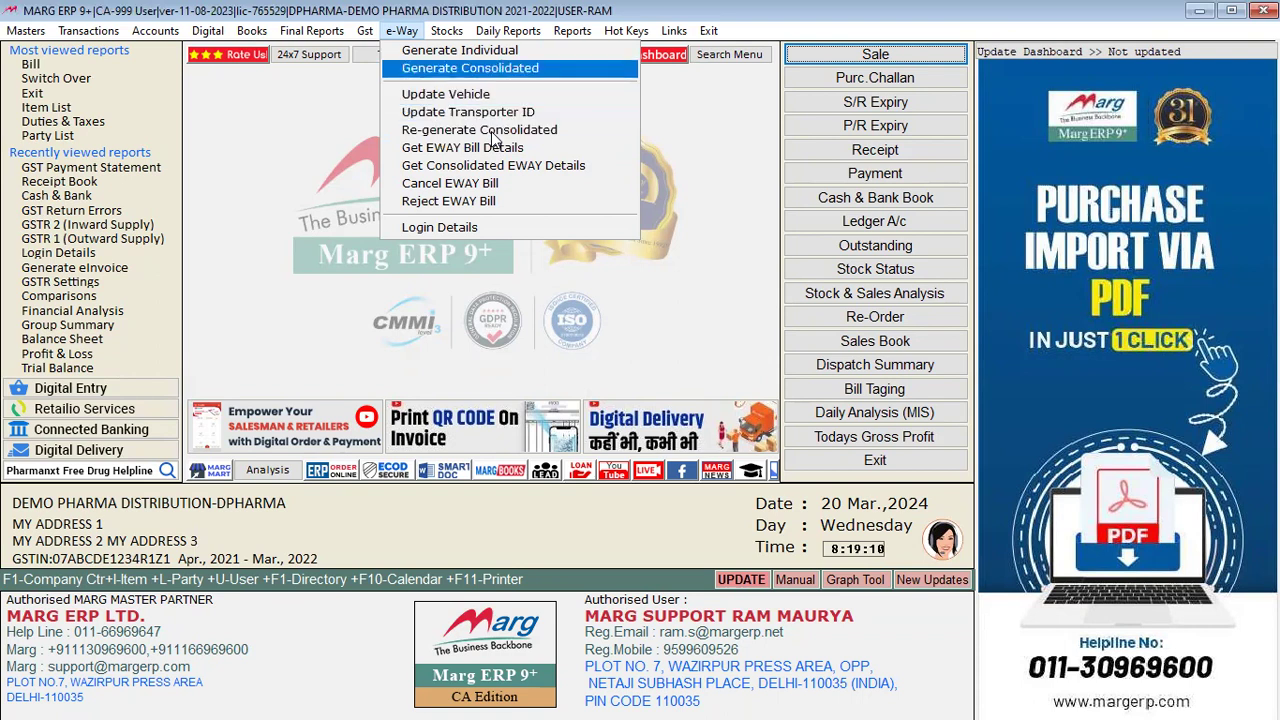
{"action": "key", "text": "Down"}
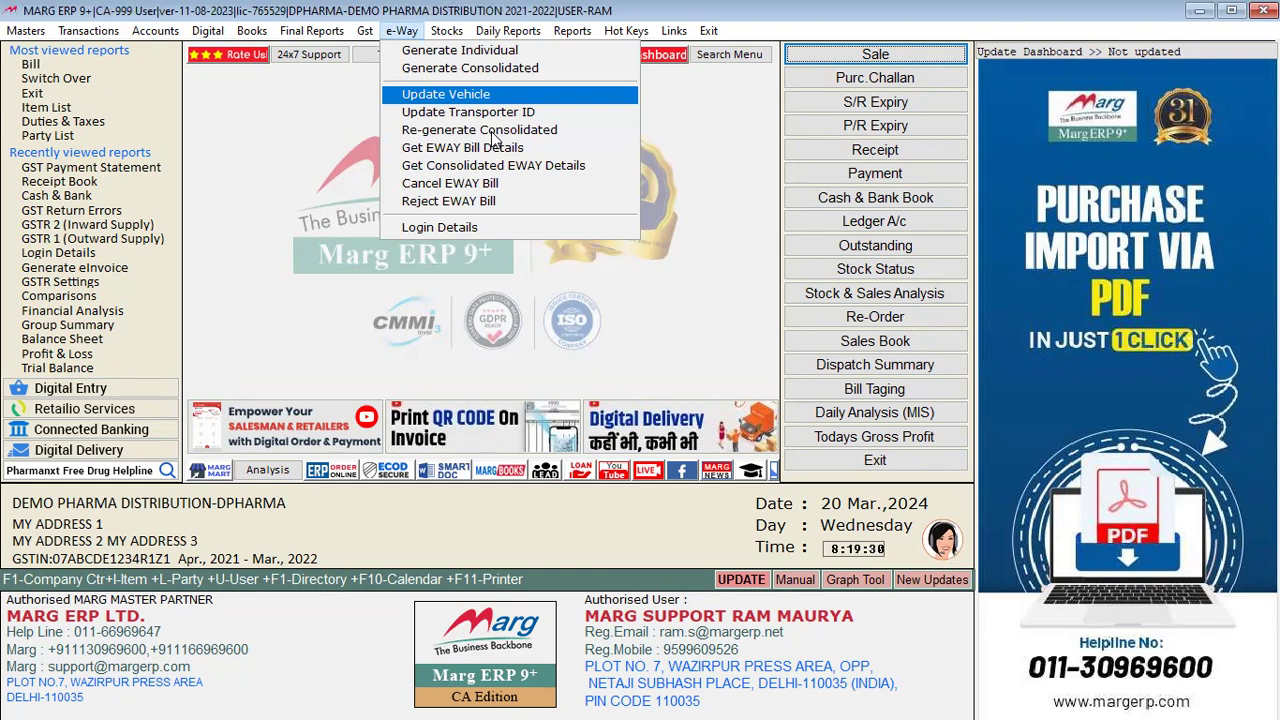
{"action": "key", "text": "Down"}
{"action": "key", "text": "Down"}
{"action": "key", "text": "Down"}
{"action": "key", "text": "Down"}
{"action": "key", "text": "Down"}
{"action": "key", "text": "Down"}
{"action": "key", "text": "Down"}
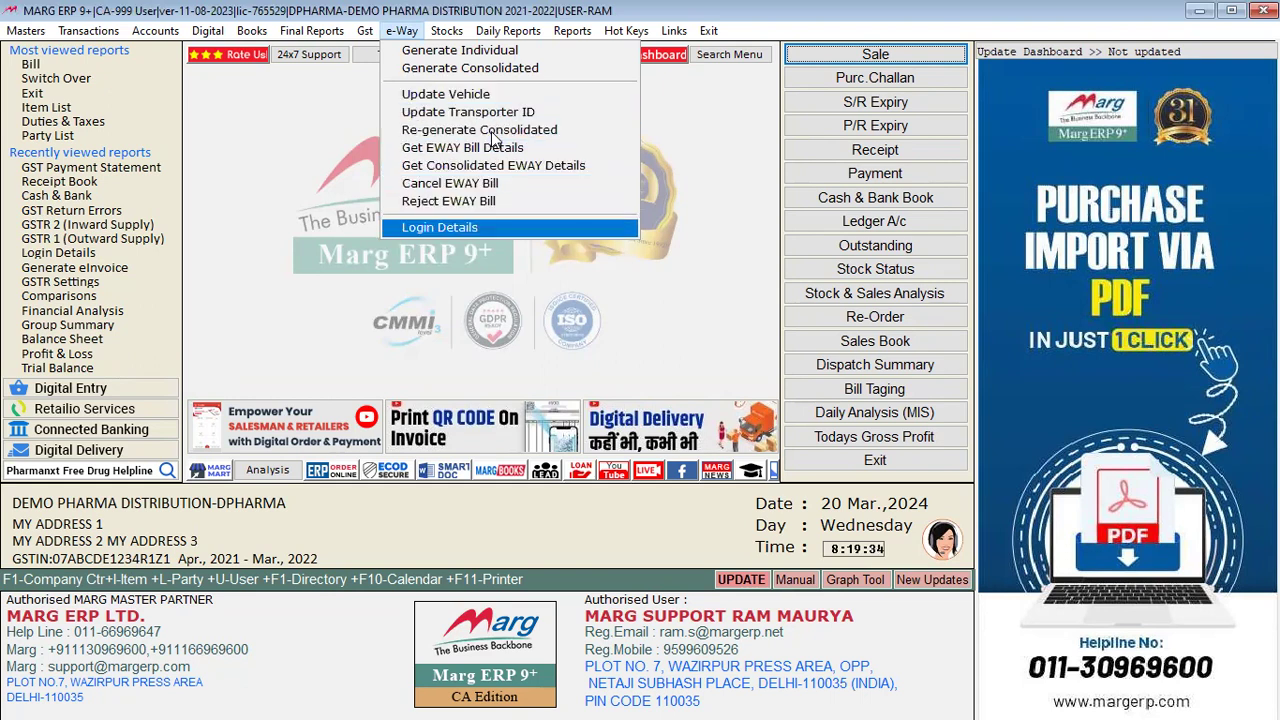
{"action": "key", "text": "Return"}
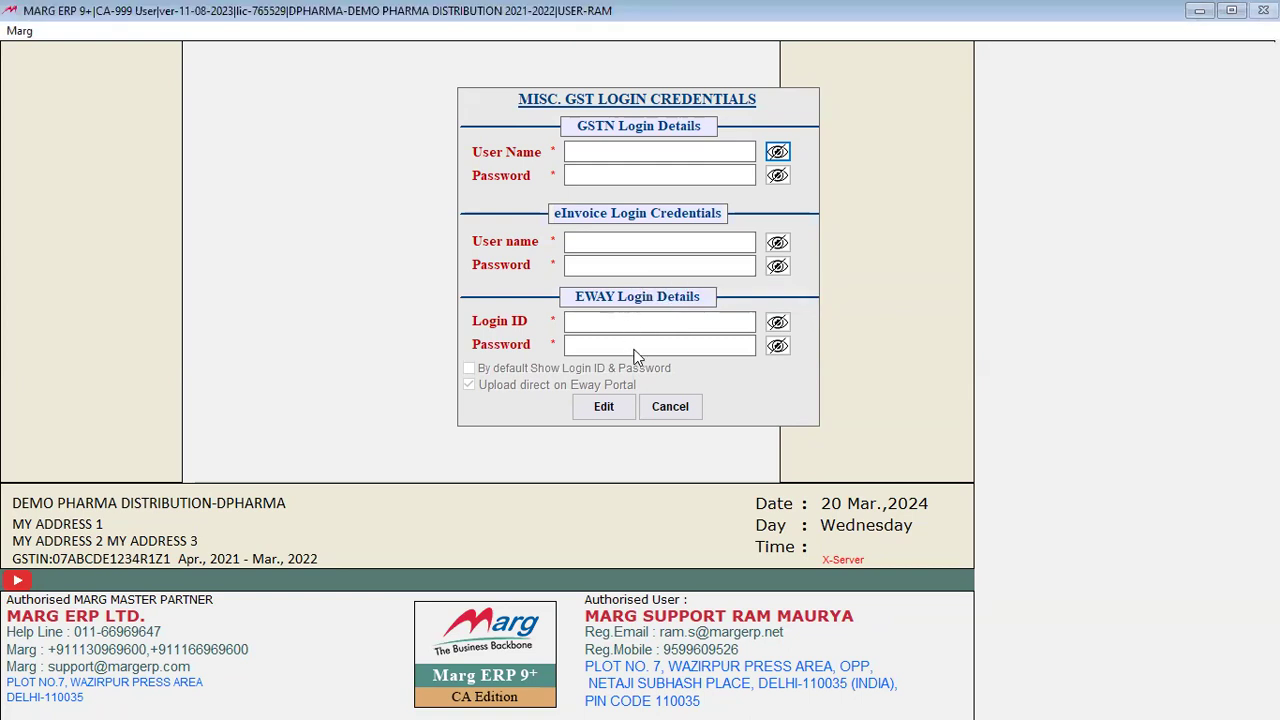
{"action": "left_click", "coordinate": [670, 406]}
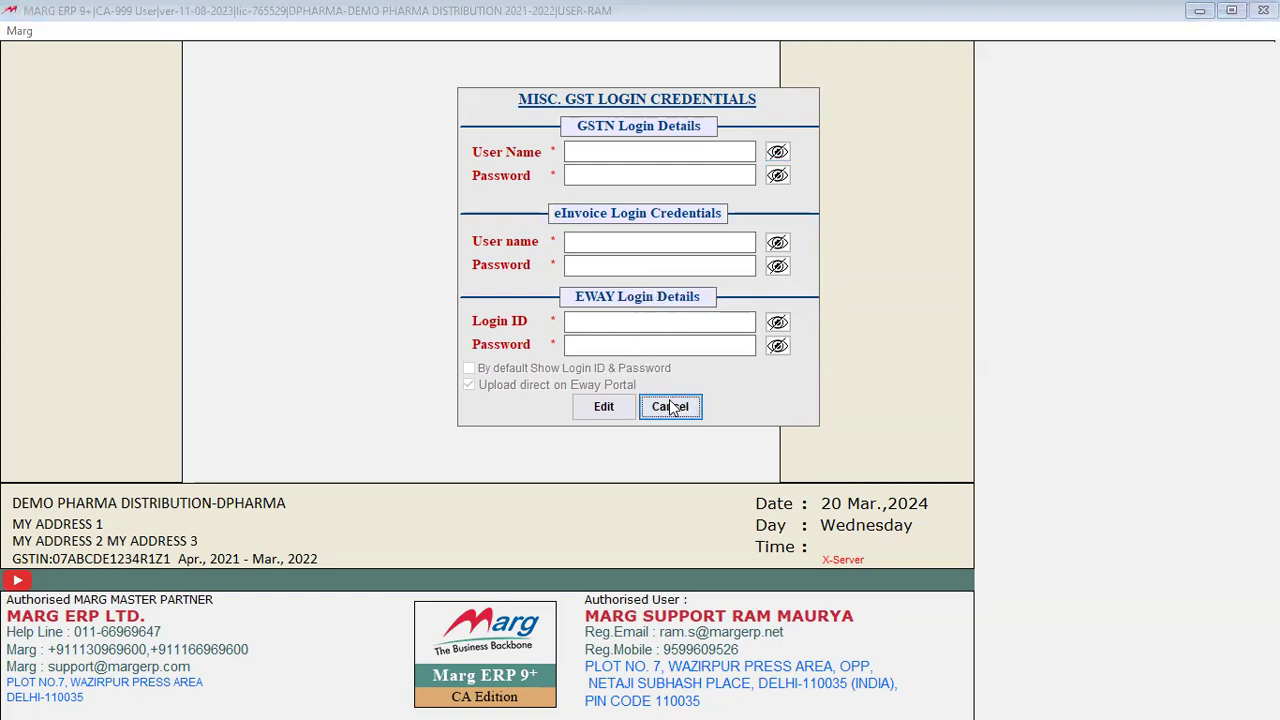
{"action": "left_click", "coordinate": [615, 416]}
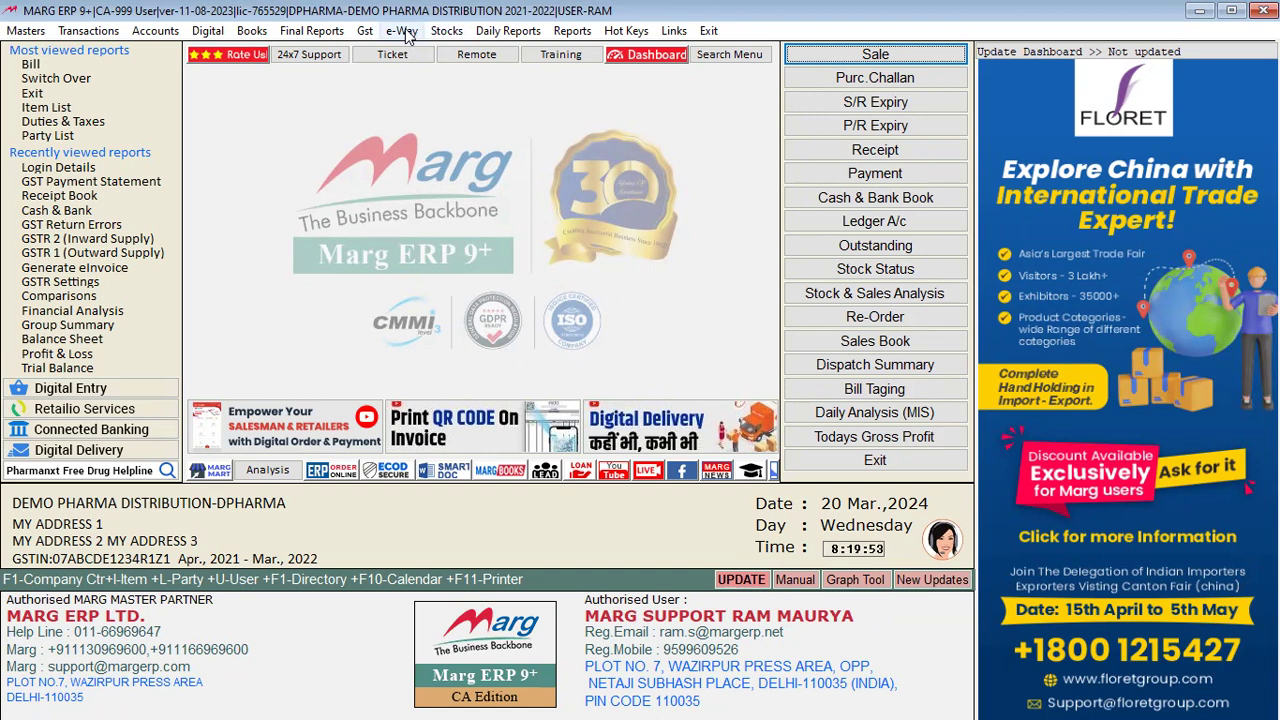
Step: Open Current Stock for 31-03-2022, select BRUFOGESIC, and show the store list (SCRAP STORE, STORE A)
{"action": "left_click", "coordinate": [457, 34]}
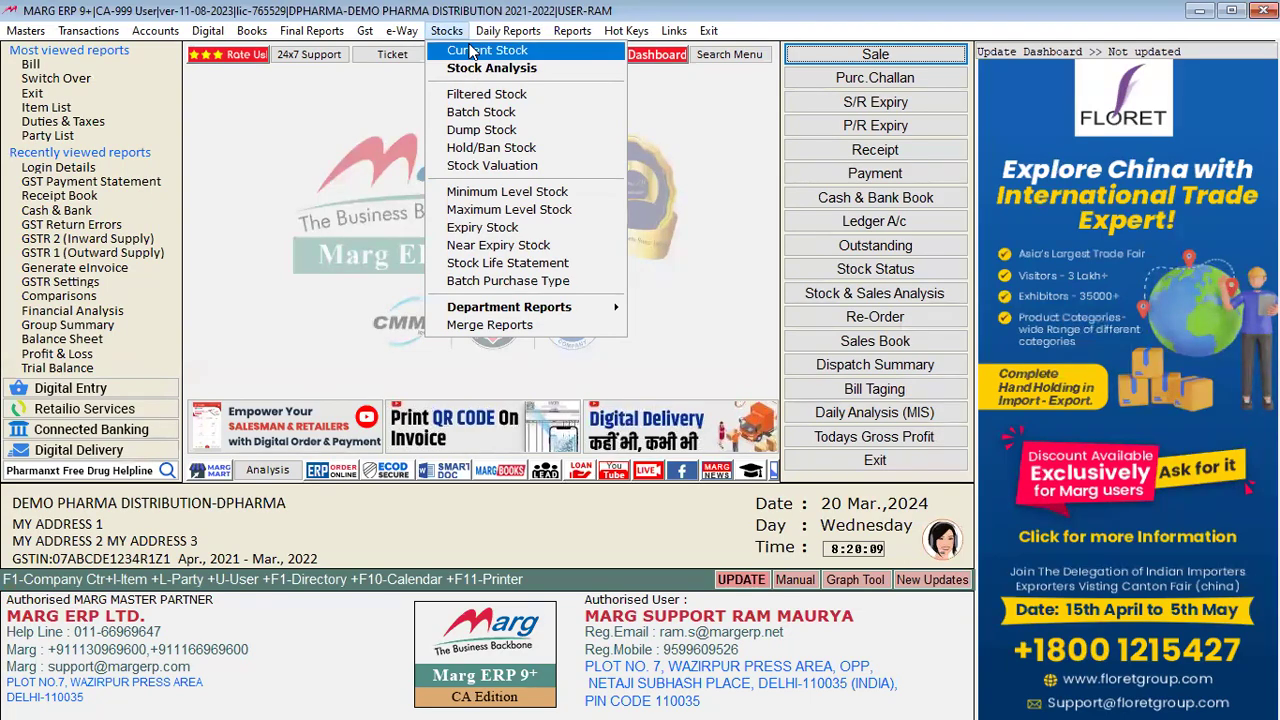
{"action": "left_click", "coordinate": [471, 50]}
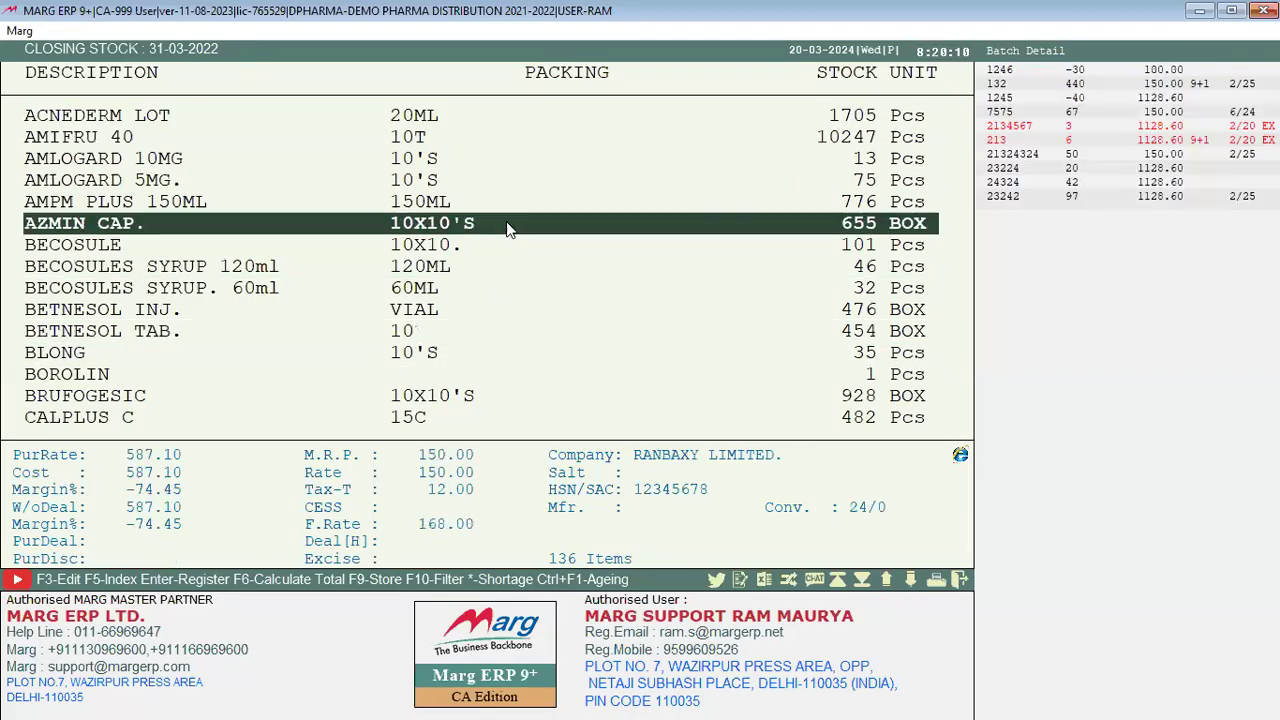
{"action": "key", "text": "Down"}
{"action": "key", "text": "Down"}
{"action": "key", "text": "Down"}
{"action": "key", "text": "Down"}
{"action": "key", "text": "Down"}
{"action": "key", "text": "Down"}
{"action": "key", "text": "Down"}
{"action": "key", "text": "Down"}
{"action": "key", "text": "Down"}
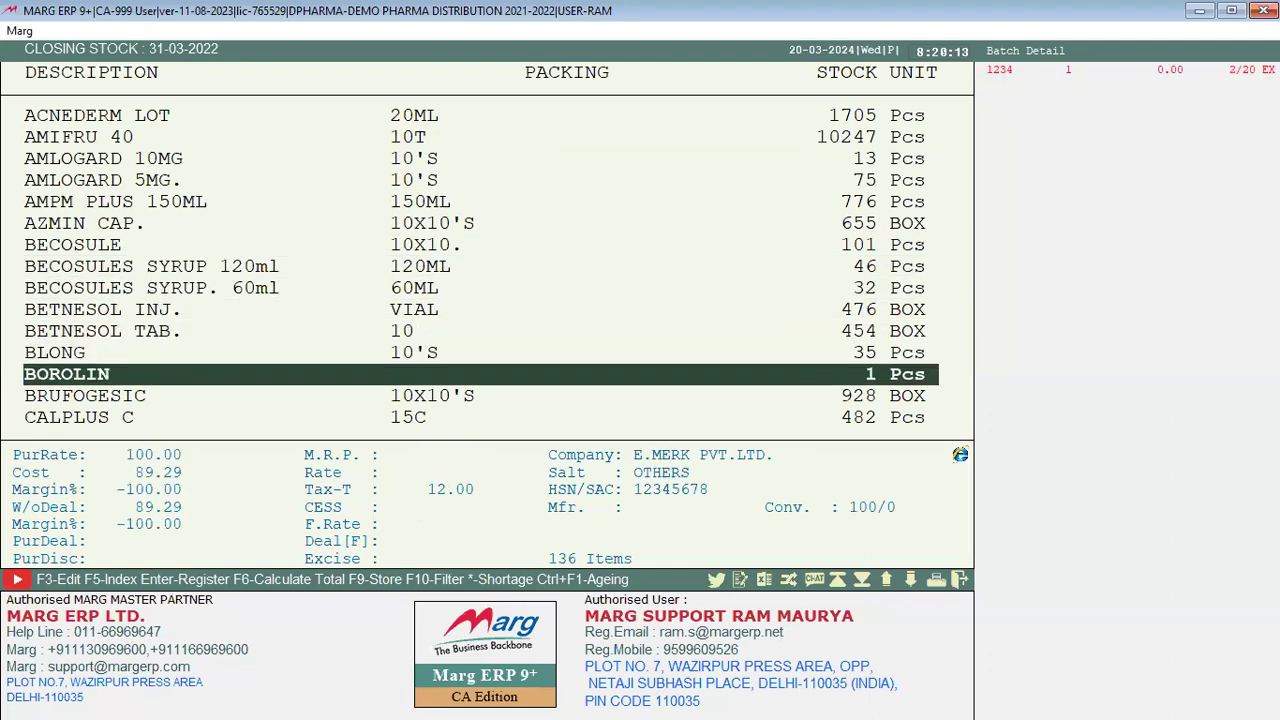
{"action": "key", "text": "Down"}
{"action": "key", "text": "Down"}
{"action": "key", "text": "Down"}
{"action": "key", "text": "Down"}
{"action": "key", "text": "Down"}
{"action": "key", "text": "Down"}
{"action": "key", "text": "Down"}
{"action": "key", "text": "Down"}
{"action": "key", "text": "Down"}
{"action": "key", "text": "Down"}
{"action": "key", "text": "Down"}
{"action": "key", "text": "Down"}
{"action": "key", "text": "Down"}
{"action": "key", "text": "Down"}
{"action": "key", "text": "Down"}
{"action": "key", "text": "Down"}
{"action": "key", "text": "Down"}
{"action": "key", "text": "Down"}
{"action": "key", "text": "Down"}
{"action": "key", "text": "Down"}
{"action": "key", "text": "Up"}
{"action": "key", "text": "Up"}
{"action": "key", "text": "Up"}
{"action": "key", "text": "Up"}
{"action": "key", "text": "Up"}
{"action": "key", "text": "Up"}
{"action": "key", "text": "Up"}
{"action": "key", "text": "Up"}
{"action": "key", "text": "Up"}
{"action": "key", "text": "Up"}
{"action": "key", "text": "Up"}
{"action": "key", "text": "Up"}
{"action": "key", "text": "Up"}
{"action": "key", "text": "Up"}
{"action": "key", "text": "Up"}
{"action": "key", "text": "Up"}
{"action": "key", "text": "Up"}
{"action": "key", "text": "Up"}
{"action": "key", "text": "Up"}
{"action": "key", "text": "Up"}
{"action": "key", "text": "Up"}
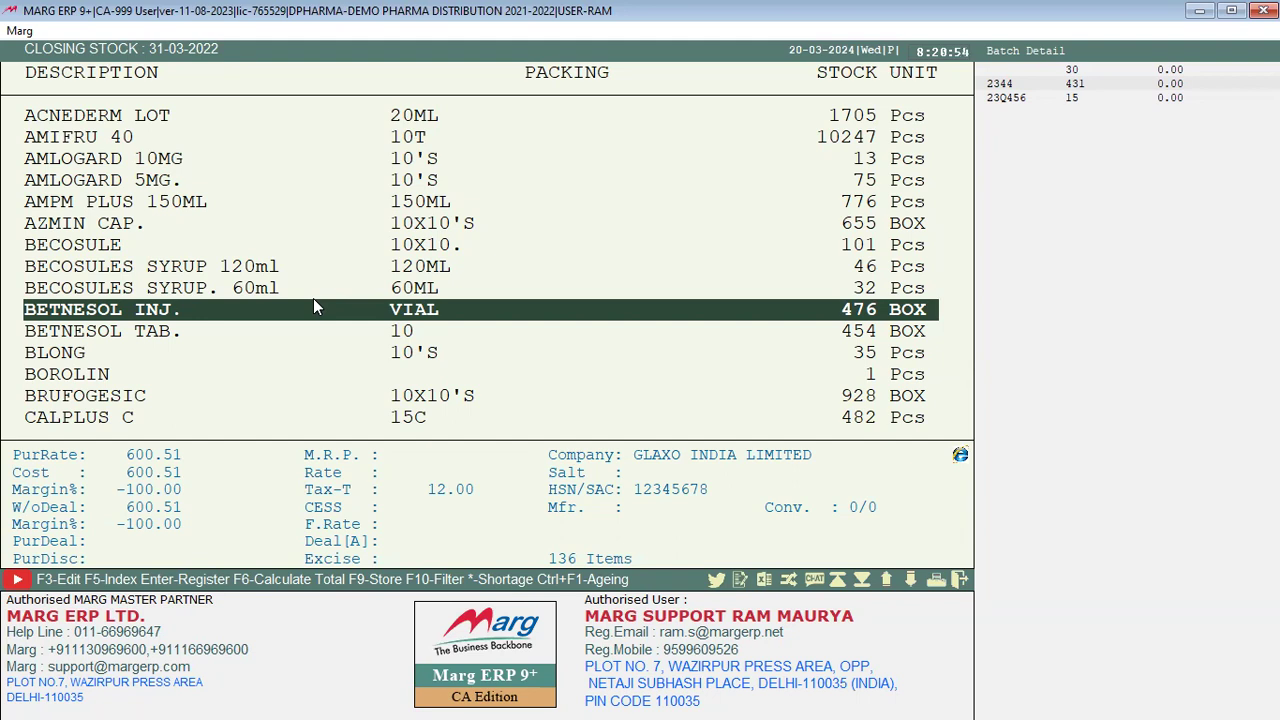
{"action": "left_click", "coordinate": [314, 395]}
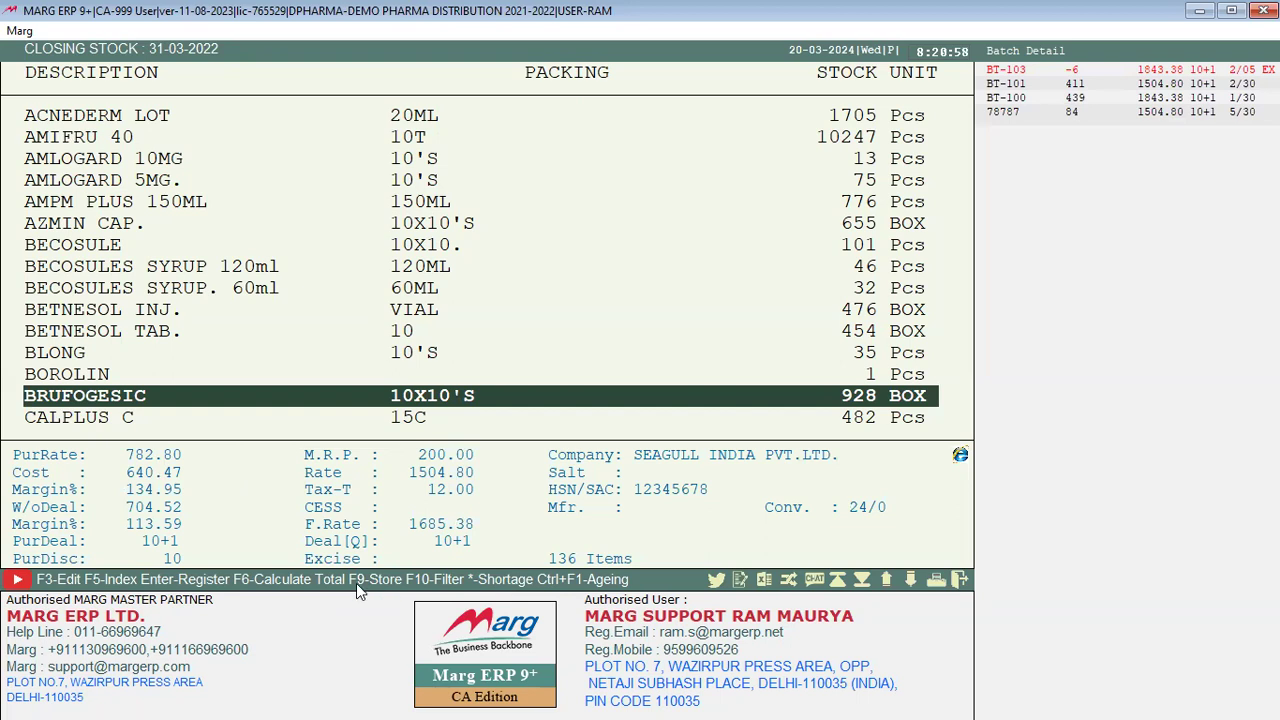
{"action": "left_click", "coordinate": [356, 580]}
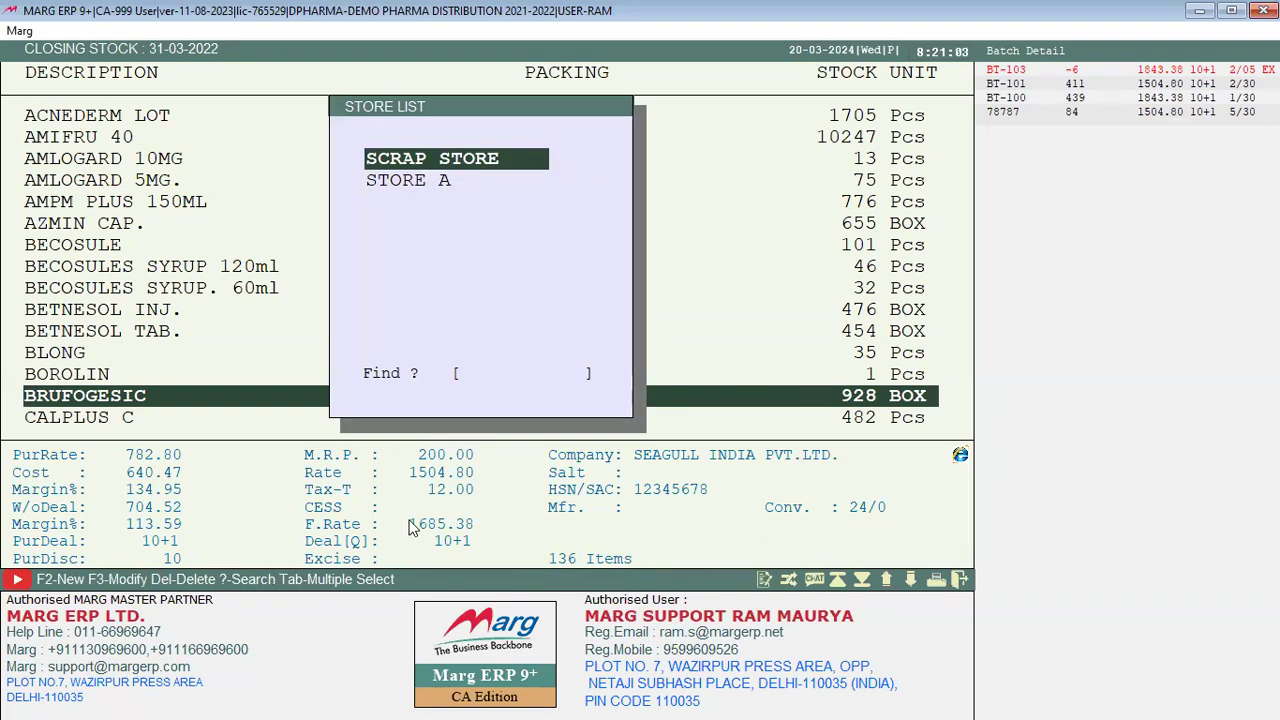
Step: Check SCRAP STORE stock (no records), then view ACNEDERM LOT's 2021–2022 stock register and sale bill 0000009
{"action": "key", "text": "Return"}
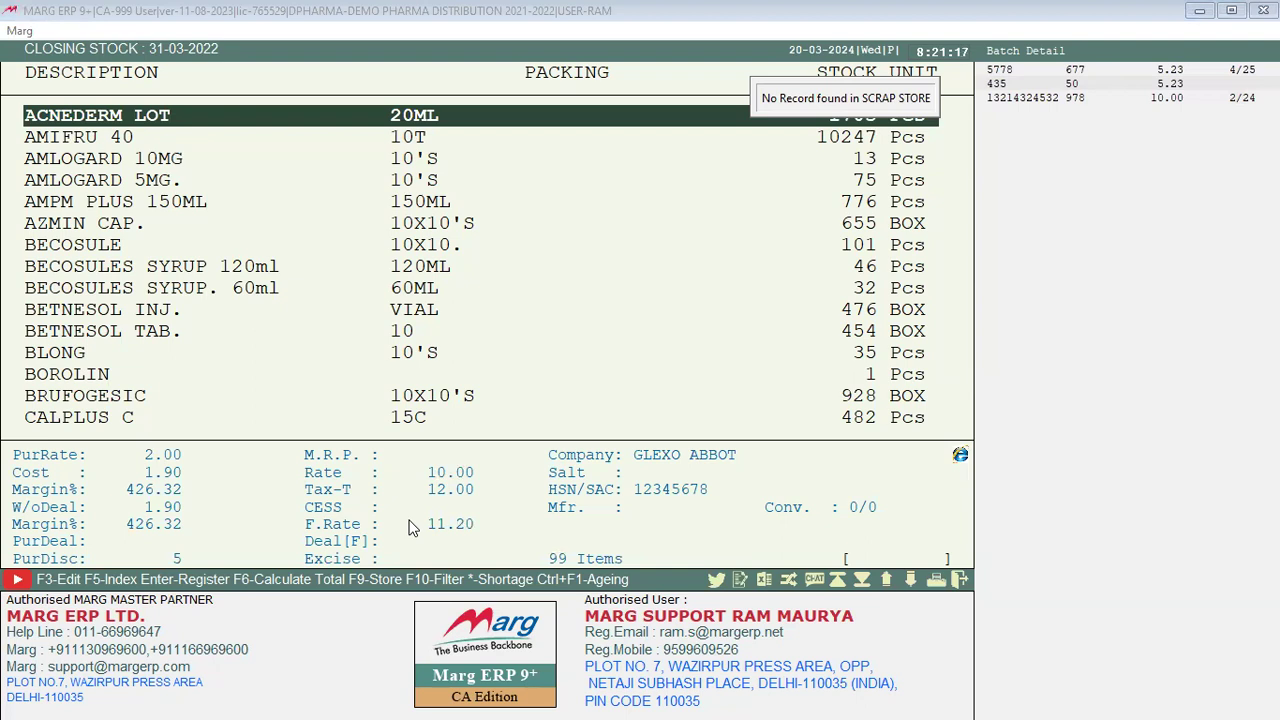
{"action": "key", "text": "Return"}
{"action": "key", "text": "Return"}
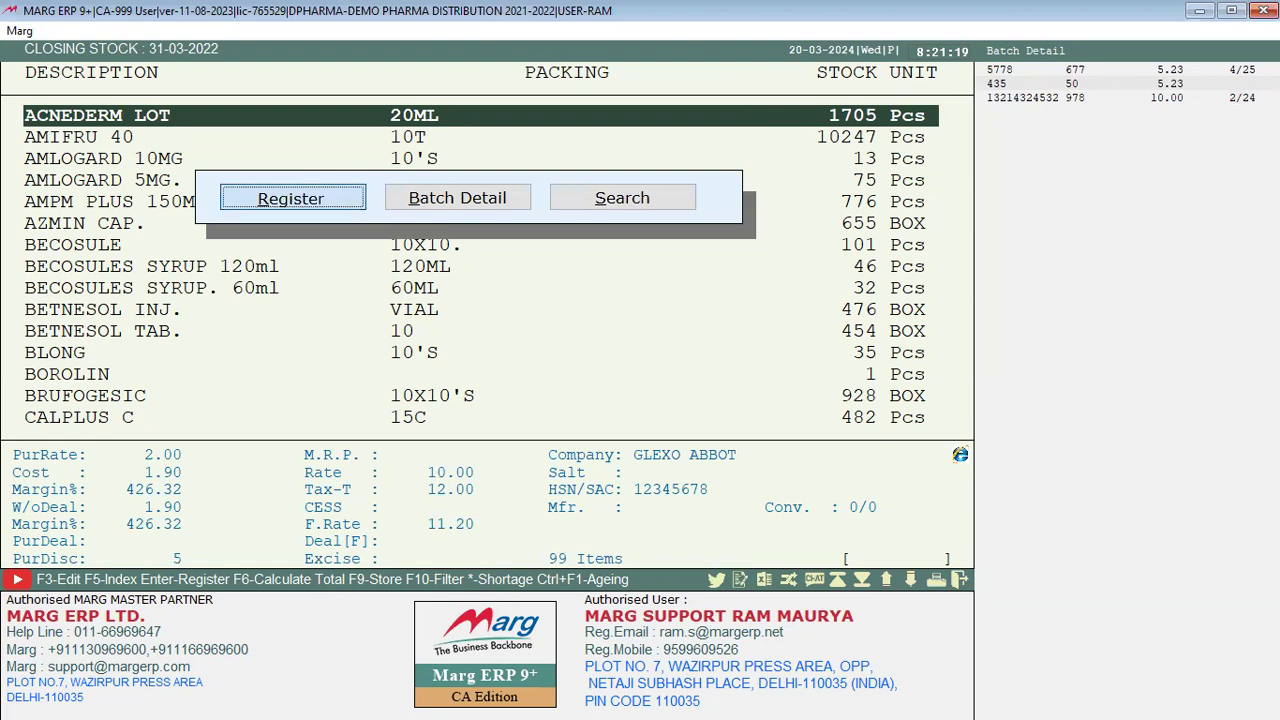
{"action": "key", "text": "Return"}
{"action": "key", "text": "Return"}
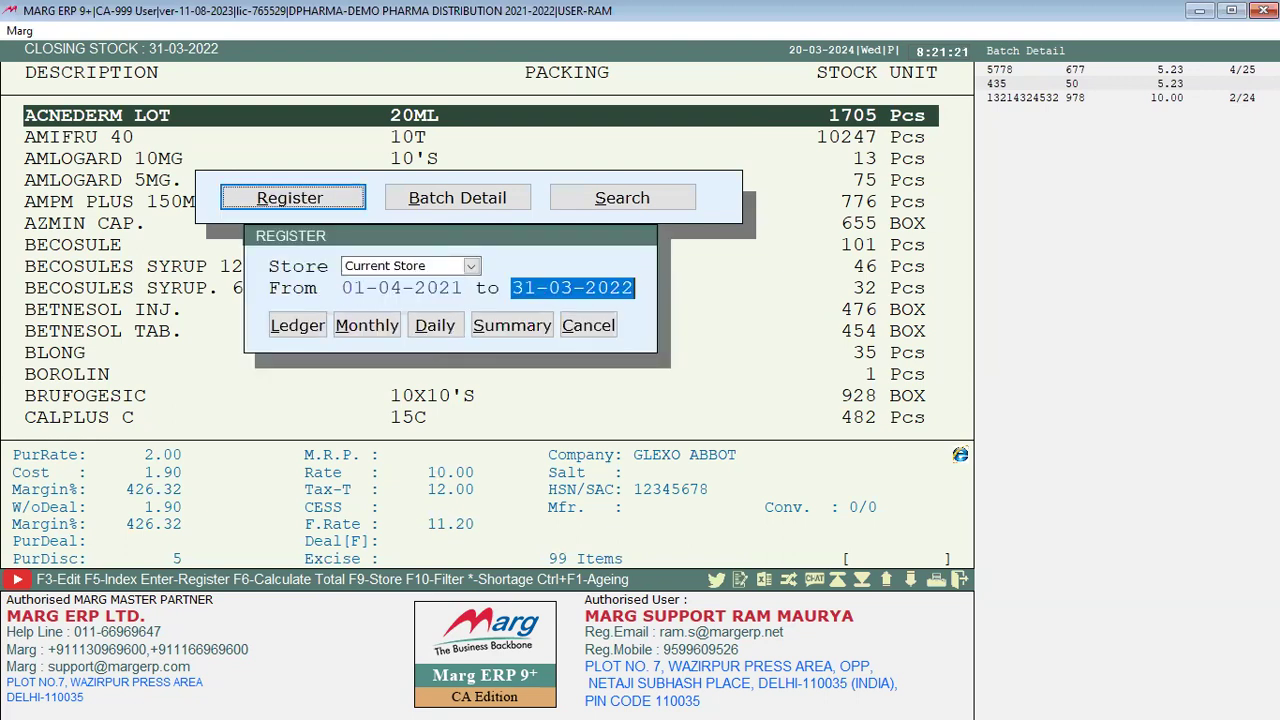
{"action": "key", "text": "Return"}
{"action": "key", "text": "Return"}
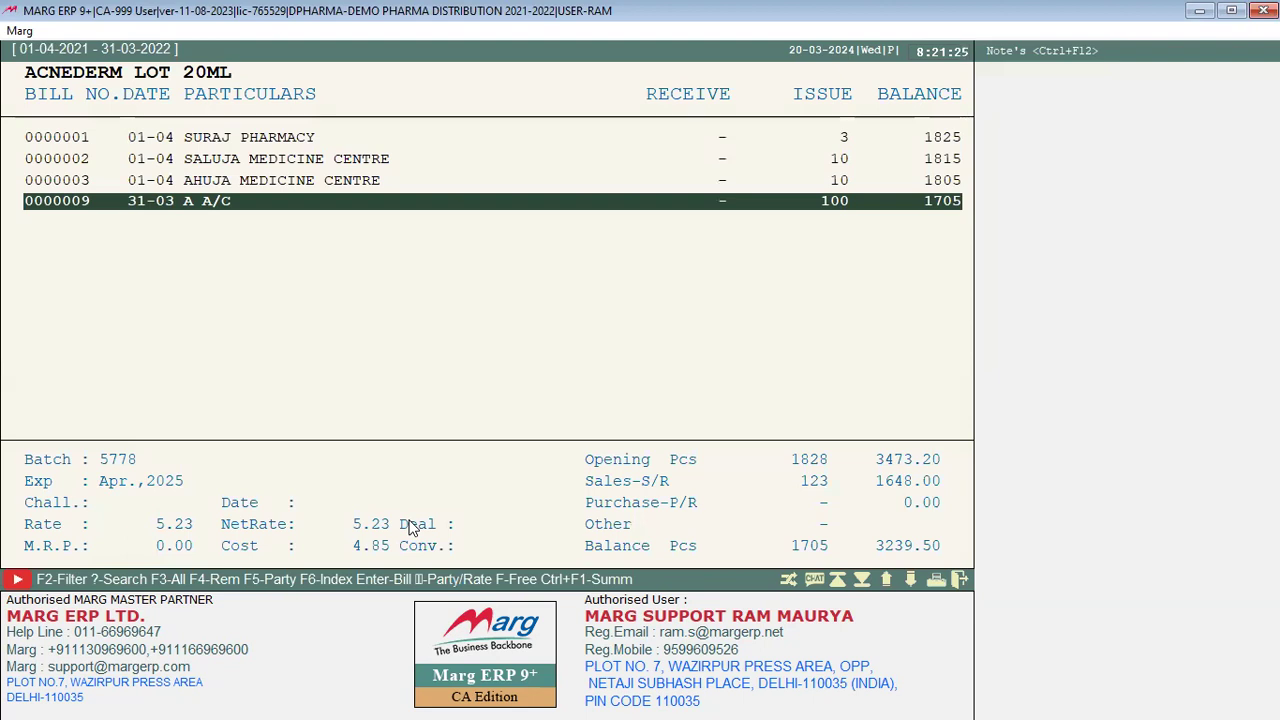
{"action": "key", "text": "Return"}
{"action": "key", "text": "Escape"}
{"action": "key", "text": "Escape"}
{"action": "key", "text": "Escape"}
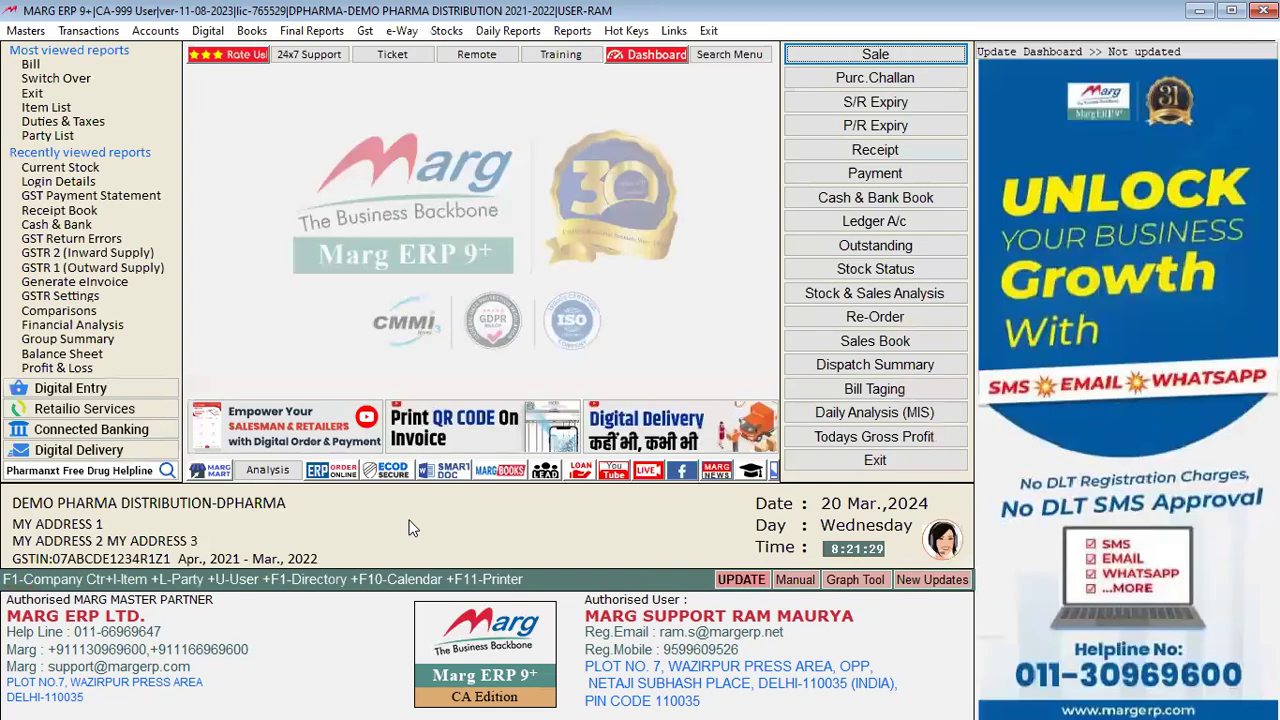
{"action": "left_click", "coordinate": [447, 31]}
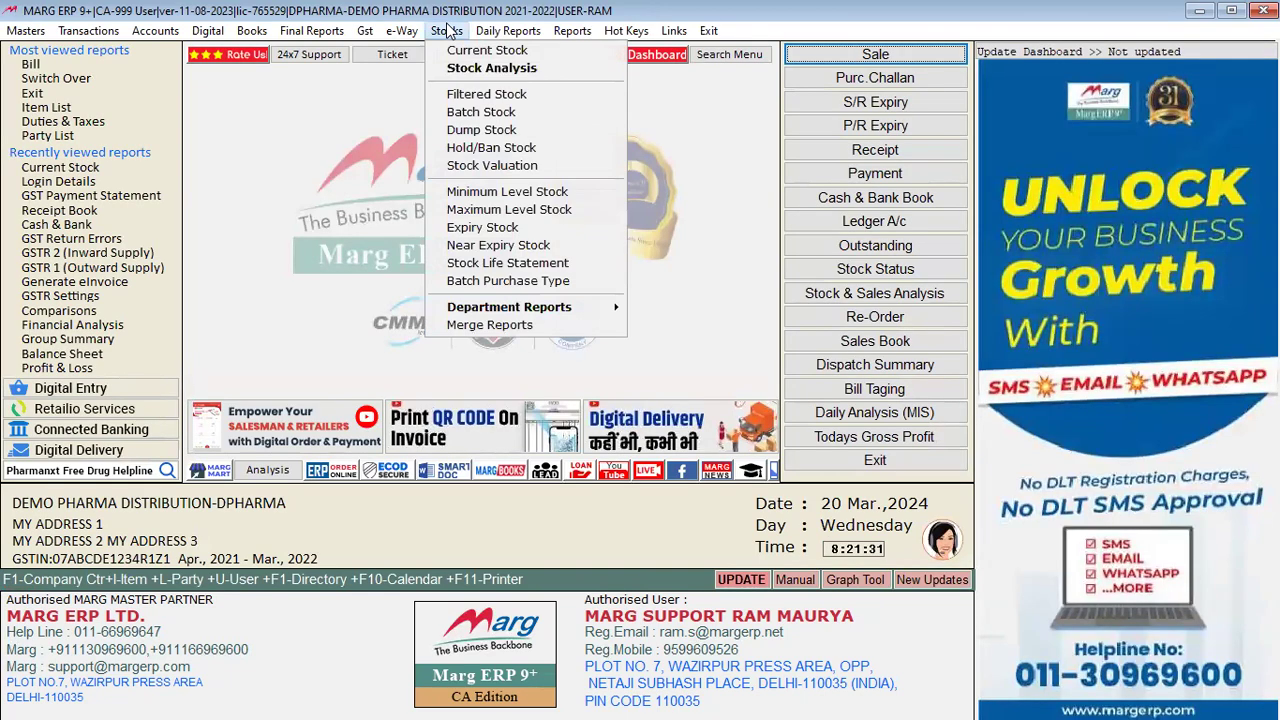
{"action": "left_click", "coordinate": [484, 70]}
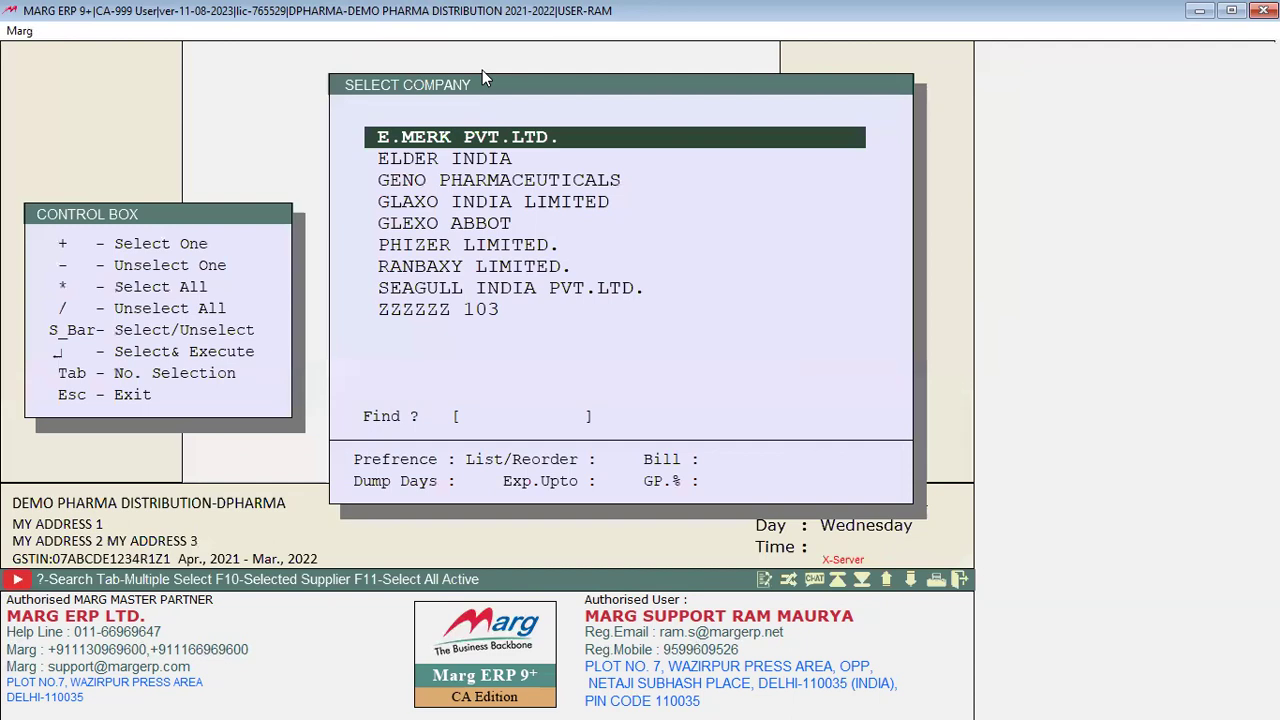
{"action": "key", "text": "Return"}
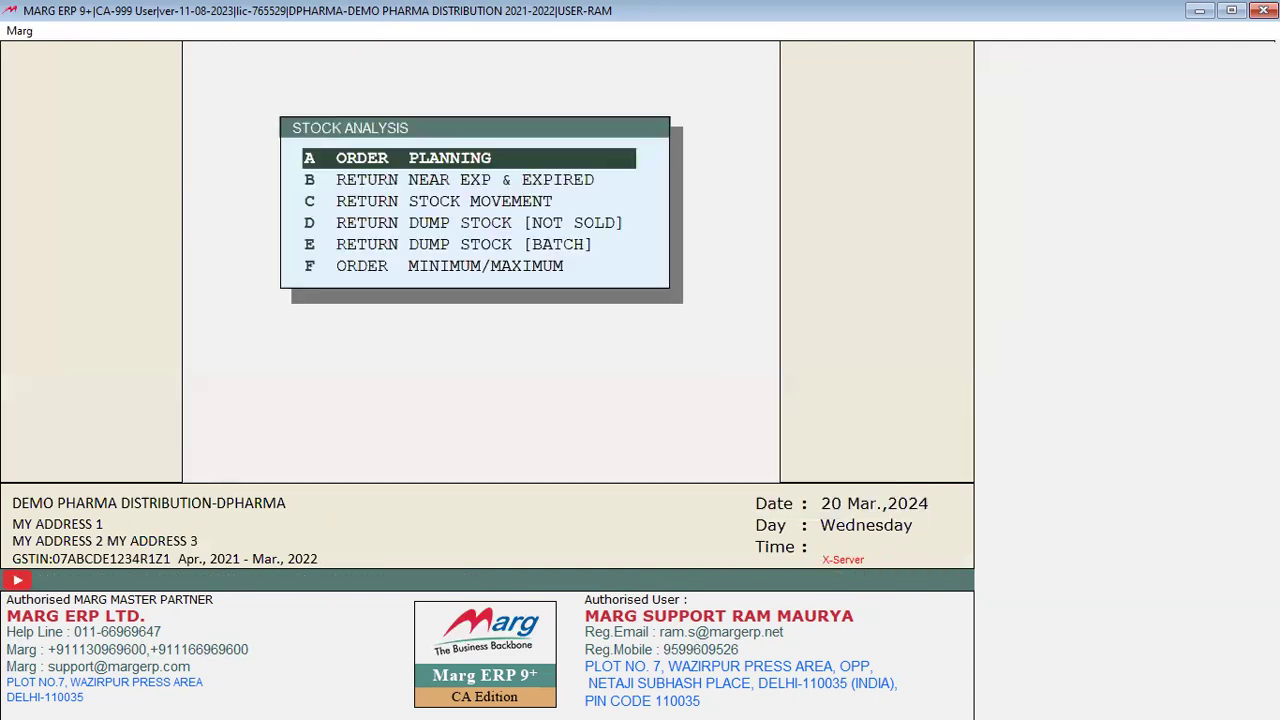
{"action": "key", "text": "Return"}
{"action": "key", "text": "Return"}
{"action": "key", "text": "Return"}
{"action": "key", "text": "Return"}
{"action": "key", "text": "Return"}
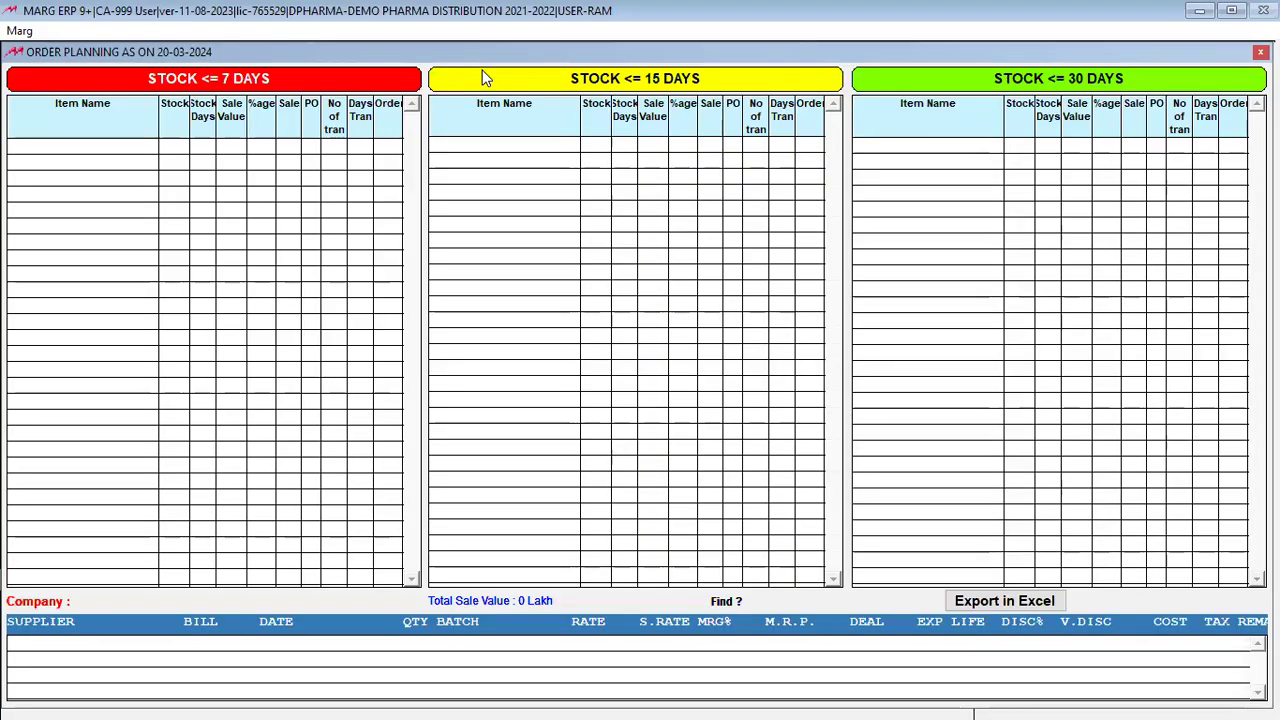
{"action": "key", "text": "Escape"}
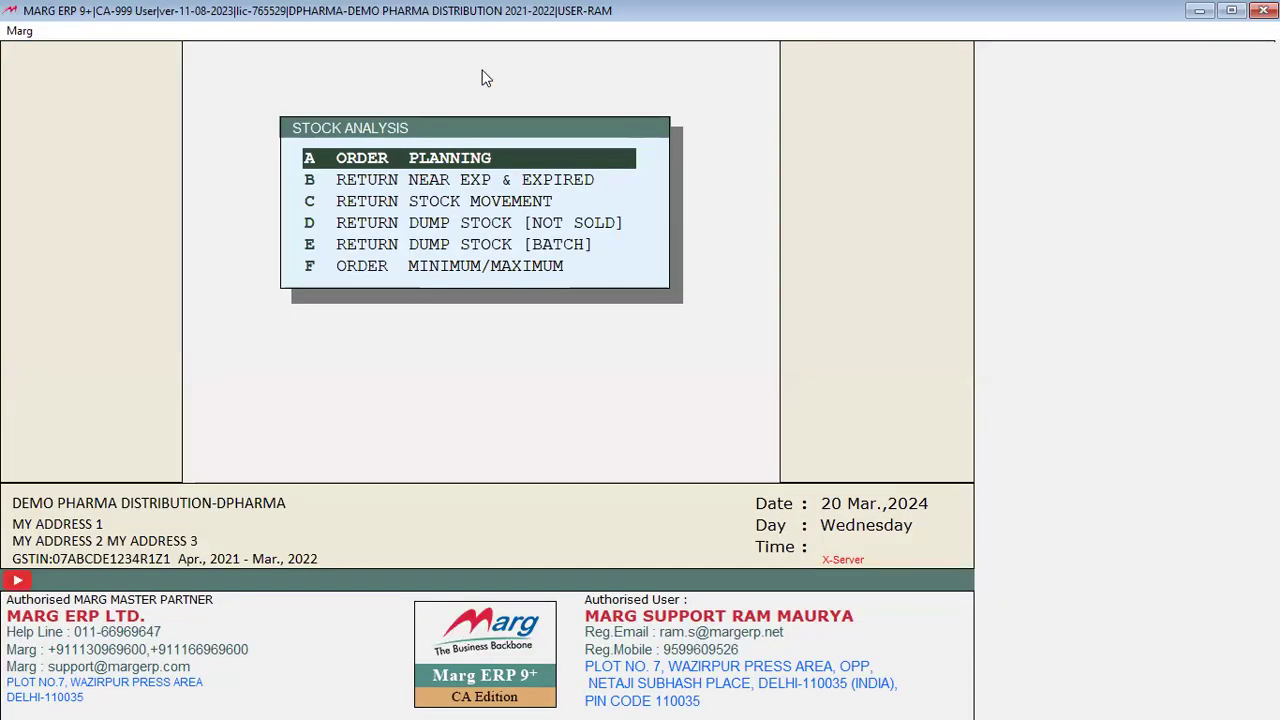
{"action": "key", "text": "Return"}
{"action": "key", "text": "Escape"}
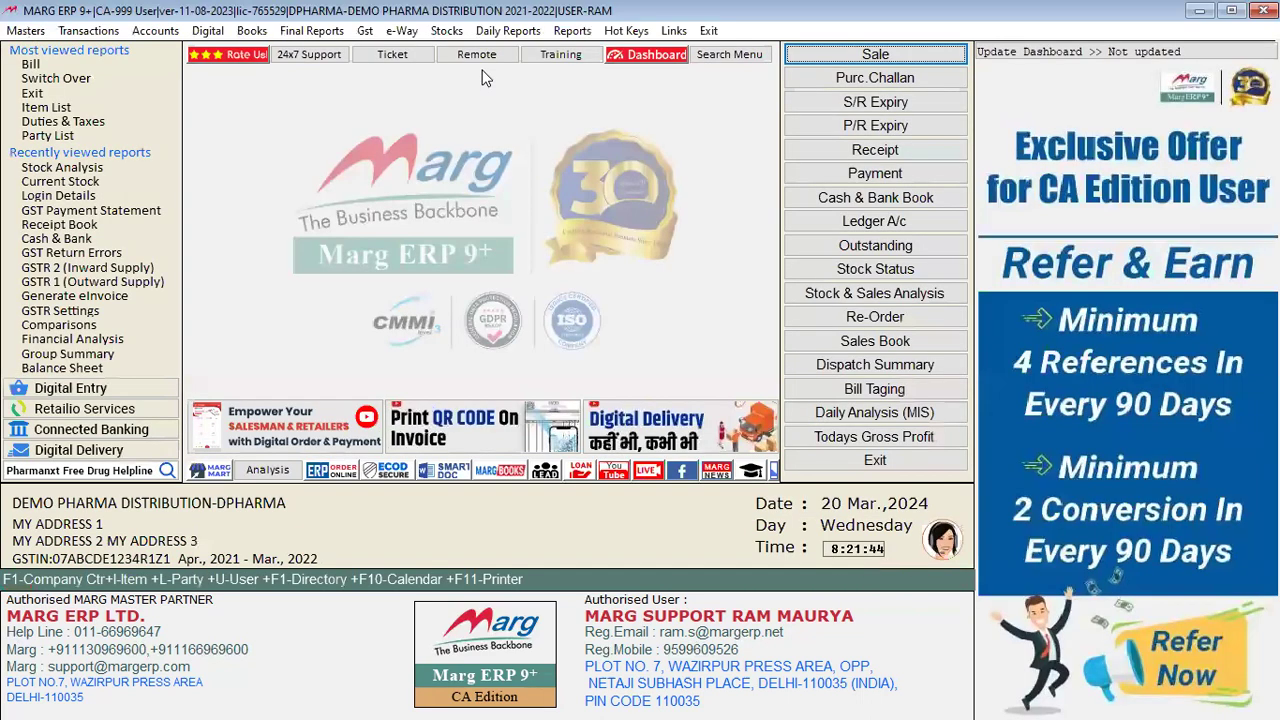
Step: Open Filtered Stock and set Selected Company to Yes with only ELDER INDIA ticked
{"action": "left_click", "coordinate": [449, 32]}
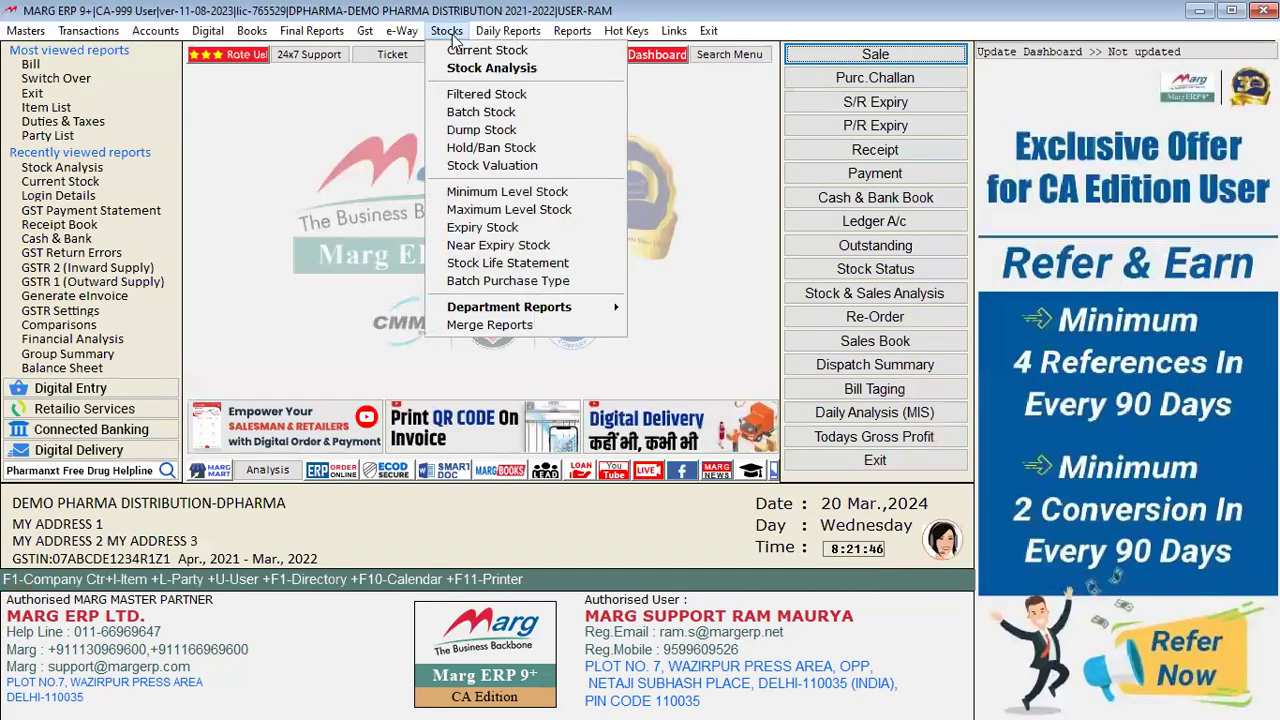
{"action": "left_click", "coordinate": [487, 95]}
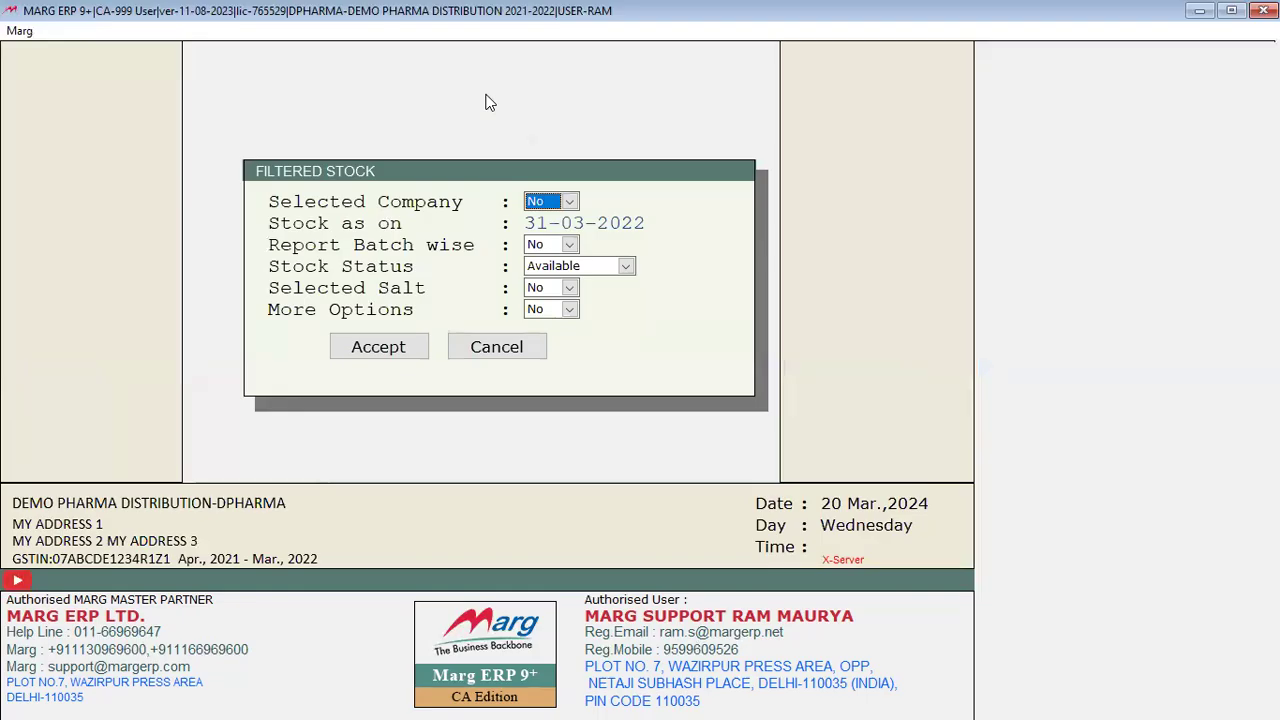
{"action": "key", "text": "alt+Down"}
{"action": "key", "text": "Up"}
{"action": "key", "text": "Return"}
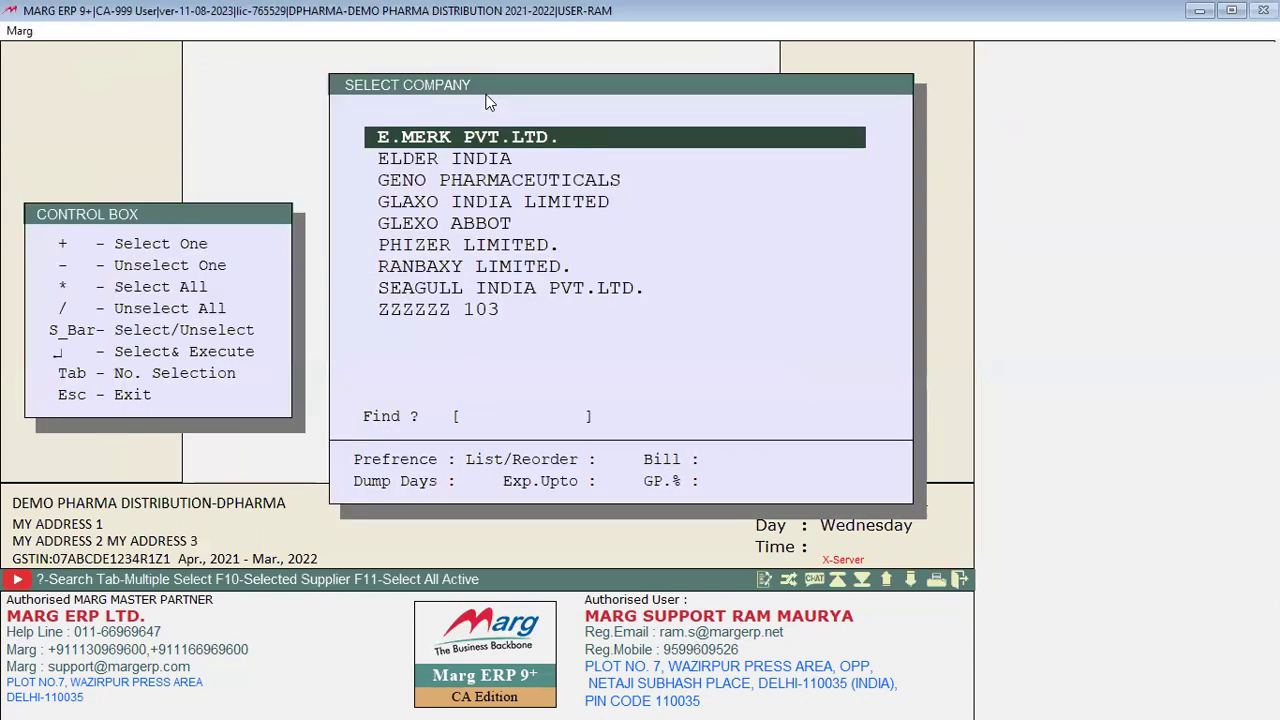
{"action": "key", "text": "Down"}
{"action": "key", "text": "space"}
{"action": "key", "text": "Up"}
{"action": "key", "text": "Return"}
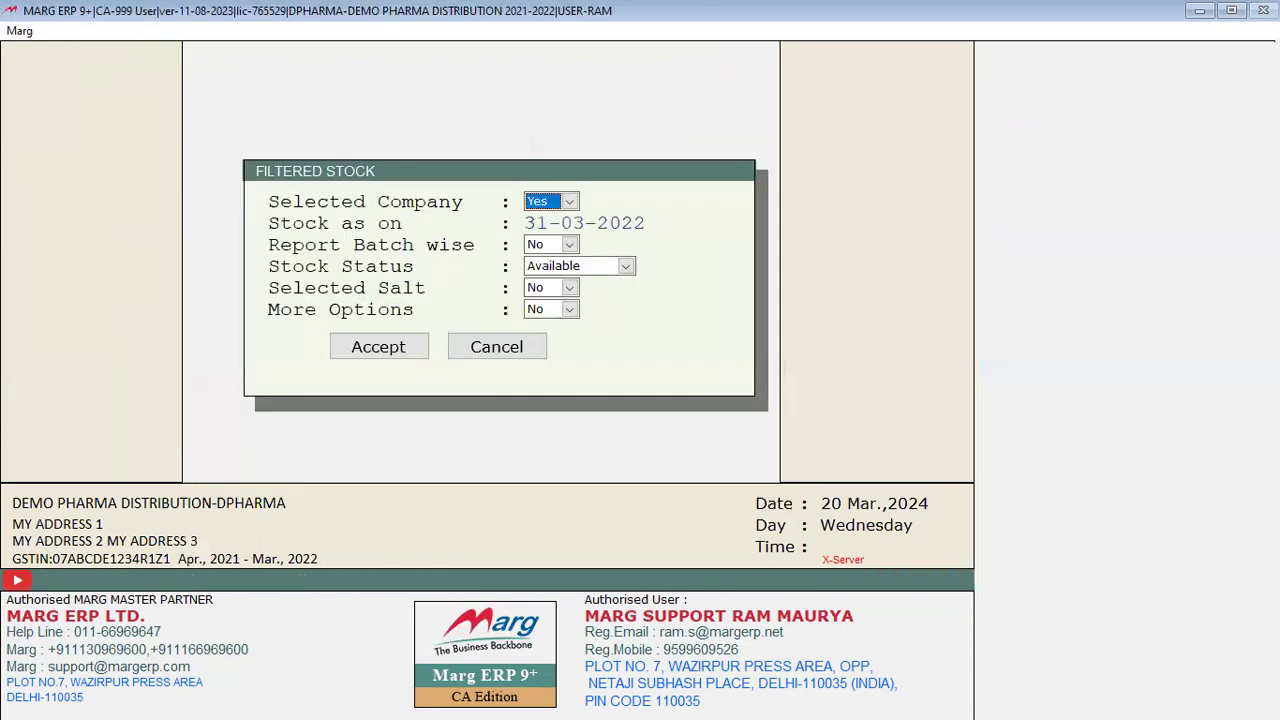
Step: Keep the 31-03-2022 stock date, set Report Batch wise to Yes, and accept
{"action": "key", "text": "Return"}
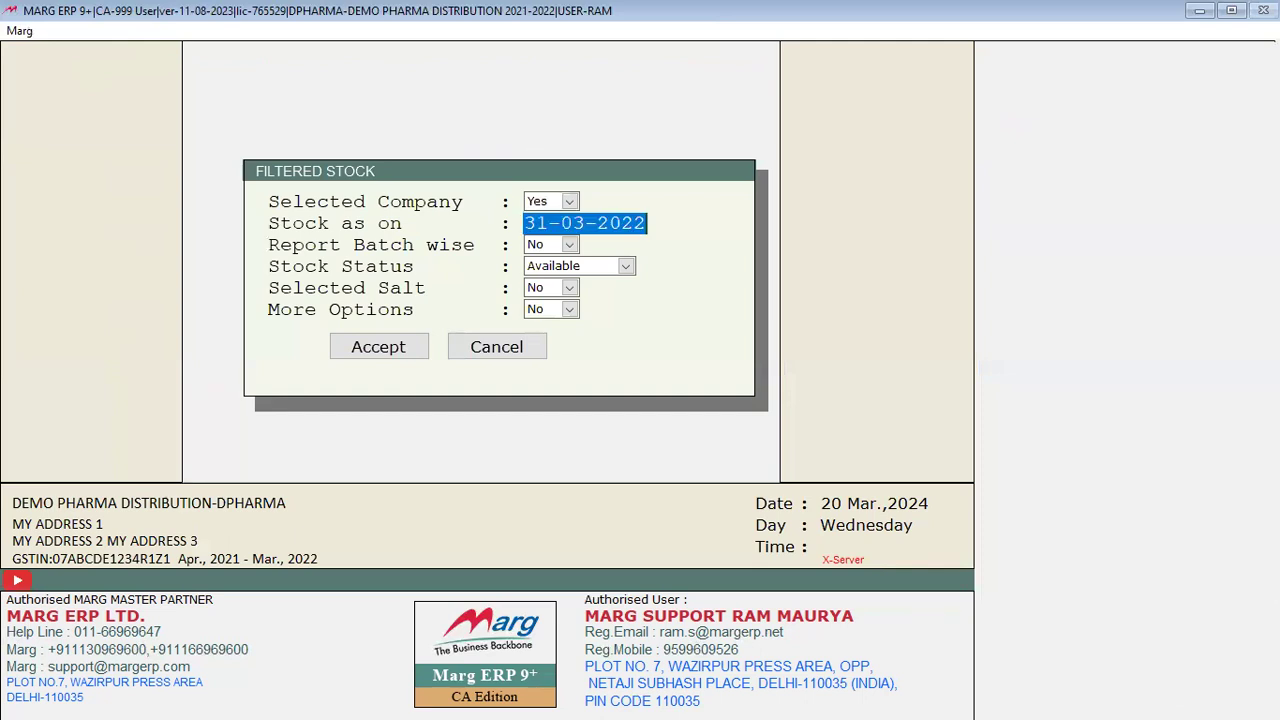
{"action": "key", "text": "Return"}
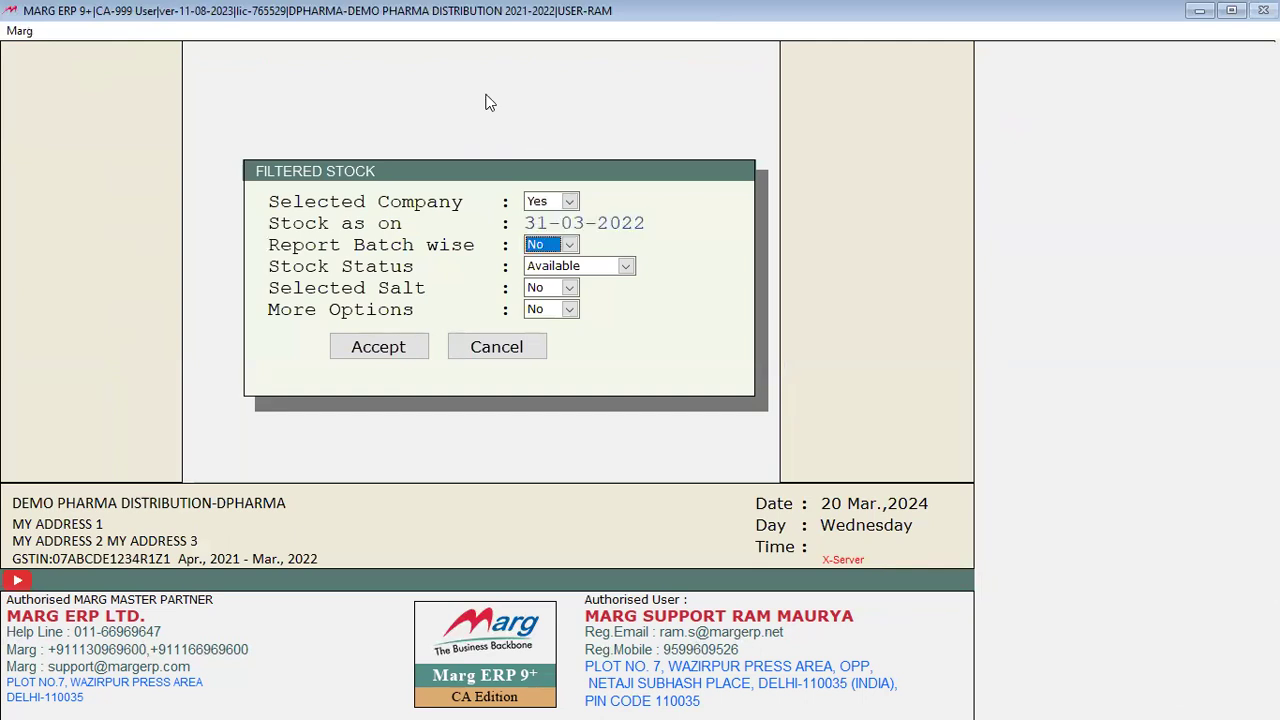
{"action": "key", "text": "space"}
{"action": "key", "text": "Up"}
{"action": "key", "text": "Return"}
{"action": "key", "text": "Return"}
{"action": "key", "text": "Return"}
{"action": "key", "text": "Return"}
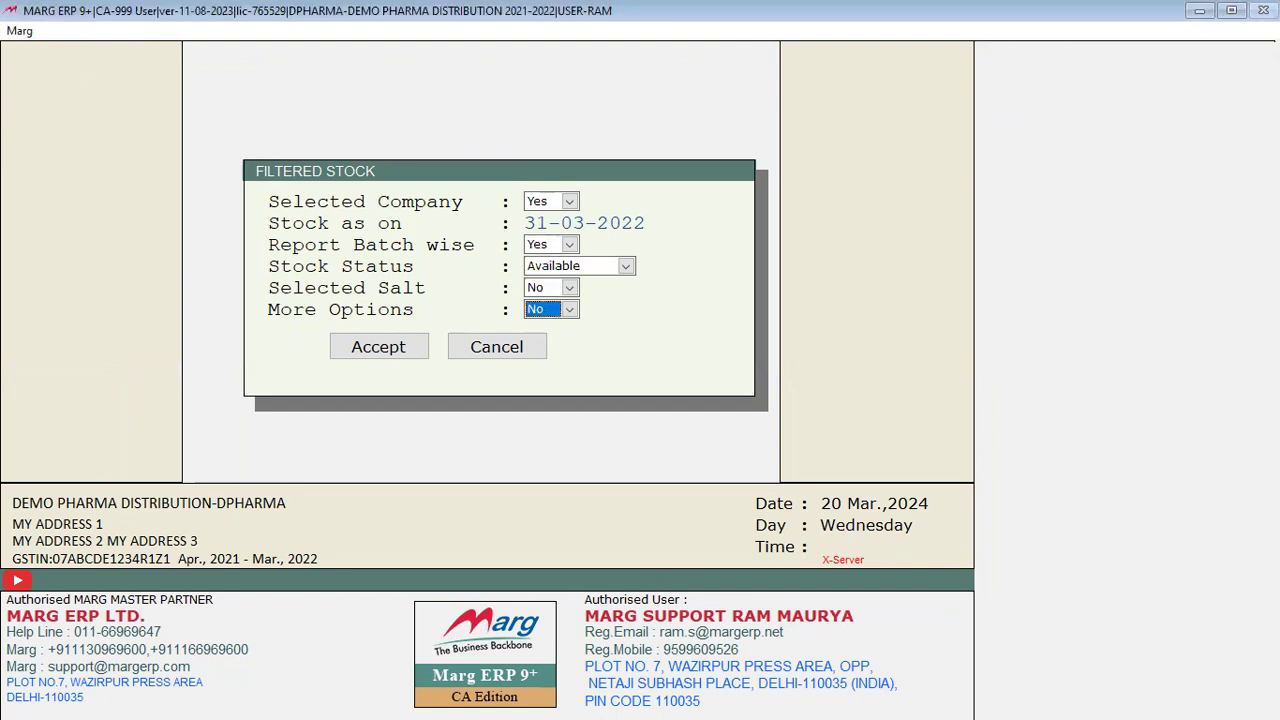
{"action": "key", "text": "Return"}
{"action": "key", "text": "Return"}
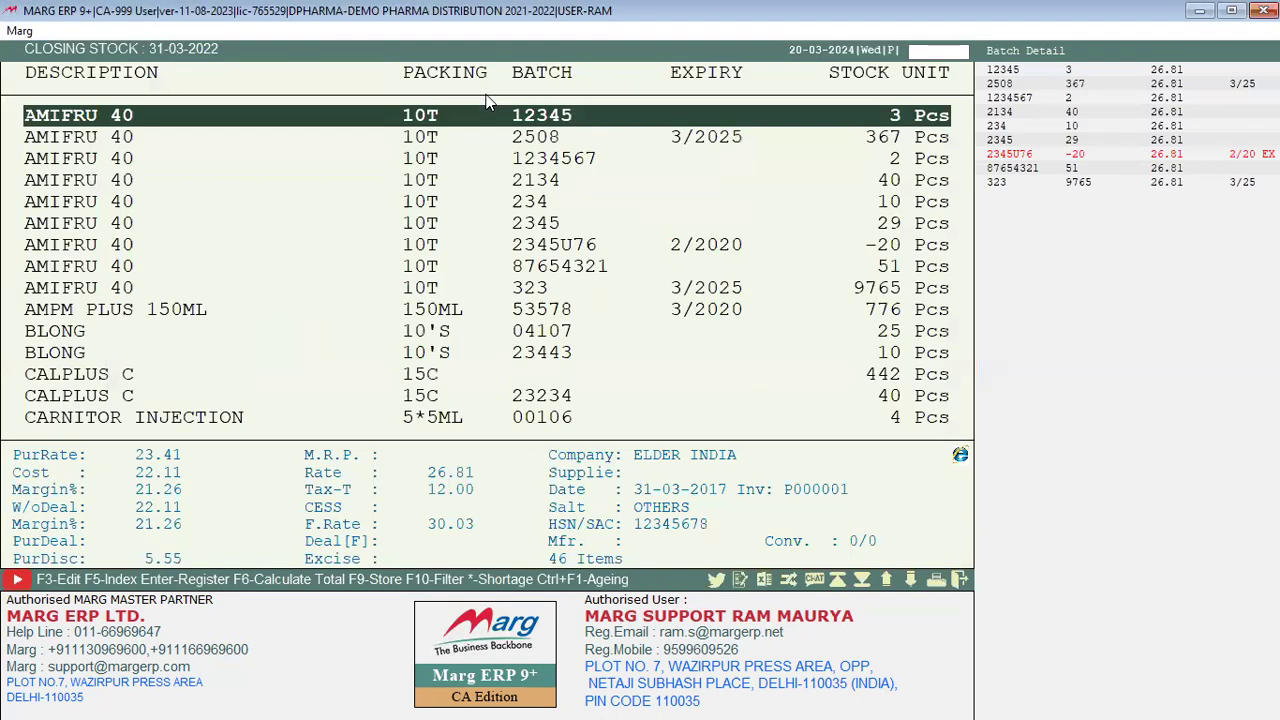
Step: Browse ELDER INDIA batches from AMIFRU 40 through CARNITOR, BLONG and TEST3, then close the report
{"action": "key", "text": "Down"}
{"action": "key", "text": "Down"}
{"action": "key", "text": "Down"}
{"action": "key", "text": "Down"}
{"action": "key", "text": "Down"}
{"action": "key", "text": "Down"}
{"action": "key", "text": "Down"}
{"action": "key", "text": "Down"}
{"action": "key", "text": "Down"}
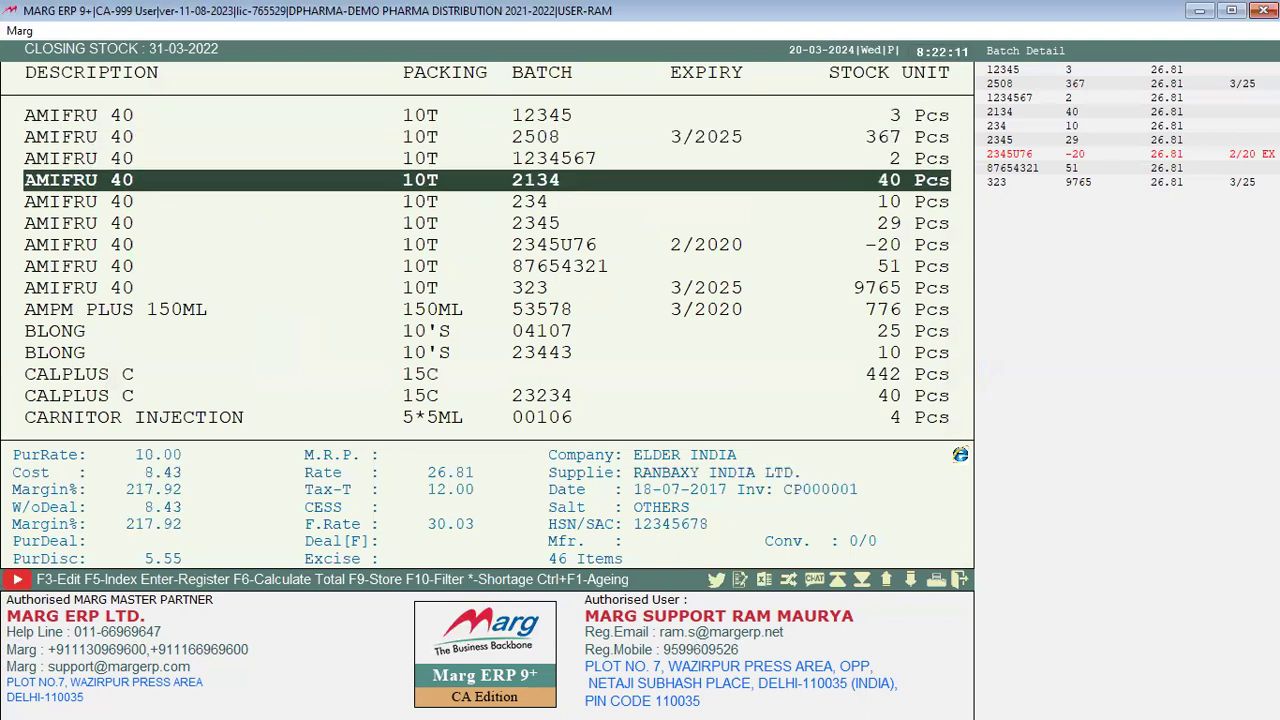
{"action": "key", "text": "Down"}
{"action": "key", "text": "Down"}
{"action": "key", "text": "Down"}
{"action": "key", "text": "Down"}
{"action": "key", "text": "Down"}
{"action": "key", "text": "Down"}
{"action": "key", "text": "Down"}
{"action": "key", "text": "Down"}
{"action": "key", "text": "Down"}
{"action": "key", "text": "Down"}
{"action": "key", "text": "Down"}
{"action": "key", "text": "Down"}
{"action": "key", "text": "Down"}
{"action": "key", "text": "Down"}
{"action": "key", "text": "Down"}
{"action": "key", "text": "Down"}
{"action": "key", "text": "Down"}
{"action": "key", "text": "Down"}
{"action": "key", "text": "Down"}
{"action": "key", "text": "Down"}
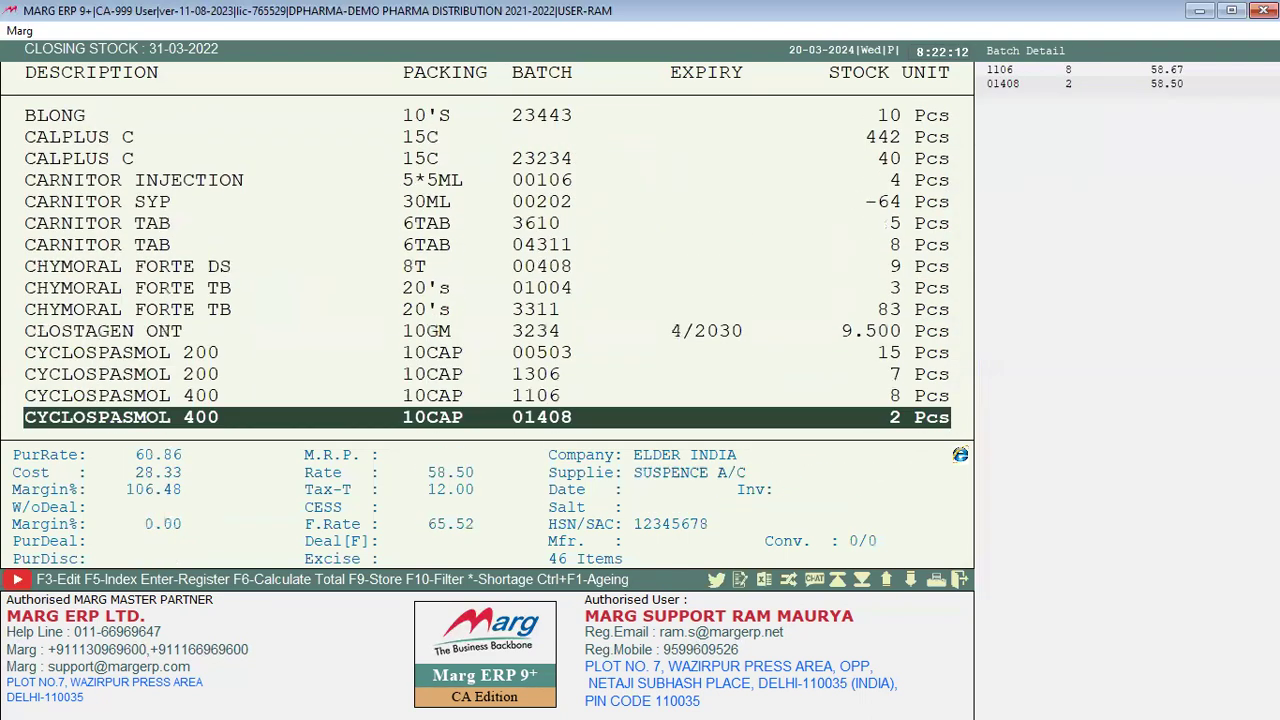
{"action": "key", "text": "Down"}
{"action": "key", "text": "Up"}
{"action": "key", "text": "Up"}
{"action": "key", "text": "Up"}
{"action": "key", "text": "Up"}
{"action": "key", "text": "Up"}
{"action": "key", "text": "Up"}
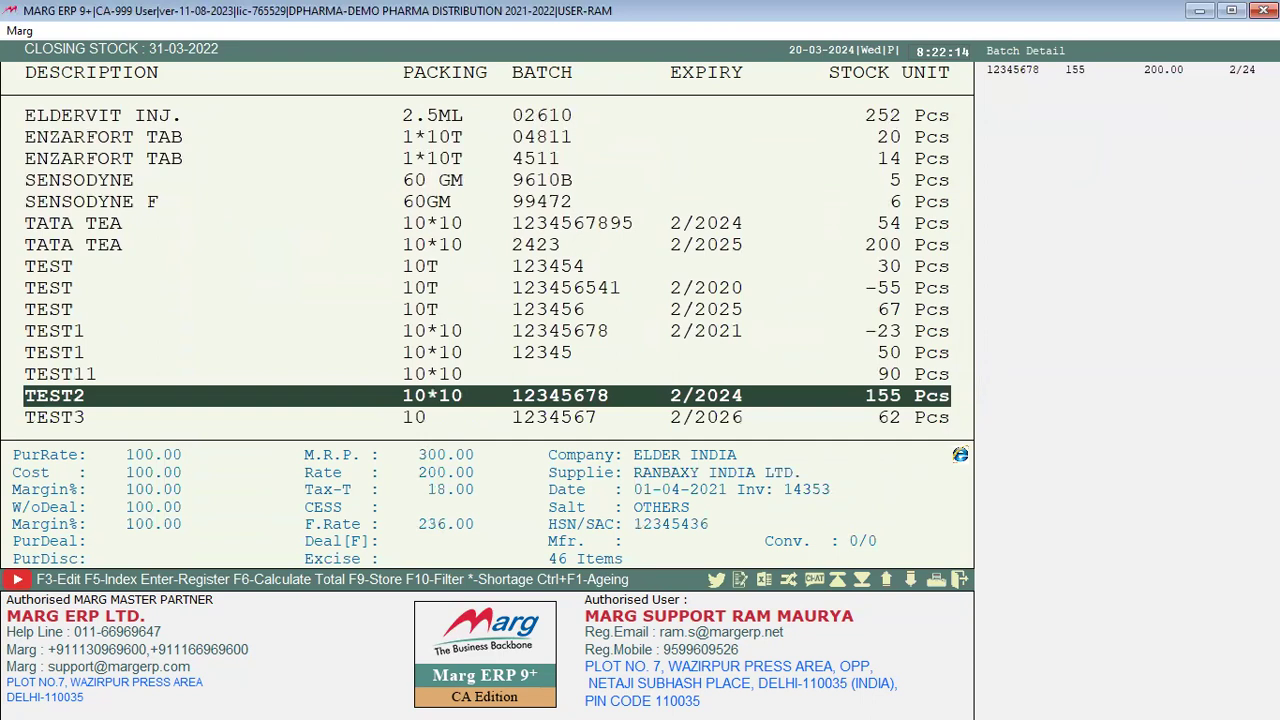
{"action": "key", "text": "Up"}
{"action": "key", "text": "Up"}
{"action": "key", "text": "Up"}
{"action": "key", "text": "Up"}
{"action": "key", "text": "Up"}
{"action": "key", "text": "Up"}
{"action": "key", "text": "Up"}
{"action": "key", "text": "Up"}
{"action": "key", "text": "Up"}
{"action": "key", "text": "Up"}
{"action": "key", "text": "Up"}
{"action": "key", "text": "Up"}
{"action": "key", "text": "Up"}
{"action": "key", "text": "Up"}
{"action": "key", "text": "Up"}
{"action": "key", "text": "Up"}
{"action": "key", "text": "Up"}
{"action": "key", "text": "Up"}
{"action": "key", "text": "Up"}
{"action": "key", "text": "Up"}
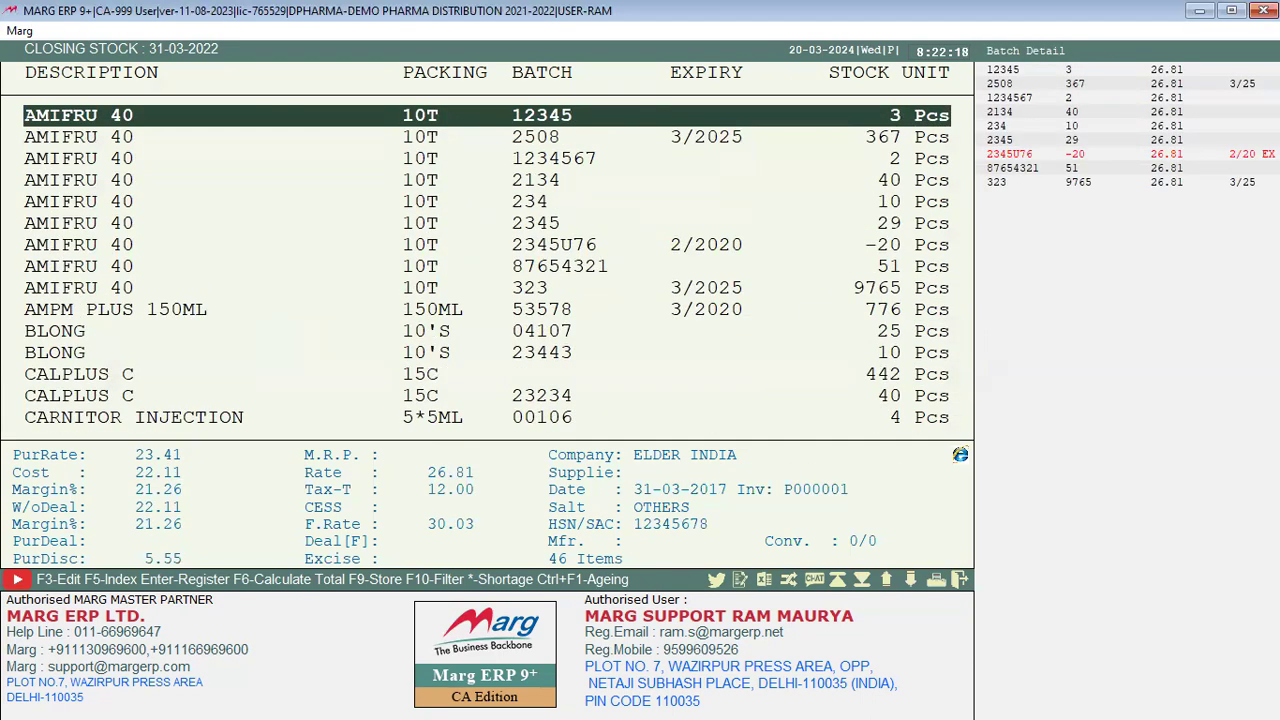
{"action": "key", "text": "Down"}
{"action": "key", "text": "Down"}
{"action": "key", "text": "Down"}
{"action": "key", "text": "Down"}
{"action": "key", "text": "Down"}
{"action": "key", "text": "Down"}
{"action": "key", "text": "Down"}
{"action": "key", "text": "Down"}
{"action": "key", "text": "Down"}
{"action": "key", "text": "Down"}
{"action": "key", "text": "Down"}
{"action": "key", "text": "Down"}
{"action": "key", "text": "Down"}
{"action": "key", "text": "Down"}
{"action": "key", "text": "Down"}
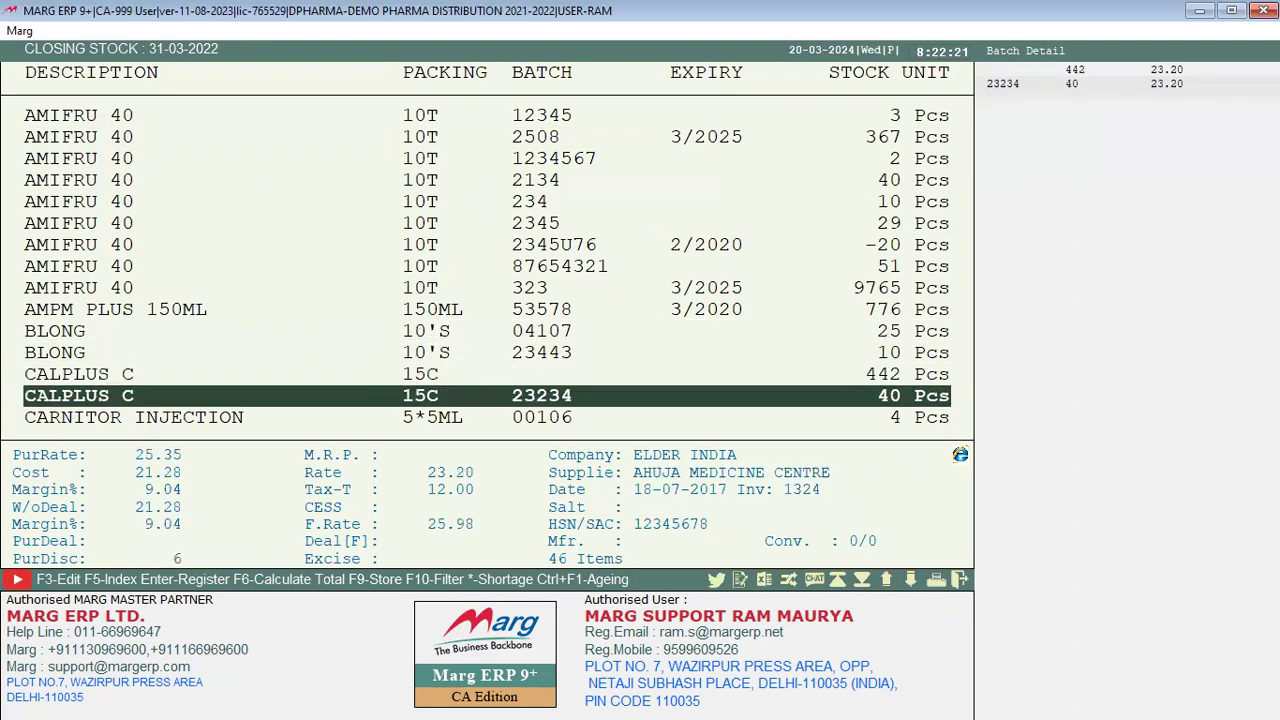
{"action": "key", "text": "Down"}
{"action": "key", "text": "Down"}
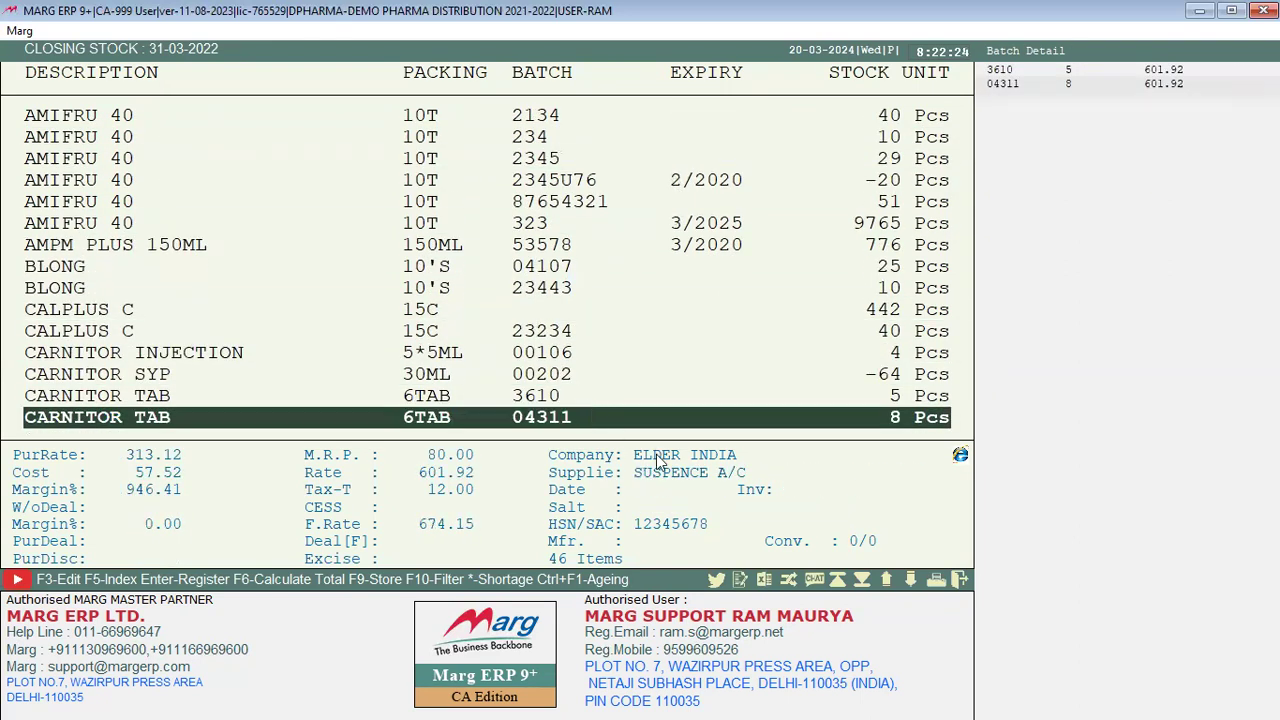
{"action": "key", "text": "Up"}
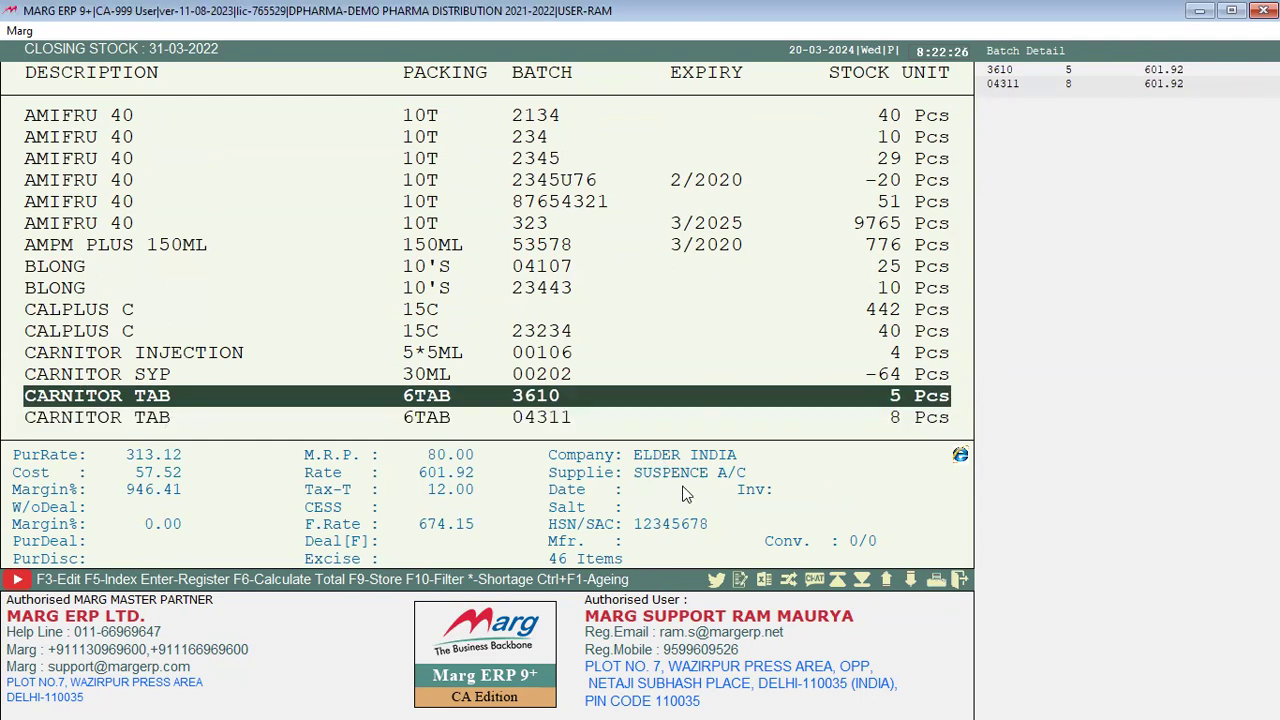
{"action": "key", "text": "Up"}
{"action": "key", "text": "Up"}
{"action": "key", "text": "Up"}
{"action": "key", "text": "Up"}
{"action": "key", "text": "Up"}
{"action": "key", "text": "Up"}
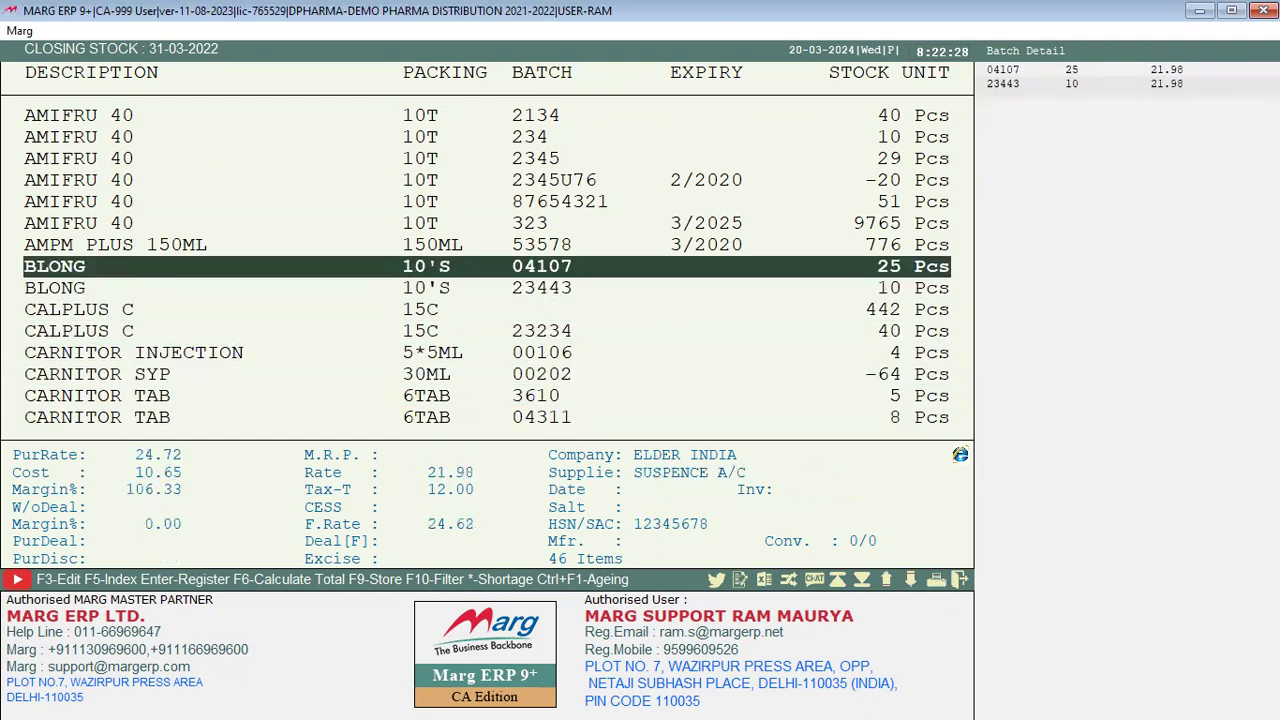
{"action": "key", "text": "Up"}
{"action": "key", "text": "Up"}
{"action": "key", "text": "Up"}
{"action": "key", "text": "Up"}
{"action": "key", "text": "Up"}
{"action": "key", "text": "Up"}
{"action": "key", "text": "Up"}
{"action": "key", "text": "Up"}
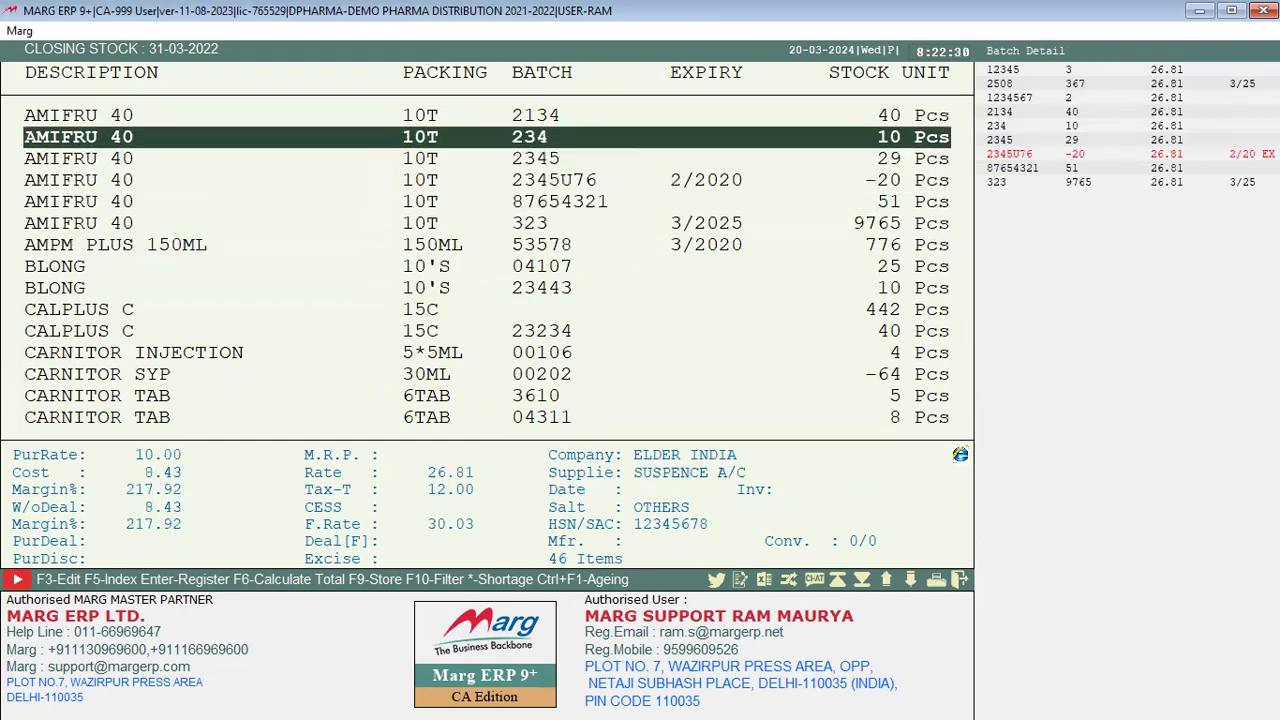
{"action": "key", "text": "Up"}
{"action": "key", "text": "Up"}
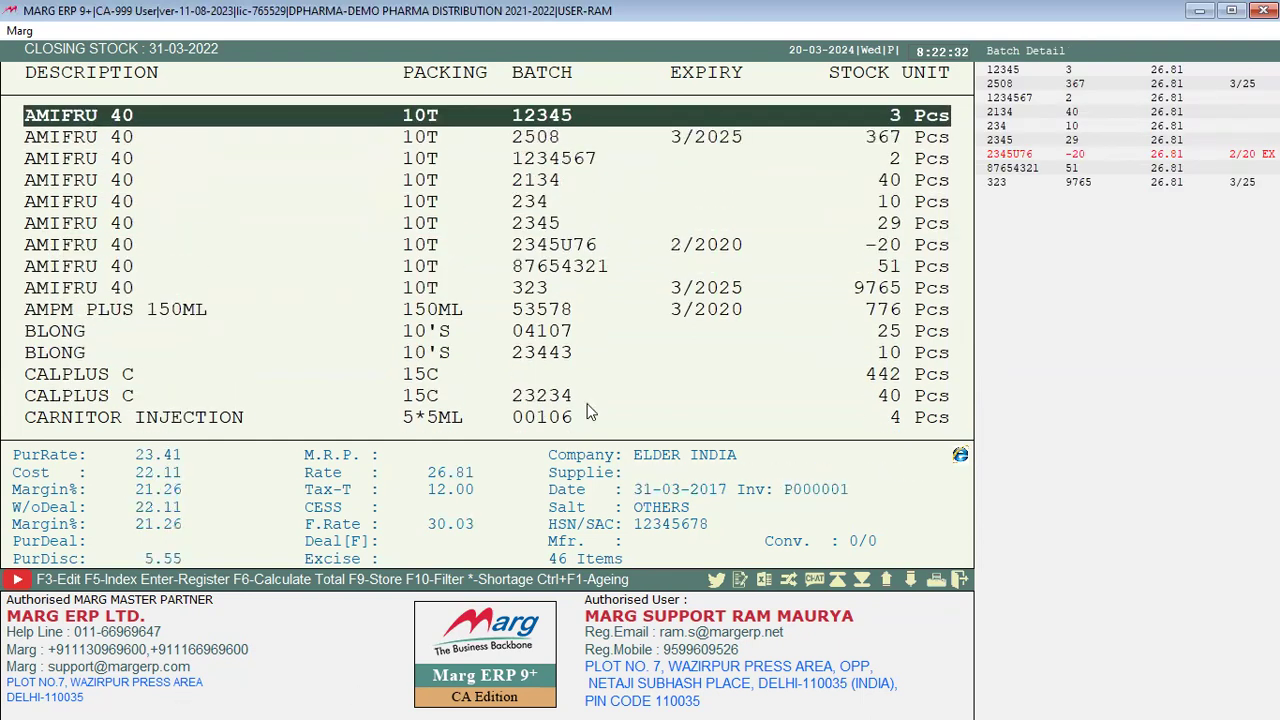
{"action": "key", "text": "Escape"}
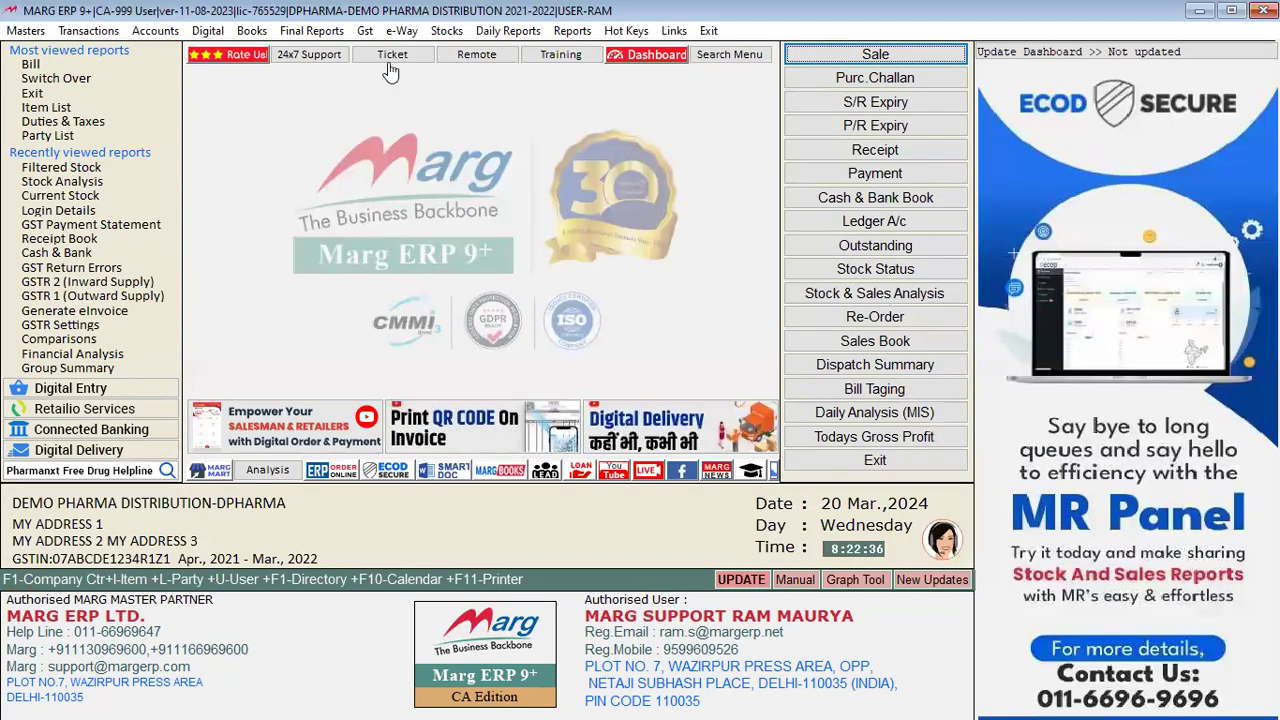
Step: Open Batch Stock and set Selected Company to Yes with only RANBAXY LIMITED ticked
{"action": "left_click", "coordinate": [448, 31]}
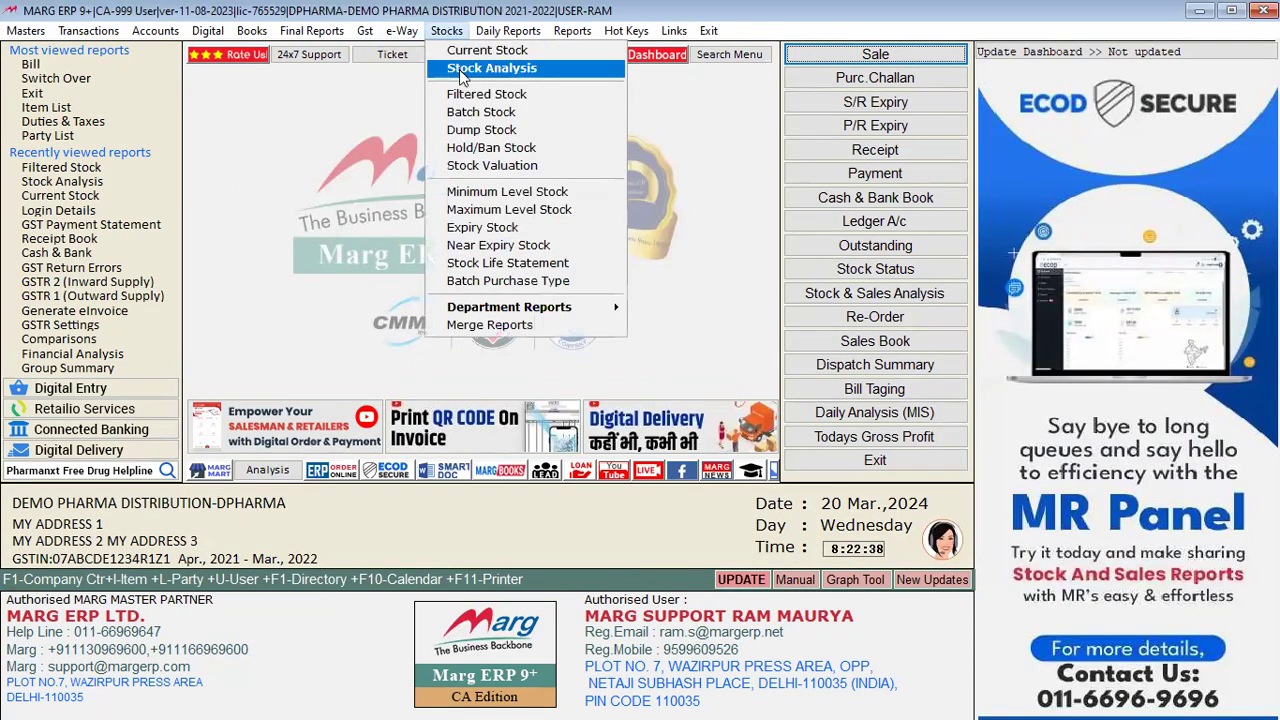
{"action": "left_click", "coordinate": [487, 114]}
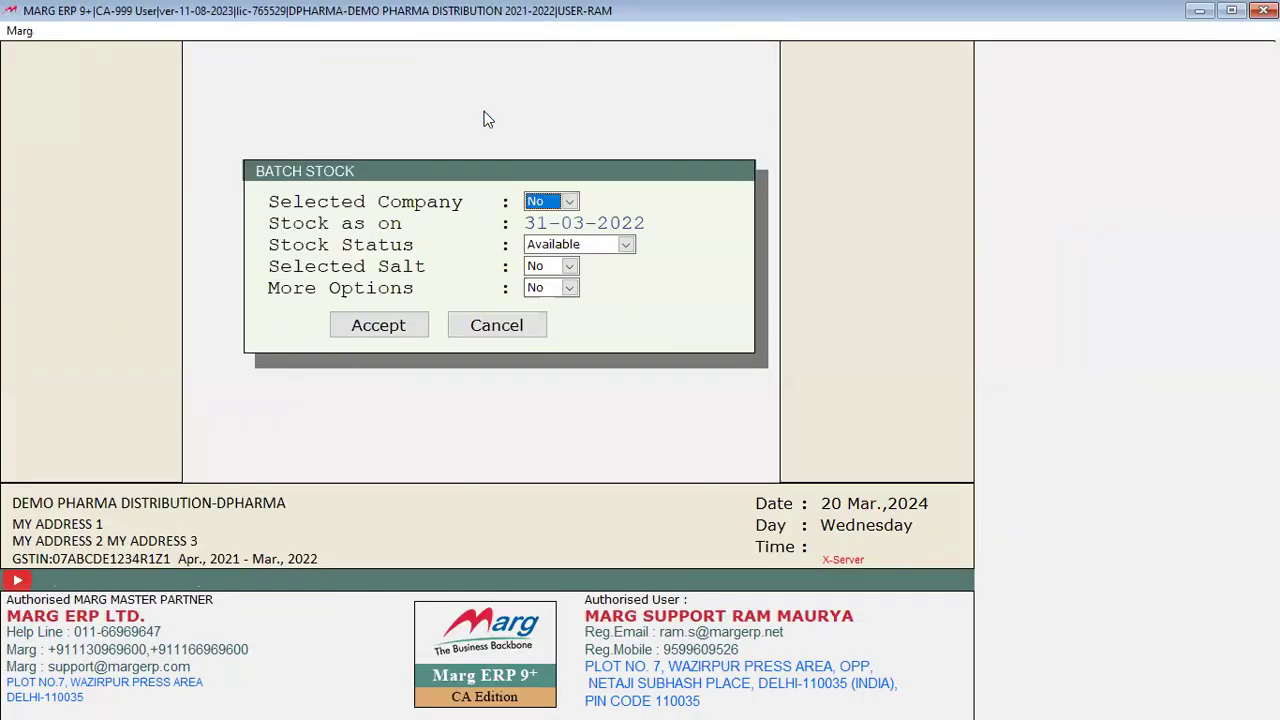
{"action": "key", "text": "space"}
{"action": "key", "text": "Up"}
{"action": "key", "text": "Return"}
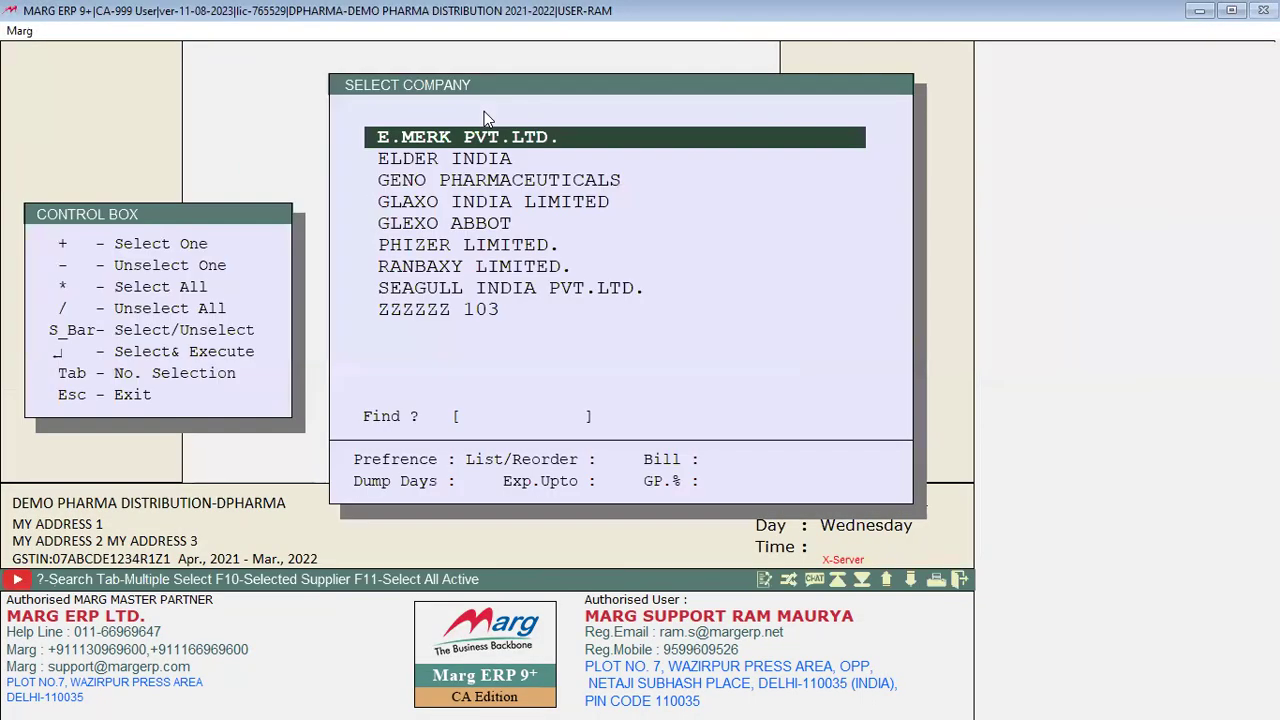
{"action": "key", "text": "Down"}
{"action": "key", "text": "Down"}
{"action": "key", "text": "Down"}
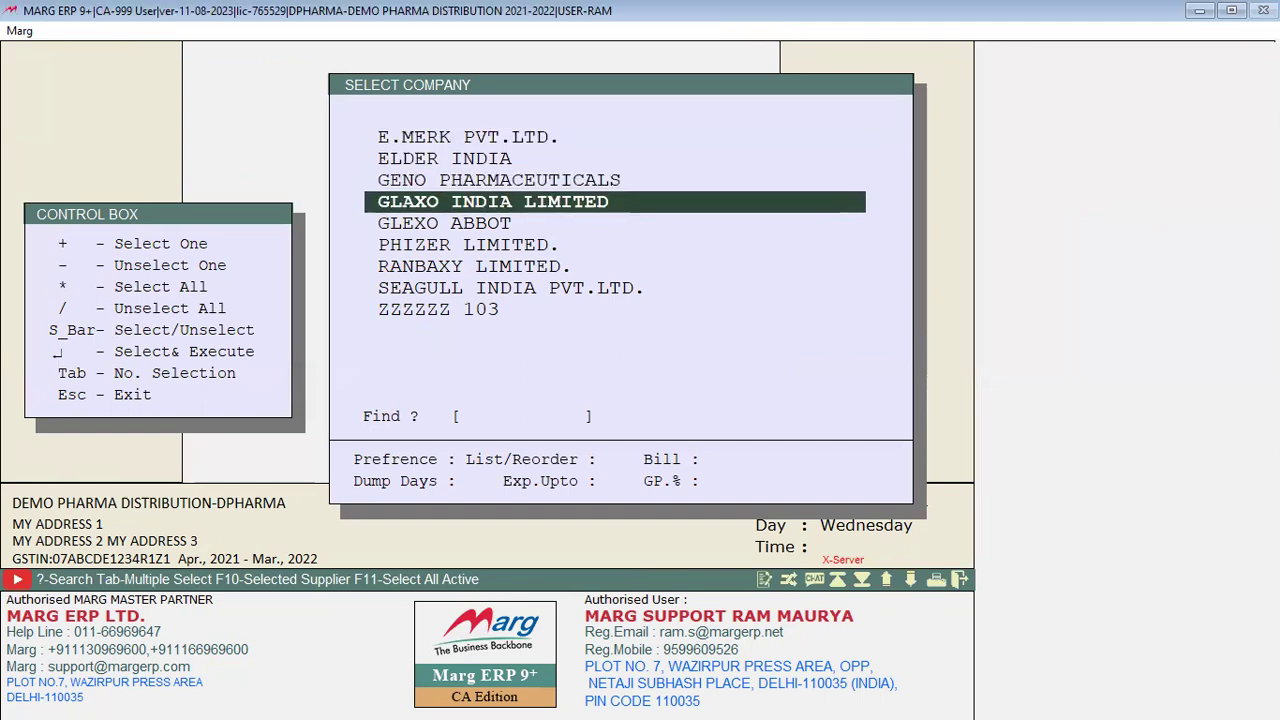
{"action": "key", "text": "Down"}
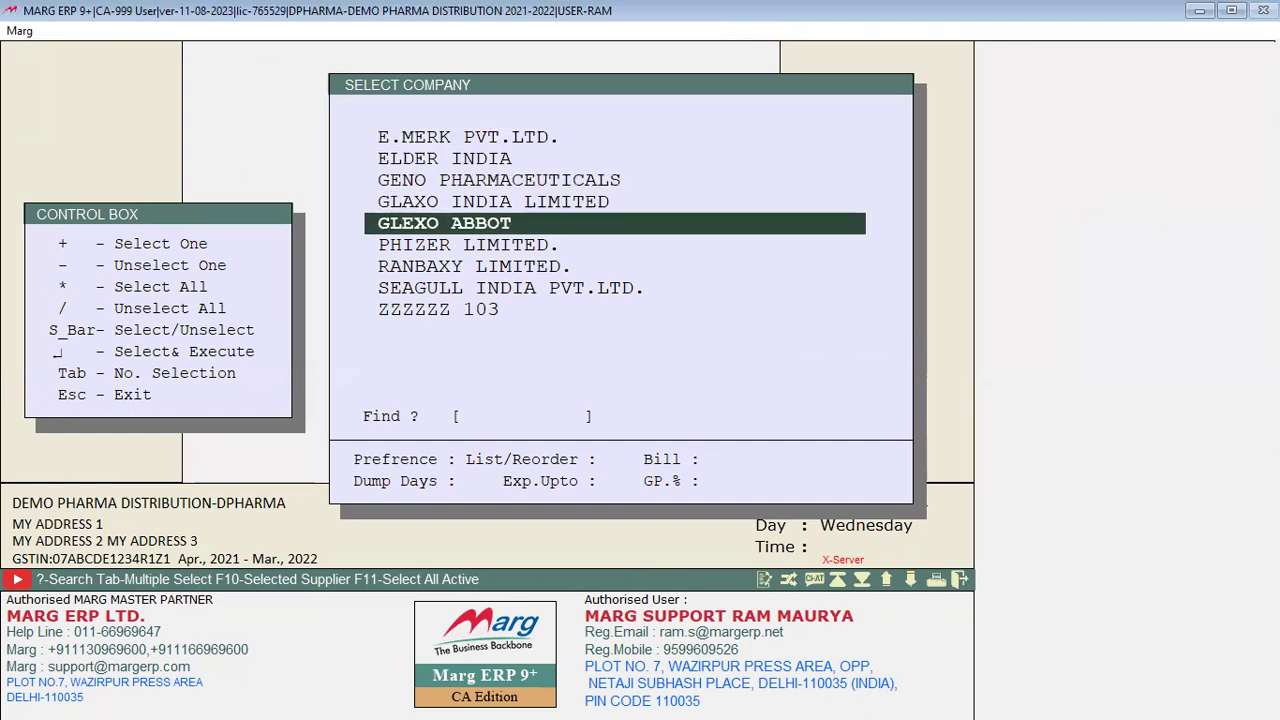
{"action": "key", "text": "Down"}
{"action": "key", "text": "space"}
{"action": "key", "text": "Up"}
{"action": "key", "text": "space"}
{"action": "key", "text": "space"}
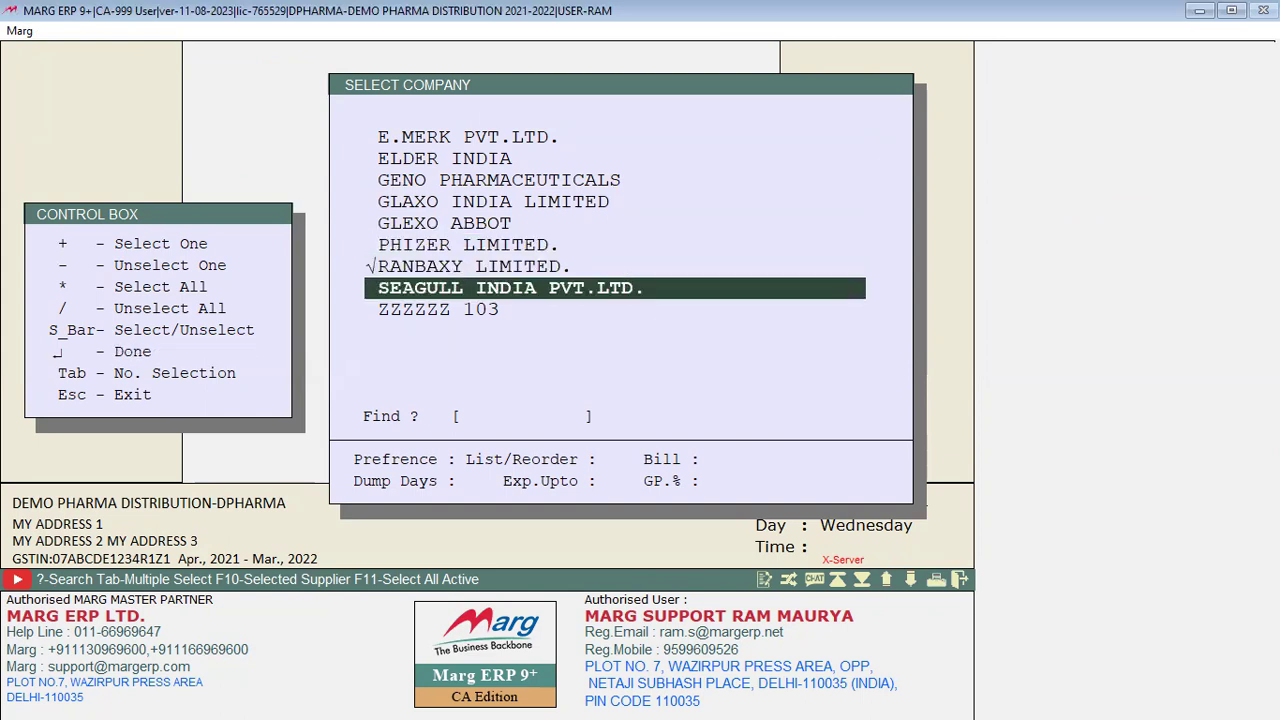
{"action": "key", "text": "Return"}
{"action": "key", "text": "Return"}
{"action": "key", "text": "Return"}
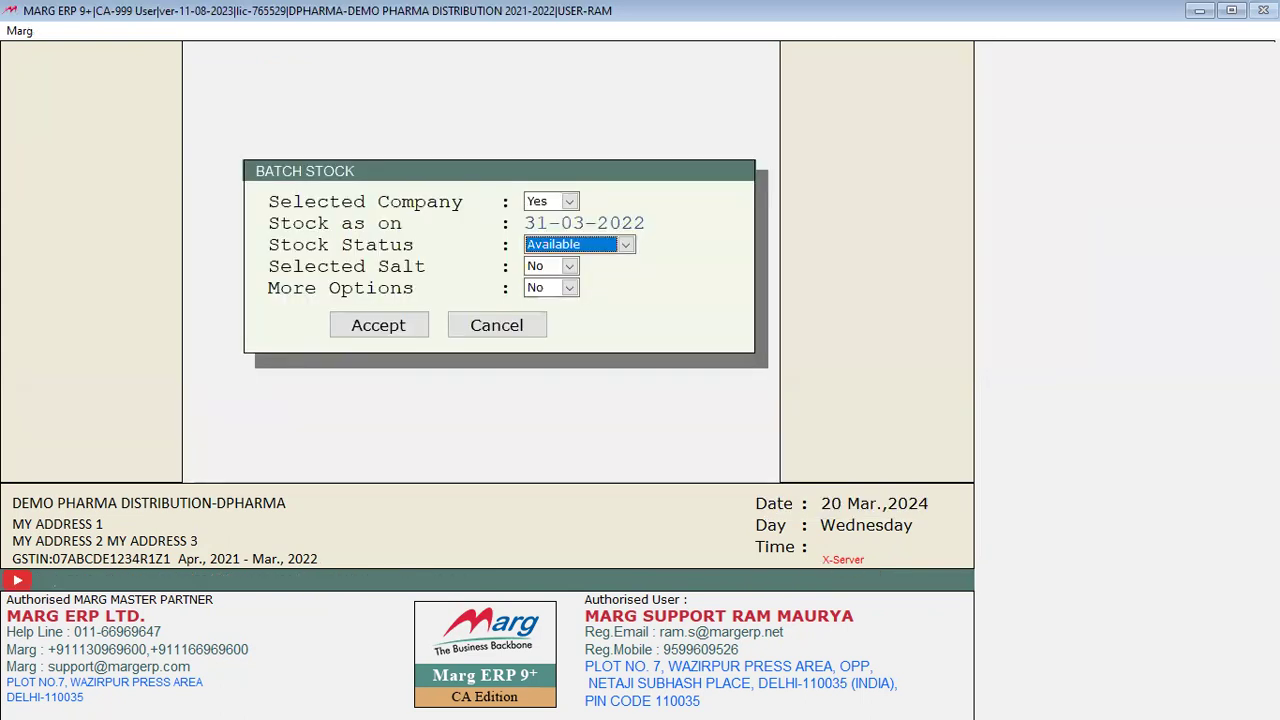
Step: Set Stock Status to Whole, leave Selected Salt at No, and generate the report
{"action": "key", "text": "space"}
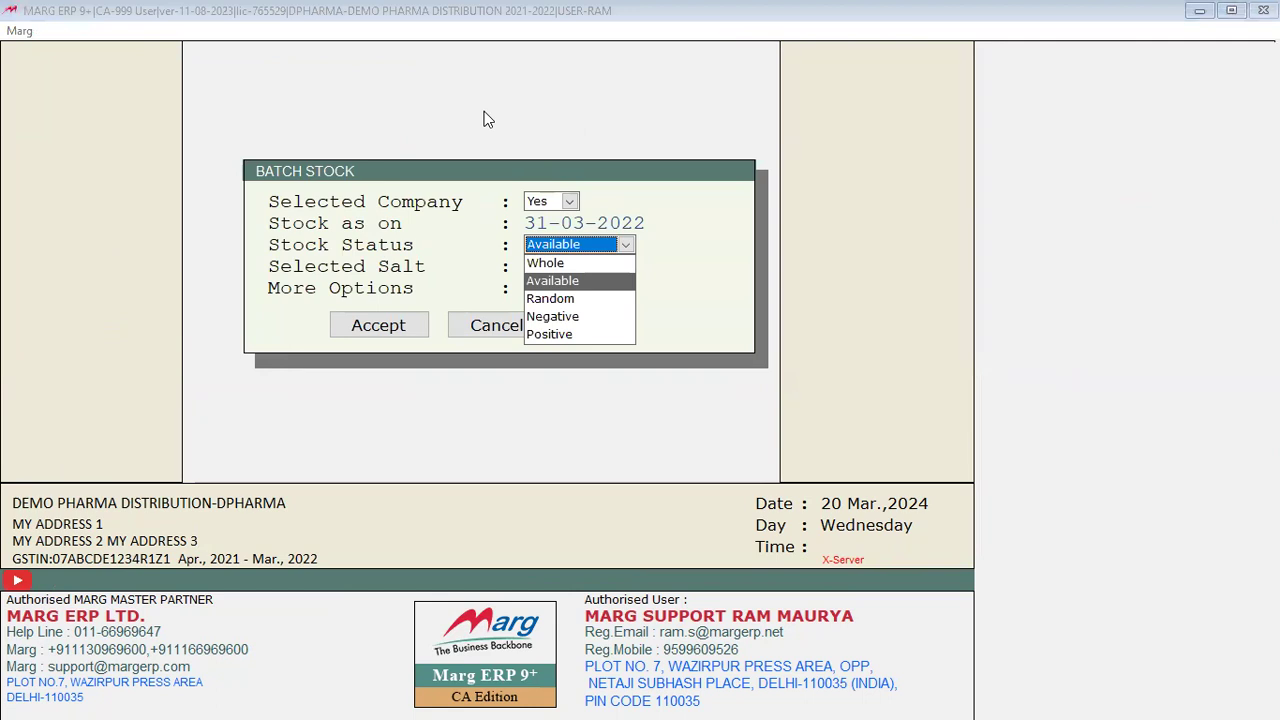
{"action": "key", "text": "Up"}
{"action": "key", "text": "Return"}
{"action": "key", "text": "Return"}
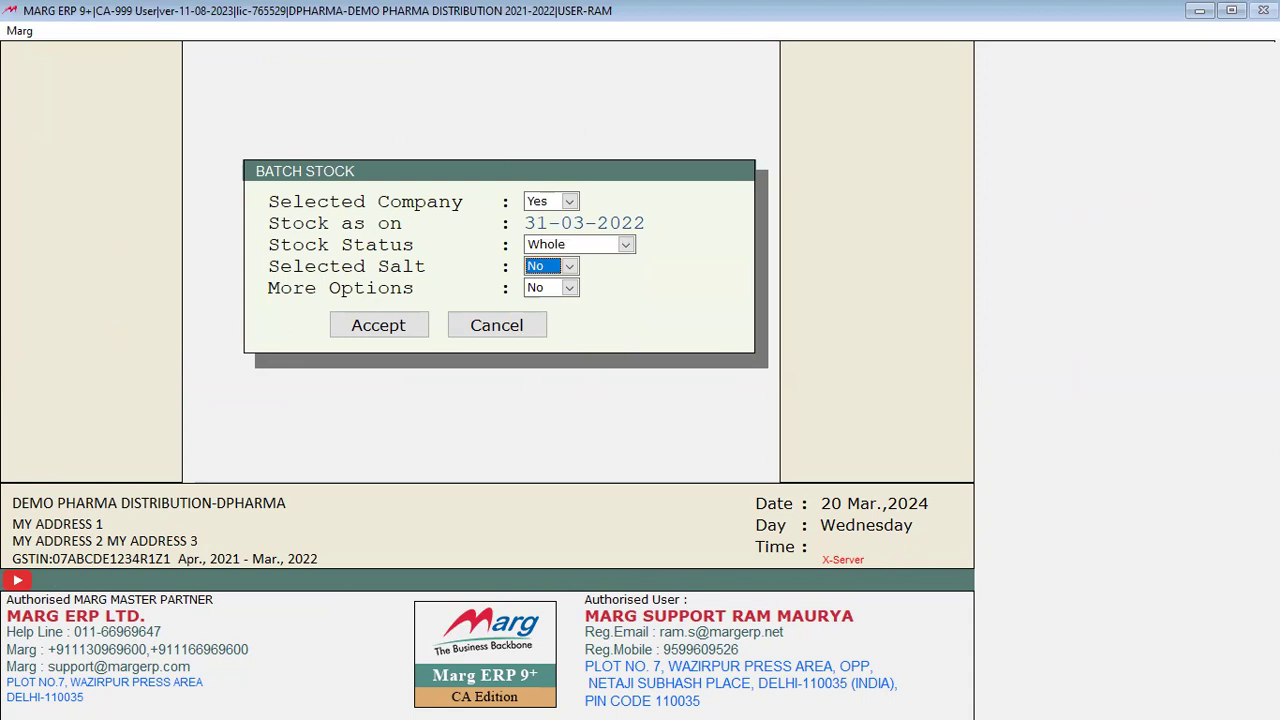
{"action": "key", "text": "space"}
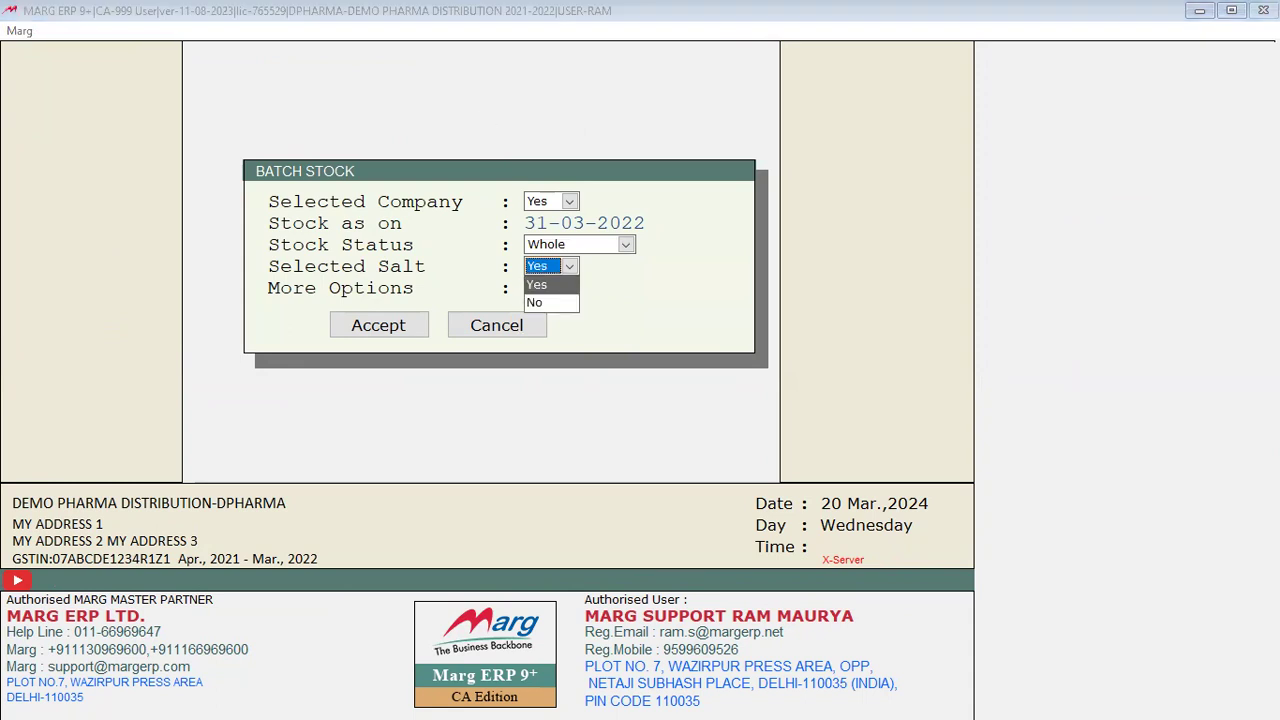
{"action": "key", "text": "Return"}
{"action": "key", "text": "Escape"}
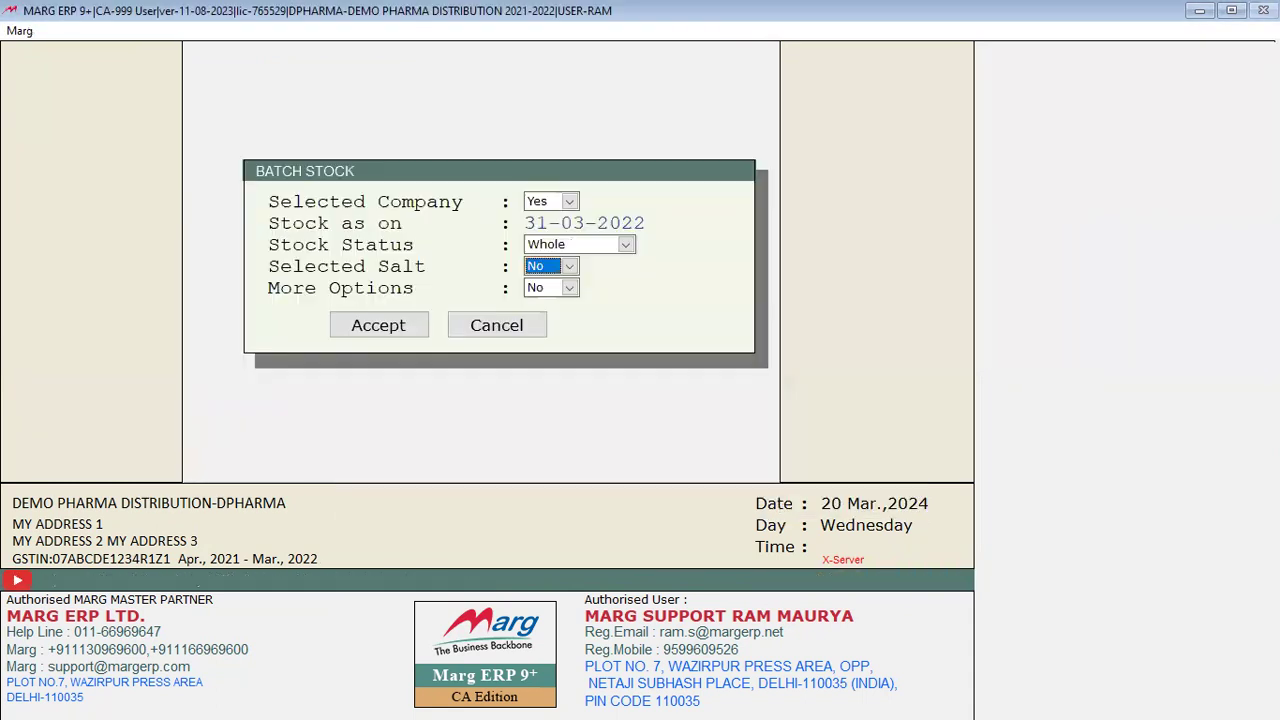
{"action": "key", "text": "Return"}
{"action": "key", "text": "Return"}
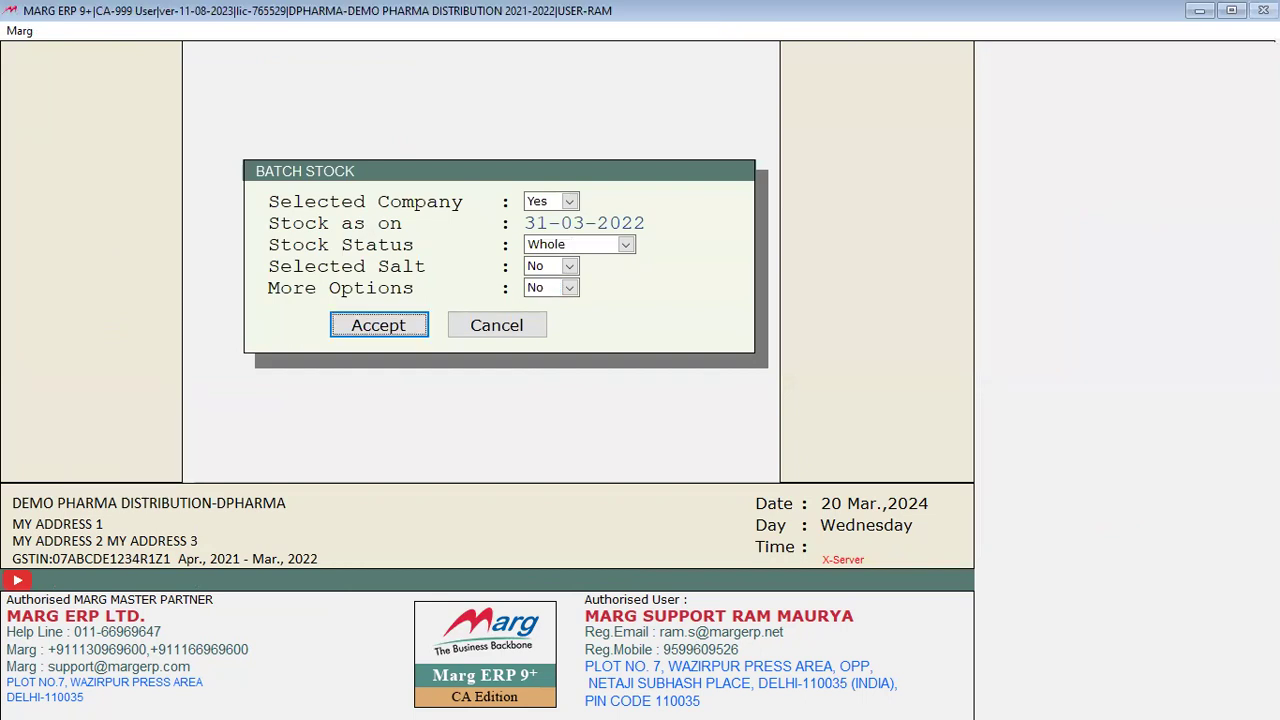
{"action": "key", "text": "Return"}
Step: Compare PARACETAMOL TAB. batches 321 and 345 with AZMIN CAP. batch 21324324, then close the list
{"action": "key", "text": "Down"}
{"action": "key", "text": "Down"}
{"action": "key", "text": "Down"}
{"action": "key", "text": "Down"}
{"action": "key", "text": "Down"}
{"action": "key", "text": "Down"}
{"action": "key", "text": "Down"}
{"action": "key", "text": "Down"}
{"action": "key", "text": "Down"}
{"action": "key", "text": "Down"}
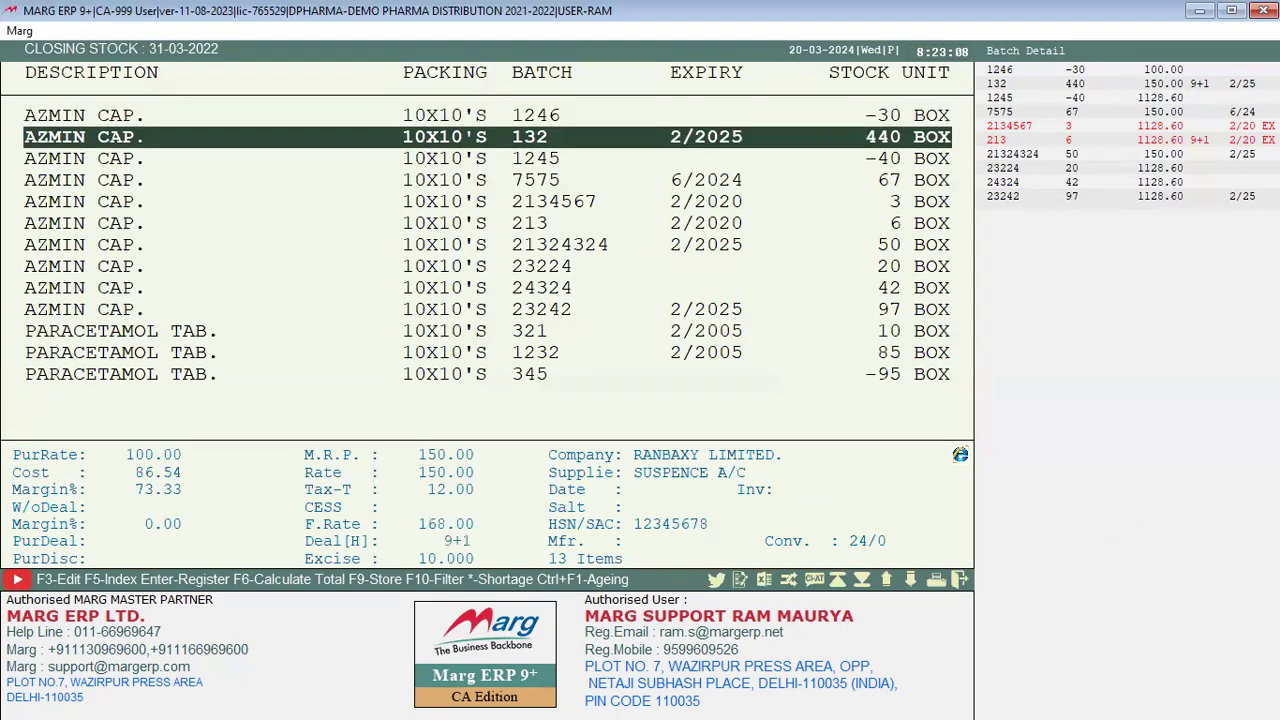
{"action": "key", "text": "Down"}
{"action": "key", "text": "Down"}
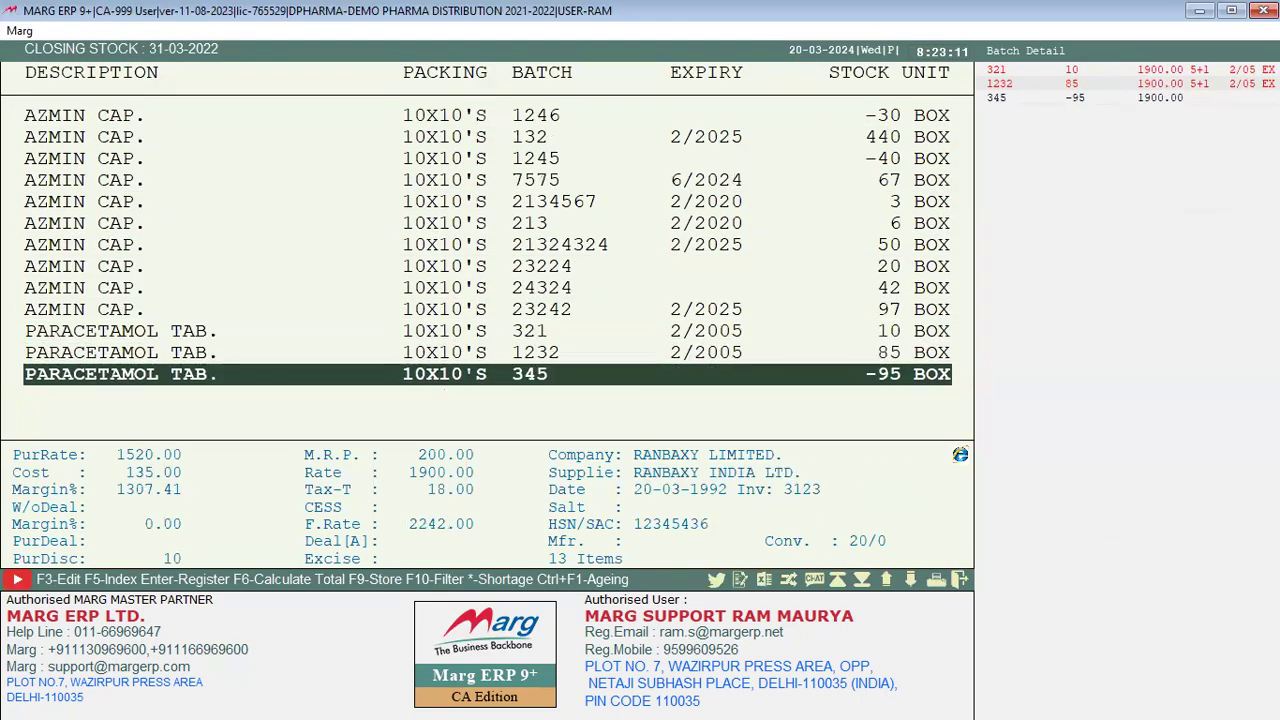
{"action": "key", "text": "Up"}
{"action": "key", "text": "Up"}
{"action": "key", "text": "Up"}
{"action": "key", "text": "Up"}
{"action": "key", "text": "Up"}
{"action": "key", "text": "Up"}
{"action": "key", "text": "Up"}
{"action": "key", "text": "Up"}
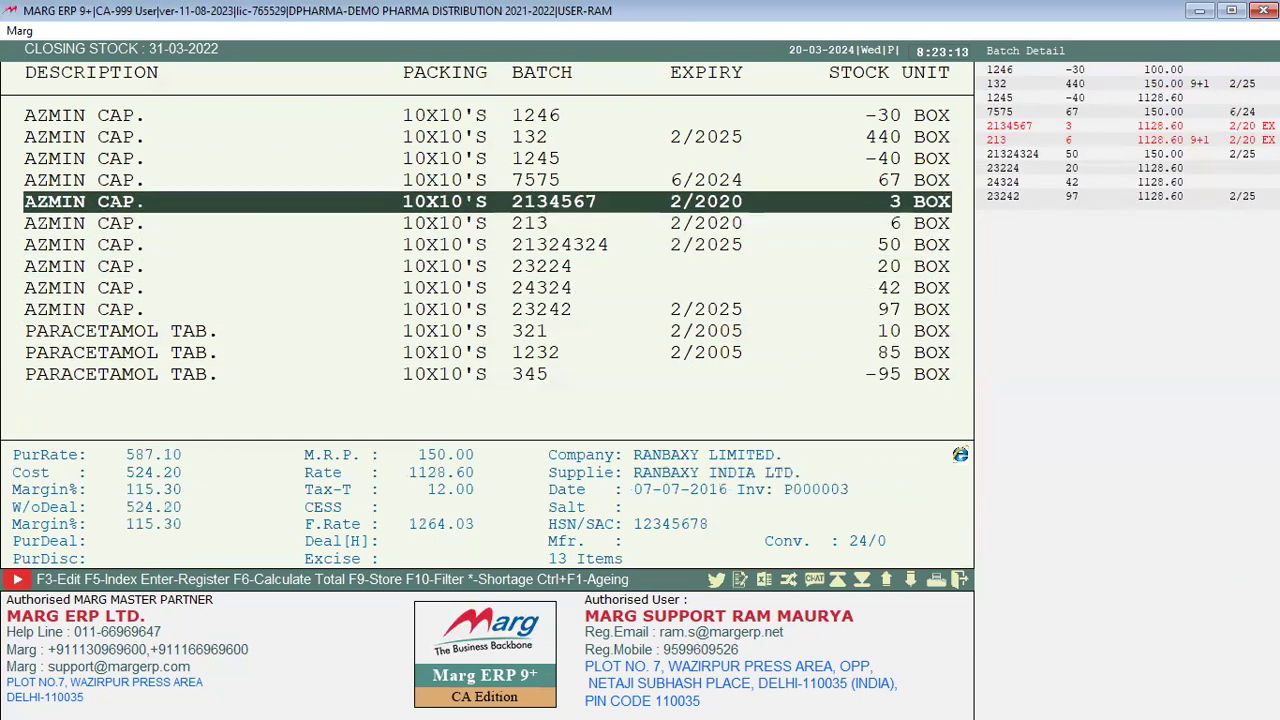
{"action": "key", "text": "Down"}
{"action": "key", "text": "Down"}
{"action": "key", "text": "Down"}
{"action": "key", "text": "Down"}
{"action": "key", "text": "Down"}
{"action": "key", "text": "Down"}
{"action": "key", "text": "Down"}
{"action": "key", "text": "Down"}
{"action": "key", "text": "Up"}
{"action": "key", "text": "Up"}
{"action": "key", "text": "Up"}
{"action": "key", "text": "Up"}
{"action": "key", "text": "Up"}
{"action": "key", "text": "Up"}
{"action": "key", "text": "Up"}
{"action": "key", "text": "Up"}
{"action": "key", "text": "Up"}
{"action": "key", "text": "Up"}
{"action": "key", "text": "Up"}
{"action": "key", "text": "Up"}
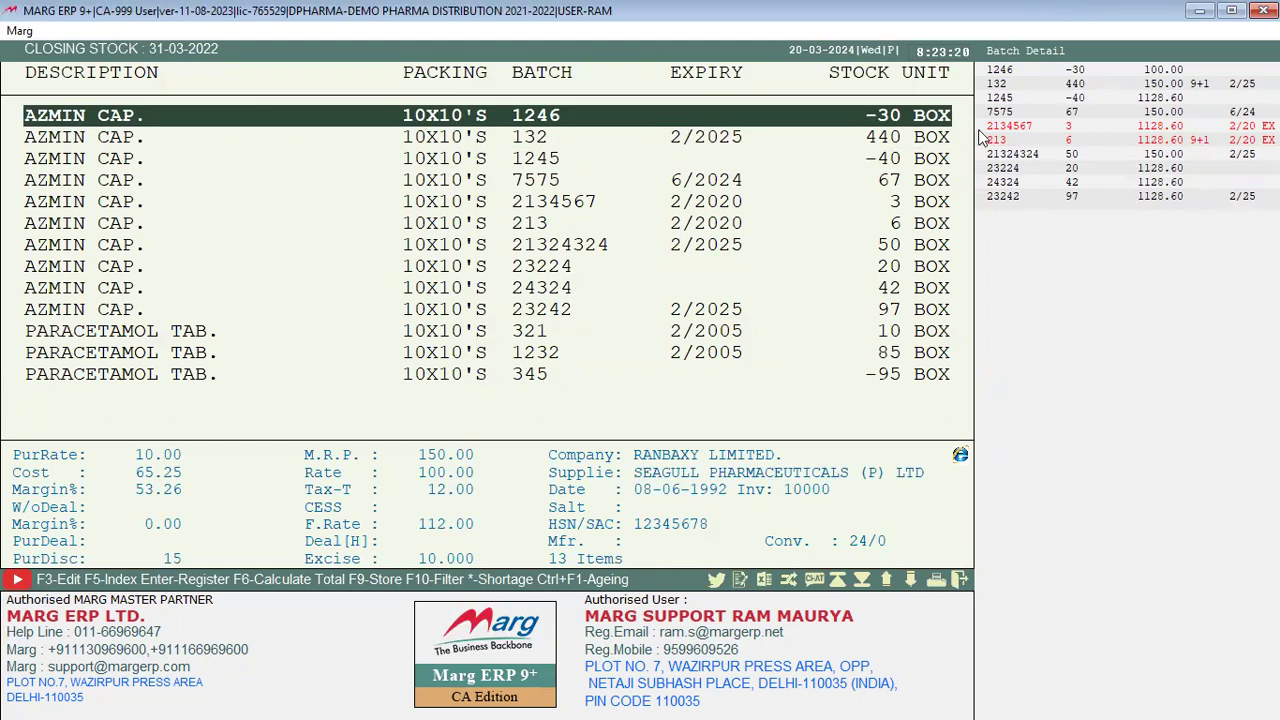
{"action": "key", "text": "Down"}
{"action": "key", "text": "Down"}
{"action": "key", "text": "Down"}
{"action": "key", "text": "Up"}
{"action": "left_click", "coordinate": [898, 244]}
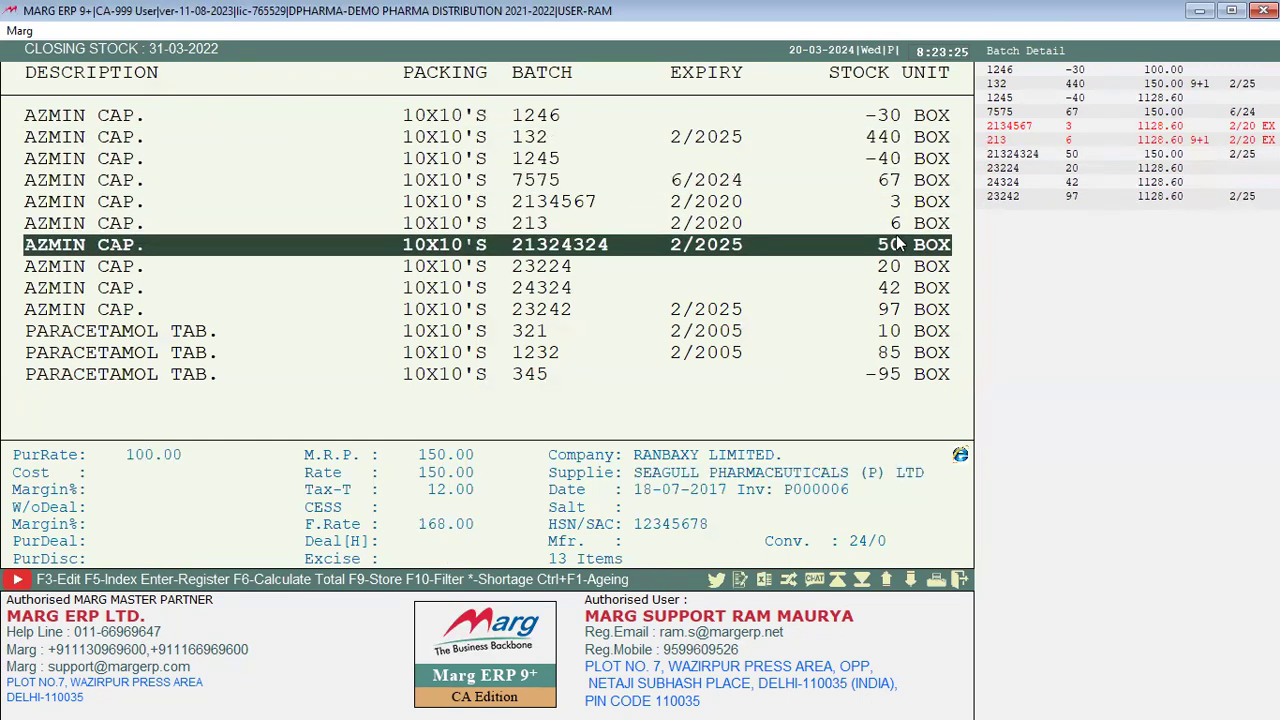
{"action": "key", "text": "Escape"}
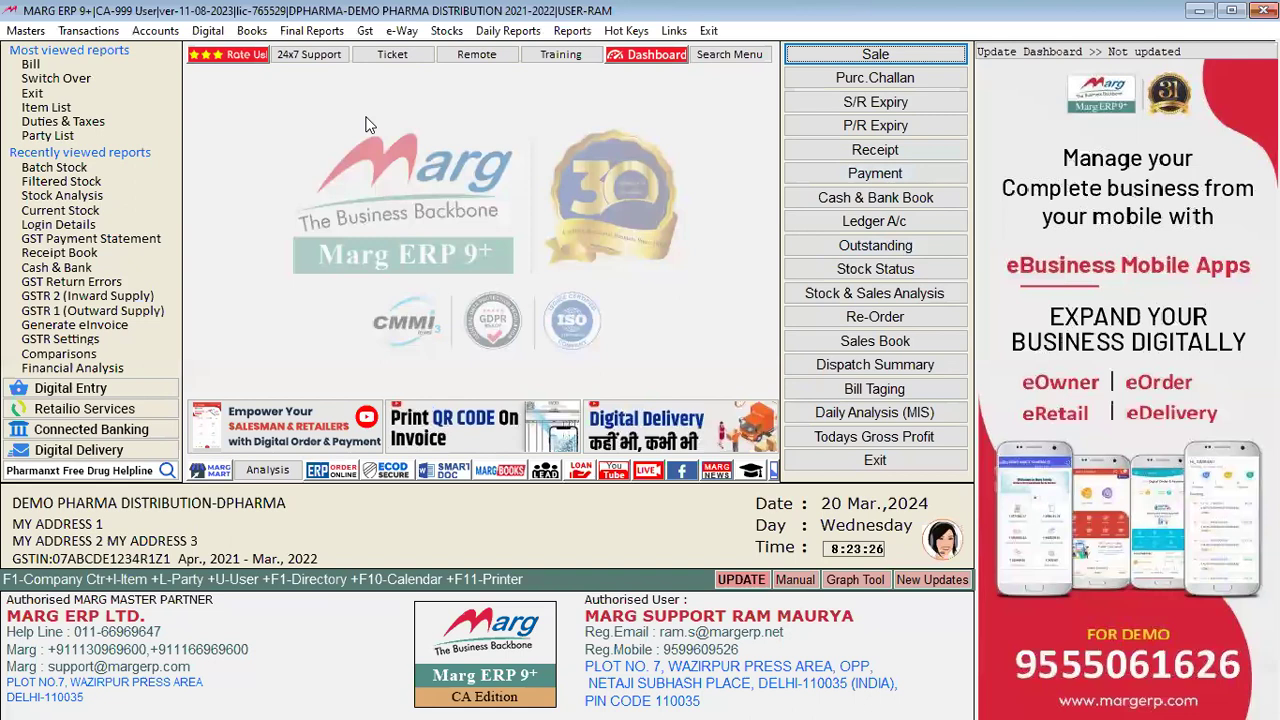
{"action": "left_click", "coordinate": [446, 31]}
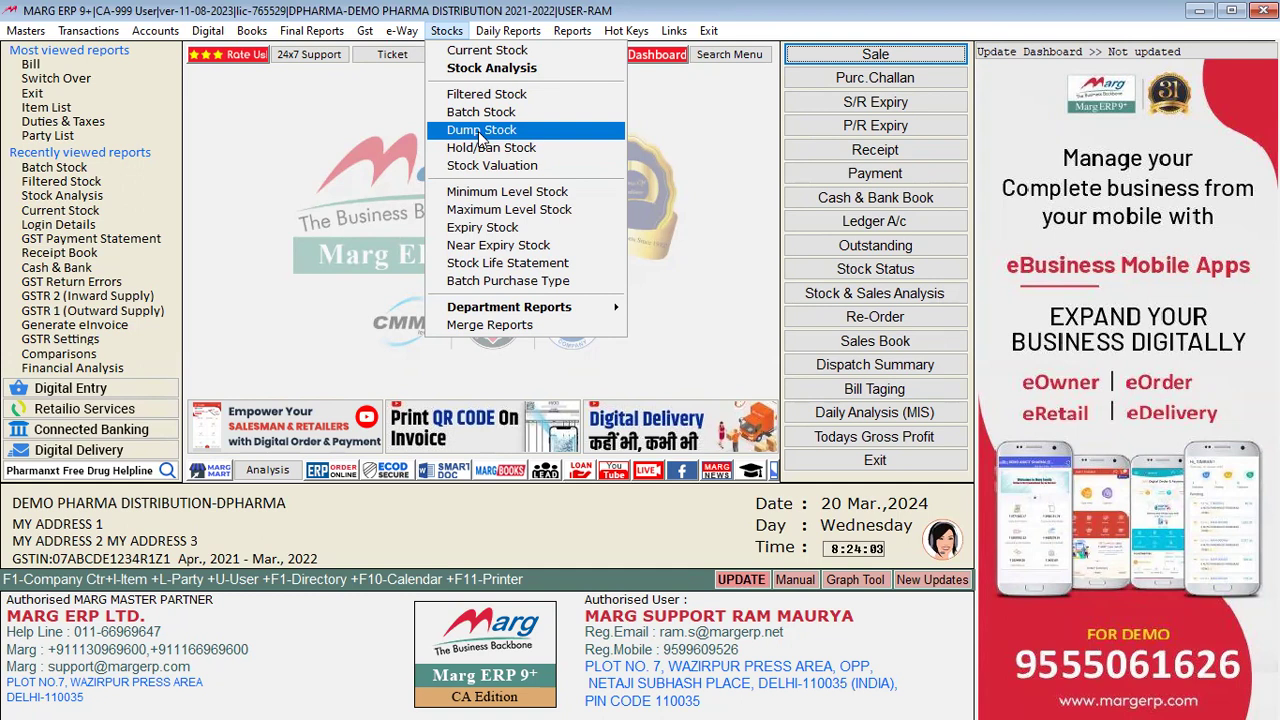
{"action": "left_click", "coordinate": [443, 515]}
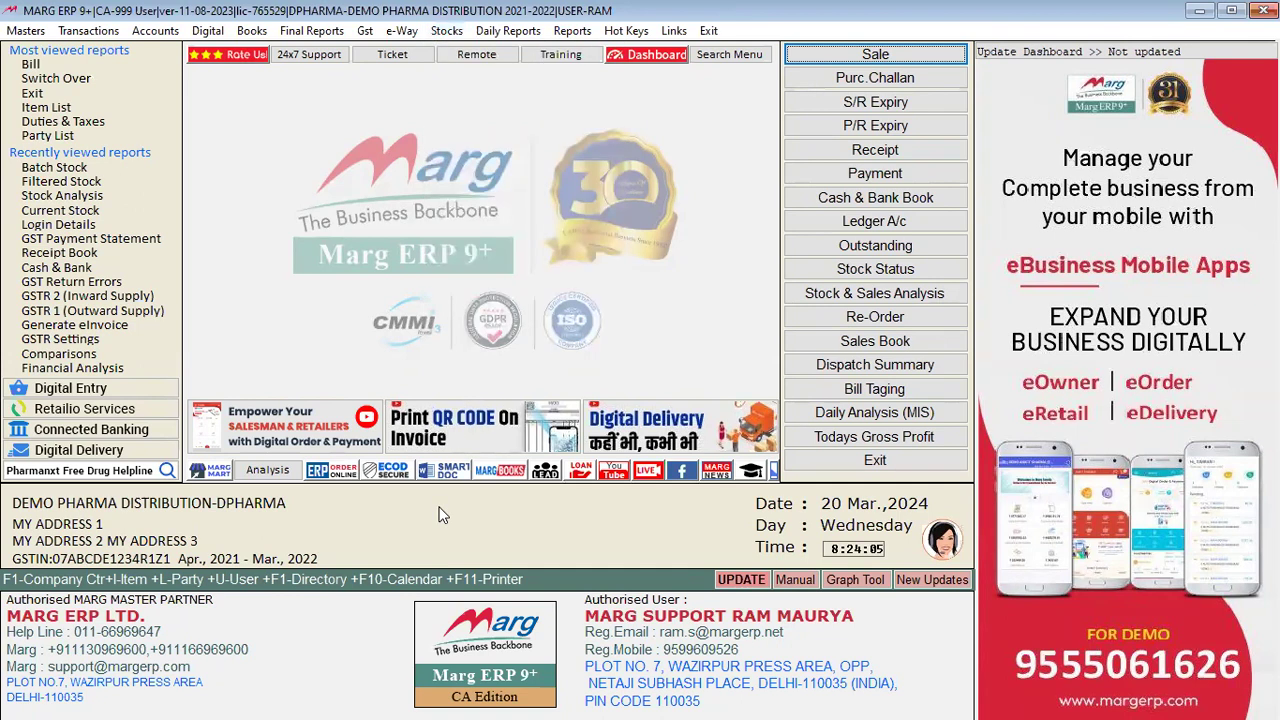
Step: Search all Control Room settings for 'DUMP'
{"action": "key", "text": "ctrl+r"}
{"action": "key", "text": "Return"}
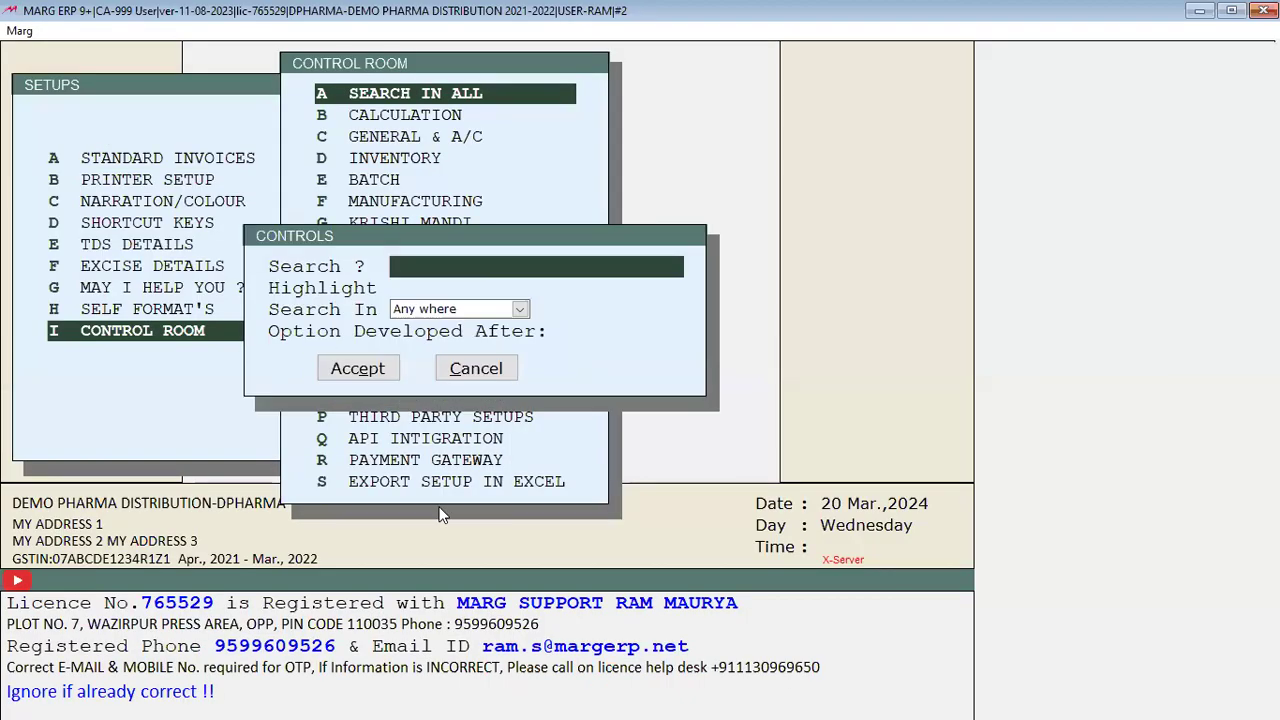
{"action": "type", "text": "DUMP"}
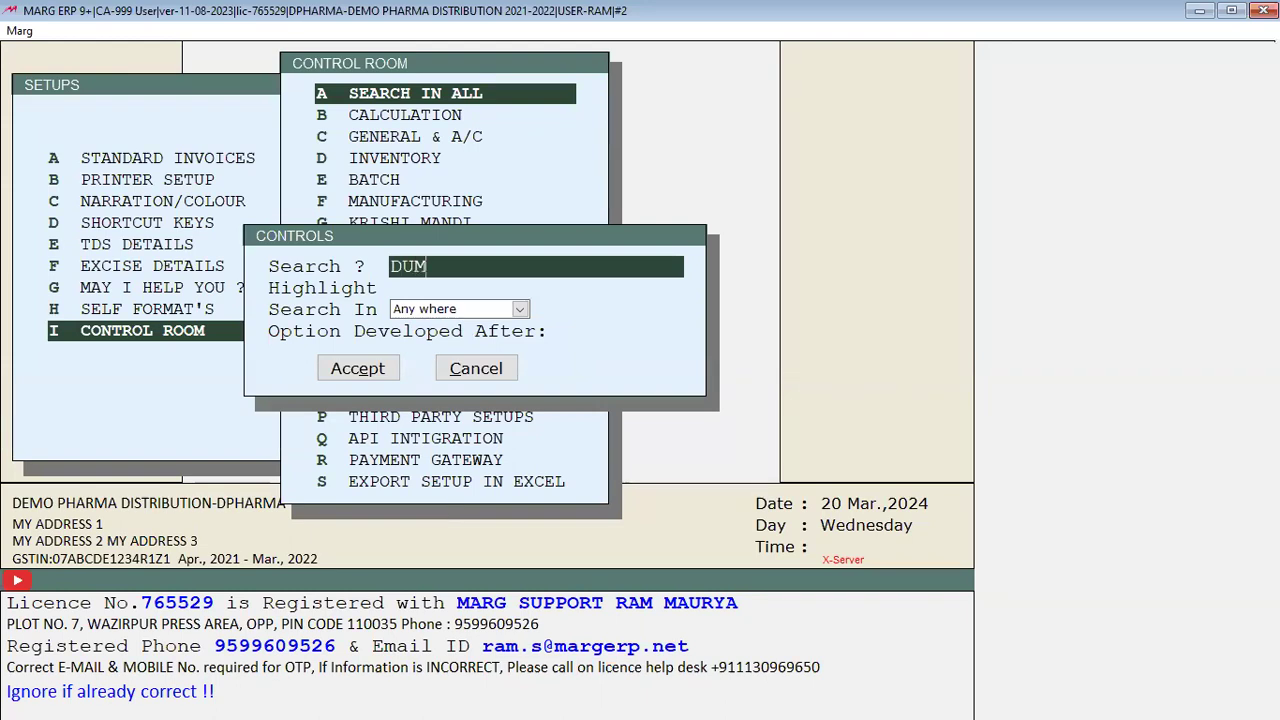
{"action": "key", "text": "Return"}
{"action": "key", "text": "Return"}
{"action": "key", "text": "Return"}
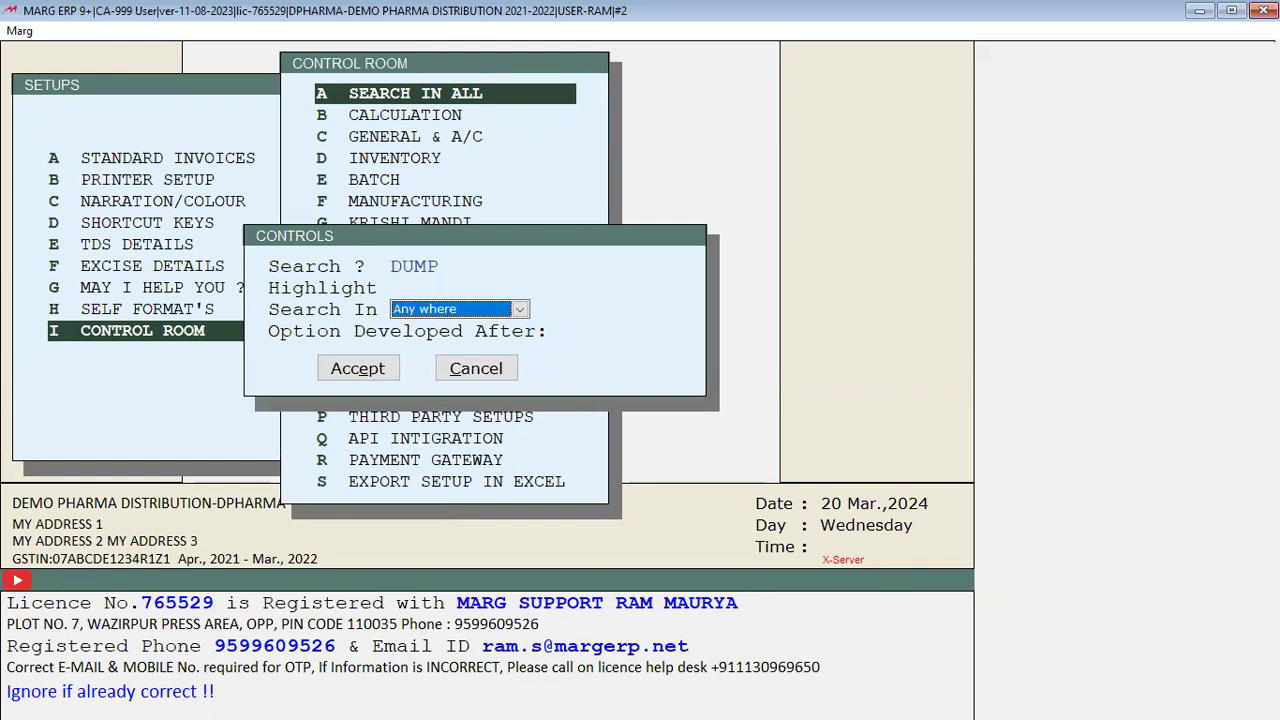
{"action": "key", "text": "Return"}
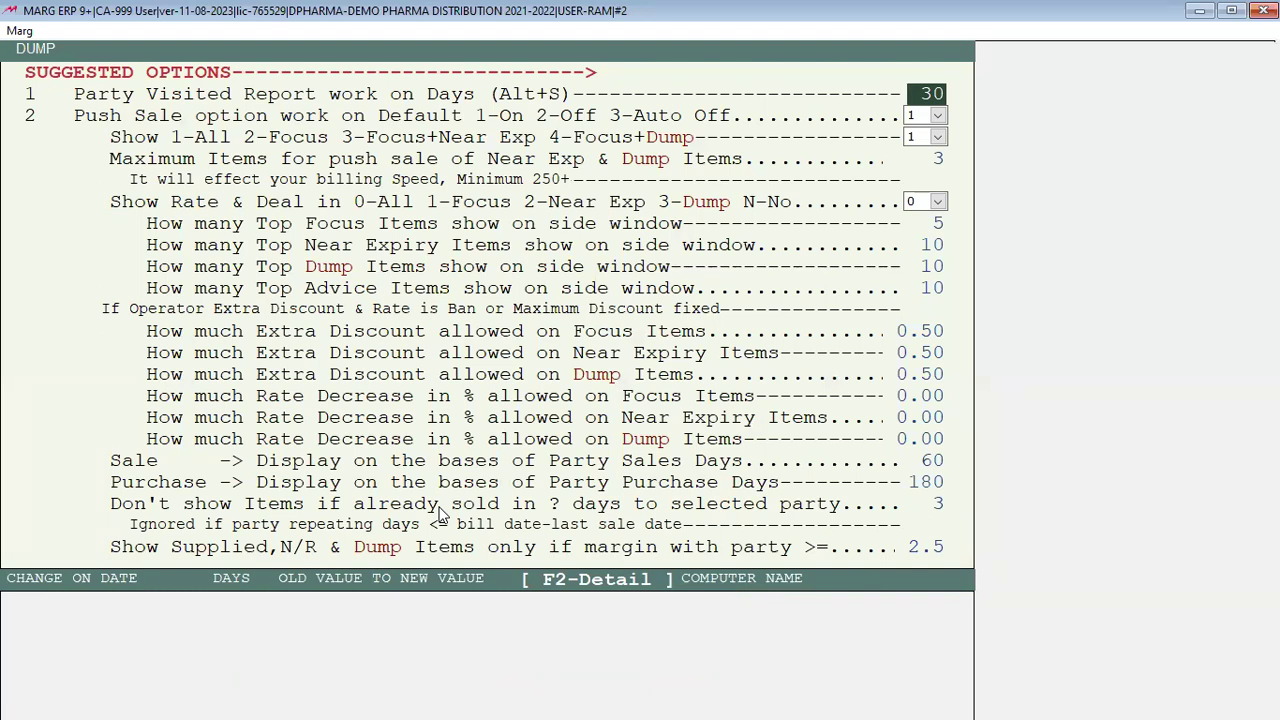
Step: Review the DUMP settings, including Purchase Days 180 and Dump Days 60 on the next page
{"action": "key", "text": "Return"}
{"action": "key", "text": "Return"}
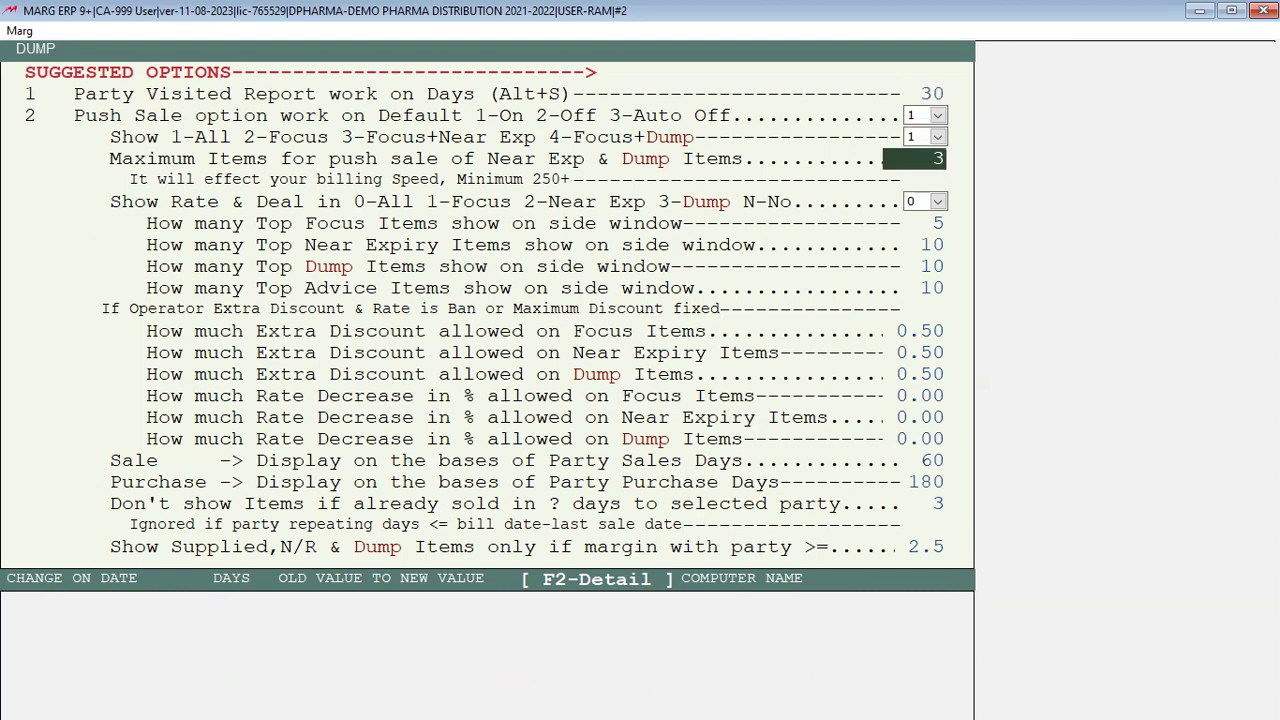
{"action": "key", "text": "Return"}
{"action": "key", "text": "Return"}
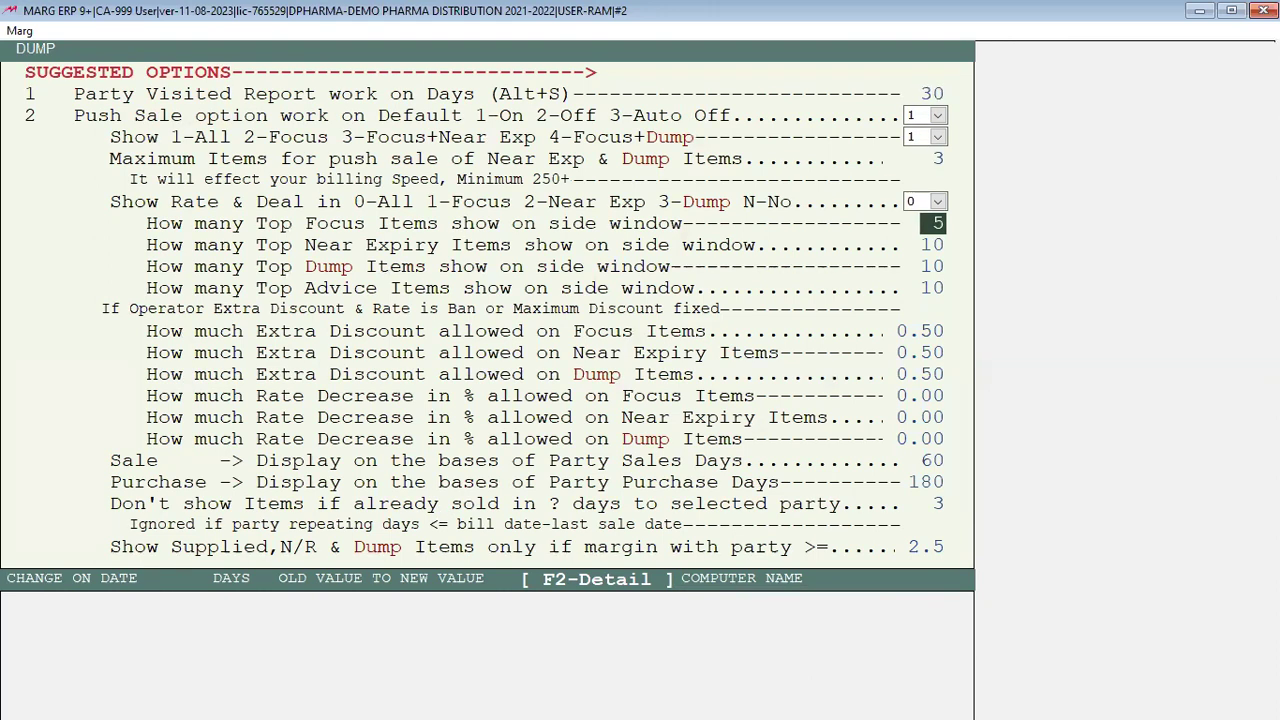
{"action": "key", "text": "Return"}
{"action": "key", "text": "Return"}
{"action": "key", "text": "Return"}
{"action": "key", "text": "Return"}
{"action": "key", "text": "Return"}
{"action": "key", "text": "Return"}
{"action": "key", "text": "Return"}
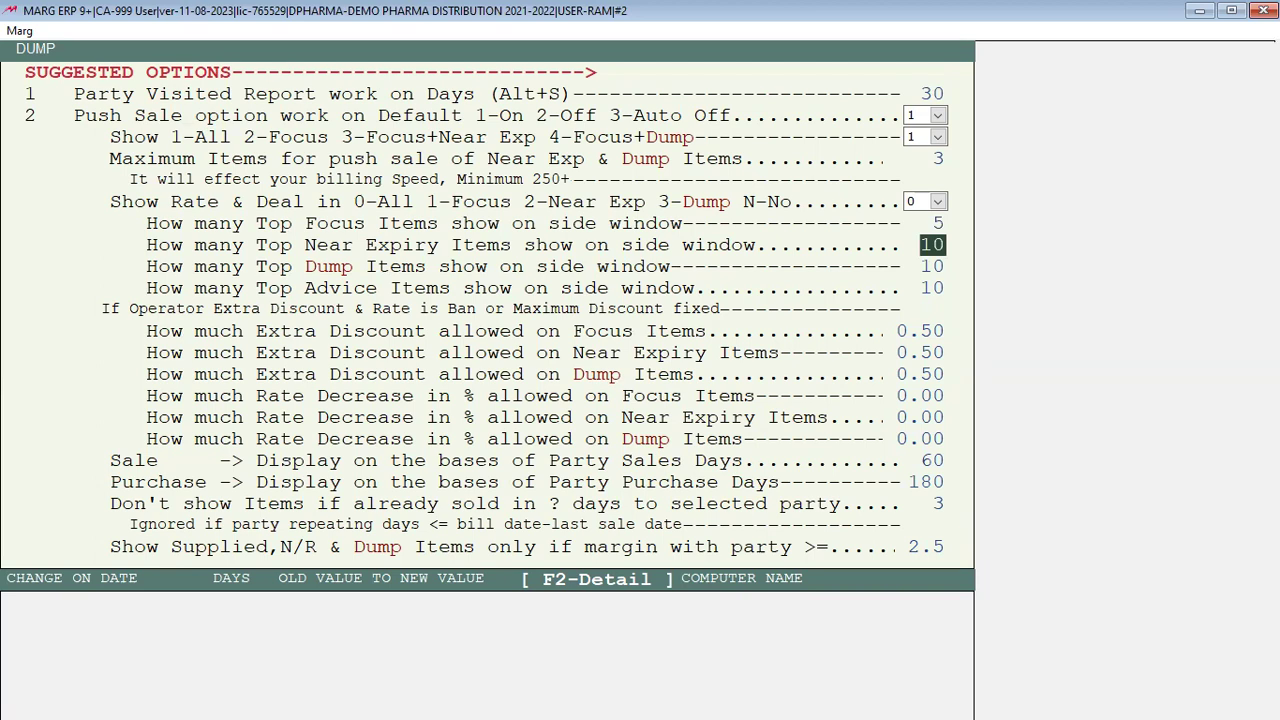
{"action": "key", "text": "Return"}
{"action": "key", "text": "Return"}
{"action": "key", "text": "Return"}
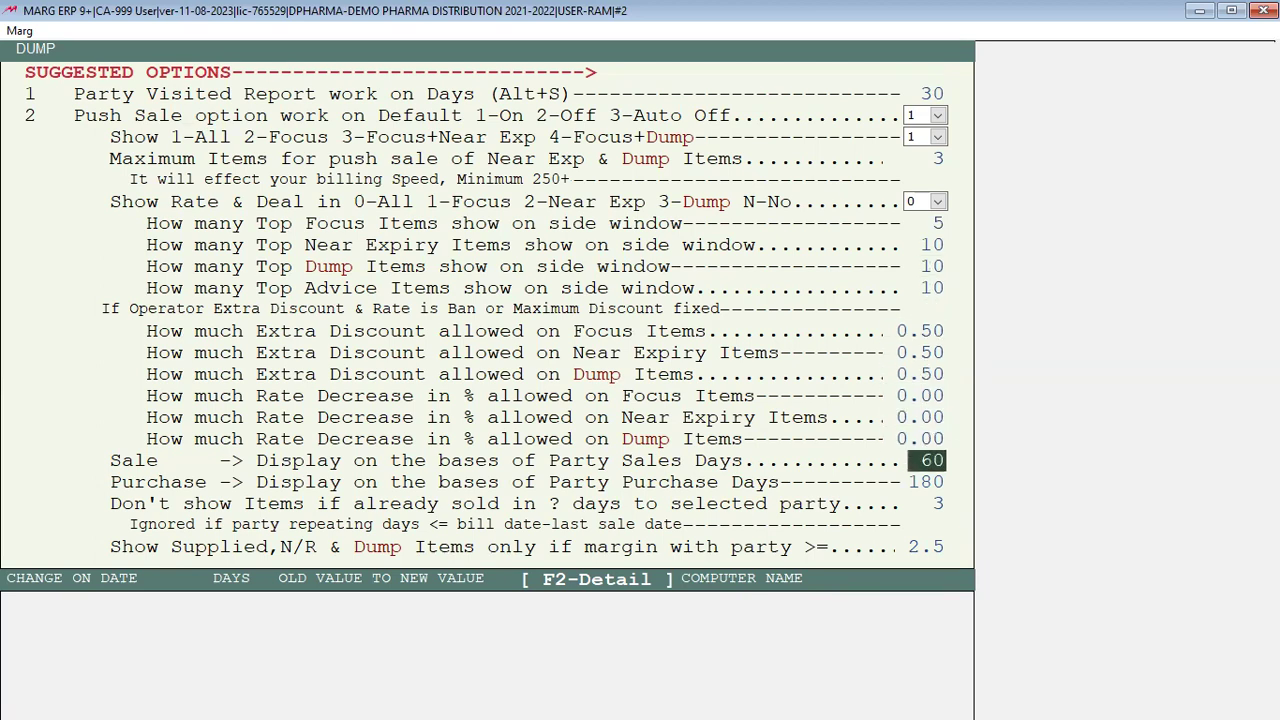
{"action": "key", "text": "Return"}
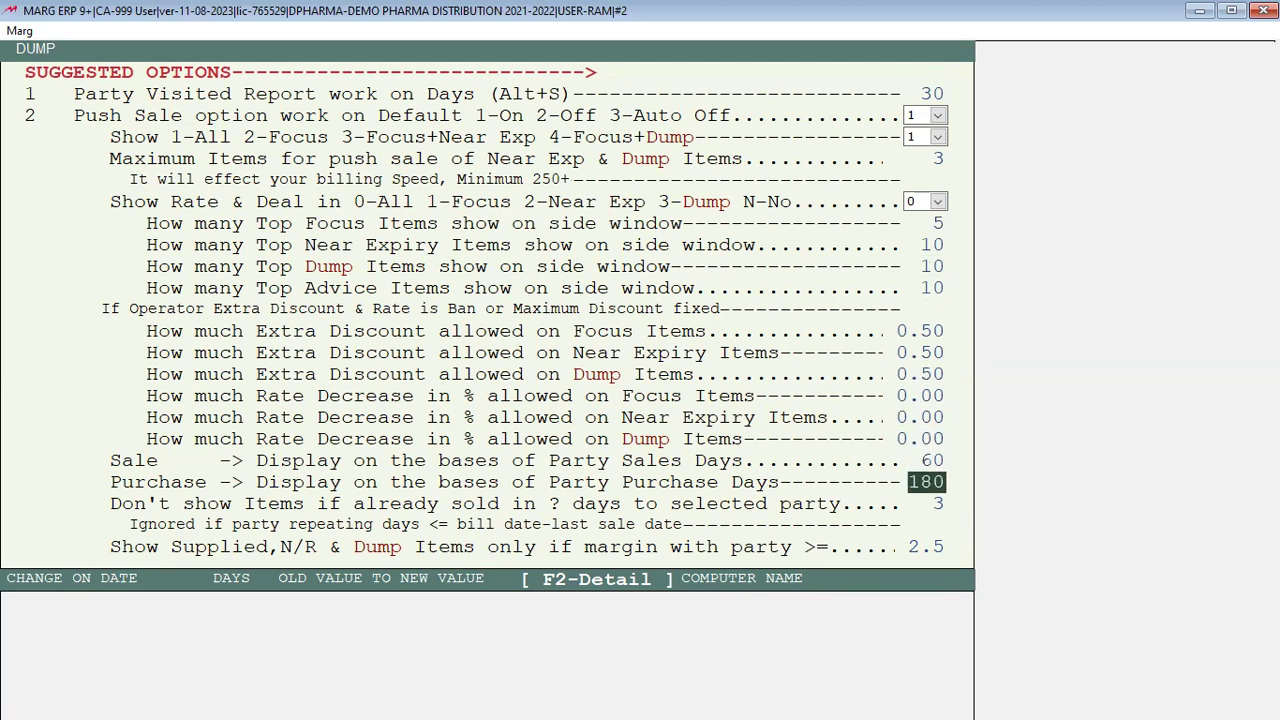
{"action": "key", "text": "Return"}
{"action": "key", "text": "Return"}
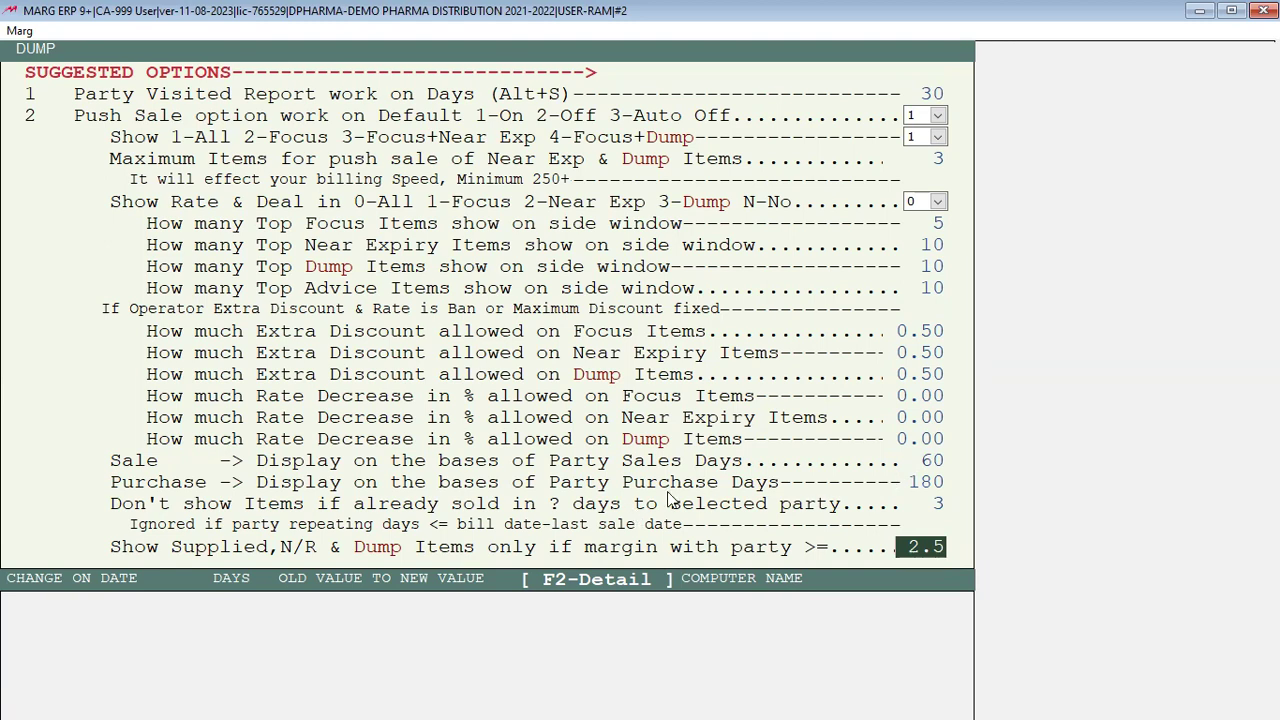
{"action": "left_click", "coordinate": [914, 482]}
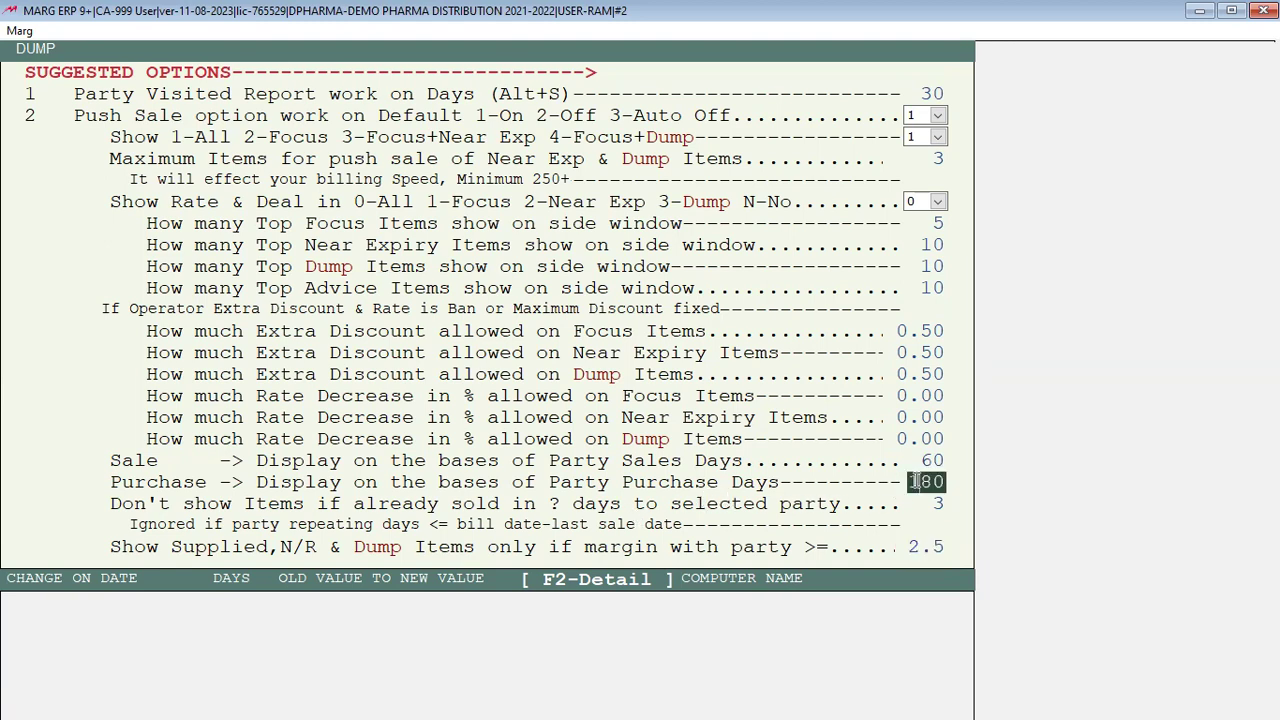
{"action": "key", "text": "Return"}
{"action": "key", "text": "Return"}
{"action": "key", "text": "Return"}
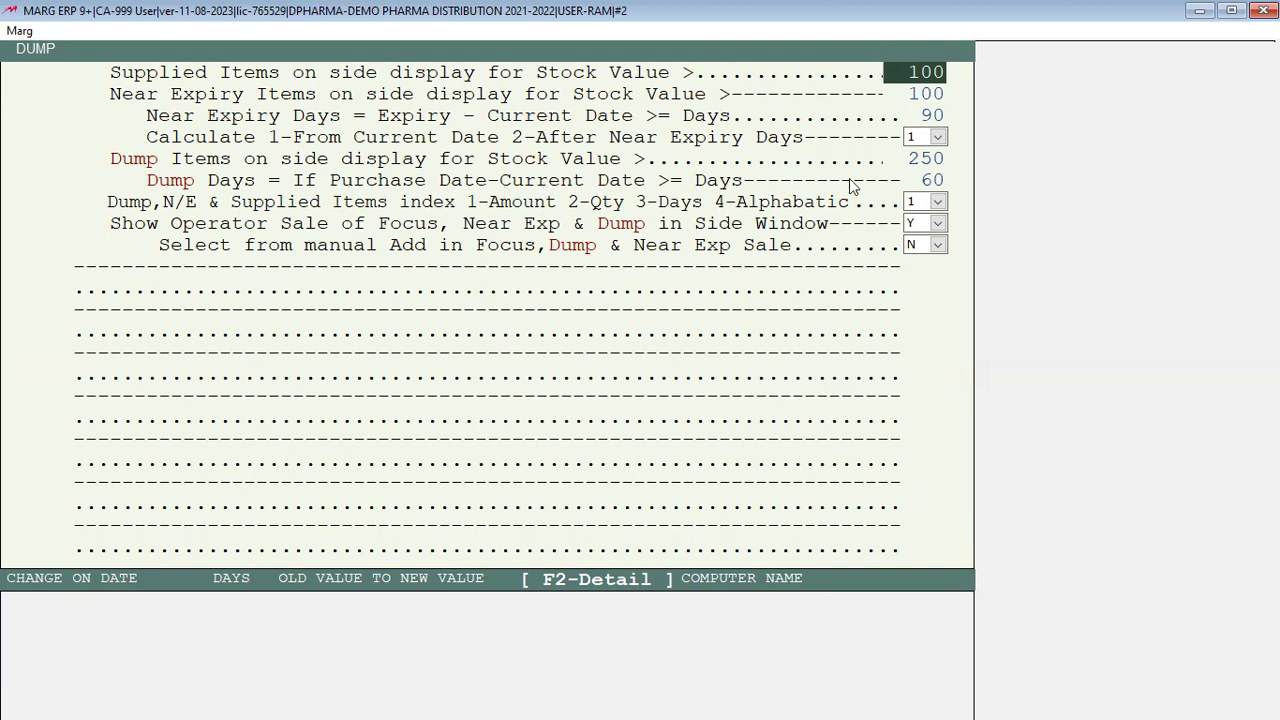
{"action": "left_click", "coordinate": [932, 180]}
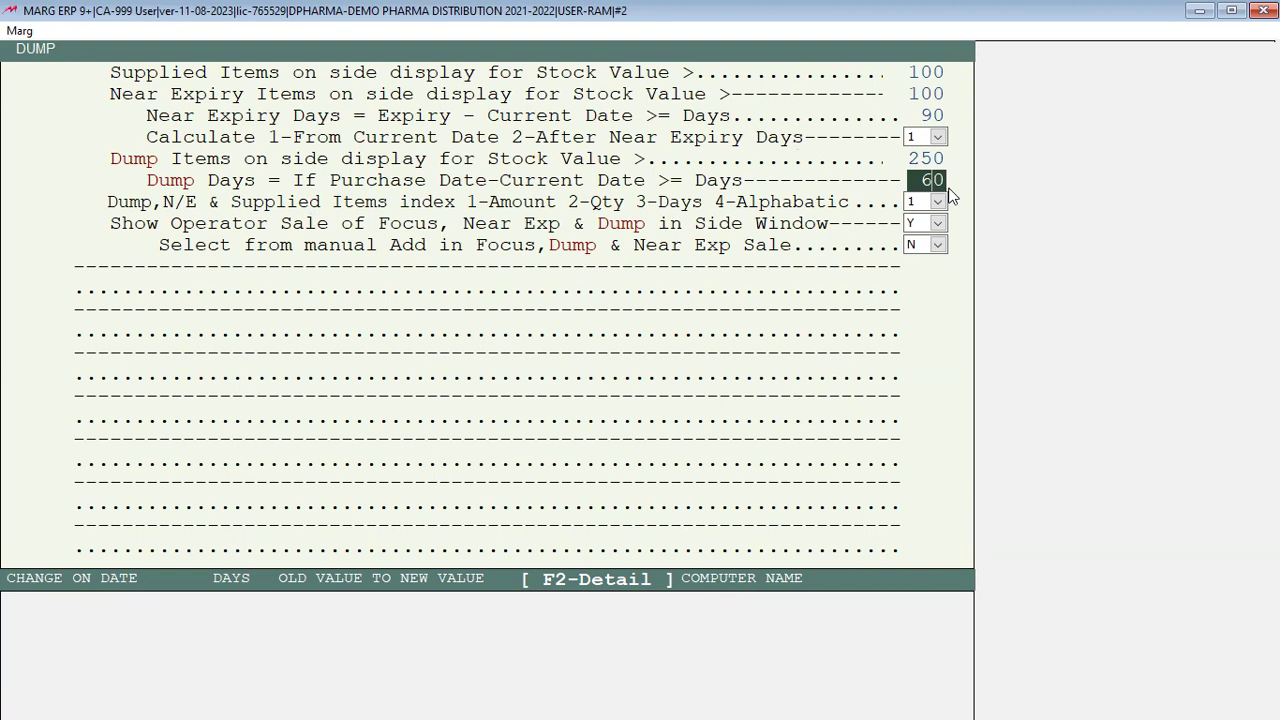
Step: Save the settings changes and exit the Control Room
{"action": "key", "text": "Escape"}
{"action": "key", "text": "Escape"}
{"action": "key", "text": "Right"}
{"action": "key", "text": "Return"}
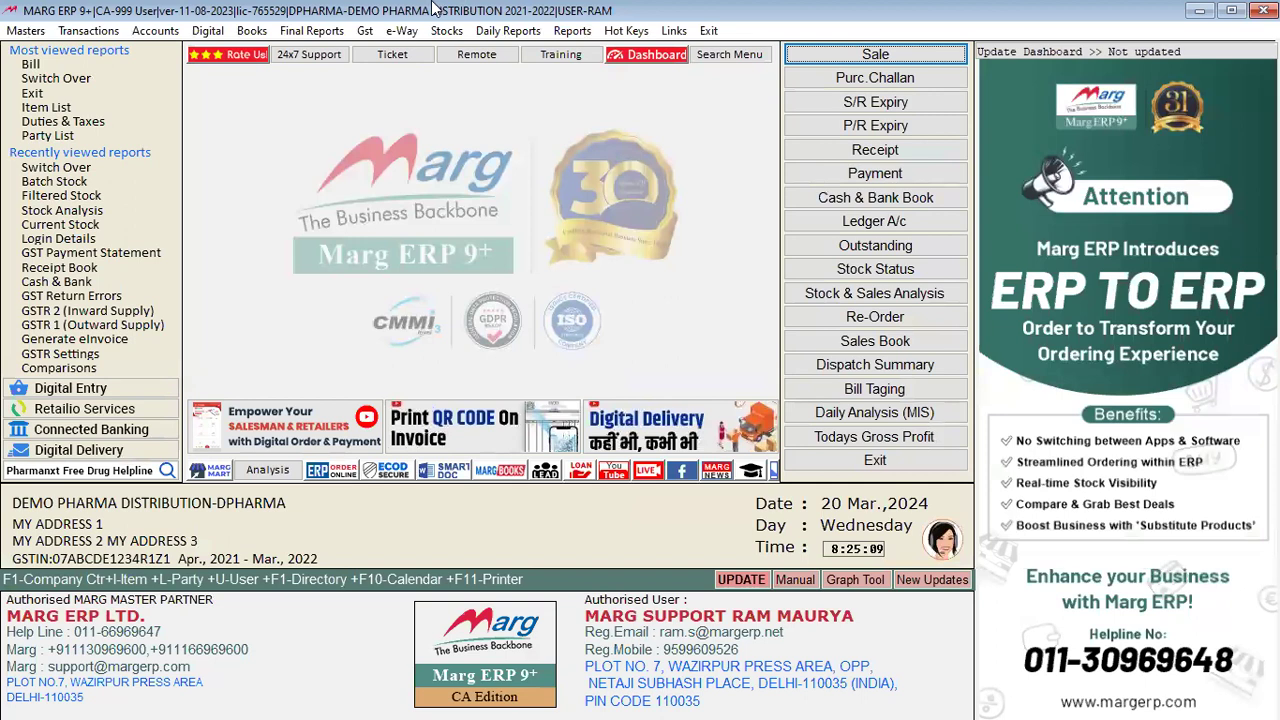
Step: Run Dump Stock for all companies as on 31-03-2022, keeping 1 Batch Dump over 60 days
{"action": "left_click", "coordinate": [450, 32]}
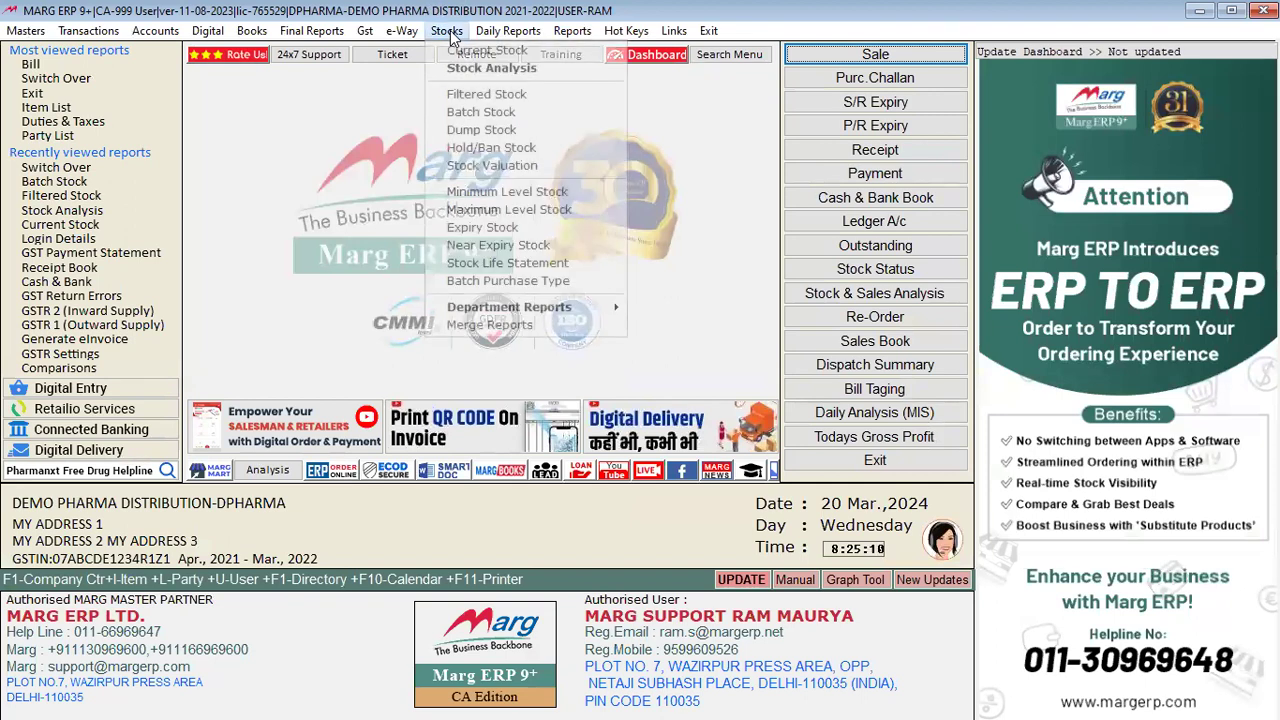
{"action": "left_click", "coordinate": [501, 130]}
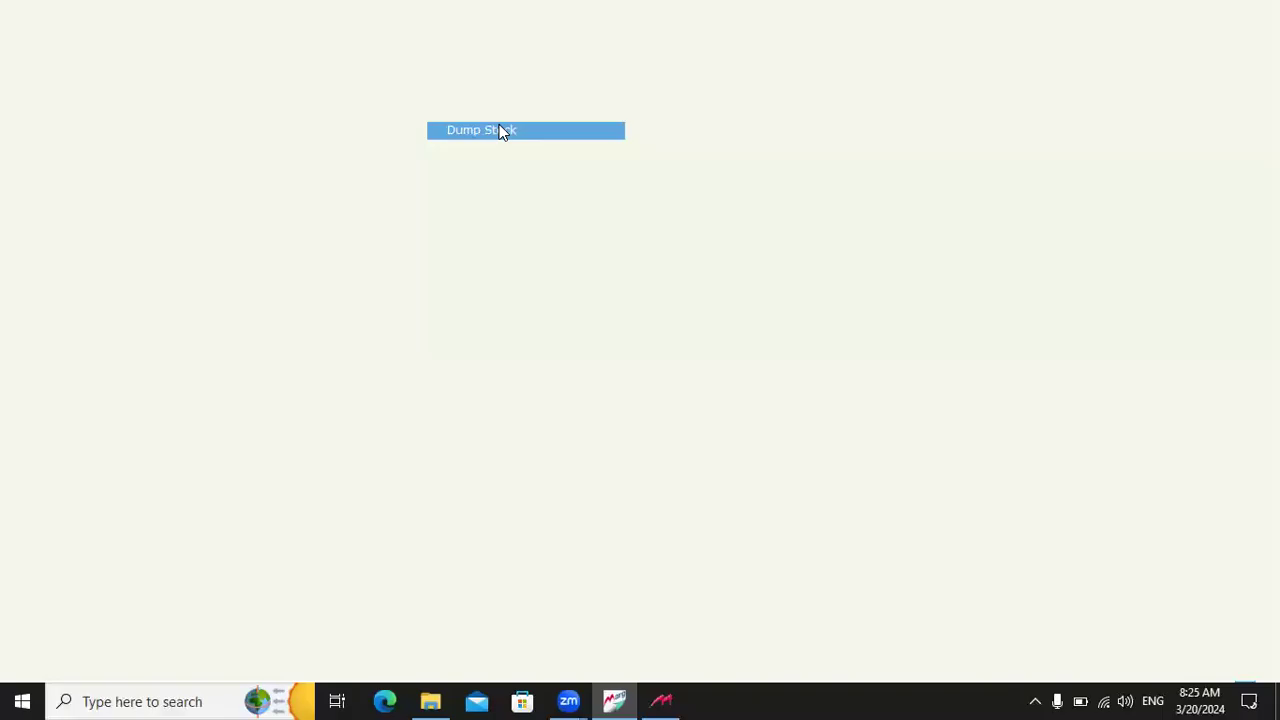
{"action": "key", "text": "y"}
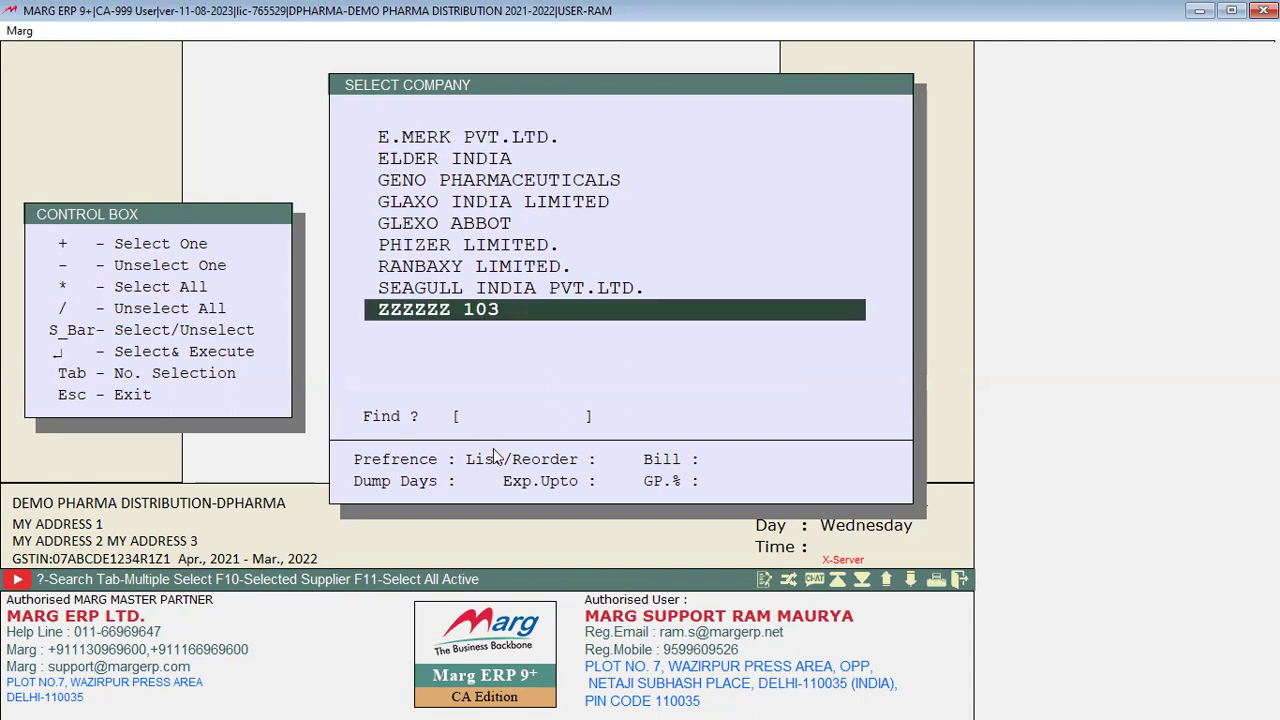
{"action": "key", "text": "asterisk"}
{"action": "key", "text": "Return"}
{"action": "key", "text": "Return"}
{"action": "key", "text": "Return"}
{"action": "key", "text": "Return"}
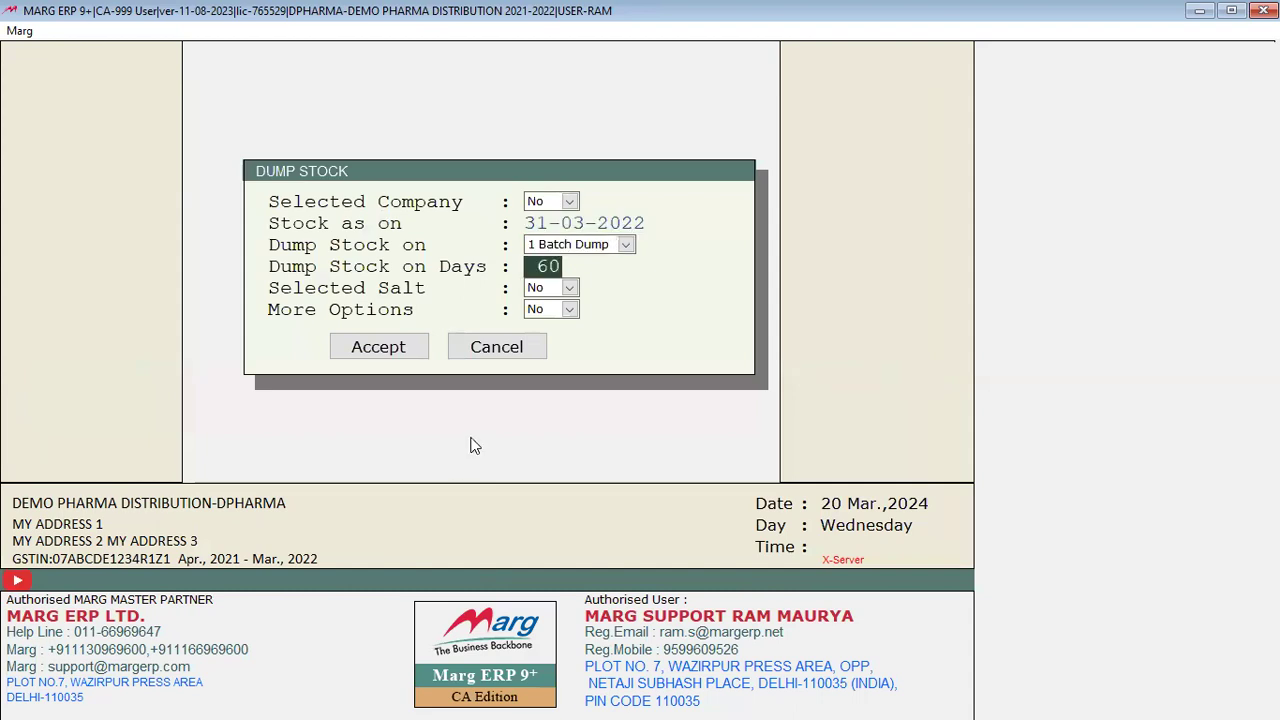
{"action": "left_click", "coordinate": [542, 246]}
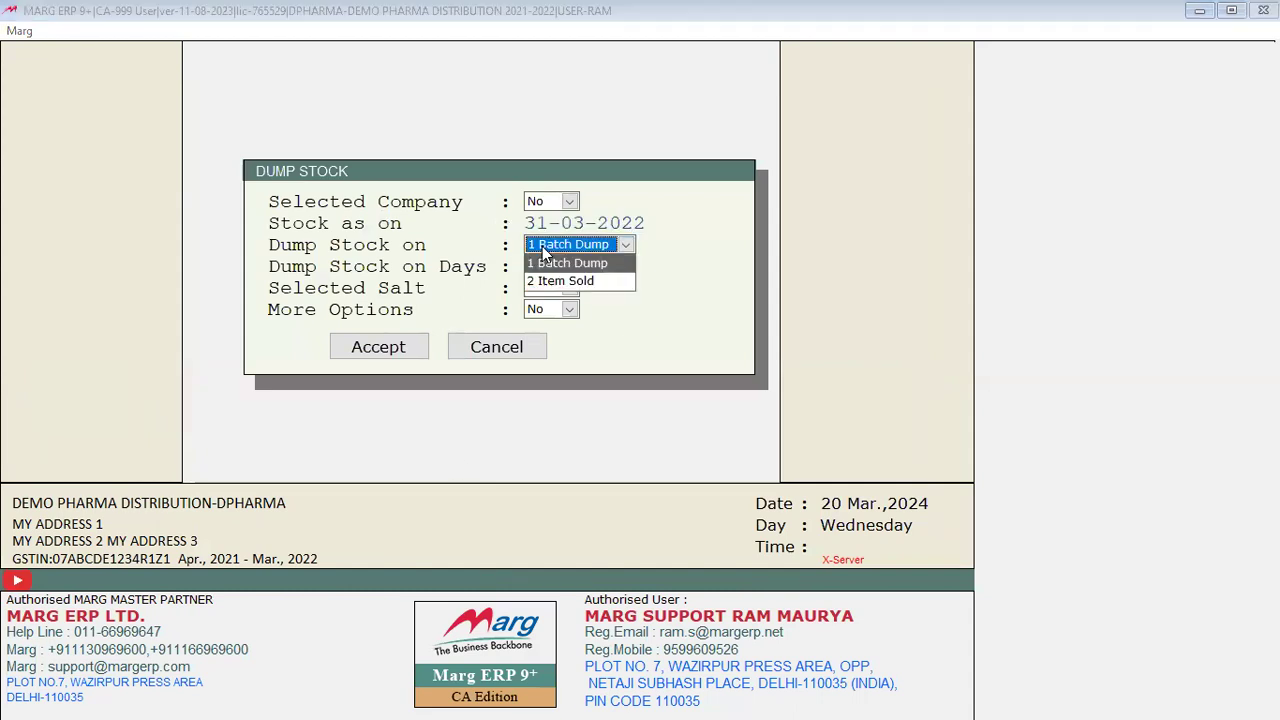
{"action": "key", "text": "Return"}
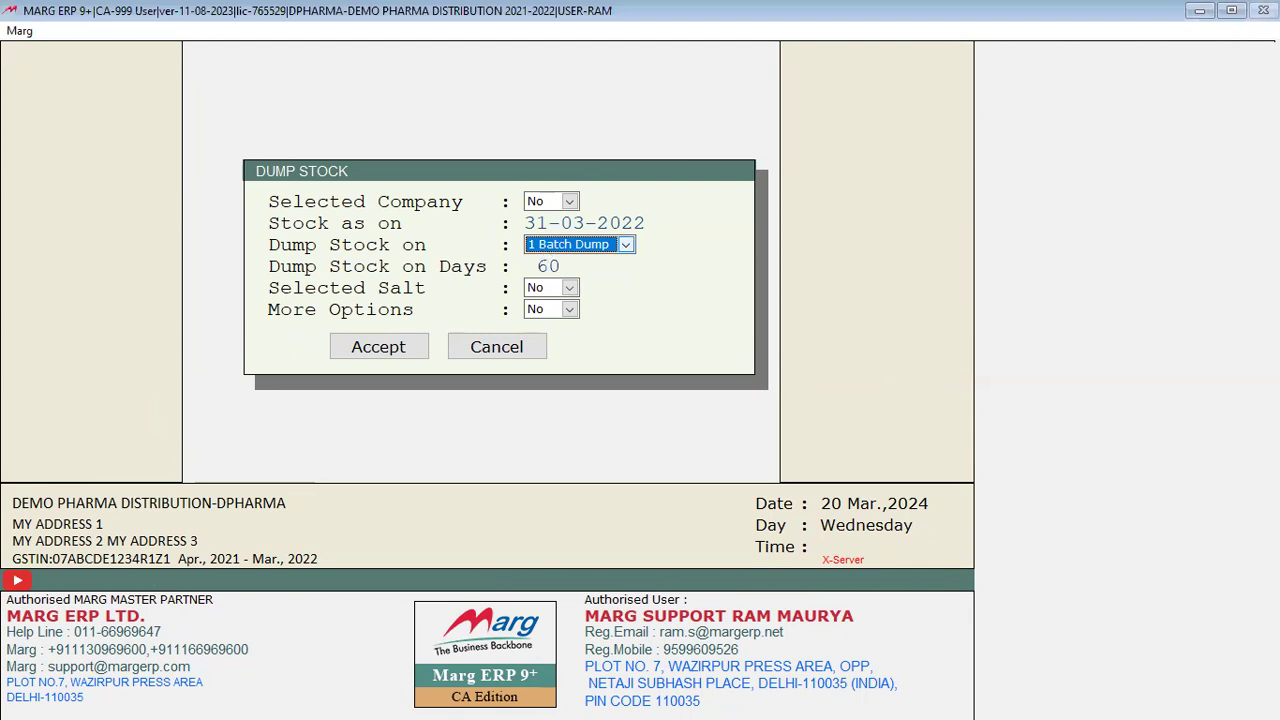
{"action": "key", "text": "Return"}
{"action": "key", "text": "Return"}
{"action": "key", "text": "Return"}
{"action": "key", "text": "Return"}
{"action": "key", "text": "Return"}
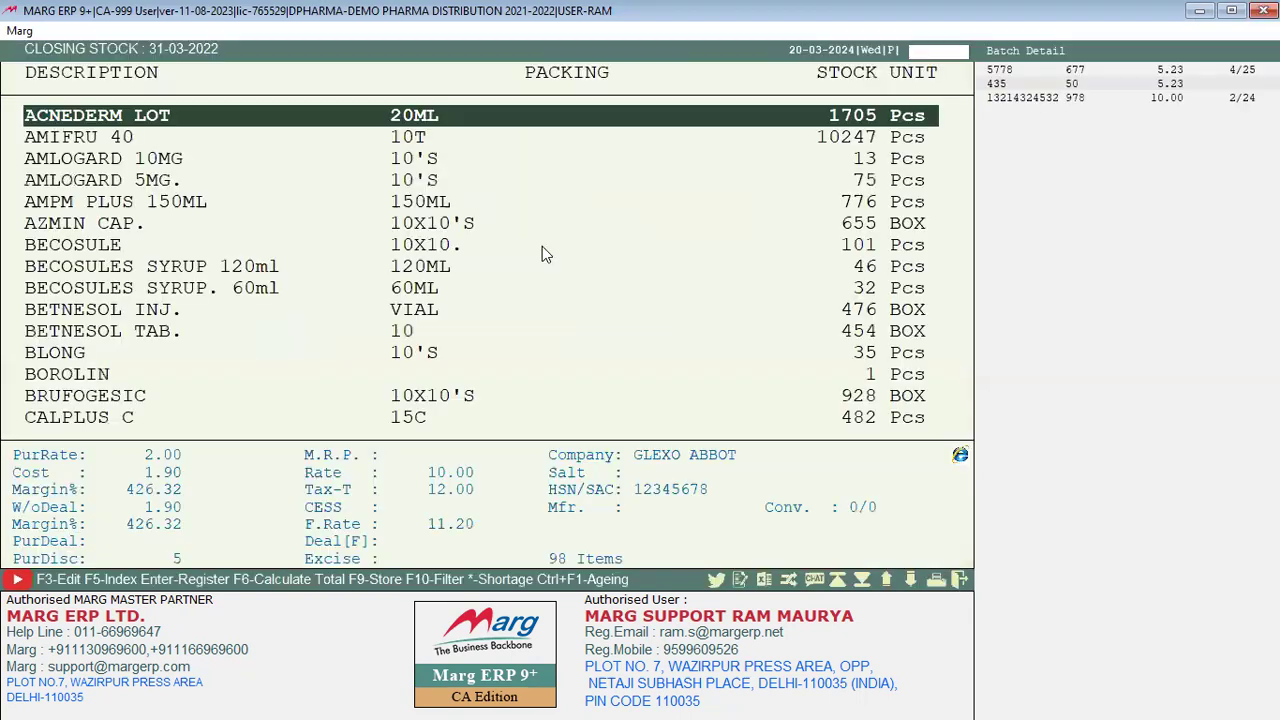
Step: Browse the dump stock list and view the FASIGYN TABS 500 stock register
{"action": "key", "text": "Down"}
{"action": "key", "text": "Down"}
{"action": "key", "text": "Down"}
{"action": "key", "text": "Down"}
{"action": "key", "text": "Down"}
{"action": "key", "text": "Down"}
{"action": "key", "text": "Down"}
{"action": "key", "text": "Down"}
{"action": "key", "text": "Down"}
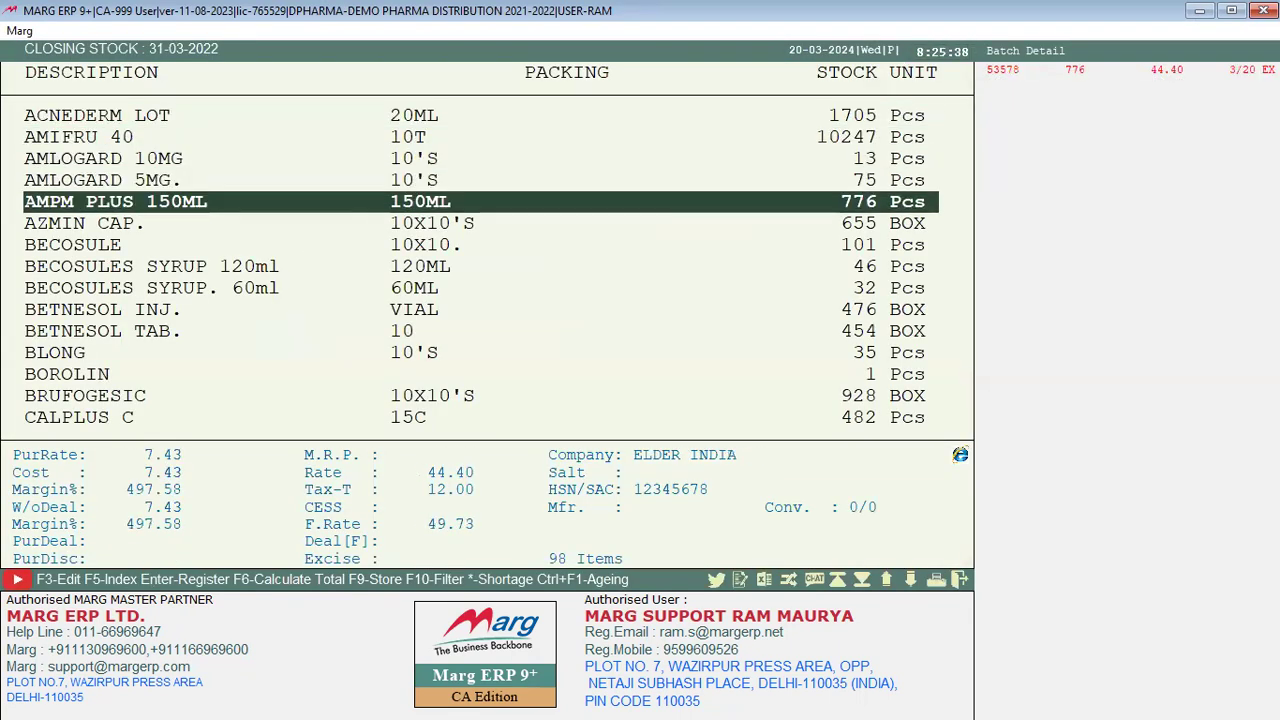
{"action": "key", "text": "Down"}
{"action": "key", "text": "Down"}
{"action": "key", "text": "Down"}
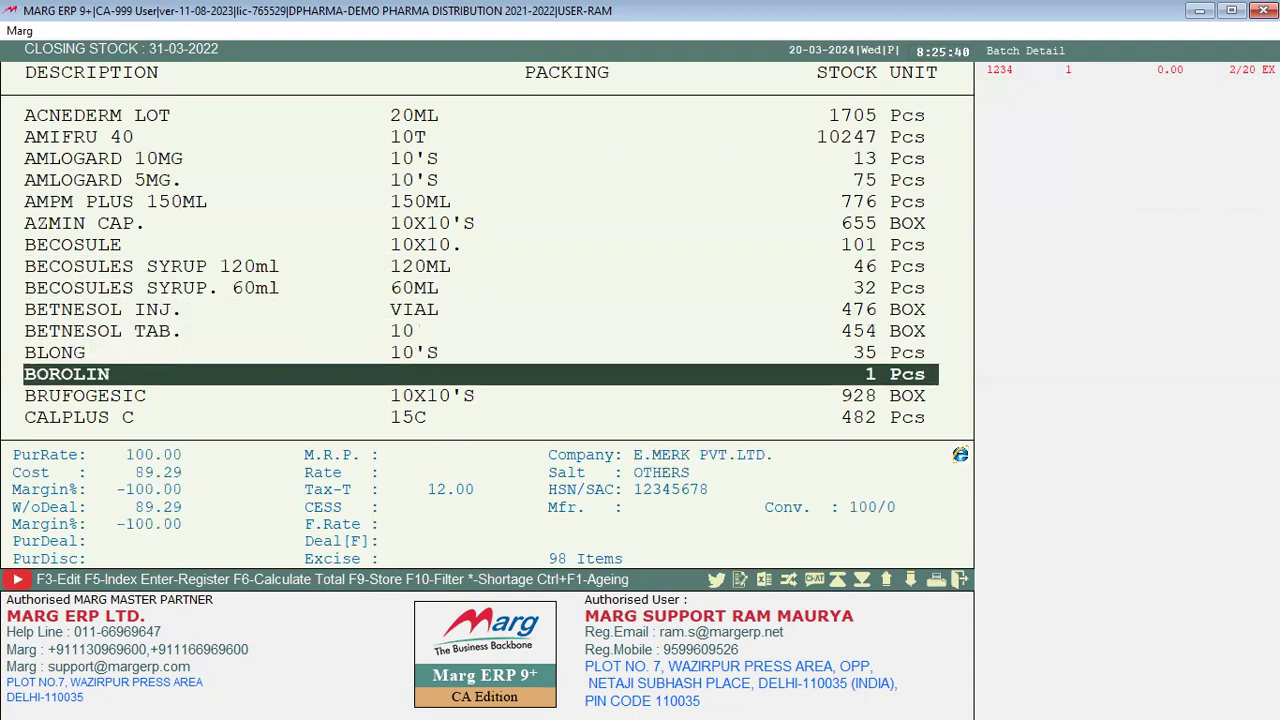
{"action": "key", "text": "Down"}
{"action": "key", "text": "Down"}
{"action": "key", "text": "Down"}
{"action": "key", "text": "Down"}
{"action": "key", "text": "Down"}
{"action": "key", "text": "Down"}
{"action": "key", "text": "Down"}
{"action": "key", "text": "Down"}
{"action": "key", "text": "Down"}
{"action": "key", "text": "Down"}
{"action": "key", "text": "Down"}
{"action": "key", "text": "Down"}
{"action": "key", "text": "Down"}
{"action": "key", "text": "Down"}
{"action": "key", "text": "Down"}
{"action": "key", "text": "Down"}
{"action": "key", "text": "Down"}
{"action": "key", "text": "Down"}
{"action": "key", "text": "Down"}
{"action": "key", "text": "Down"}
{"action": "key", "text": "Down"}
{"action": "key", "text": "Down"}
{"action": "key", "text": "Down"}
{"action": "key", "text": "Down"}
{"action": "key", "text": "Down"}
{"action": "key", "text": "Down"}
{"action": "key", "text": "Down"}
{"action": "key", "text": "Down"}
{"action": "key", "text": "Down"}
{"action": "key", "text": "Down"}
{"action": "key", "text": "Down"}
{"action": "key", "text": "Down"}
{"action": "key", "text": "Down"}
{"action": "key", "text": "Down"}
{"action": "key", "text": "Down"}
{"action": "key", "text": "Down"}
{"action": "key", "text": "Down"}
{"action": "key", "text": "Down"}
{"action": "key", "text": "Down"}
{"action": "key", "text": "Down"}
{"action": "key", "text": "Up"}
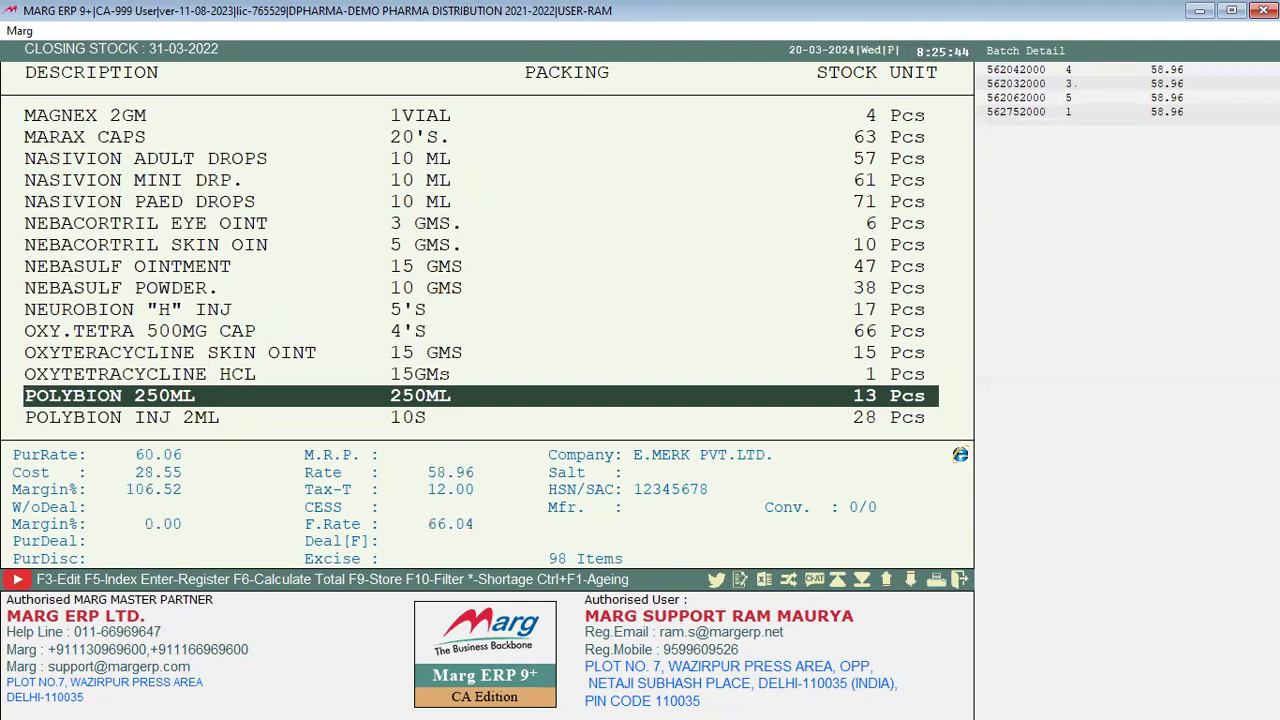
{"action": "key", "text": "Up"}
{"action": "key", "text": "Up"}
{"action": "key", "text": "Up"}
{"action": "key", "text": "Up"}
{"action": "key", "text": "Up"}
{"action": "key", "text": "Up"}
{"action": "key", "text": "Up"}
{"action": "key", "text": "Up"}
{"action": "key", "text": "Up"}
{"action": "key", "text": "Up"}
{"action": "key", "text": "Up"}
{"action": "key", "text": "Up"}
{"action": "key", "text": "Up"}
{"action": "key", "text": "Up"}
{"action": "key", "text": "Up"}
{"action": "key", "text": "Up"}
{"action": "key", "text": "Up"}
{"action": "key", "text": "Up"}
{"action": "key", "text": "Up"}
{"action": "key", "text": "Up"}
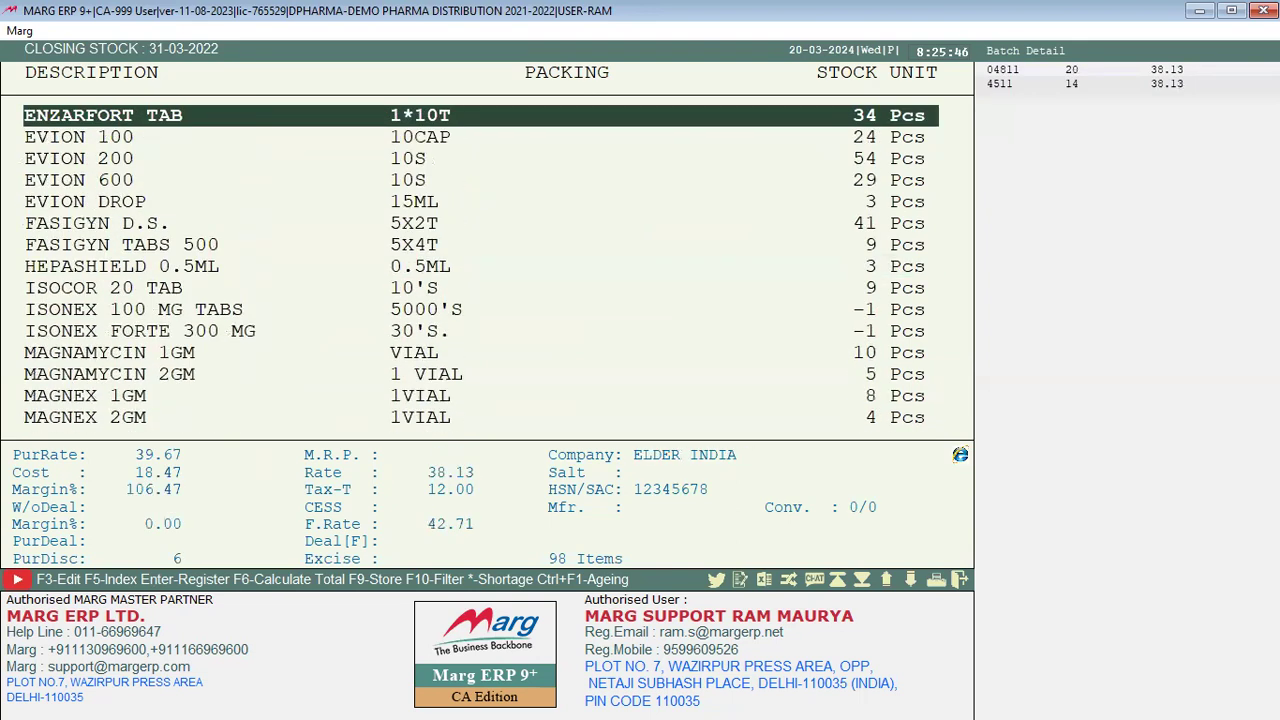
{"action": "key", "text": "Down"}
{"action": "key", "text": "Down"}
{"action": "key", "text": "Down"}
{"action": "key", "text": "Down"}
{"action": "key", "text": "Down"}
{"action": "key", "text": "Down"}
{"action": "key", "text": "Down"}
{"action": "key", "text": "Down"}
{"action": "key", "text": "Down"}
{"action": "key", "text": "Down"}
{"action": "key", "text": "Down"}
{"action": "key", "text": "Down"}
{"action": "key", "text": "Up"}
{"action": "key", "text": "Up"}
{"action": "key", "text": "Up"}
{"action": "key", "text": "Up"}
{"action": "key", "text": "Up"}
{"action": "key", "text": "Up"}
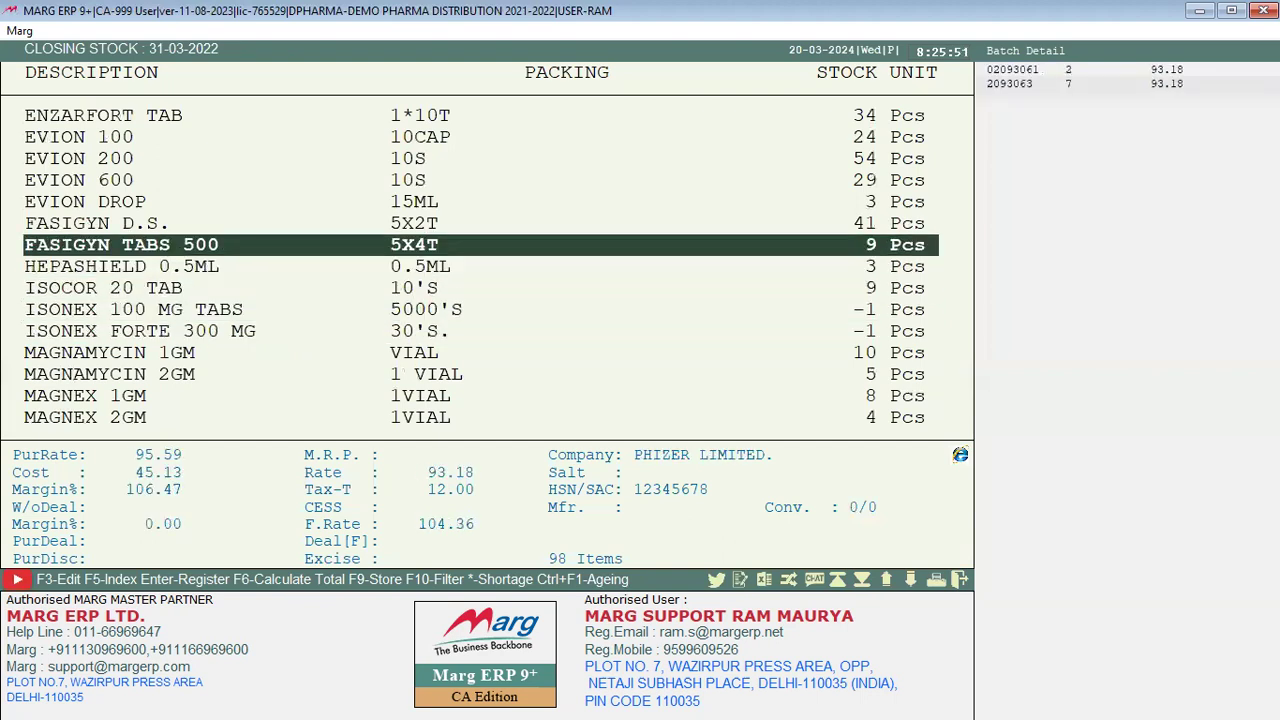
{"action": "key", "text": "Return"}
{"action": "key", "text": "Return"}
{"action": "key", "text": "Return"}
{"action": "key", "text": "Return"}
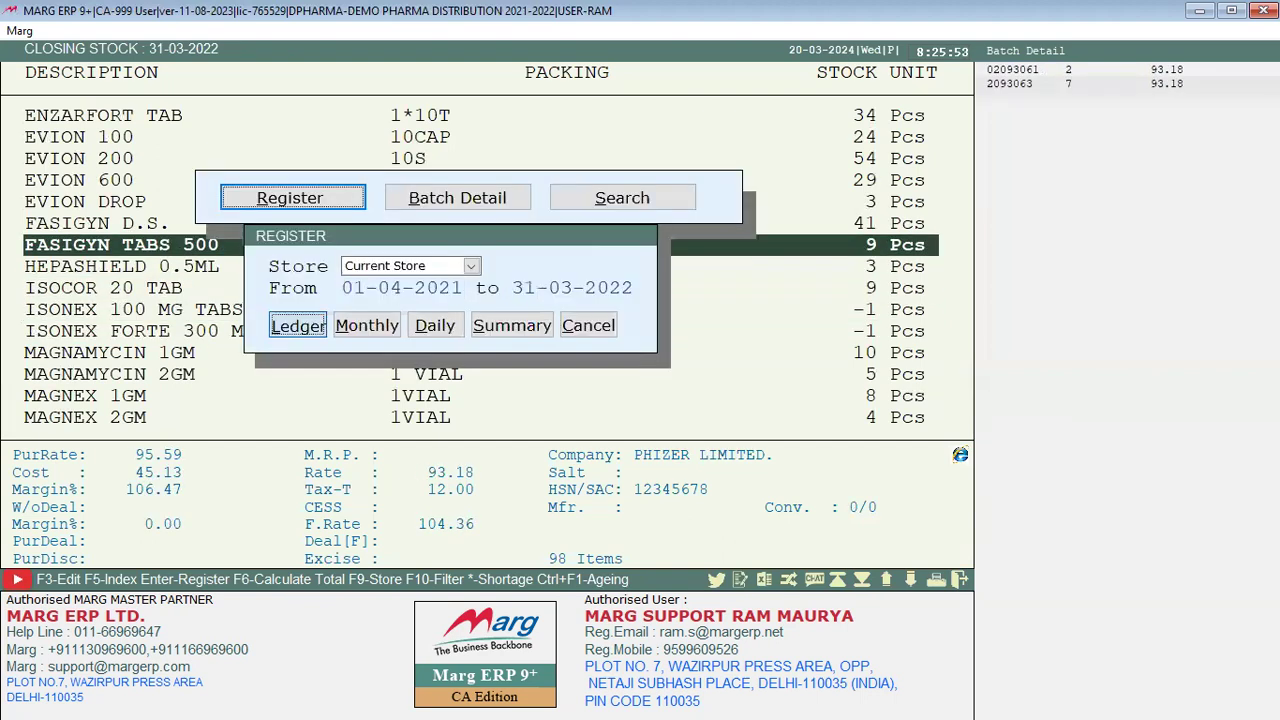
{"action": "key", "text": "Return"}
{"action": "key", "text": "Escape"}
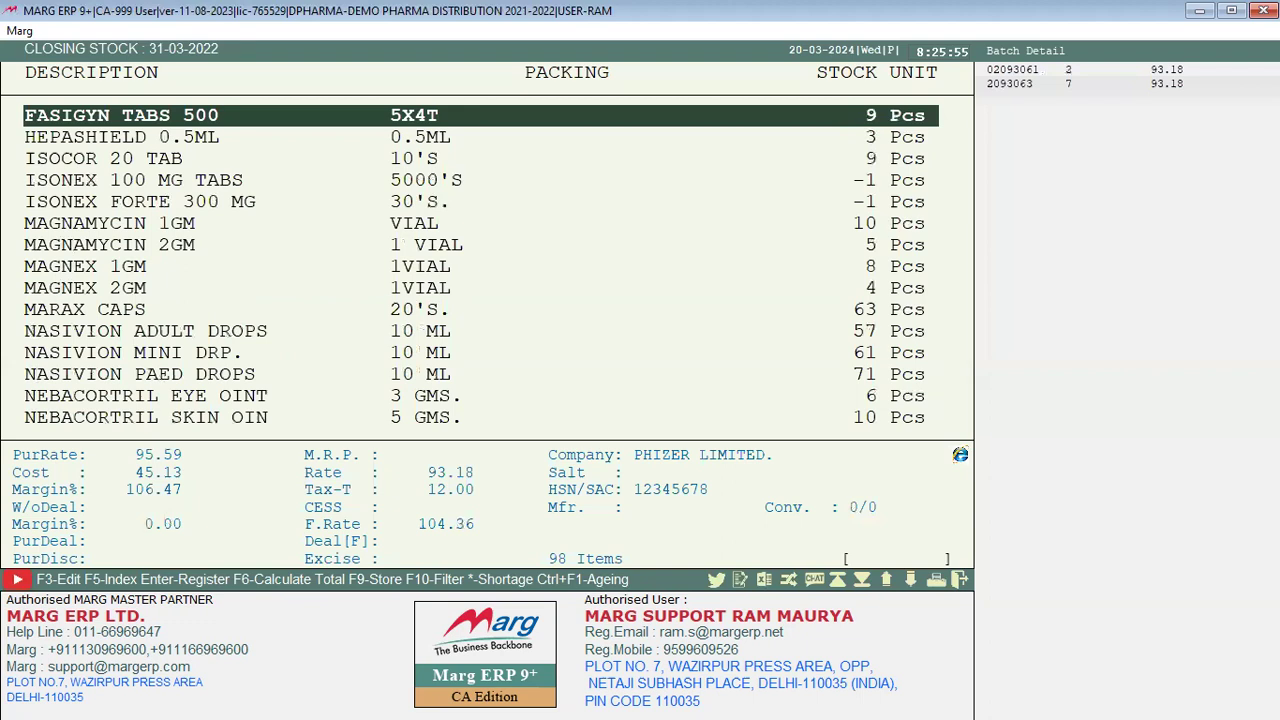
Step: Look over EVION 200, FASIGYN D.S. and EVION DROP, then close the stock list
{"action": "key", "text": "Up"}
{"action": "key", "text": "Up"}
{"action": "key", "text": "Up"}
{"action": "key", "text": "Up"}
{"action": "key", "text": "Down"}
{"action": "key", "text": "Down"}
{"action": "key", "text": "Down"}
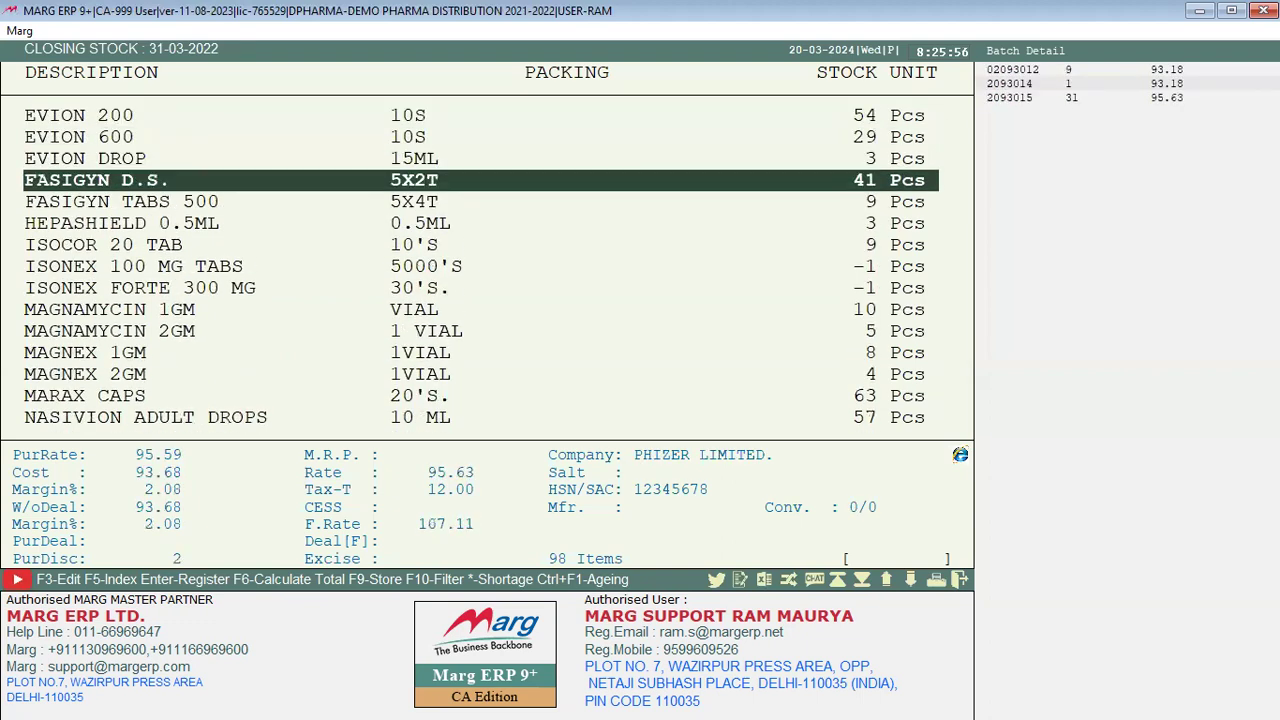
{"action": "key", "text": "Up"}
{"action": "key", "text": "Escape"}
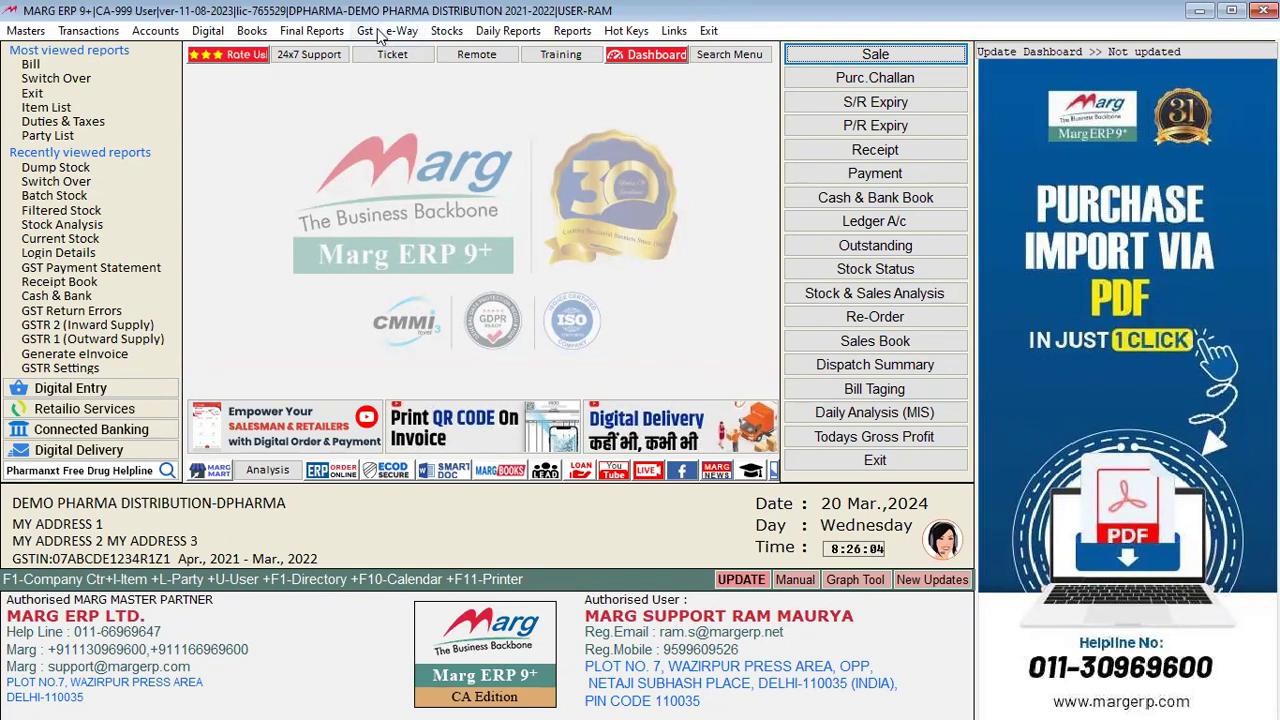
{"action": "left_click", "coordinate": [448, 34]}
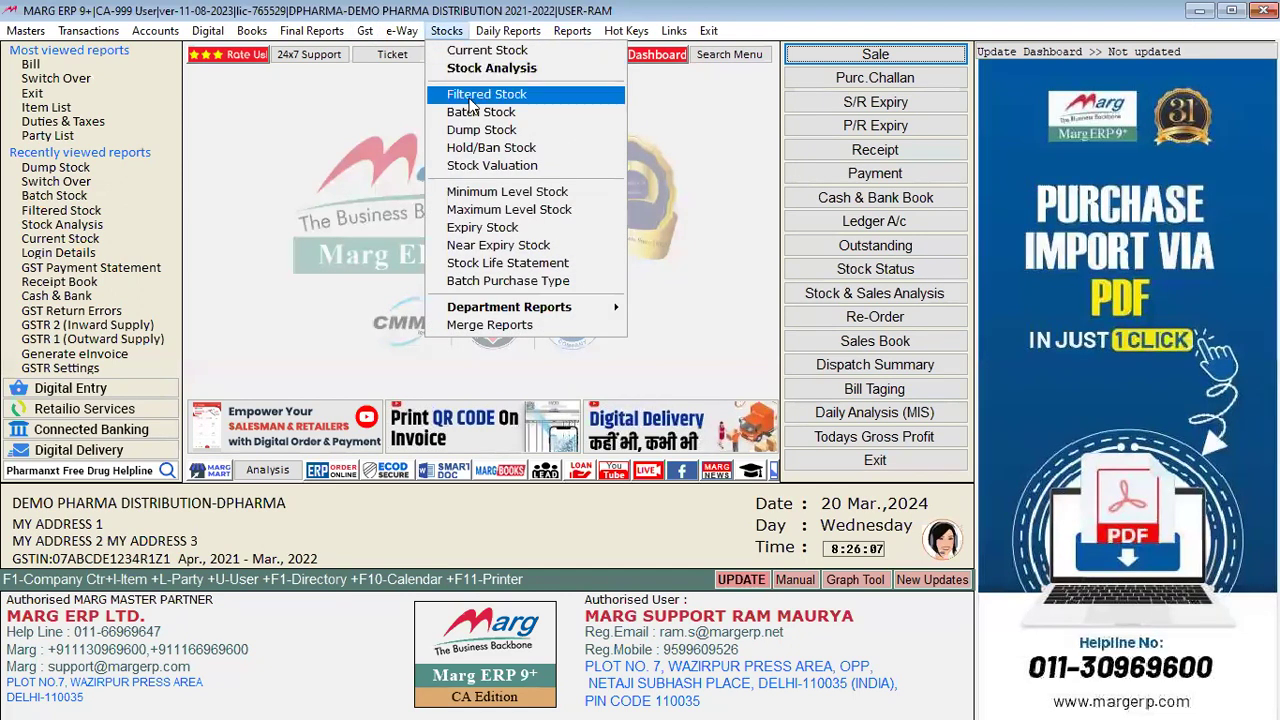
{"action": "left_click", "coordinate": [520, 149]}
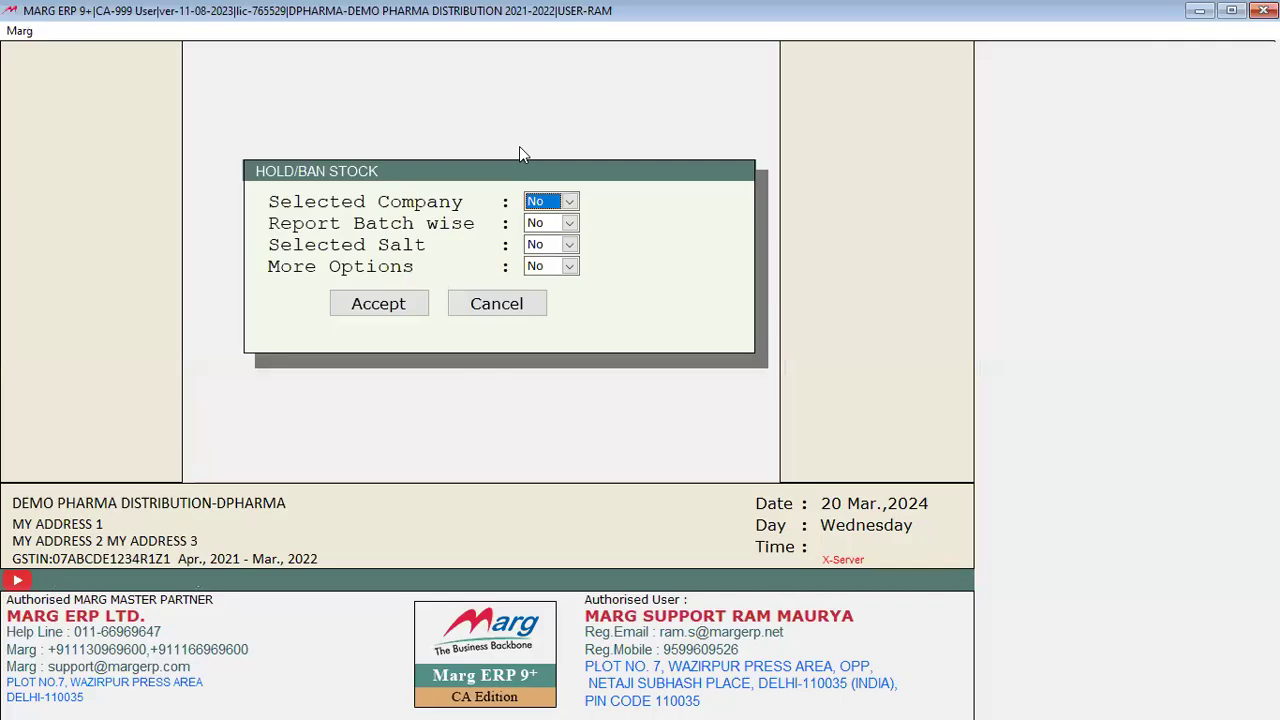
{"action": "key", "text": "Return"}
{"action": "key", "text": "Return"}
{"action": "key", "text": "Return"}
{"action": "key", "text": "Return"}
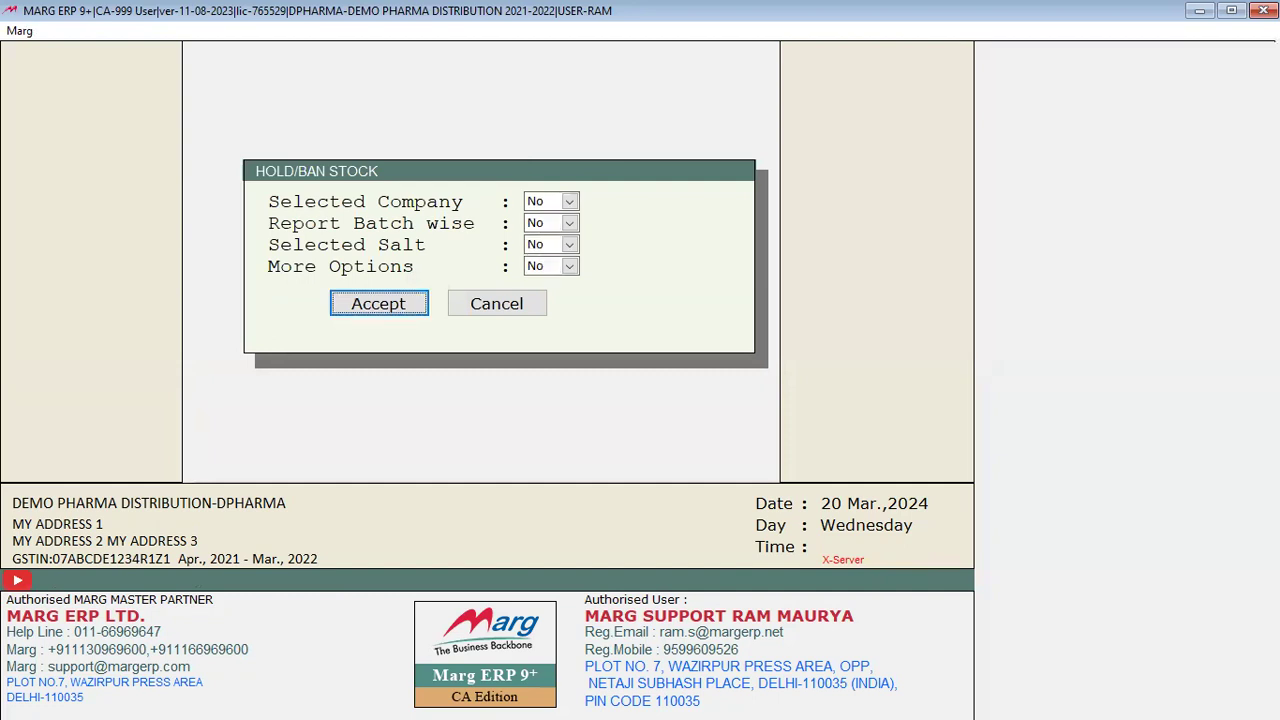
{"action": "key", "text": "Return"}
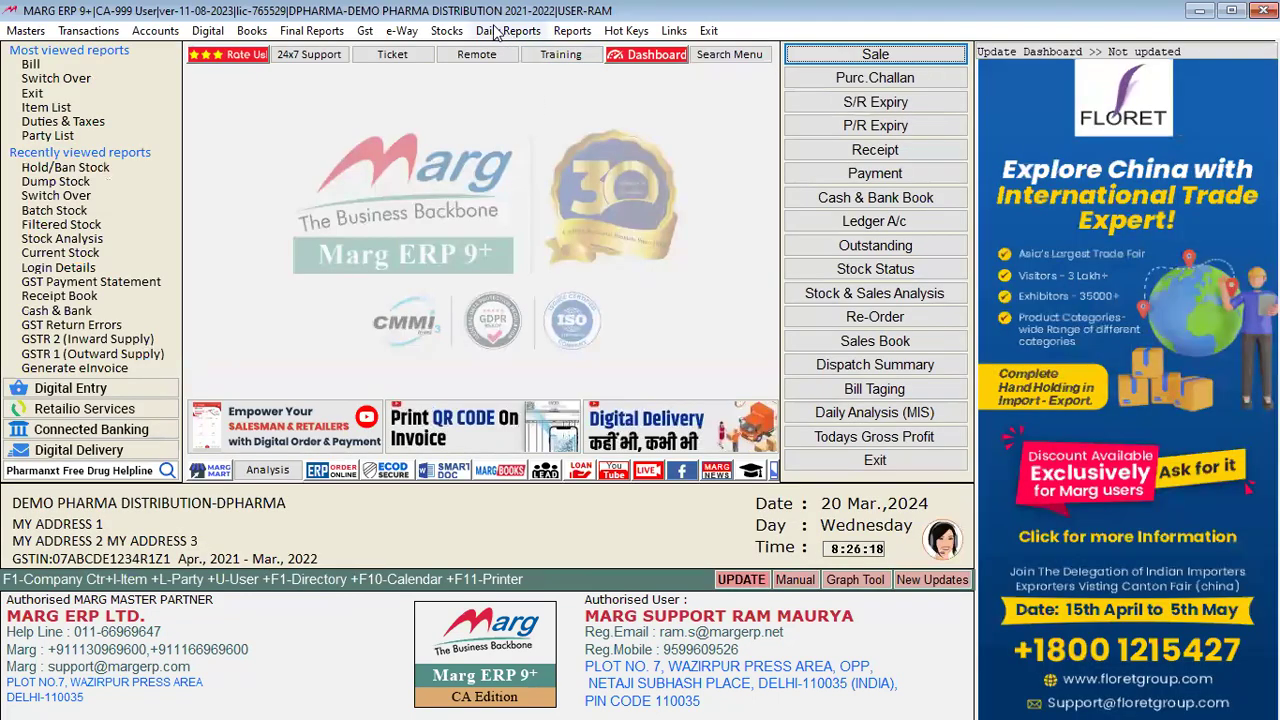
{"action": "left_click", "coordinate": [450, 35]}
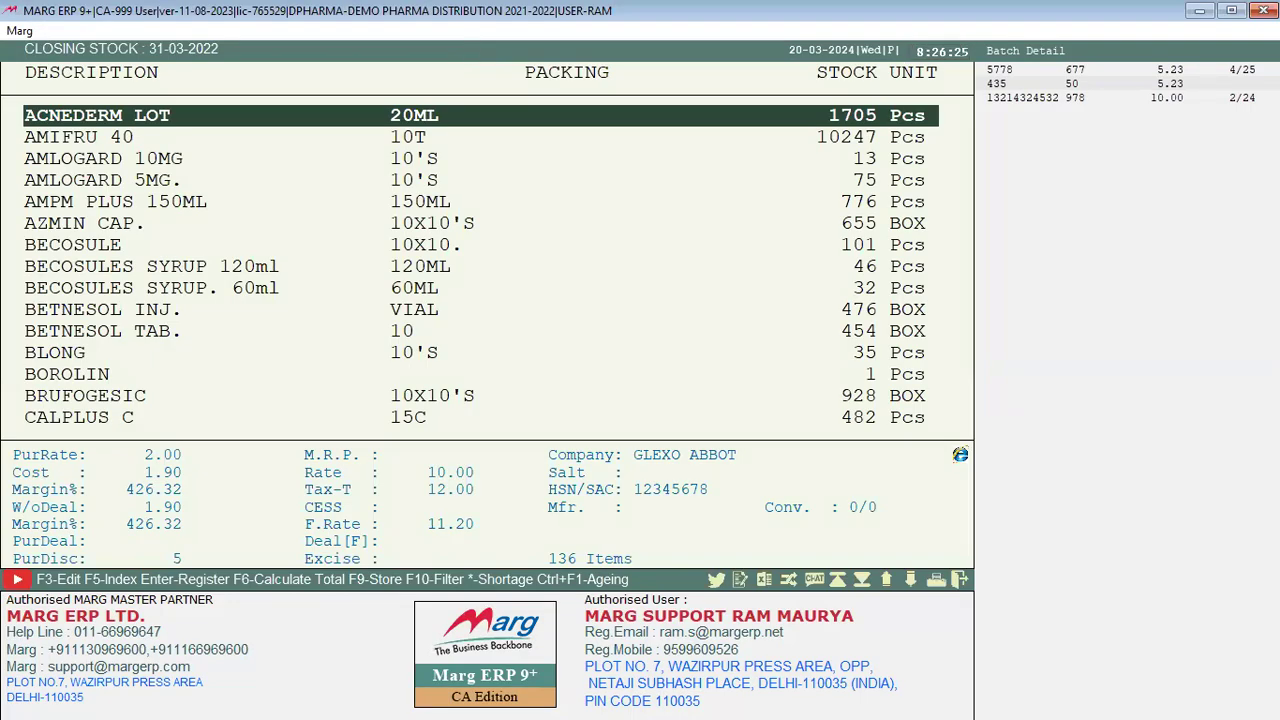
{"action": "key", "text": "F3"}
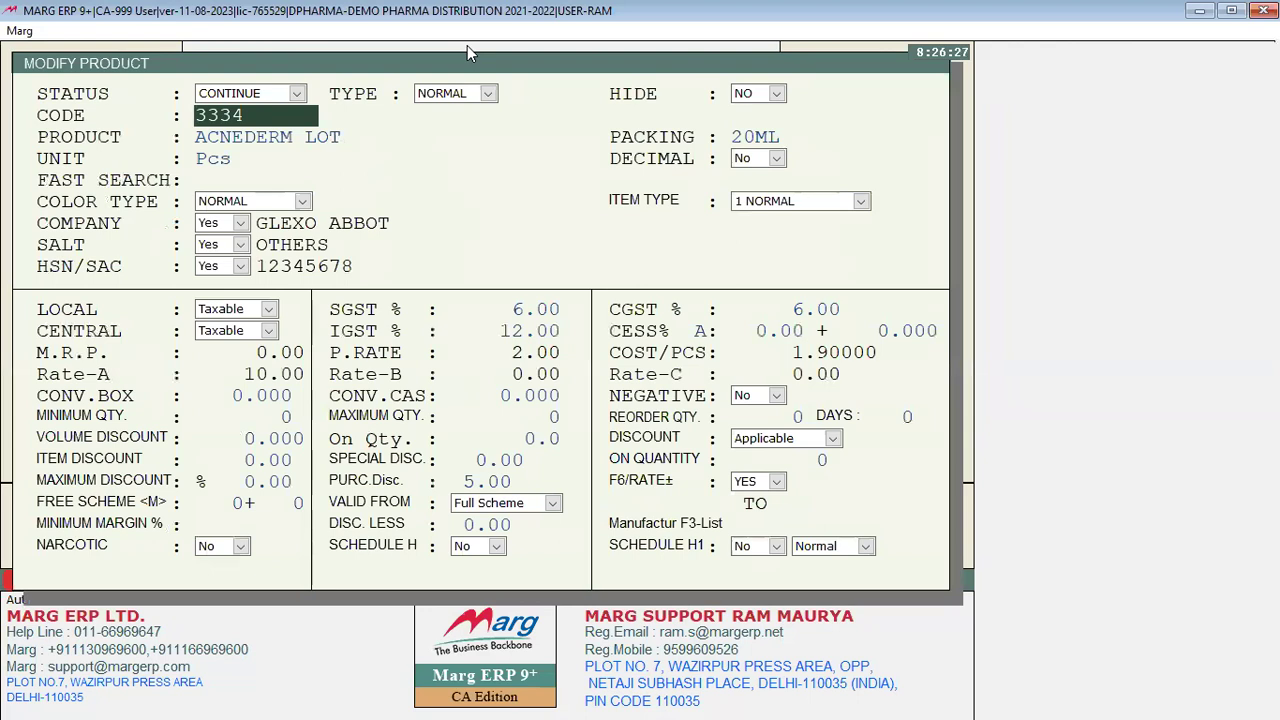
{"action": "left_click", "coordinate": [270, 93]}
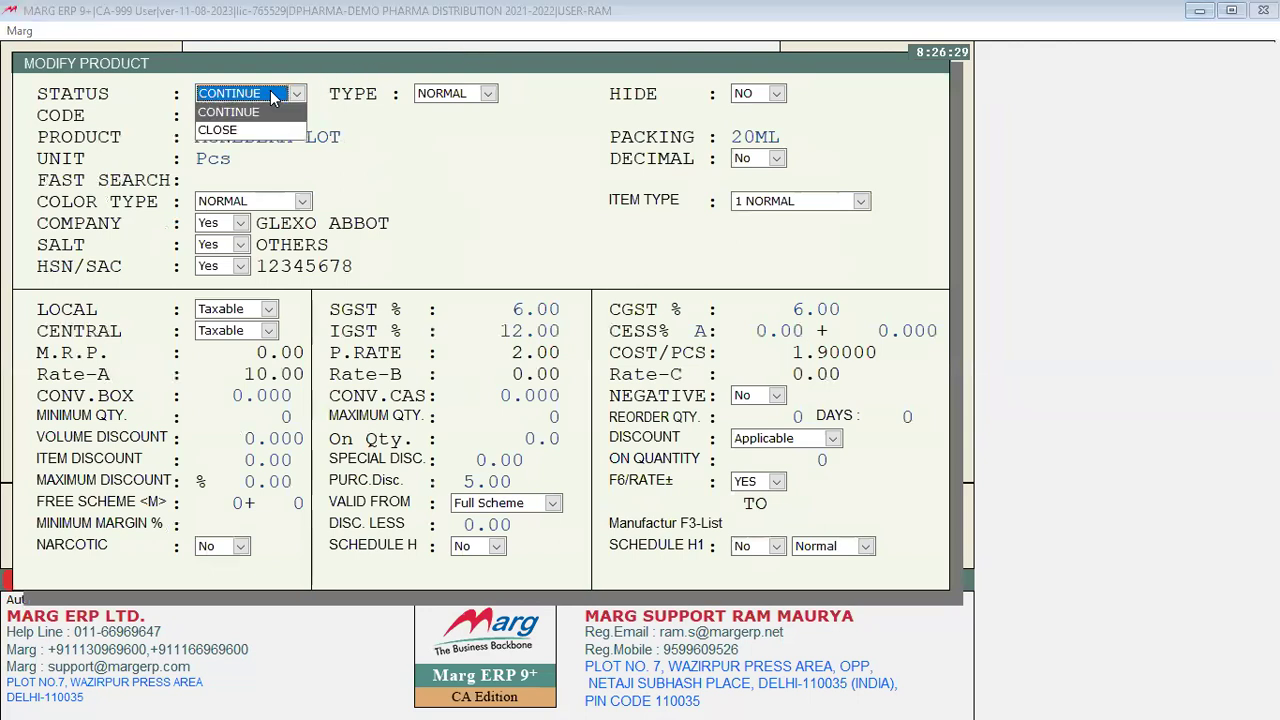
{"action": "key", "text": "Escape"}
{"action": "key", "text": "Right"}
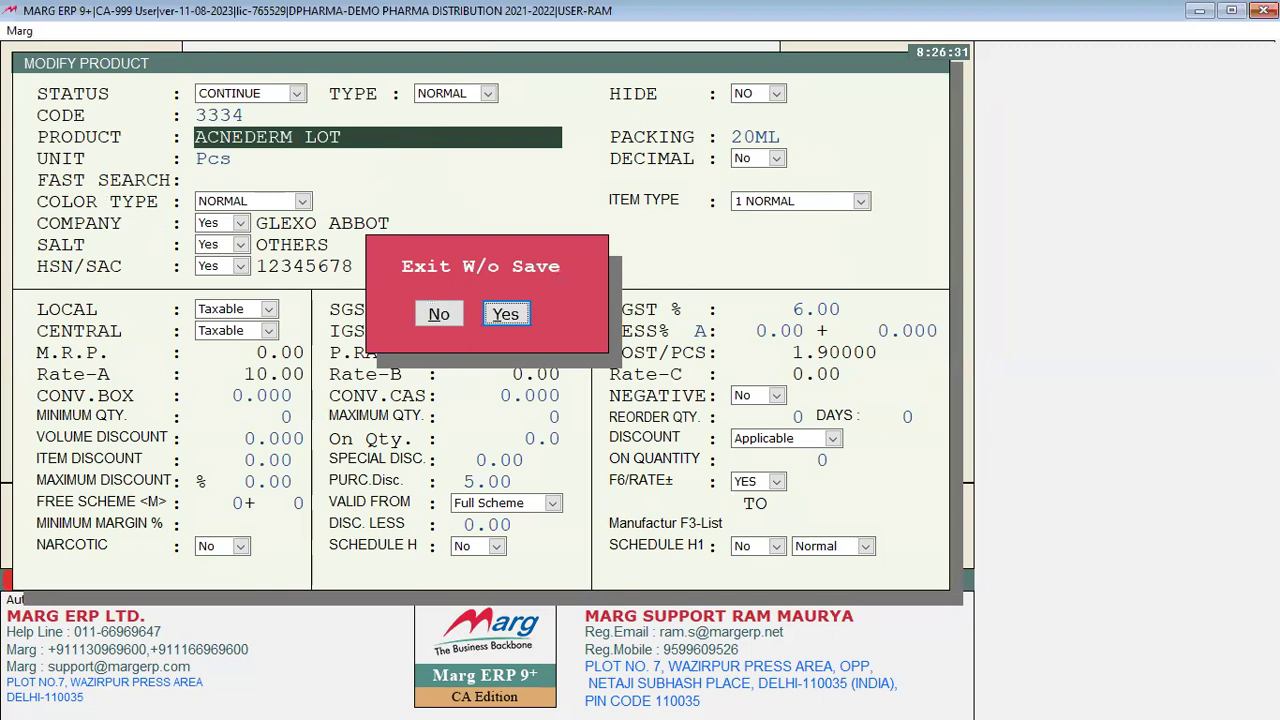
{"action": "key", "text": "Return"}
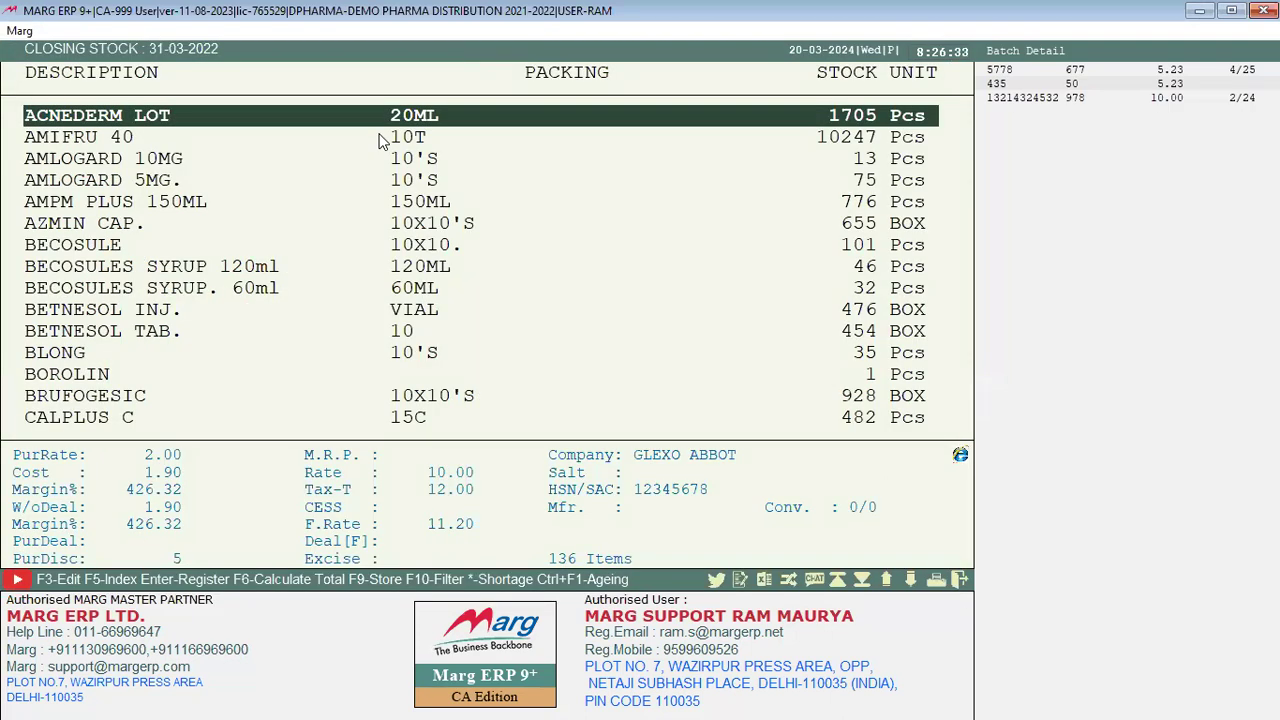
{"action": "key", "text": "Escape"}
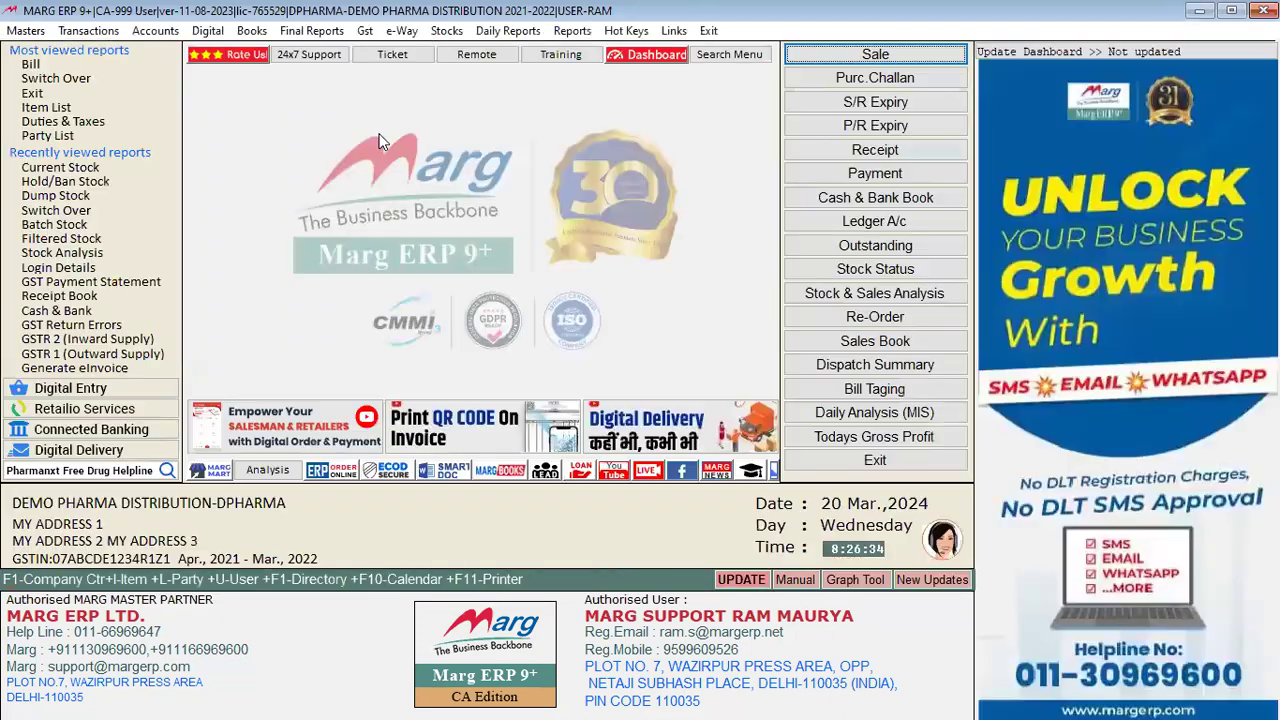
Step: Open Stock Valuation with Selected Company set to Yes and only RANBAXY LIMITED. marked
{"action": "left_click", "coordinate": [446, 31]}
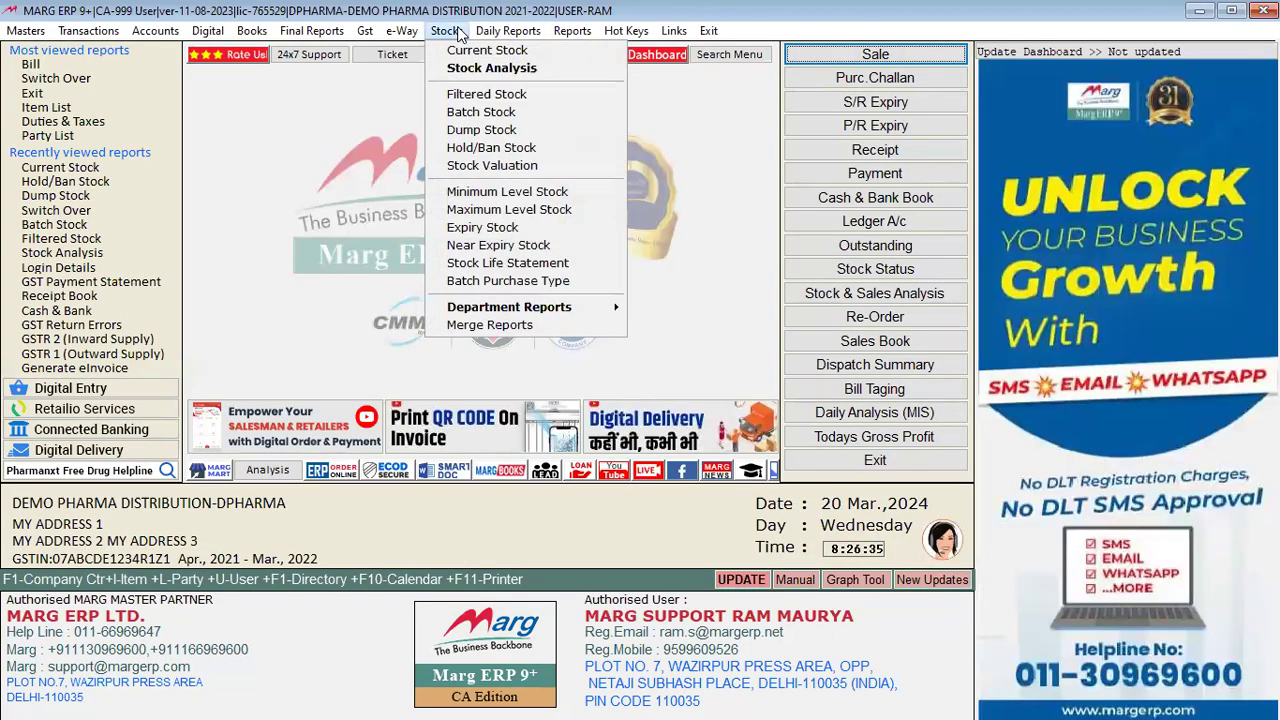
{"action": "left_click", "coordinate": [509, 172]}
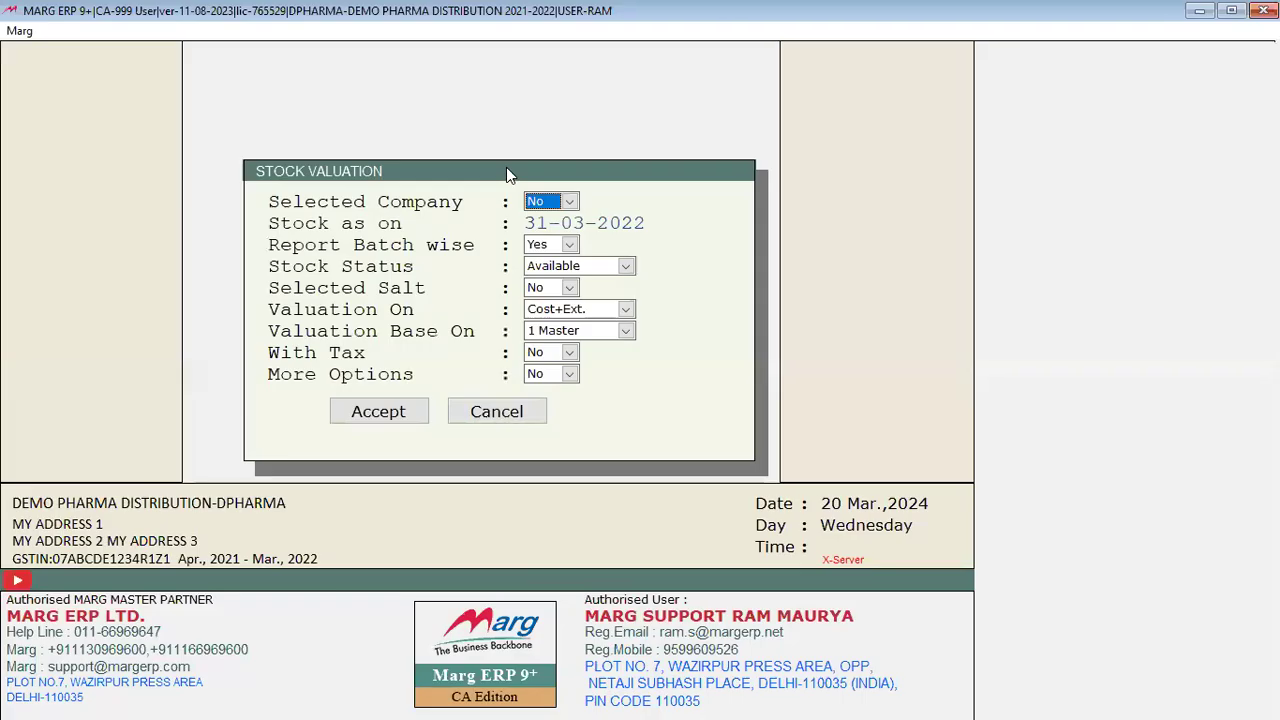
{"action": "key", "text": "space"}
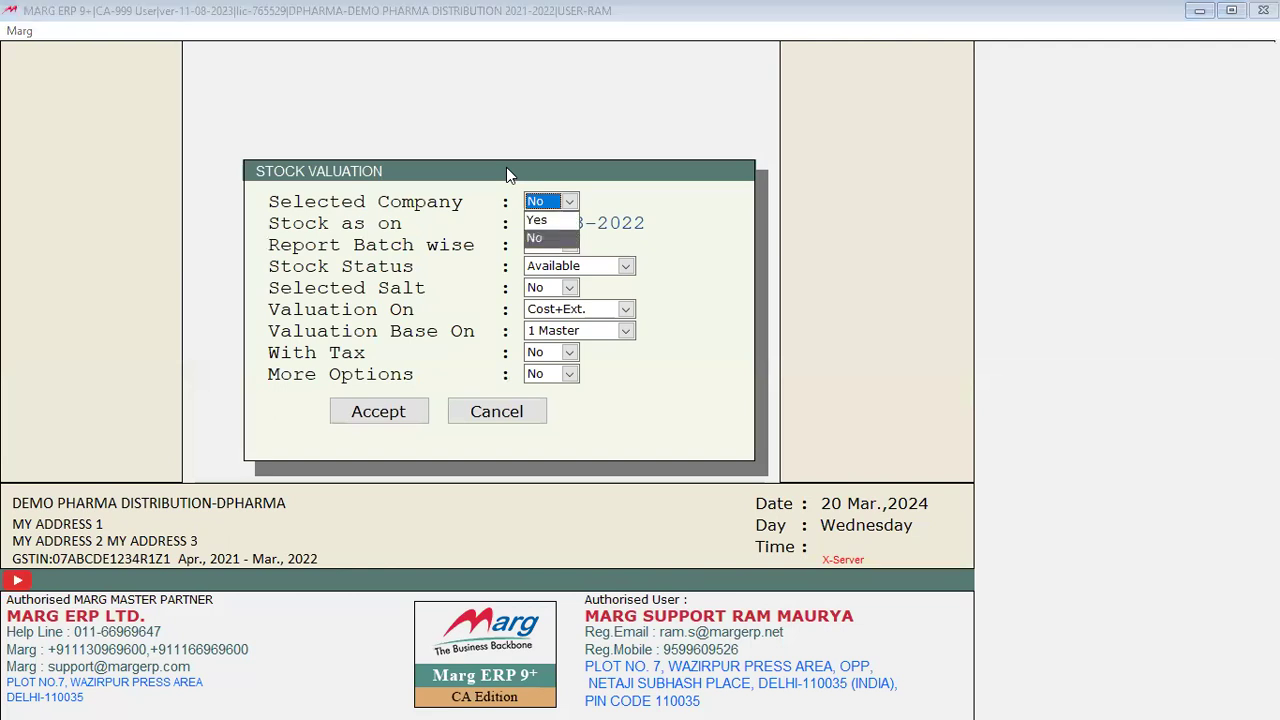
{"action": "key", "text": "Up"}
{"action": "key", "text": "Return"}
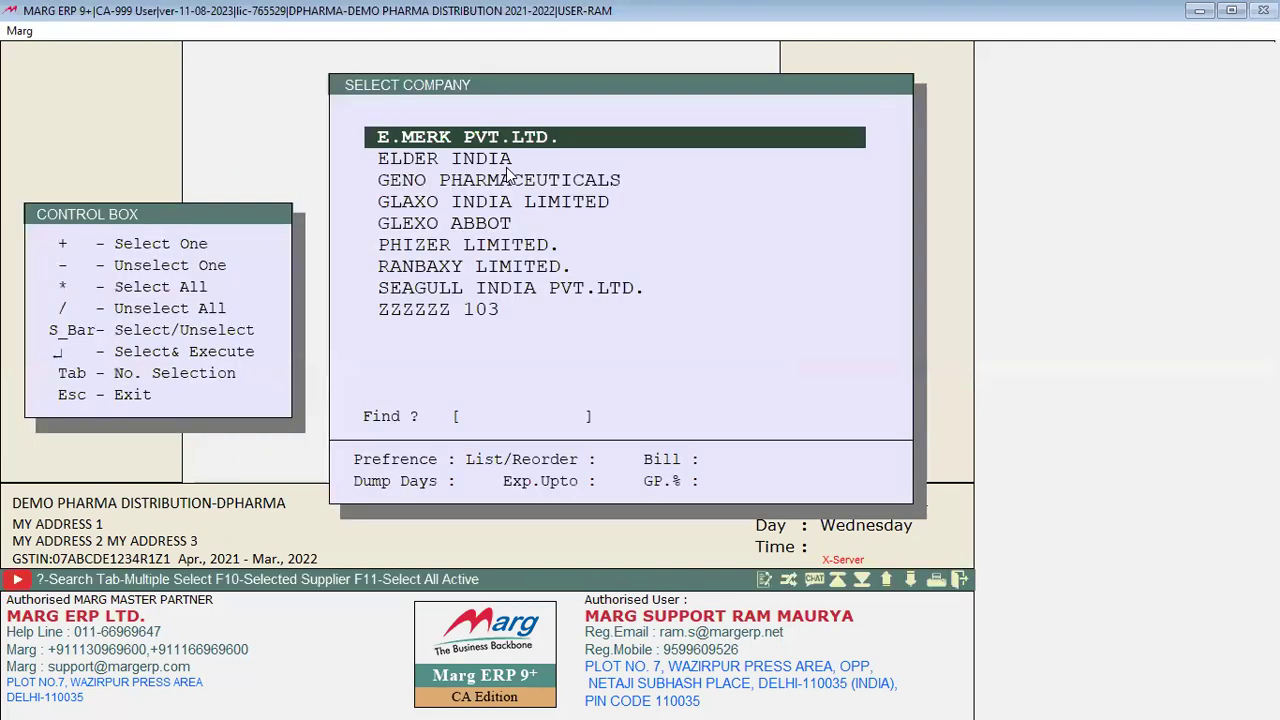
{"action": "key", "text": "Down"}
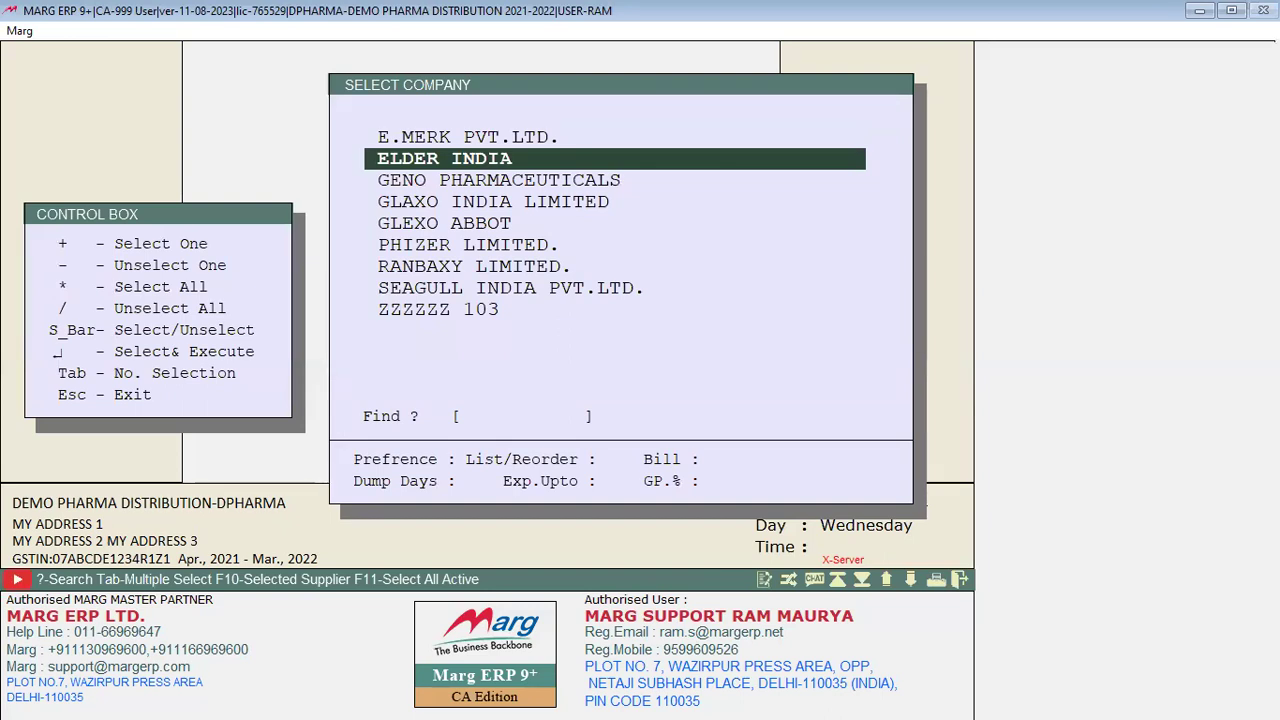
{"action": "key", "text": "Down"}
{"action": "key", "text": "Down"}
{"action": "key", "text": "Down"}
{"action": "key", "text": "Down"}
{"action": "key", "text": "Down"}
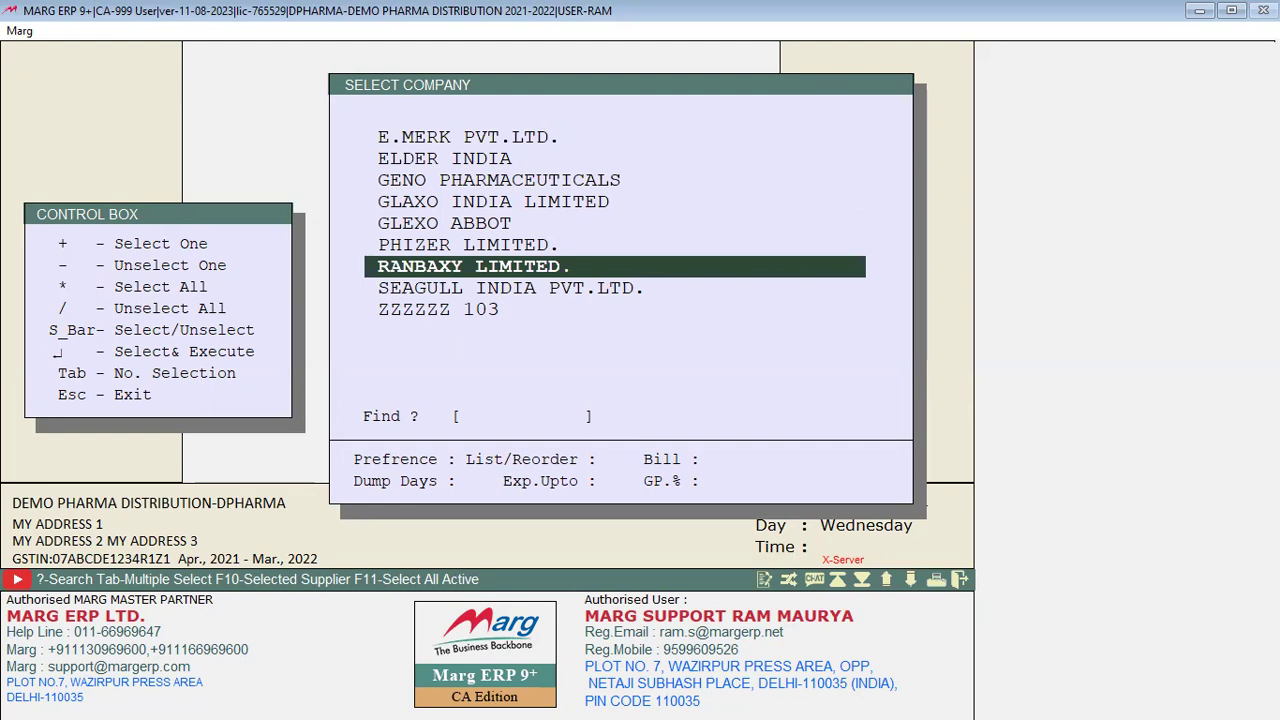
{"action": "key", "text": "space"}
{"action": "key", "text": "Up"}
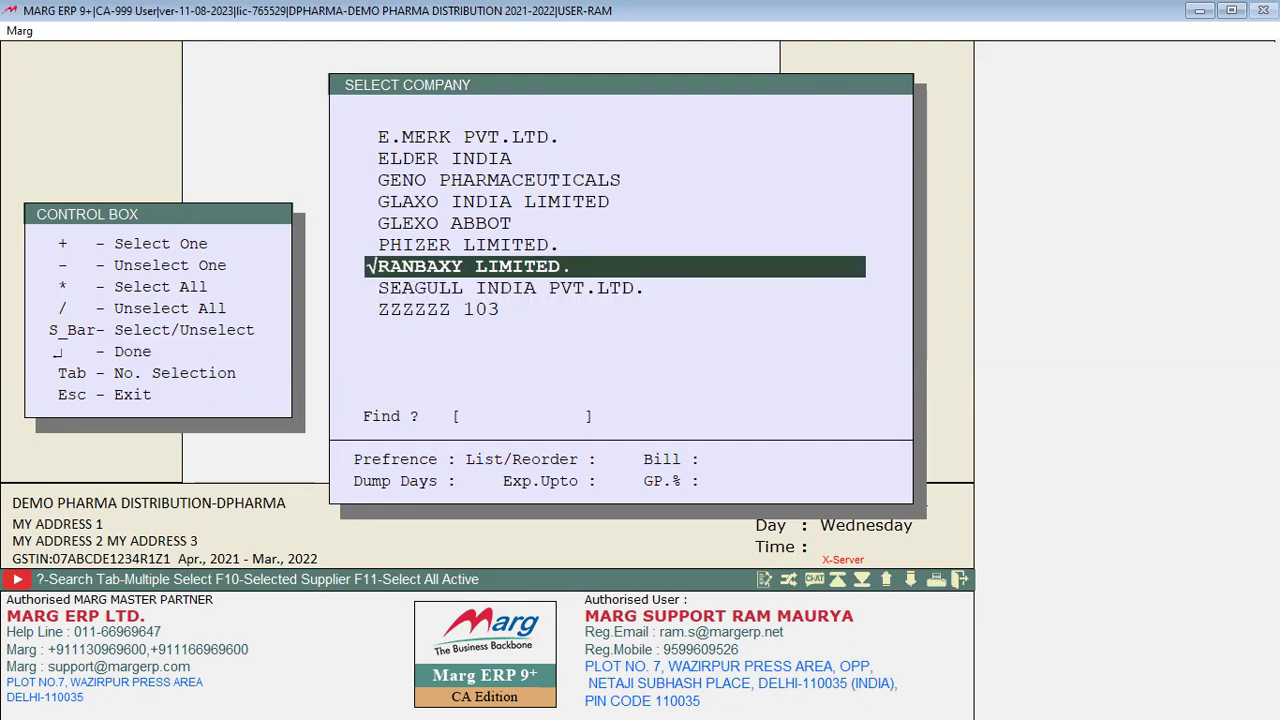
{"action": "key", "text": "Return"}
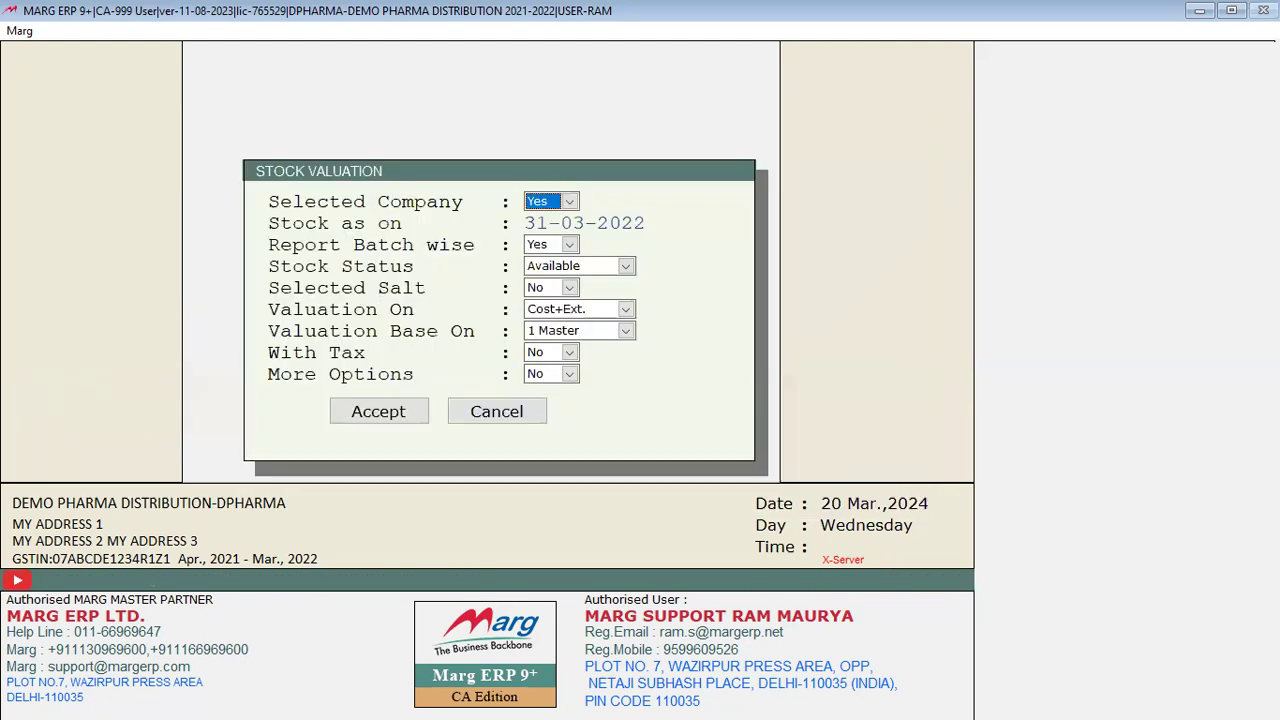
Step: Value the stock at Cost+Ext. on master rates, without tax, and generate the 31-03-2022 report
{"action": "key", "text": "Return"}
{"action": "key", "text": "Return"}
{"action": "key", "text": "Return"}
{"action": "key", "text": "Return"}
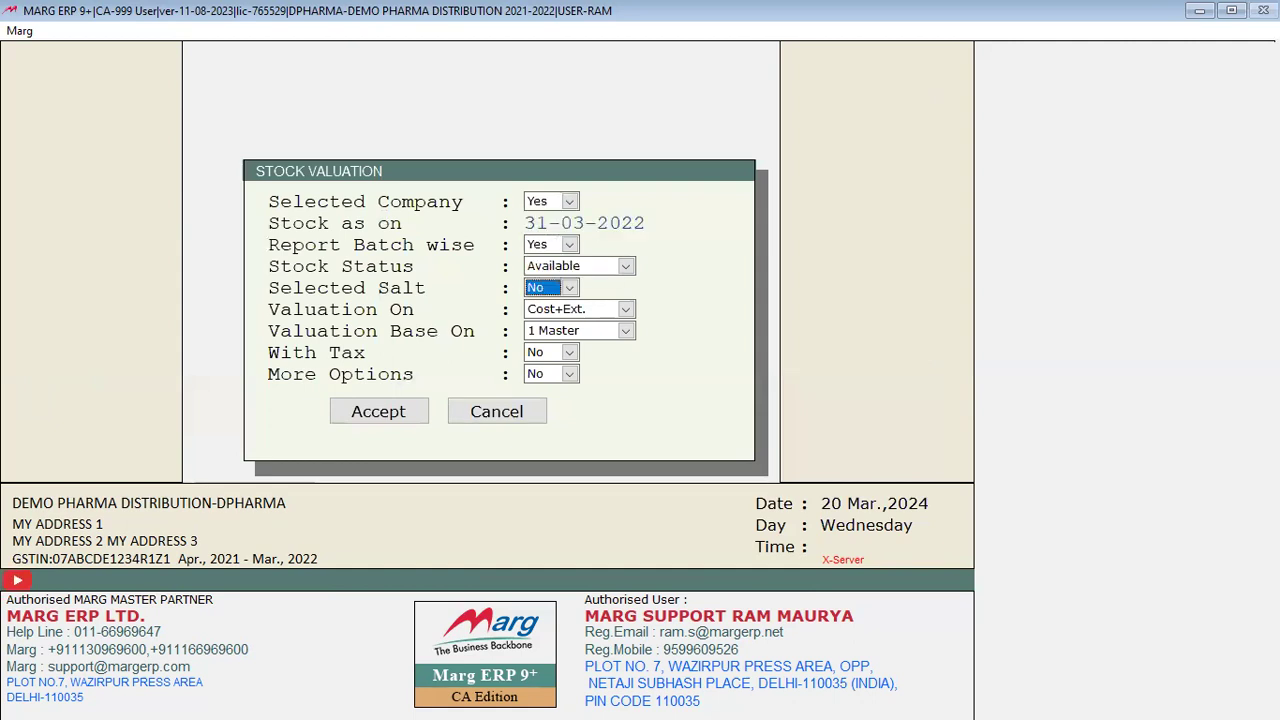
{"action": "key", "text": "Return"}
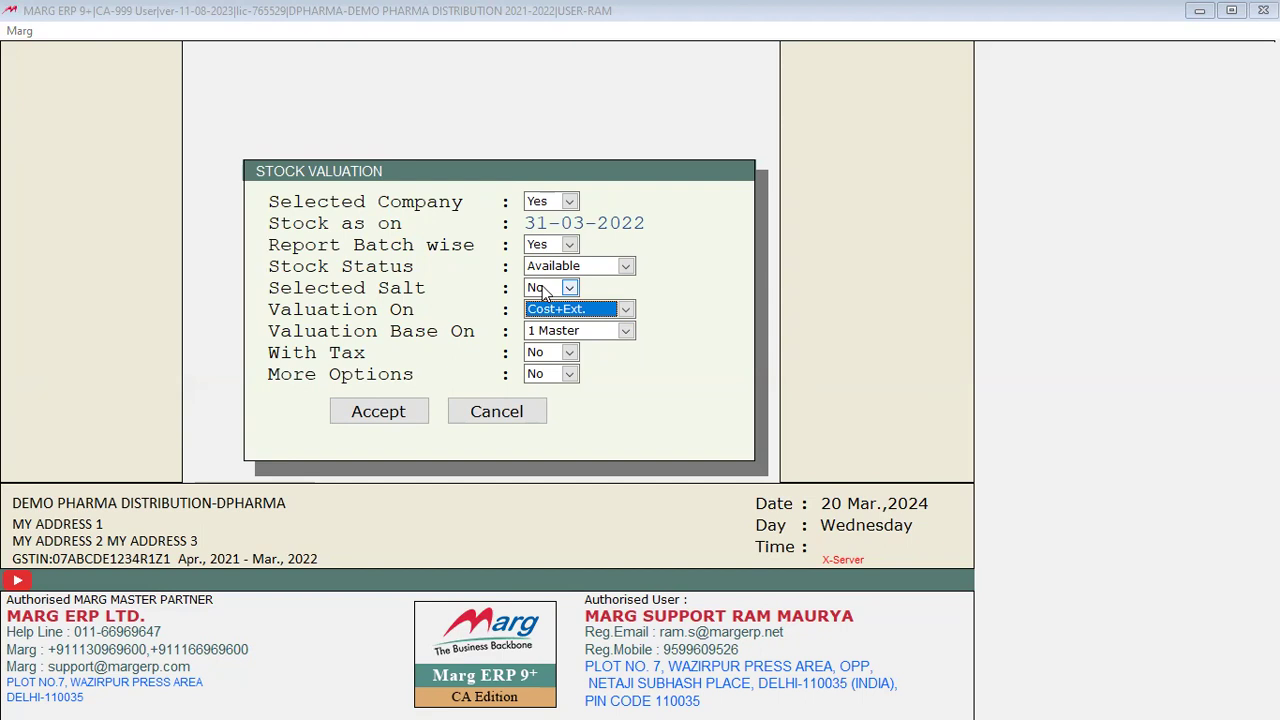
{"action": "left_click", "coordinate": [599, 313]}
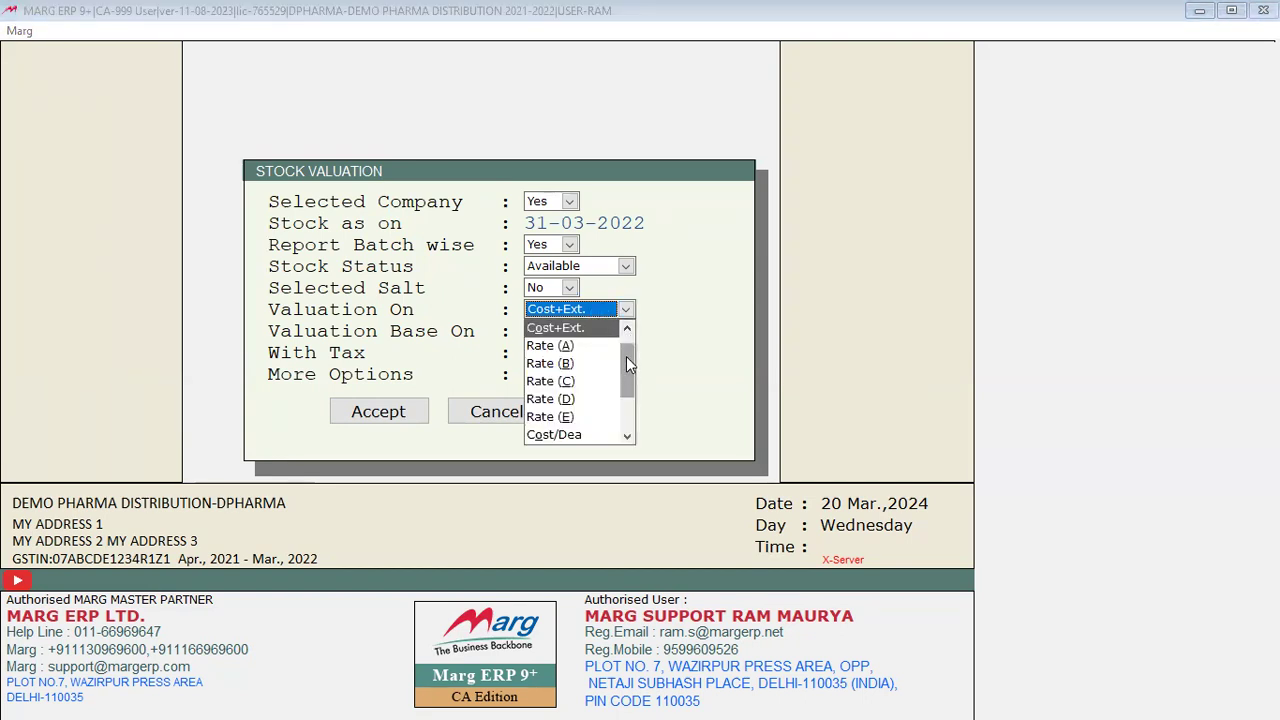
{"action": "left_click_drag", "start_coordinate": [628, 373], "coordinate": [632, 343]}
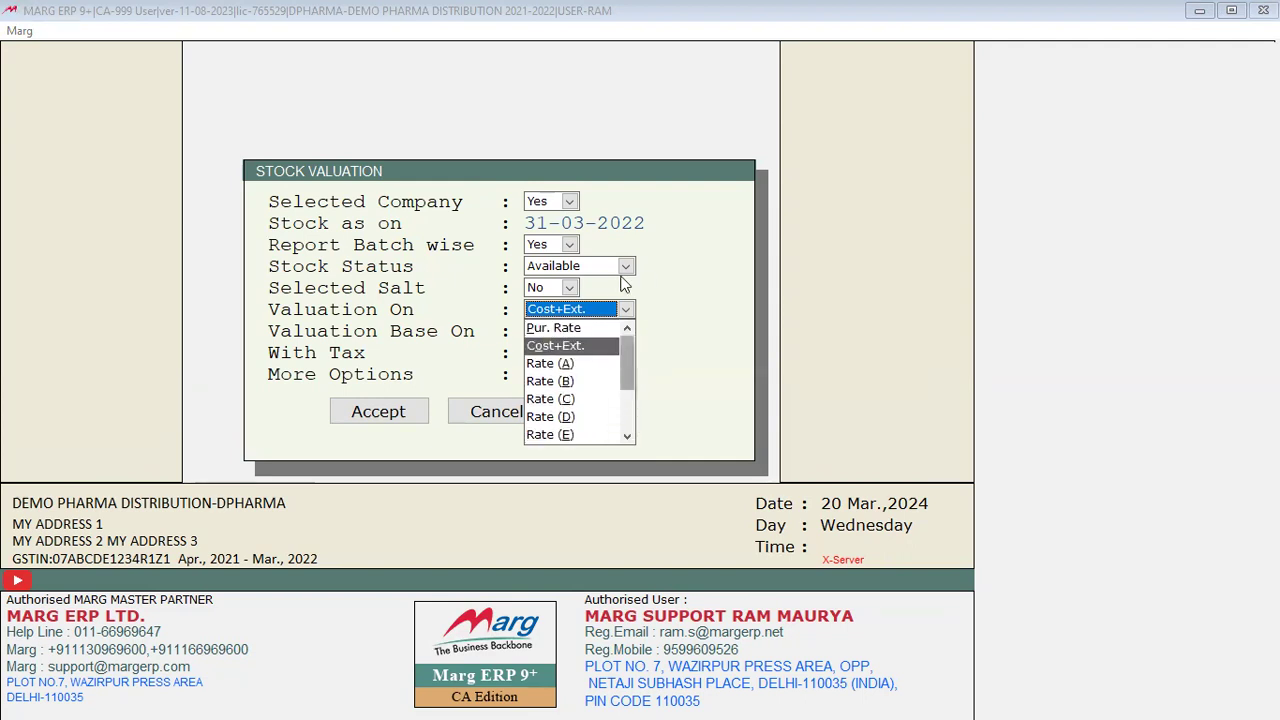
{"action": "left_click", "coordinate": [560, 346]}
{"action": "key", "text": "Return"}
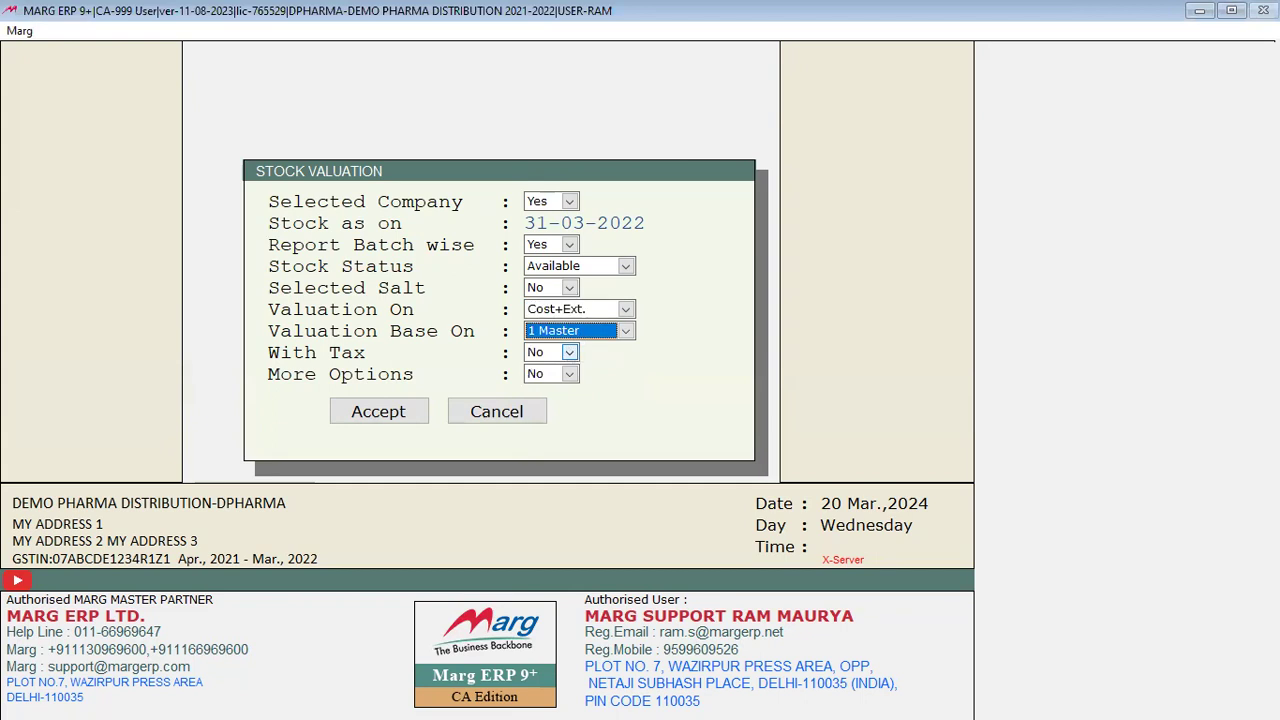
{"action": "key", "text": "Return"}
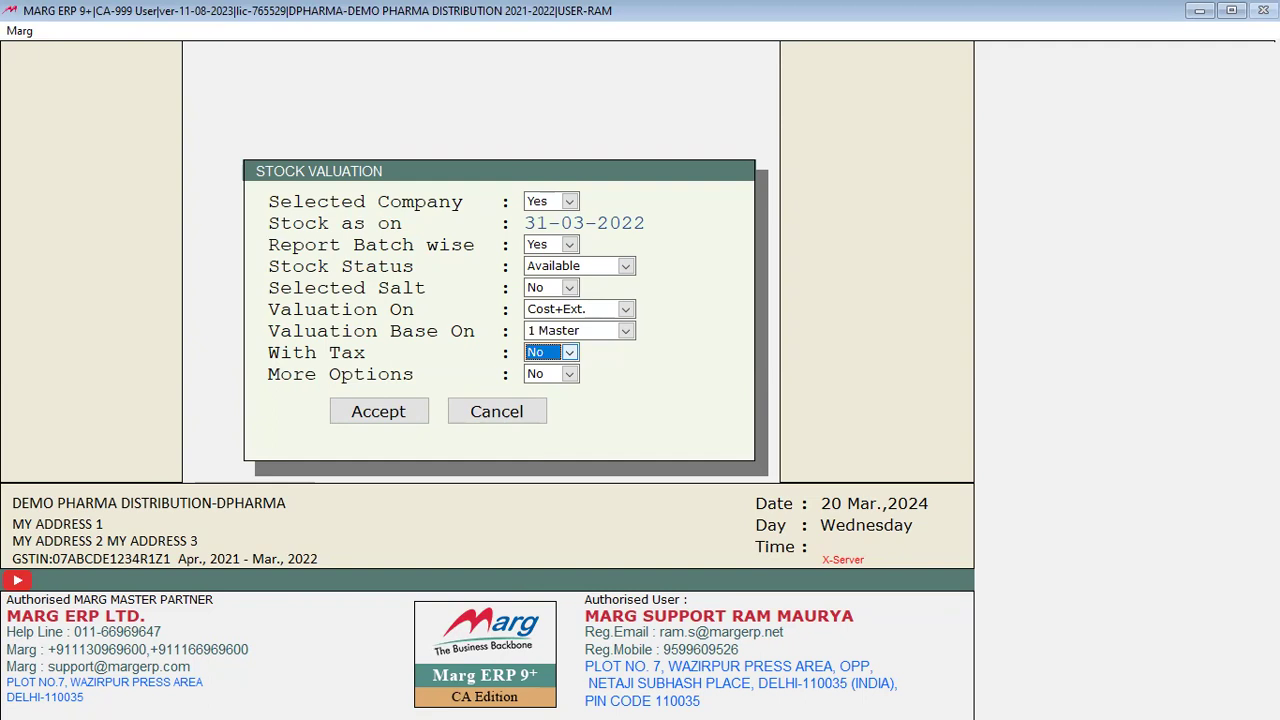
{"action": "left_click", "coordinate": [594, 330]}
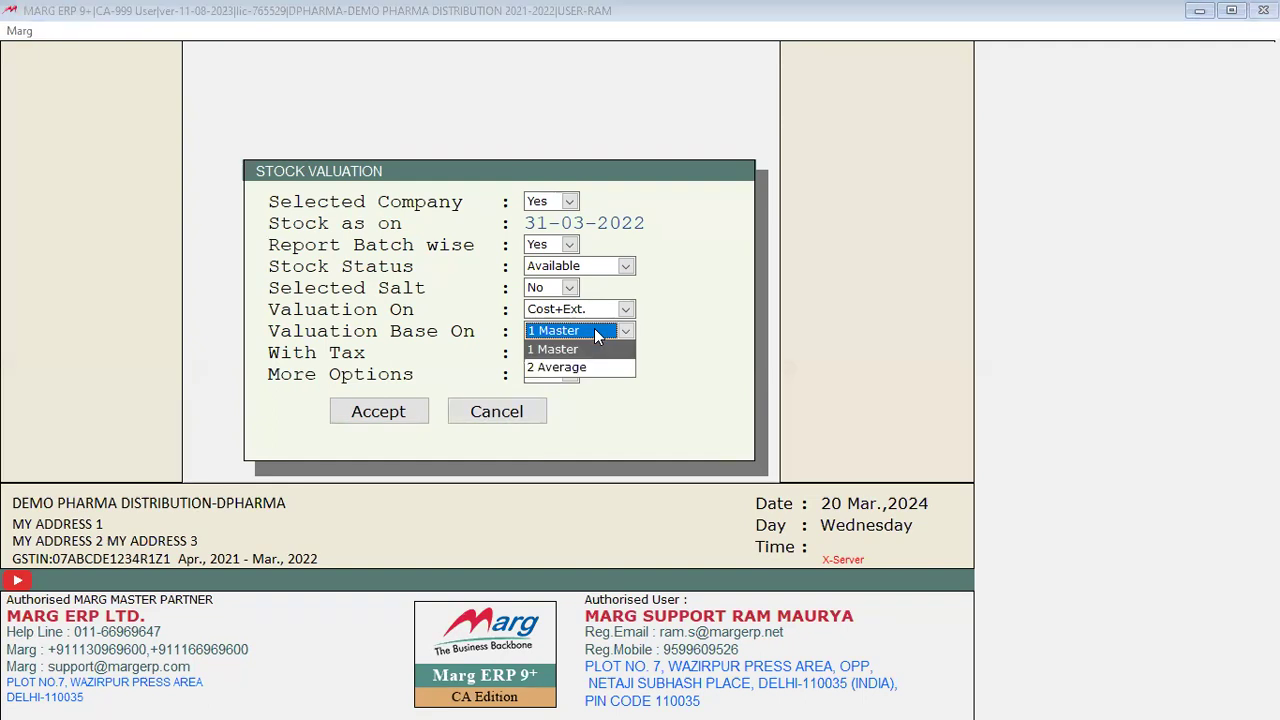
{"action": "left_click", "coordinate": [594, 352]}
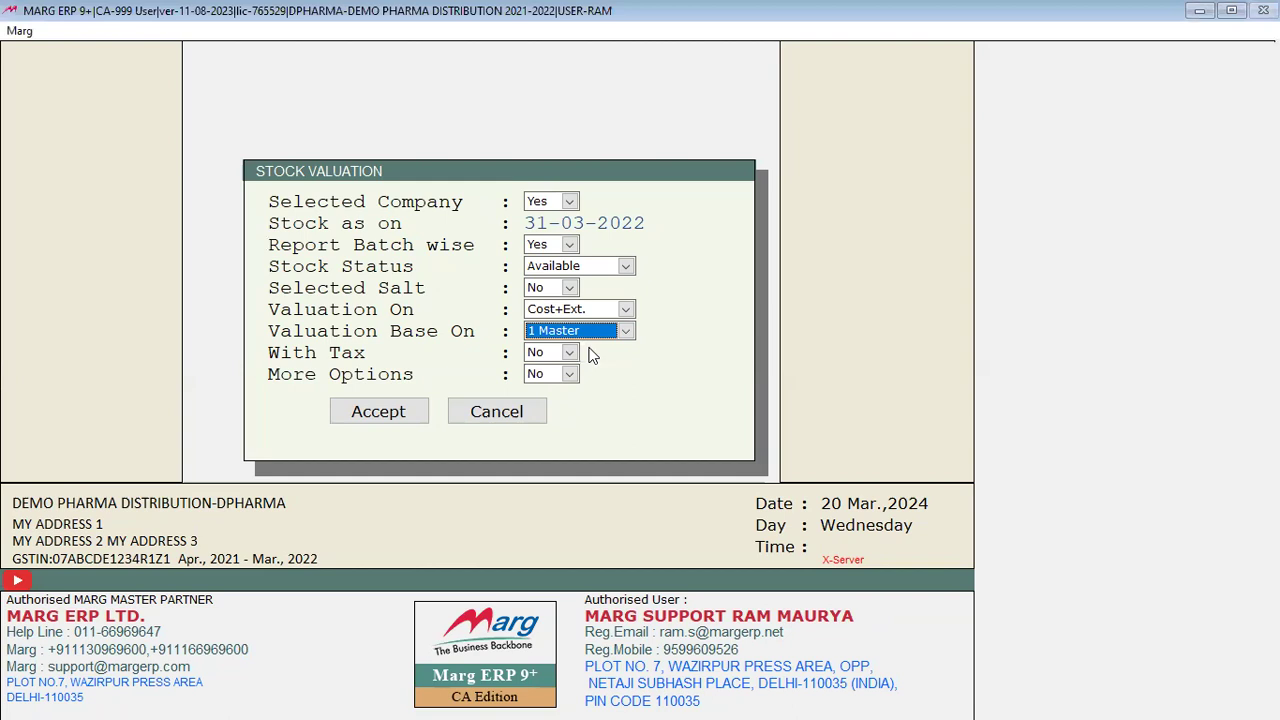
{"action": "key", "text": "Return"}
{"action": "key", "text": "Return"}
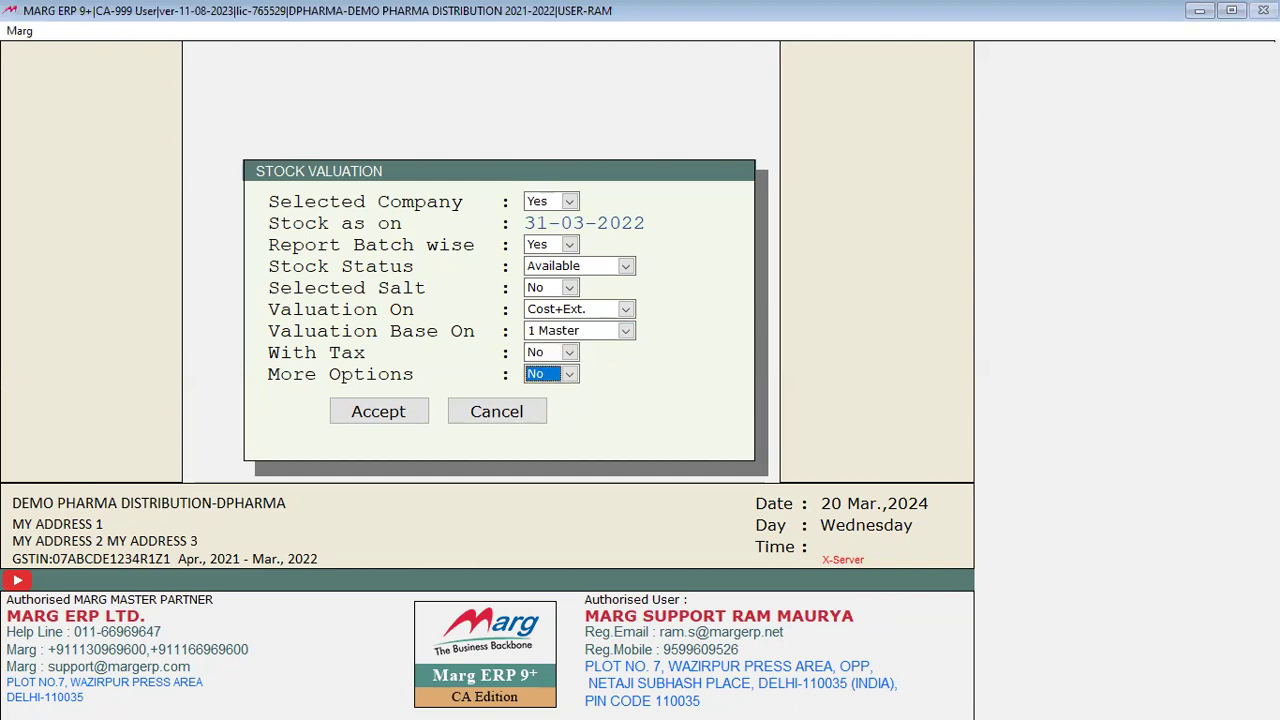
{"action": "key", "text": "Return"}
{"action": "key", "text": "Return"}
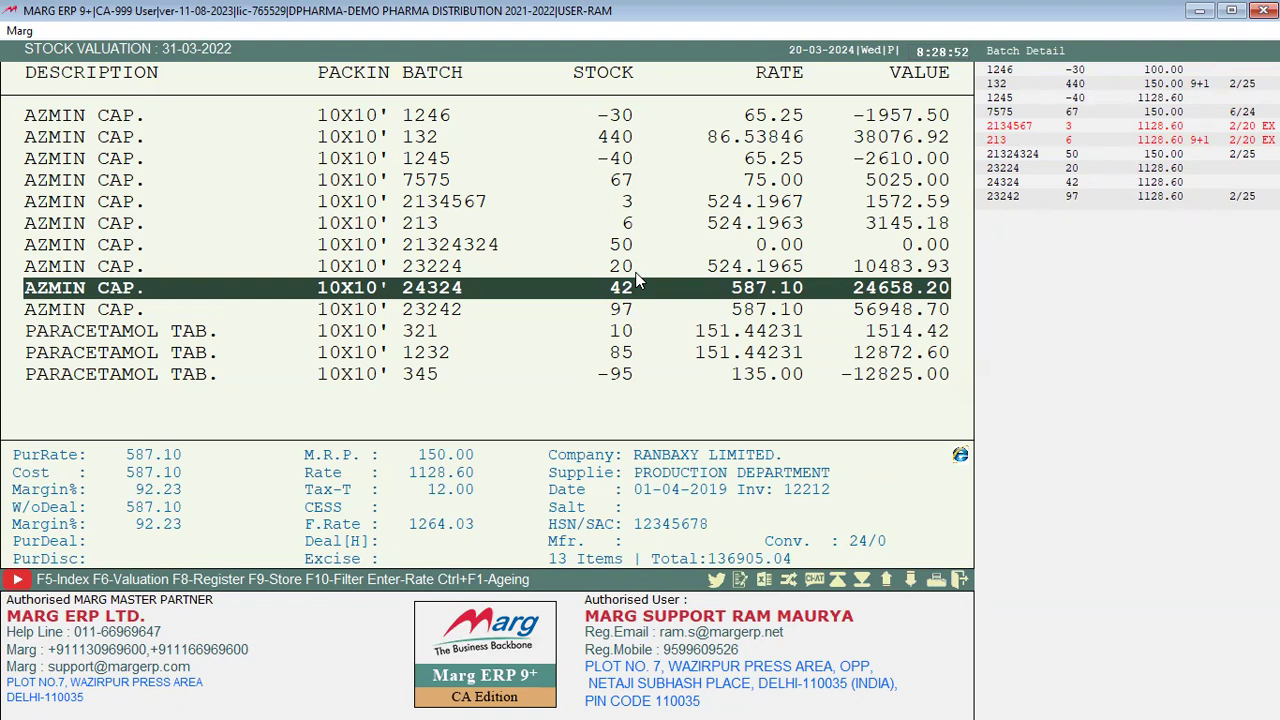
Step: Check the report's valuation settings with F6, keeping Cost+Ext. as the basis
{"action": "key", "text": "F6"}
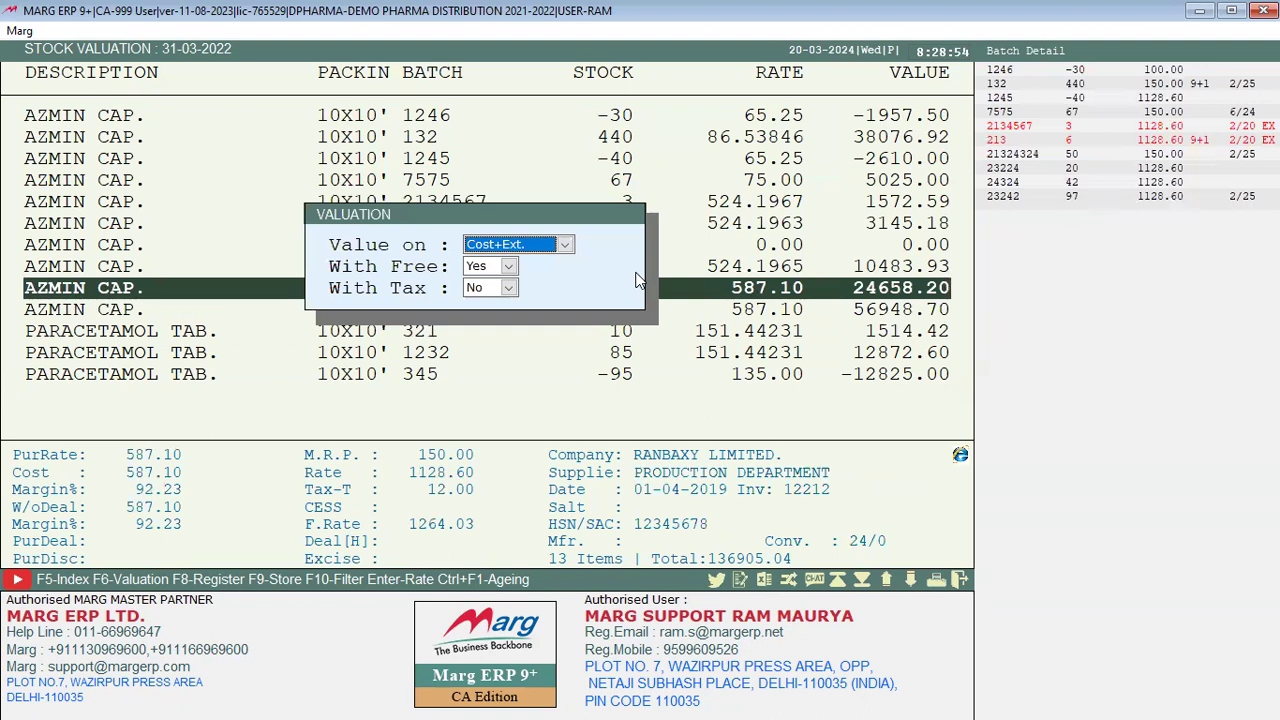
{"action": "key", "text": "alt+Down"}
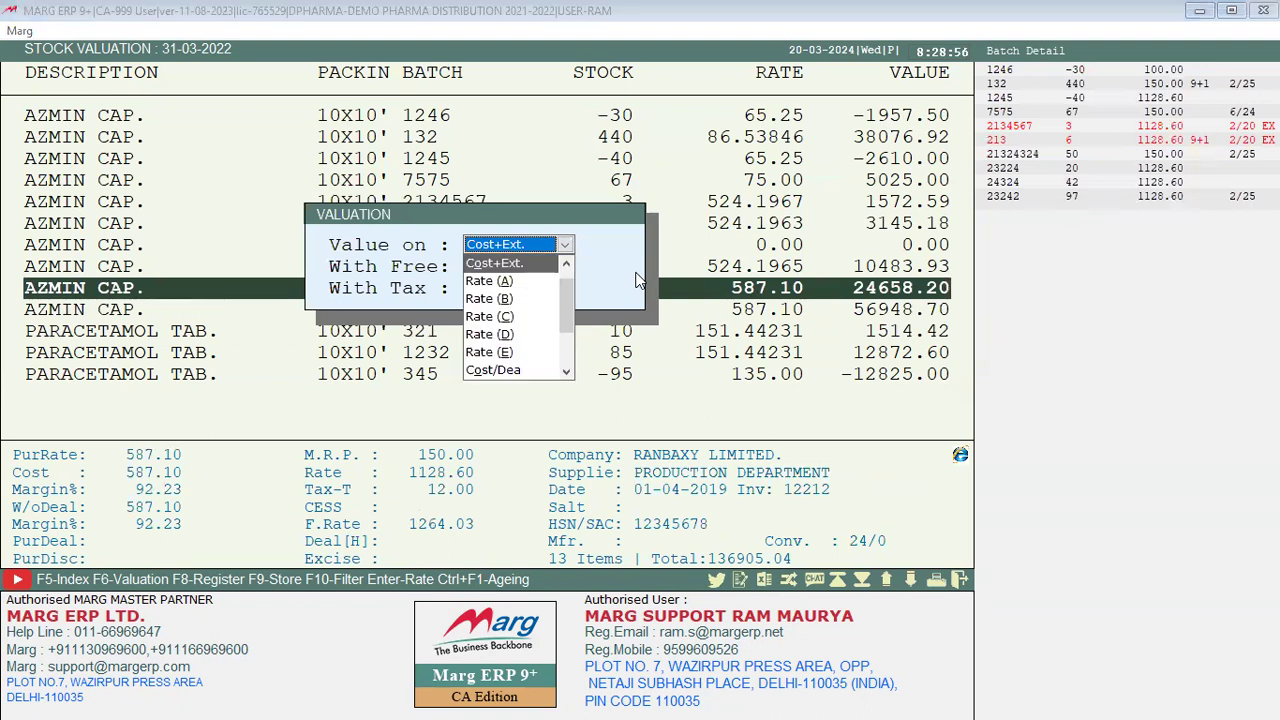
{"action": "key", "text": "Return"}
{"action": "key", "text": "Return"}
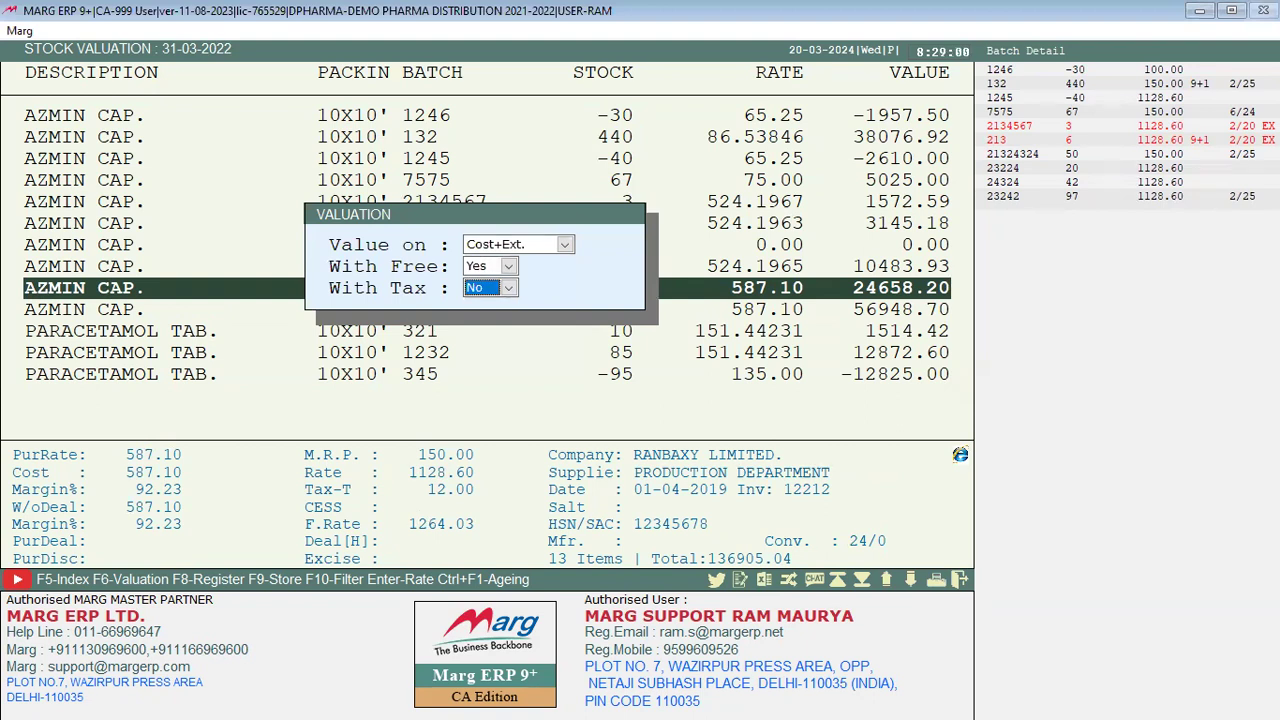
{"action": "key", "text": "Return"}
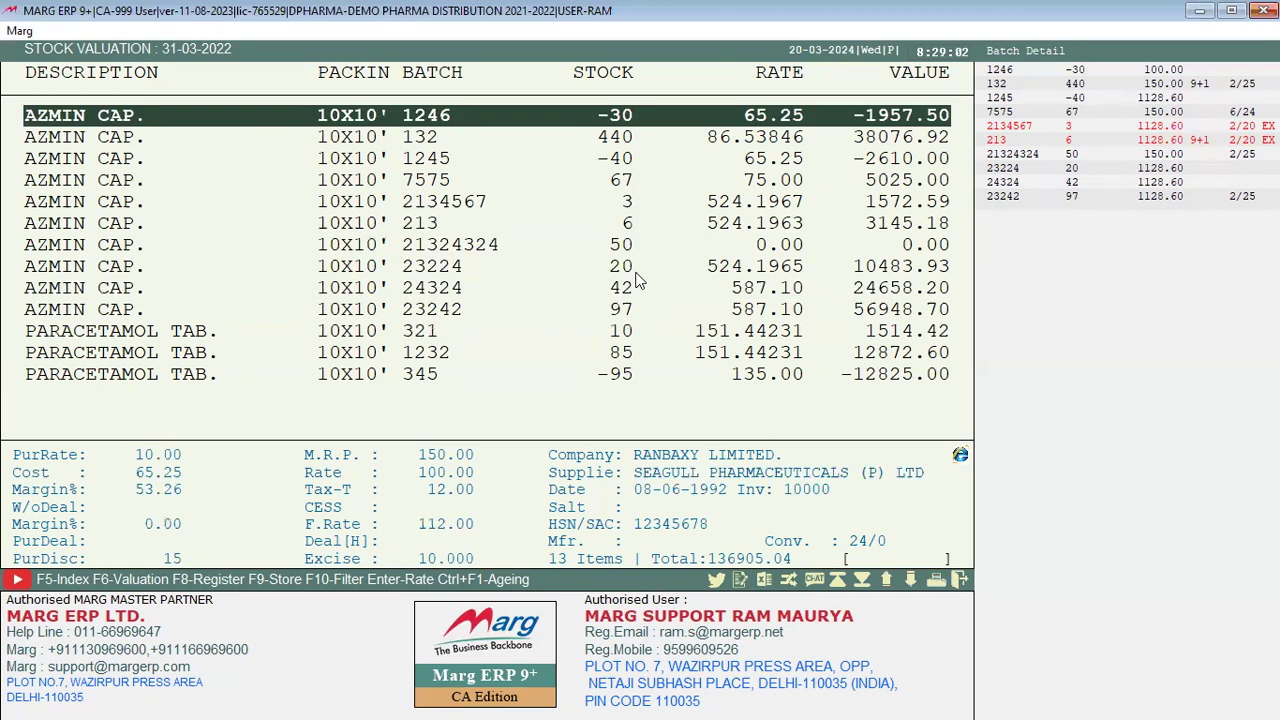
Step: View the costing details for batch 1246, then close the Stock Valuation report
{"action": "key", "text": "Return"}
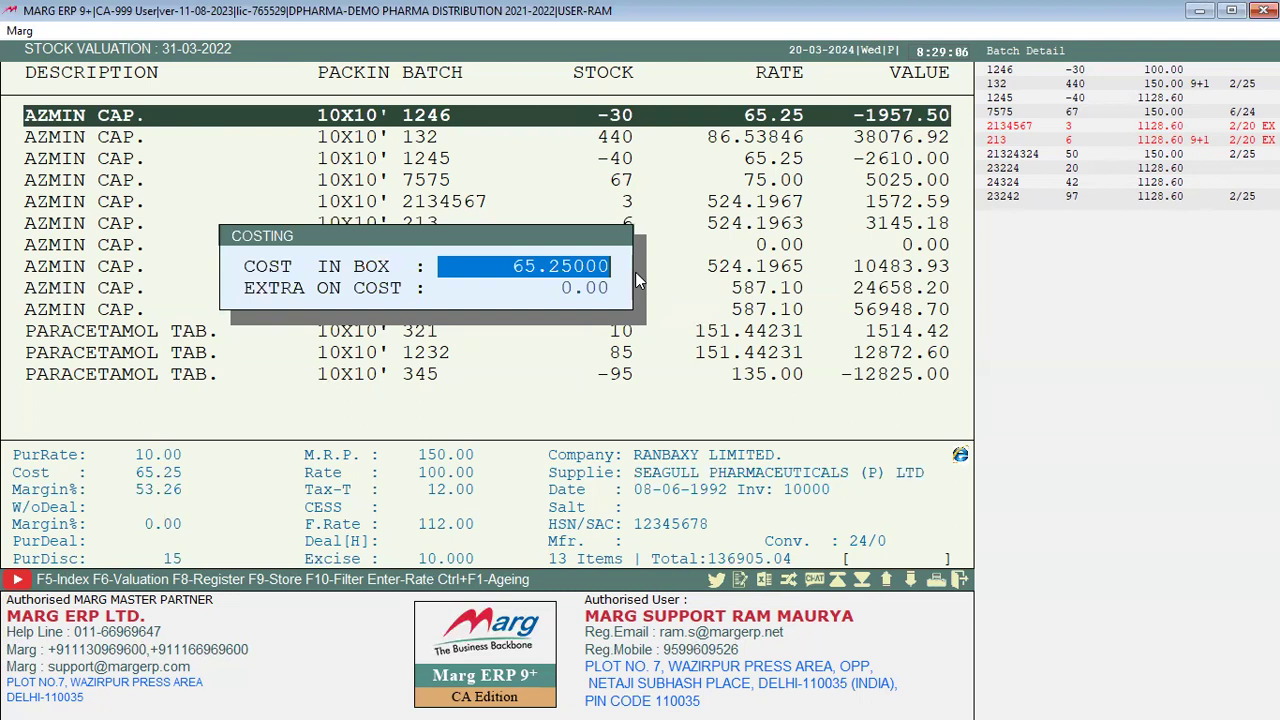
{"action": "key", "text": "Escape"}
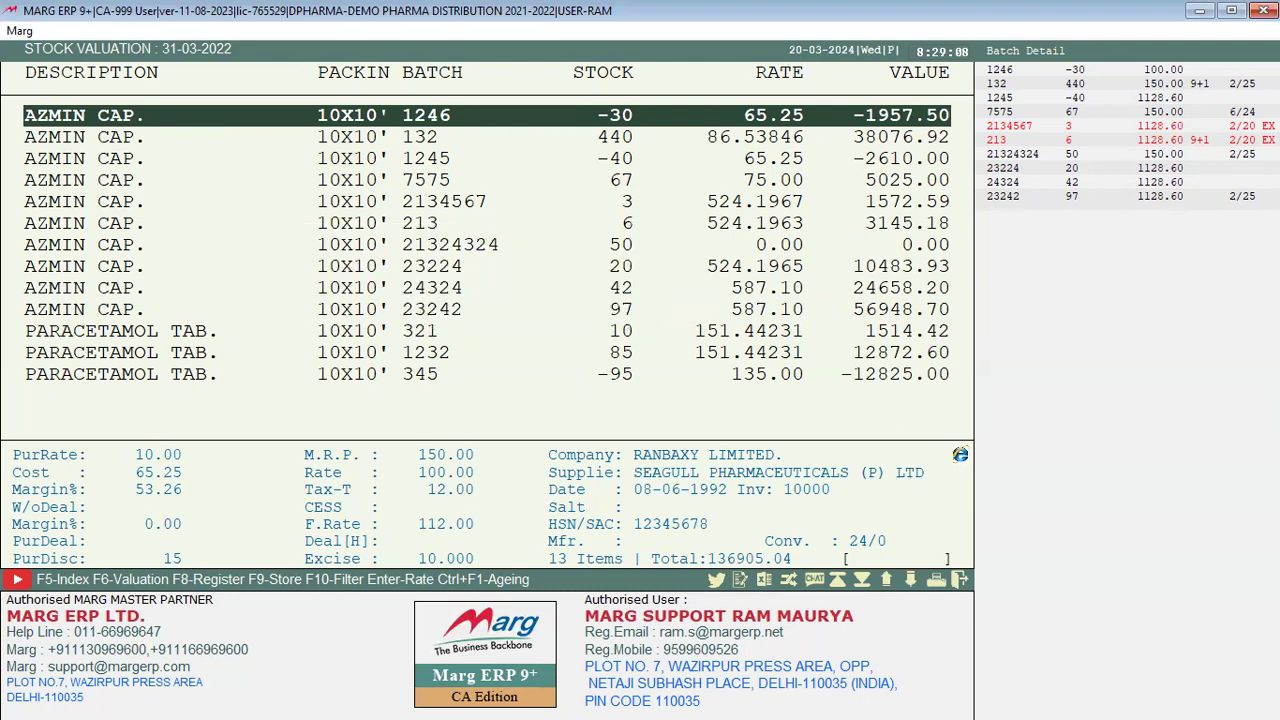
{"action": "key", "text": "Escape"}
{"action": "key", "text": "Escape"}
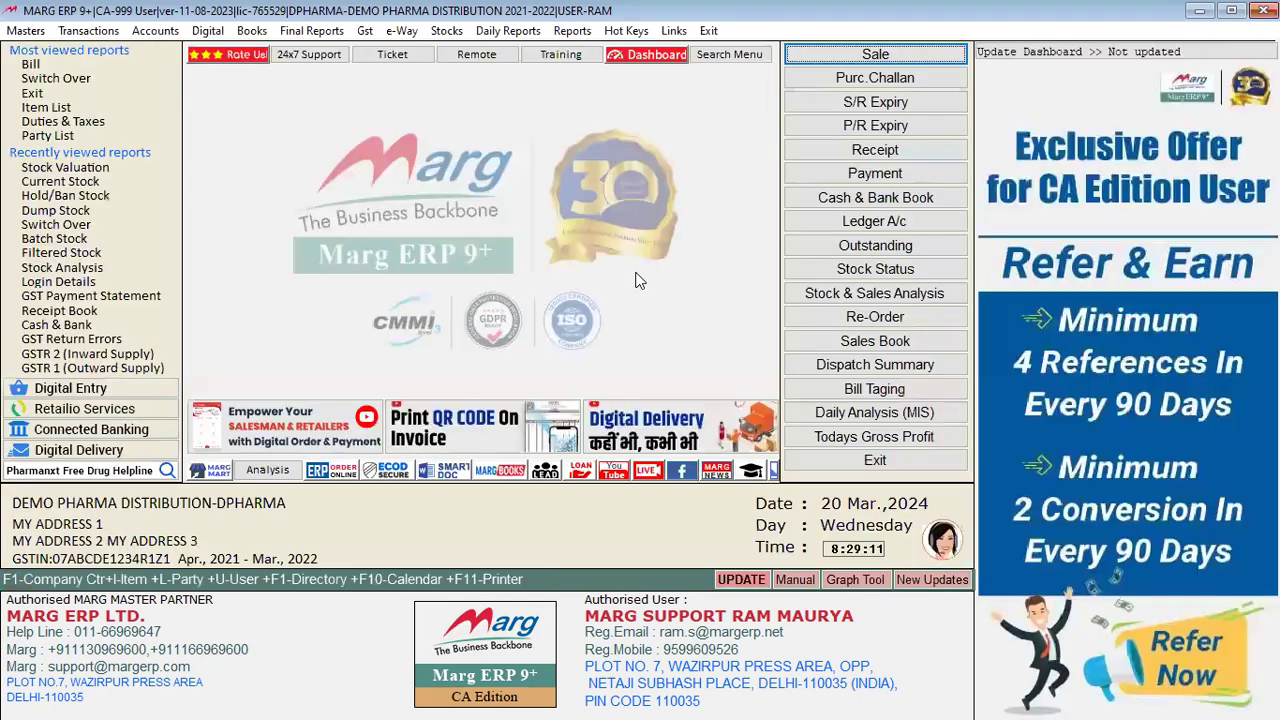
Step: Run the Minimum Level Stock report with all nine companies selected
{"action": "left_click", "coordinate": [447, 32]}
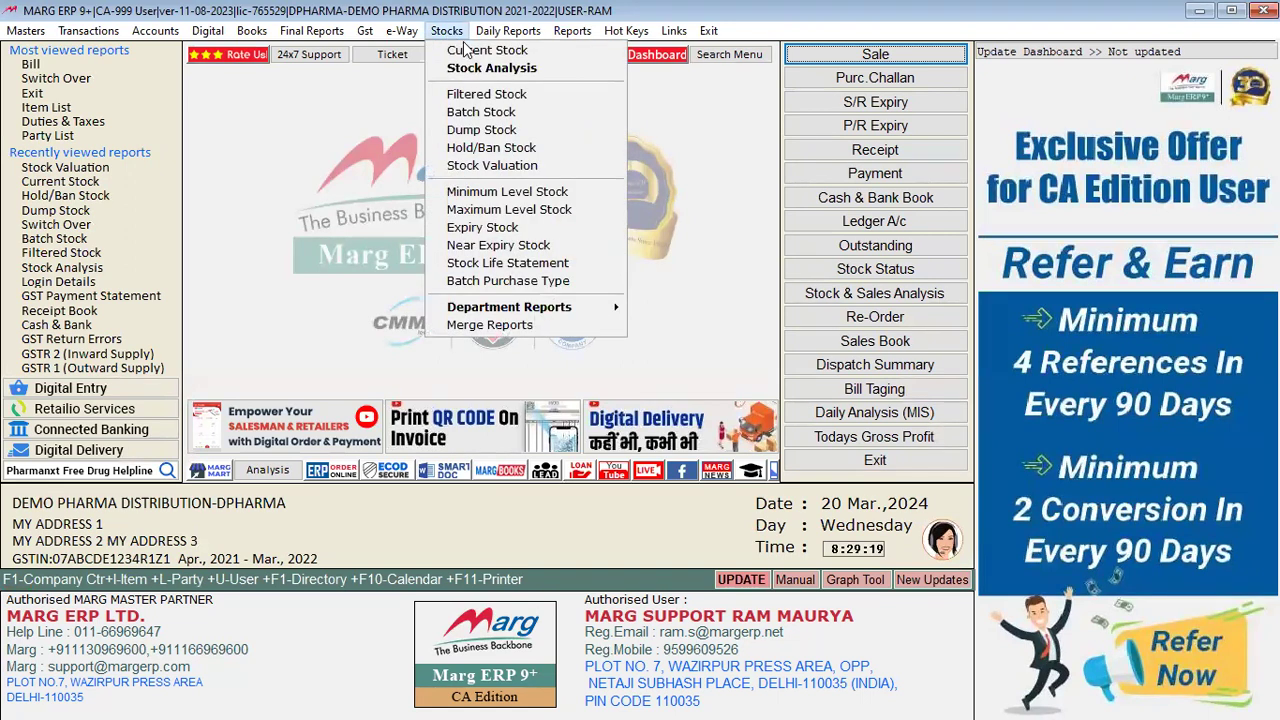
{"action": "left_click", "coordinate": [470, 655]}
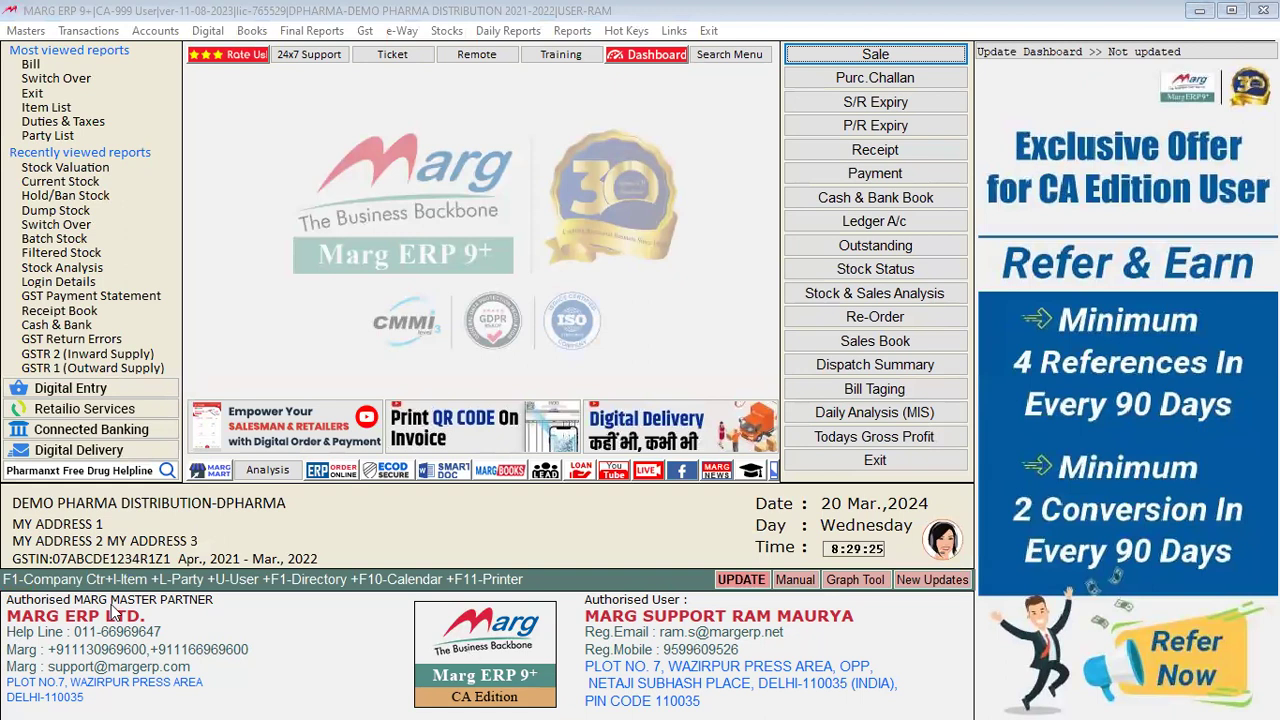
{"action": "left_click", "coordinate": [455, 31]}
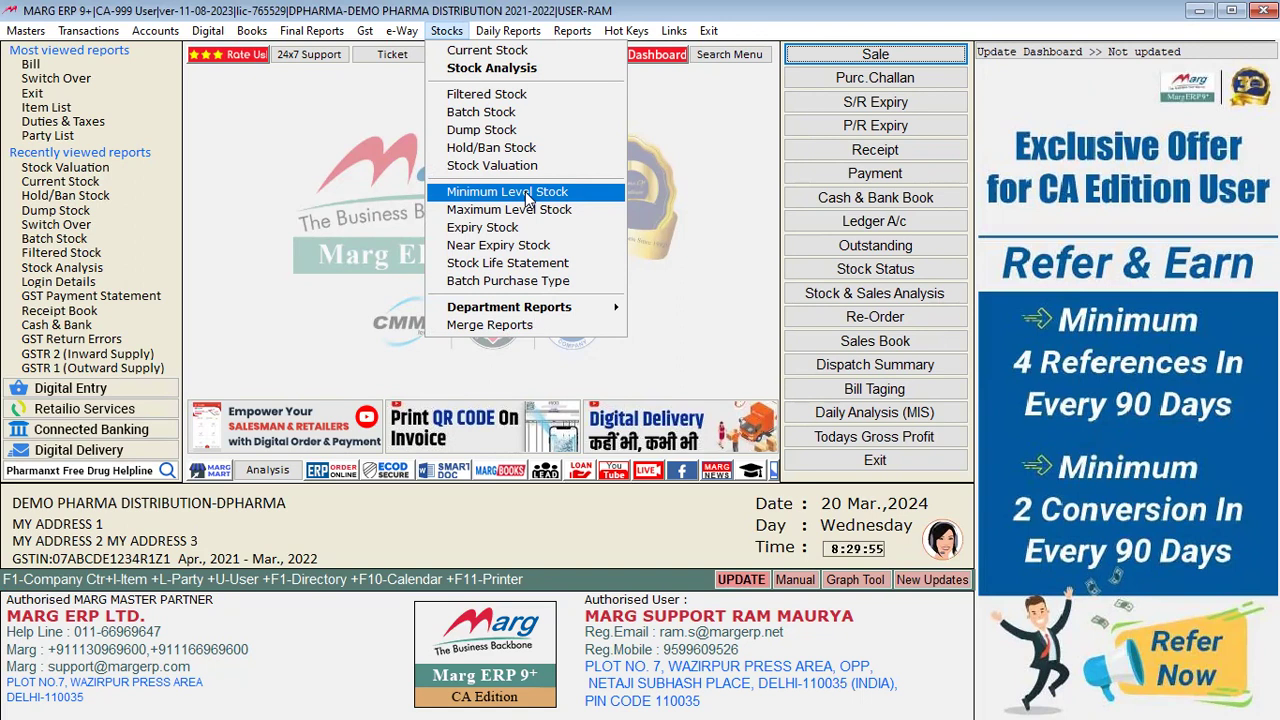
{"action": "left_click", "coordinate": [528, 197]}
{"action": "key", "text": "y"}
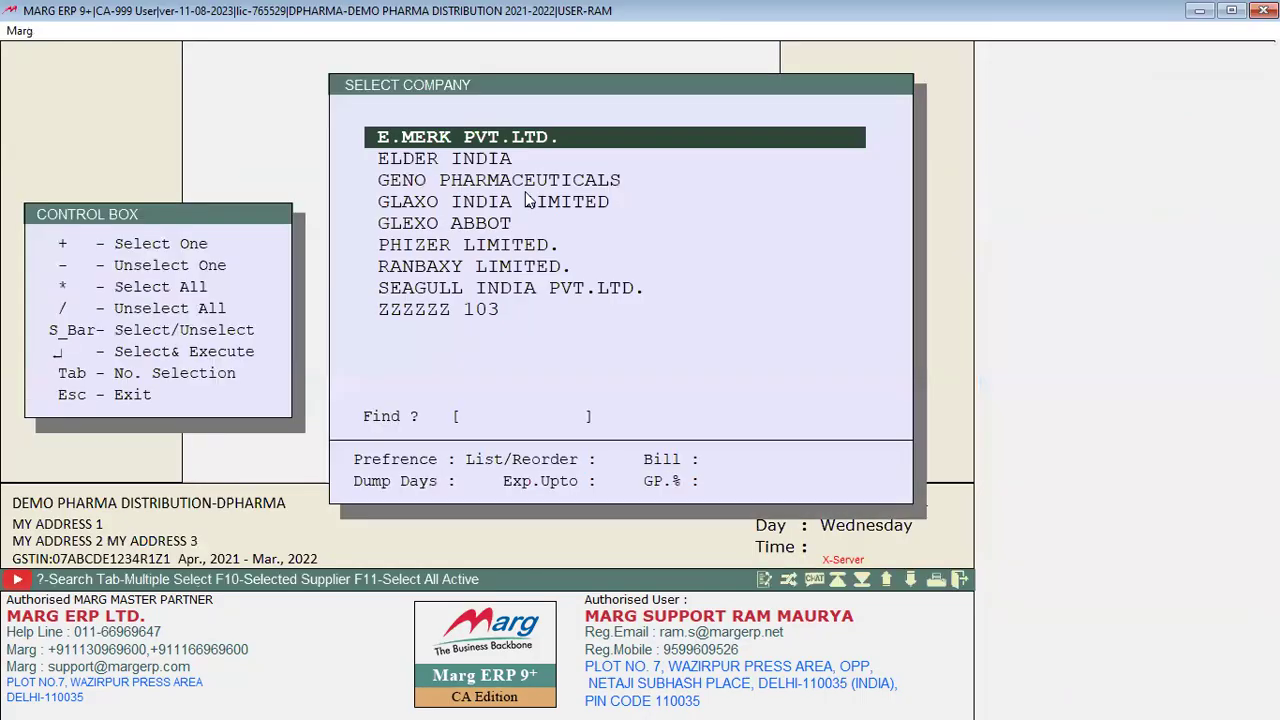
{"action": "key", "text": "asterisk"}
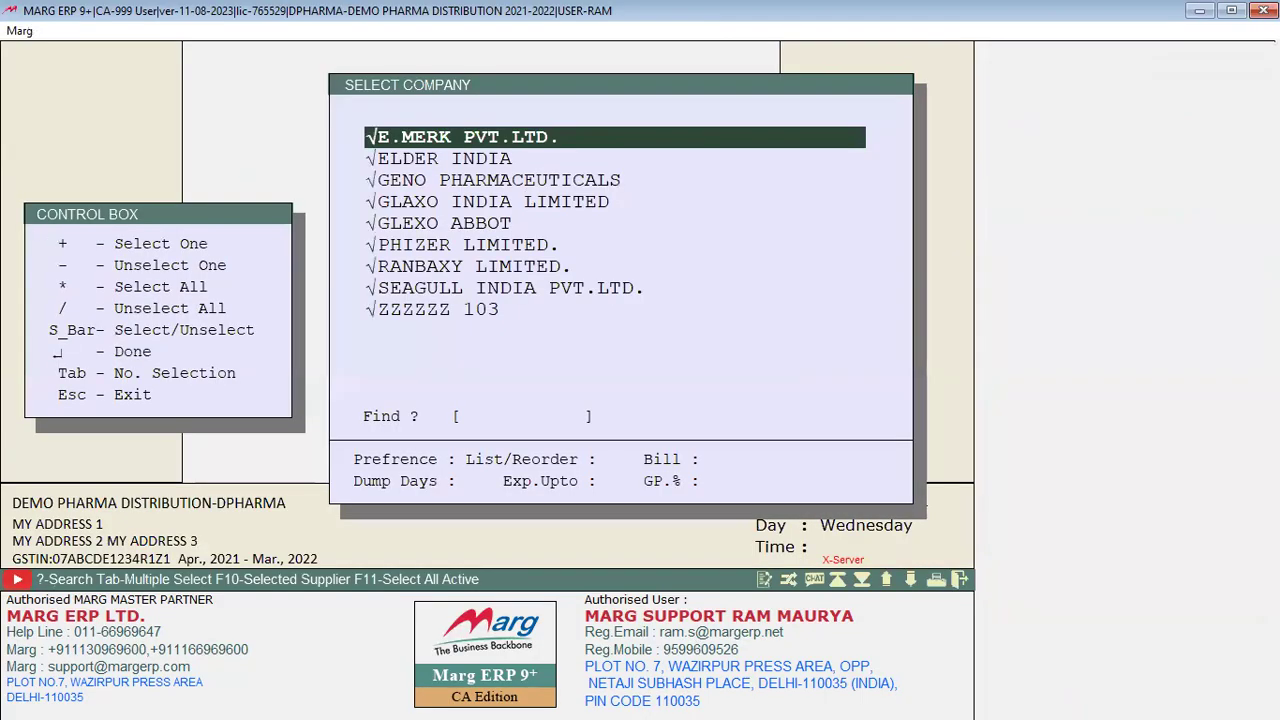
{"action": "key", "text": "Return"}
{"action": "key", "text": "Return"}
{"action": "key", "text": "Return"}
{"action": "key", "text": "Return"}
{"action": "key", "text": "Return"}
{"action": "key", "text": "Return"}
{"action": "key", "text": "Return"}
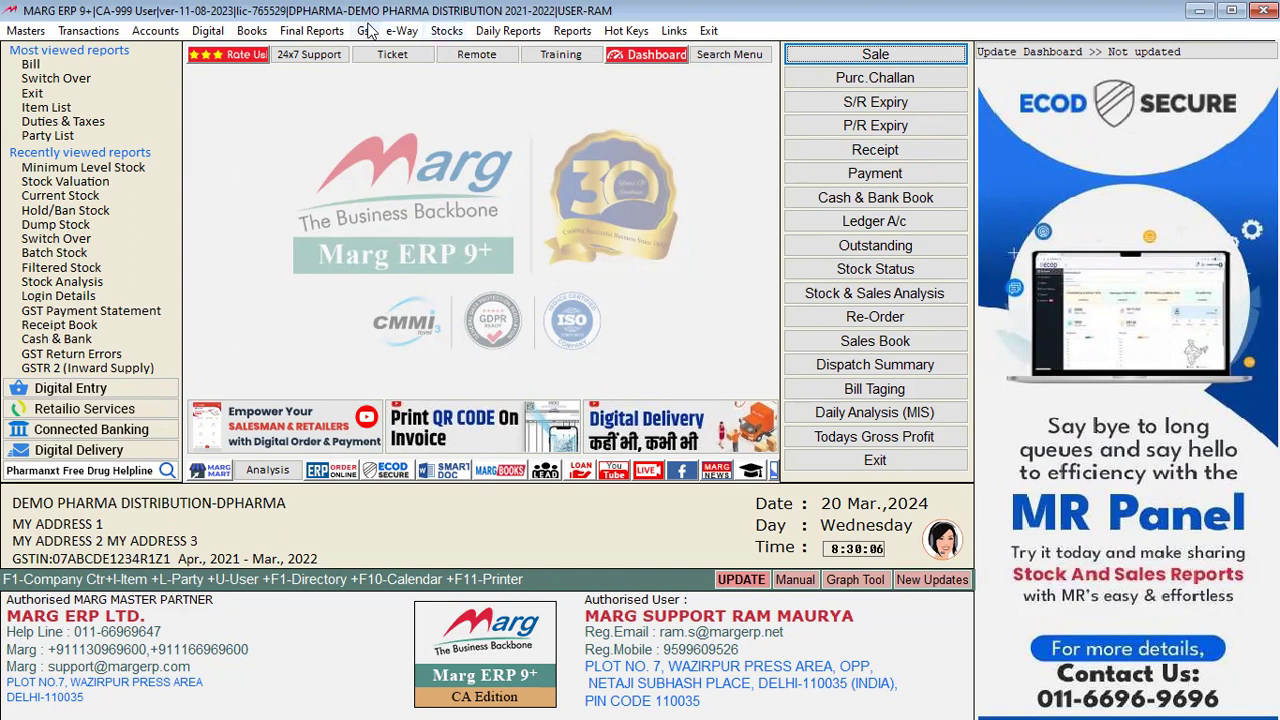
Step: Open the Maximum Level Stock report as on 31-03-2022, accepting the default options
{"action": "left_click", "coordinate": [446, 35]}
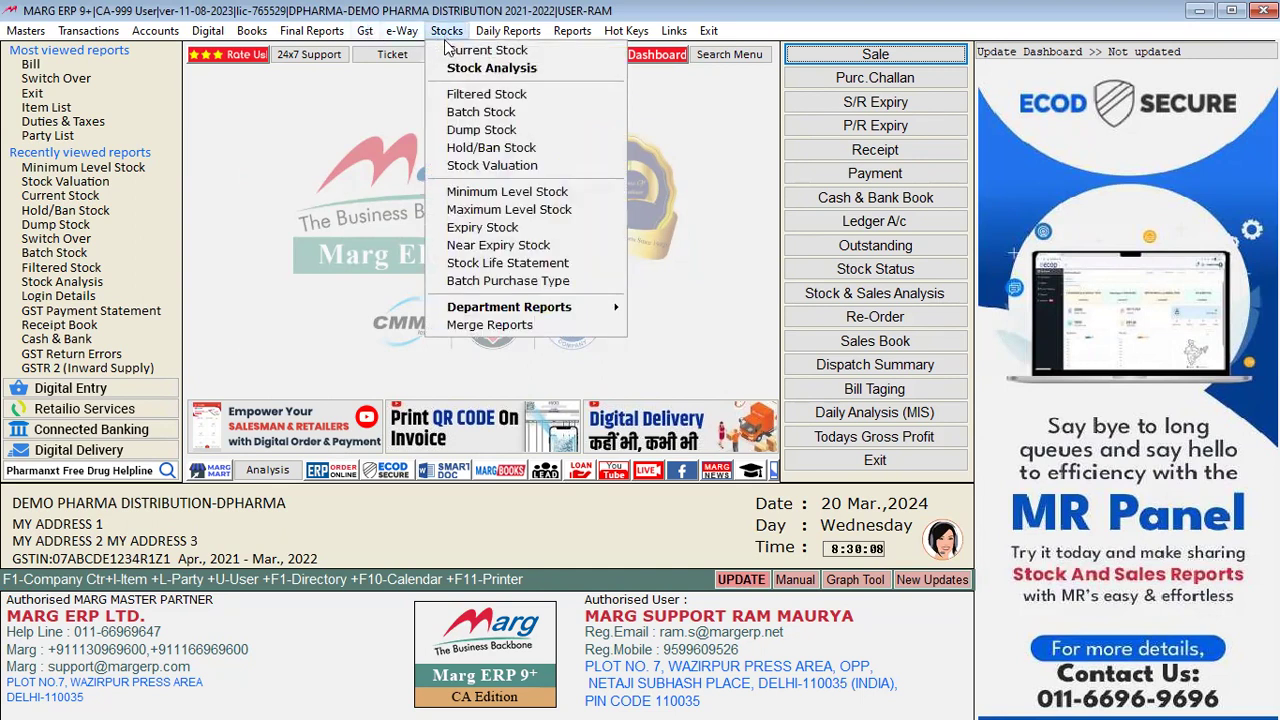
{"action": "left_click", "coordinate": [492, 210]}
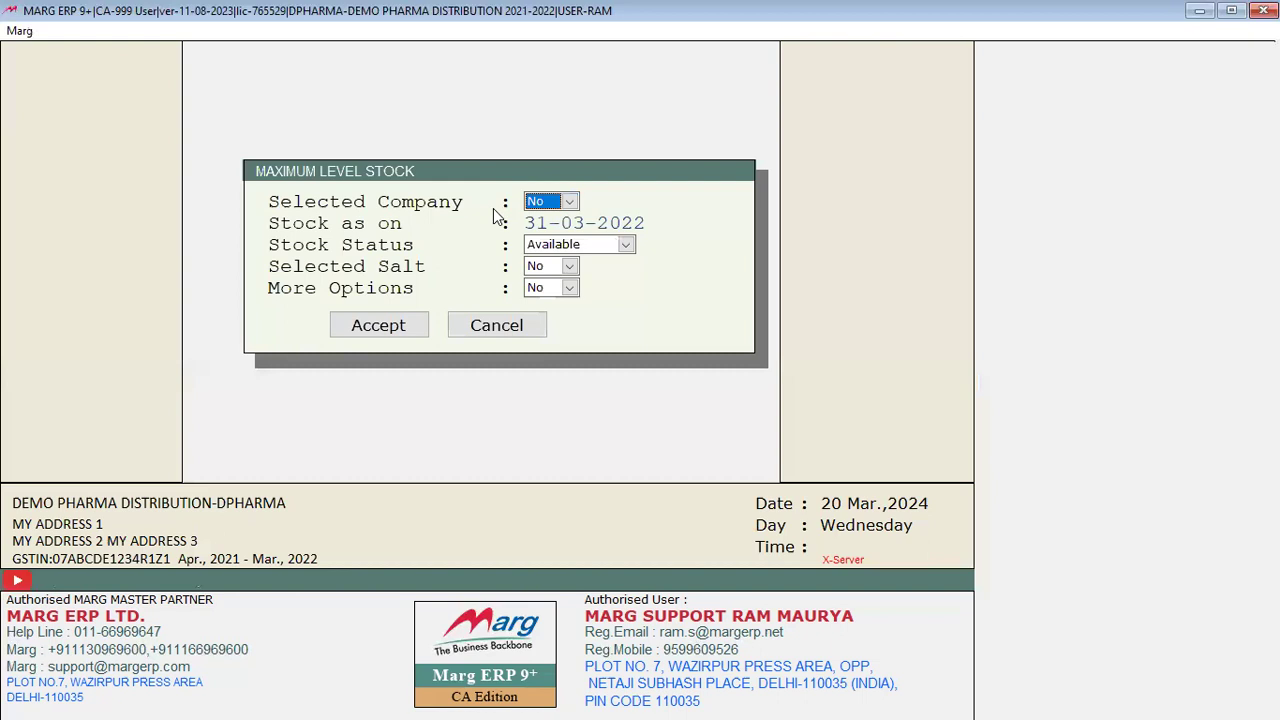
{"action": "key", "text": "Return"}
{"action": "key", "text": "Return"}
{"action": "key", "text": "Return"}
{"action": "key", "text": "Return"}
{"action": "key", "text": "Return"}
{"action": "key", "text": "Return"}
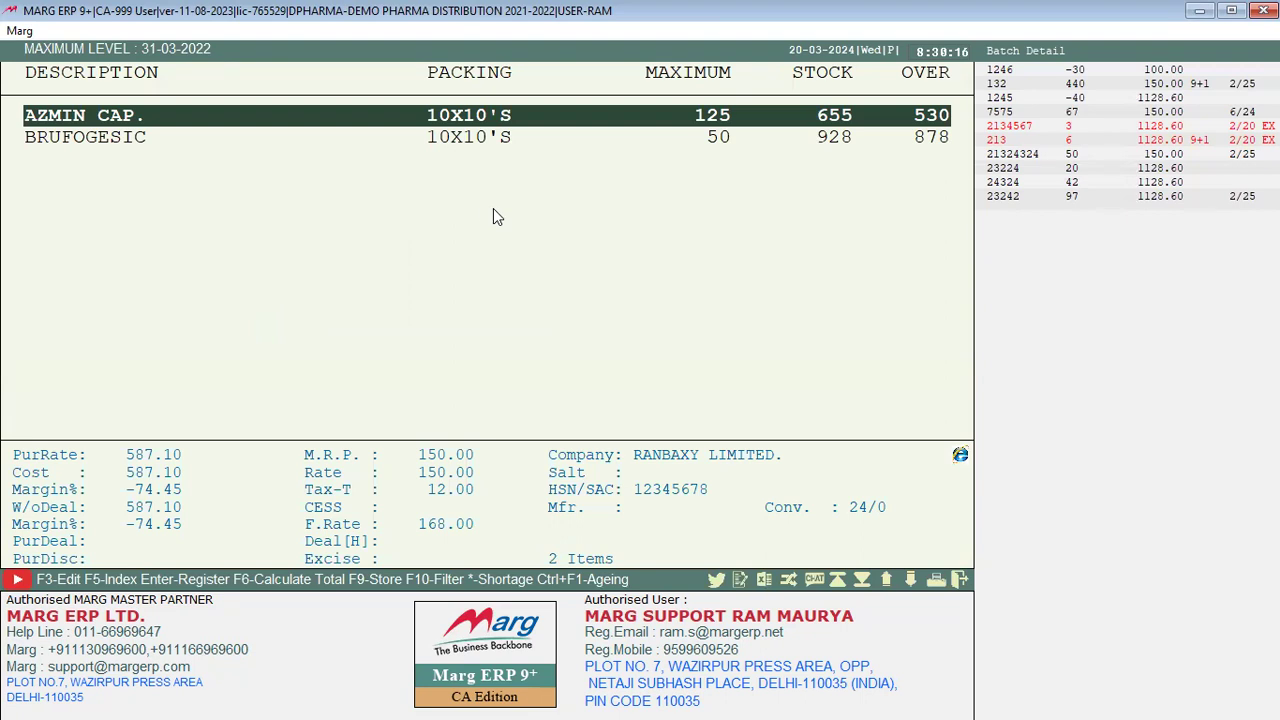
Step: Compare AZMIN CAP. (over by 530) and BRUFOGESIC (over by 878), then close the report
{"action": "key", "text": "Down"}
{"action": "key", "text": "Up"}
{"action": "left_click", "coordinate": [693, 137]}
{"action": "left_click", "coordinate": [714, 117]}
{"action": "left_click", "coordinate": [818, 140]}
{"action": "left_click", "coordinate": [843, 117]}
{"action": "left_click", "coordinate": [818, 136]}
{"action": "left_click", "coordinate": [520, 112]}
{"action": "left_click", "coordinate": [716, 138]}
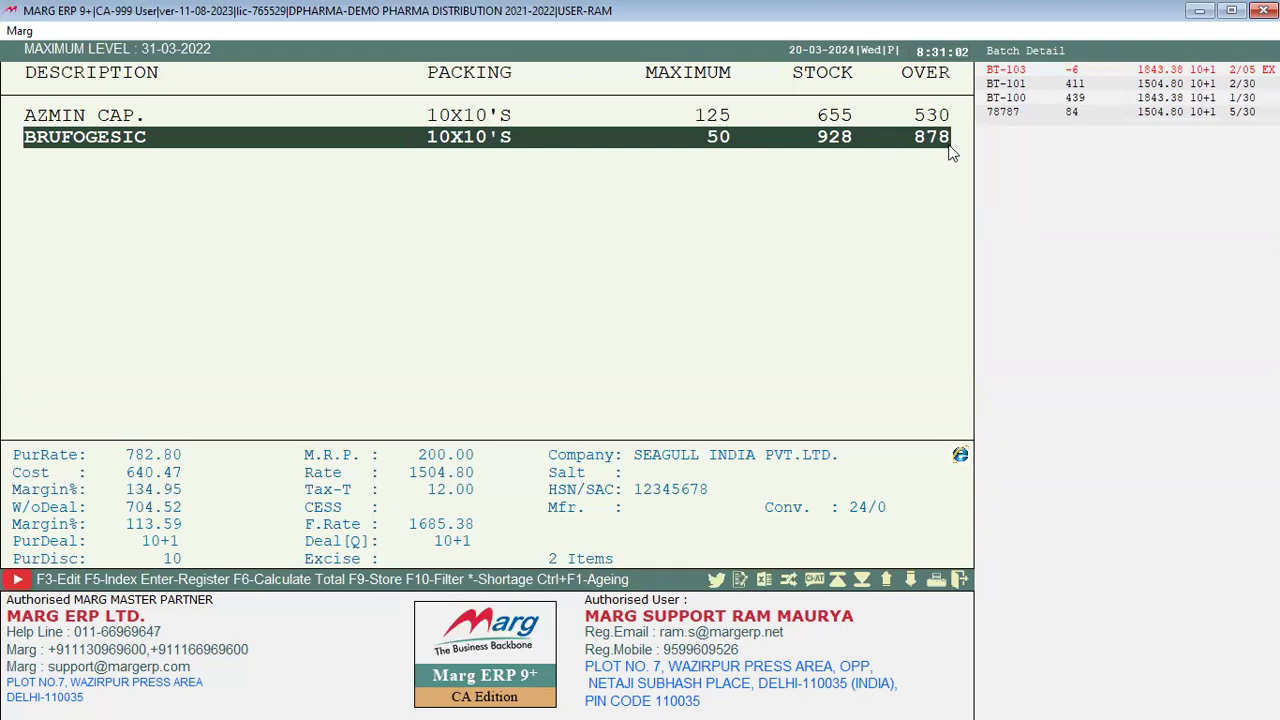
{"action": "key", "text": "Up"}
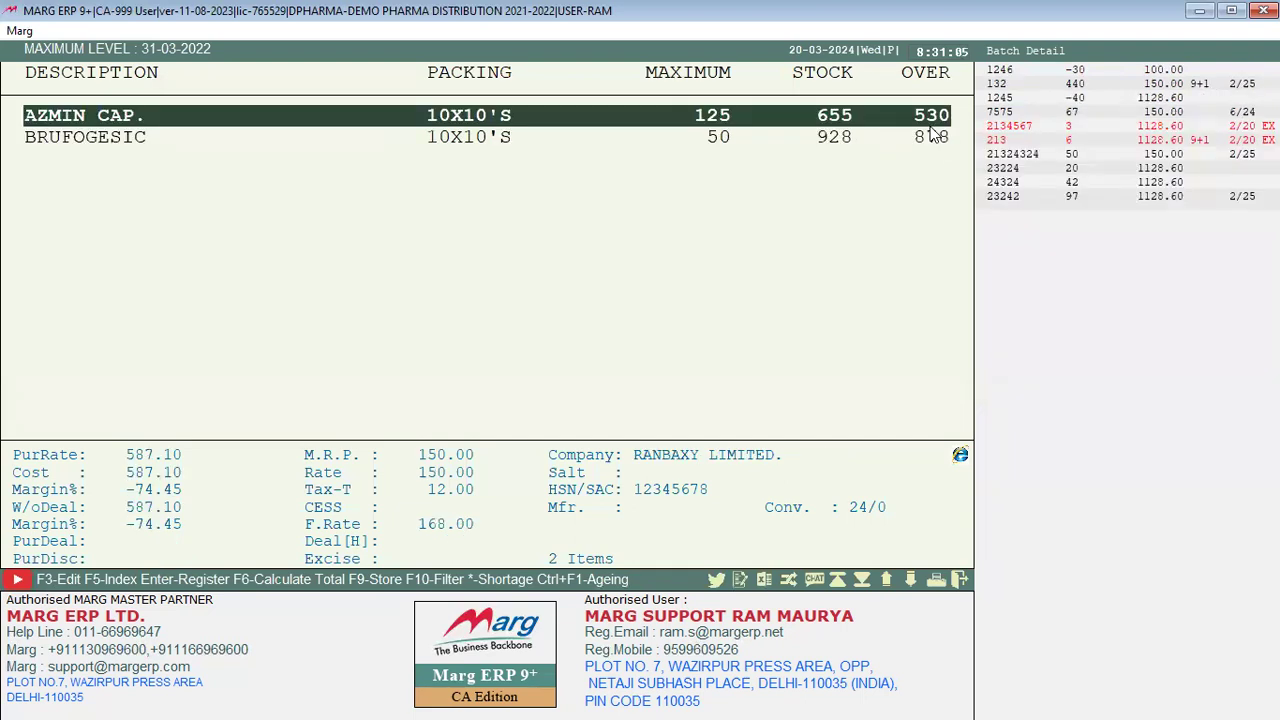
{"action": "key", "text": "Down"}
{"action": "key", "text": "Up"}
{"action": "key", "text": "Down"}
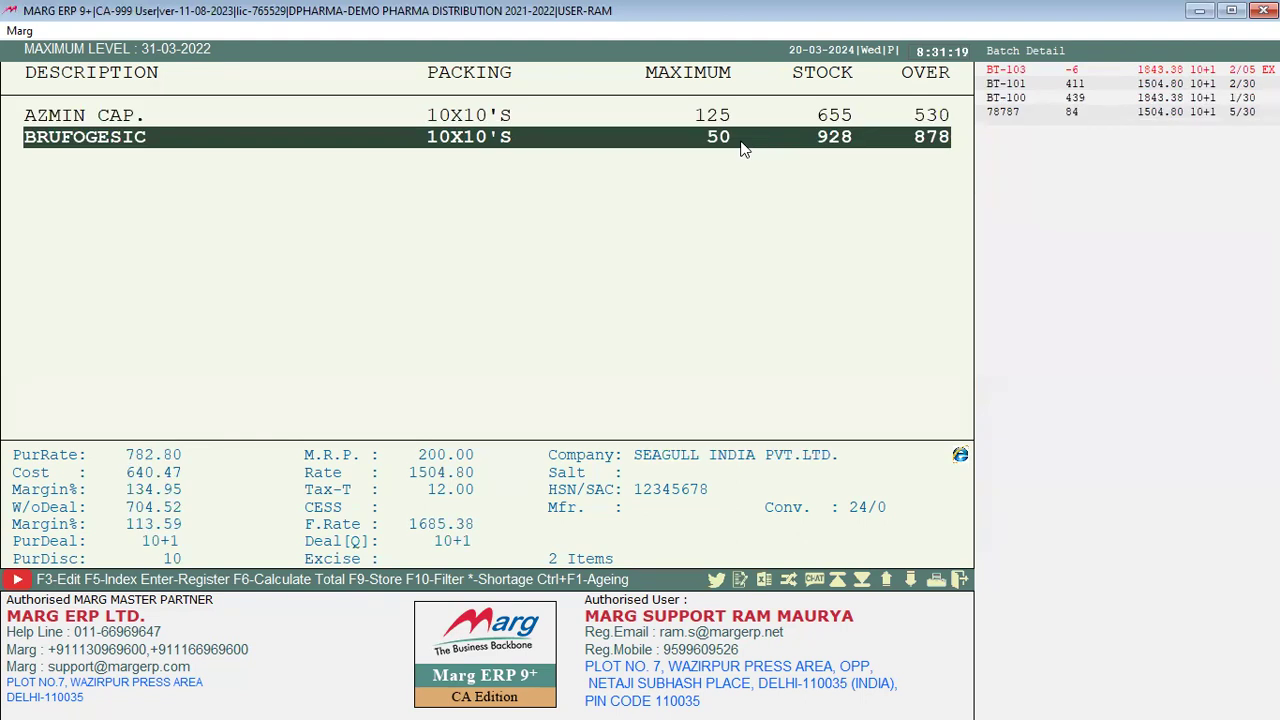
{"action": "key", "text": "Escape"}
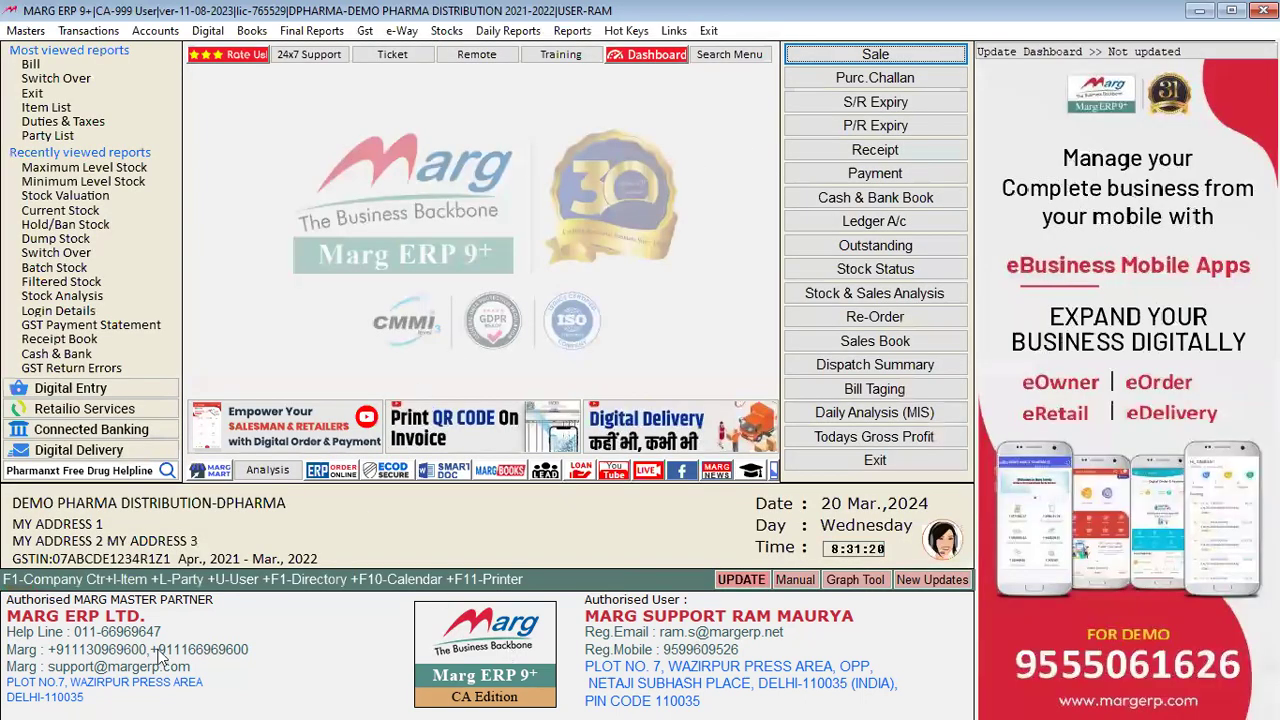
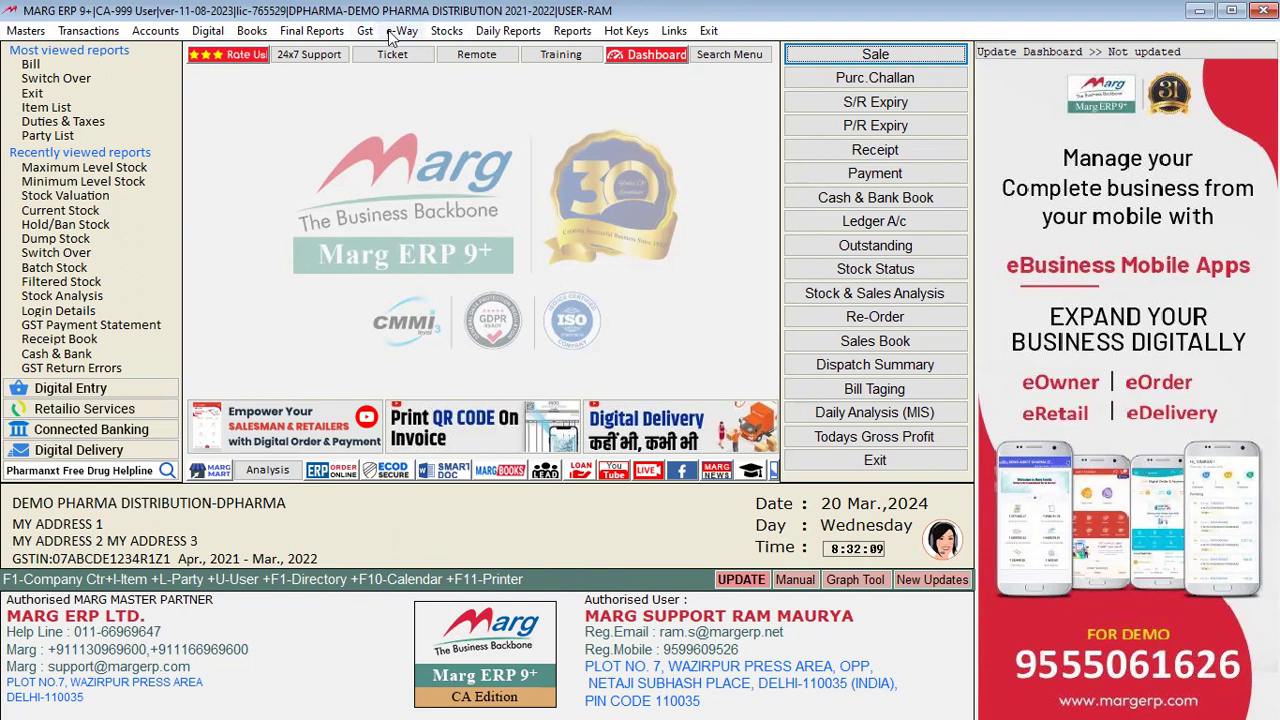
Step: Reopen the Maximum Level Stock report with default options, then close it
{"action": "left_click", "coordinate": [447, 32]}
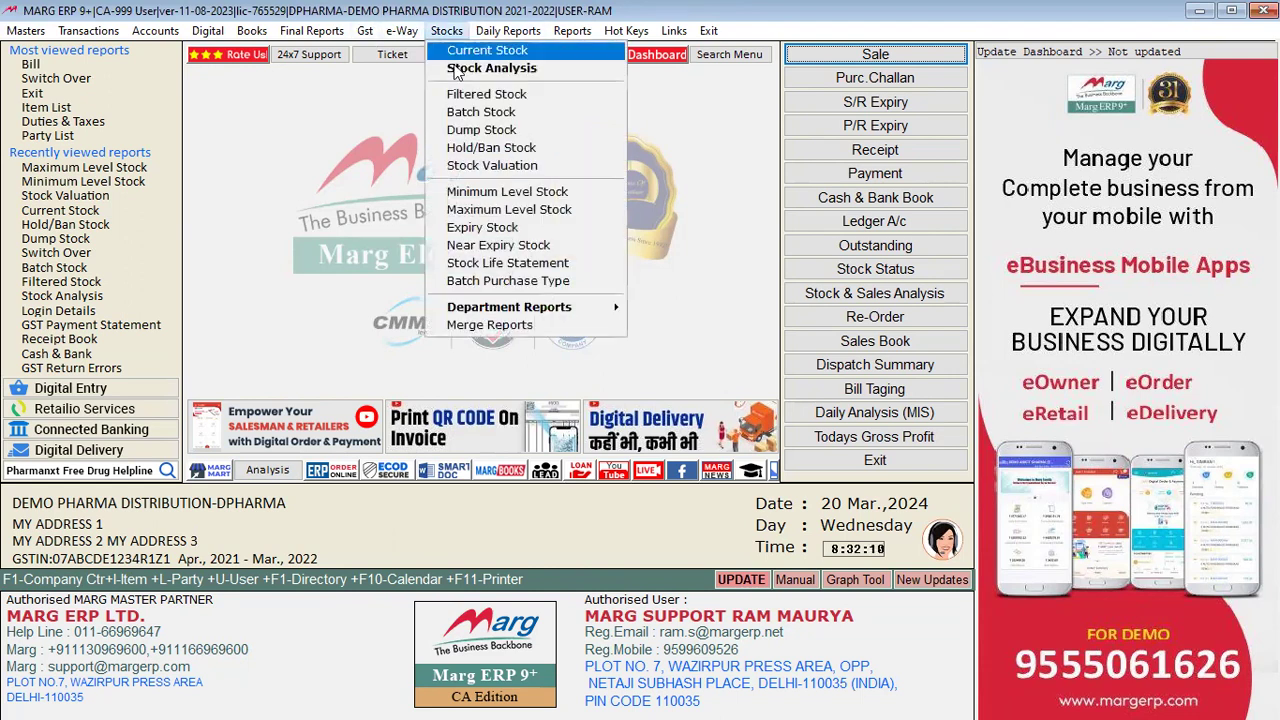
{"action": "left_click", "coordinate": [517, 212]}
{"action": "key", "text": "Return"}
{"action": "key", "text": "Return"}
{"action": "key", "text": "Return"}
{"action": "key", "text": "Return"}
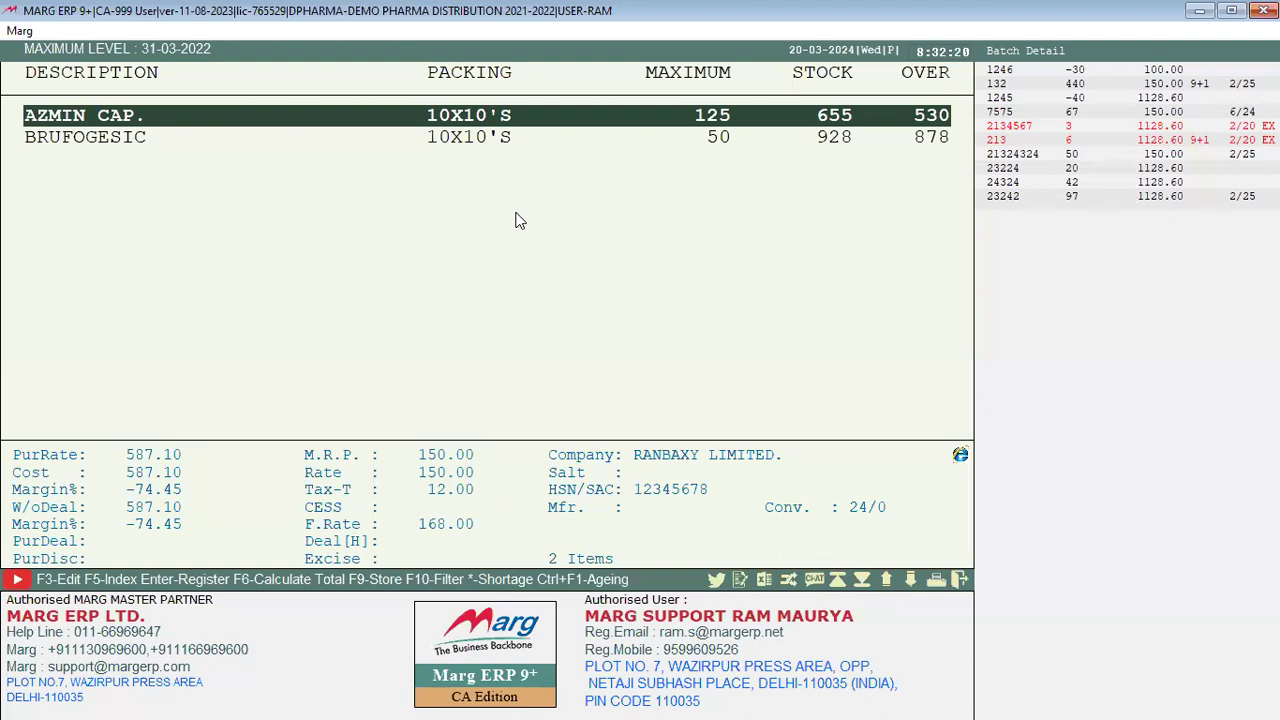
{"action": "key", "text": "Escape"}
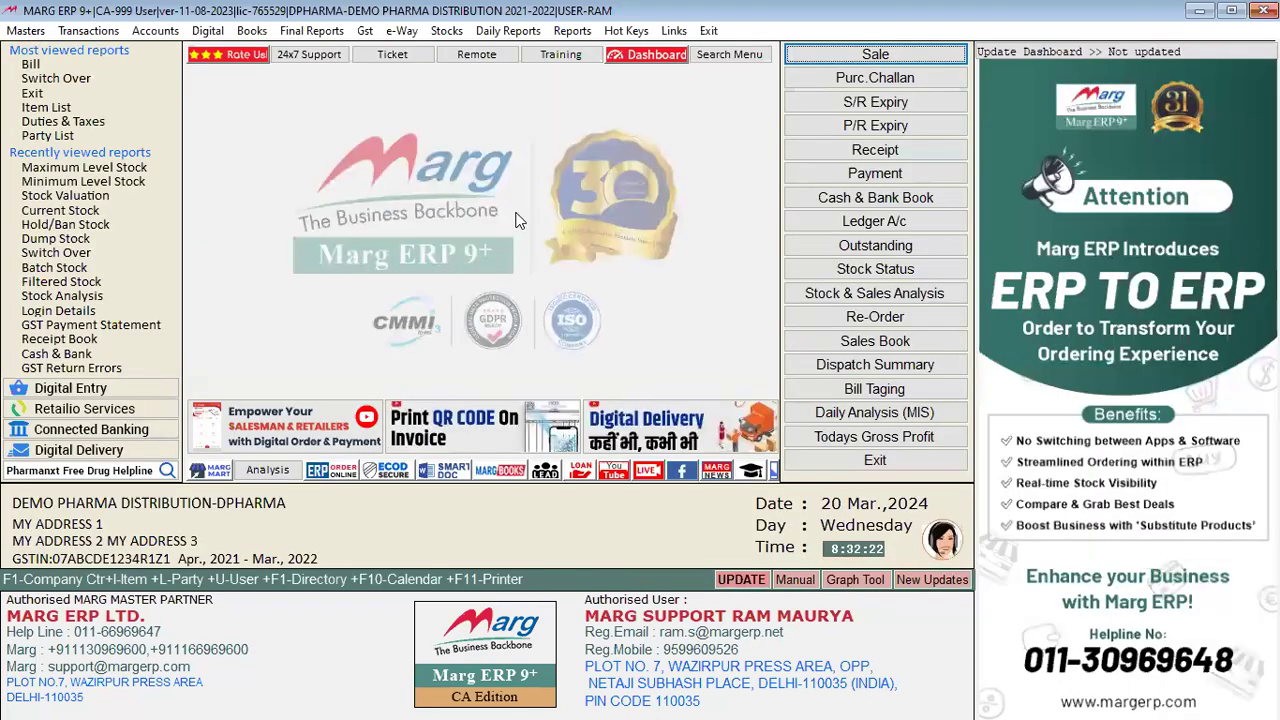
Step: Start a trial purchase entry from the chosen supplier, entering party number 234
{"action": "key", "text": "alt+p"}
{"action": "key", "text": "Return"}
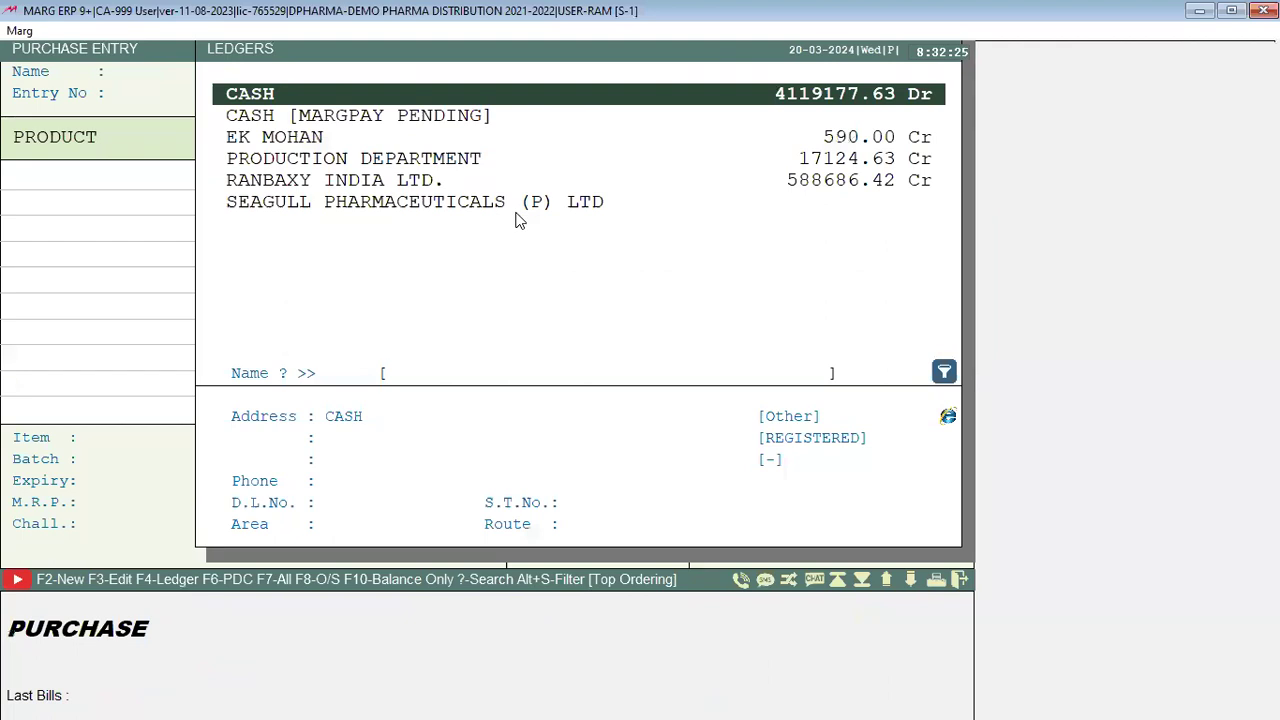
{"action": "key", "text": "Down"}
{"action": "key", "text": "Down"}
{"action": "key", "text": "Return"}
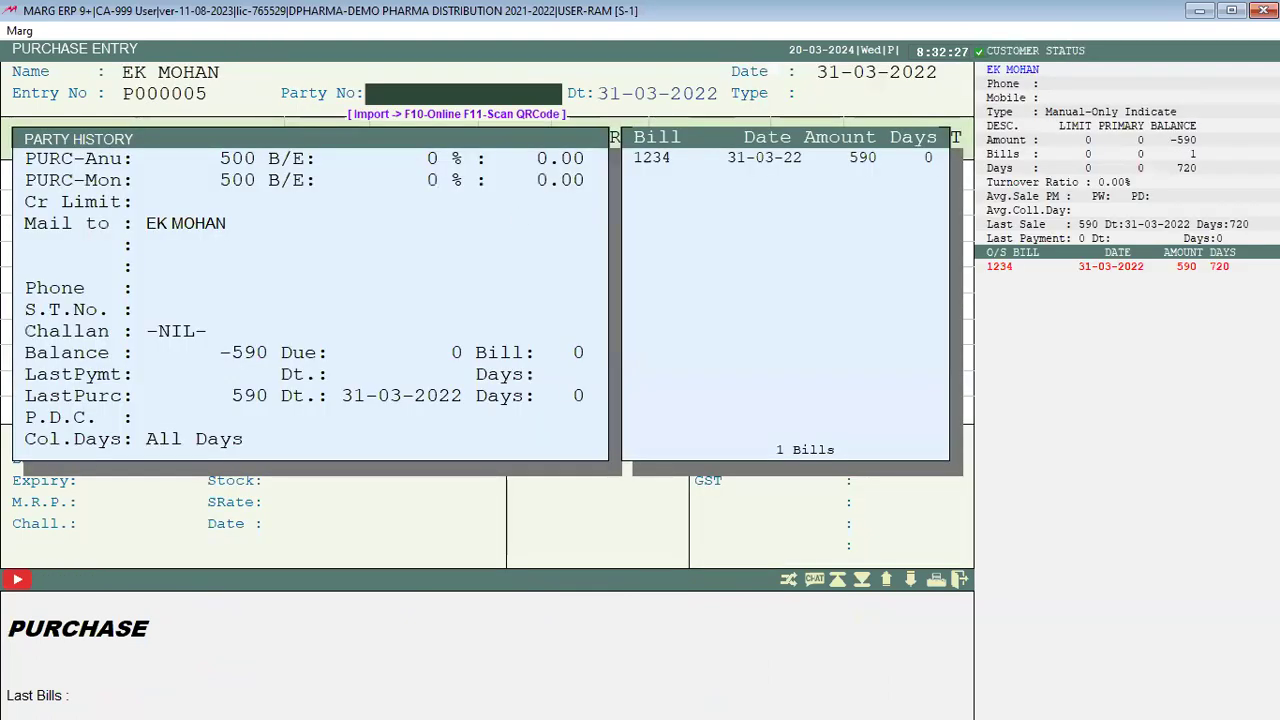
{"action": "type", "text": "234"}
{"action": "key", "text": "Return"}
{"action": "key", "text": "Return"}
{"action": "key", "text": "Return"}
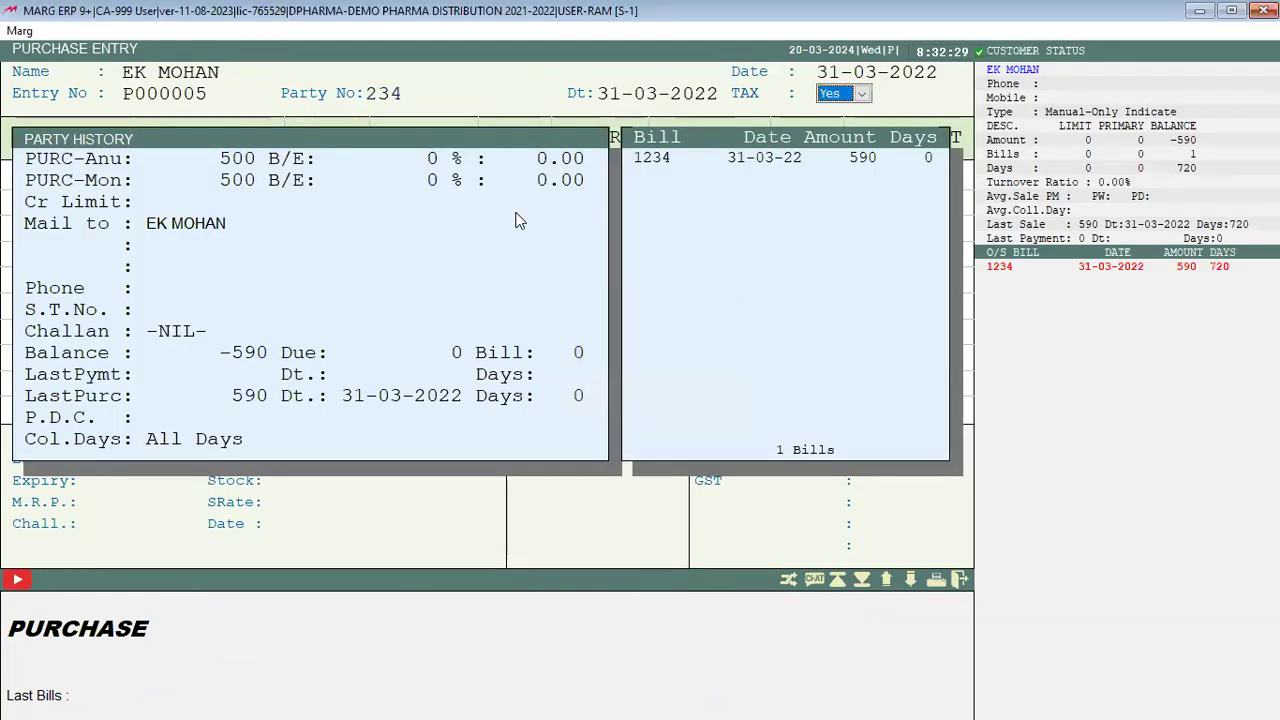
{"action": "key", "text": "Return"}
{"action": "key", "text": "Return"}
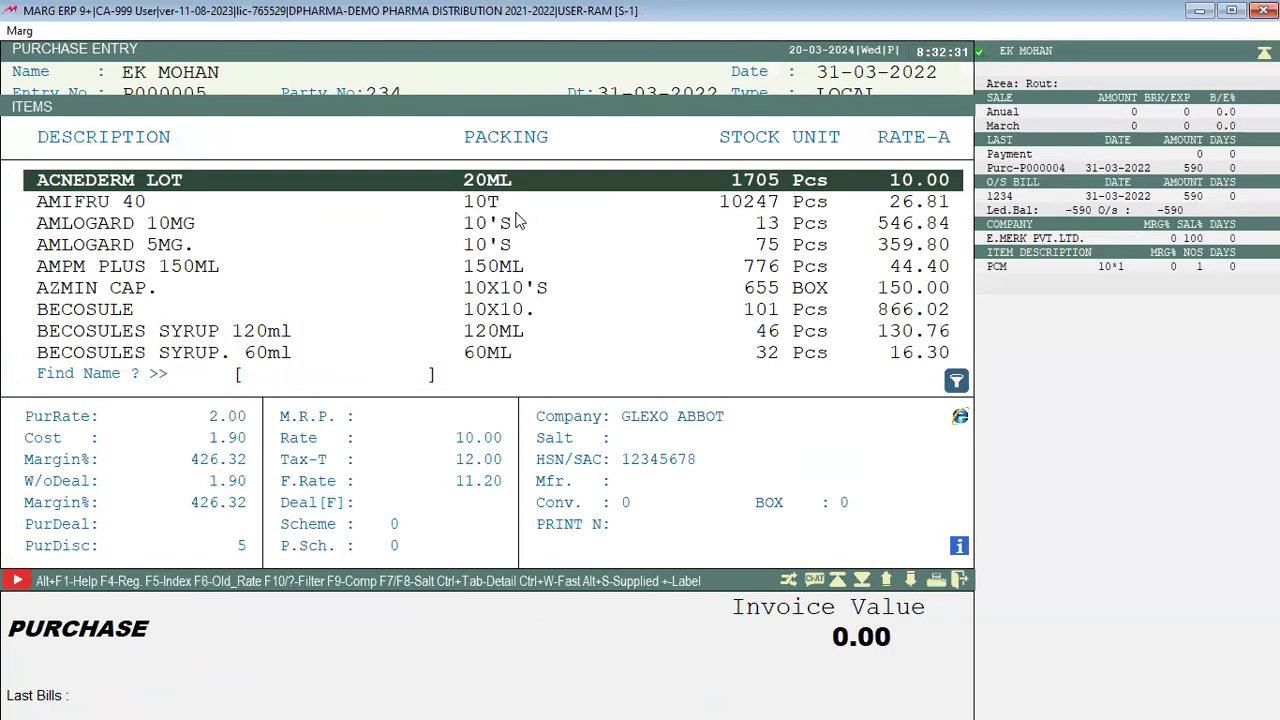
Step: Add AZMIN CAP. batch 23242 with quantity 10, then exit the purchase without saving
{"action": "key", "text": "Down"}
{"action": "key", "text": "Down"}
{"action": "key", "text": "Down"}
{"action": "key", "text": "Down"}
{"action": "key", "text": "Down"}
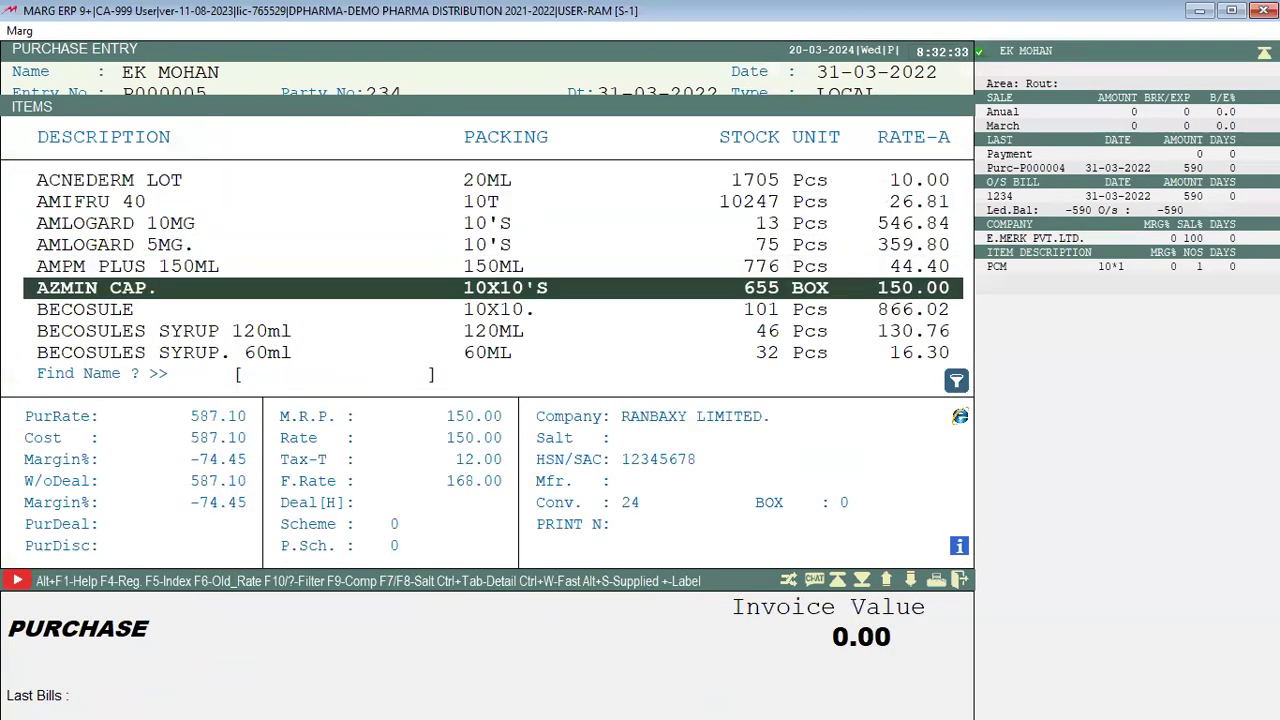
{"action": "key", "text": "Return"}
{"action": "key", "text": "Return"}
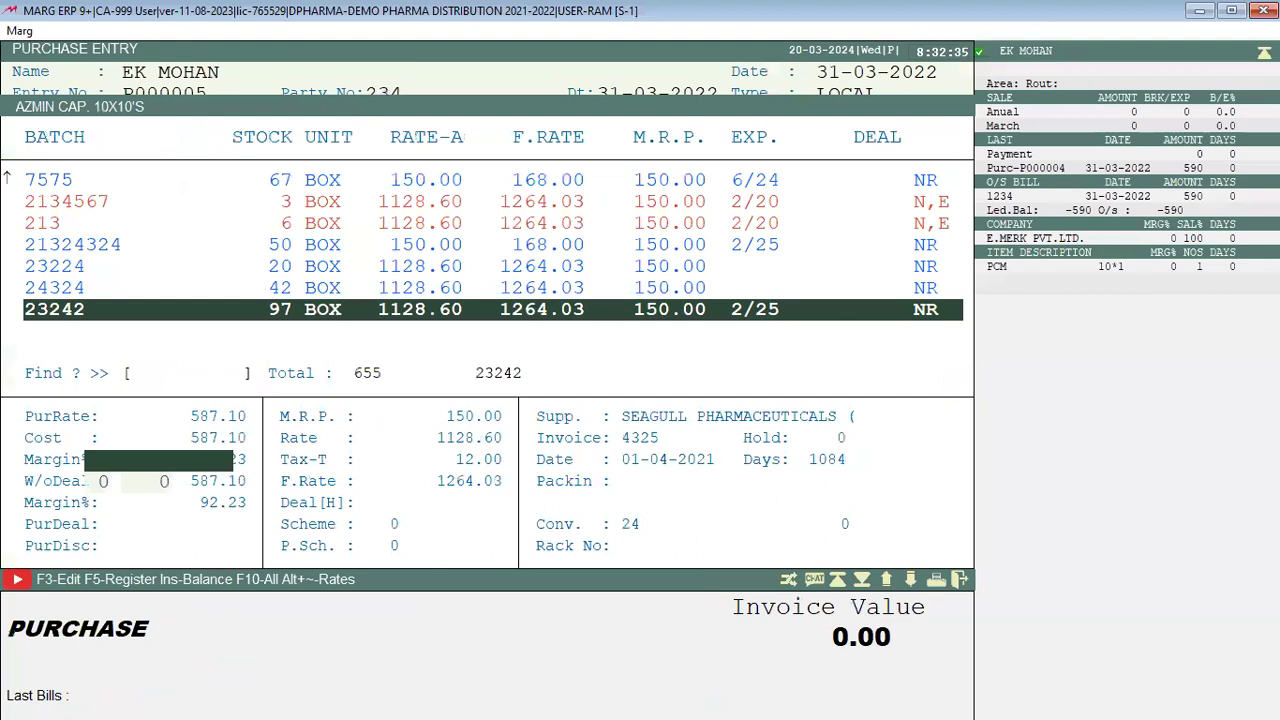
{"action": "key", "text": "Return"}
{"action": "key", "text": "Return"}
{"action": "key", "text": "Return"}
{"action": "type", "text": "10"}
{"action": "key", "text": "Return"}
{"action": "key", "text": "Return"}
{"action": "key", "text": "Return"}
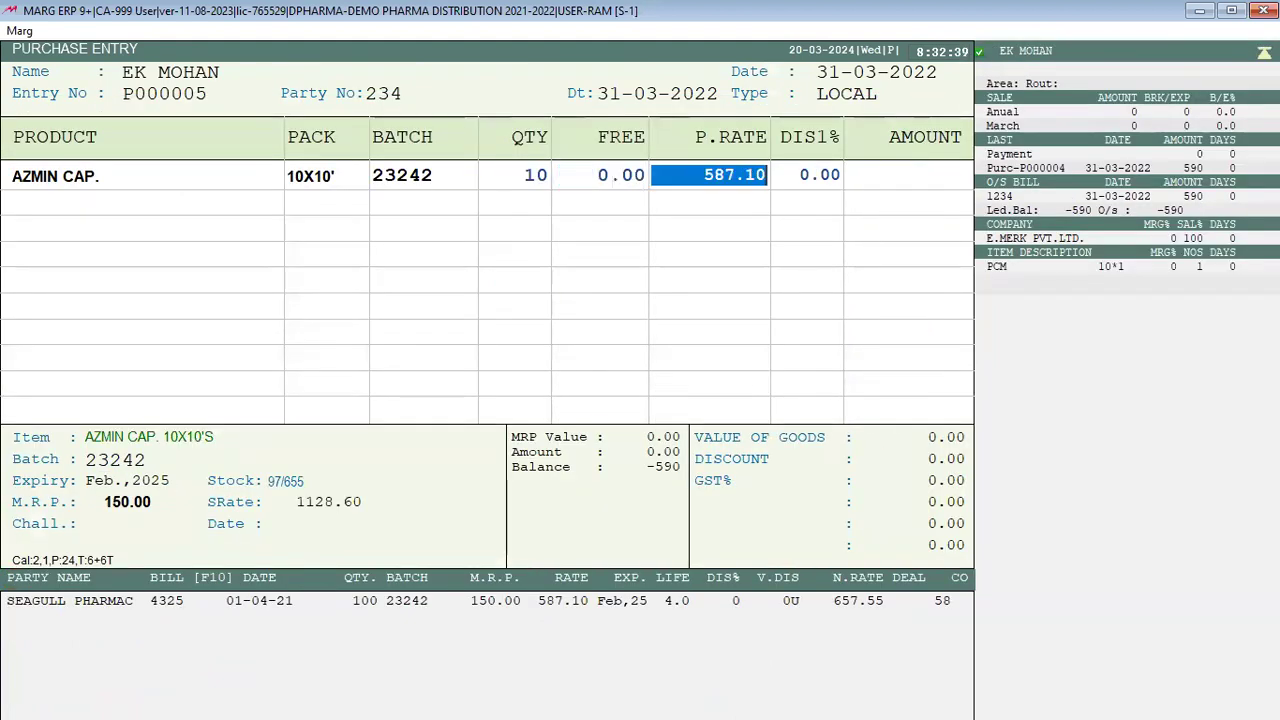
{"action": "key", "text": "Return"}
{"action": "key", "text": "Return"}
{"action": "key", "text": "Return"}
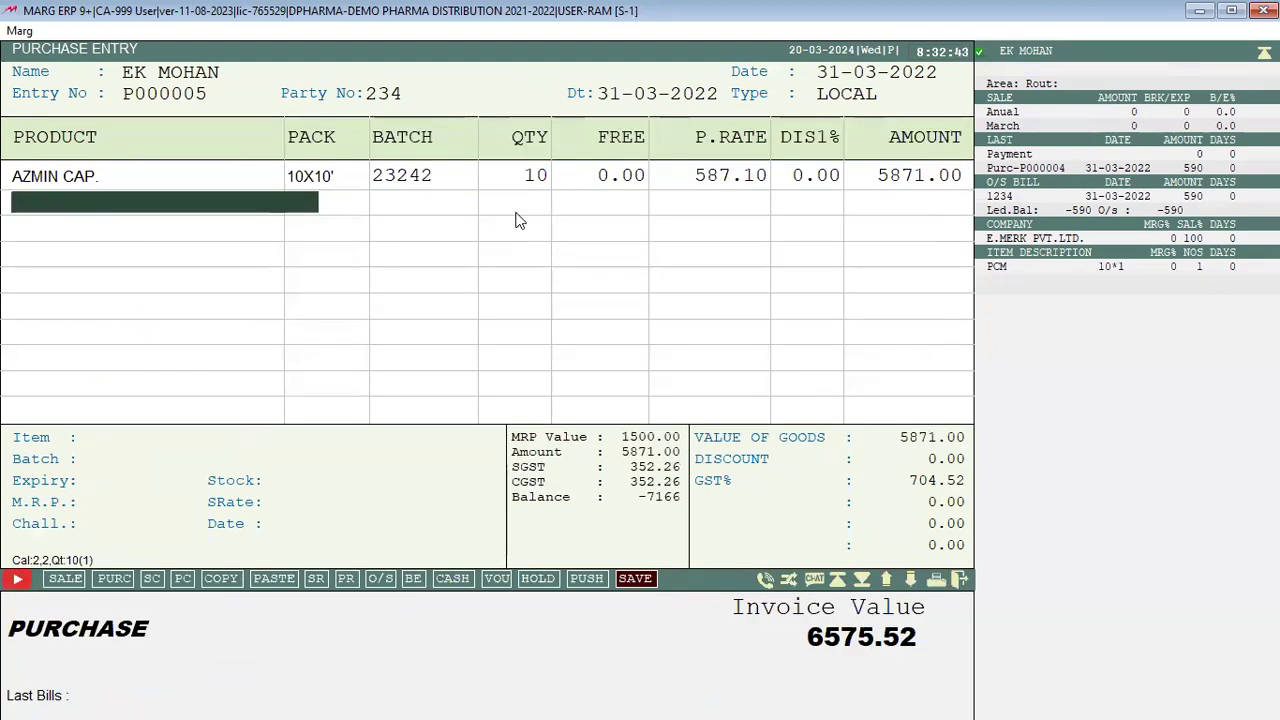
{"action": "key", "text": "Escape"}
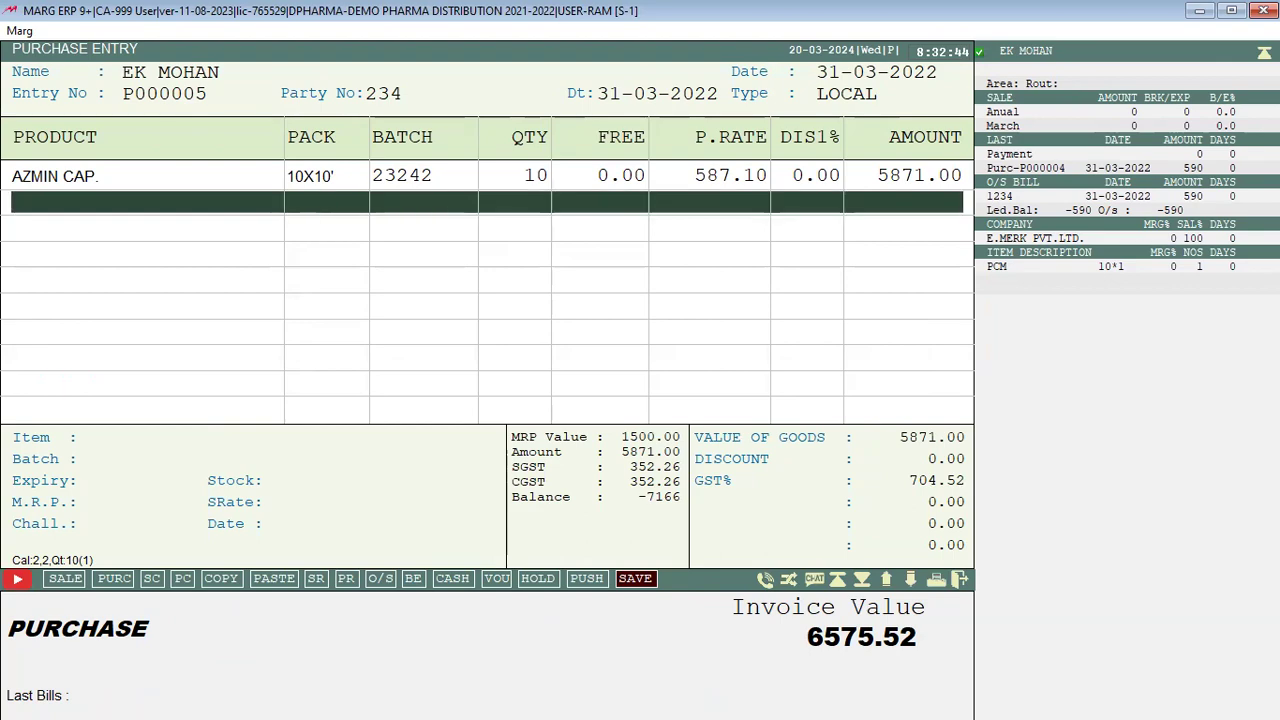
{"action": "key", "text": "Escape"}
{"action": "key", "text": "Right"}
{"action": "key", "text": "Return"}
{"action": "key", "text": "Escape"}
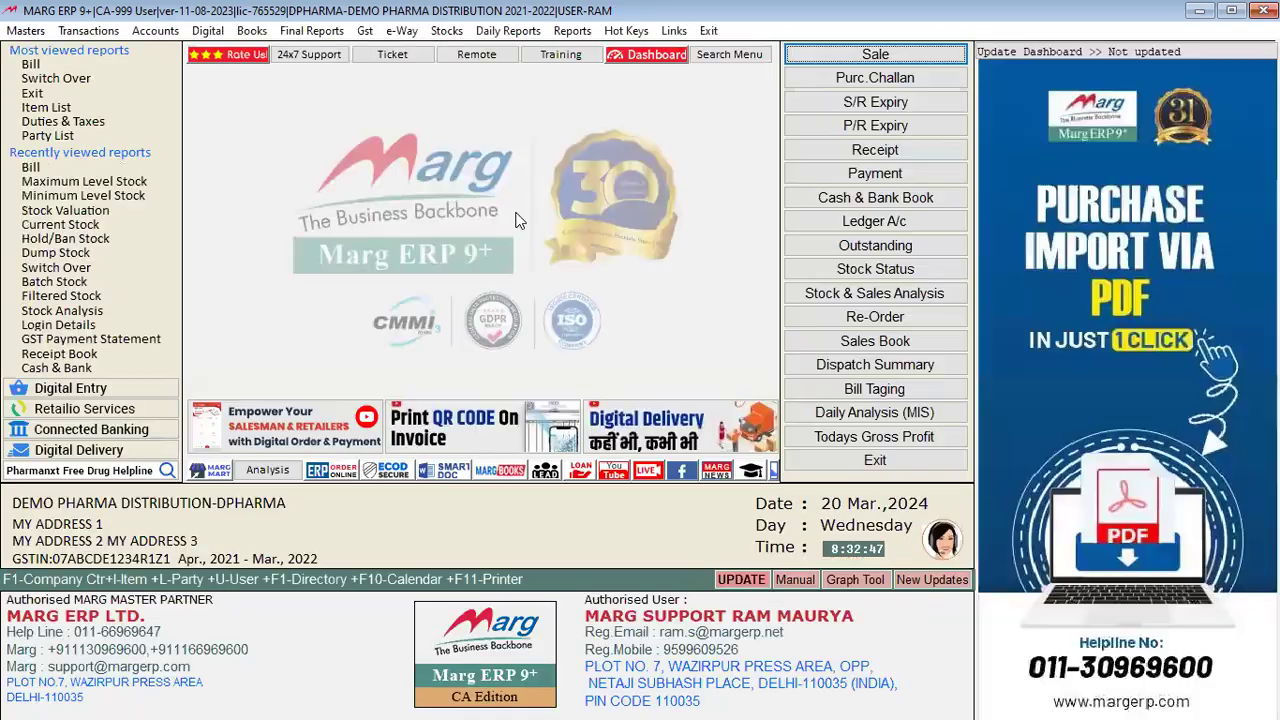
Step: Search Control Room for INDICATE, set 'Indicate if Cross Minimum/Maximum Level' to Y, and save
{"action": "key", "text": "ctrl+r"}
{"action": "key", "text": "Return"}
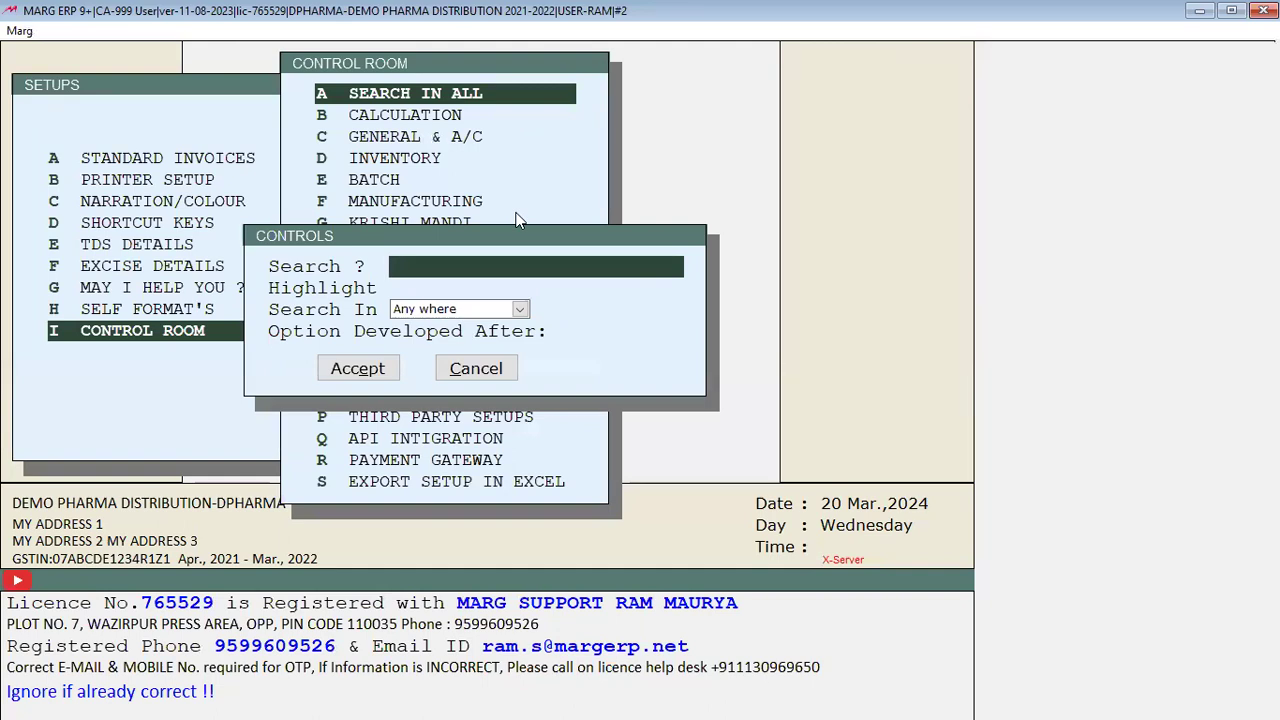
{"action": "type", "text": "INDICATE"}
{"action": "key", "text": "Return"}
{"action": "key", "text": "Return"}
{"action": "key", "text": "Return"}
{"action": "key", "text": "Return"}
{"action": "key", "text": "Return"}
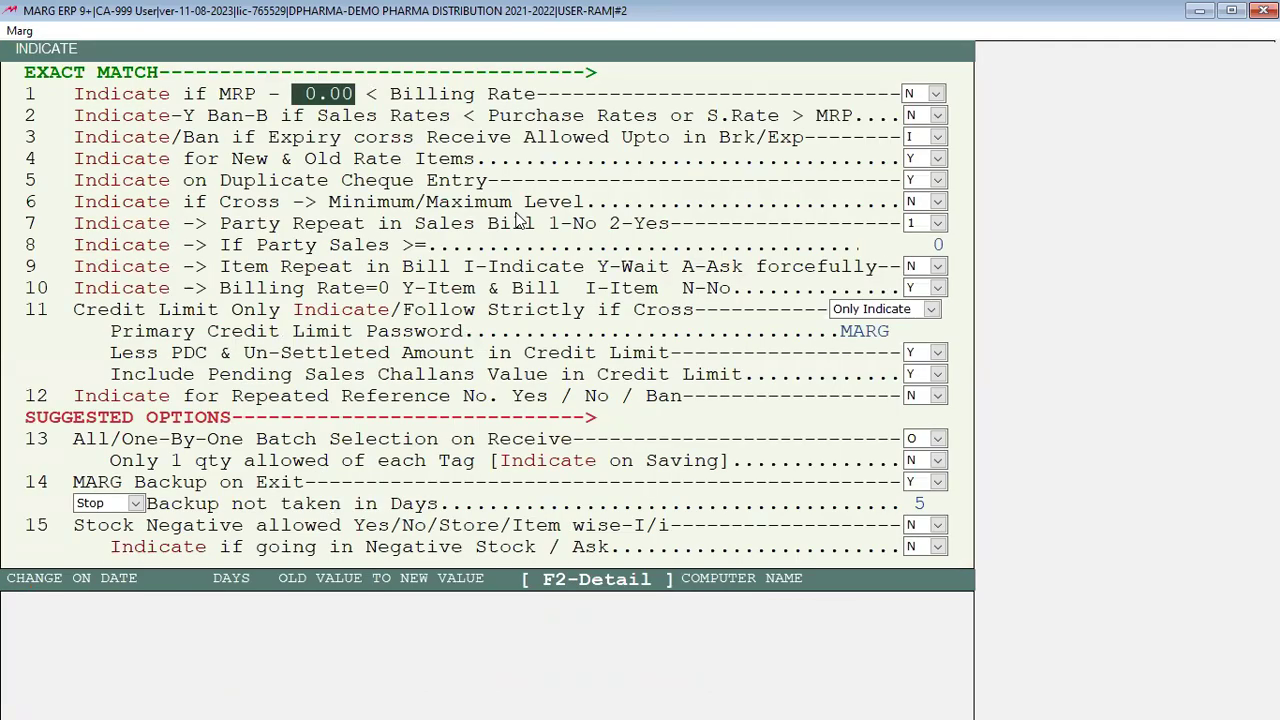
{"action": "key", "text": "Return"}
{"action": "key", "text": "Return"}
{"action": "key", "text": "Return"}
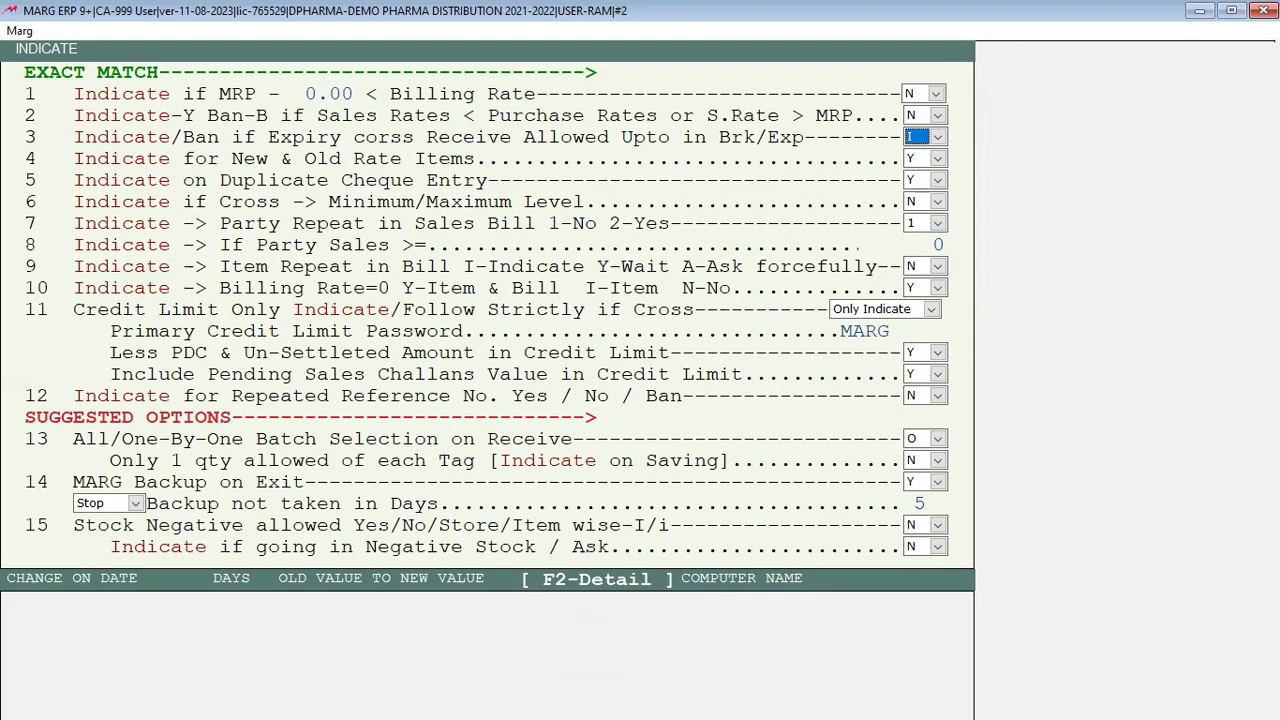
{"action": "key", "text": "Return"}
{"action": "key", "text": "Return"}
{"action": "key", "text": "Return"}
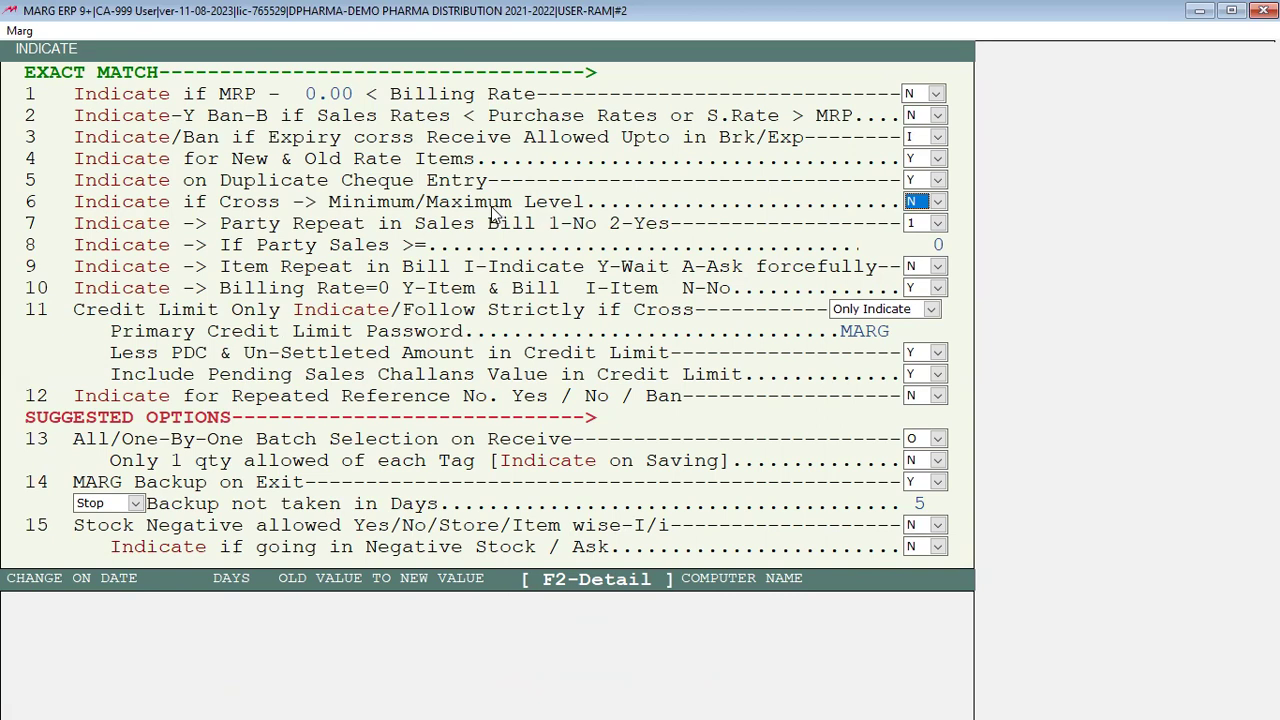
{"action": "key", "text": "alt+Down"}
{"action": "key", "text": "Down"}
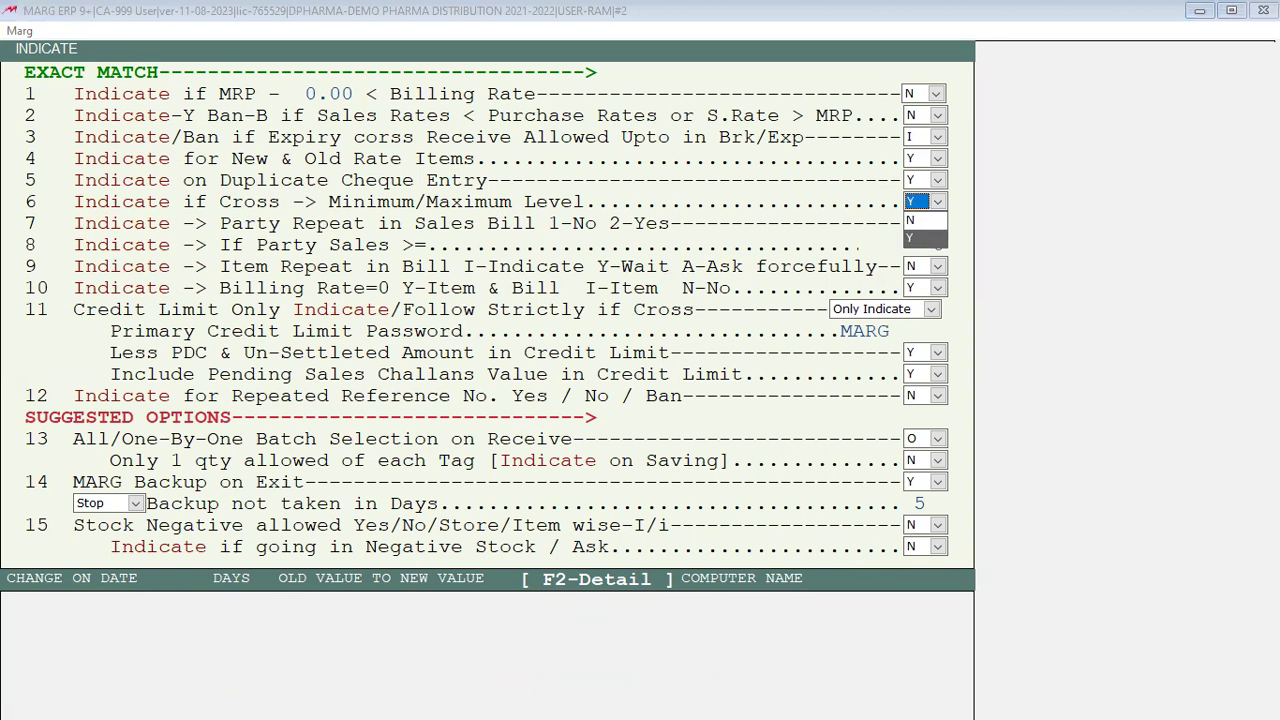
{"action": "key", "text": "Return"}
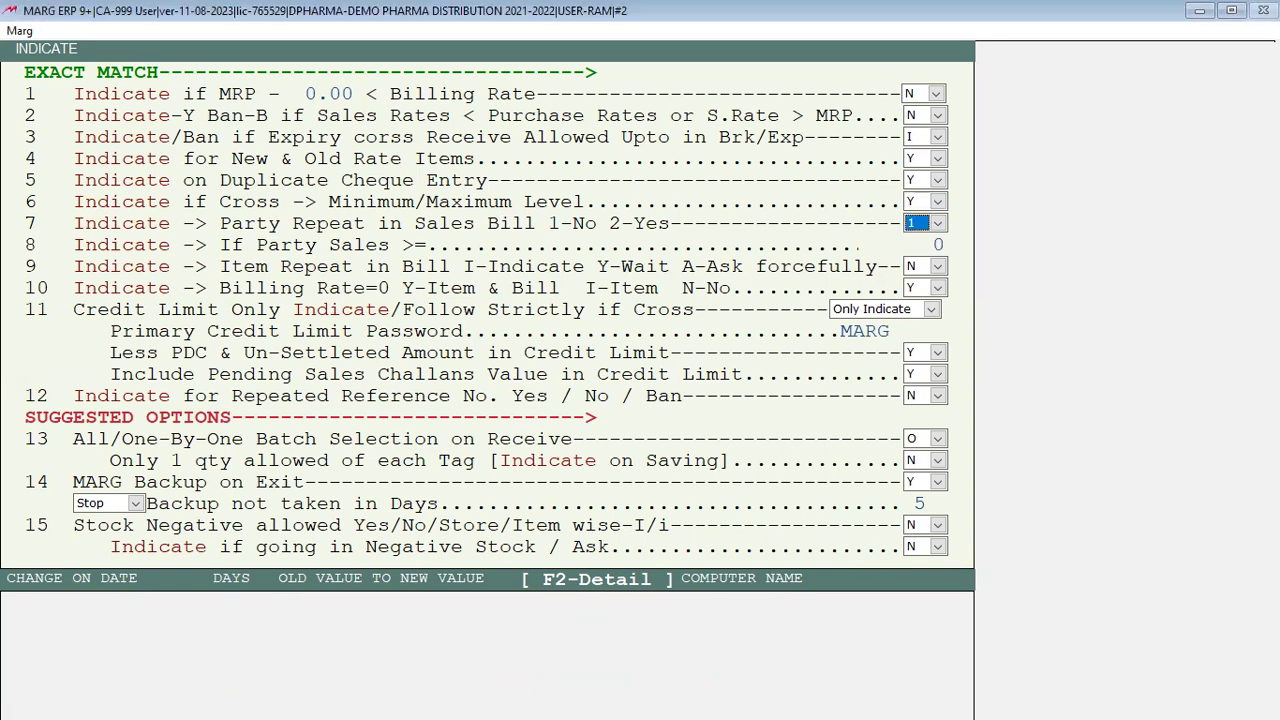
{"action": "key", "text": "Escape"}
{"action": "key", "text": "Escape"}
{"action": "key", "text": "Right"}
{"action": "key", "text": "Return"}
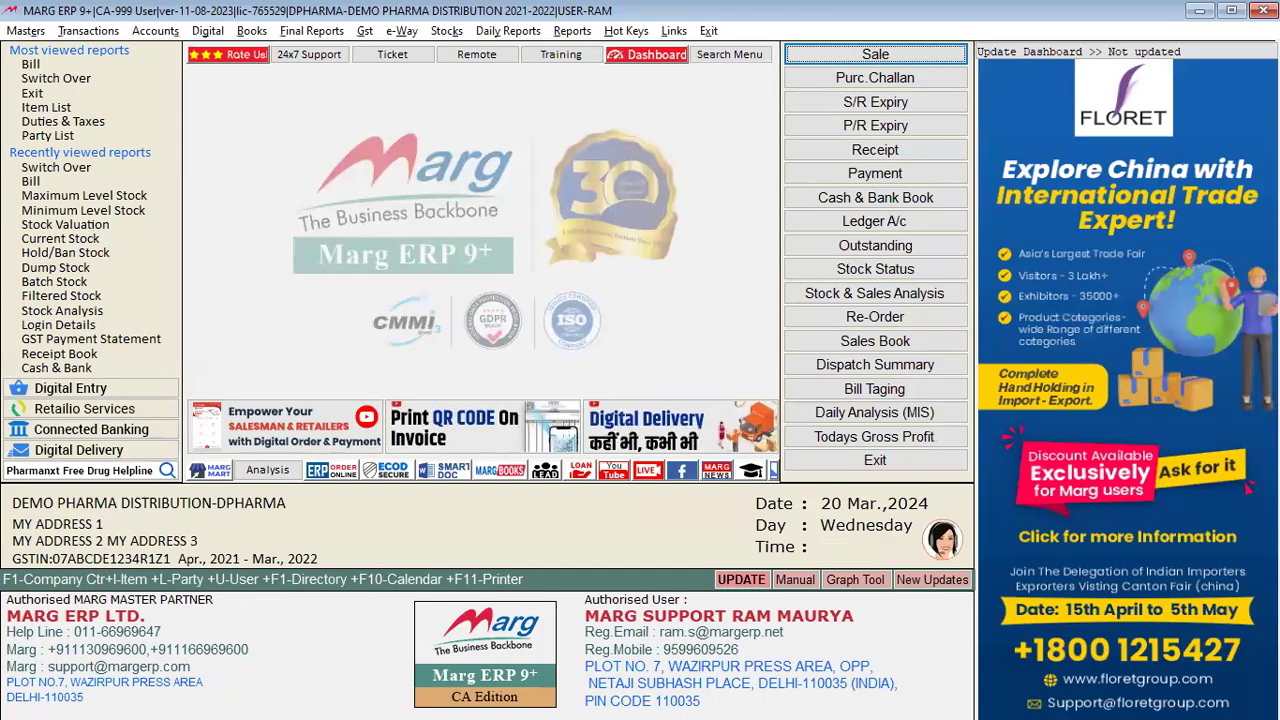
{"action": "key", "text": "alt+p"}
{"action": "key", "text": "Return"}
{"action": "key", "text": "Return"}
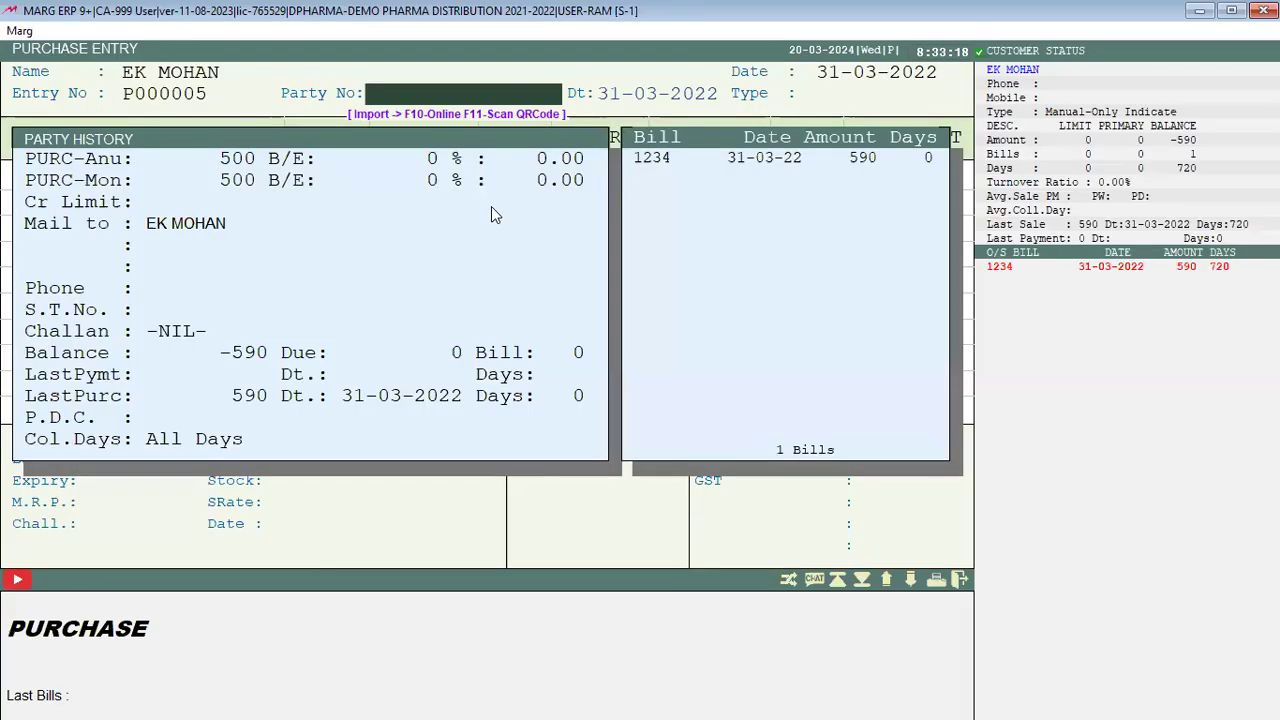
{"action": "type", "text": "876"}
{"action": "key", "text": "Return"}
{"action": "key", "text": "Return"}
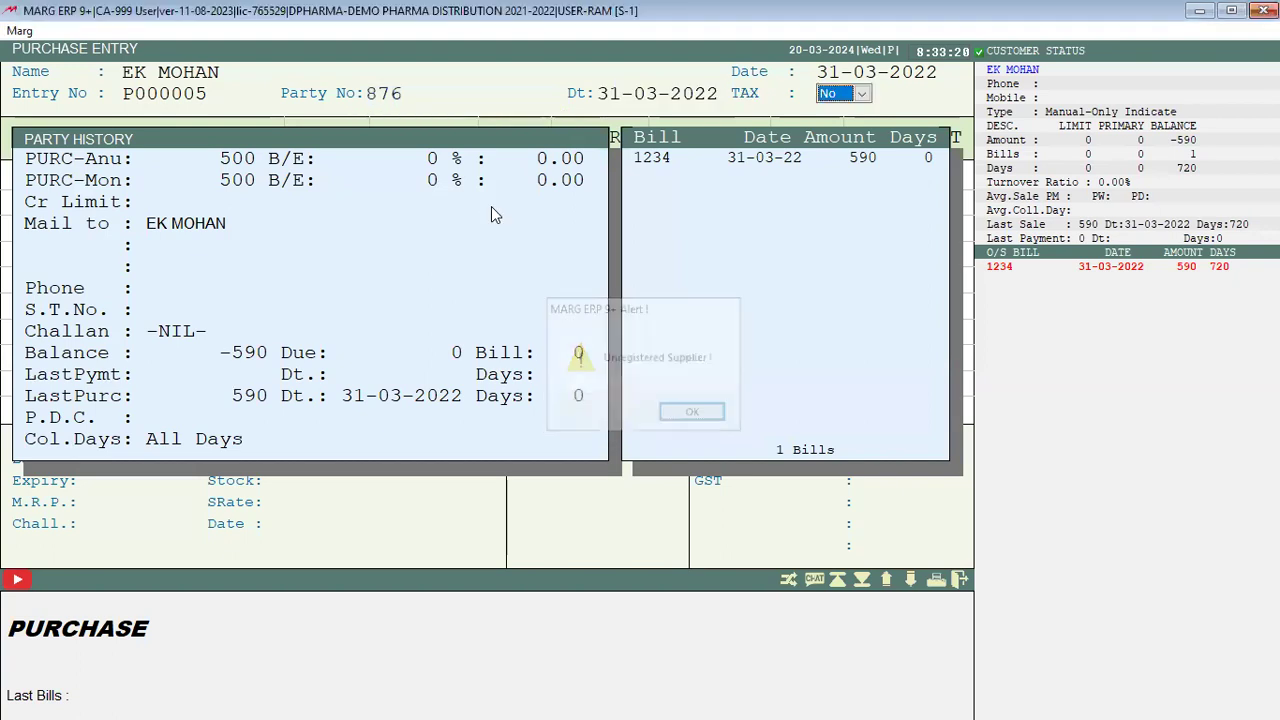
{"action": "key", "text": "Return"}
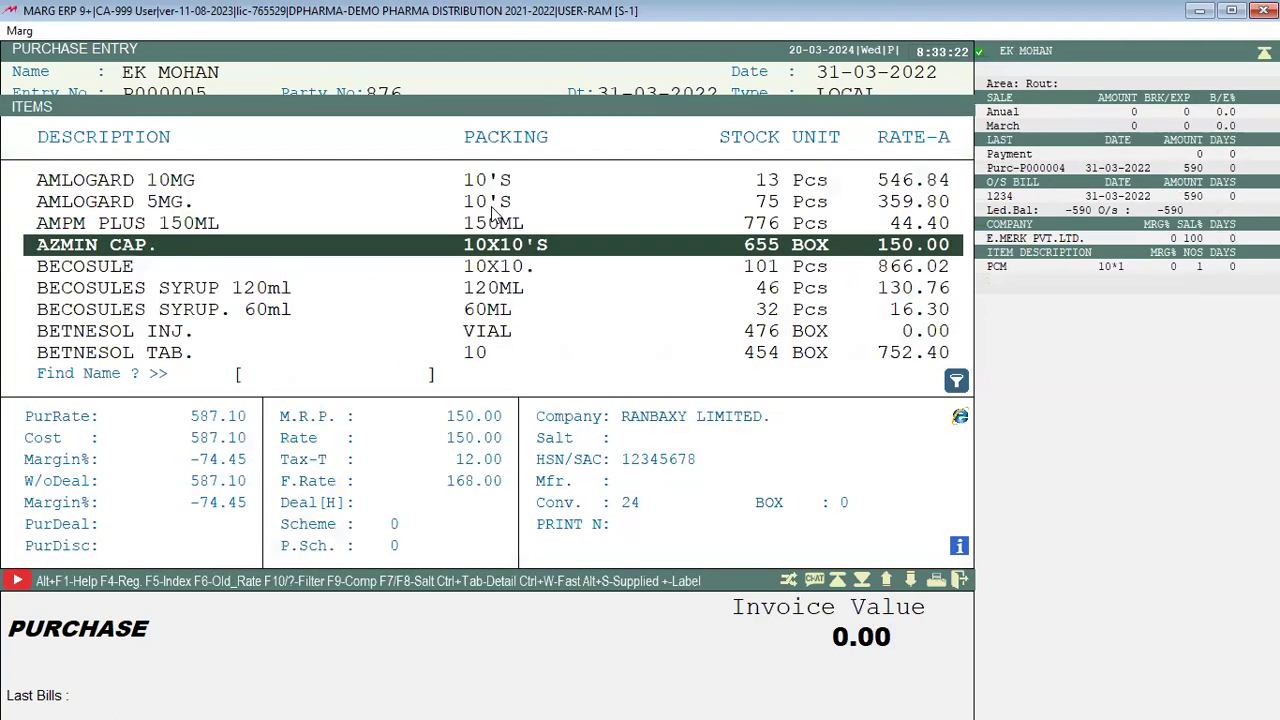
{"action": "key", "text": "Return"}
{"action": "key", "text": "Return"}
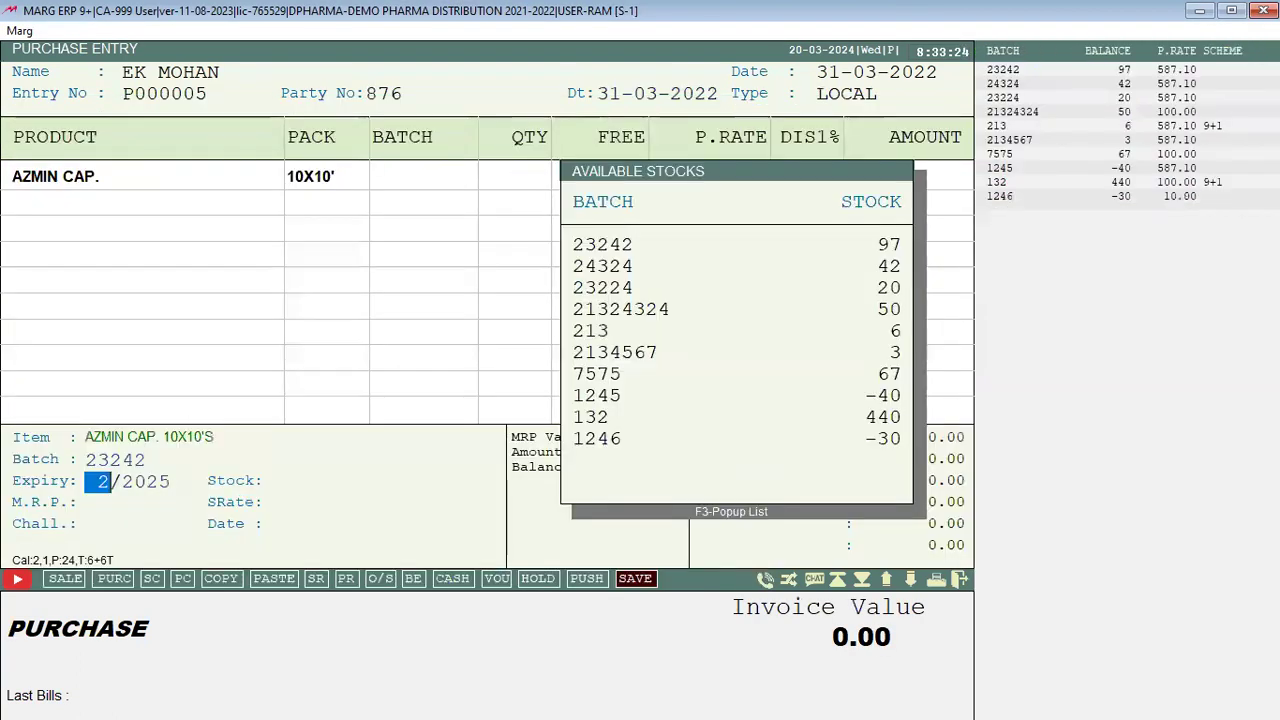
{"action": "key", "text": "Return"}
{"action": "type", "text": "10"}
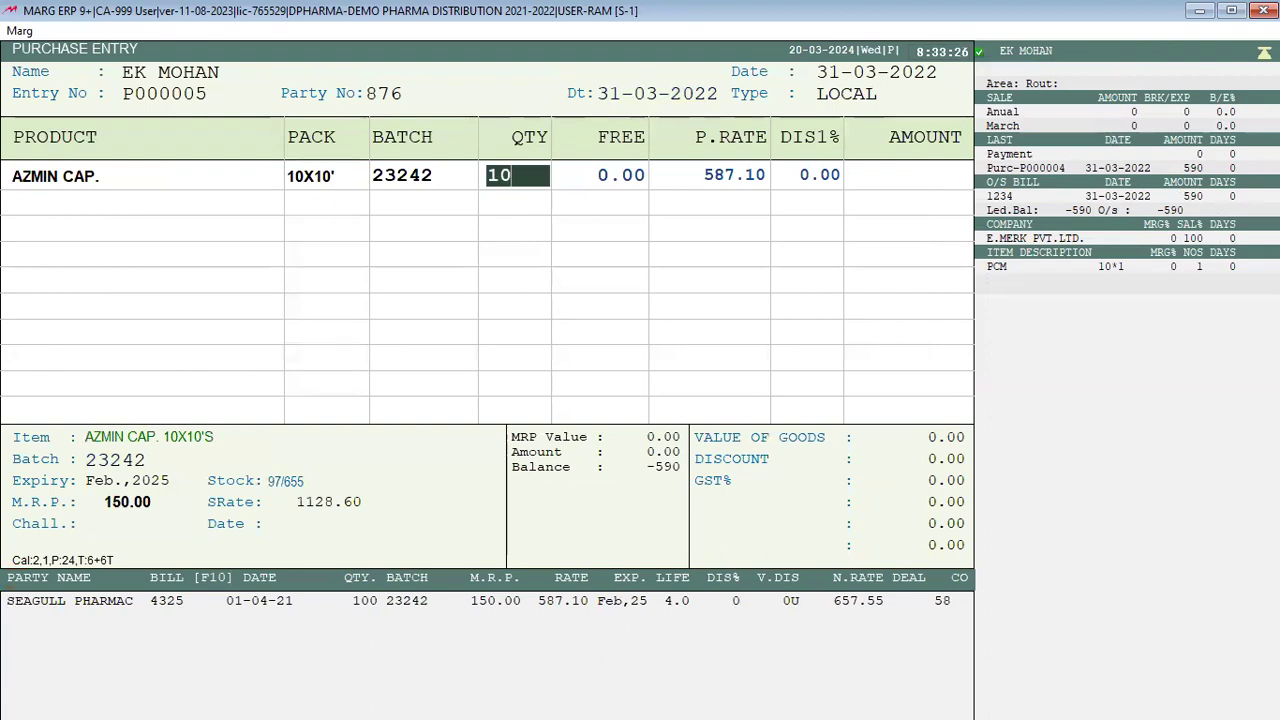
{"action": "key", "text": "Return"}
{"action": "key", "text": "Return"}
{"action": "key", "text": "Return"}
{"action": "key", "text": "Return"}
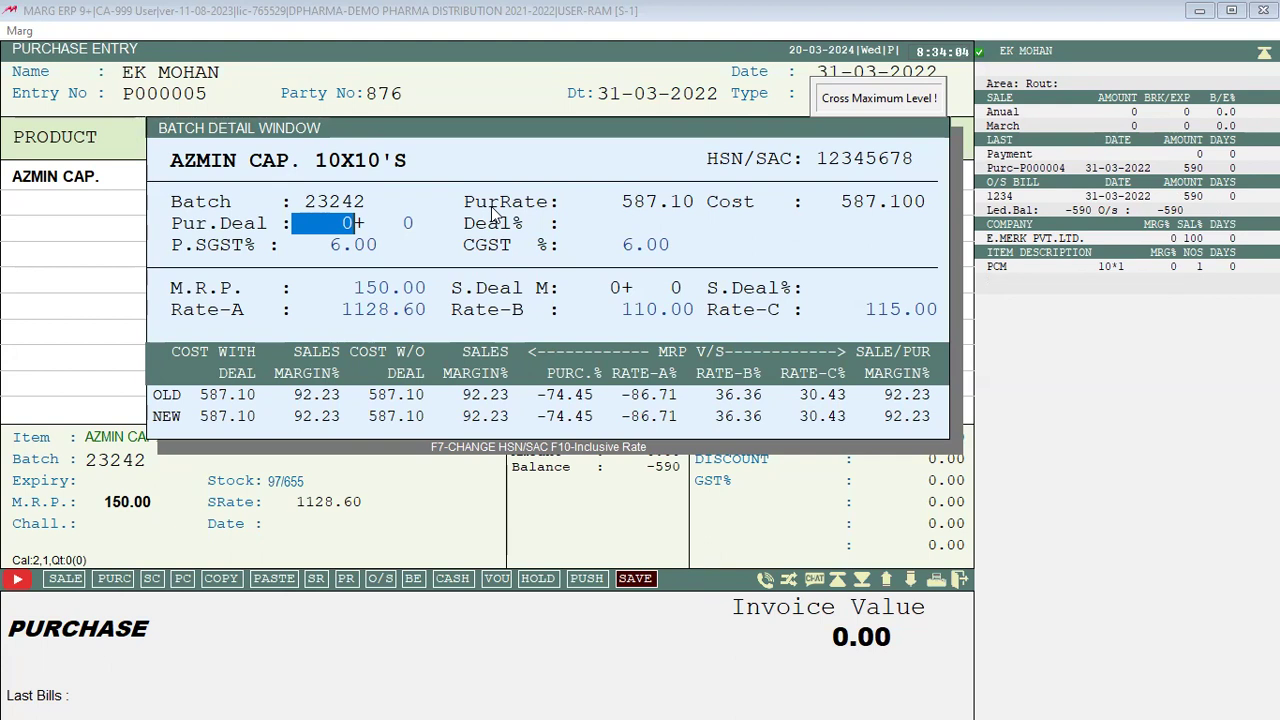
{"action": "key", "text": "Return"}
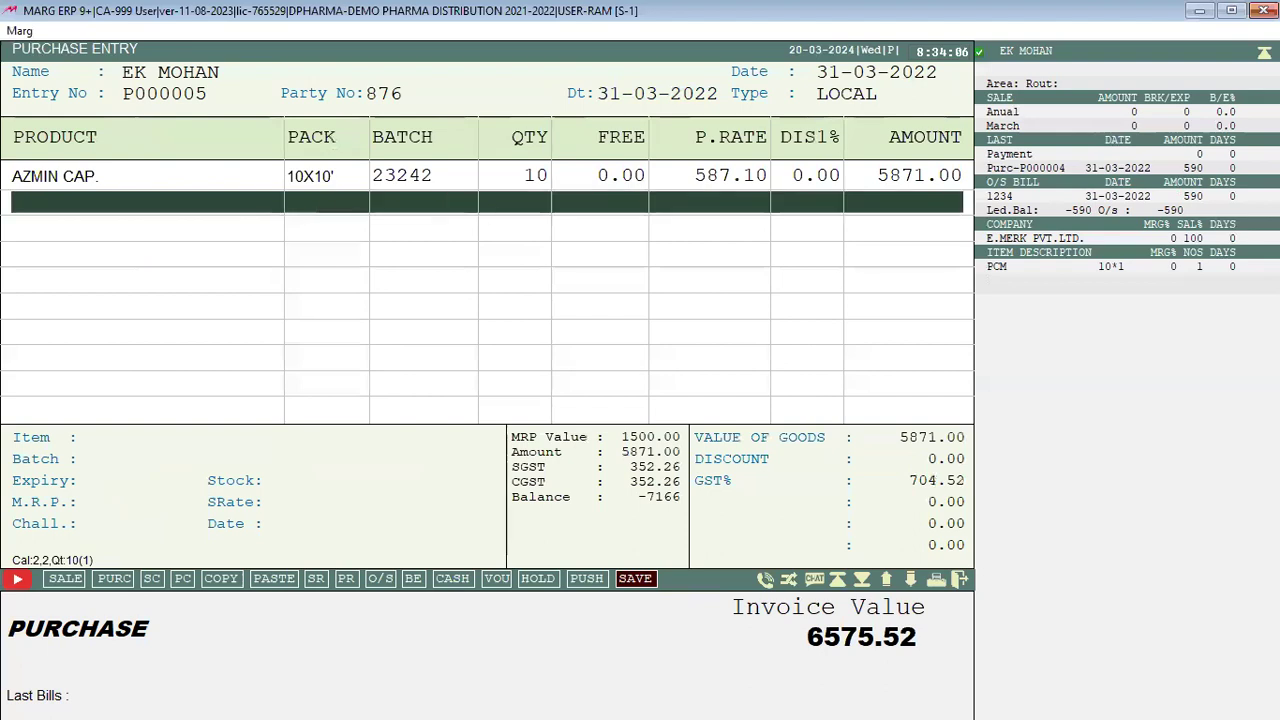
{"action": "key", "text": "Escape"}
{"action": "key", "text": "Right"}
{"action": "key", "text": "Return"}
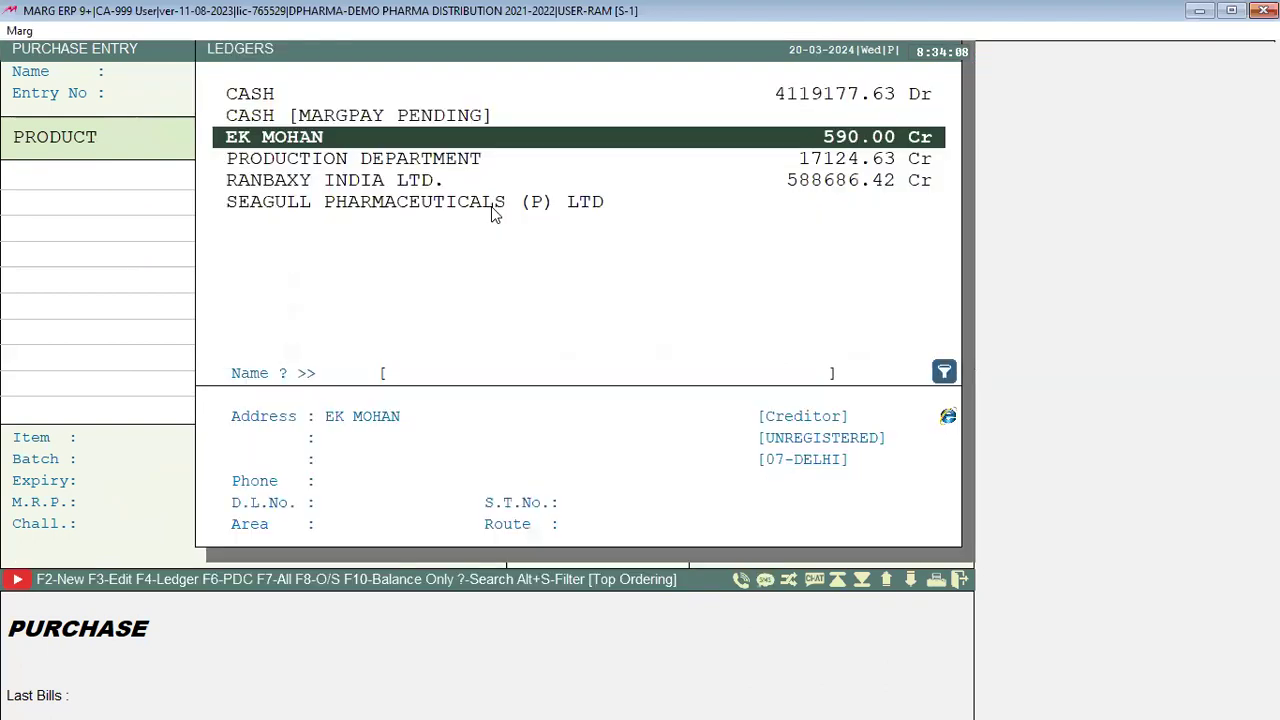
{"action": "key", "text": "Escape"}
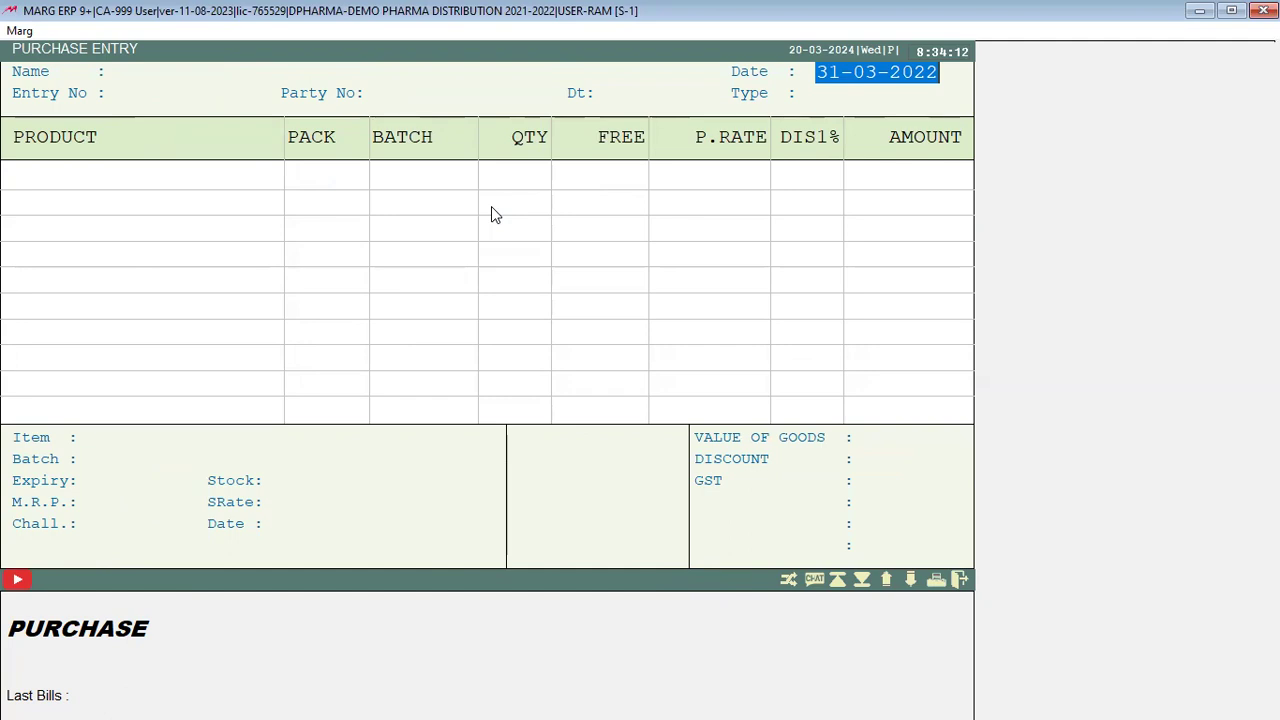
{"action": "key", "text": "Escape"}
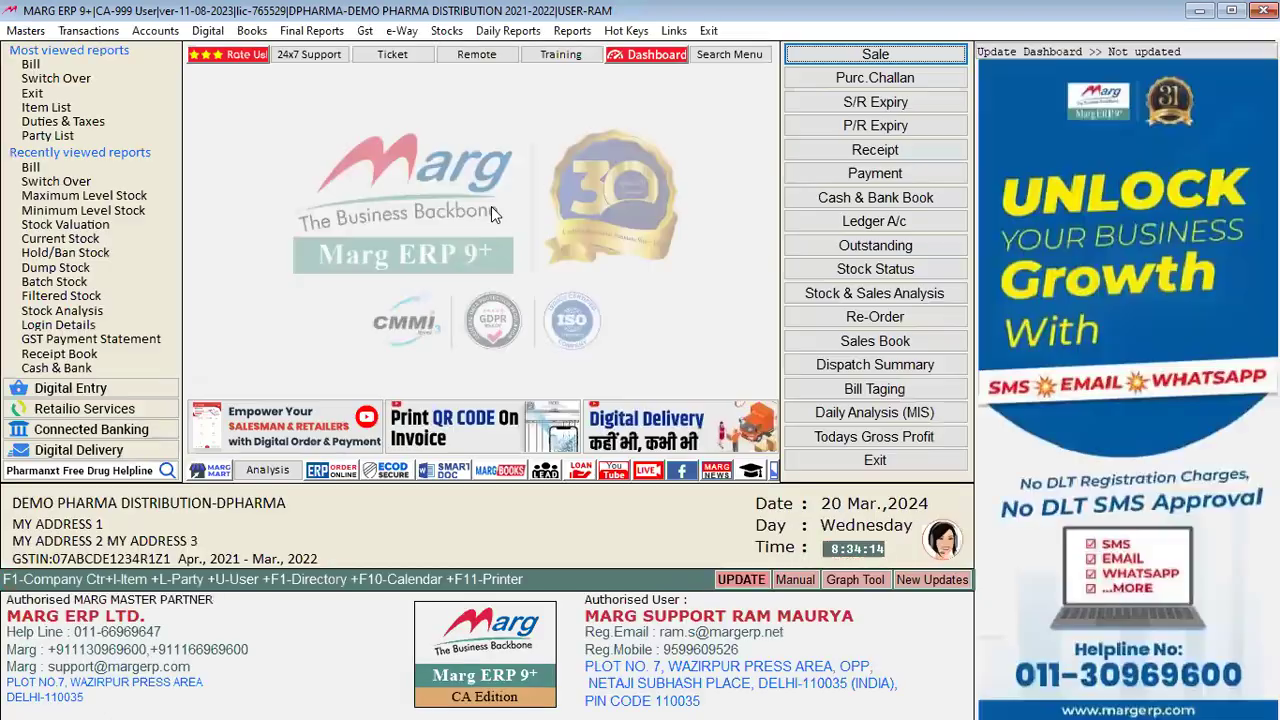
Step: Run the Minimum Level Stock report for 31-03-2022 and dismiss its 'No record found!' message
{"action": "left_click", "coordinate": [447, 31]}
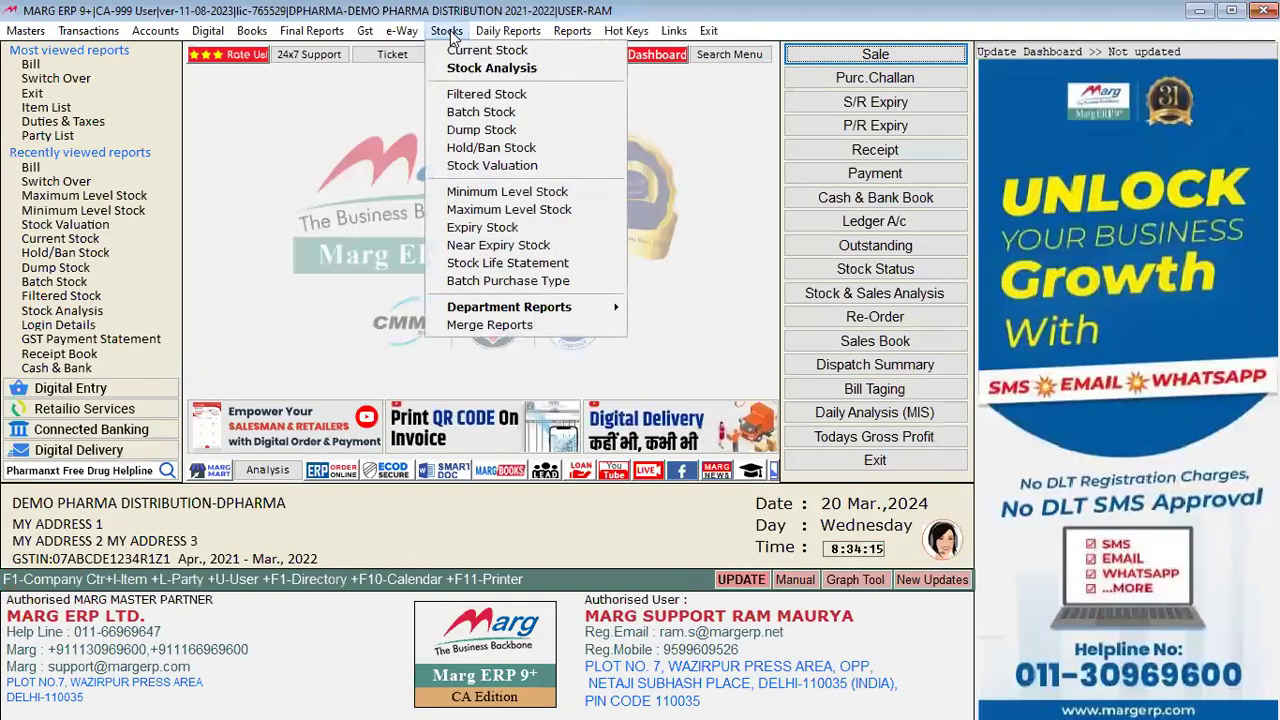
{"action": "left_click", "coordinate": [517, 193]}
{"action": "key", "text": "Return"}
{"action": "key", "text": "Return"}
{"action": "key", "text": "Return"}
{"action": "key", "text": "Return"}
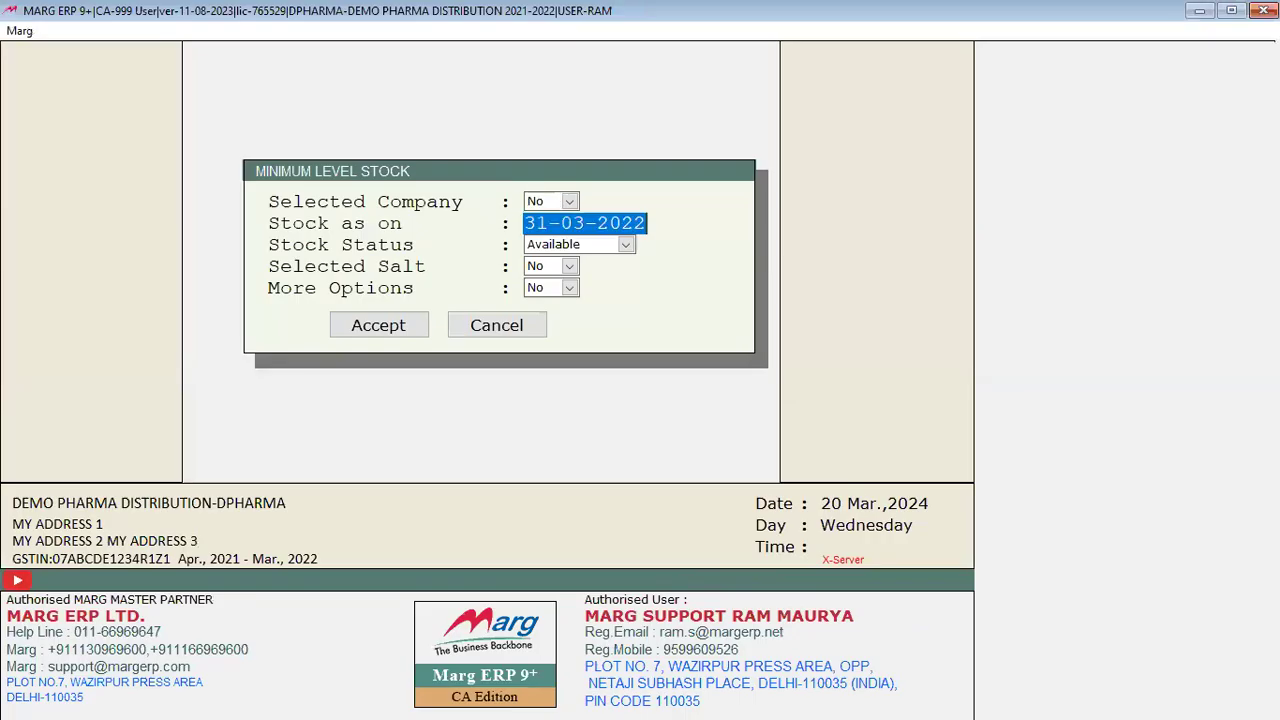
{"action": "key", "text": "Return"}
{"action": "key", "text": "Return"}
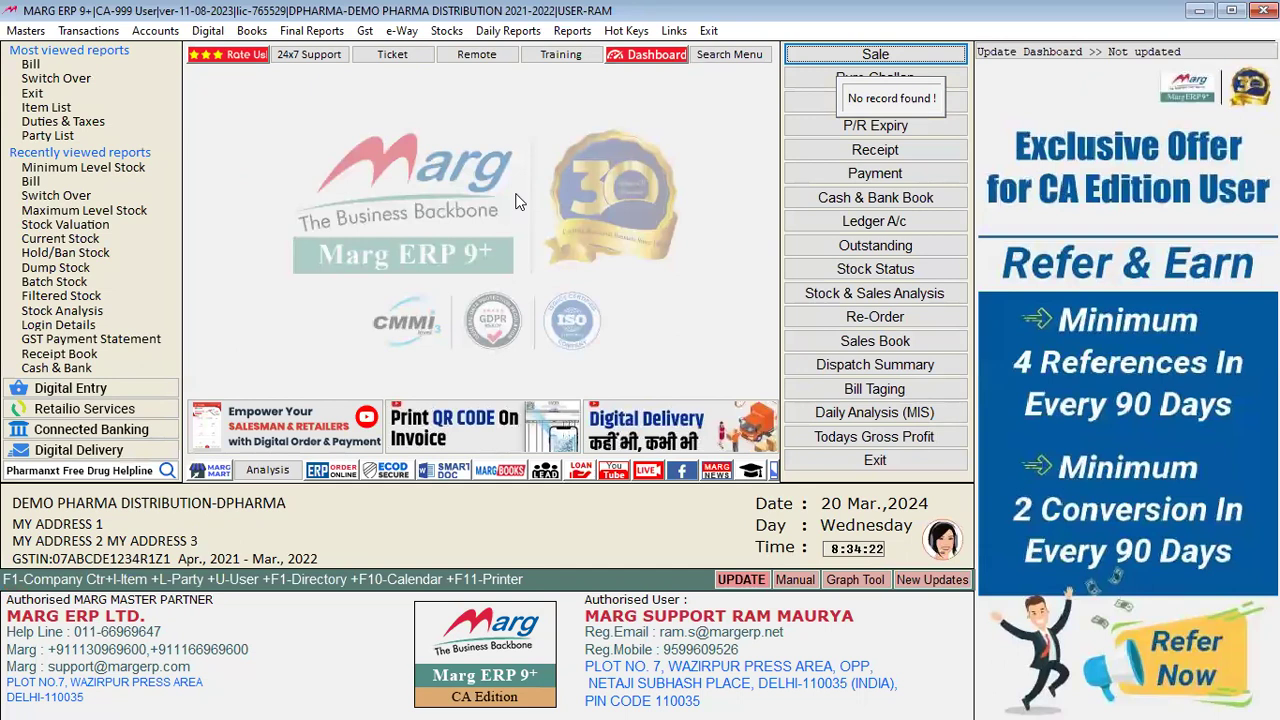
{"action": "left_click", "coordinate": [367, 31]}
{"action": "mouse_move", "coordinate": [449, 31]}
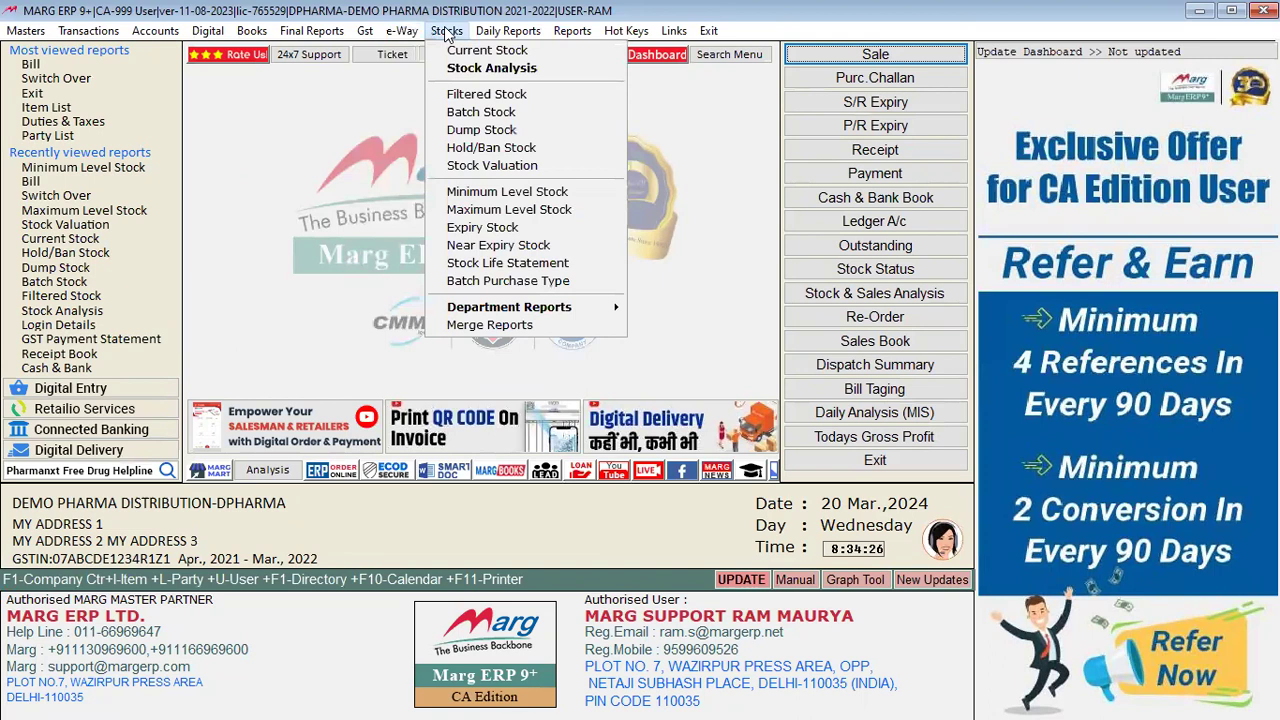
Step: Open the Expiry Stock report, inspect the 13 expired batches' details, then close it
{"action": "left_click", "coordinate": [489, 229]}
{"action": "key", "text": "Return"}
{"action": "key", "text": "Return"}
{"action": "key", "text": "Return"}
{"action": "key", "text": "Return"}
{"action": "key", "text": "Return"}
{"action": "key", "text": "Return"}
{"action": "key", "text": "Return"}
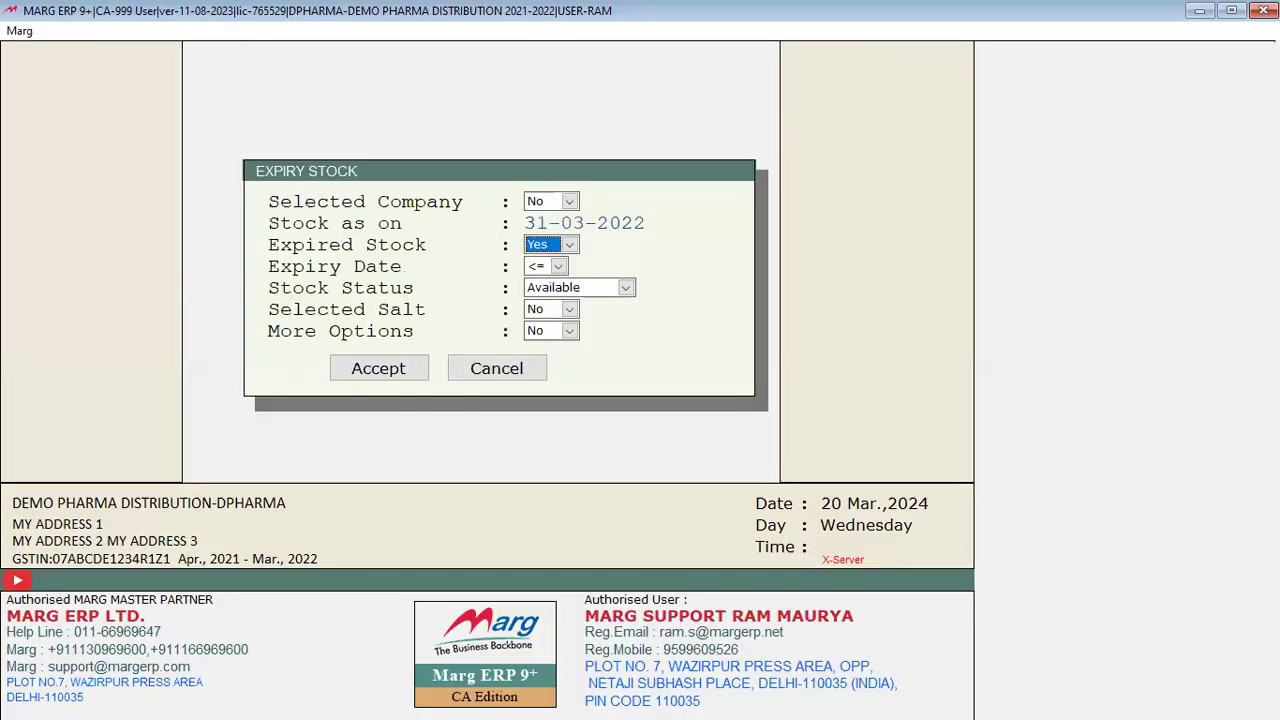
{"action": "key", "text": "Return"}
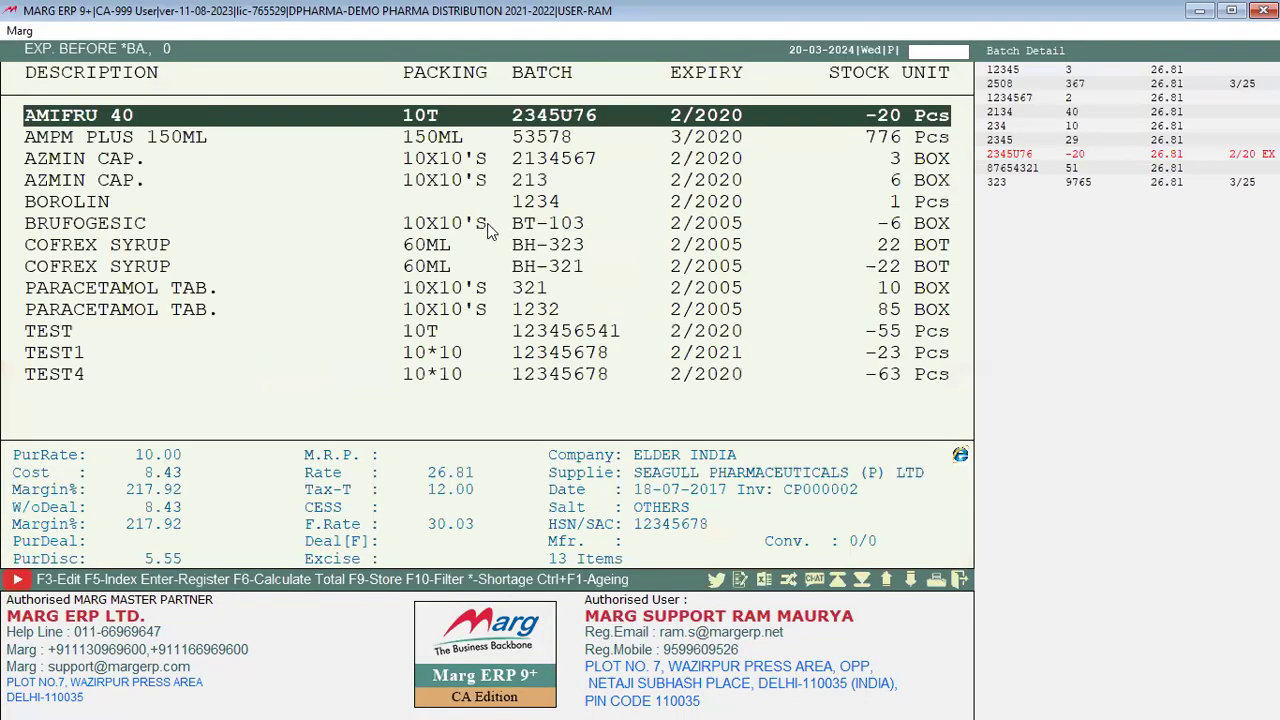
{"action": "left_click", "coordinate": [632, 199]}
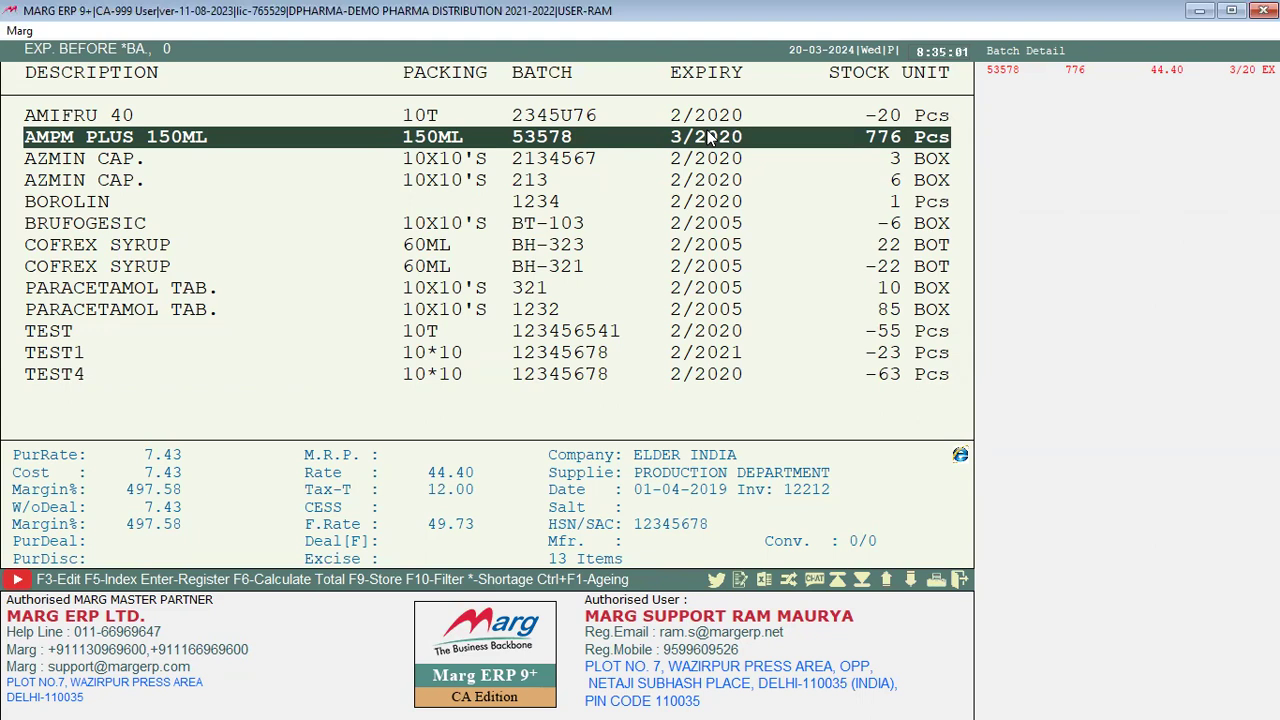
{"action": "key", "text": "Escape"}
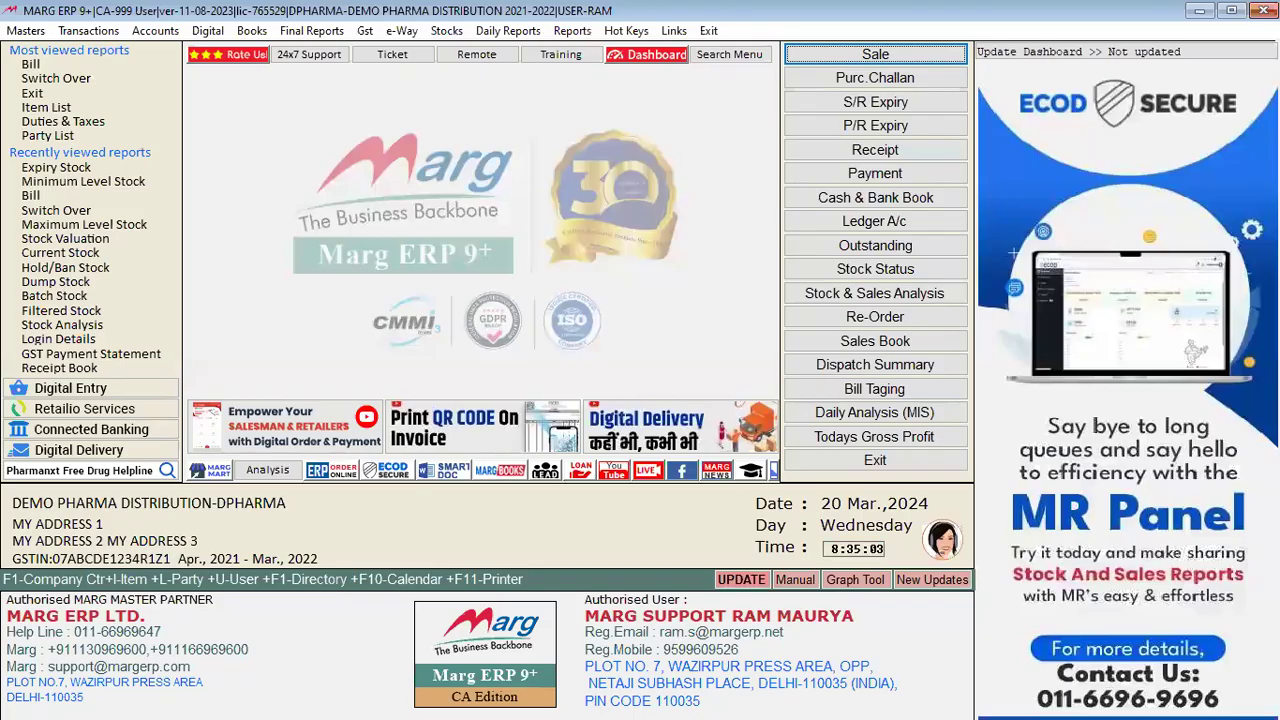
Step: Search control settings for EXP and step through expiry billing and Expiry Receive Upto options
{"action": "key", "text": "ctrl+r"}
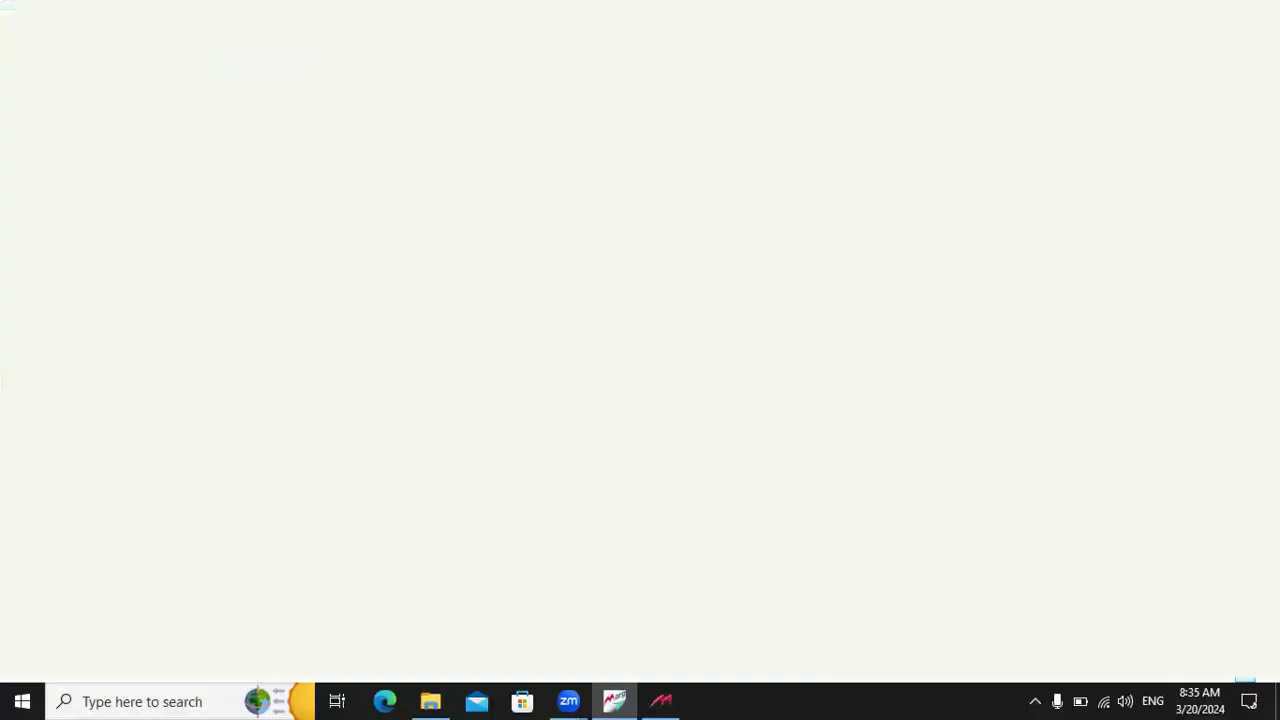
{"action": "type", "text": "EXP"}
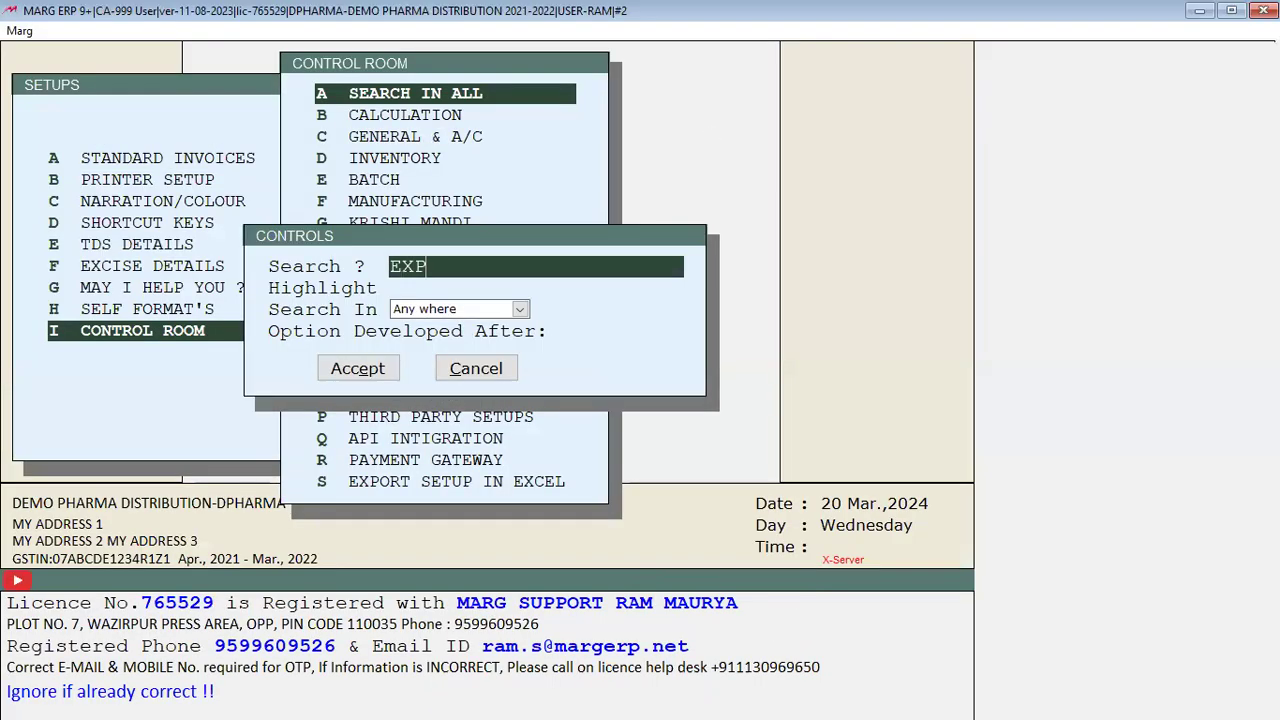
{"action": "key", "text": "Return"}
{"action": "key", "text": "Return"}
{"action": "key", "text": "Return"}
{"action": "key", "text": "Return"}
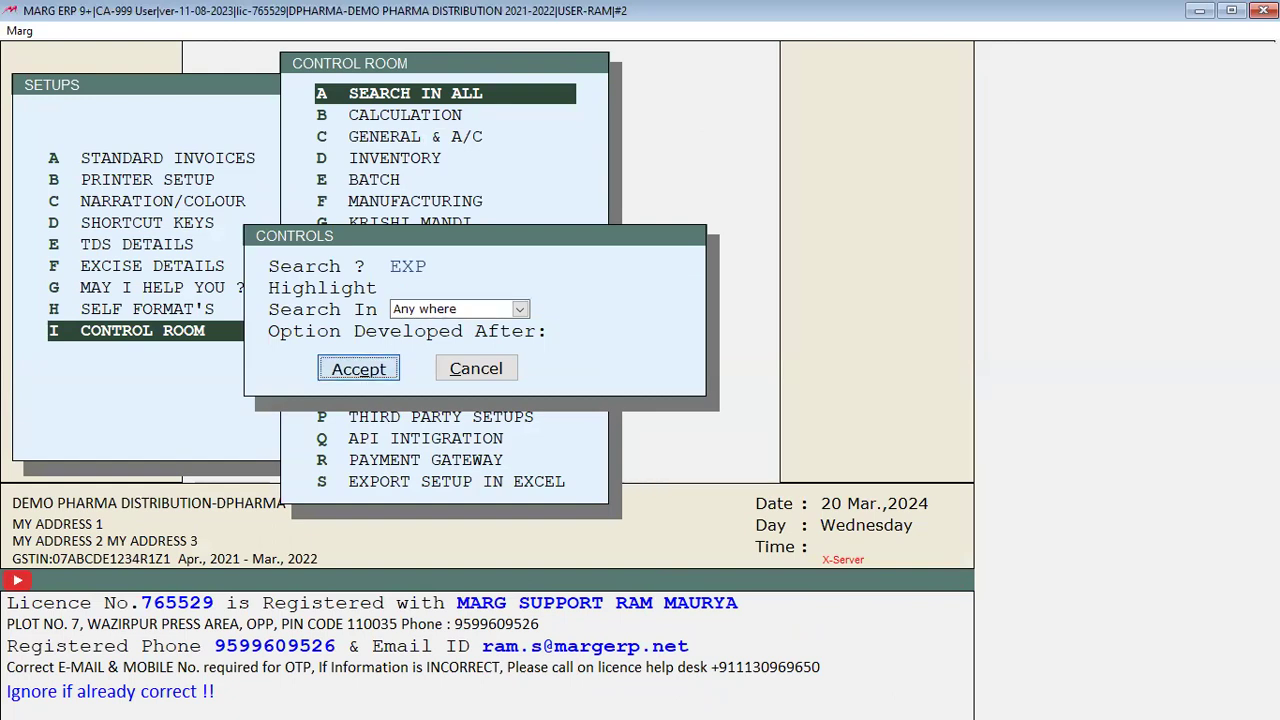
{"action": "key", "text": "Return"}
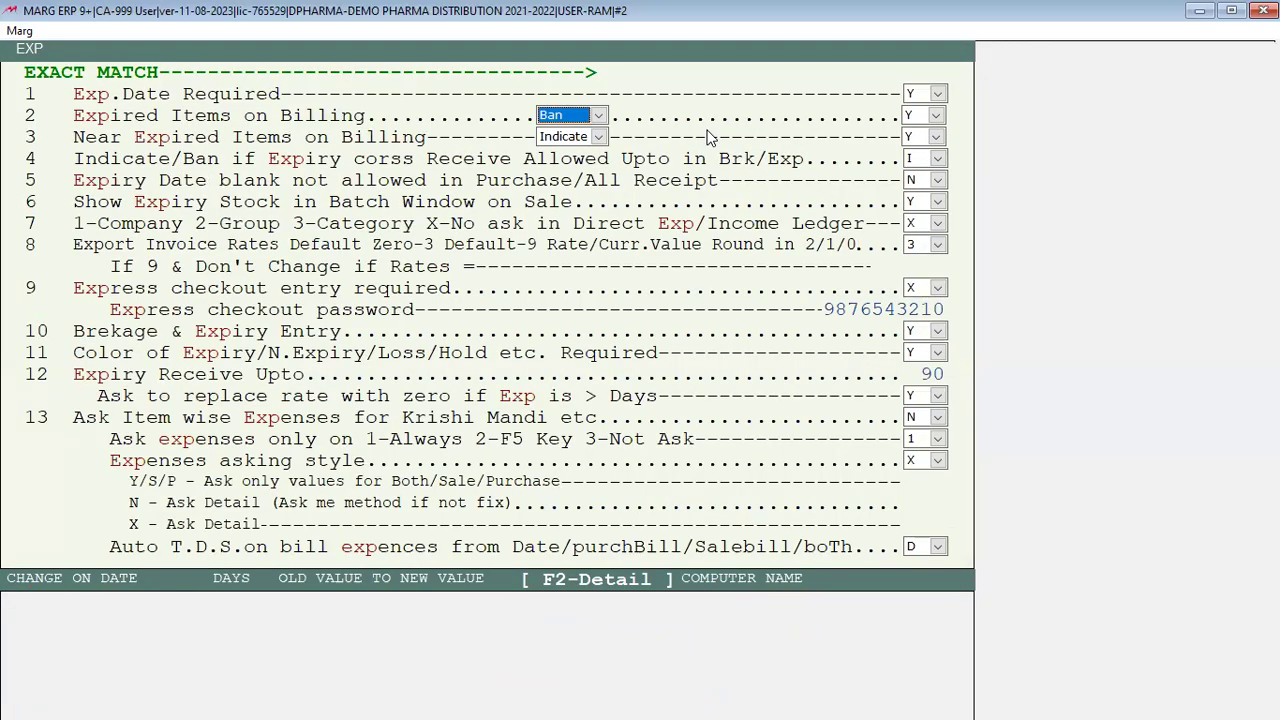
{"action": "key", "text": "Return"}
{"action": "key", "text": "Return"}
{"action": "key", "text": "Return"}
{"action": "key", "text": "Return"}
{"action": "key", "text": "Return"}
{"action": "key", "text": "Return"}
{"action": "key", "text": "Return"}
{"action": "key", "text": "Return"}
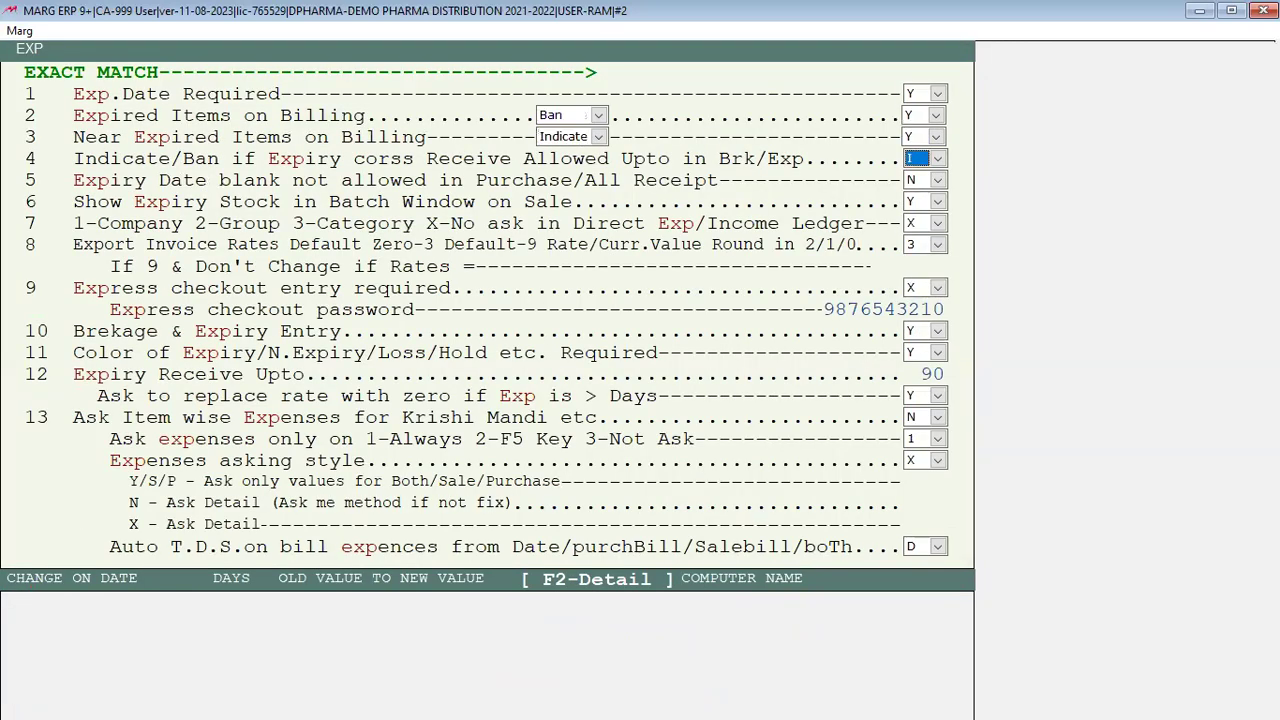
{"action": "key", "text": "Return"}
{"action": "key", "text": "Return"}
{"action": "key", "text": "Return"}
{"action": "key", "text": "Return"}
{"action": "key", "text": "Return"}
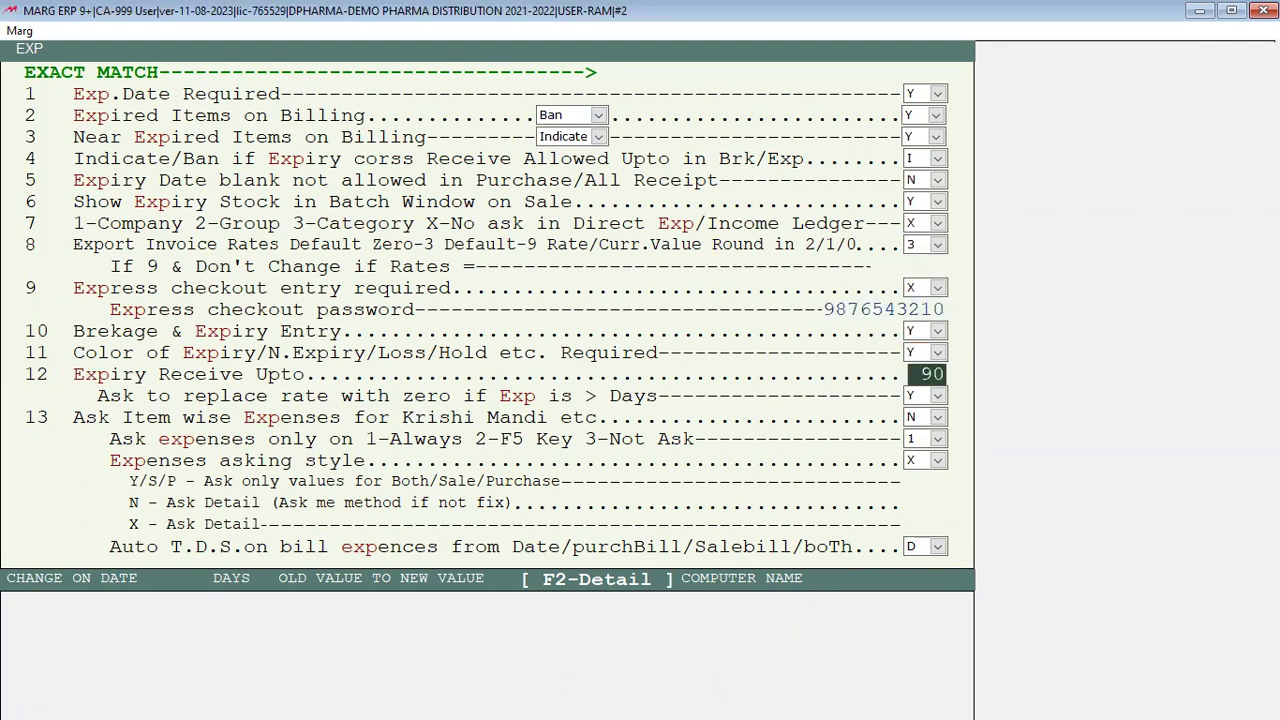
{"action": "key", "text": "Return"}
{"action": "key", "text": "Return"}
{"action": "key", "text": "Return"}
{"action": "key", "text": "Return"}
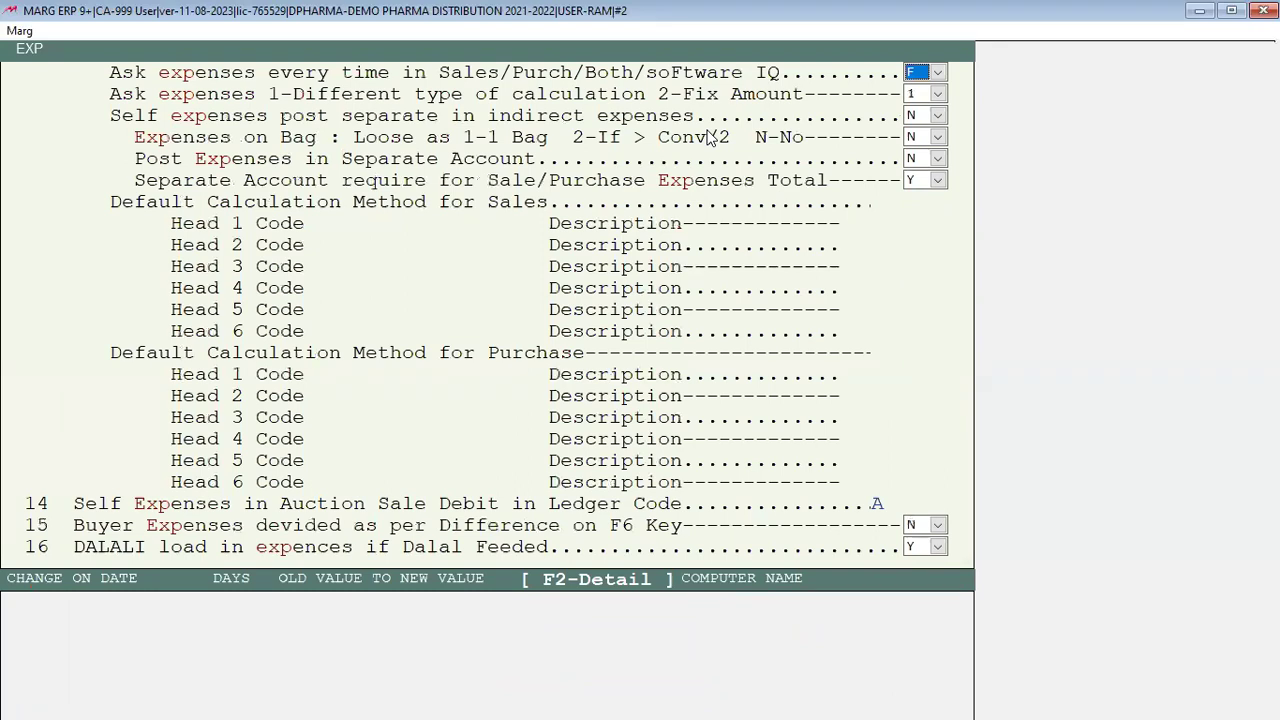
Step: Step through the expense posting and sales/purchase calculation head options, then save the settings
{"action": "key", "text": "Return"}
{"action": "key", "text": "Return"}
{"action": "key", "text": "Return"}
{"action": "key", "text": "Return"}
{"action": "key", "text": "Return"}
{"action": "key", "text": "Return"}
{"action": "key", "text": "Return"}
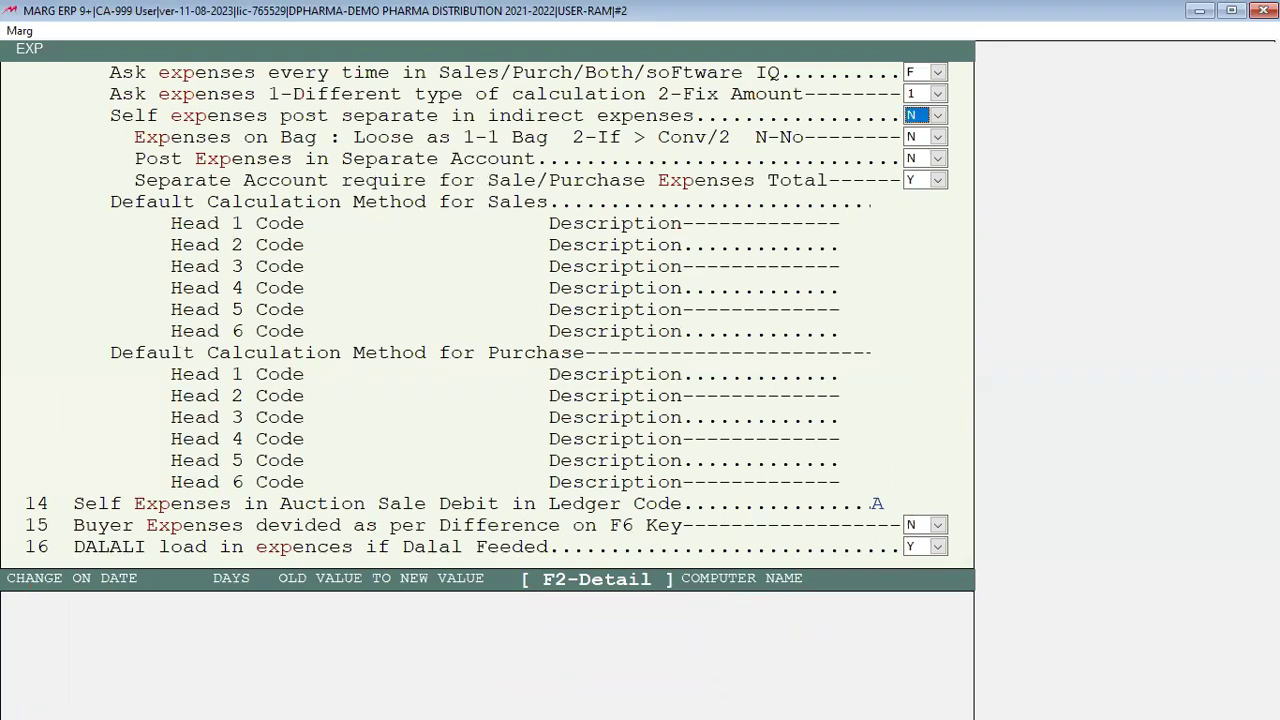
{"action": "key", "text": "Return"}
{"action": "key", "text": "Return"}
{"action": "key", "text": "Return"}
{"action": "key", "text": "Return"}
{"action": "key", "text": "Return"}
{"action": "key", "text": "Return"}
{"action": "key", "text": "Return"}
{"action": "key", "text": "Return"}
{"action": "key", "text": "Return"}
{"action": "key", "text": "Return"}
{"action": "key", "text": "Return"}
{"action": "key", "text": "Return"}
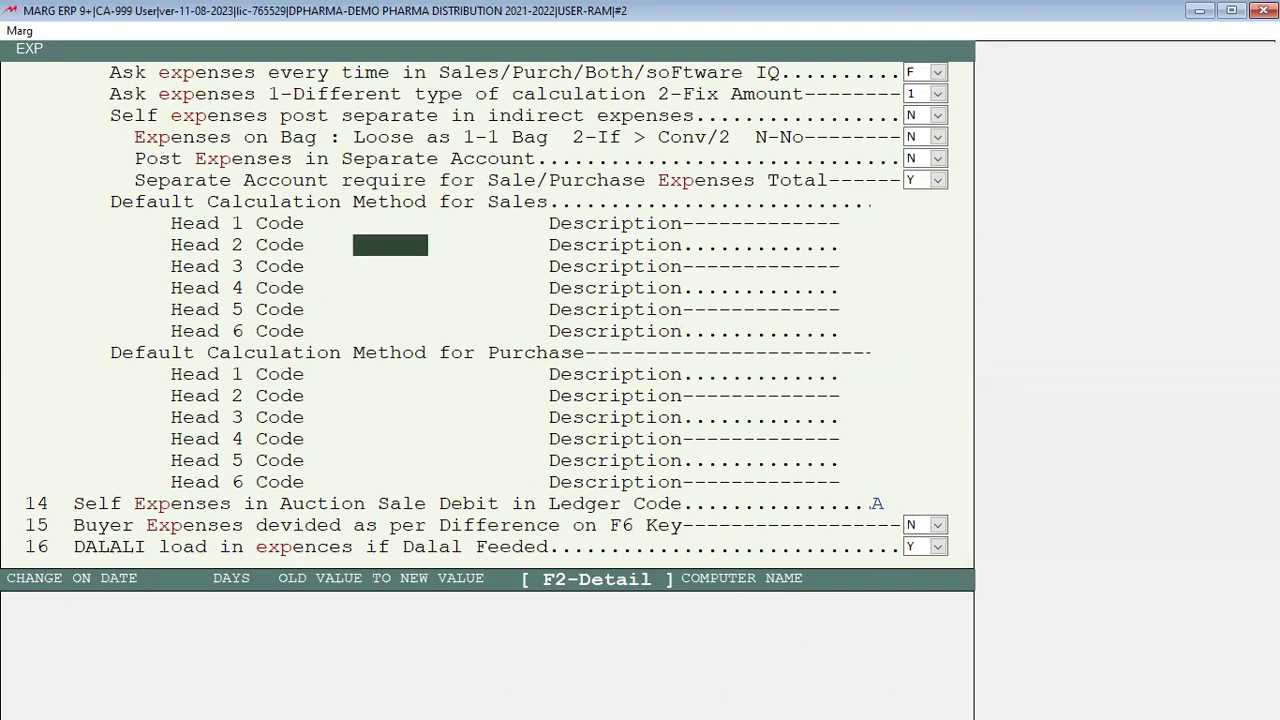
{"action": "key", "text": "Return"}
{"action": "key", "text": "Return"}
{"action": "key", "text": "Return"}
{"action": "key", "text": "Return"}
{"action": "key", "text": "Return"}
{"action": "key", "text": "Return"}
{"action": "key", "text": "Return"}
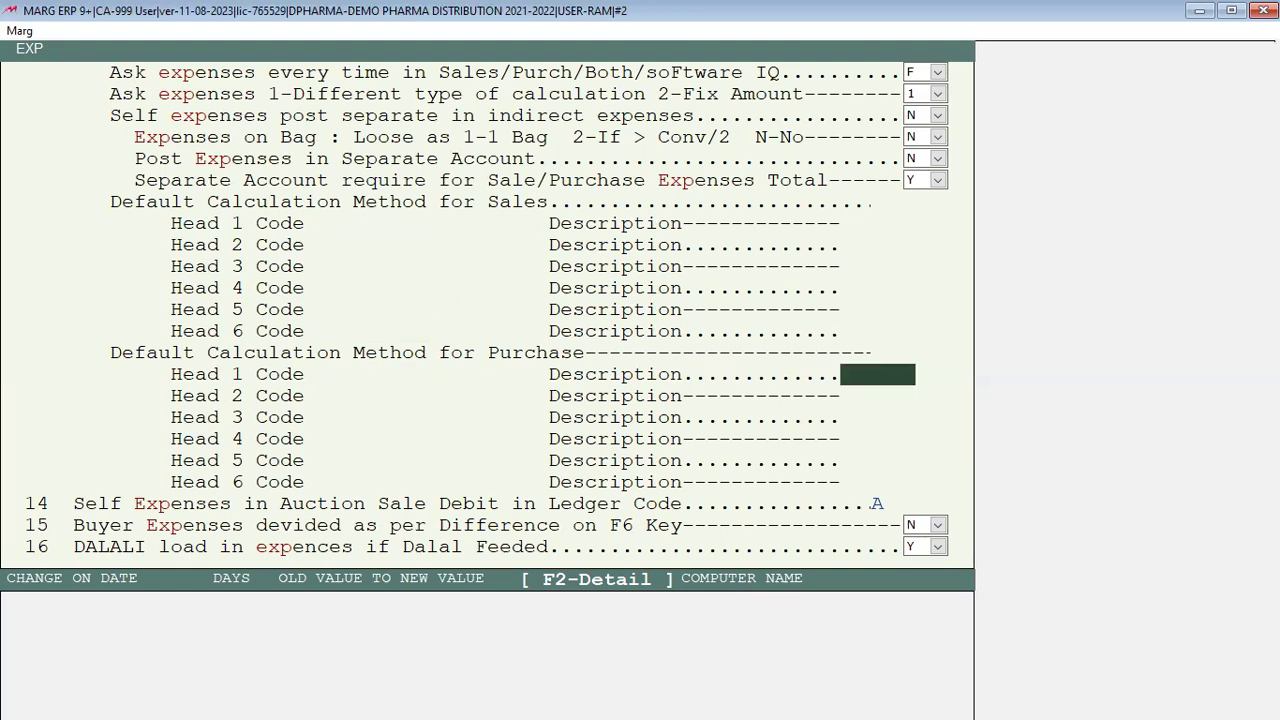
{"action": "key", "text": "Return"}
{"action": "key", "text": "Return"}
{"action": "key", "text": "Return"}
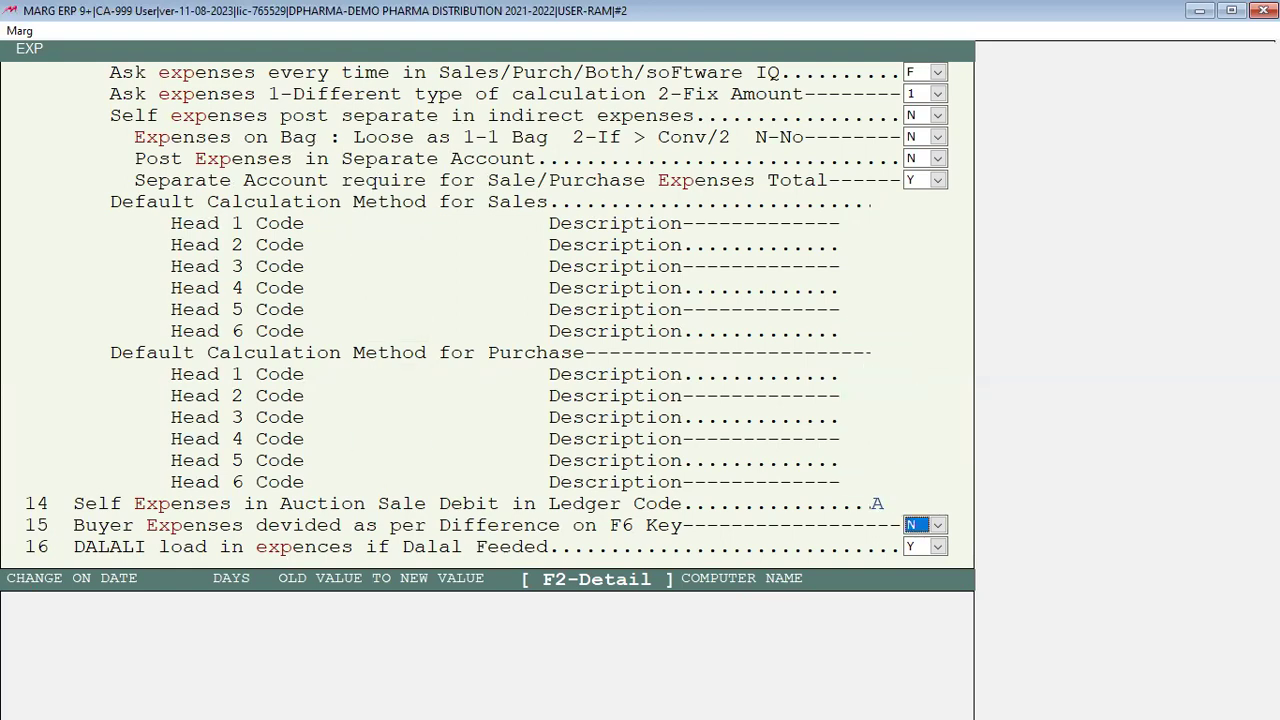
{"action": "key", "text": "Return"}
{"action": "key", "text": "Escape"}
{"action": "key", "text": "Escape"}
{"action": "key", "text": "Right"}
{"action": "key", "text": "Return"}
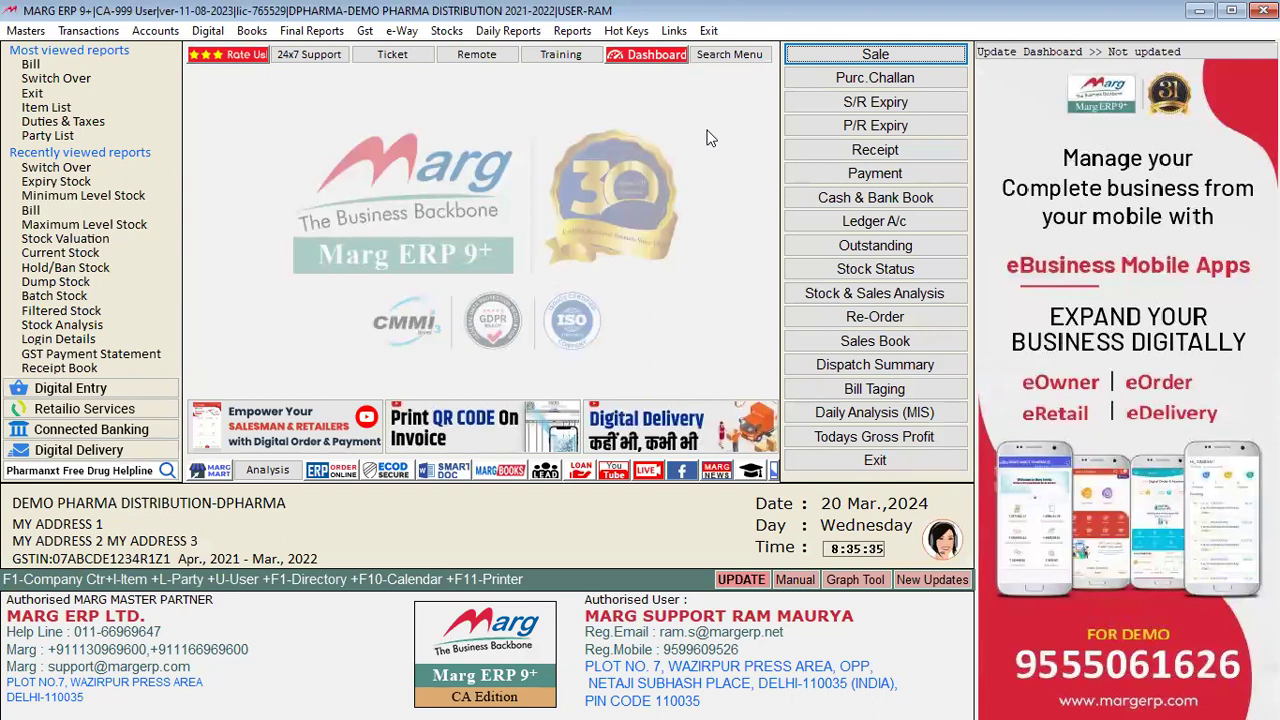
Step: Run the Near Expiry Stock report, which finds no records, then open the control settings search
{"action": "left_click", "coordinate": [447, 32]}
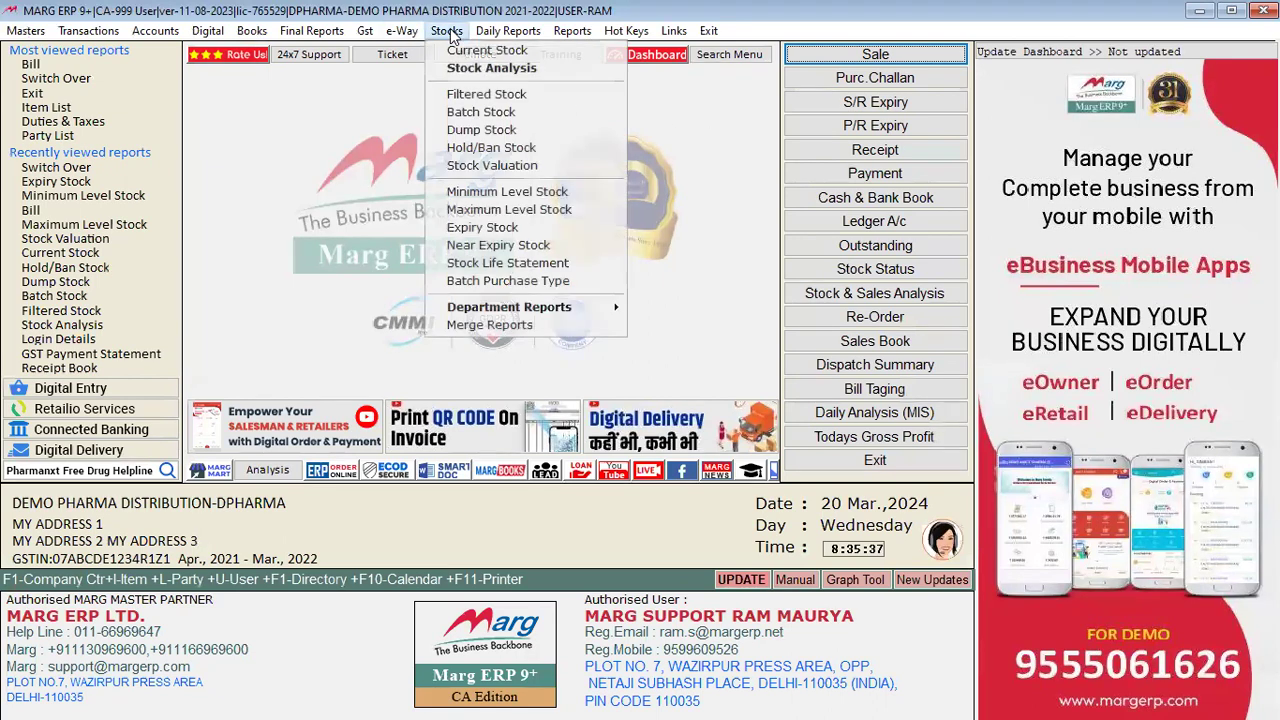
{"action": "left_click", "coordinate": [516, 247]}
{"action": "key", "text": "Return"}
{"action": "key", "text": "Return"}
{"action": "key", "text": "Return"}
{"action": "key", "text": "Return"}
{"action": "key", "text": "Return"}
{"action": "key", "text": "Return"}
{"action": "key", "text": "Return"}
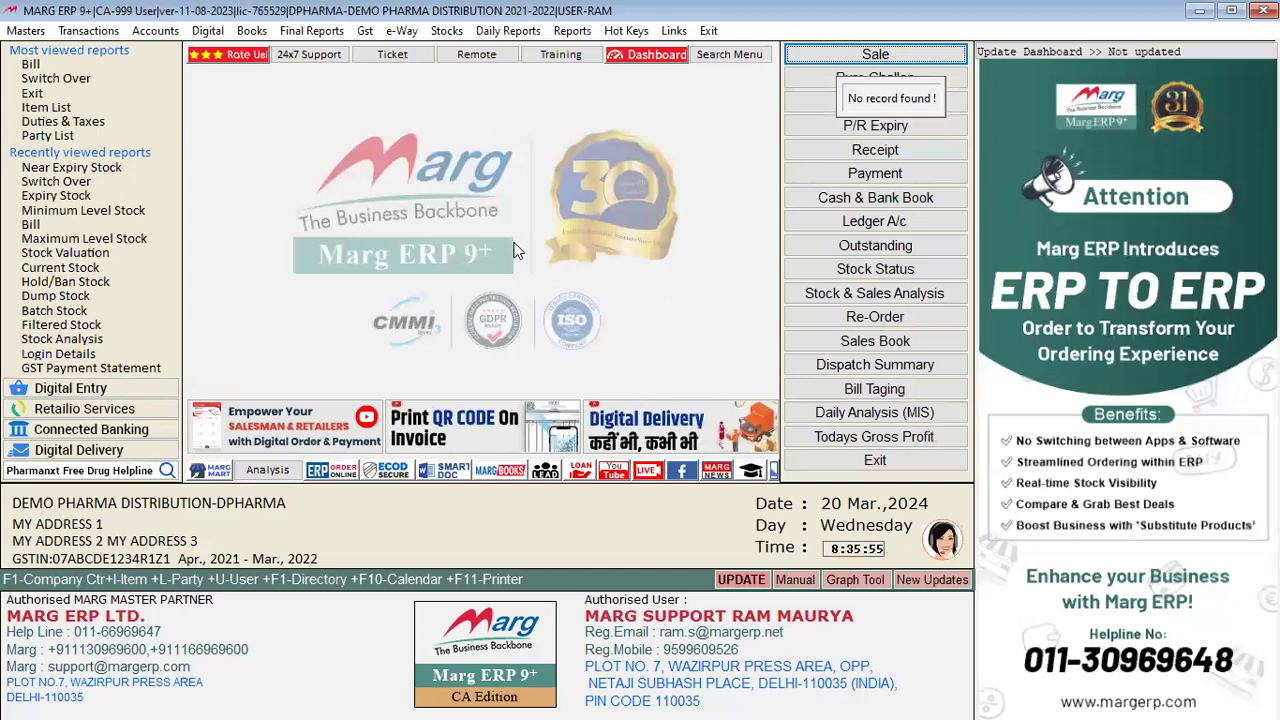
{"action": "key", "text": "ctrl+r"}
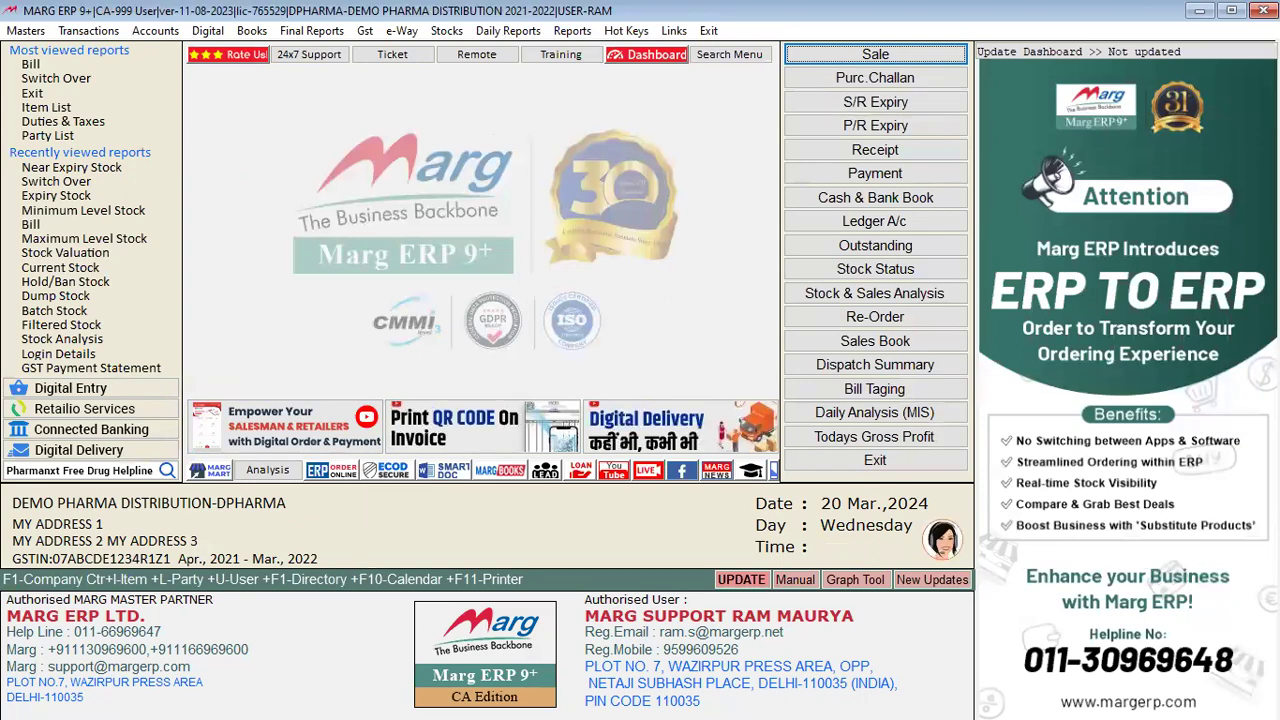
Step: Search controls for NEAR EXP and check that Near Expiry Days is 90
{"action": "type", "text": "NE"}
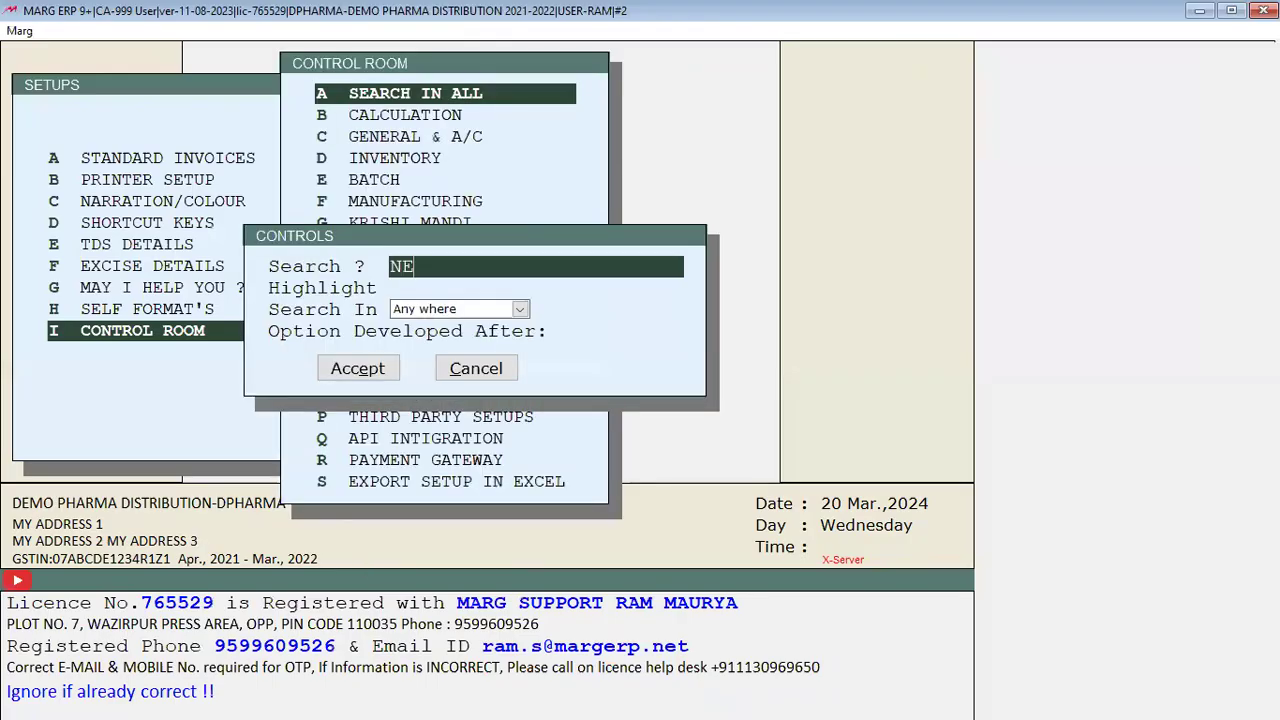
{"action": "type", "text": "AR EXP"}
{"action": "key", "text": "Return"}
{"action": "key", "text": "Return"}
{"action": "key", "text": "Return"}
{"action": "key", "text": "Return"}
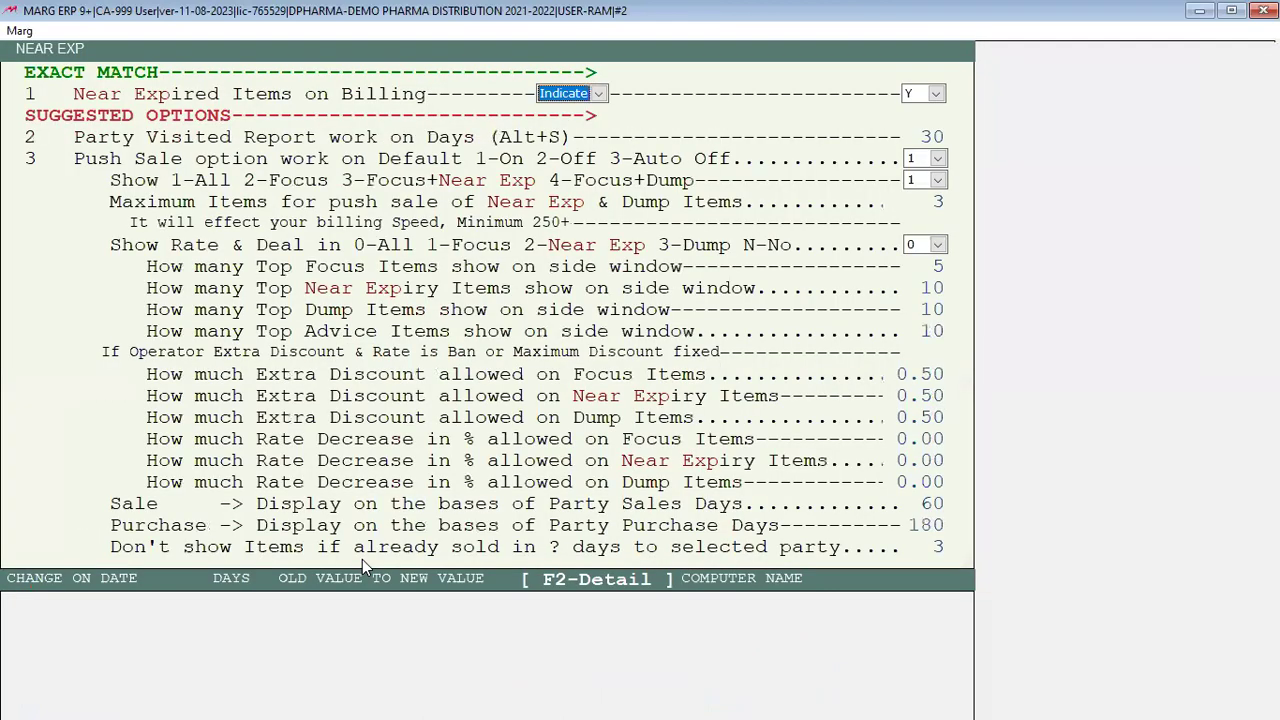
{"action": "key", "text": "Return"}
{"action": "key", "text": "Return"}
{"action": "key", "text": "Return"}
{"action": "key", "text": "Return"}
{"action": "key", "text": "Return"}
{"action": "key", "text": "Return"}
{"action": "key", "text": "Return"}
{"action": "key", "text": "Return"}
{"action": "key", "text": "Return"}
{"action": "key", "text": "Return"}
{"action": "key", "text": "Return"}
{"action": "key", "text": "Return"}
{"action": "key", "text": "Return"}
{"action": "key", "text": "Return"}
{"action": "key", "text": "Return"}
{"action": "key", "text": "Return"}
{"action": "key", "text": "Return"}
{"action": "key", "text": "Return"}
{"action": "key", "text": "Return"}
{"action": "key", "text": "Return"}
{"action": "key", "text": "Return"}
{"action": "key", "text": "Return"}
{"action": "key", "text": "Return"}
{"action": "key", "text": "Return"}
{"action": "key", "text": "Return"}
{"action": "key", "text": "Return"}
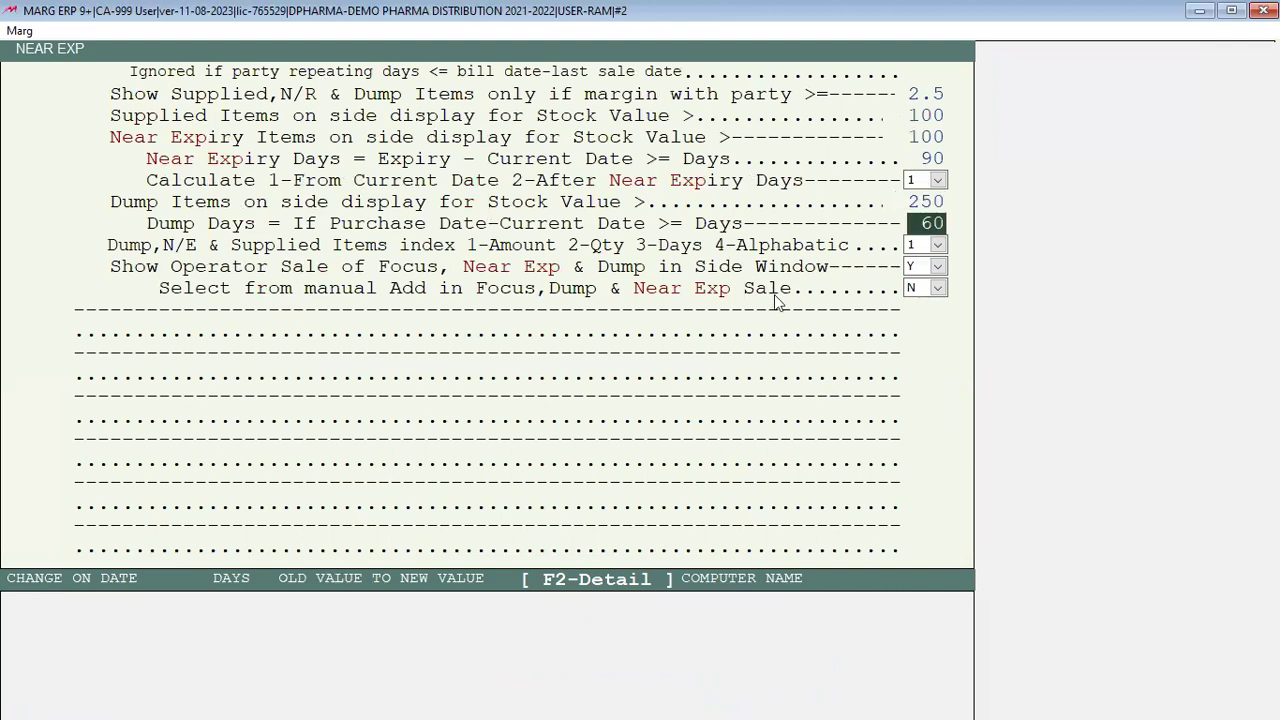
{"action": "left_click", "coordinate": [932, 157]}
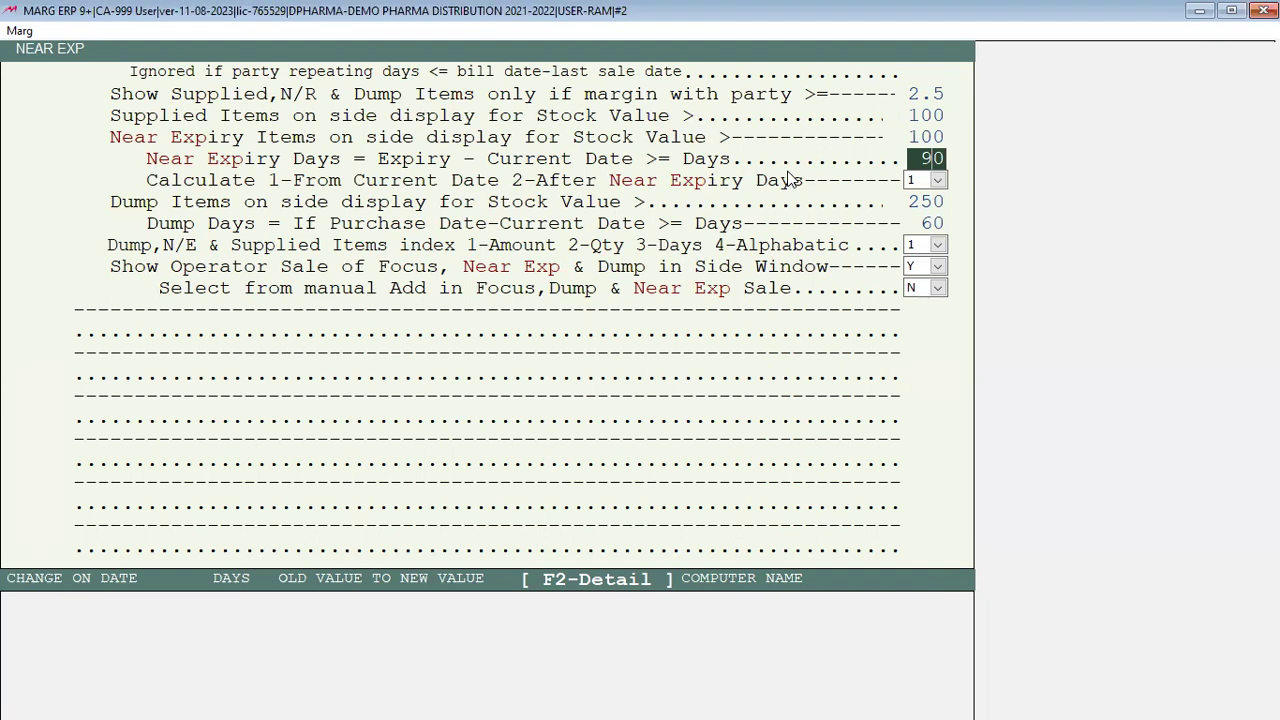
Step: Close the NEAR EXP options and save the settings
{"action": "key", "text": "Escape"}
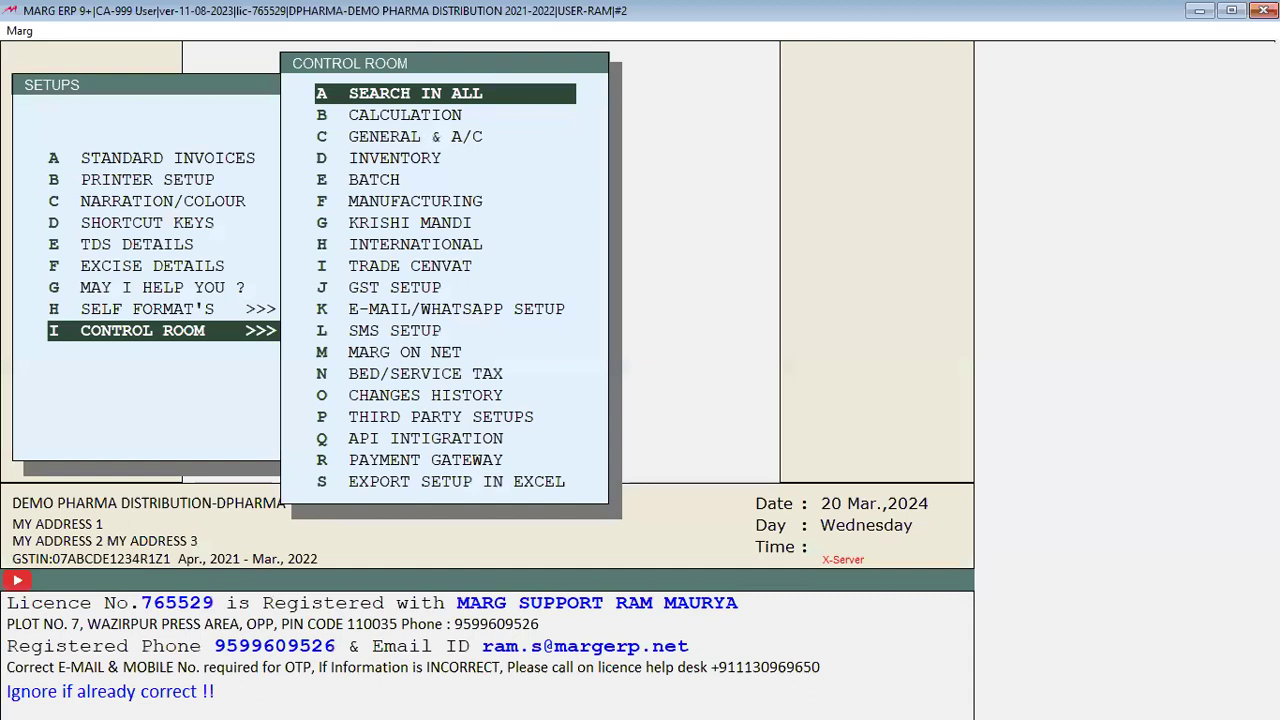
{"action": "key", "text": "Right"}
{"action": "key", "text": "Return"}
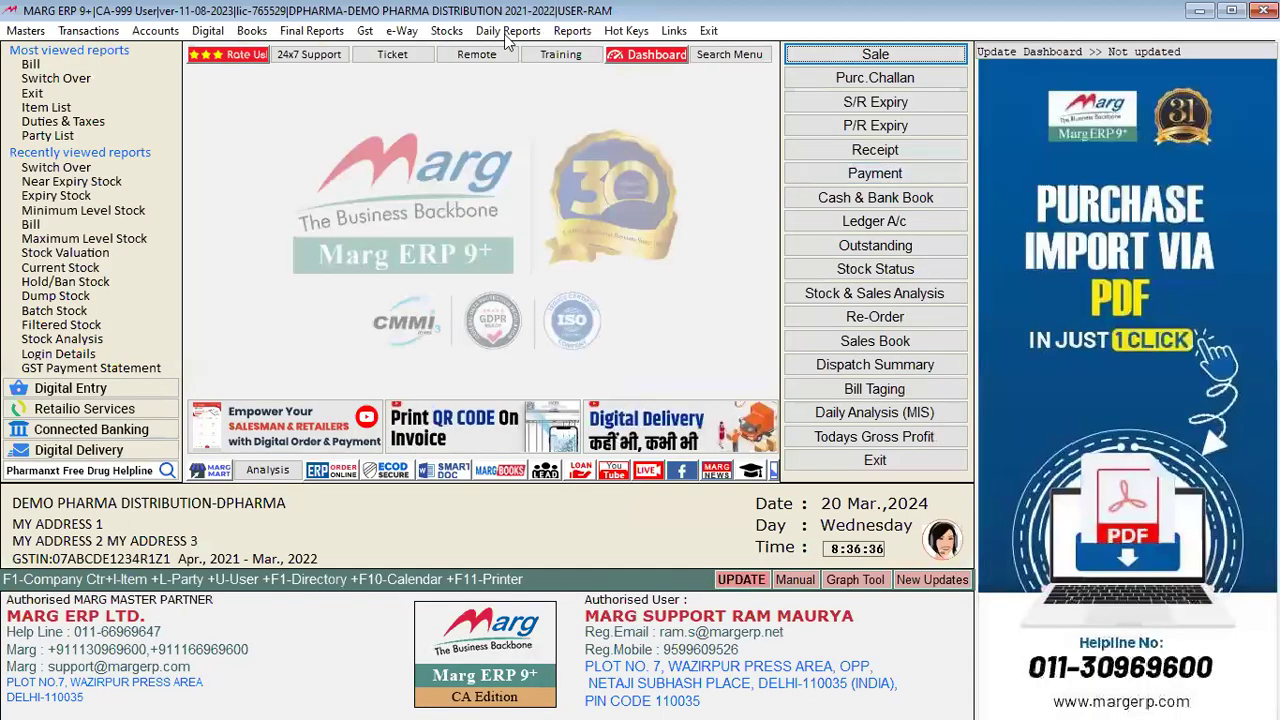
Step: View the Stock Life Statement for 31-03-2022, showing PCM batch BATCH001 at 10 PCS
{"action": "left_click", "coordinate": [447, 30]}
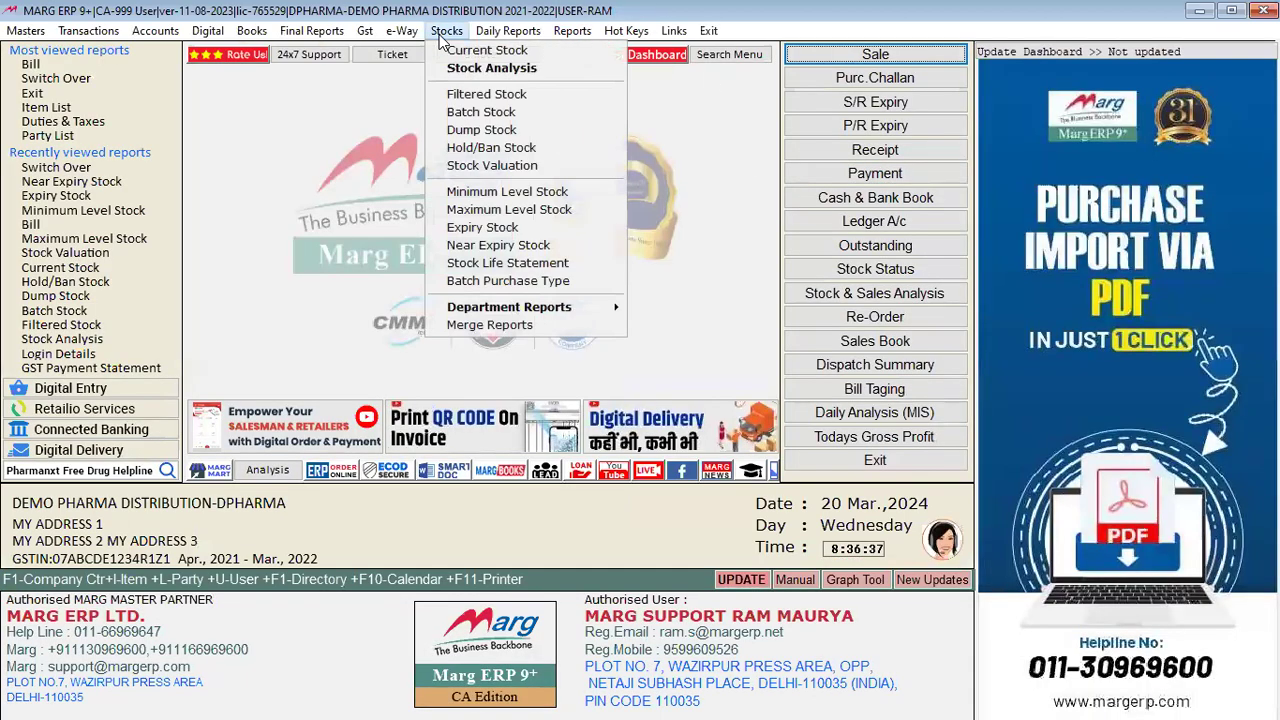
{"action": "left_click", "coordinate": [532, 263]}
{"action": "key", "text": "Return"}
{"action": "key", "text": "Return"}
{"action": "key", "text": "Return"}
{"action": "key", "text": "Return"}
{"action": "key", "text": "Return"}
{"action": "key", "text": "Return"}
{"action": "key", "text": "Return"}
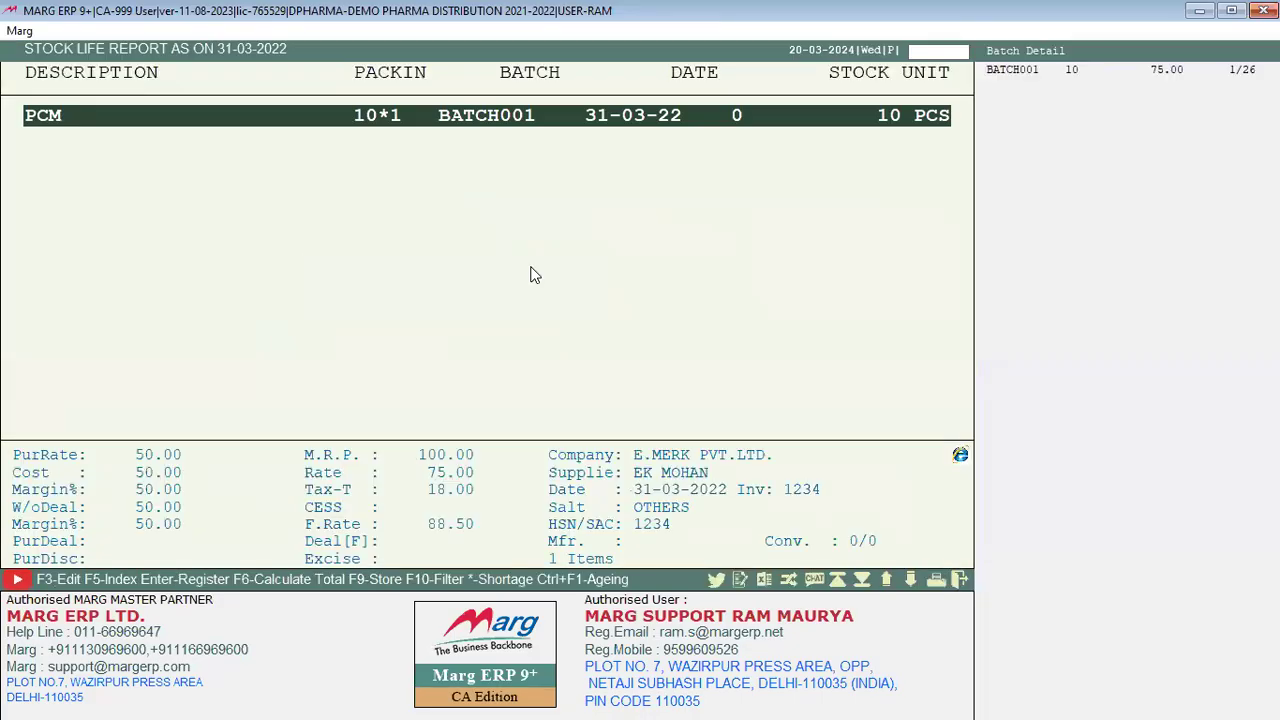
{"action": "key", "text": "Return"}
{"action": "key", "text": "Return"}
{"action": "key", "text": "Return"}
{"action": "key", "text": "Return"}
{"action": "key", "text": "Escape"}
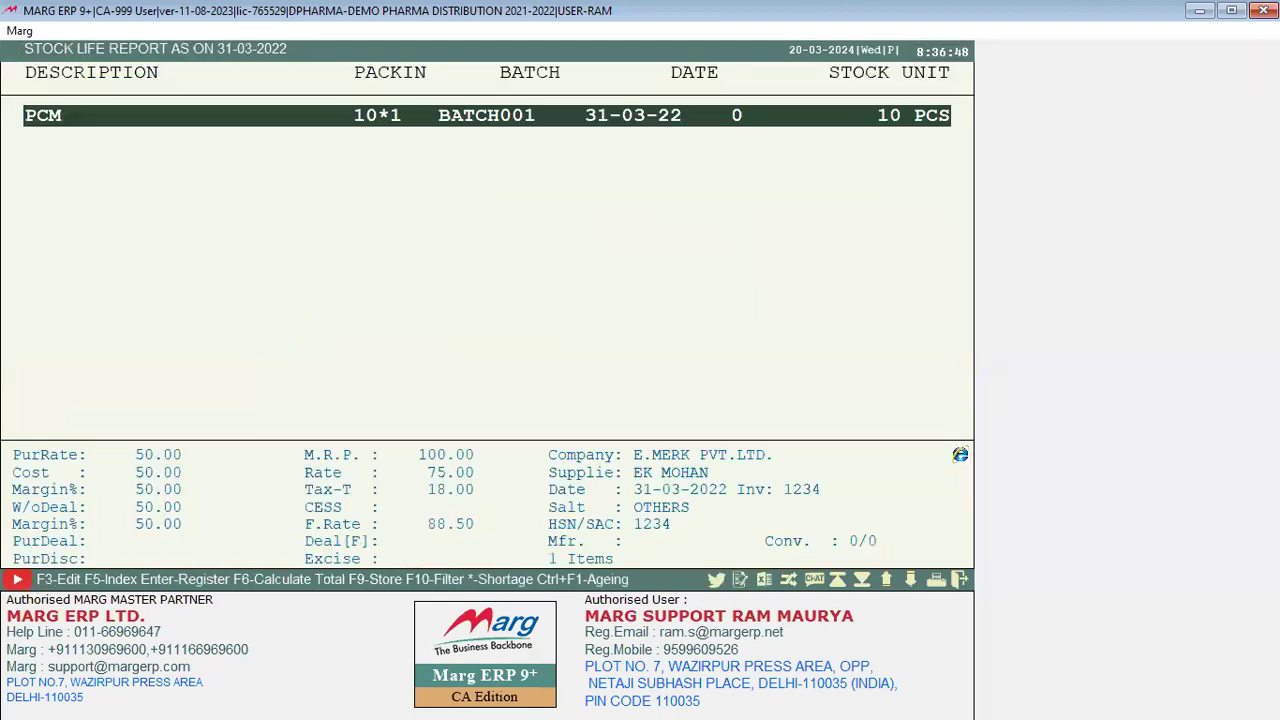
{"action": "key", "text": "Escape"}
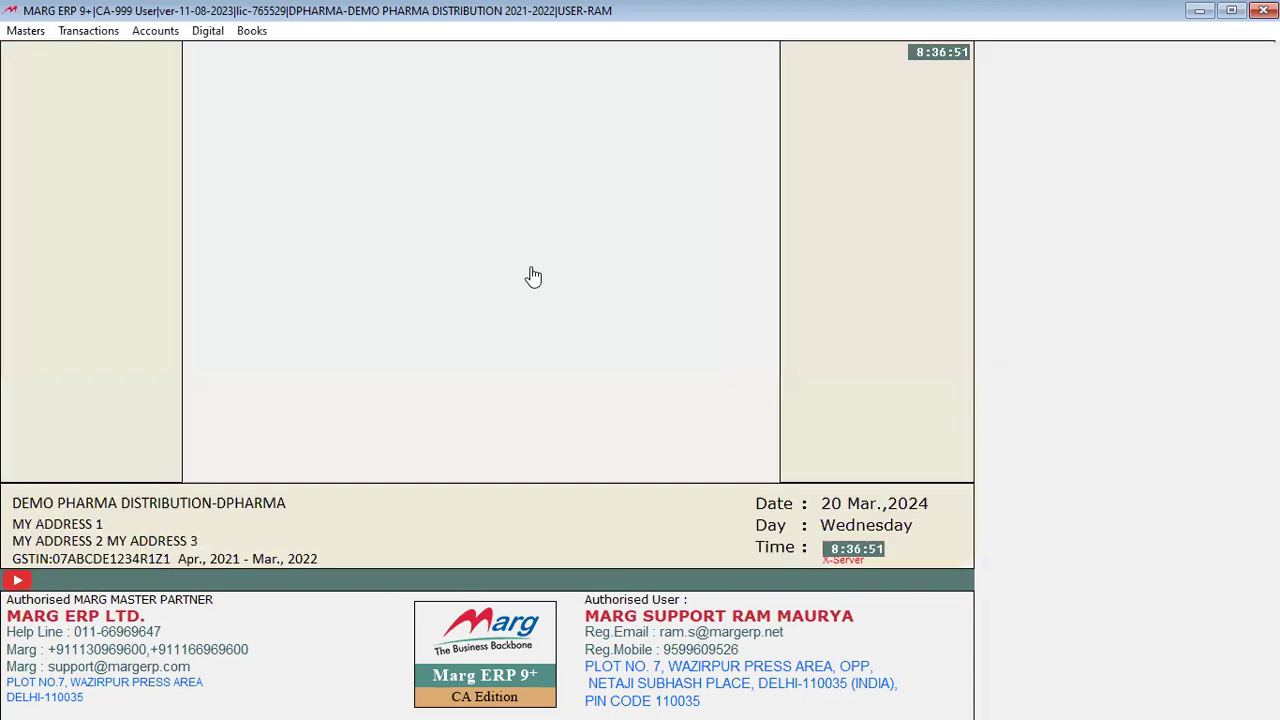
{"action": "left_click", "coordinate": [456, 32]}
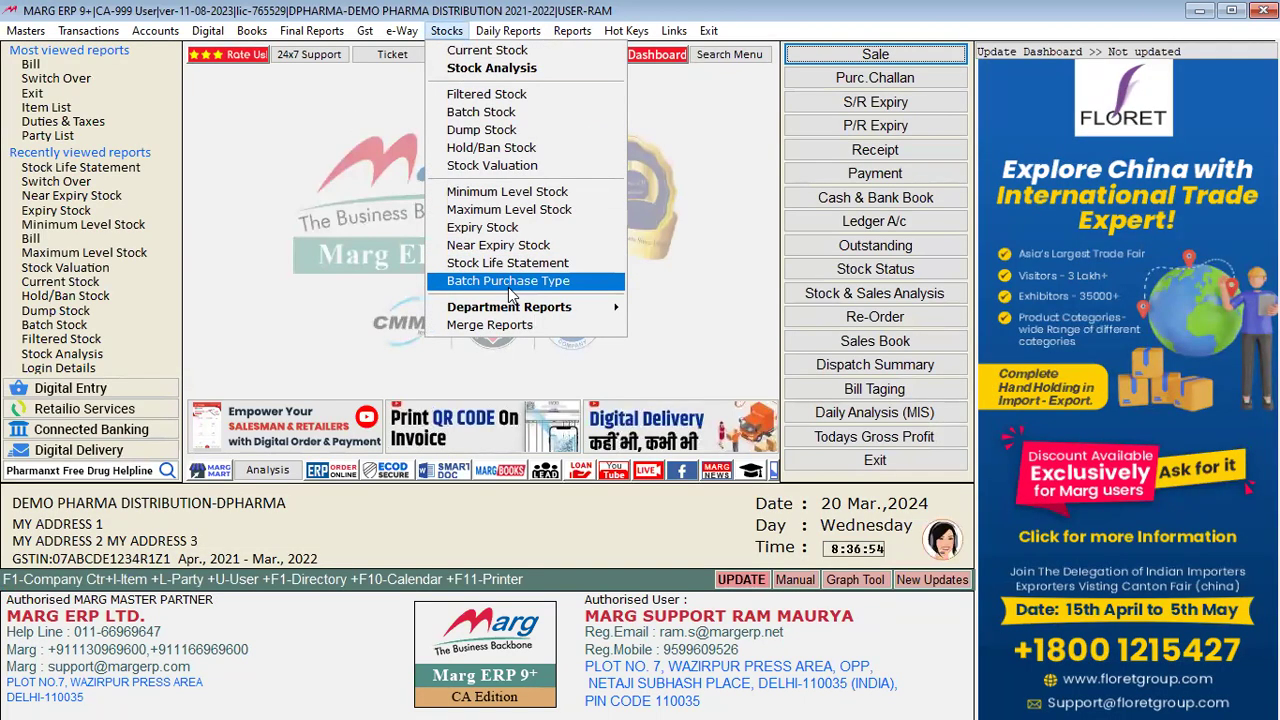
{"action": "mouse_move", "coordinate": [538, 306]}
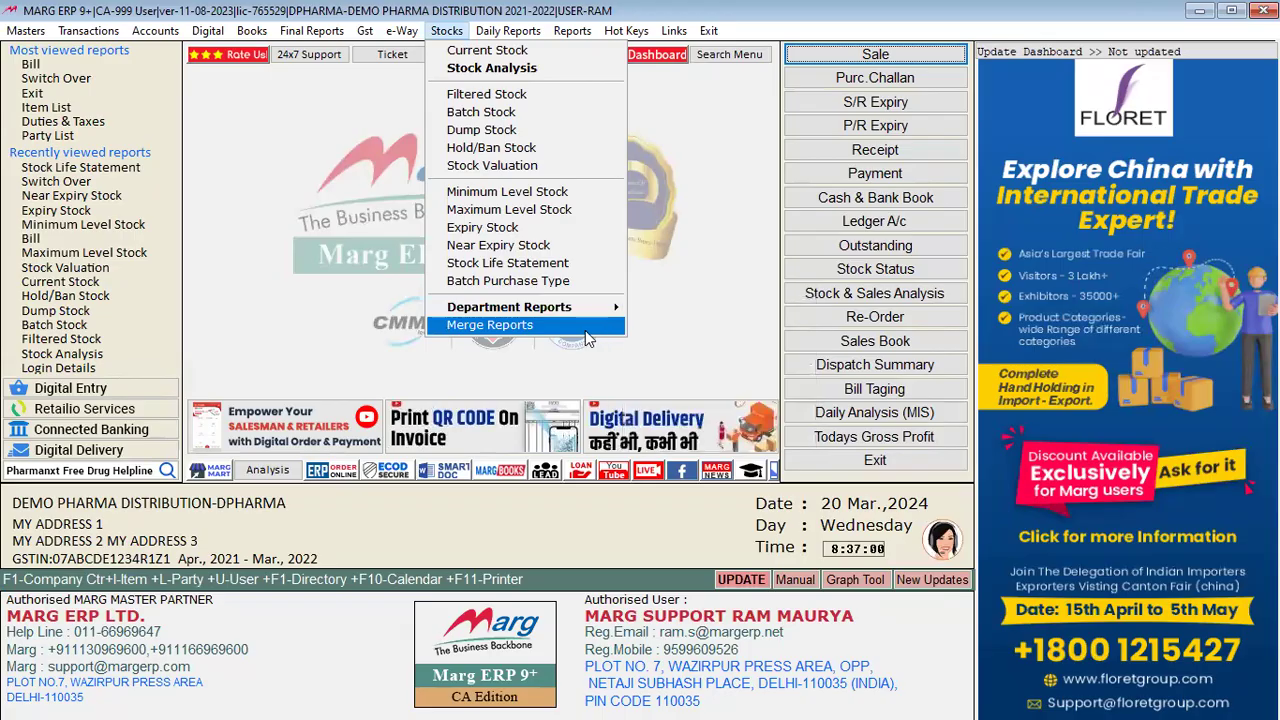
Step: Choose Merge Reports 'Same Financial Year All Companies' and untick the first several companies, including RK MOHAN PVT LTD
{"action": "left_click", "coordinate": [560, 328]}
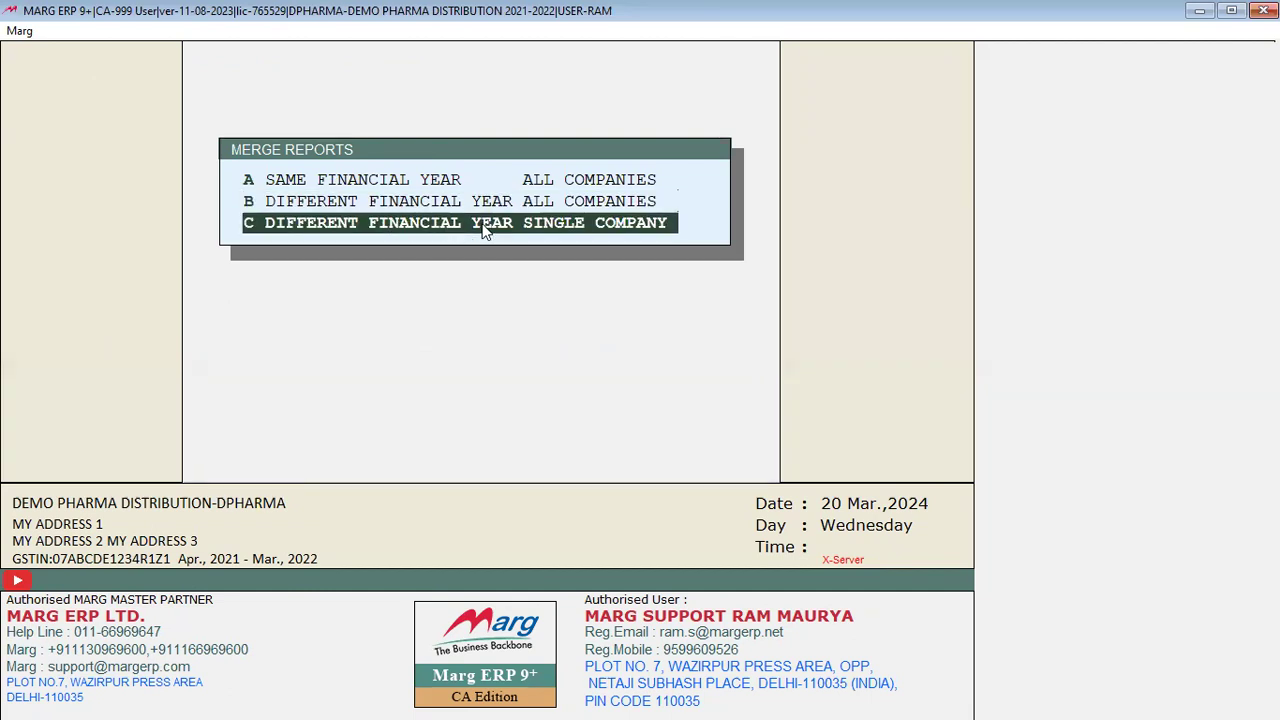
{"action": "left_click", "coordinate": [547, 186]}
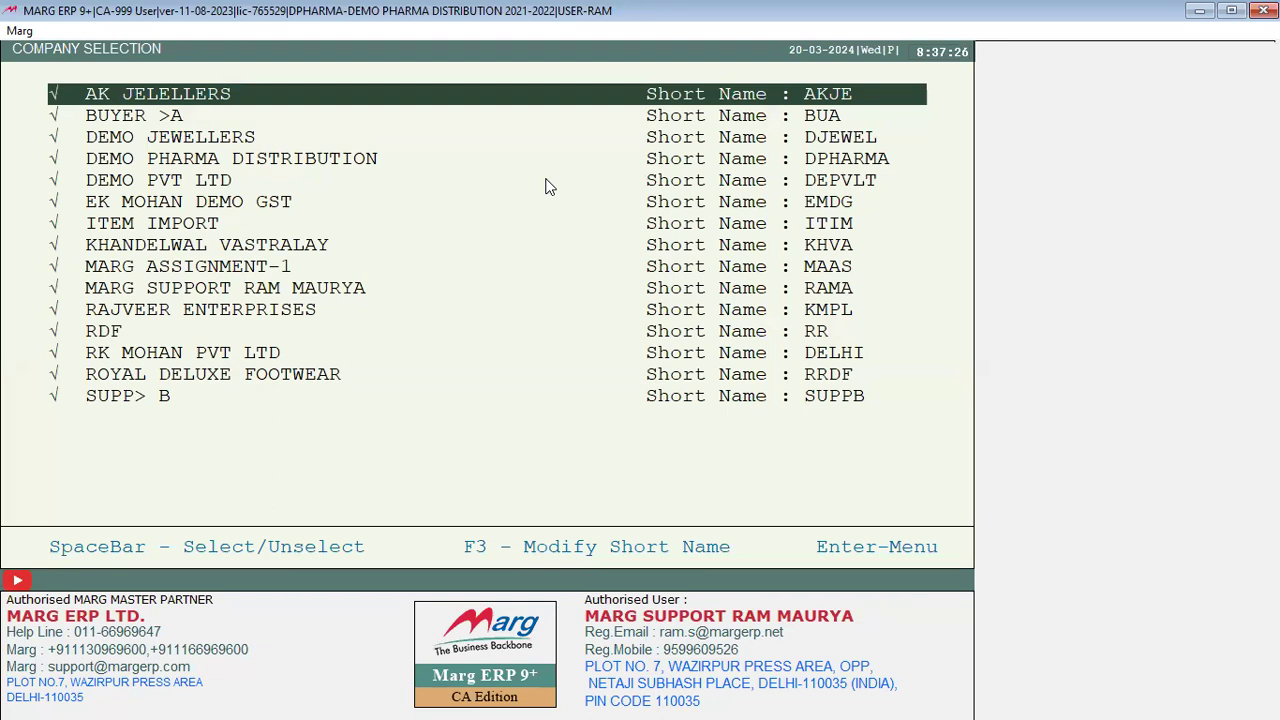
{"action": "key", "text": "Down"}
{"action": "key", "text": "Down"}
{"action": "key", "text": "Down"}
{"action": "key", "text": "Down"}
{"action": "key", "text": "Down"}
{"action": "key", "text": "Down"}
{"action": "key", "text": "Down"}
{"action": "key", "text": "Down"}
{"action": "key", "text": "Down"}
{"action": "key", "text": "Down"}
{"action": "key", "text": "Down"}
{"action": "key", "text": "Down"}
{"action": "key", "text": "Down"}
{"action": "key", "text": "Down"}
{"action": "key", "text": "space"}
{"action": "key", "text": "Up"}
{"action": "key", "text": "space"}
{"action": "key", "text": "Up"}
{"action": "key", "text": "Up"}
{"action": "key", "text": "space"}
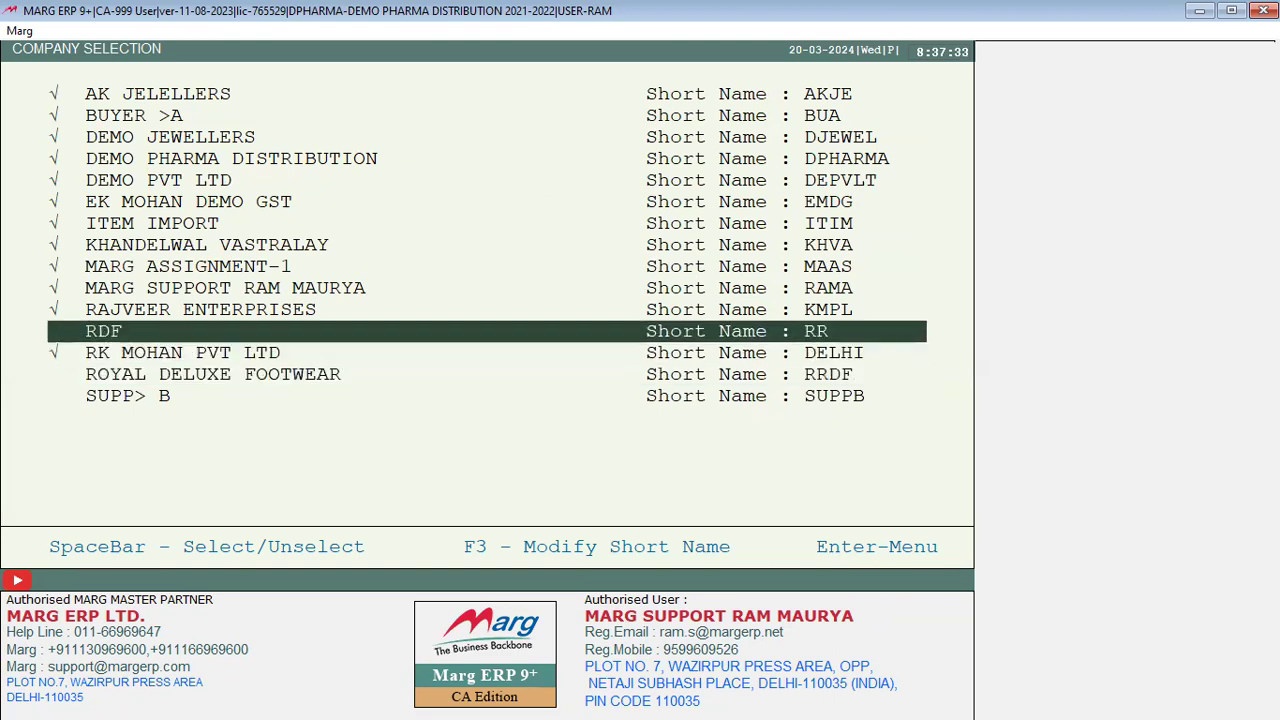
{"action": "key", "text": "Down"}
{"action": "key", "text": "space"}
{"action": "key", "text": "Up"}
{"action": "key", "text": "Up"}
{"action": "key", "text": "space"}
{"action": "key", "text": "Up"}
{"action": "key", "text": "space"}
Step: Untick the remaining companies, including ITEM IMPORT, DEMO PVT LTD and DEMO JEWELLERS, then exit
{"action": "key", "text": "Up"}
{"action": "key", "text": "space"}
{"action": "key", "text": "Up"}
{"action": "key", "text": "Up"}
{"action": "key", "text": "space"}
{"action": "key", "text": "Down"}
{"action": "key", "text": "space"}
{"action": "key", "text": "Up"}
{"action": "key", "text": "Up"}
{"action": "key", "text": "space"}
{"action": "key", "text": "Up"}
{"action": "key", "text": "Up"}
{"action": "key", "text": "space"}
{"action": "key", "text": "Down"}
{"action": "key", "text": "space"}
{"action": "key", "text": "Up"}
{"action": "key", "text": "Up"}
{"action": "key", "text": "space"}
{"action": "key", "text": "Up"}
{"action": "key", "text": "Escape"}
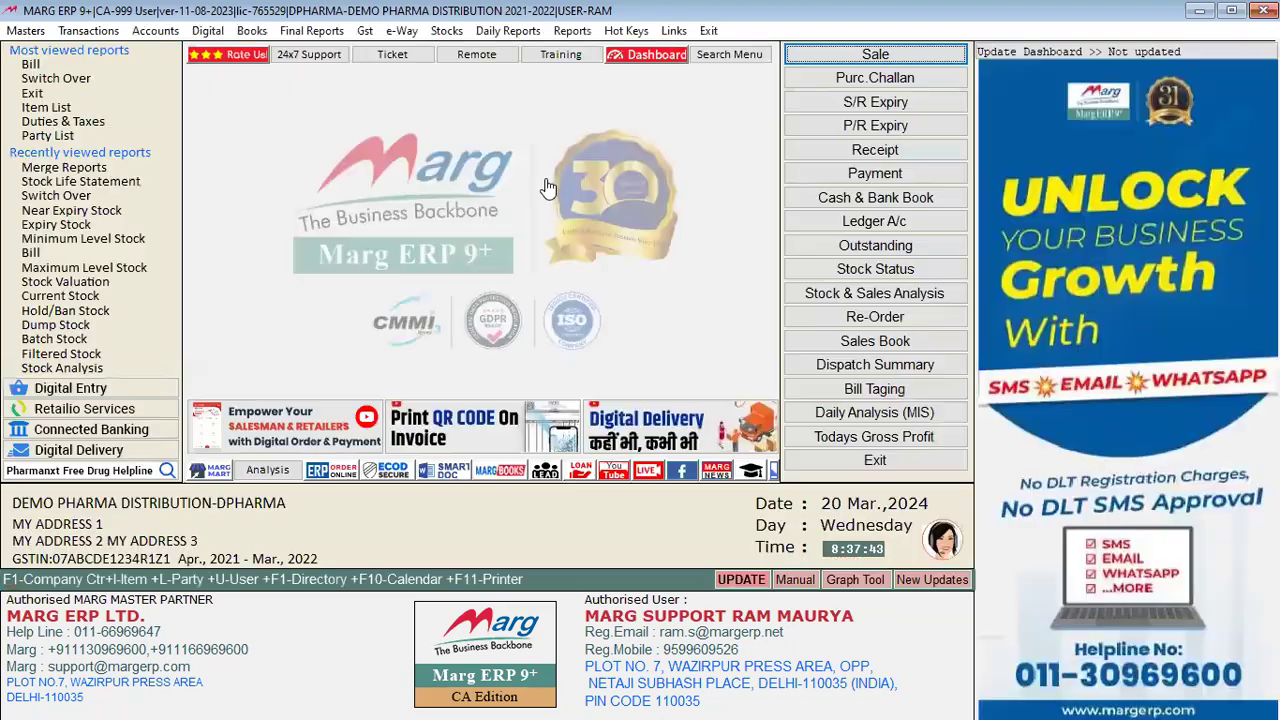
{"action": "left_click", "coordinate": [509, 31]}
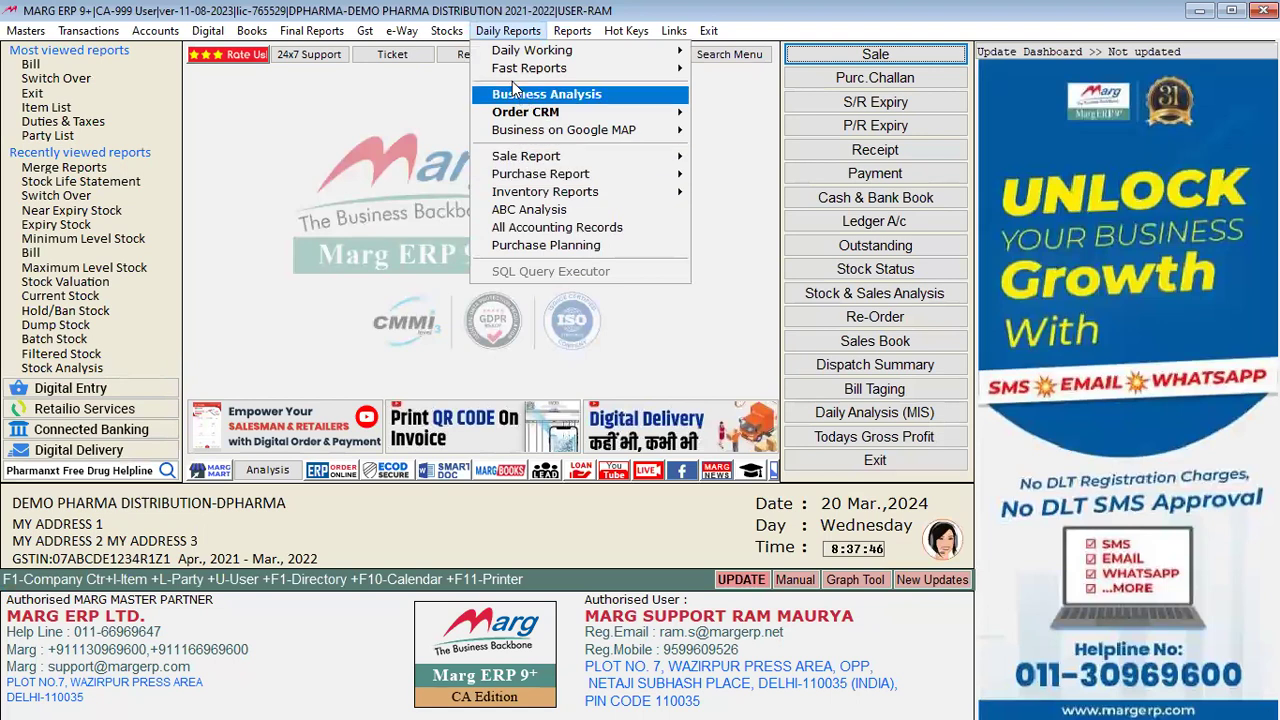
{"action": "mouse_move", "coordinate": [448, 30]}
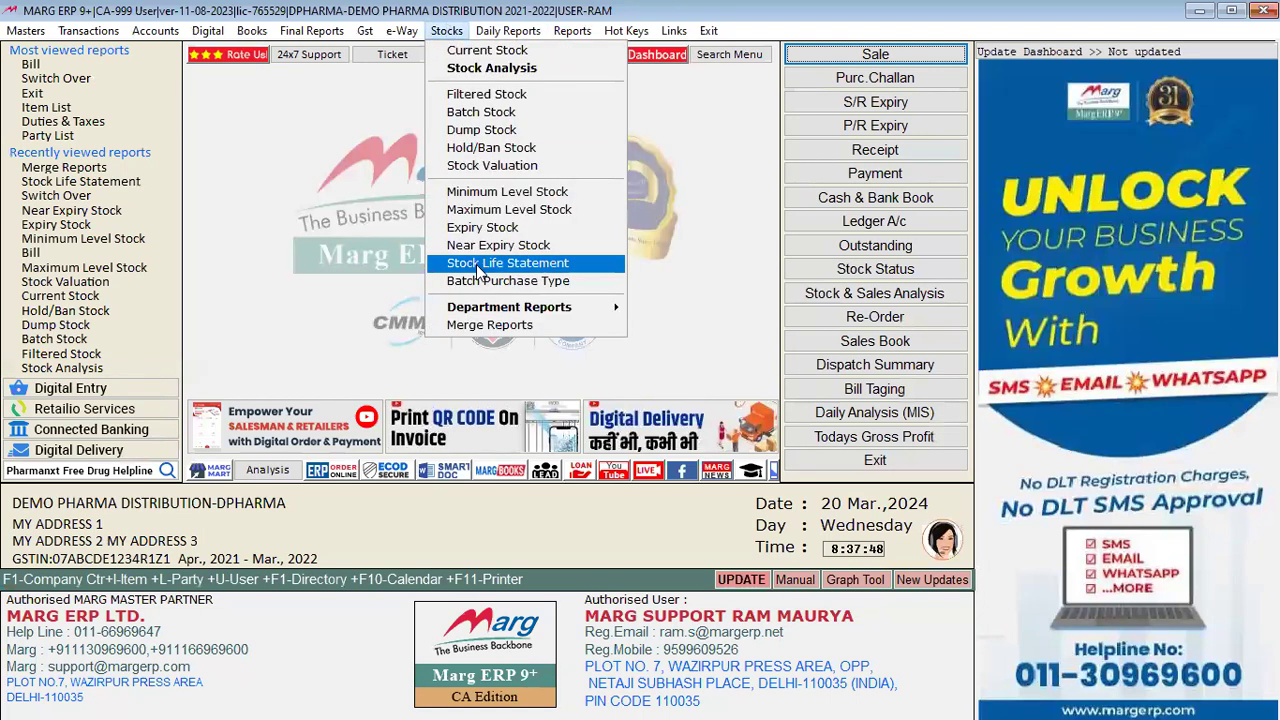
{"action": "mouse_move", "coordinate": [590, 315]}
{"action": "left_click", "coordinate": [518, 325]}
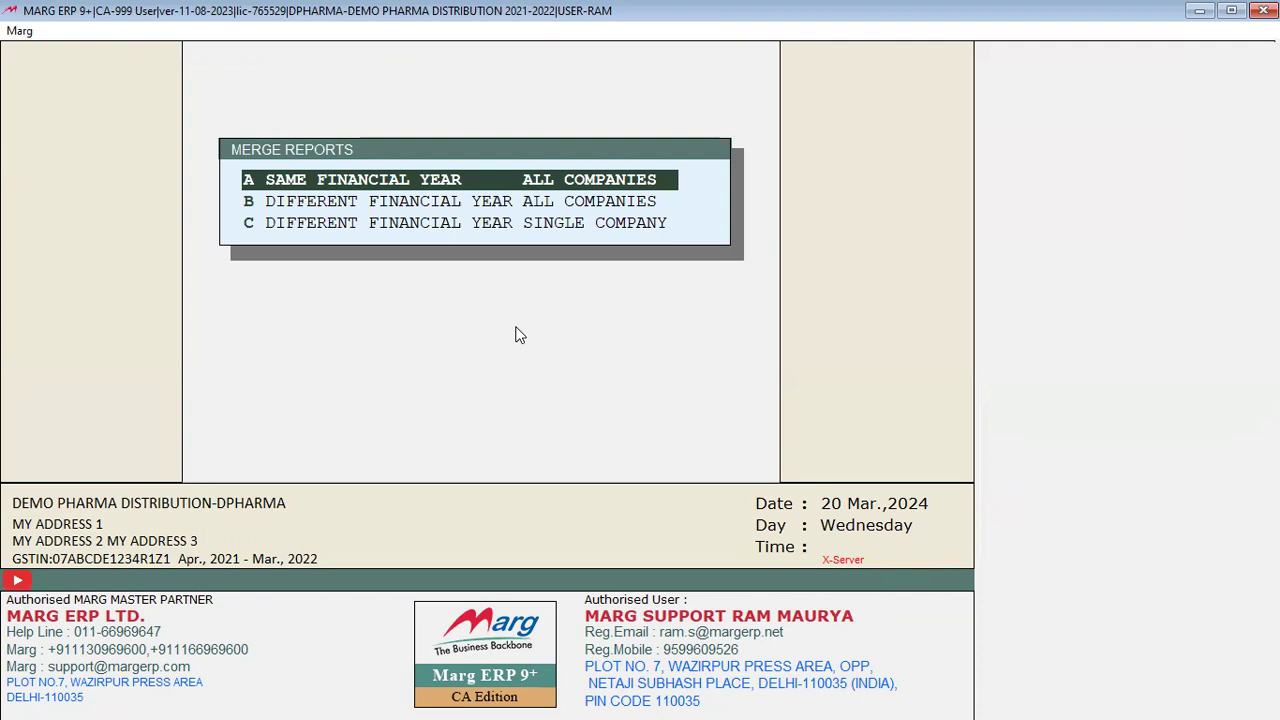
{"action": "key", "text": "Down"}
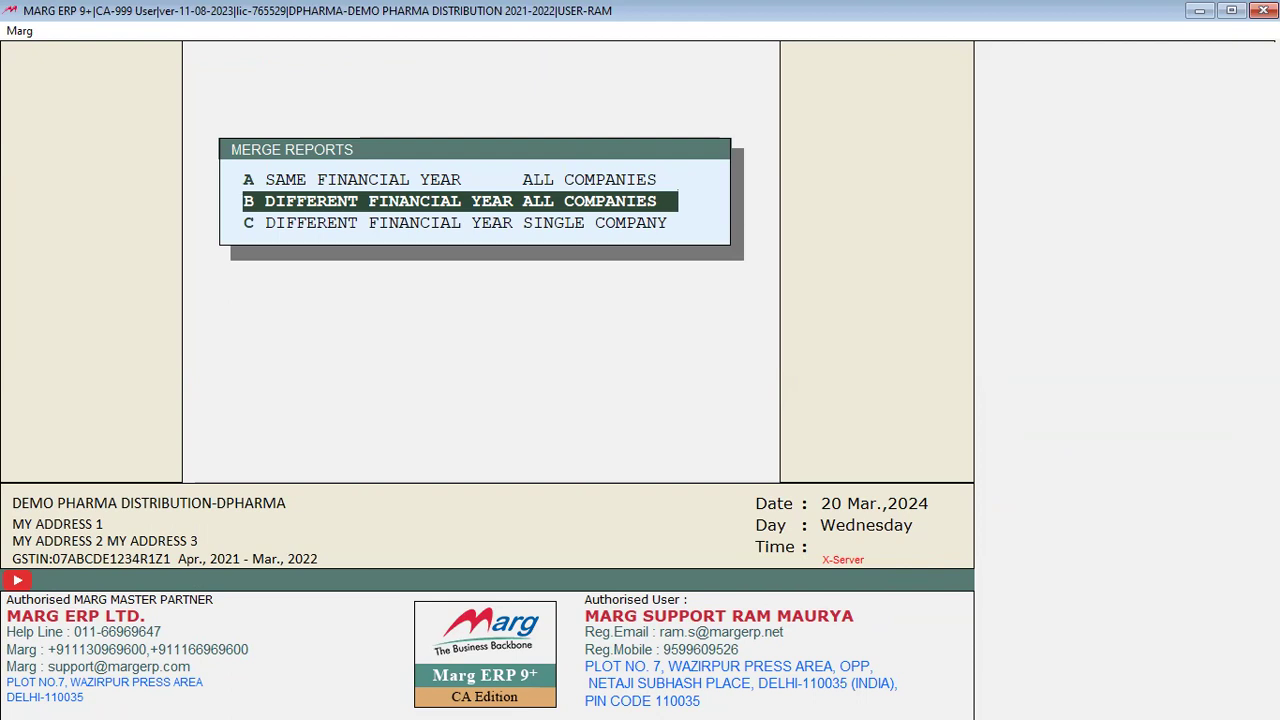
{"action": "key", "text": "Down"}
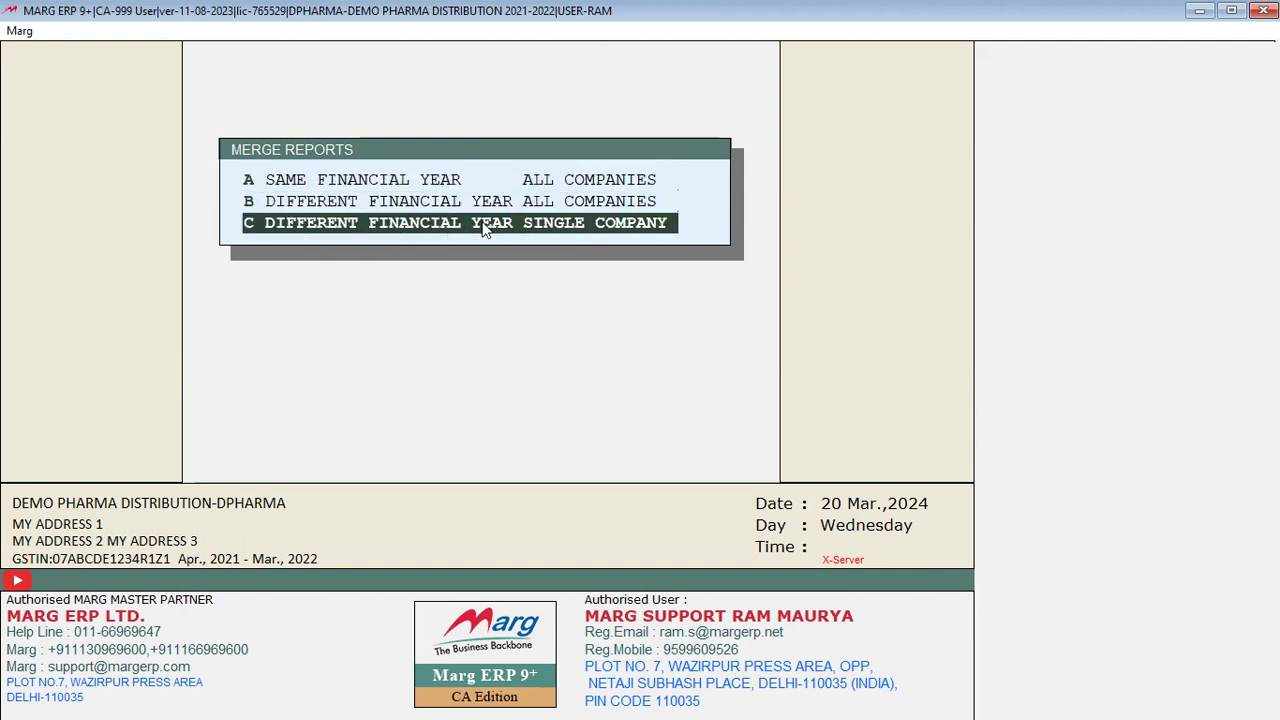
{"action": "left_click", "coordinate": [582, 224]}
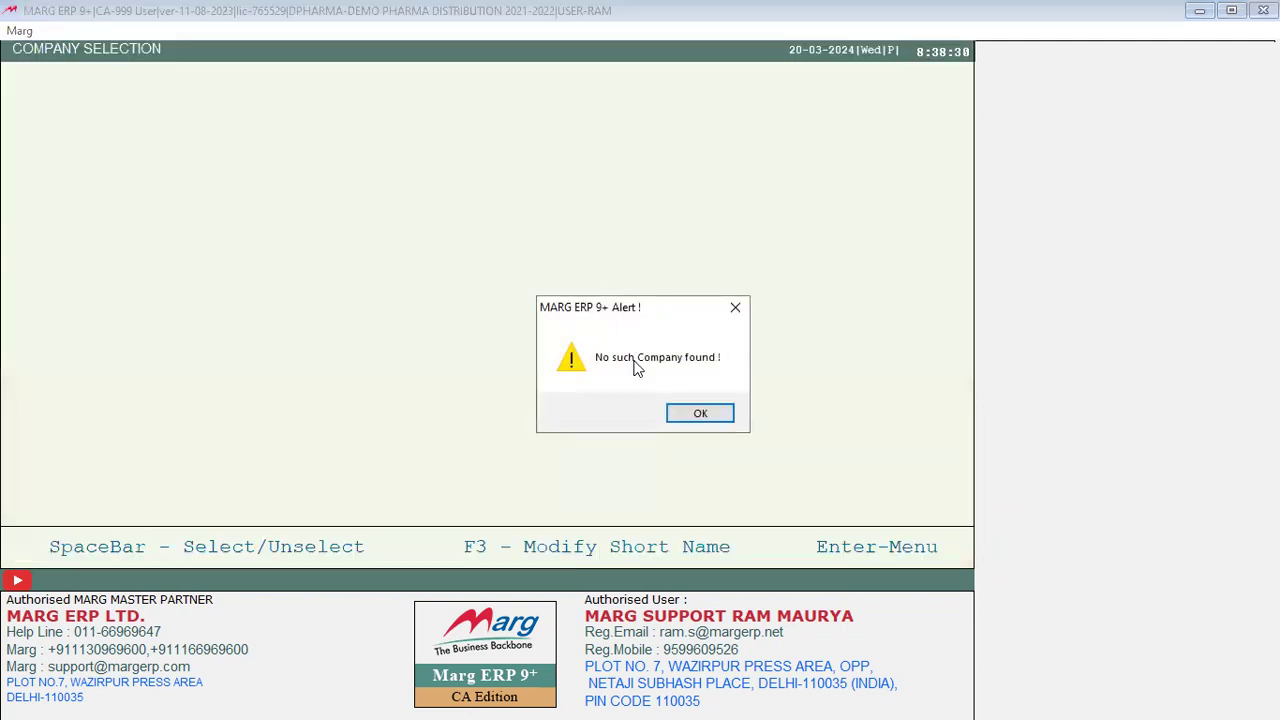
{"action": "left_click", "coordinate": [701, 414]}
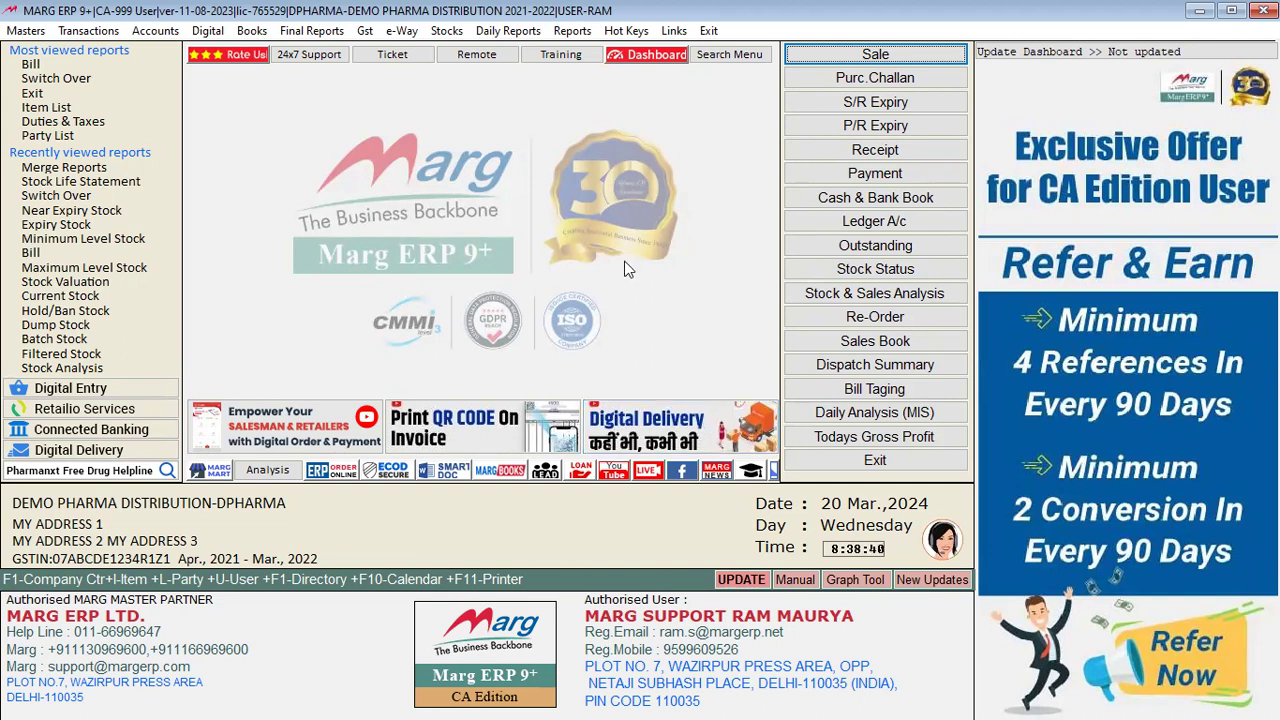
{"action": "left_click", "coordinate": [446, 30]}
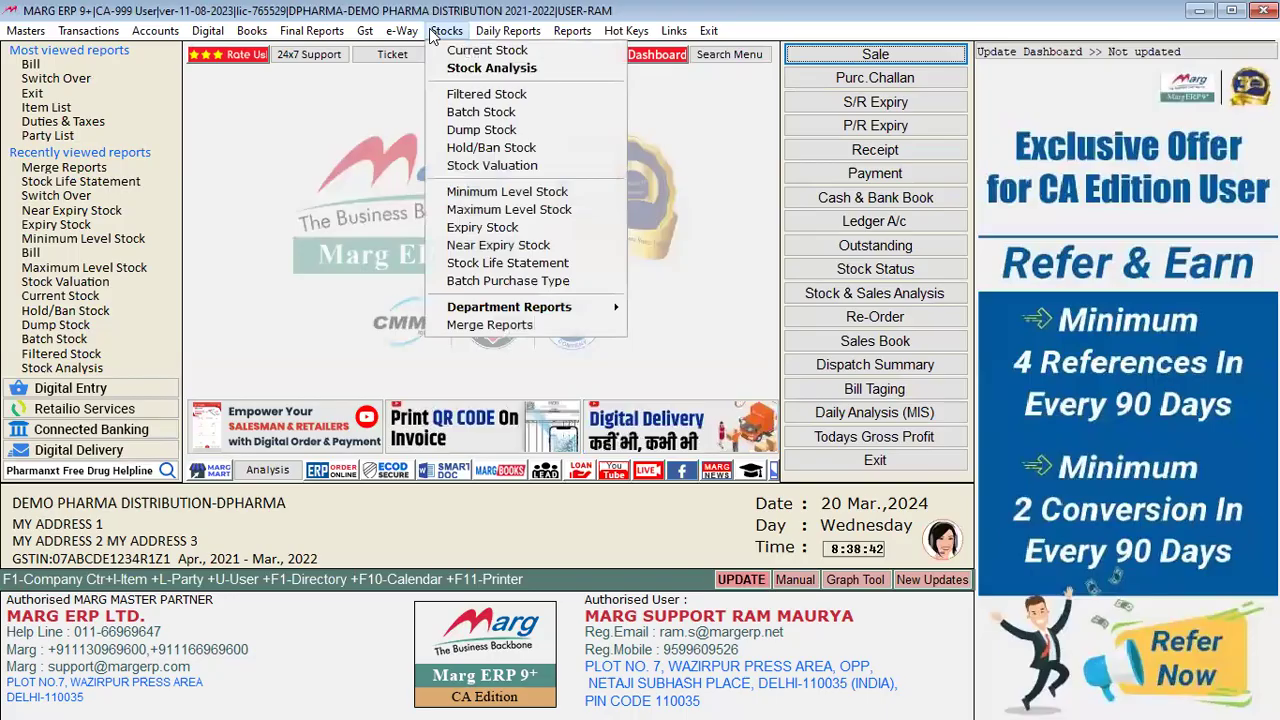
{"action": "left_click", "coordinate": [529, 326]}
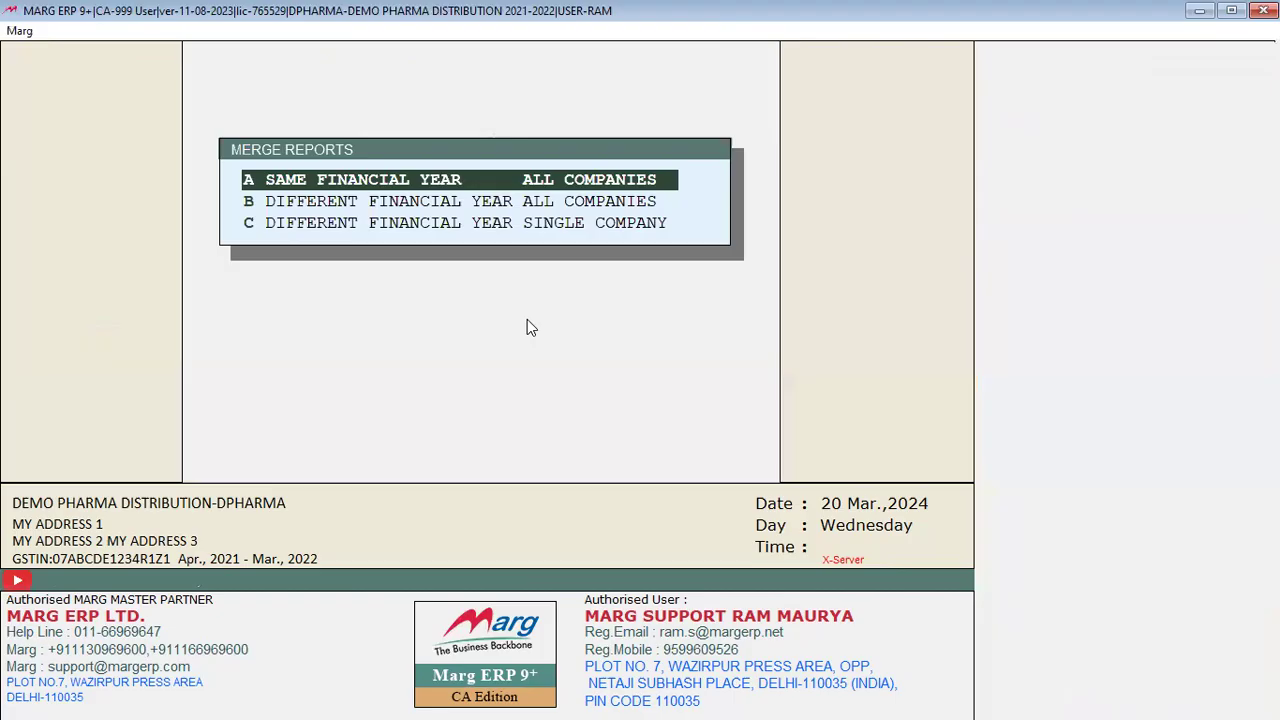
{"action": "key", "text": "Down"}
{"action": "key", "text": "Down"}
{"action": "key", "text": "Down"}
{"action": "key", "text": "Down"}
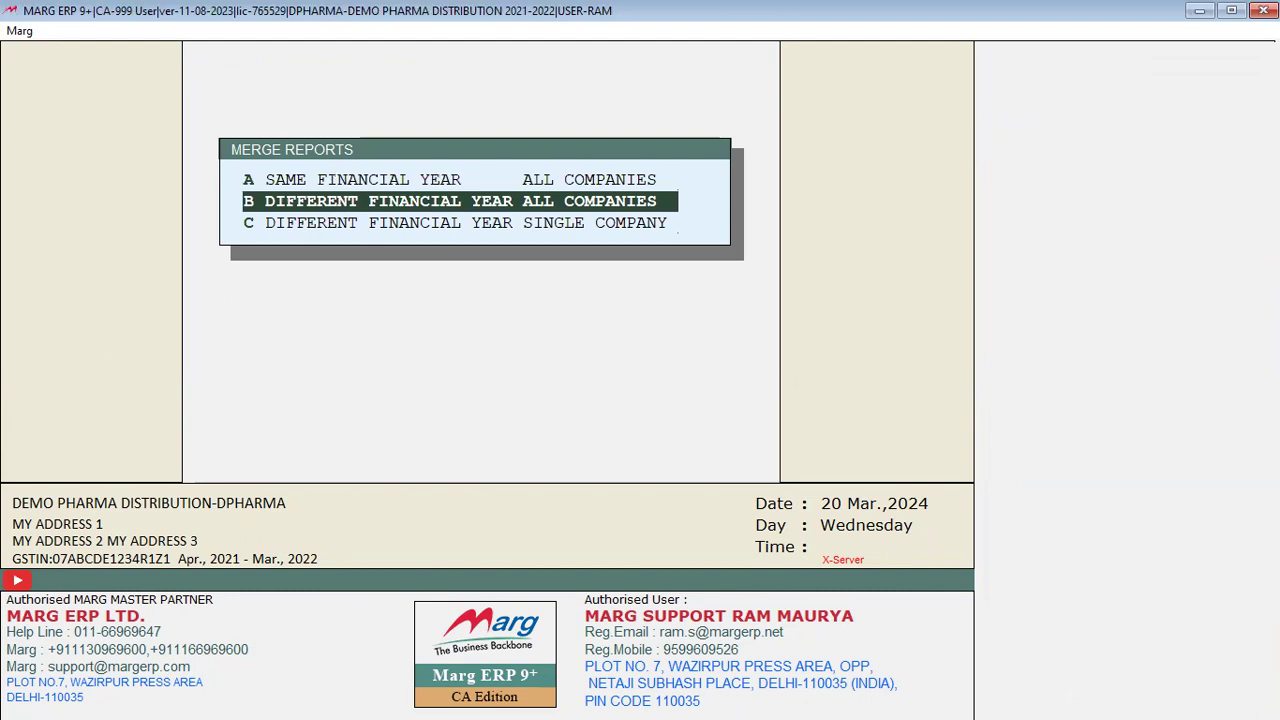
{"action": "key", "text": "Up"}
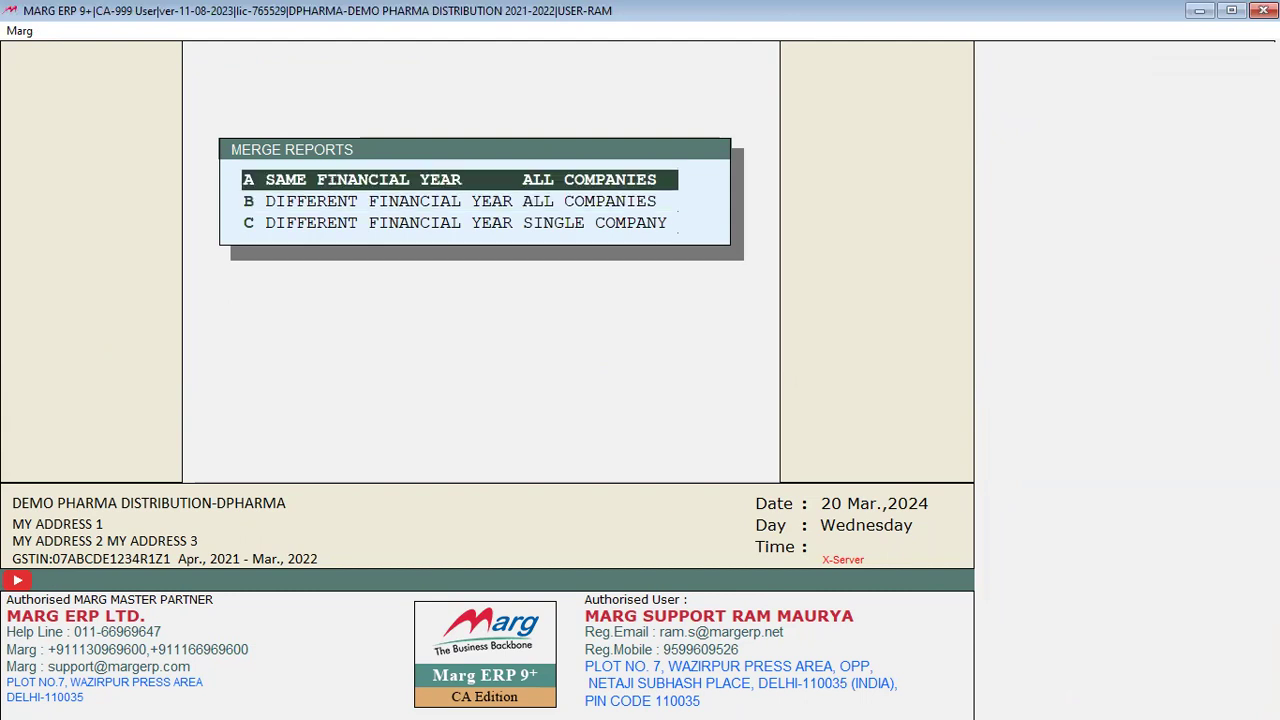
{"action": "key", "text": "Return"}
{"action": "key", "text": "Down"}
{"action": "key", "text": "Down"}
{"action": "key", "text": "Down"}
{"action": "key", "text": "Down"}
{"action": "key", "text": "Down"}
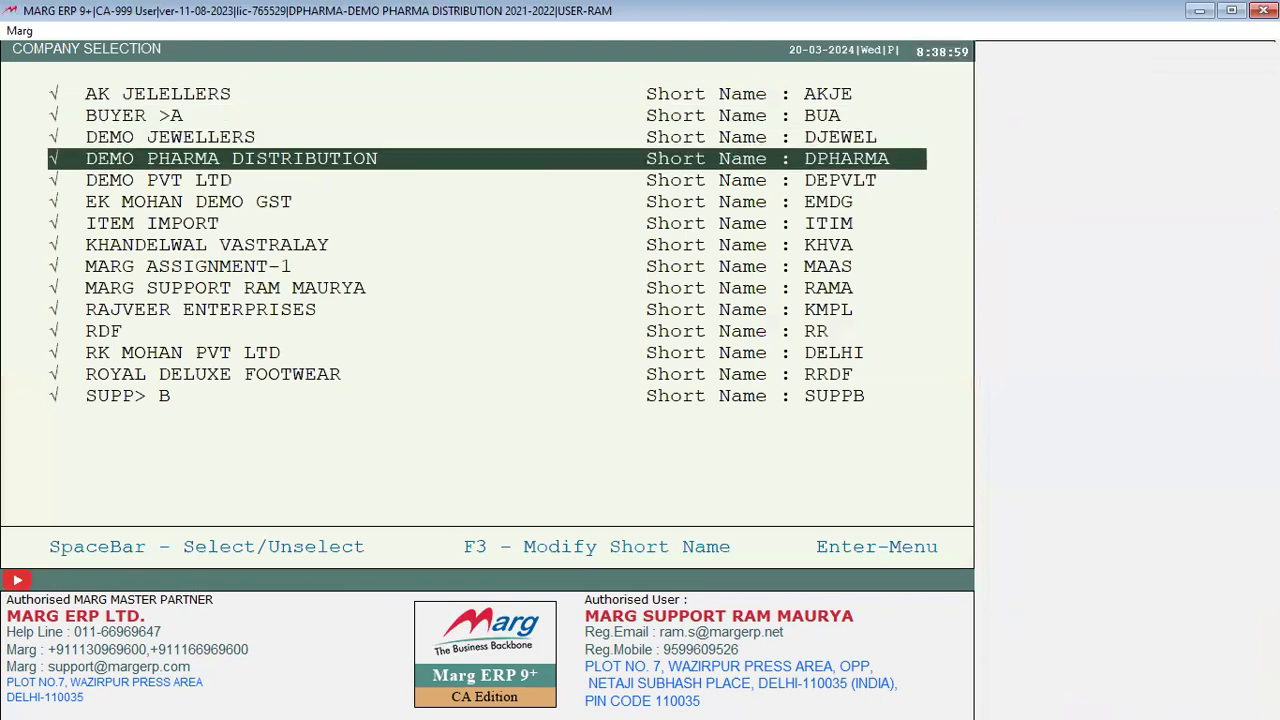
{"action": "key", "text": "Down"}
{"action": "key", "text": "Down"}
{"action": "key", "text": "Down"}
{"action": "key", "text": "Down"}
{"action": "key", "text": "Down"}
{"action": "key", "text": "Down"}
{"action": "key", "text": "Down"}
{"action": "key", "text": "Down"}
{"action": "key", "text": "Down"}
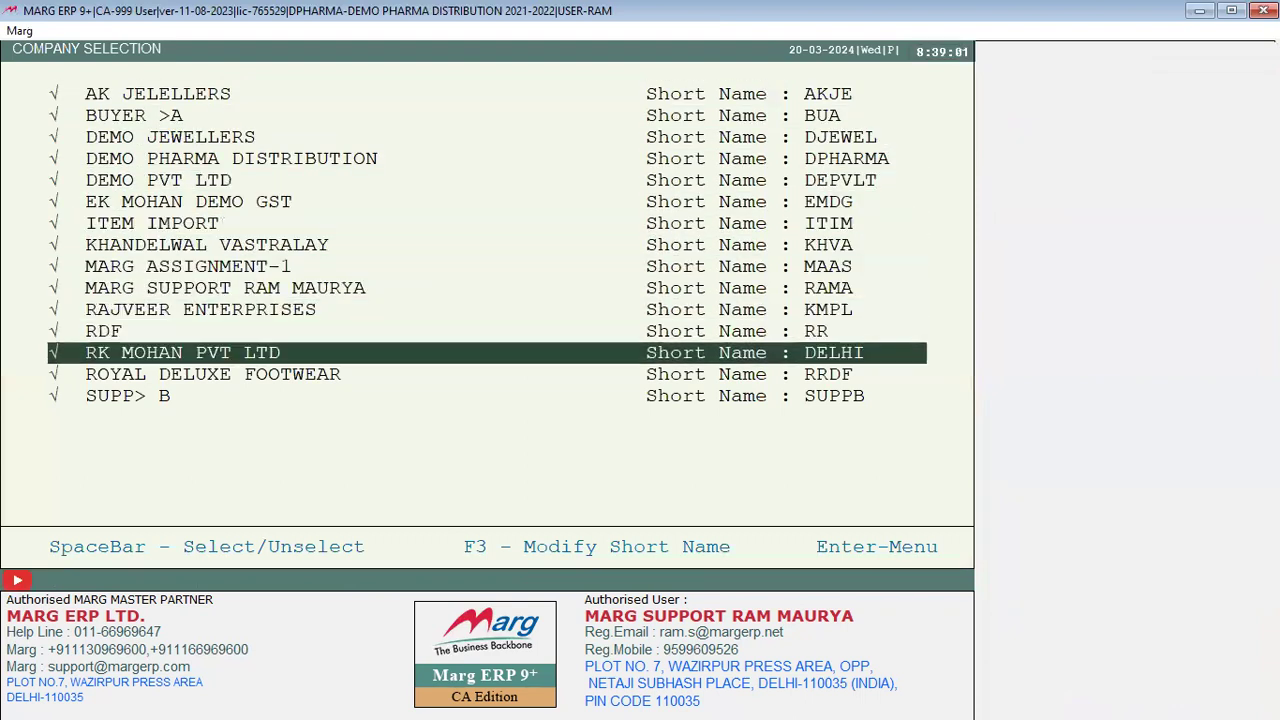
{"action": "key", "text": "Up"}
{"action": "key", "text": "Return"}
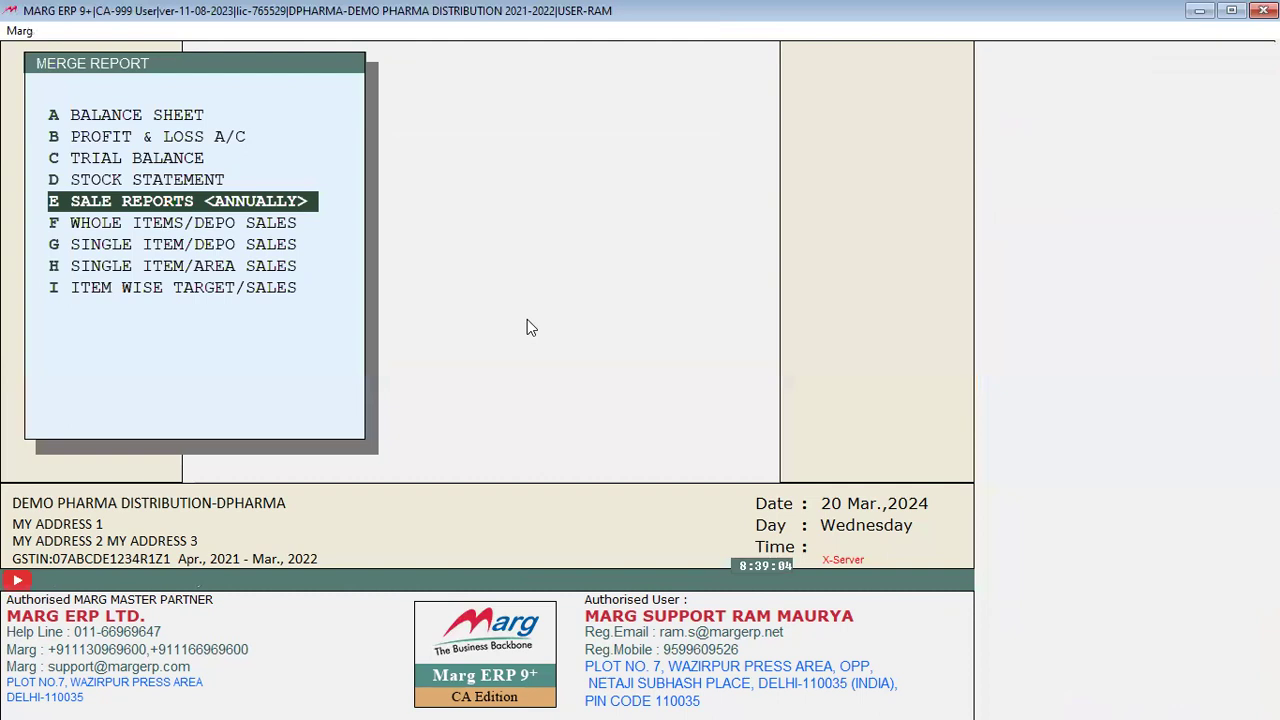
{"action": "key", "text": "Up"}
{"action": "key", "text": "Up"}
{"action": "key", "text": "Up"}
{"action": "key", "text": "Up"}
{"action": "key", "text": "Up"}
{"action": "key", "text": "Up"}
{"action": "key", "text": "Up"}
{"action": "key", "text": "Up"}
{"action": "key", "text": "Up"}
{"action": "key", "text": "Up"}
{"action": "key", "text": "Up"}
{"action": "key", "text": "Down"}
{"action": "key", "text": "Up"}
{"action": "key", "text": "Up"}
{"action": "key", "text": "Up"}
{"action": "key", "text": "Return"}
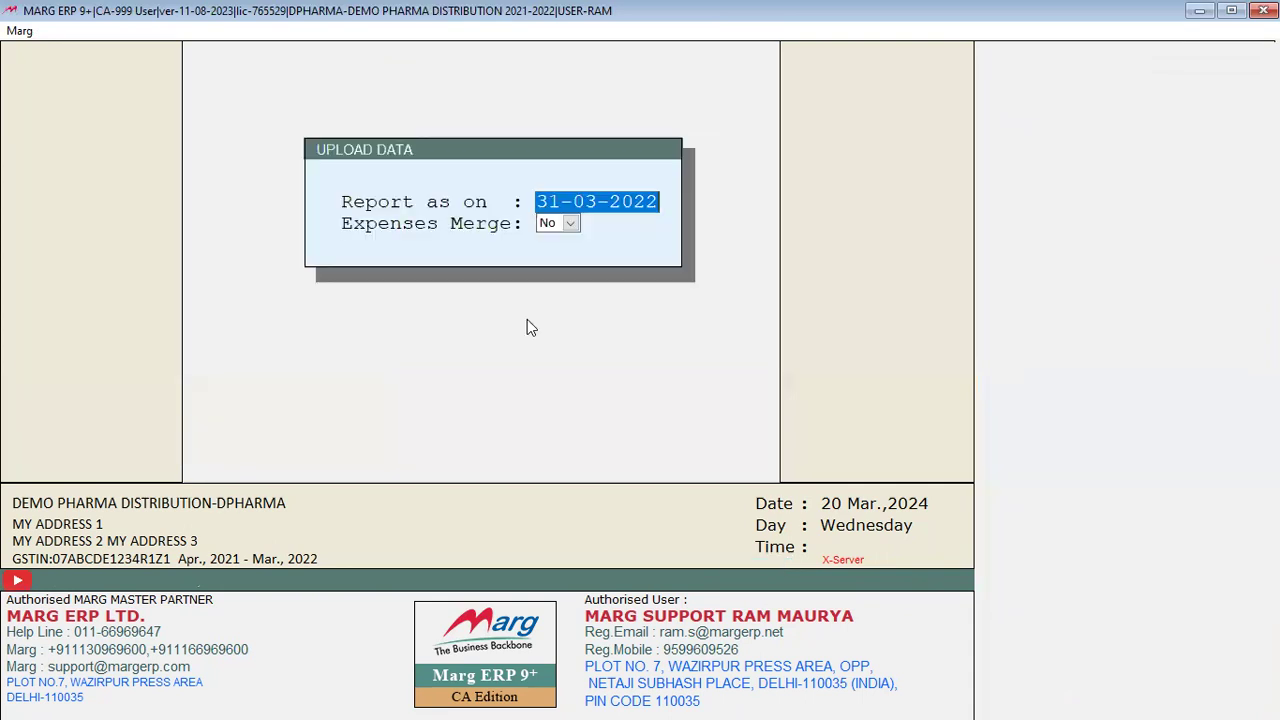
{"action": "key", "text": "Return"}
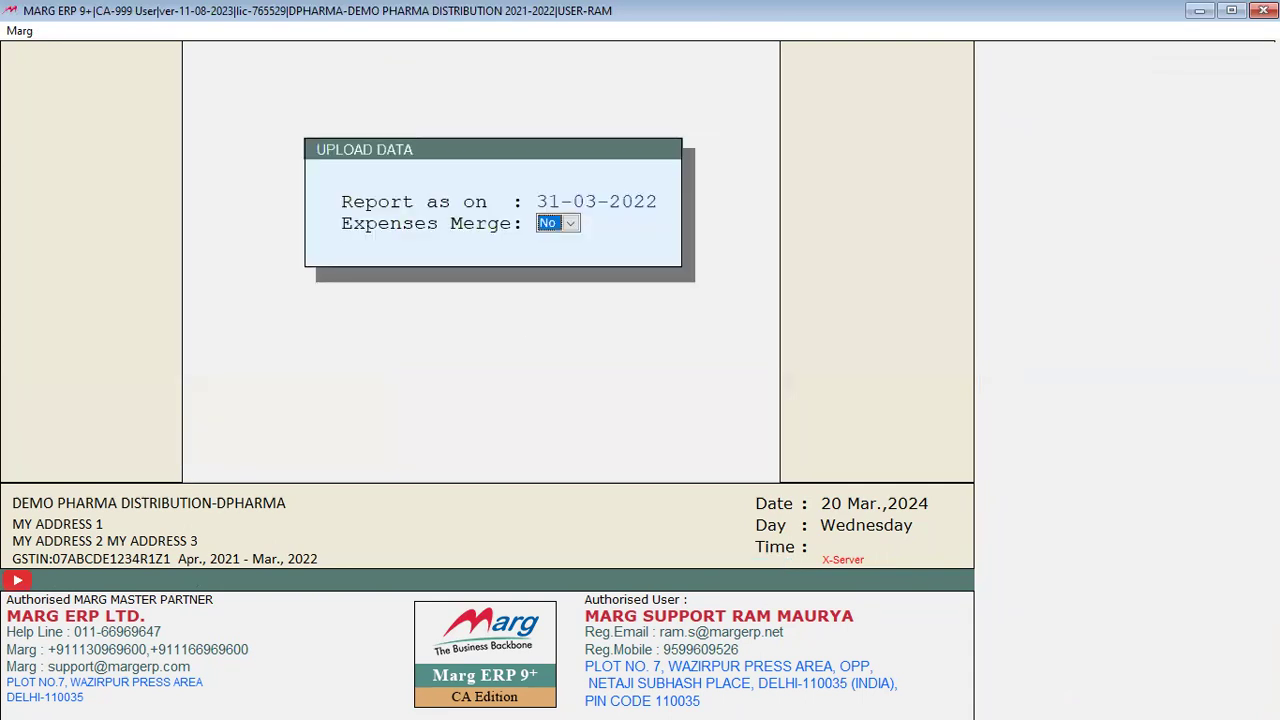
{"action": "key", "text": "Return"}
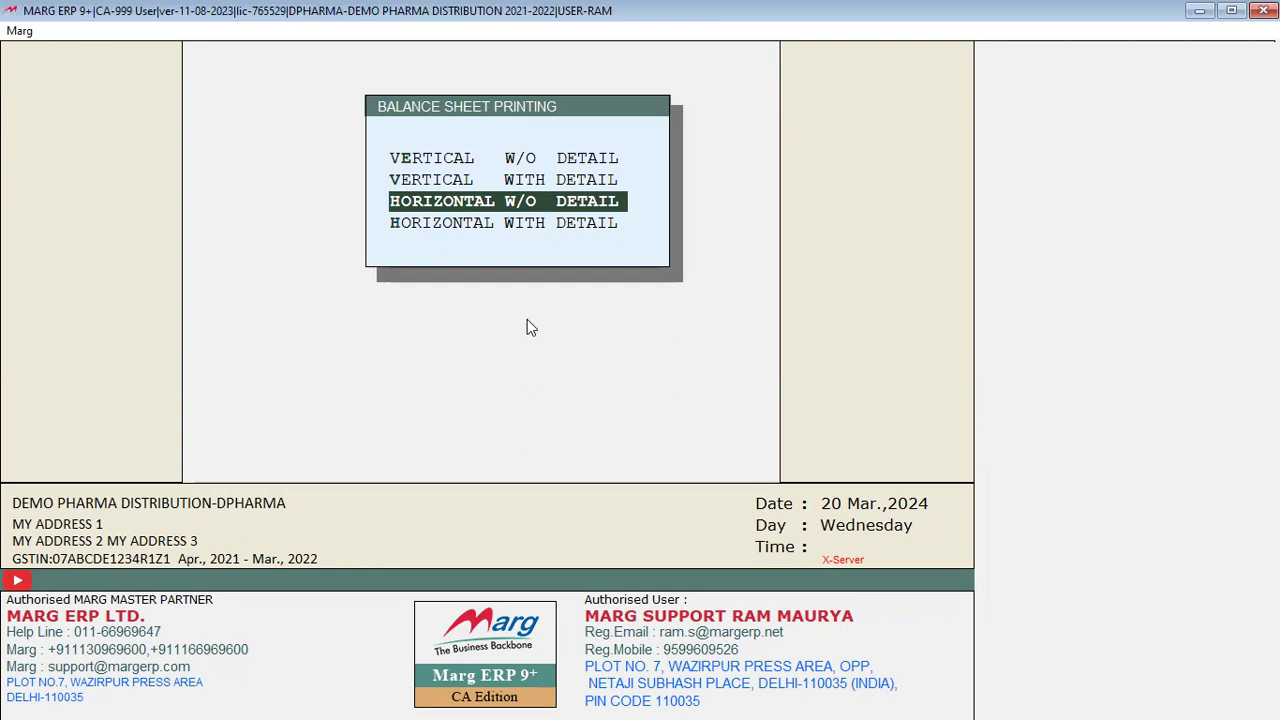
{"action": "key", "text": "Return"}
{"action": "key", "text": "Return"}
{"action": "key", "text": "Return"}
{"action": "key", "text": "Return"}
{"action": "key", "text": "Return"}
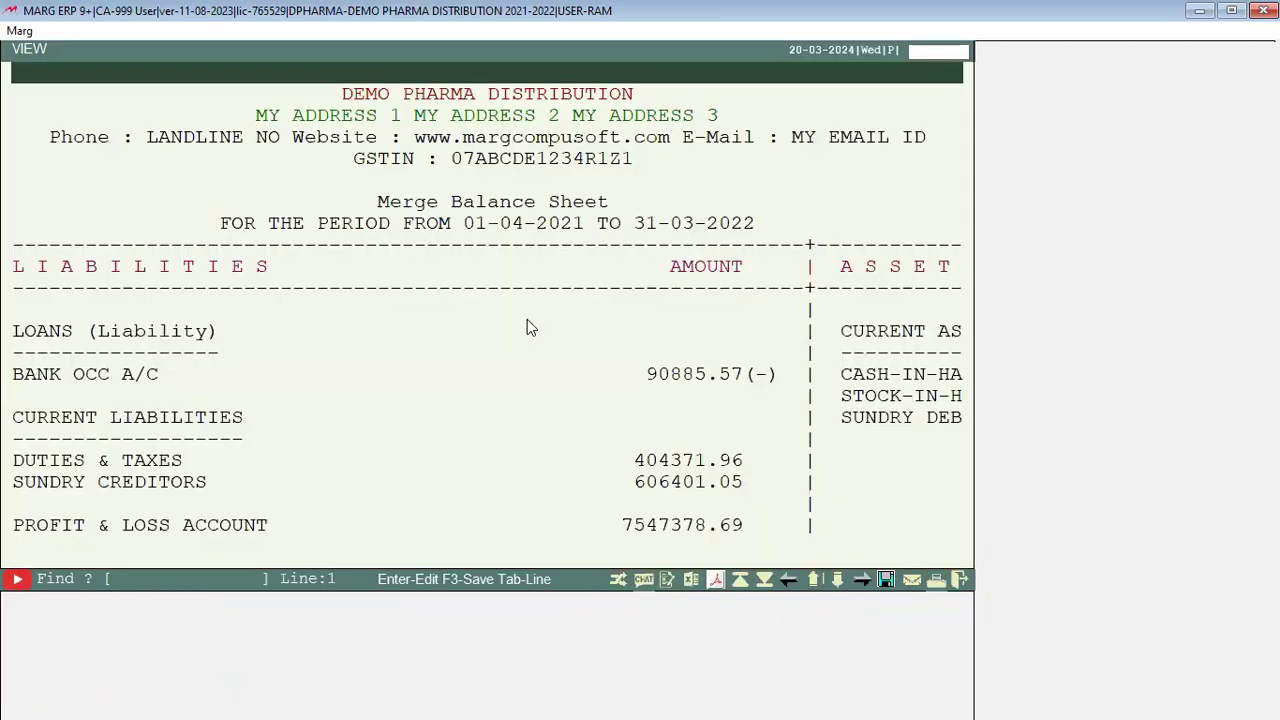
{"action": "key", "text": "Right"}
{"action": "key", "text": "Right"}
{"action": "key", "text": "Right"}
{"action": "key", "text": "Right"}
{"action": "key", "text": "Right"}
{"action": "key", "text": "Right"}
{"action": "key", "text": "Right"}
{"action": "key", "text": "Right"}
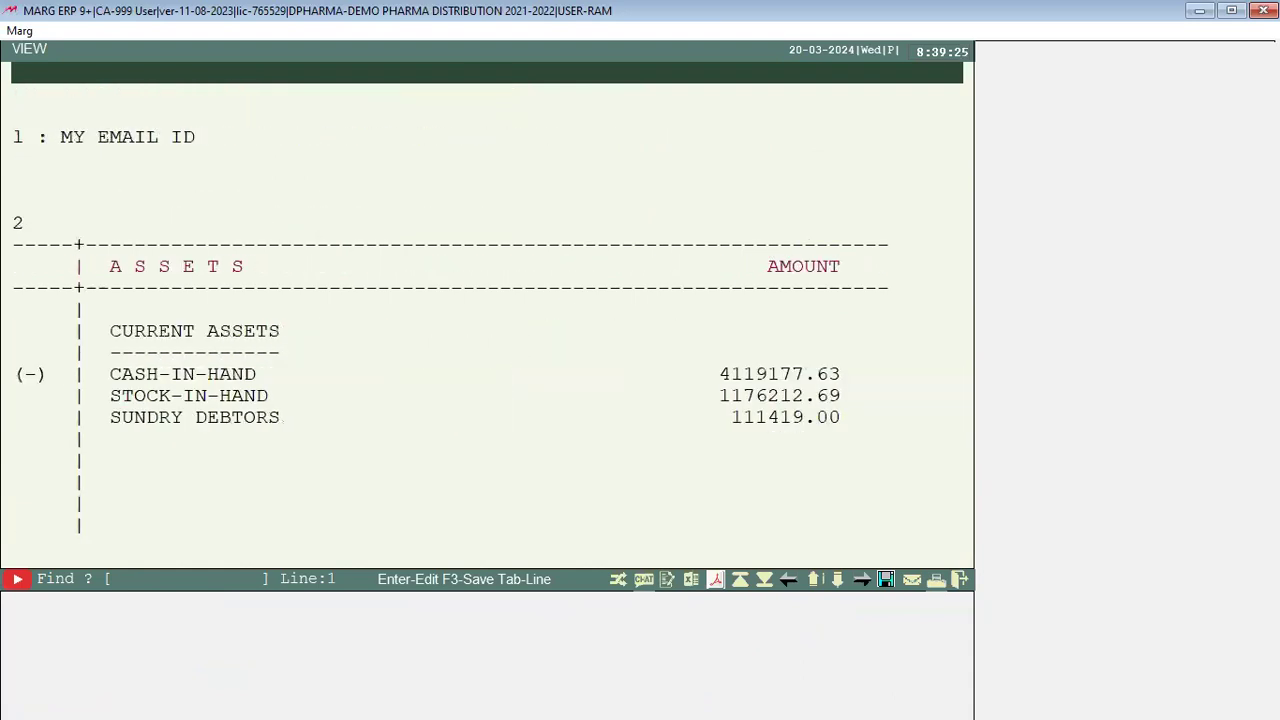
{"action": "key", "text": "Left"}
{"action": "key", "text": "Left"}
{"action": "key", "text": "Left"}
{"action": "key", "text": "Left"}
{"action": "key", "text": "Left"}
{"action": "key", "text": "Left"}
{"action": "key", "text": "Left"}
{"action": "key", "text": "Left"}
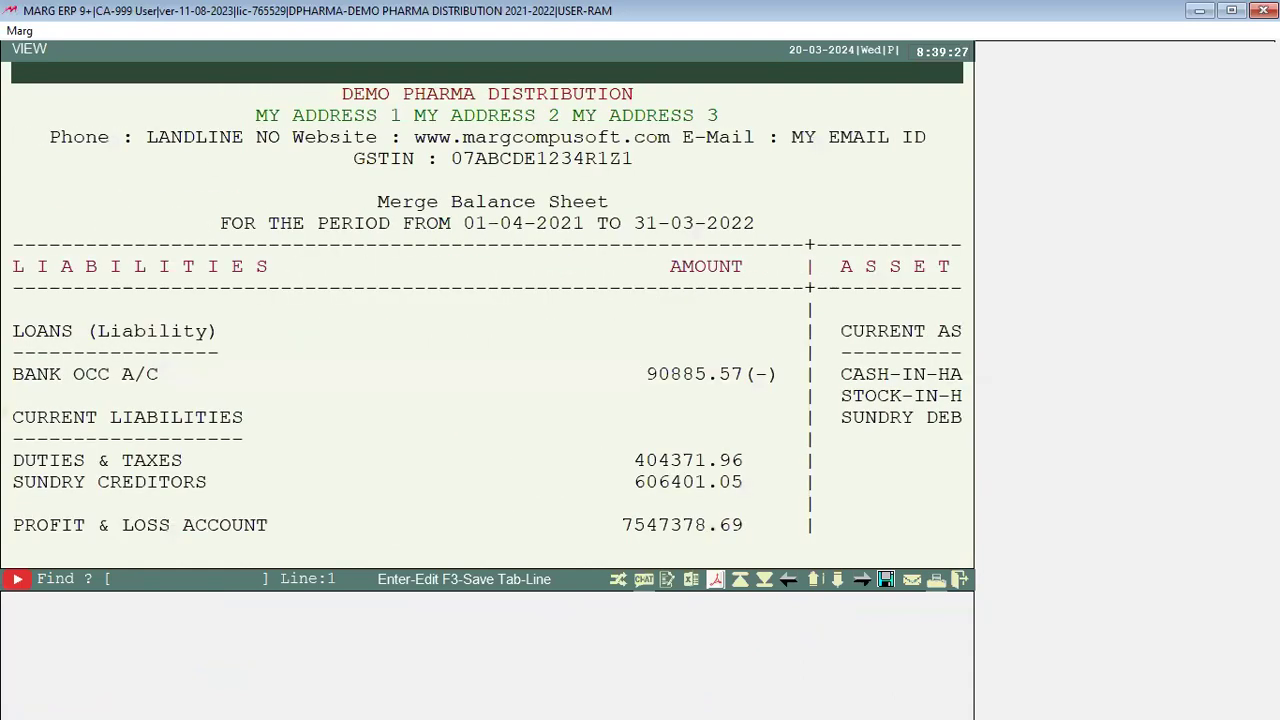
{"action": "key", "text": "Down"}
{"action": "key", "text": "Down"}
{"action": "key", "text": "Down"}
{"action": "key", "text": "Down"}
{"action": "key", "text": "Down"}
{"action": "key", "text": "Down"}
{"action": "key", "text": "Down"}
{"action": "key", "text": "Down"}
{"action": "key", "text": "Down"}
{"action": "key", "text": "Down"}
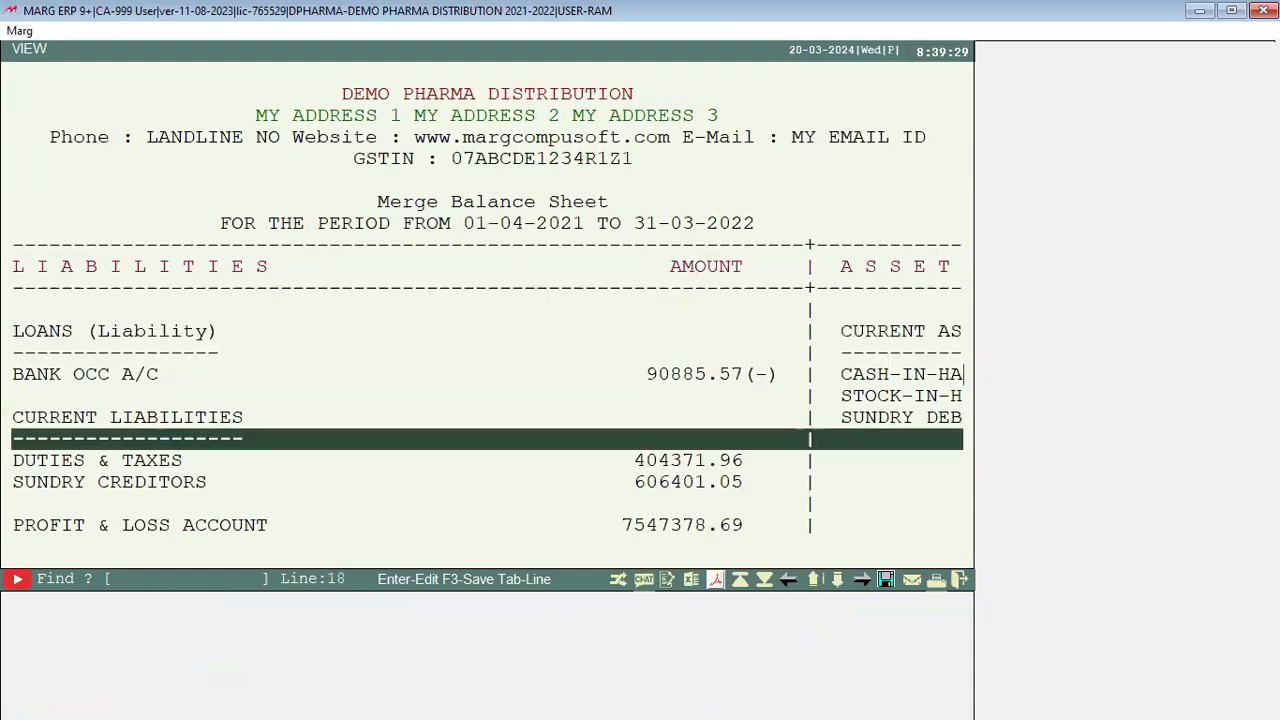
{"action": "key", "text": "Down"}
{"action": "key", "text": "Down"}
{"action": "key", "text": "Escape"}
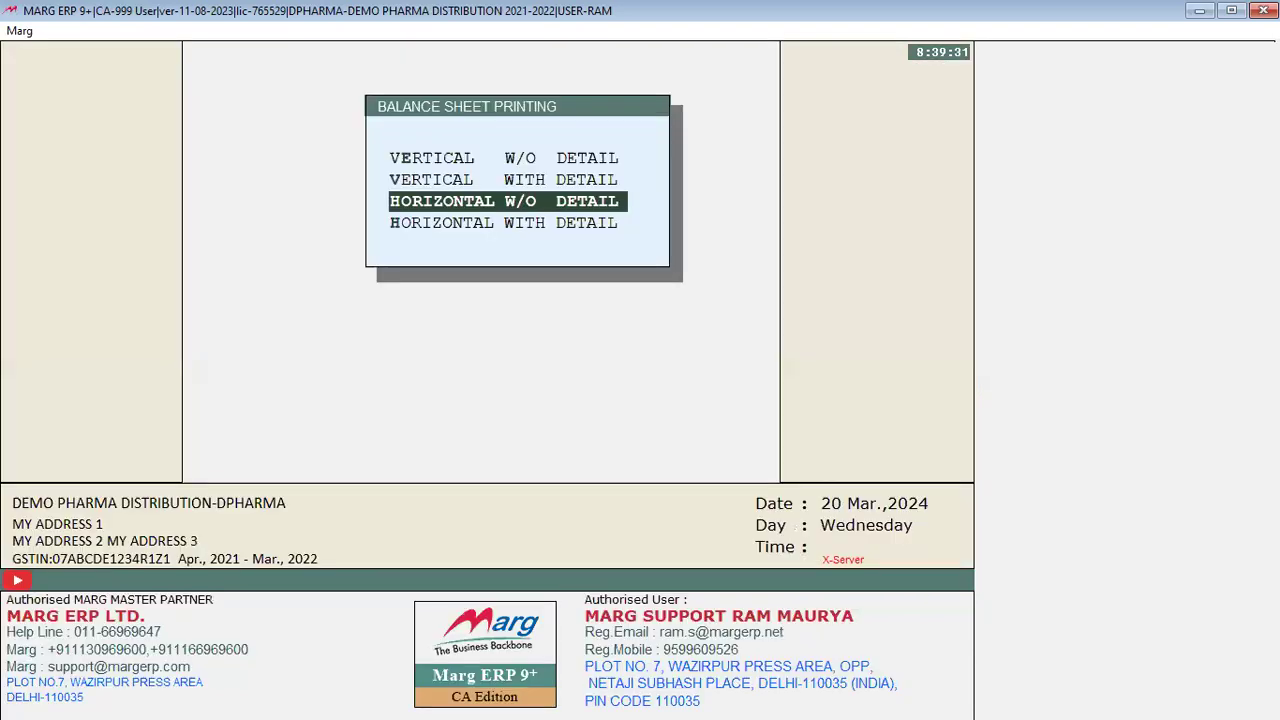
{"action": "key", "text": "Escape"}
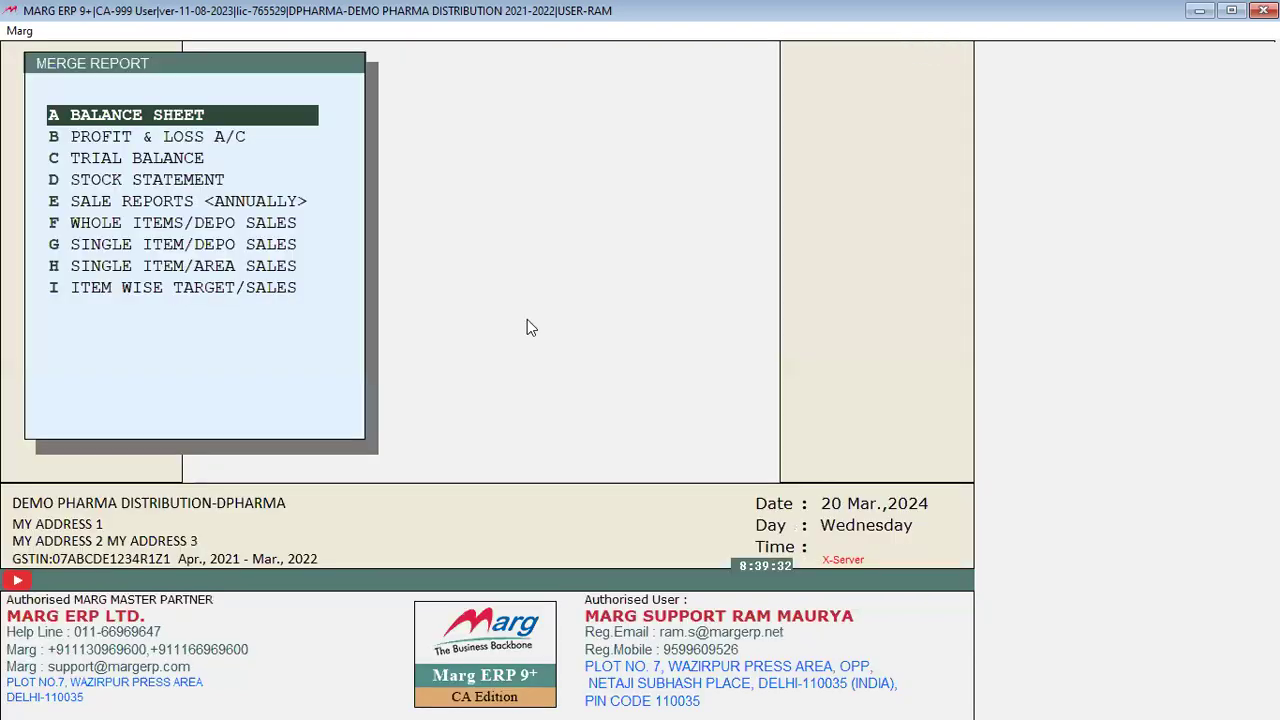
{"action": "key", "text": "Escape"}
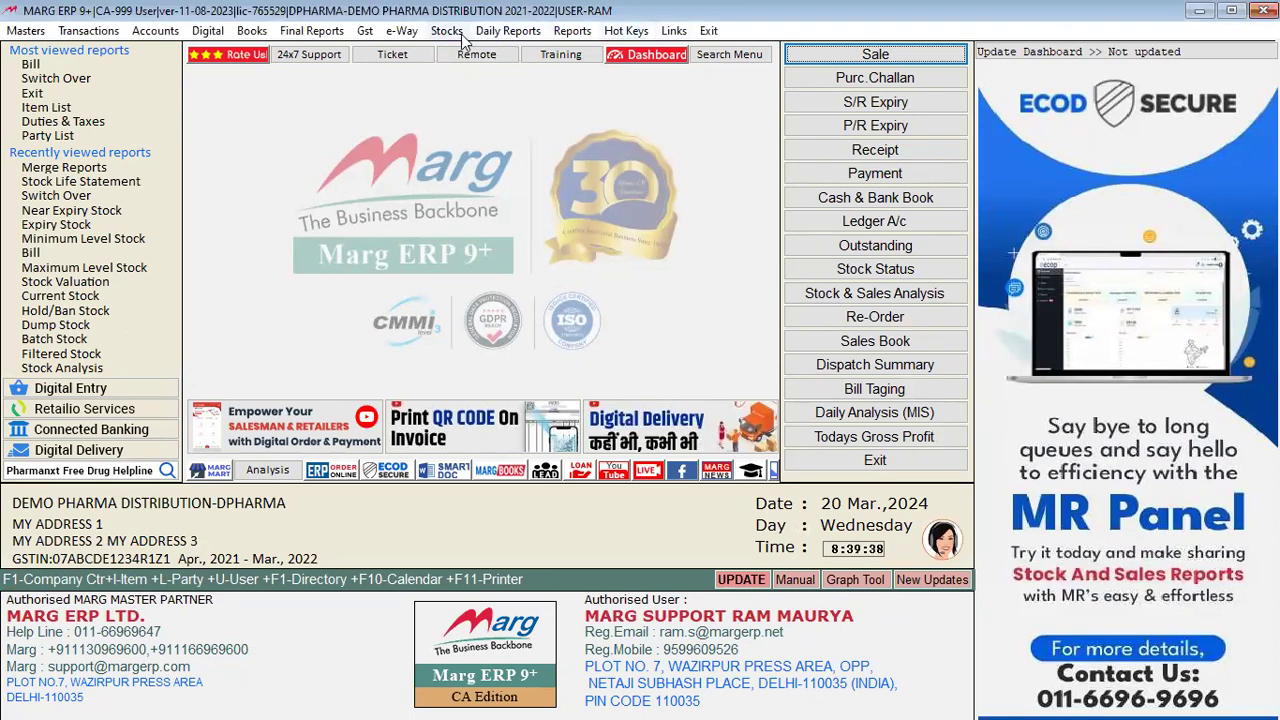
Step: Show the Daily Reports menu and its Fast Reports submenu
{"action": "left_click", "coordinate": [505, 32]}
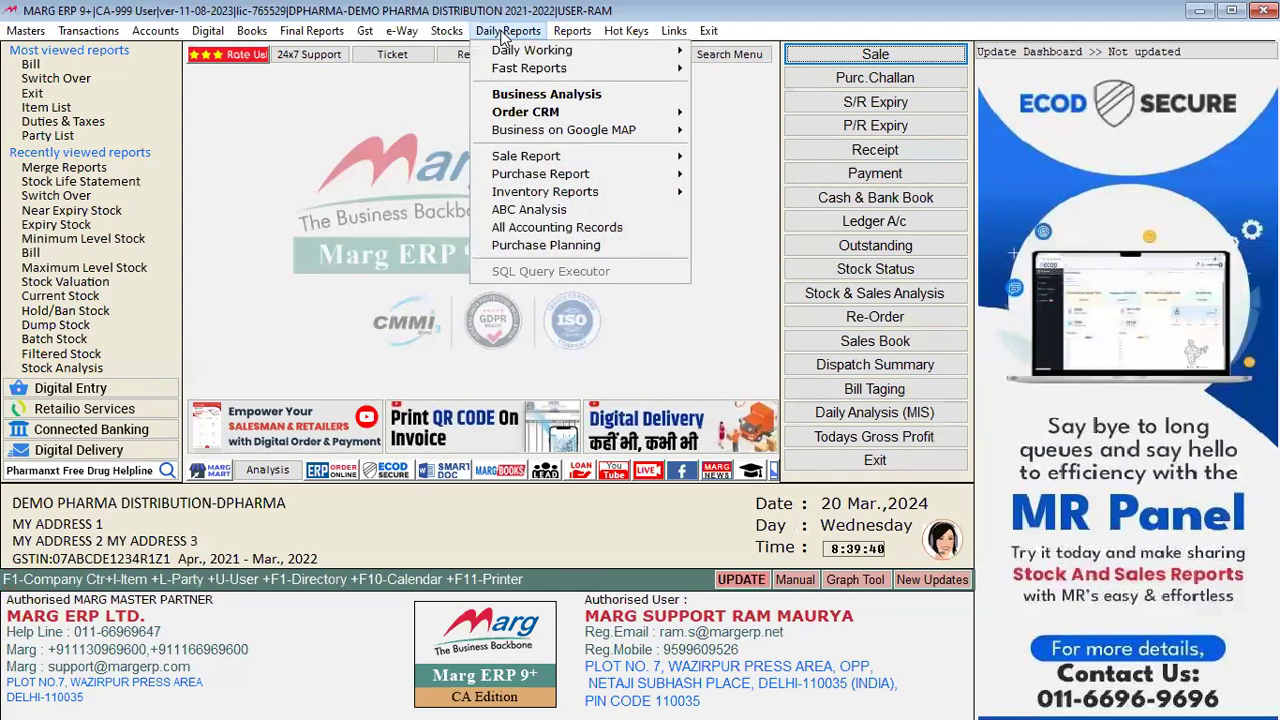
{"action": "mouse_move", "coordinate": [588, 59]}
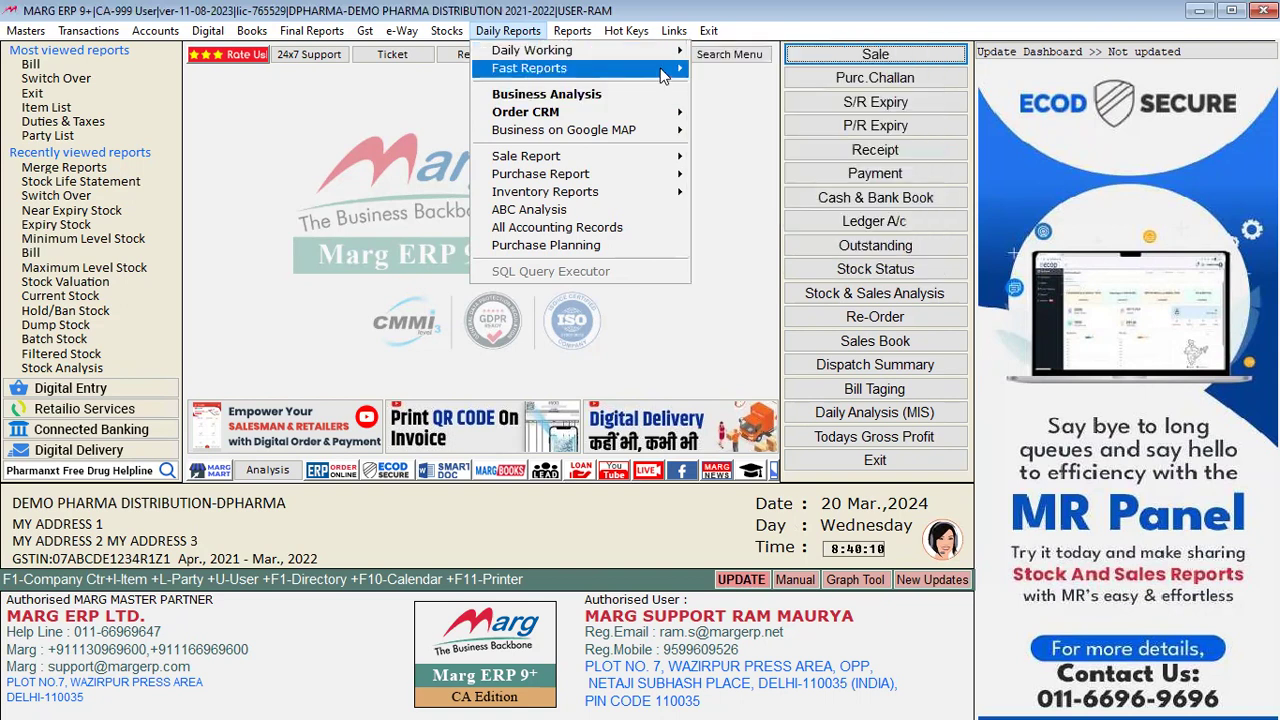
{"action": "mouse_move", "coordinate": [663, 76]}
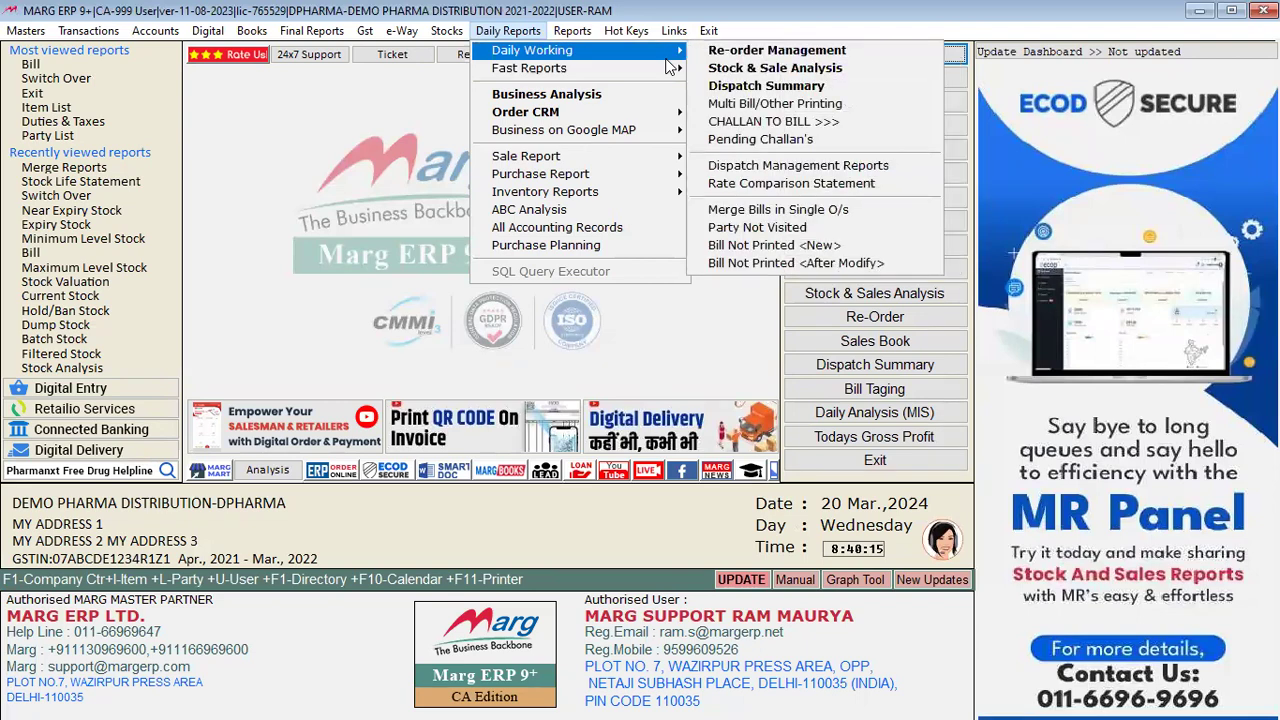
Step: Run the Dispatch Summary for 31-03-2022 with 'Selected' style, showing bill 0000009 of 586.00 to A A/C
{"action": "left_click", "coordinate": [766, 88]}
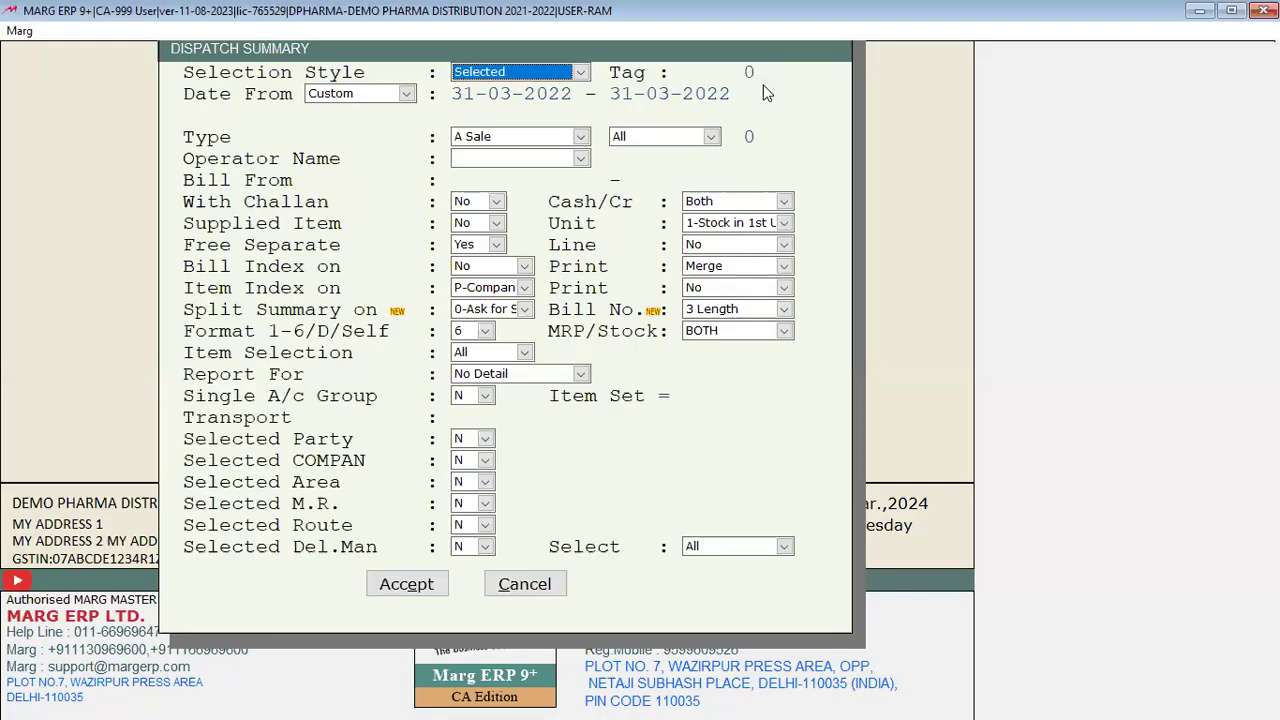
{"action": "key", "text": "space"}
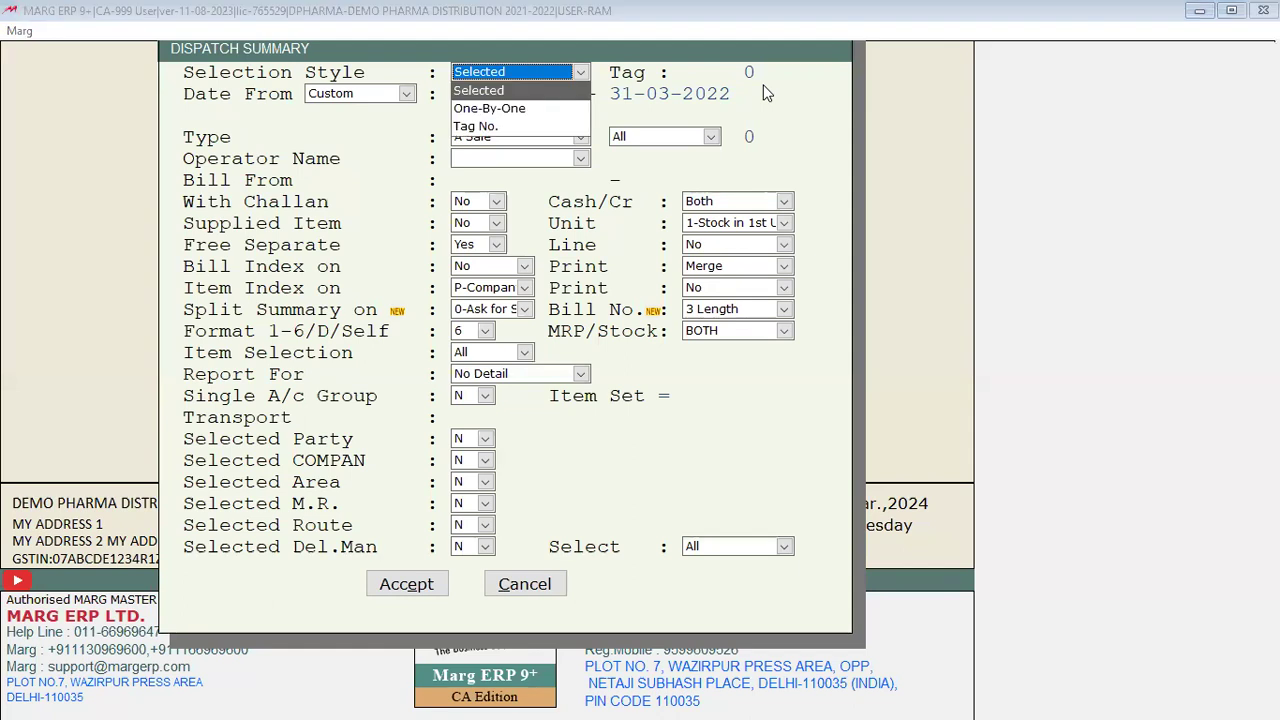
{"action": "key", "text": "Down"}
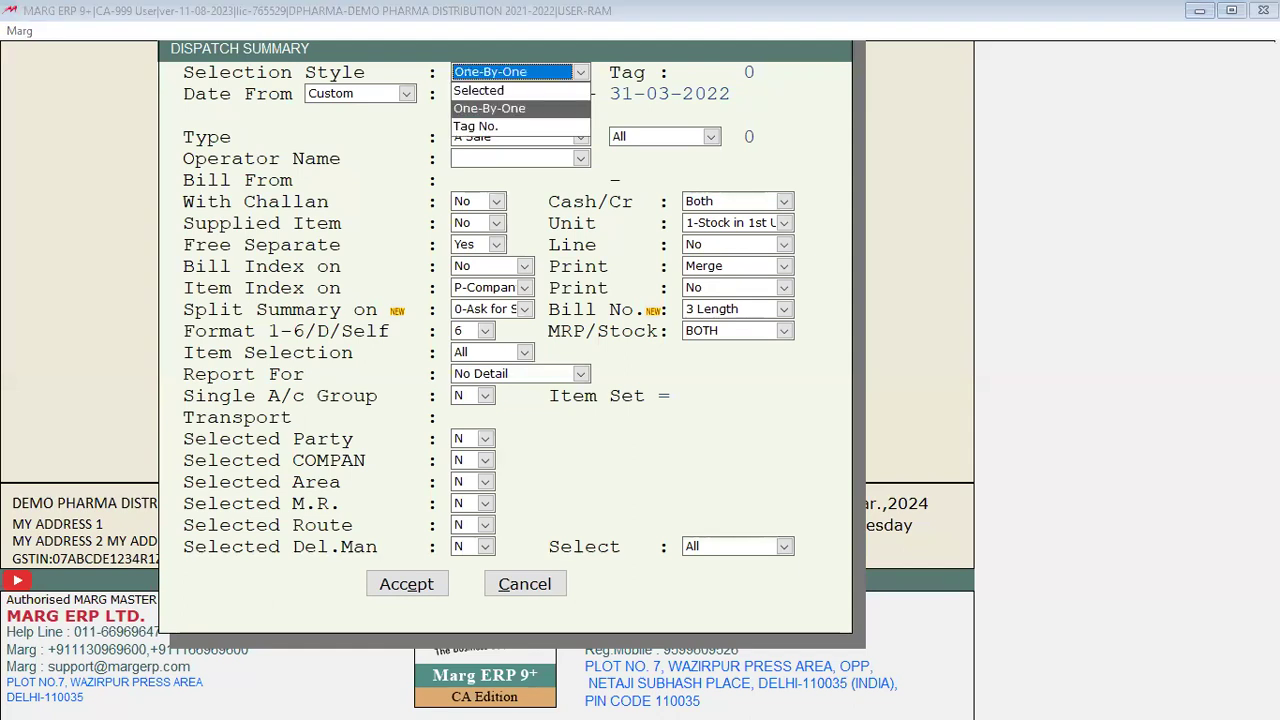
{"action": "key", "text": "Up"}
{"action": "key", "text": "Return"}
{"action": "key", "text": "Return"}
{"action": "key", "text": "Return"}
{"action": "key", "text": "Return"}
{"action": "key", "text": "Return"}
{"action": "key", "text": "Return"}
{"action": "key", "text": "Return"}
{"action": "key", "text": "Return"}
{"action": "key", "text": "Return"}
{"action": "key", "text": "Return"}
{"action": "key", "text": "Return"}
{"action": "key", "text": "Return"}
{"action": "key", "text": "Return"}
{"action": "key", "text": "Return"}
{"action": "key", "text": "Return"}
{"action": "key", "text": "Return"}
{"action": "key", "text": "Return"}
{"action": "key", "text": "Return"}
{"action": "key", "text": "Return"}
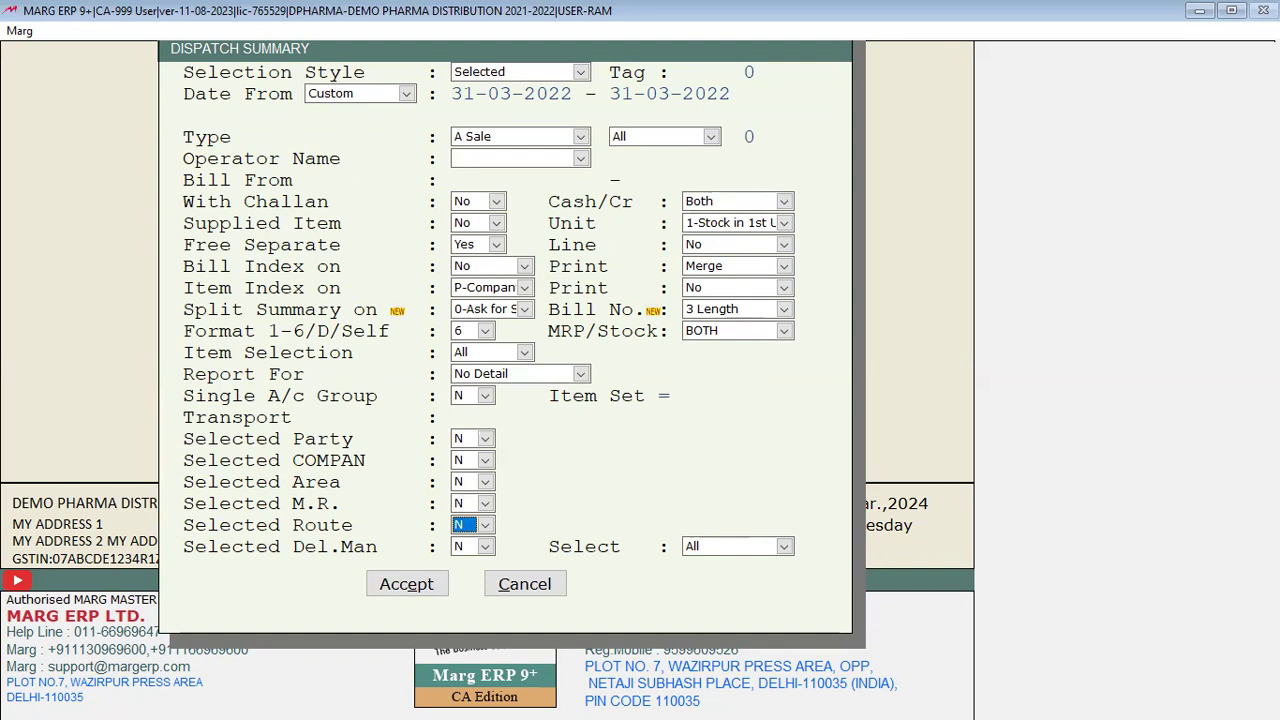
{"action": "key", "text": "Return"}
{"action": "key", "text": "Return"}
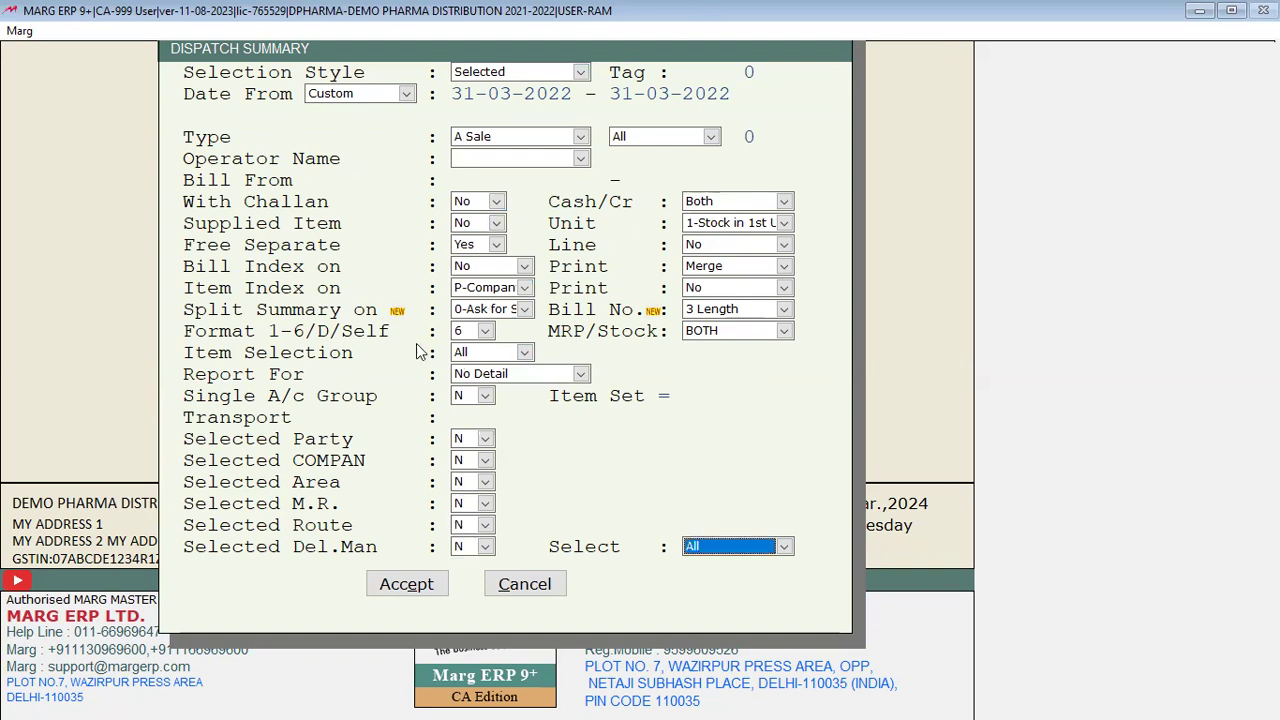
{"action": "key", "text": "Return"}
{"action": "key", "text": "Return"}
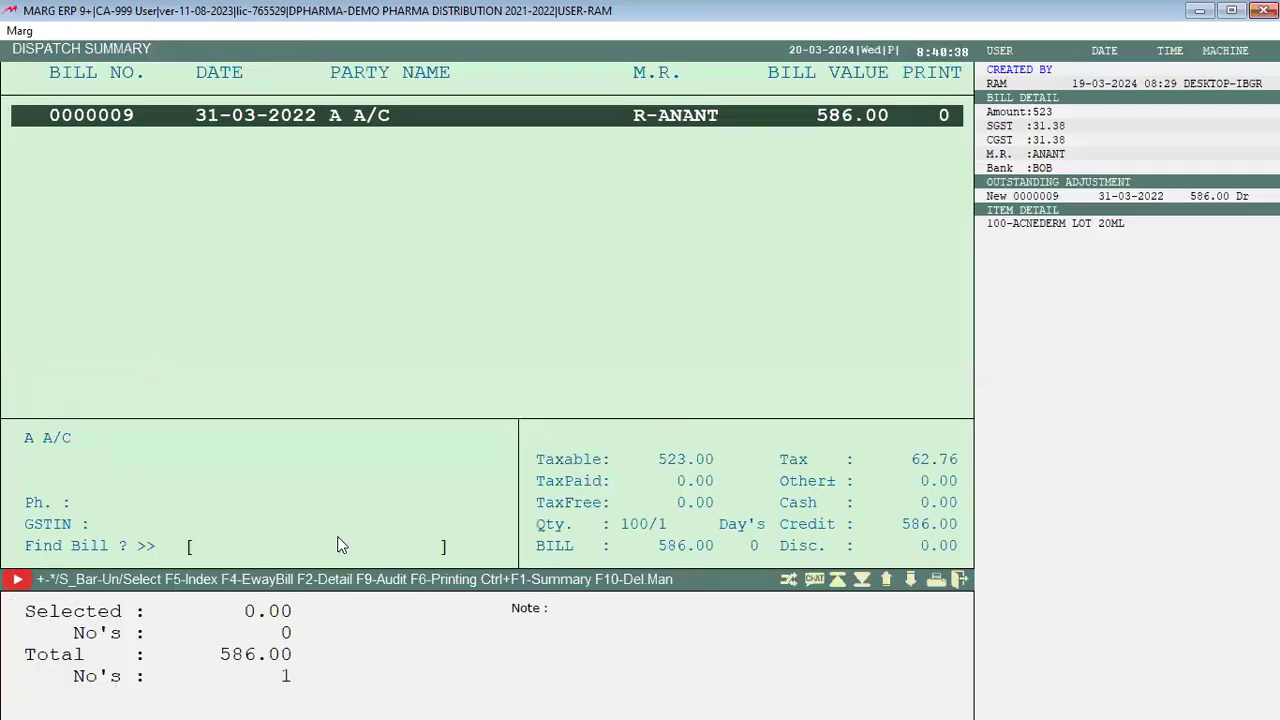
Step: Review bill 0000009 in Sale Alteration twice, then return to the Dispatch Summary settings
{"action": "key", "text": "Return"}
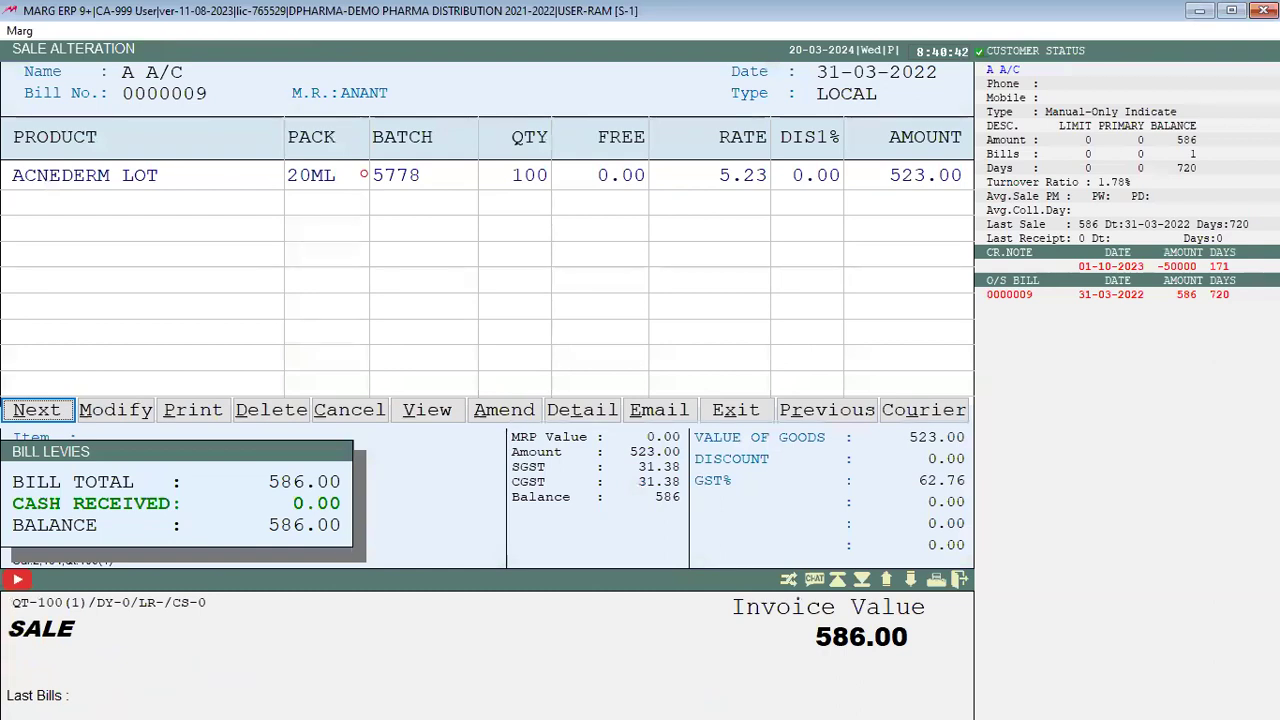
{"action": "key", "text": "Return"}
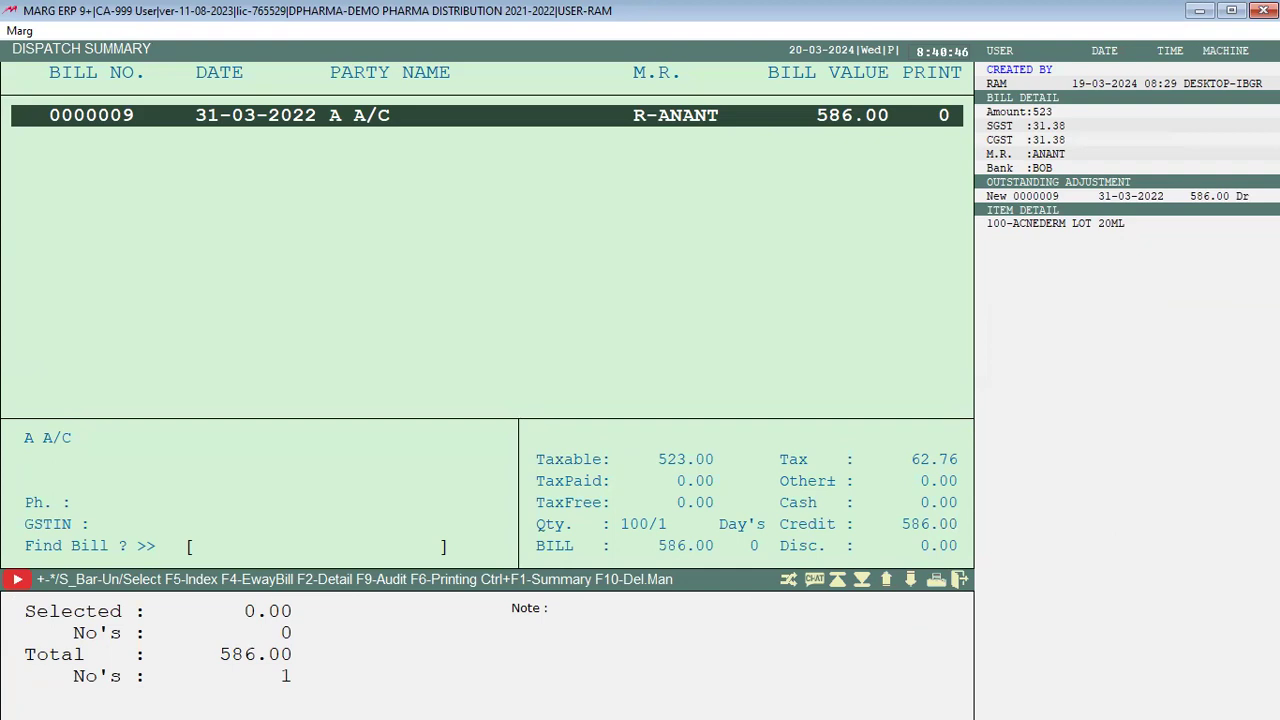
{"action": "key", "text": "Return"}
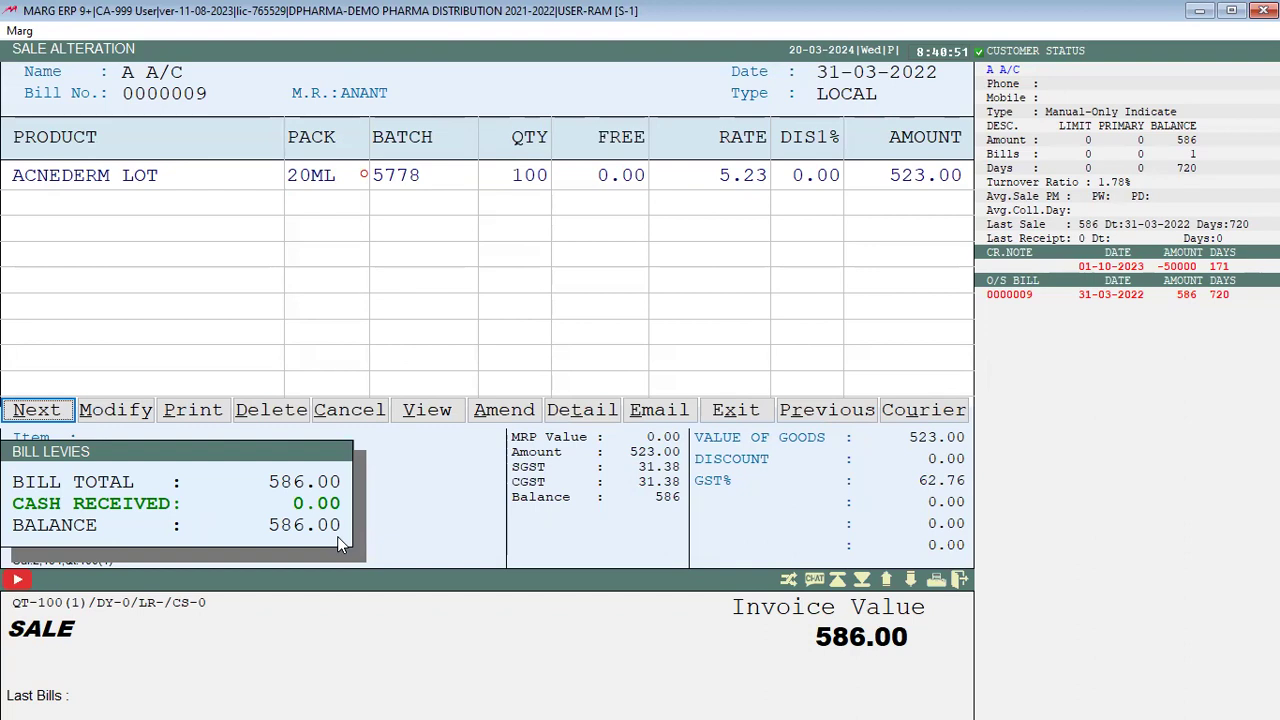
{"action": "key", "text": "Escape"}
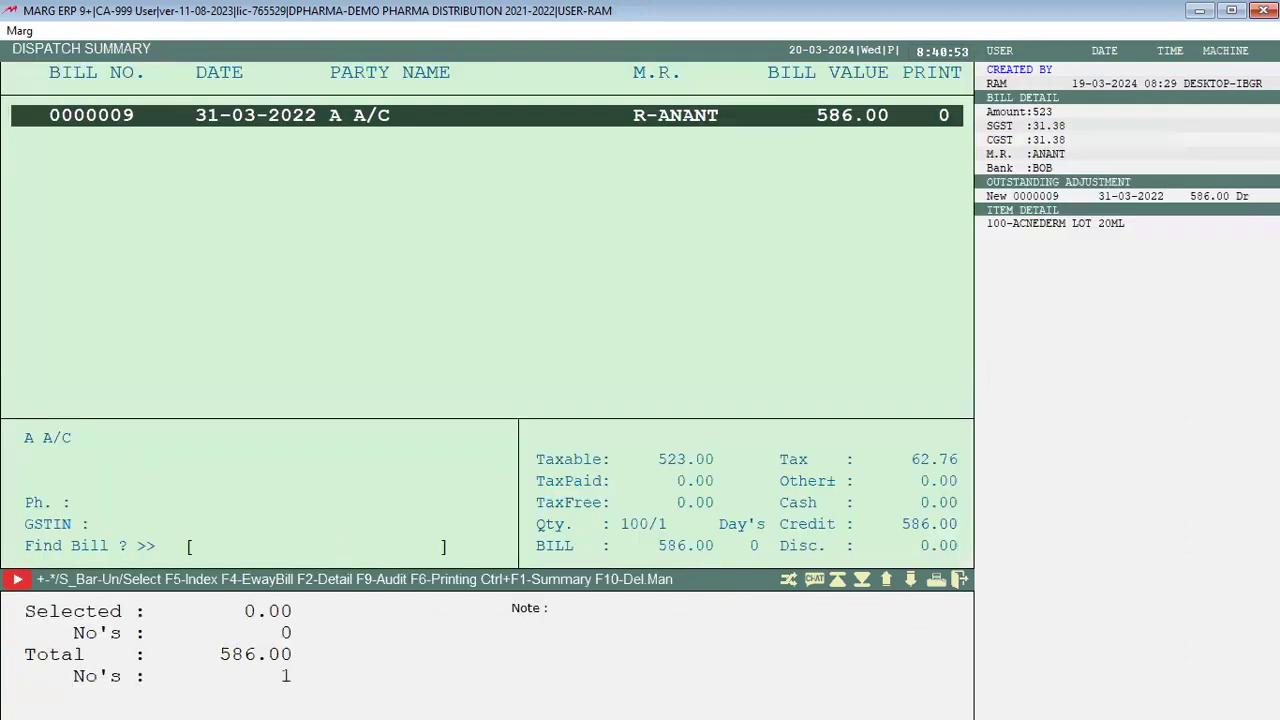
{"action": "key", "text": "ctrl+F1"}
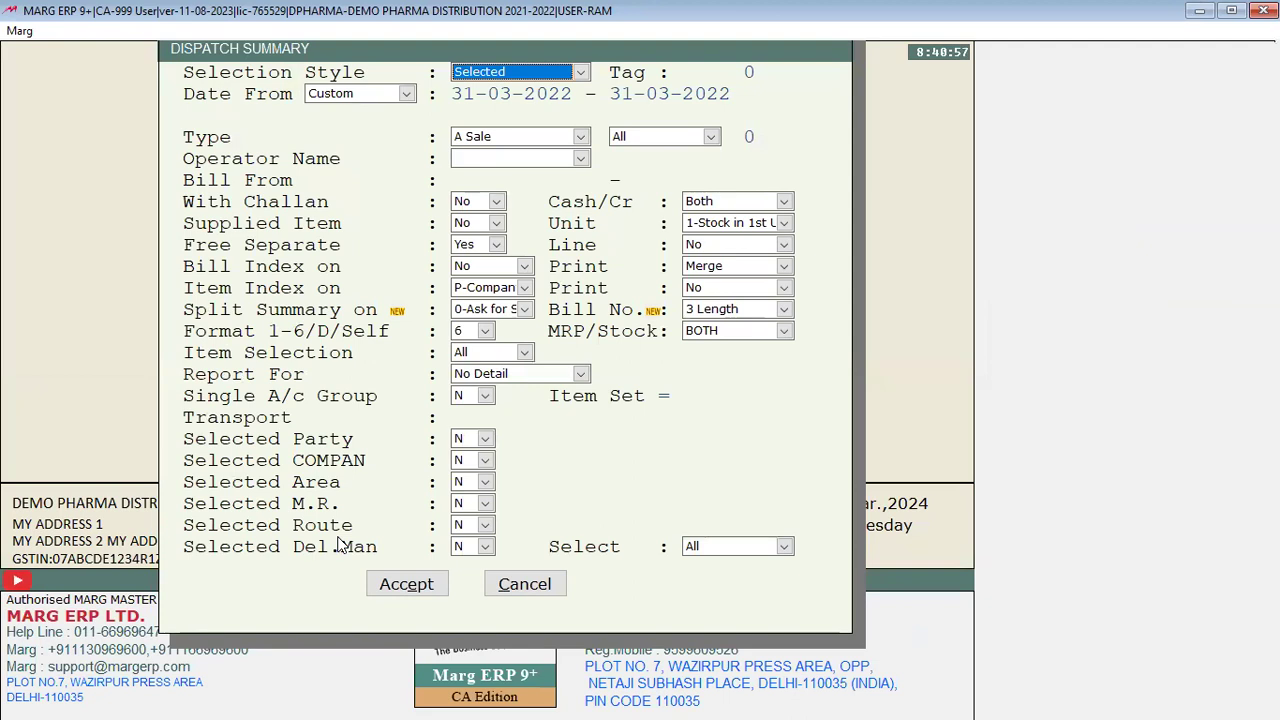
Step: Keep Split Summary at 0-Ask for Split and close the Dispatch Summary settings
{"action": "left_click", "coordinate": [502, 311]}
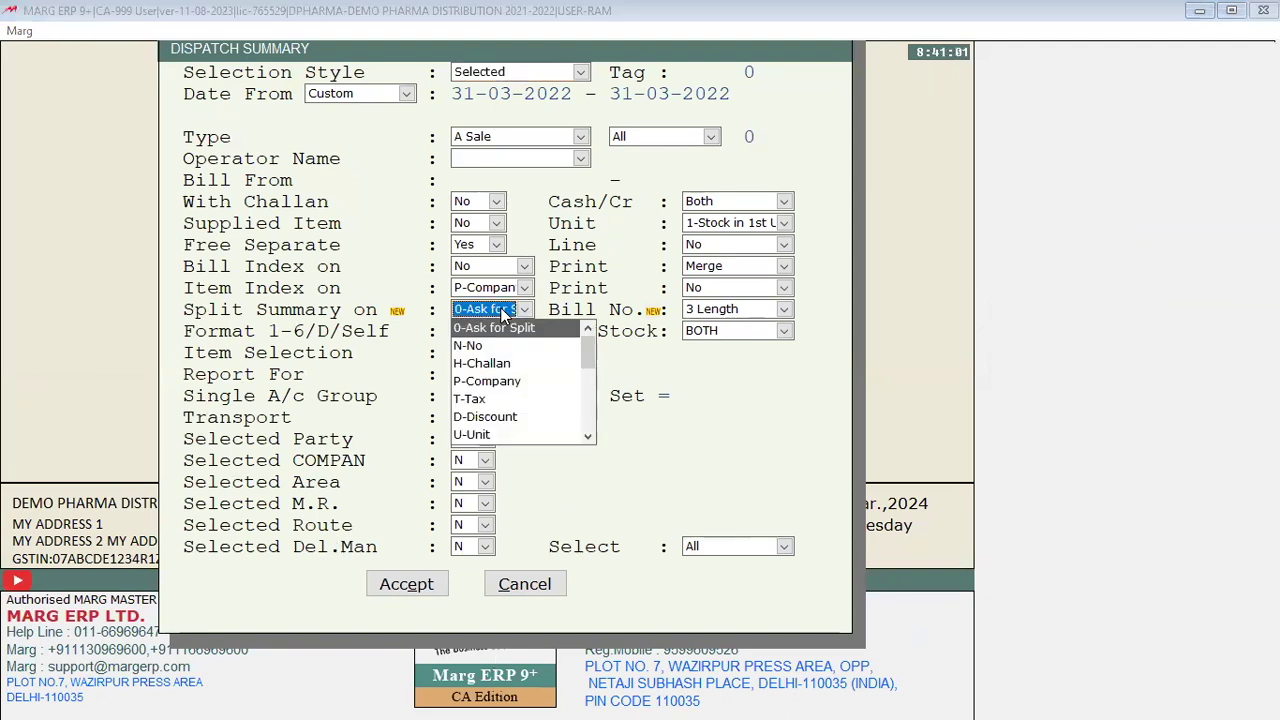
{"action": "left_click", "coordinate": [500, 309]}
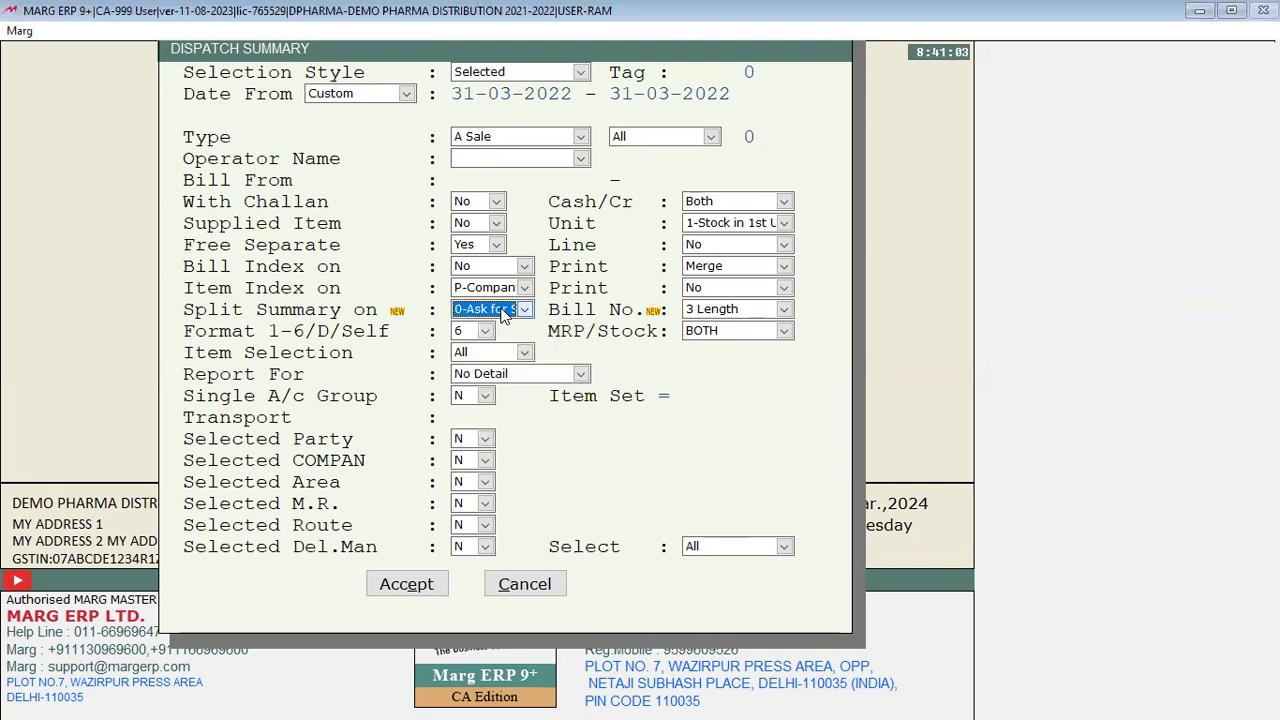
{"action": "left_click", "coordinate": [460, 553]}
{"action": "key", "text": "Escape"}
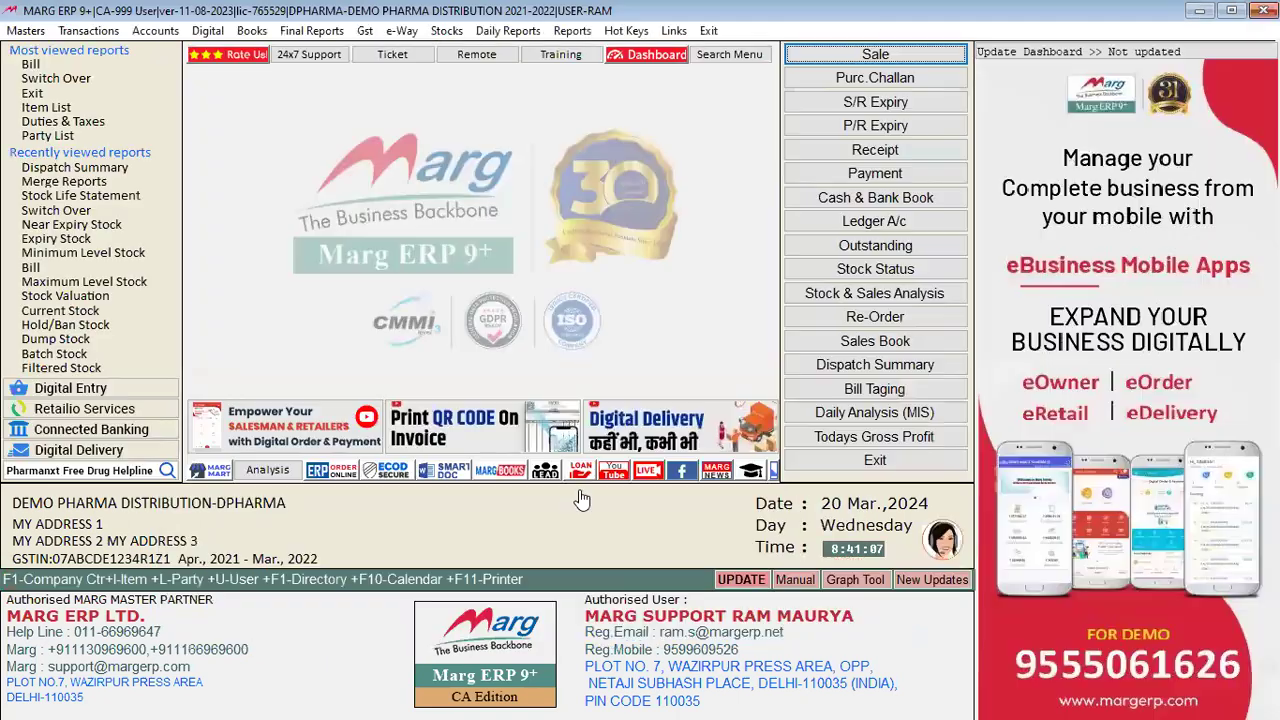
Step: Reopen Dispatch Summary from Daily Reports > Daily Working, accepting the Selected style and remaining settings
{"action": "left_click", "coordinate": [508, 31]}
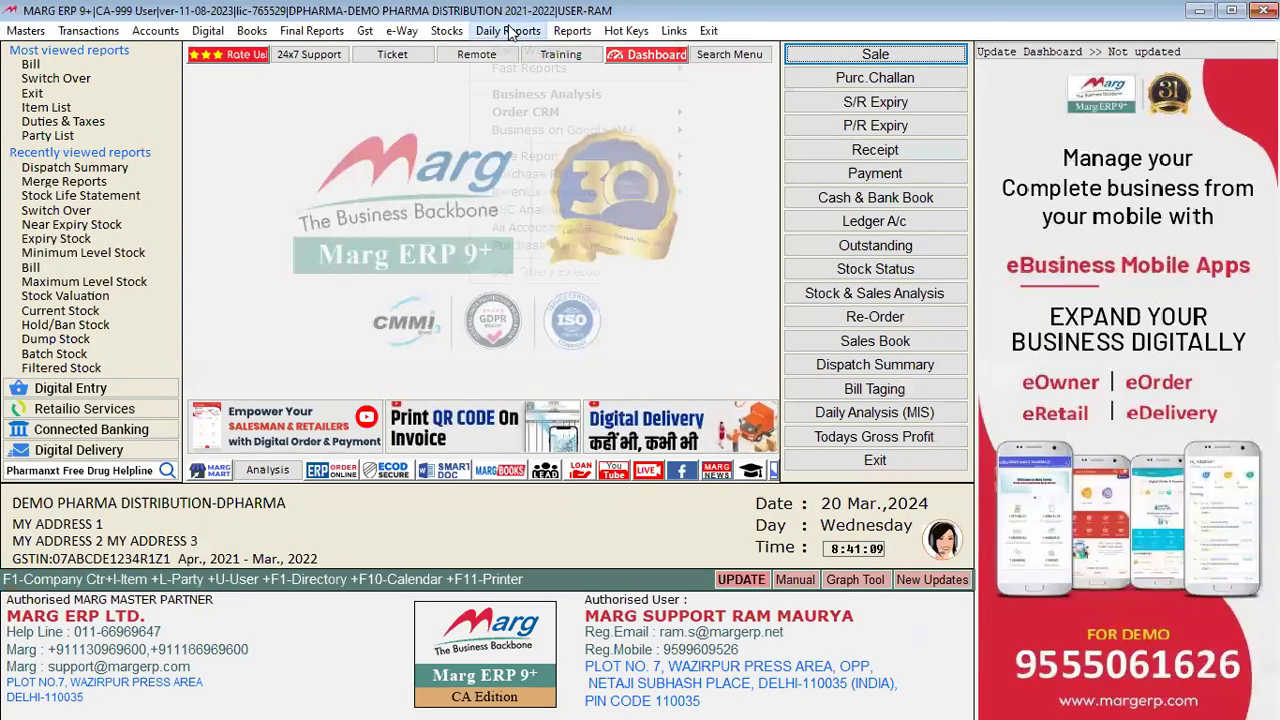
{"action": "mouse_move", "coordinate": [553, 72]}
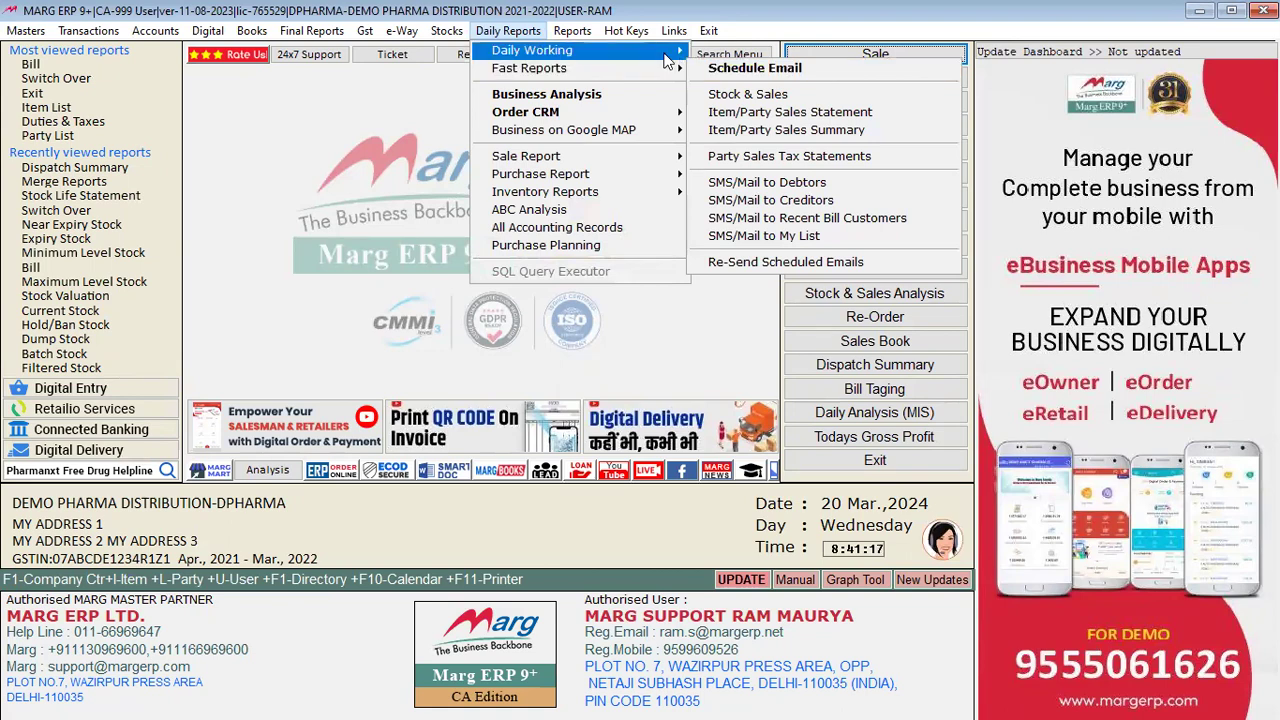
{"action": "mouse_move", "coordinate": [667, 61]}
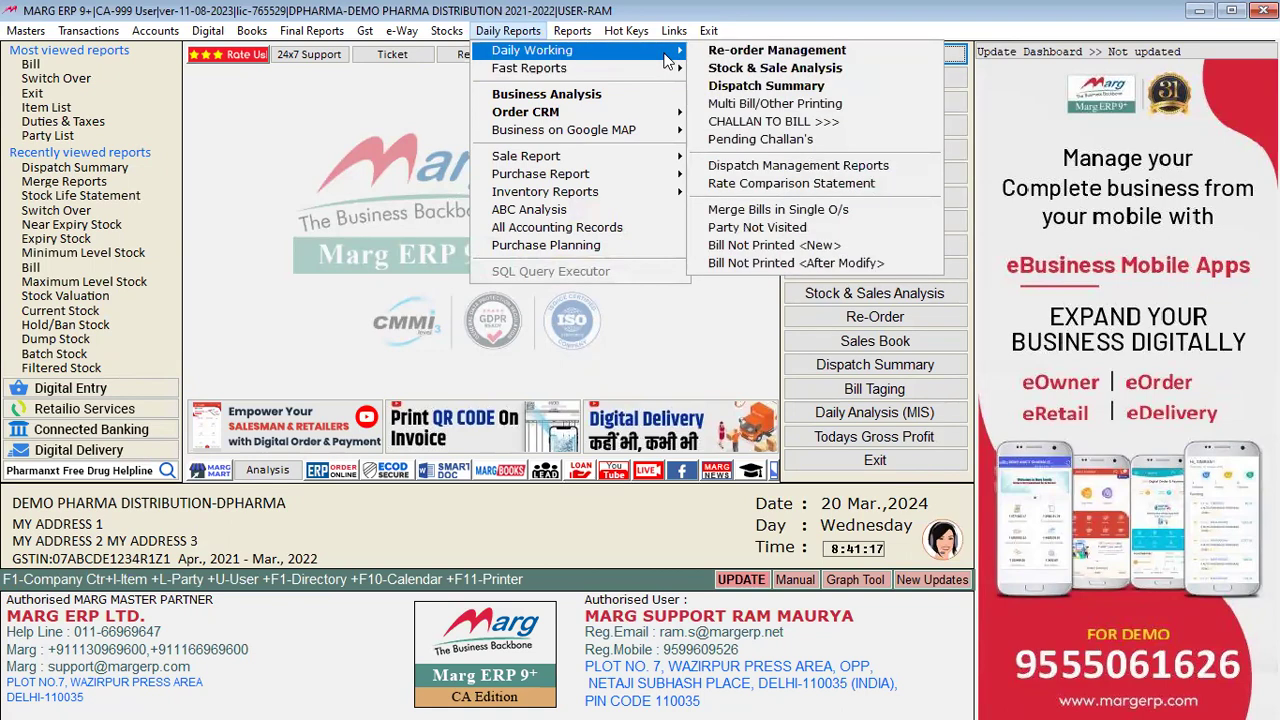
{"action": "left_click", "coordinate": [767, 88]}
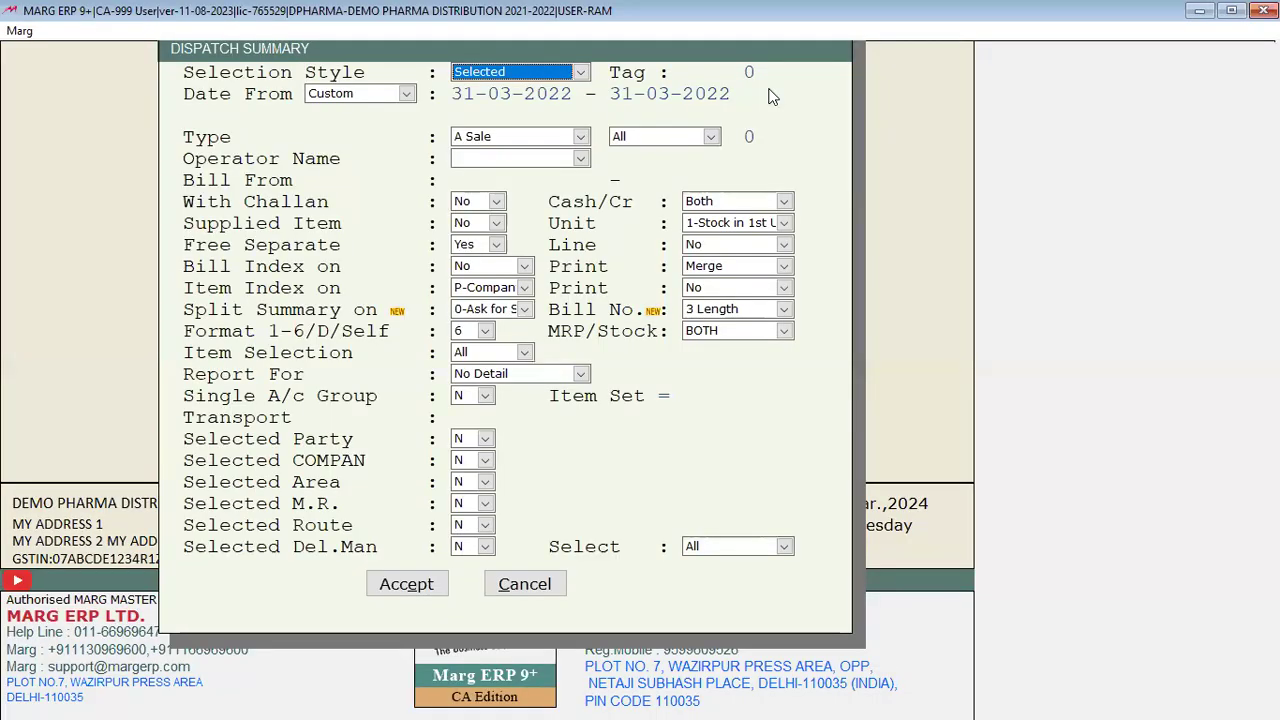
{"action": "key", "text": "Return"}
{"action": "key", "text": "Return"}
{"action": "key", "text": "Return"}
{"action": "key", "text": "Return"}
{"action": "key", "text": "Return"}
{"action": "key", "text": "Return"}
{"action": "key", "text": "Return"}
{"action": "key", "text": "Return"}
{"action": "key", "text": "Return"}
{"action": "key", "text": "Return"}
{"action": "key", "text": "Return"}
{"action": "key", "text": "Return"}
{"action": "key", "text": "Return"}
{"action": "key", "text": "Return"}
{"action": "key", "text": "Return"}
{"action": "key", "text": "Return"}
{"action": "key", "text": "Return"}
{"action": "key", "text": "Return"}
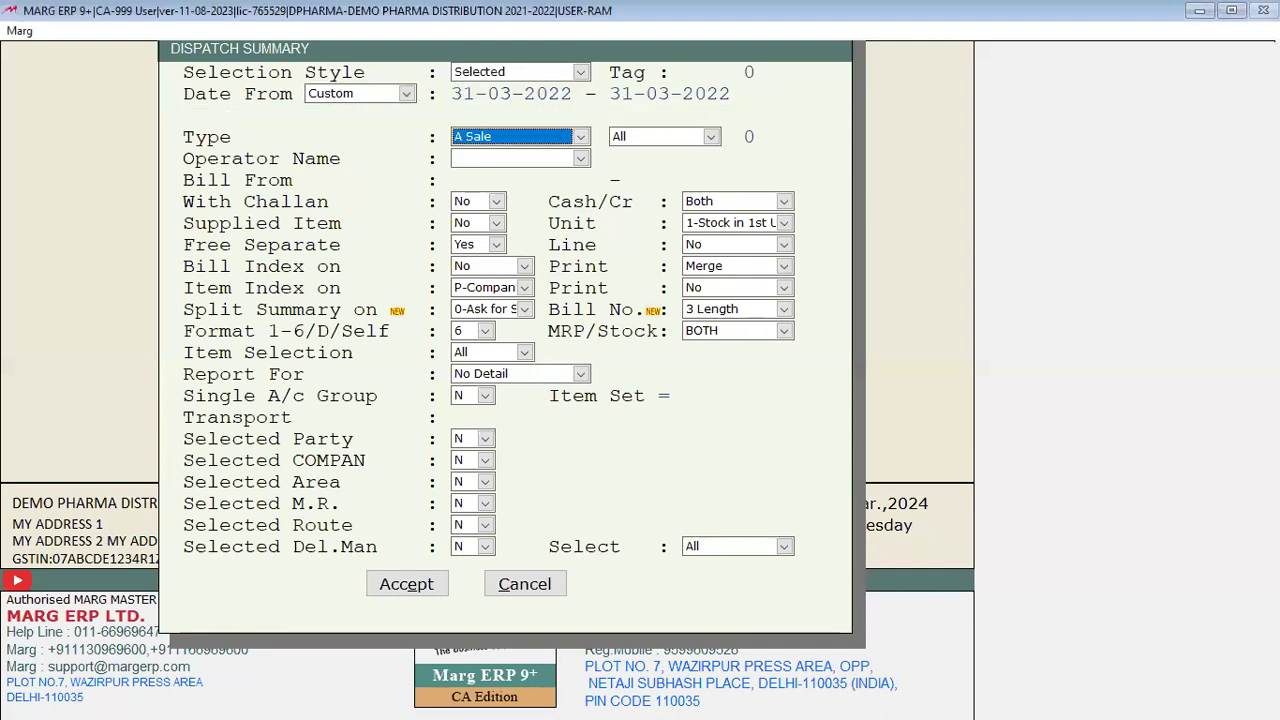
{"action": "key", "text": "Return"}
{"action": "key", "text": "Return"}
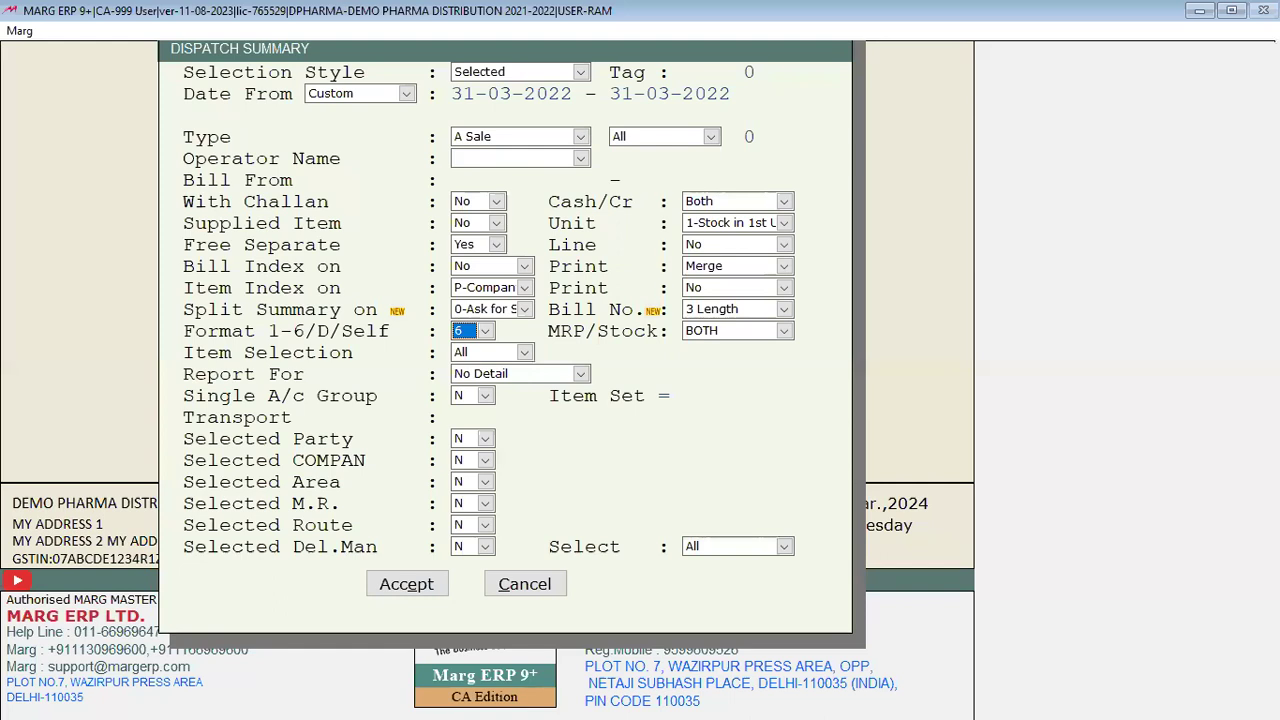
{"action": "key", "text": "Return"}
{"action": "key", "text": "Return"}
{"action": "key", "text": "Return"}
{"action": "key", "text": "Return"}
{"action": "key", "text": "Return"}
{"action": "key", "text": "Return"}
{"action": "key", "text": "Return"}
{"action": "key", "text": "Return"}
{"action": "key", "text": "Return"}
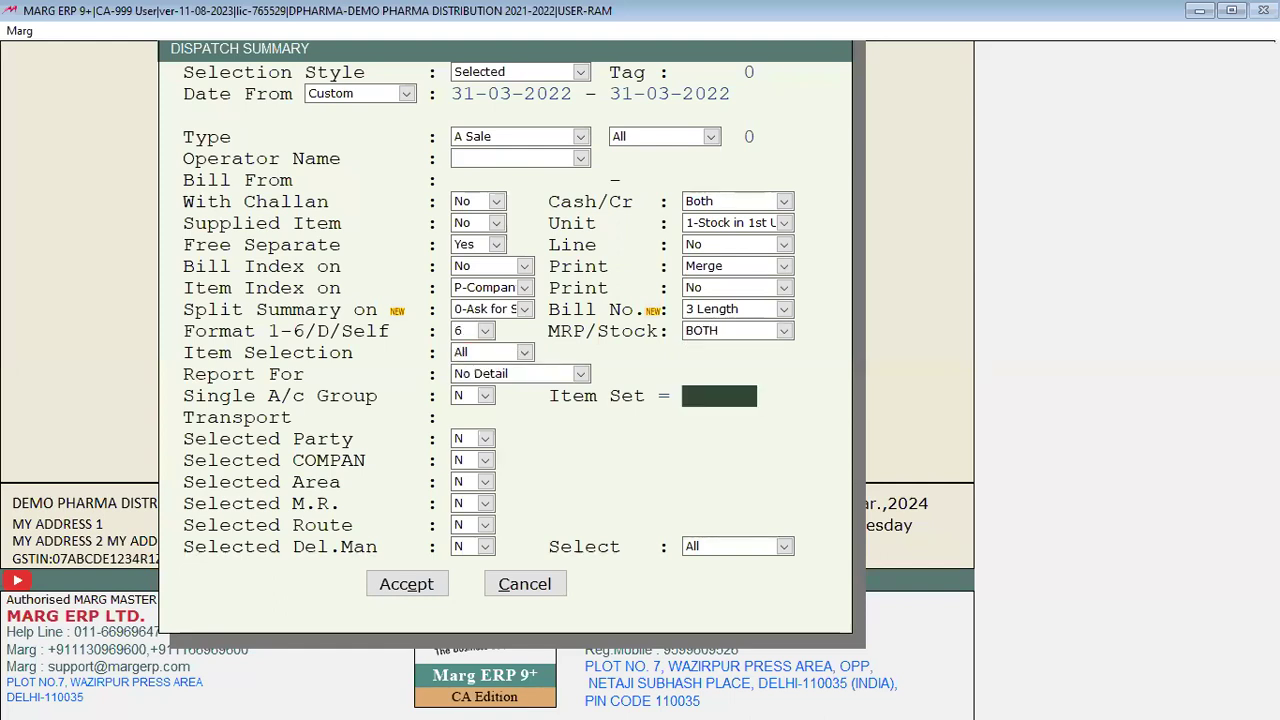
{"action": "key", "text": "Return"}
{"action": "key", "text": "Return"}
{"action": "key", "text": "Return"}
{"action": "key", "text": "Return"}
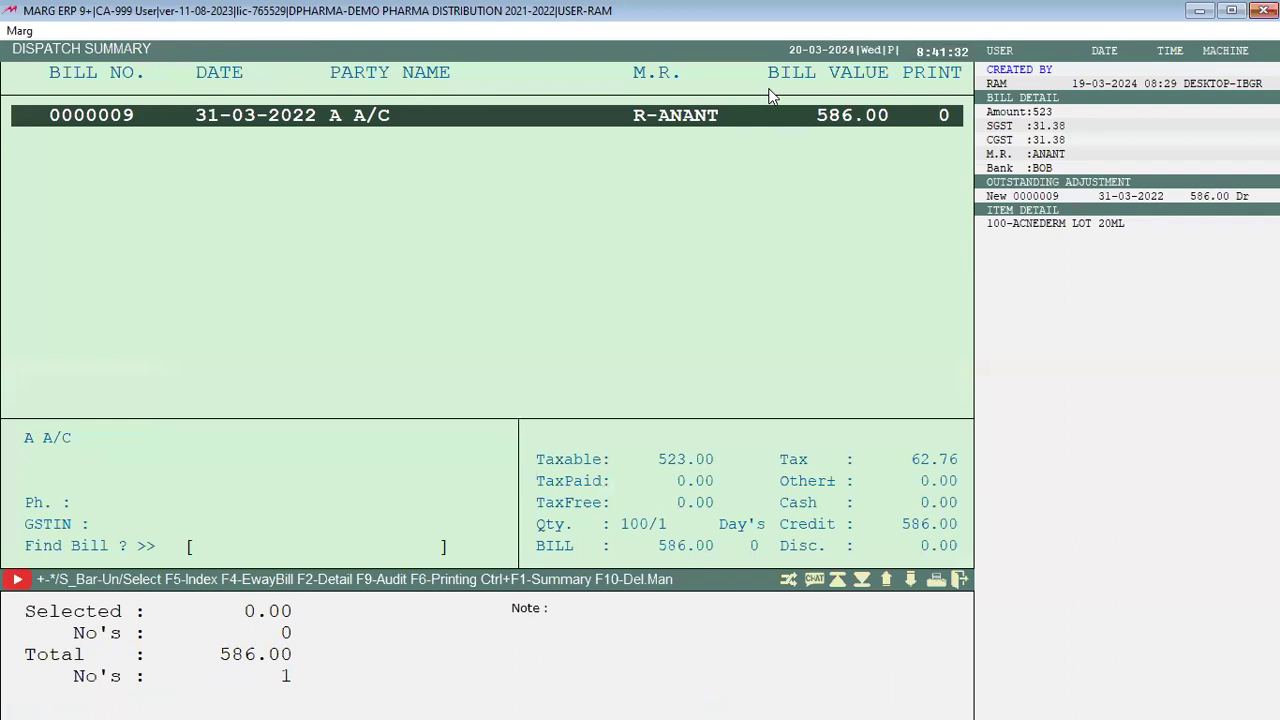
{"action": "key", "text": "Return"}
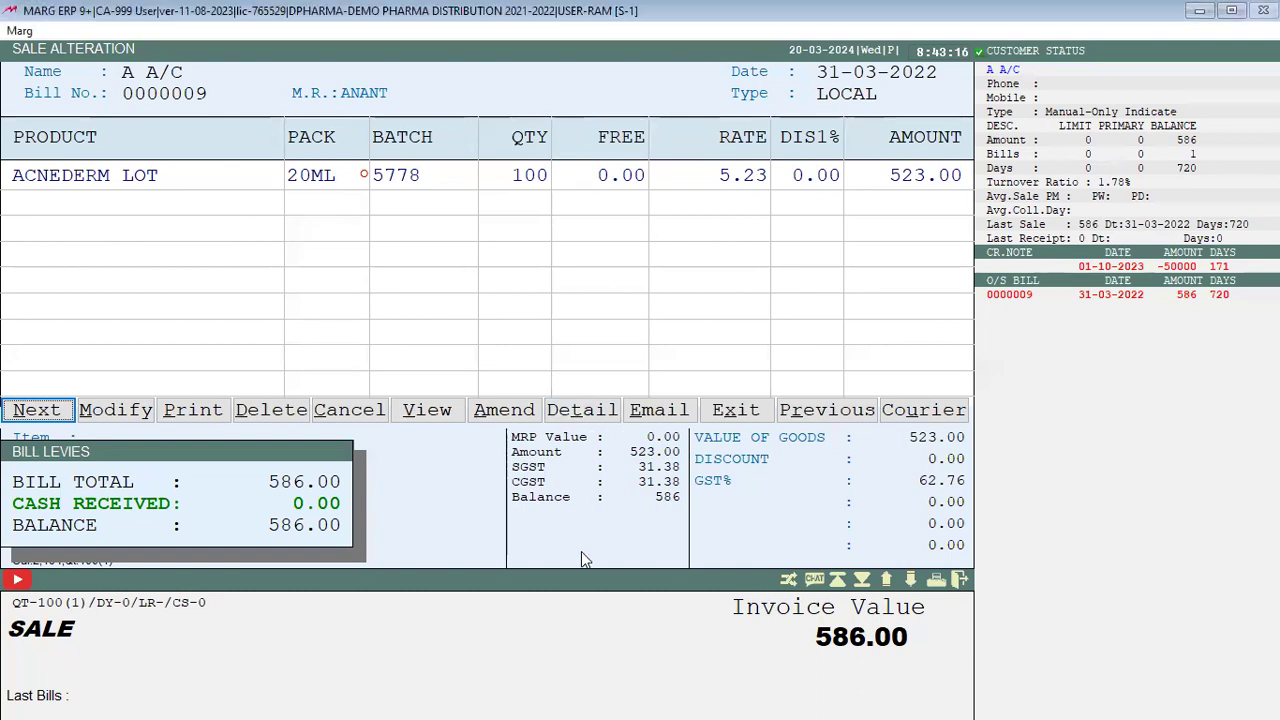
Step: Close bill 0000009, reopen and close it once more, then exit Dispatch Summary to the dashboard
{"action": "key", "text": "Escape"}
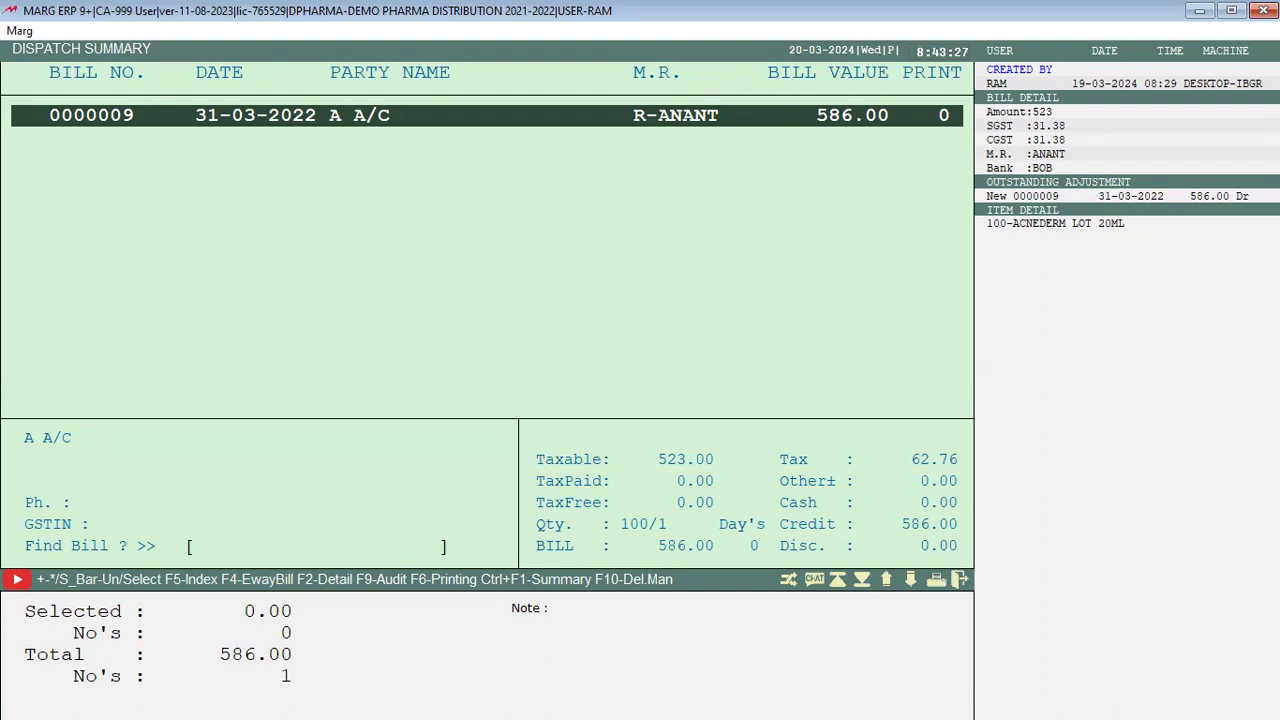
{"action": "key", "text": "Return"}
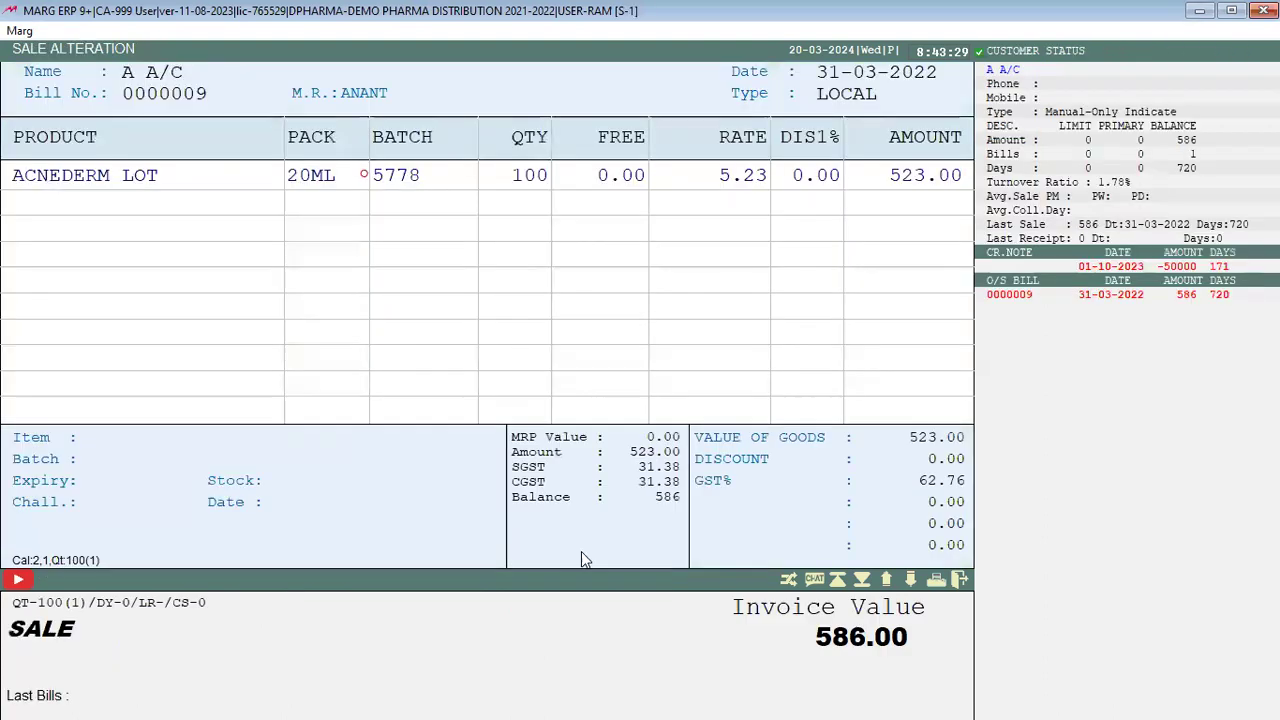
{"action": "key", "text": "Escape"}
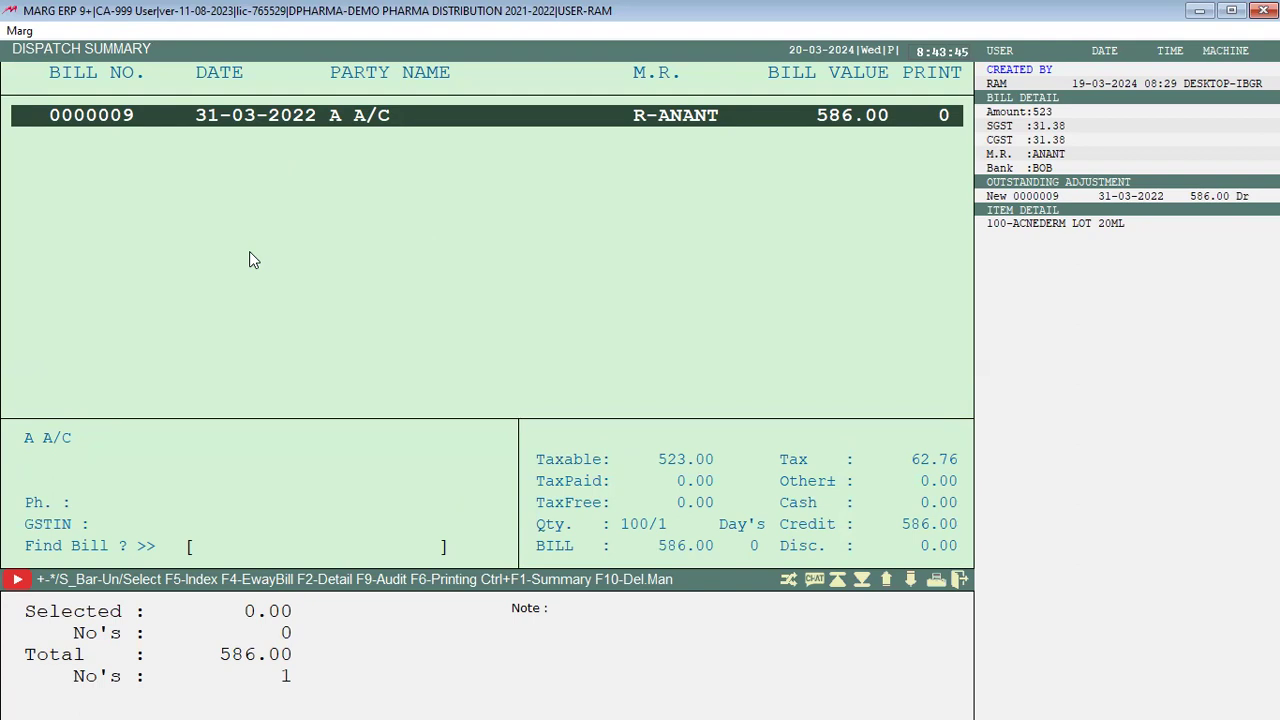
{"action": "key", "text": "Escape"}
{"action": "key", "text": "Escape"}
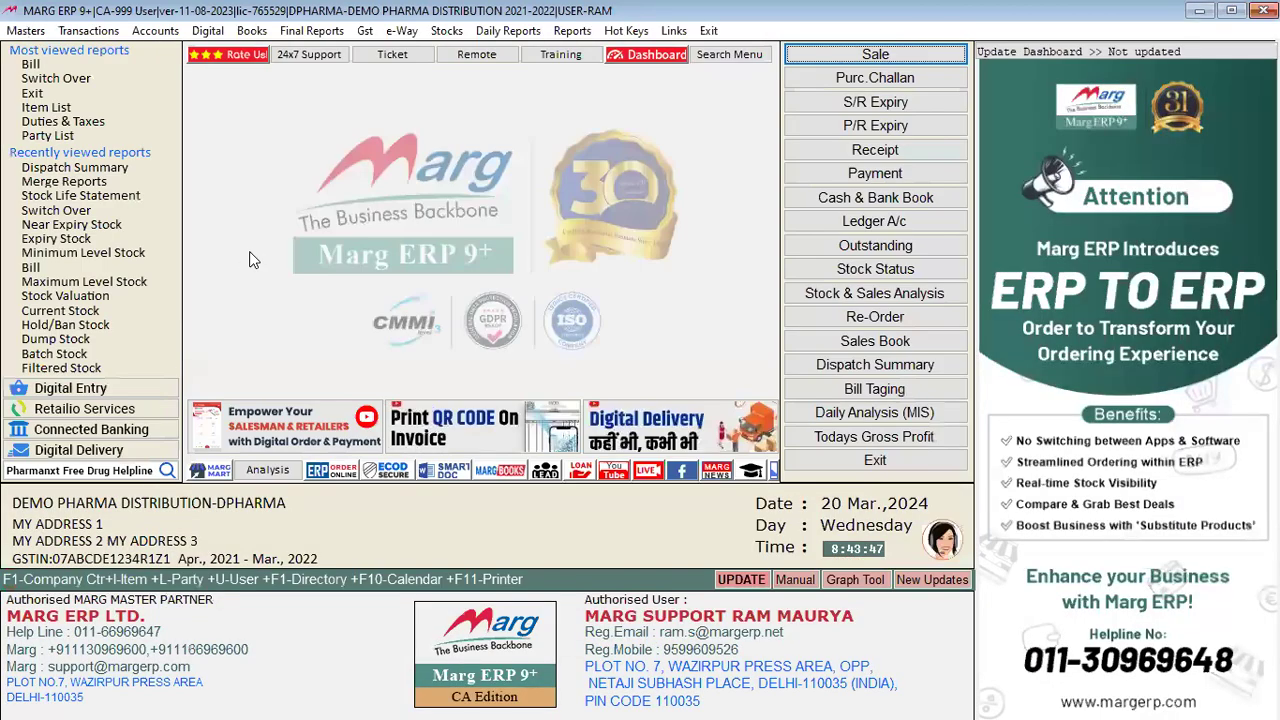
Step: Browse the Daily Reports > Sale Report submenus and choose Staff Working Summary
{"action": "left_click", "coordinate": [483, 31]}
{"action": "mouse_move", "coordinate": [540, 50]}
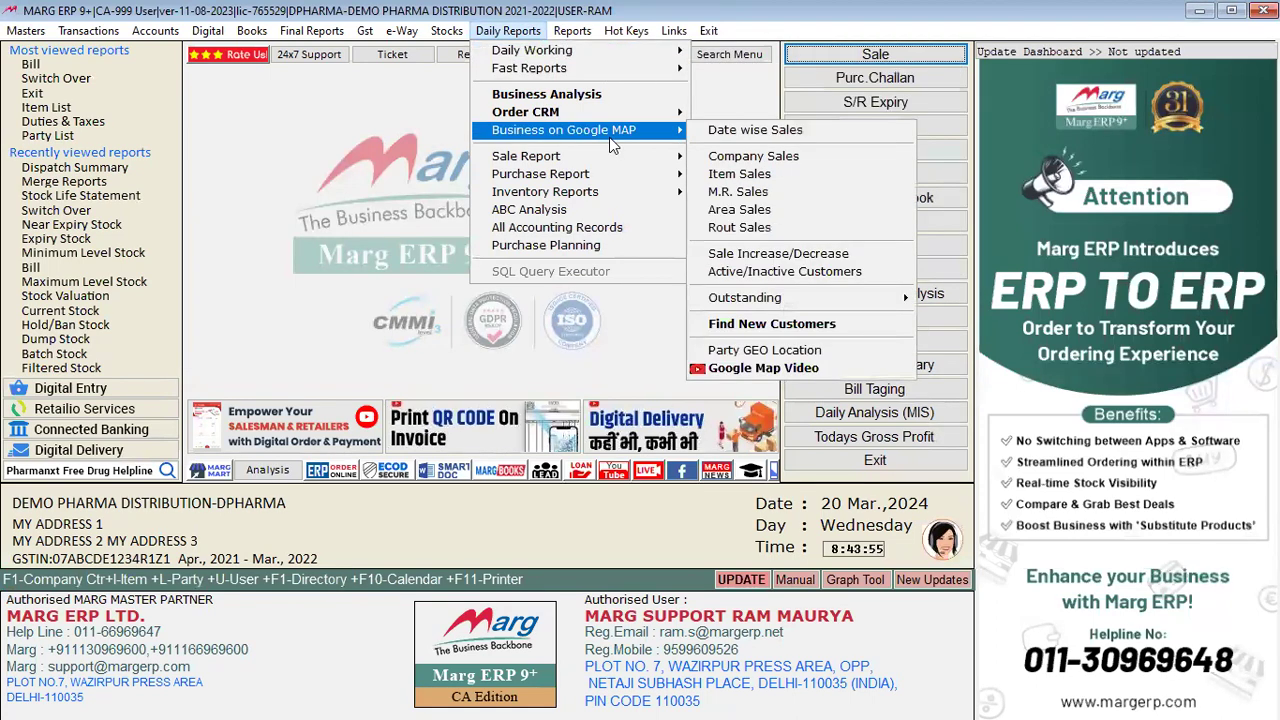
{"action": "mouse_move", "coordinate": [594, 157]}
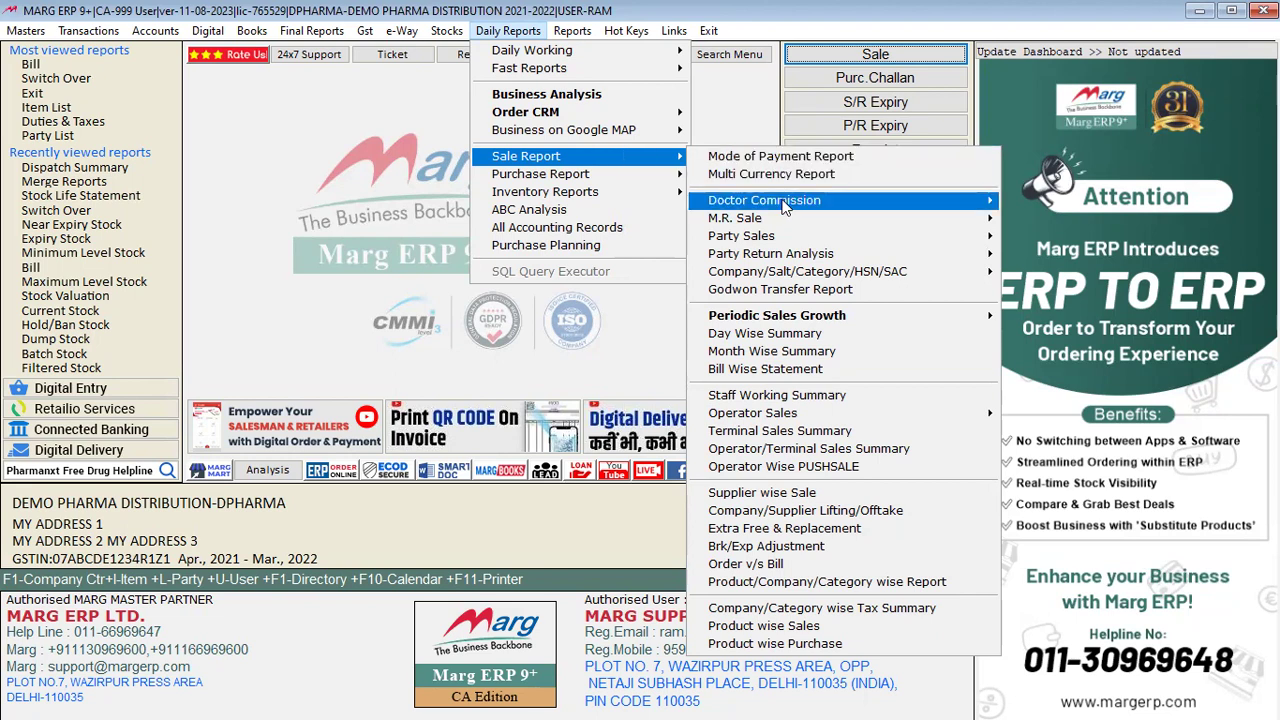
{"action": "mouse_move", "coordinate": [785, 207]}
{"action": "mouse_move", "coordinate": [752, 226]}
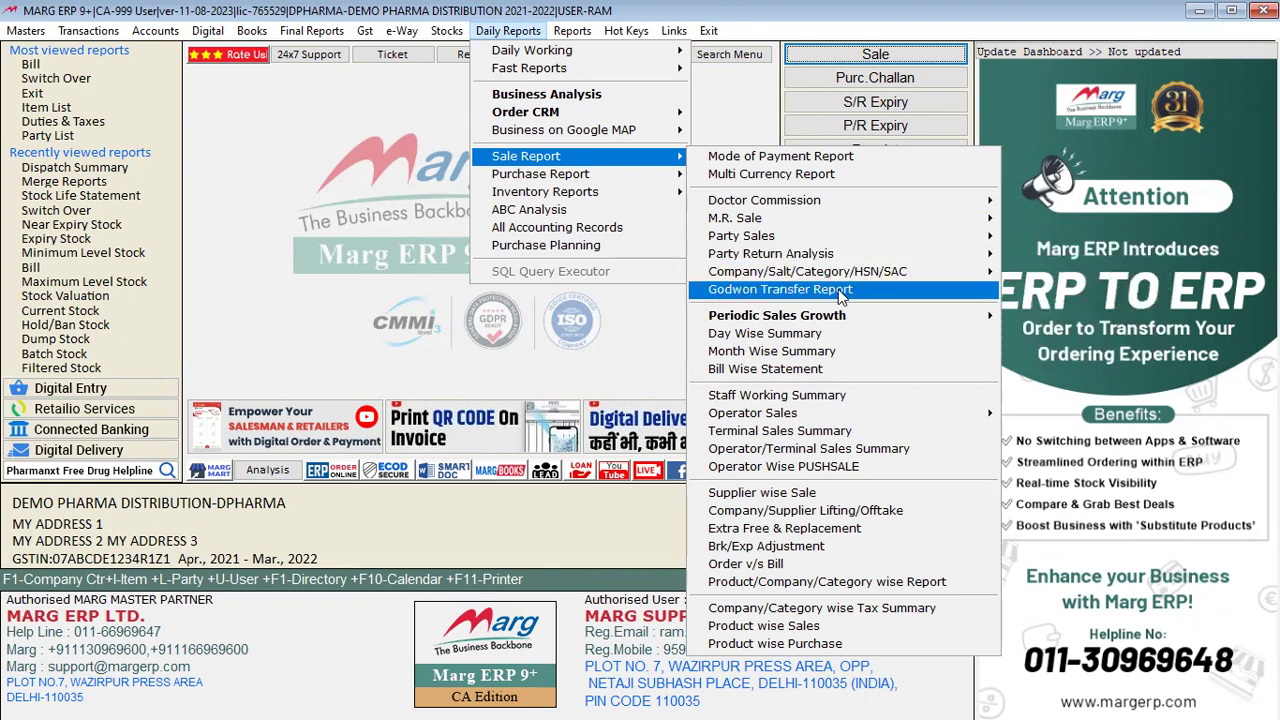
{"action": "mouse_move", "coordinate": [812, 320]}
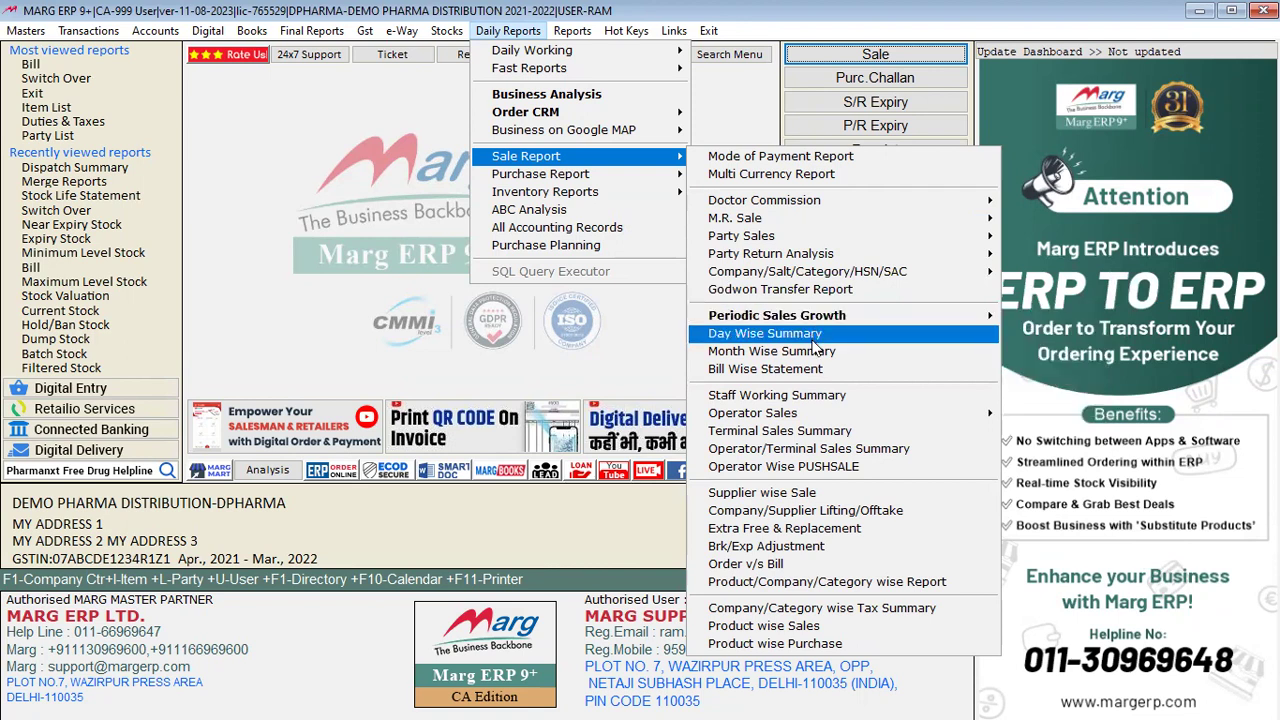
{"action": "left_click", "coordinate": [813, 396]}
Step: View the 31-03-2022 Staff Working Summary showing one bill worth 586, then close it
{"action": "key", "text": "Return"}
{"action": "key", "text": "Return"}
{"action": "key", "text": "Return"}
{"action": "key", "text": "Return"}
{"action": "key", "text": "Return"}
{"action": "key", "text": "Return"}
{"action": "key", "text": "Return"}
{"action": "key", "text": "Return"}
{"action": "key", "text": "Return"}
{"action": "key", "text": "Return"}
{"action": "key", "text": "Return"}
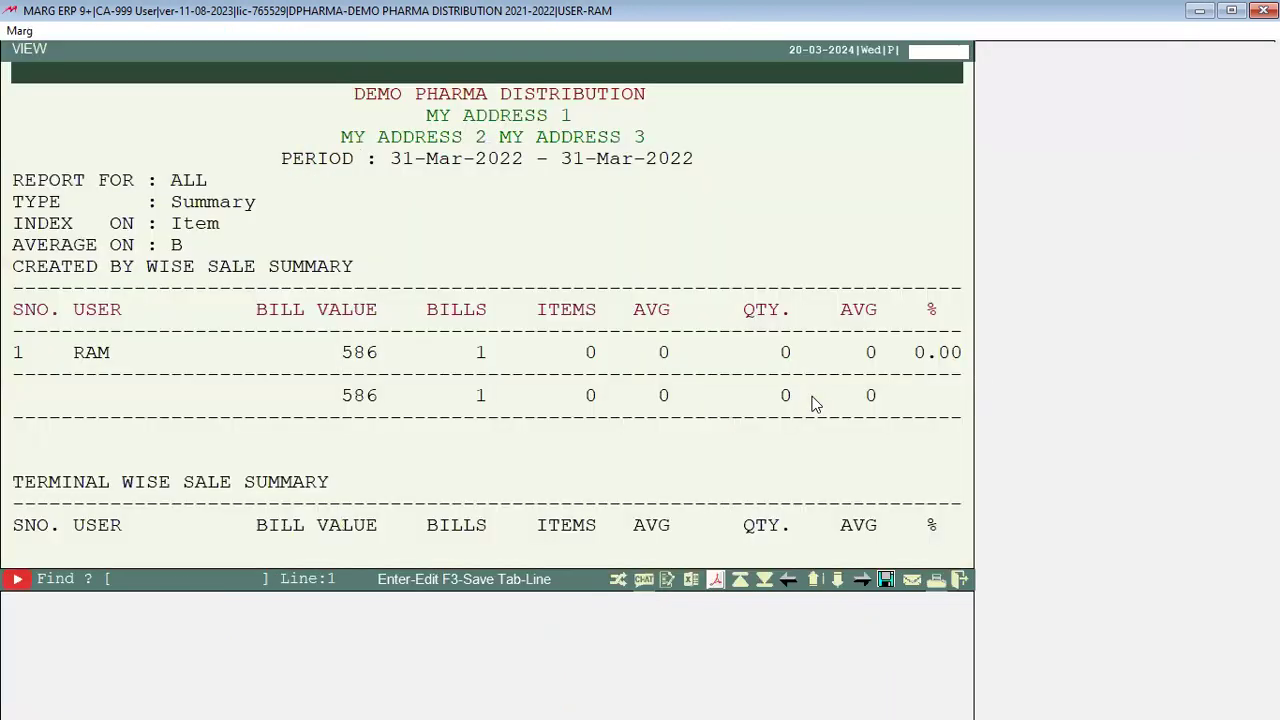
{"action": "key", "text": "Right"}
{"action": "key", "text": "Left"}
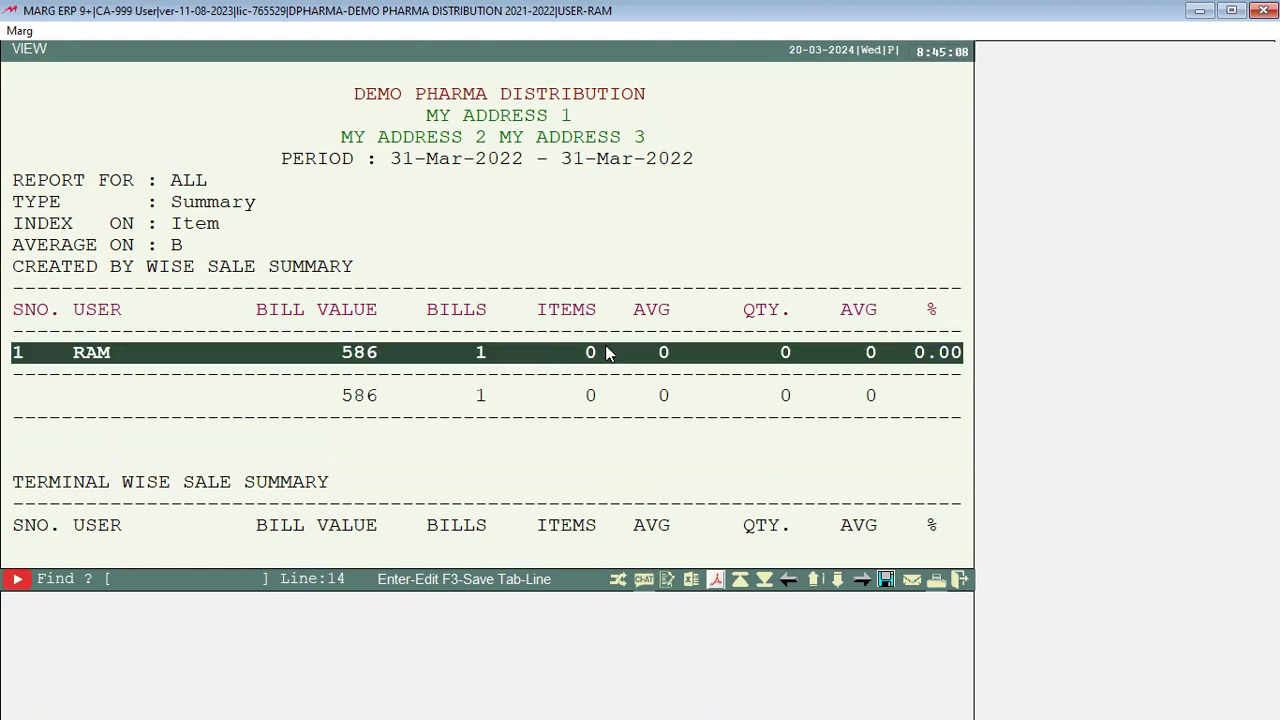
{"action": "key", "text": "Escape"}
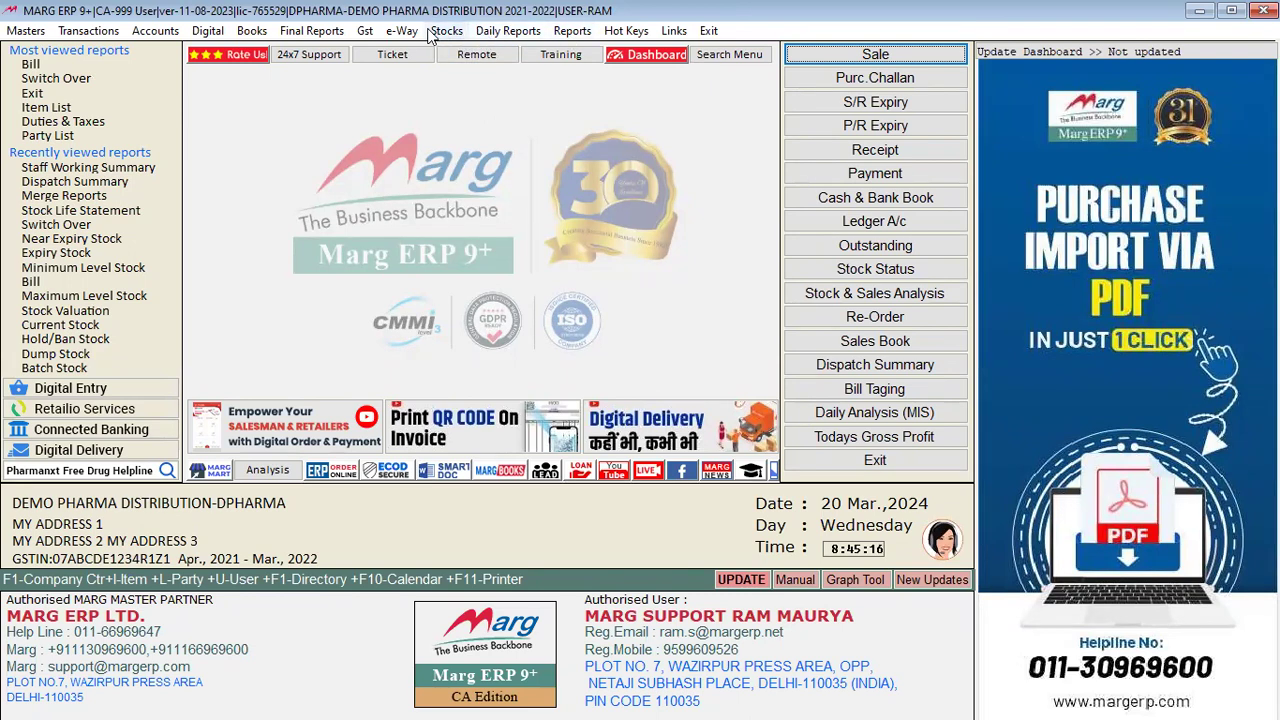
Step: Set up Product wise Sales for 31-03-2022 with default filters and Party+Product format
{"action": "left_click", "coordinate": [503, 31]}
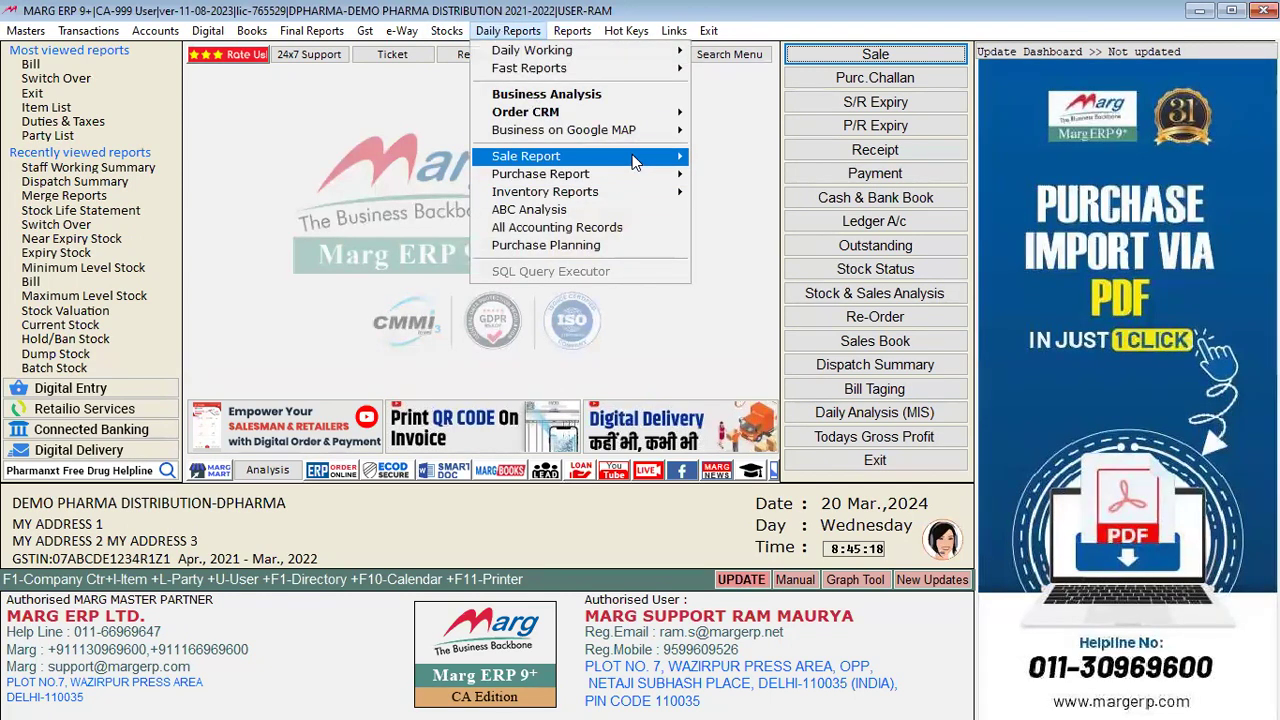
{"action": "mouse_move", "coordinate": [632, 160]}
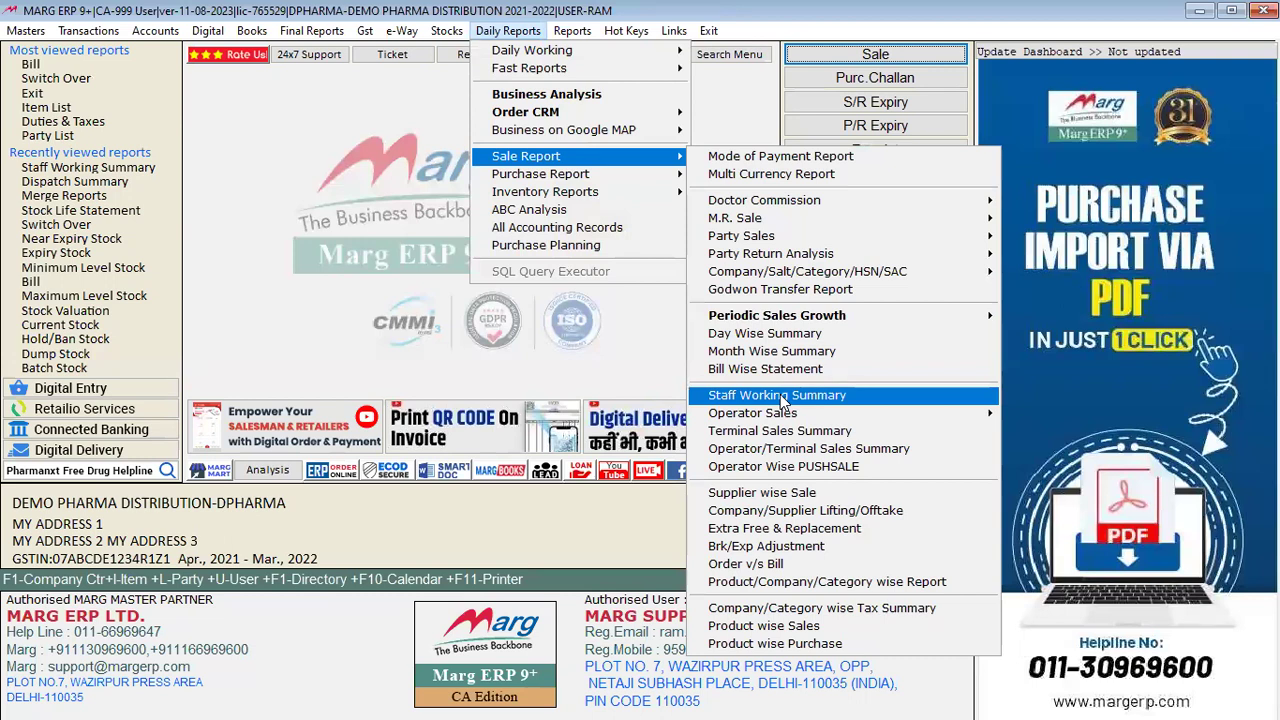
{"action": "mouse_move", "coordinate": [790, 414]}
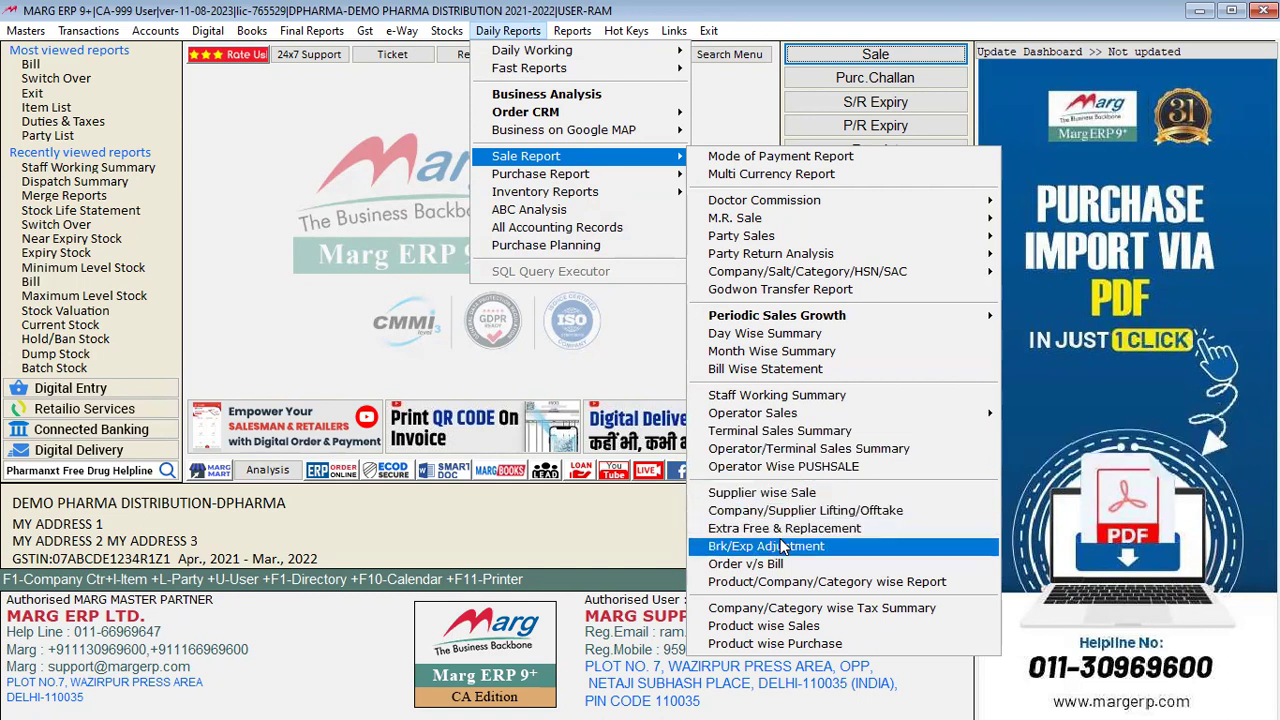
{"action": "left_click", "coordinate": [789, 632]}
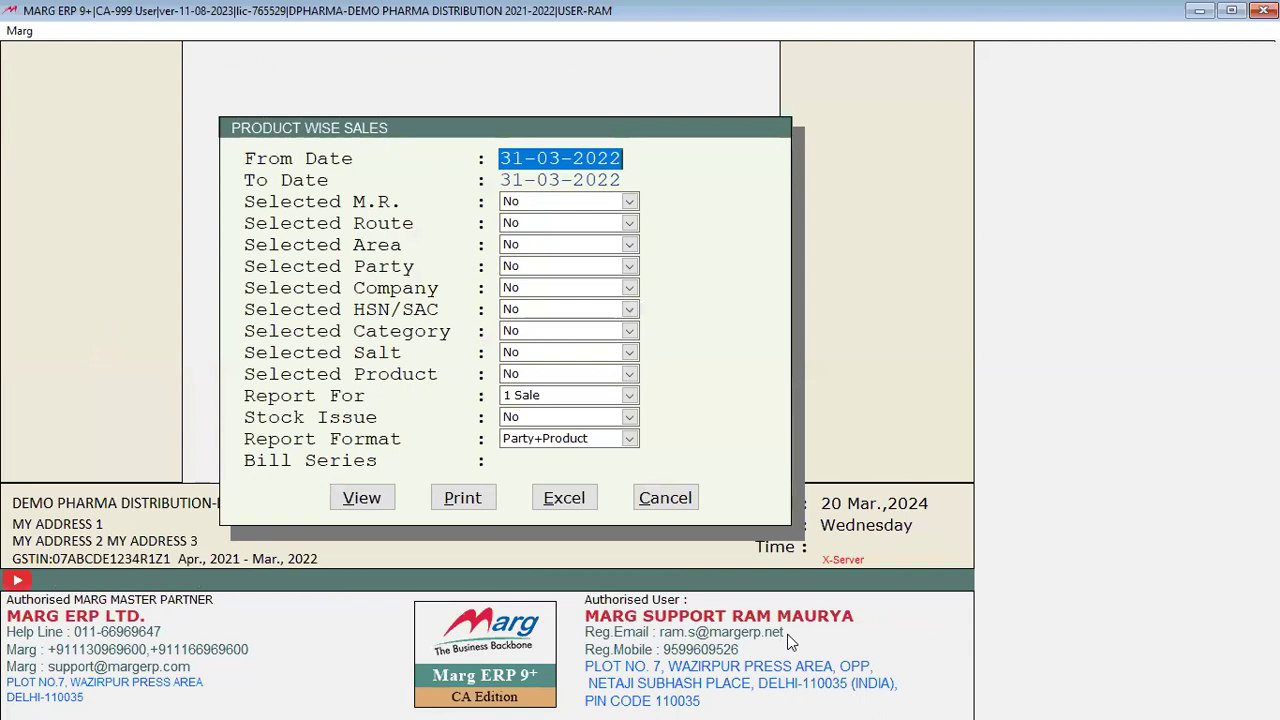
{"action": "key", "text": "Return"}
{"action": "key", "text": "Return"}
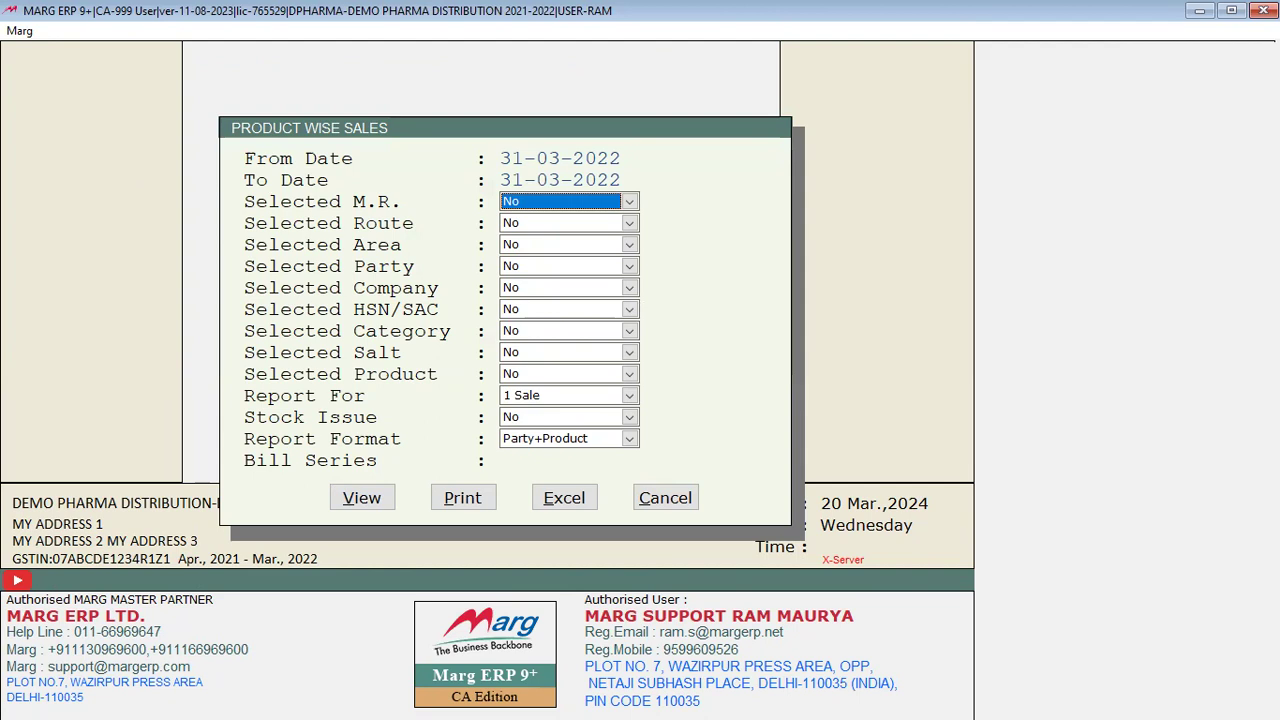
{"action": "key", "text": "Return"}
{"action": "key", "text": "Return"}
{"action": "key", "text": "Return"}
{"action": "key", "text": "Return"}
{"action": "key", "text": "Return"}
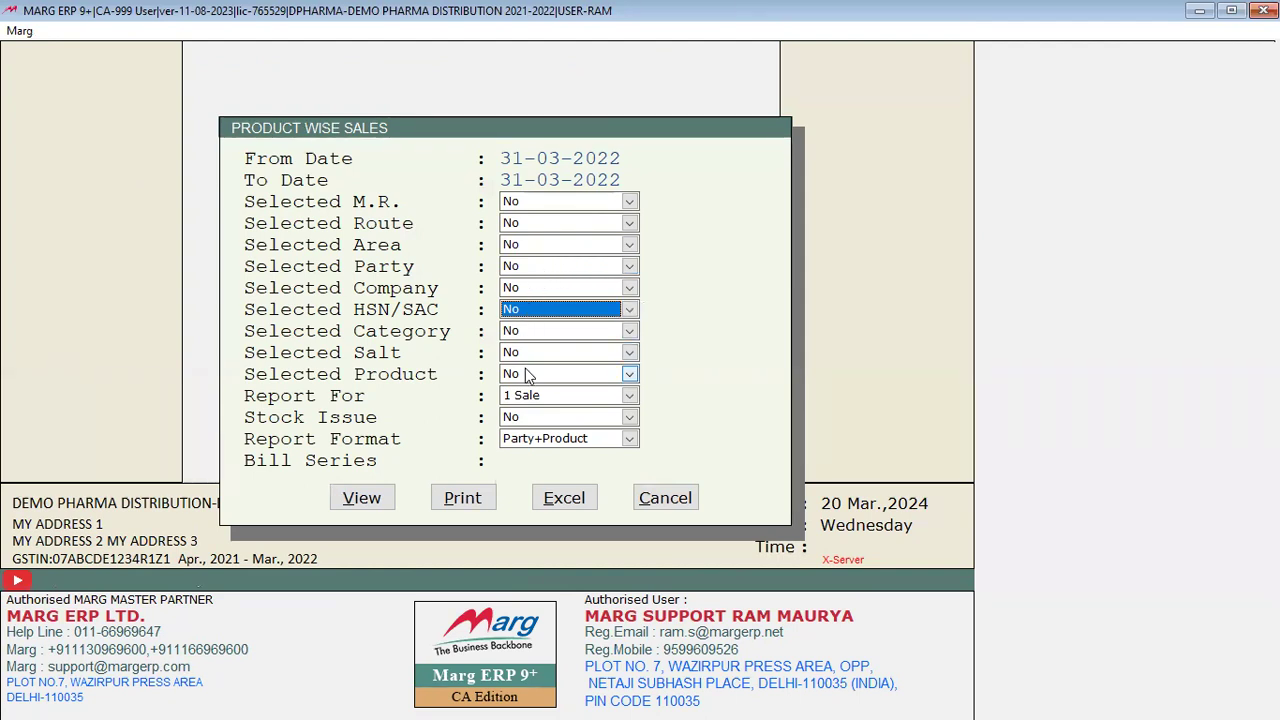
{"action": "key", "text": "Return"}
{"action": "key", "text": "Return"}
{"action": "key", "text": "Return"}
{"action": "key", "text": "Return"}
{"action": "key", "text": "Return"}
{"action": "key", "text": "Return"}
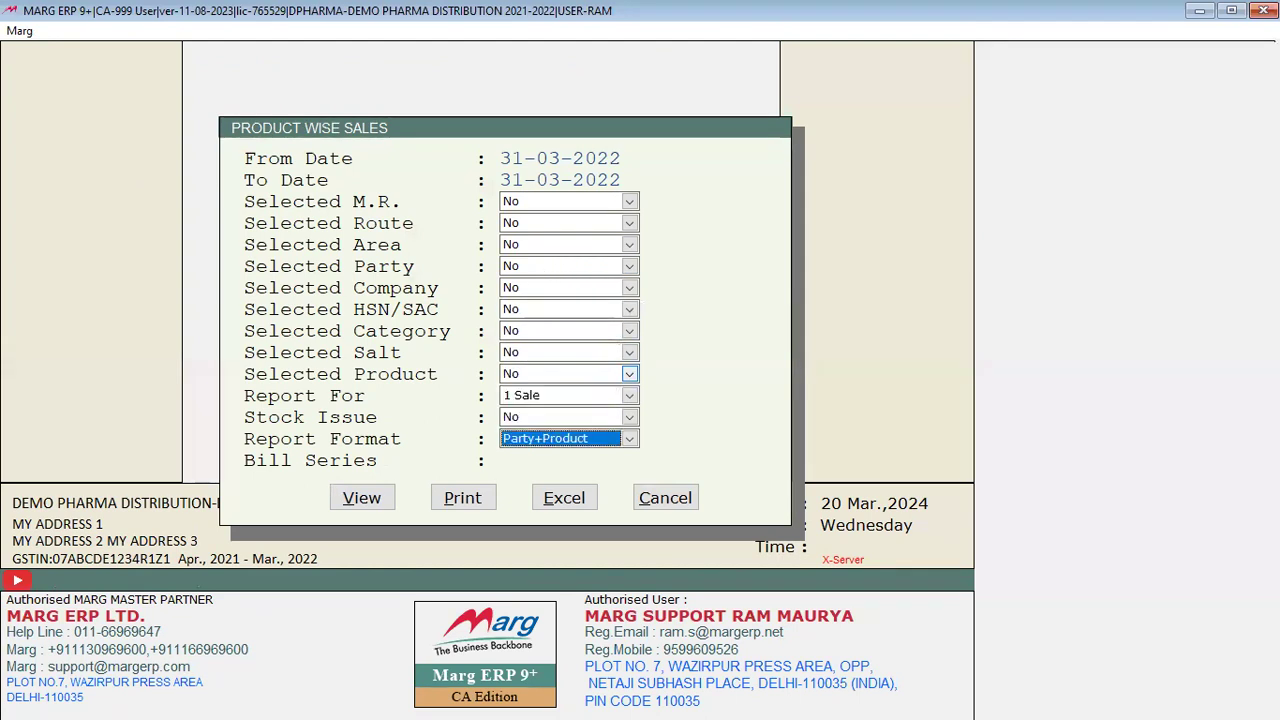
{"action": "key", "text": "space"}
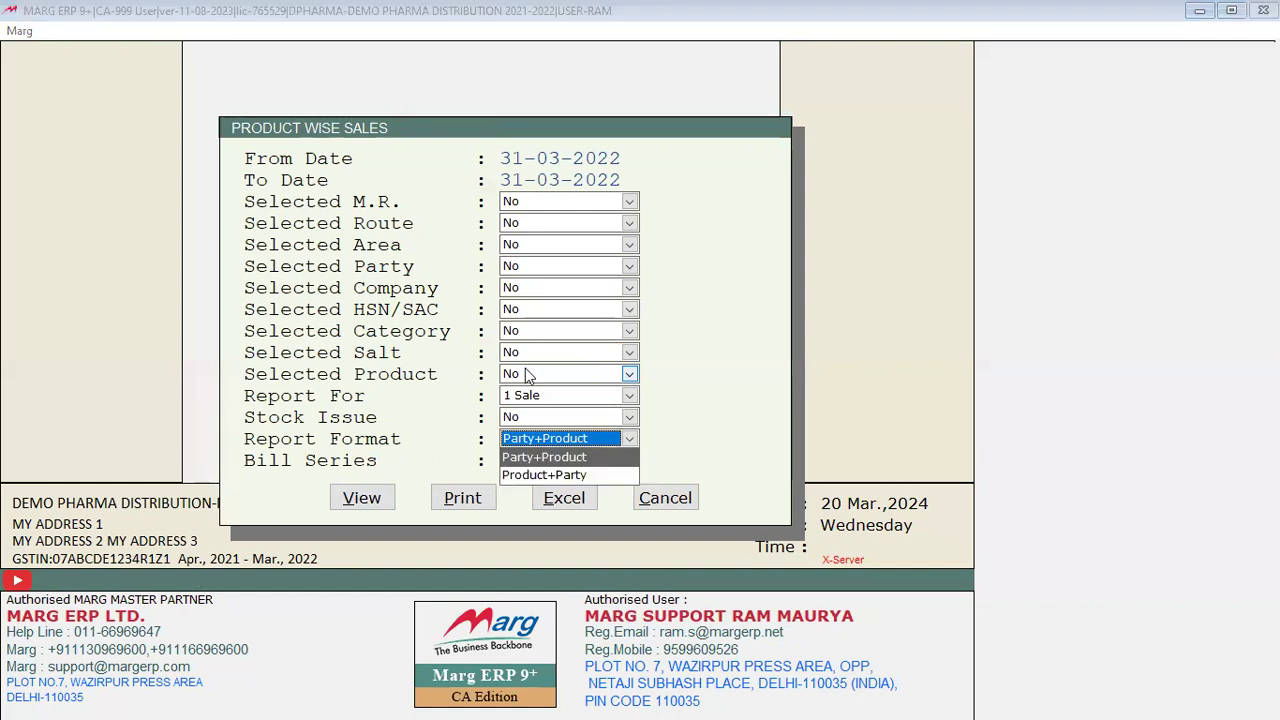
{"action": "key", "text": "Return"}
{"action": "key", "text": "Return"}
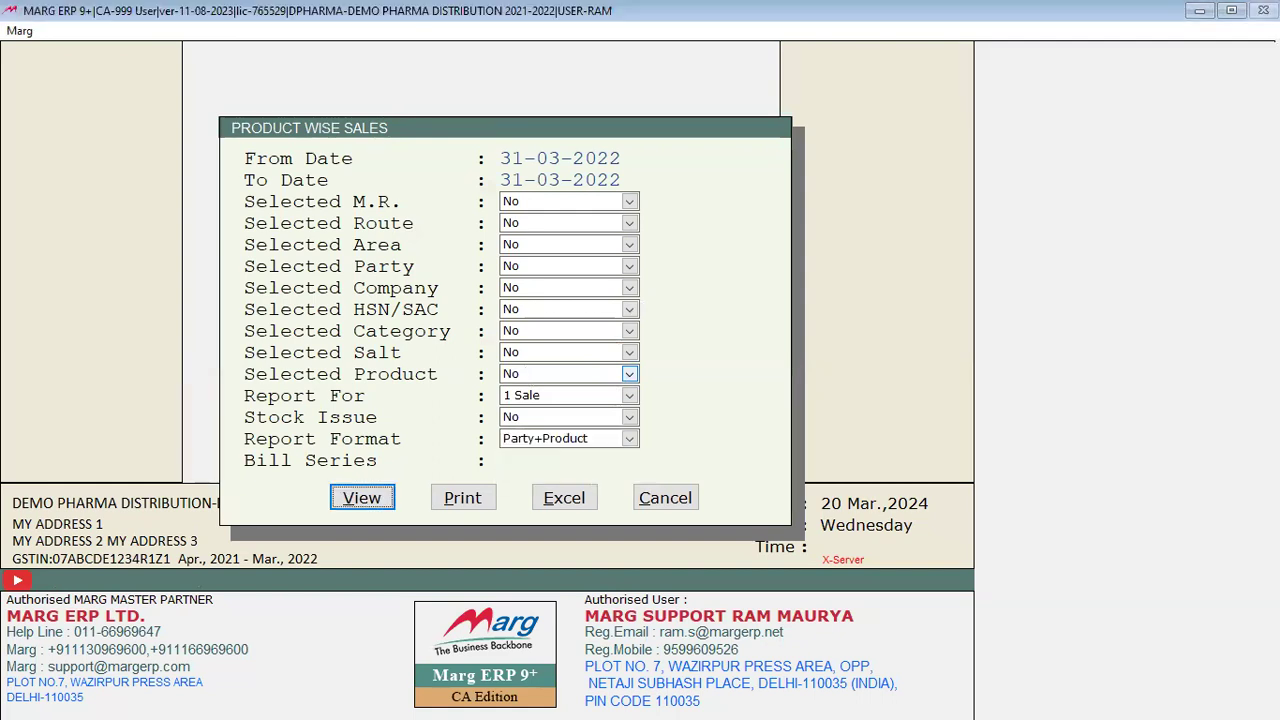
{"action": "key", "text": "Return"}
Step: Scroll the report showing A A/C buying 100 ACNEDERM LOT 20ML, then close it
{"action": "key", "text": "Right"}
{"action": "key", "text": "Right"}
{"action": "key", "text": "Right"}
{"action": "key", "text": "Left"}
{"action": "key", "text": "Left"}
{"action": "key", "text": "Left"}
{"action": "key", "text": "Right"}
{"action": "key", "text": "Left"}
{"action": "key", "text": "Right"}
{"action": "key", "text": "Right"}
{"action": "key", "text": "Right"}
{"action": "key", "text": "Right"}
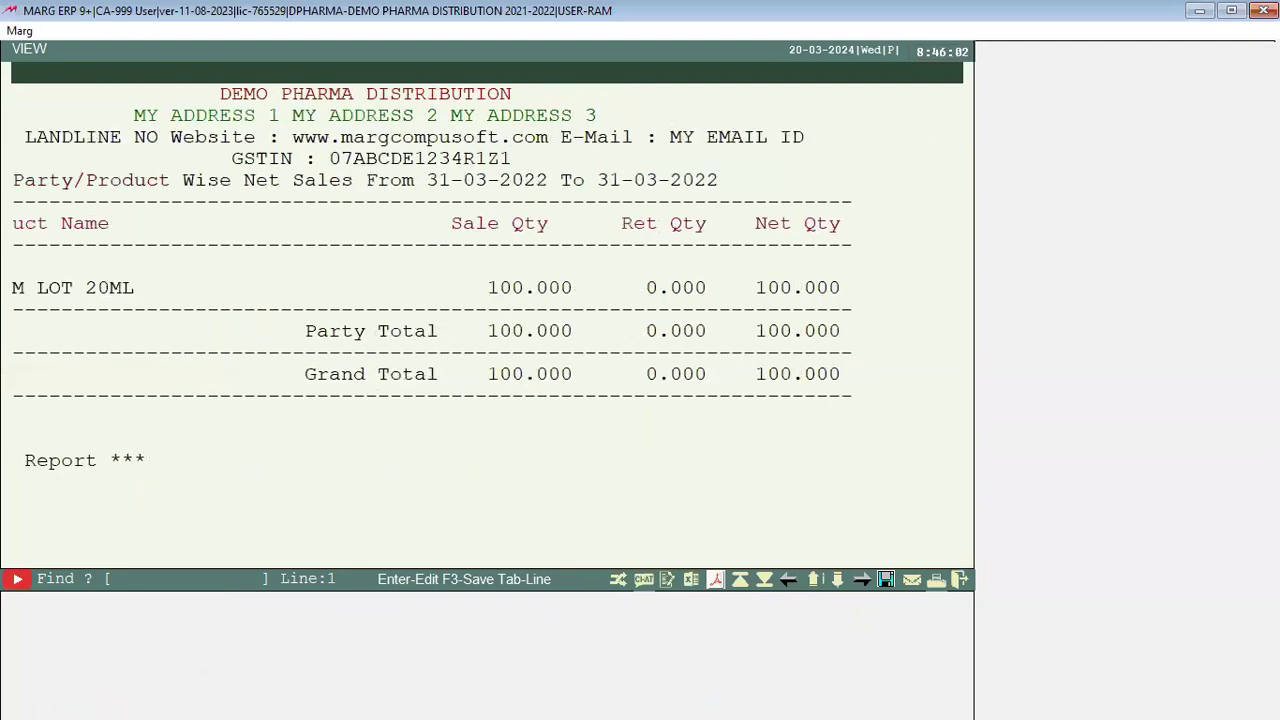
{"action": "key", "text": "Left"}
{"action": "key", "text": "Left"}
{"action": "key", "text": "Left"}
{"action": "key", "text": "Escape"}
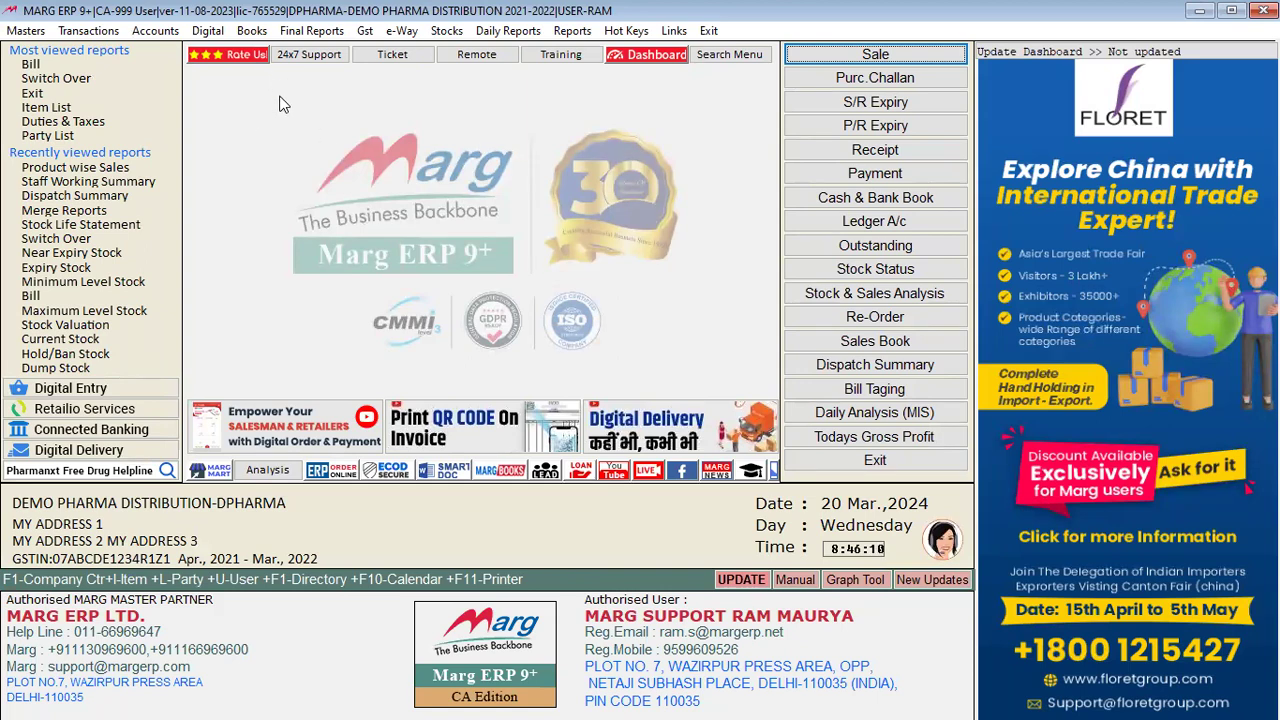
Step: Start sale bill 0000010 for A A/C and begin a new M.R. ledger with F2
{"action": "key", "text": "Return"}
{"action": "key", "text": "Return"}
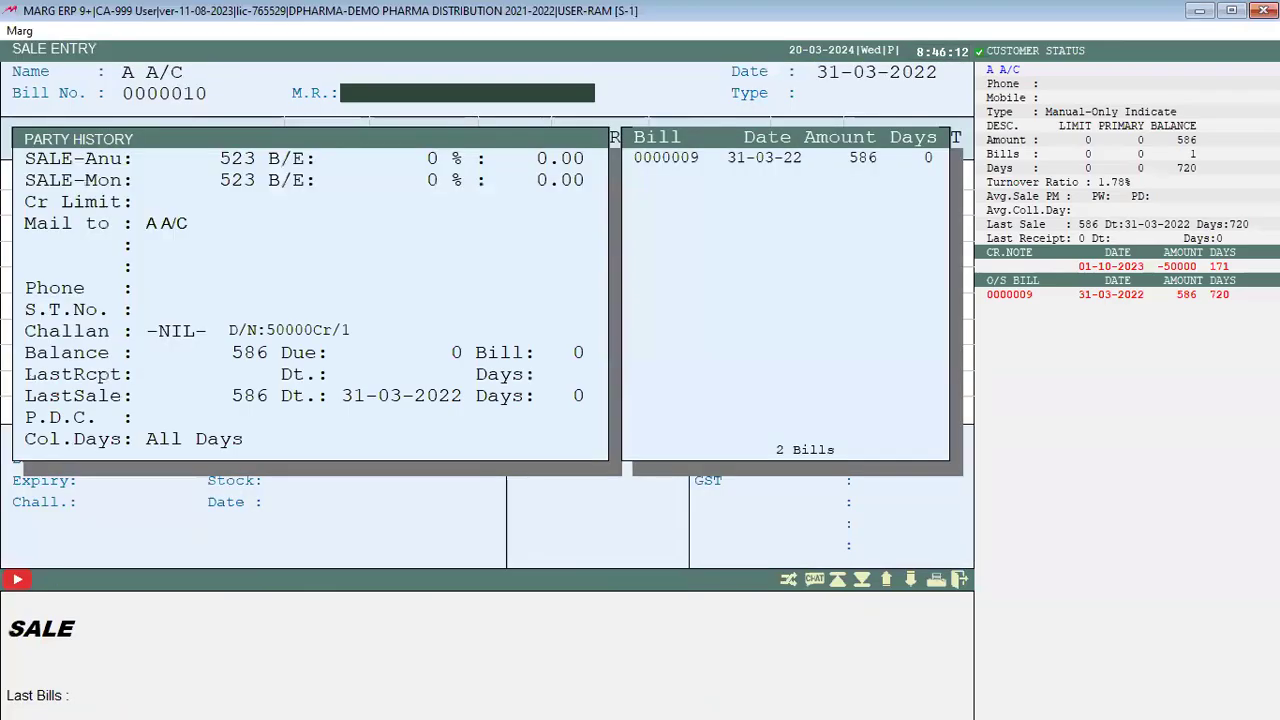
{"action": "key", "text": "Return"}
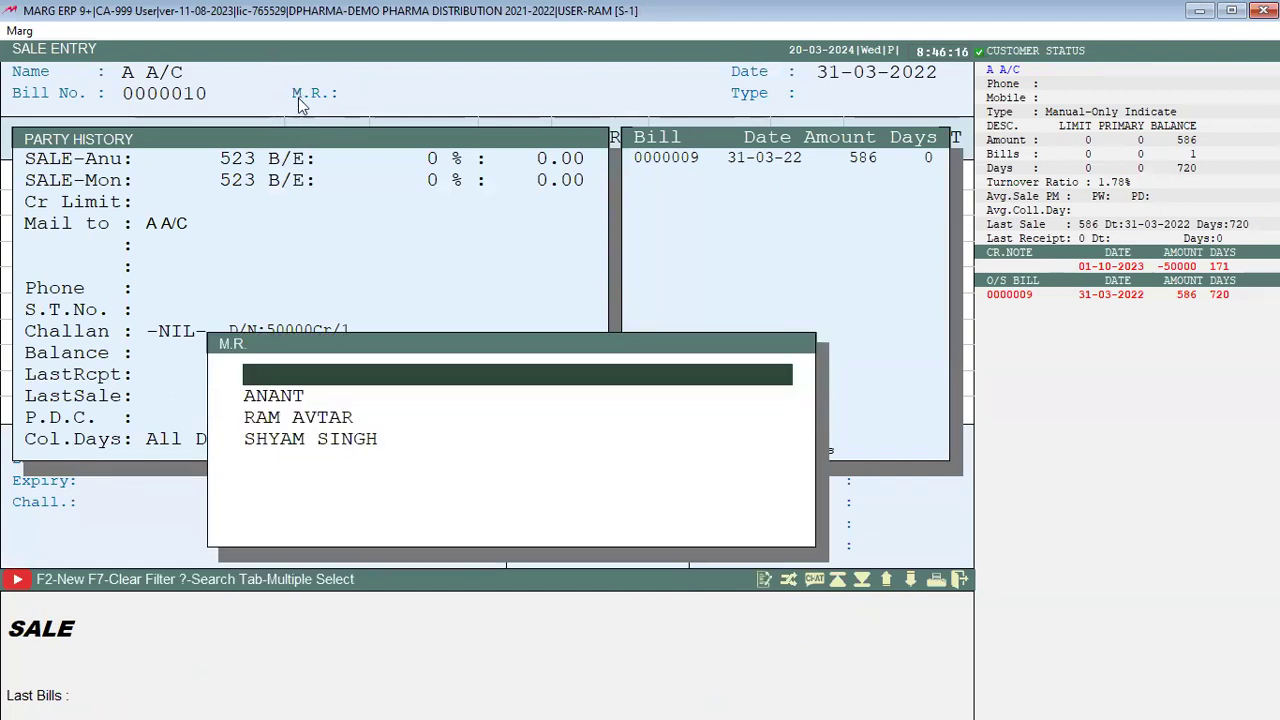
{"action": "key", "text": "F2"}
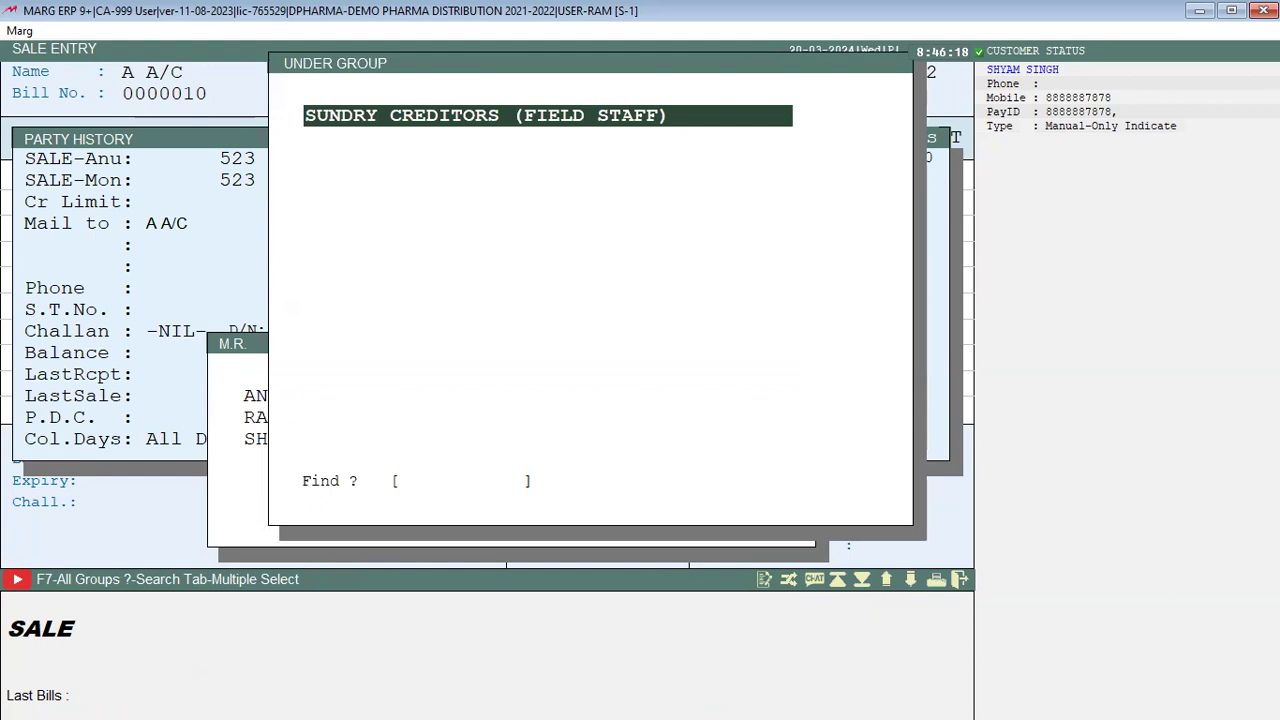
Step: Create the M.R. ledger with the salesman's name under Sundry Creditors (Field Staff), commissions at zero
{"action": "key", "text": "Return"}
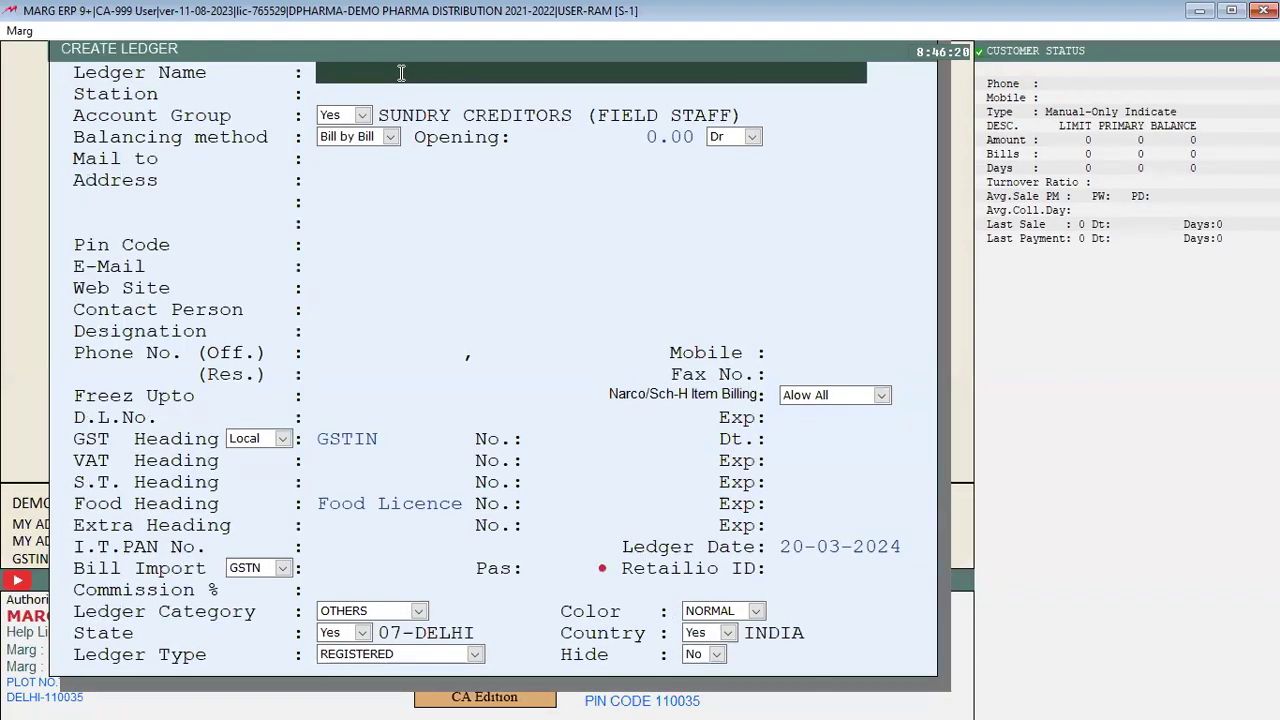
{"action": "key", "text": "Return"}
{"action": "key", "text": "Return"}
{"action": "key", "text": "Return"}
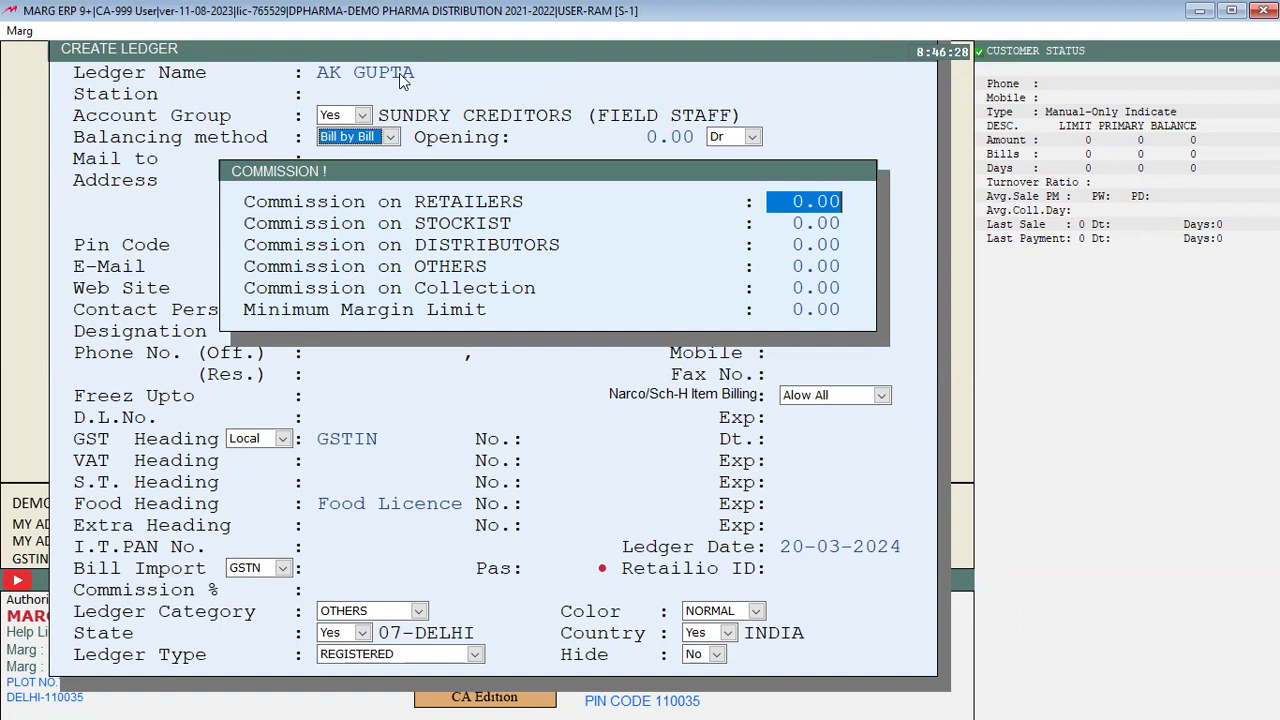
{"action": "key", "text": "Return"}
{"action": "key", "text": "Return"}
{"action": "key", "text": "Return"}
{"action": "key", "text": "Return"}
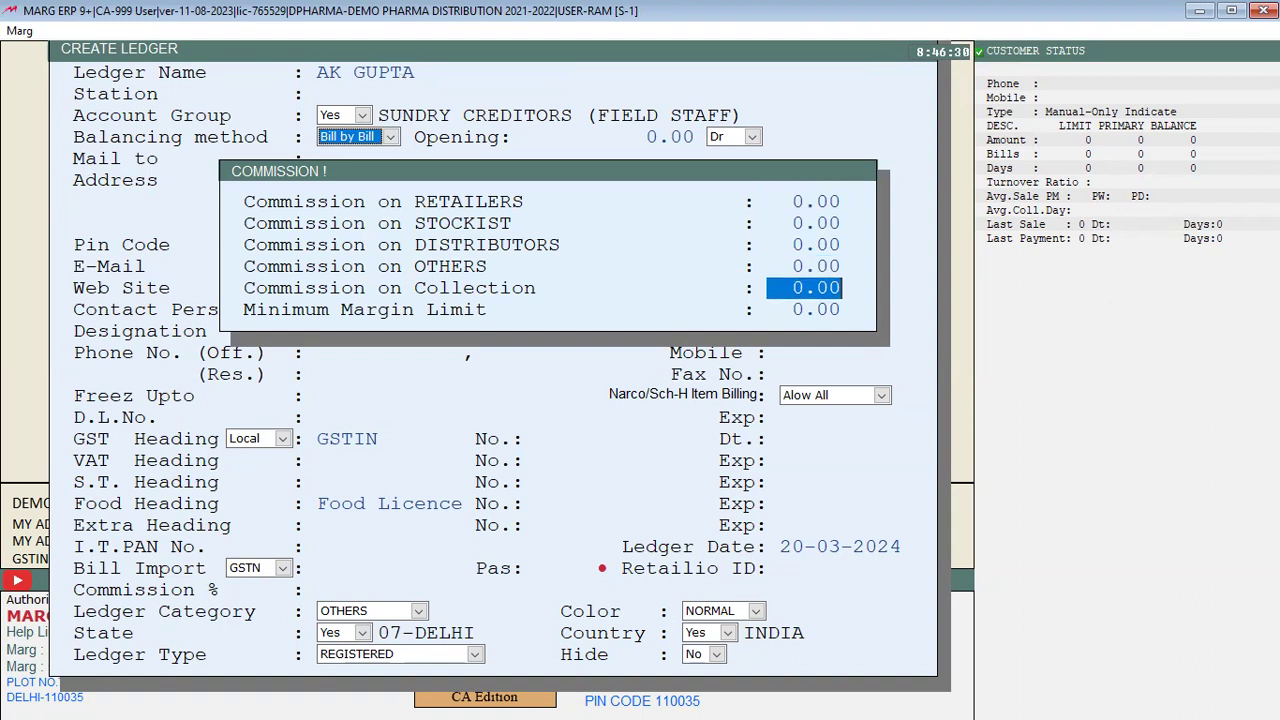
{"action": "key", "text": "Up"}
{"action": "key", "text": "Up"}
{"action": "key", "text": "Up"}
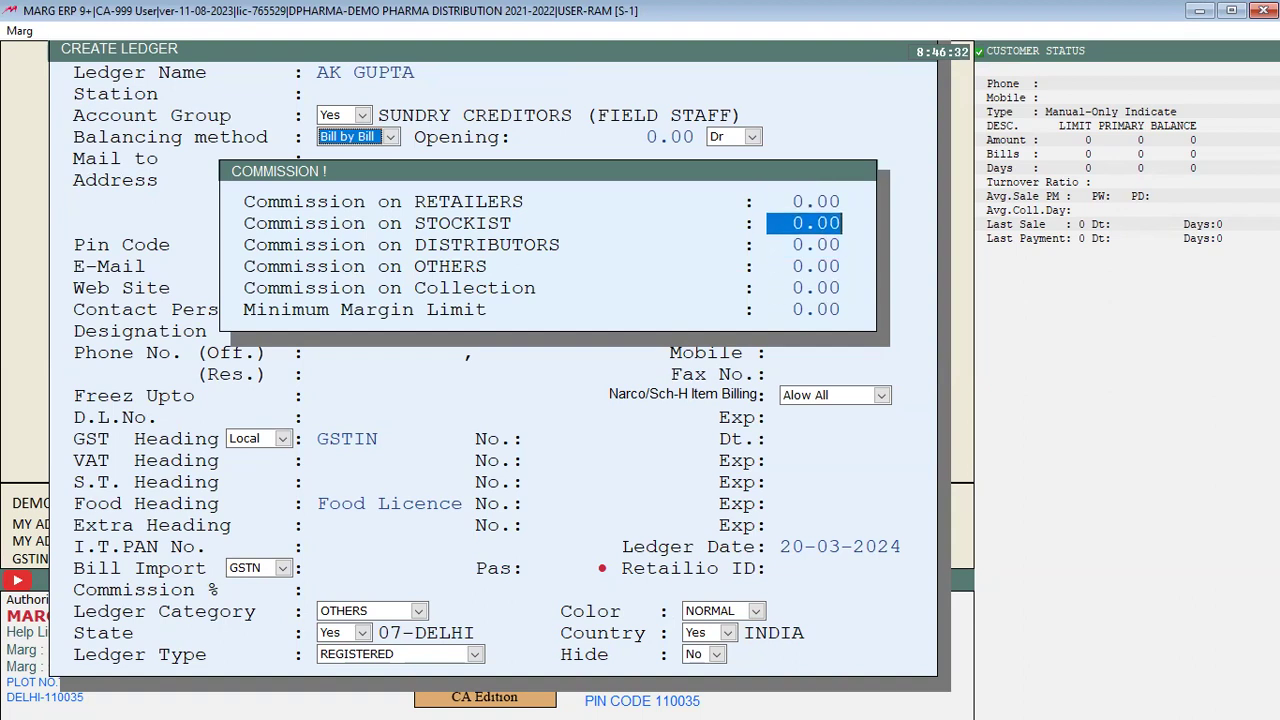
{"action": "key", "text": "Down"}
{"action": "key", "text": "Down"}
{"action": "key", "text": "Down"}
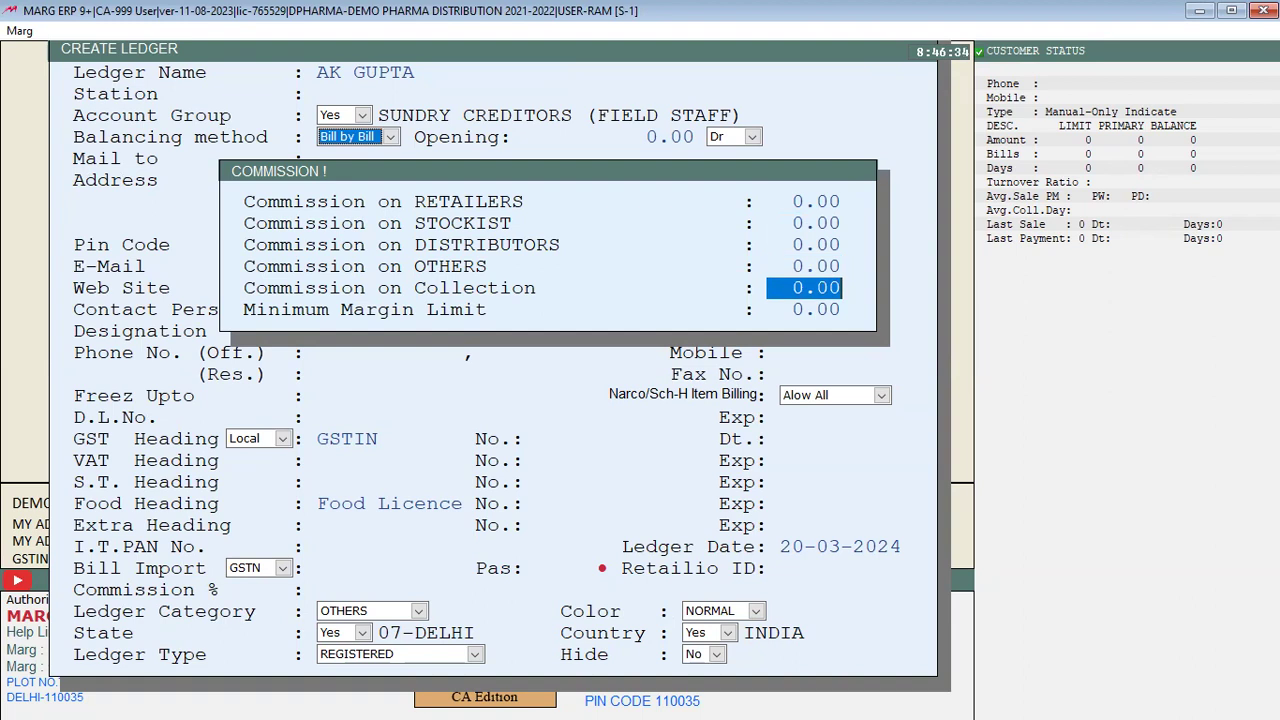
{"action": "key", "text": "Return"}
{"action": "key", "text": "Return"}
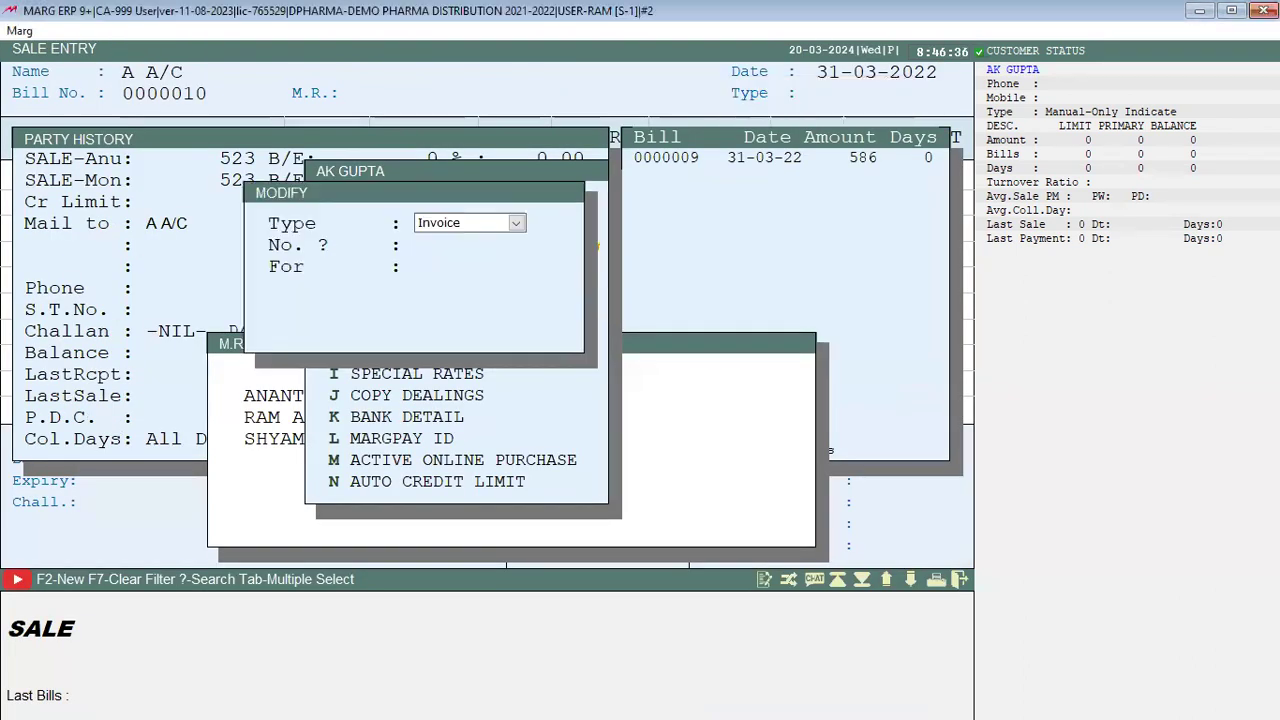
{"action": "key", "text": "Escape"}
{"action": "key", "text": "Escape"}
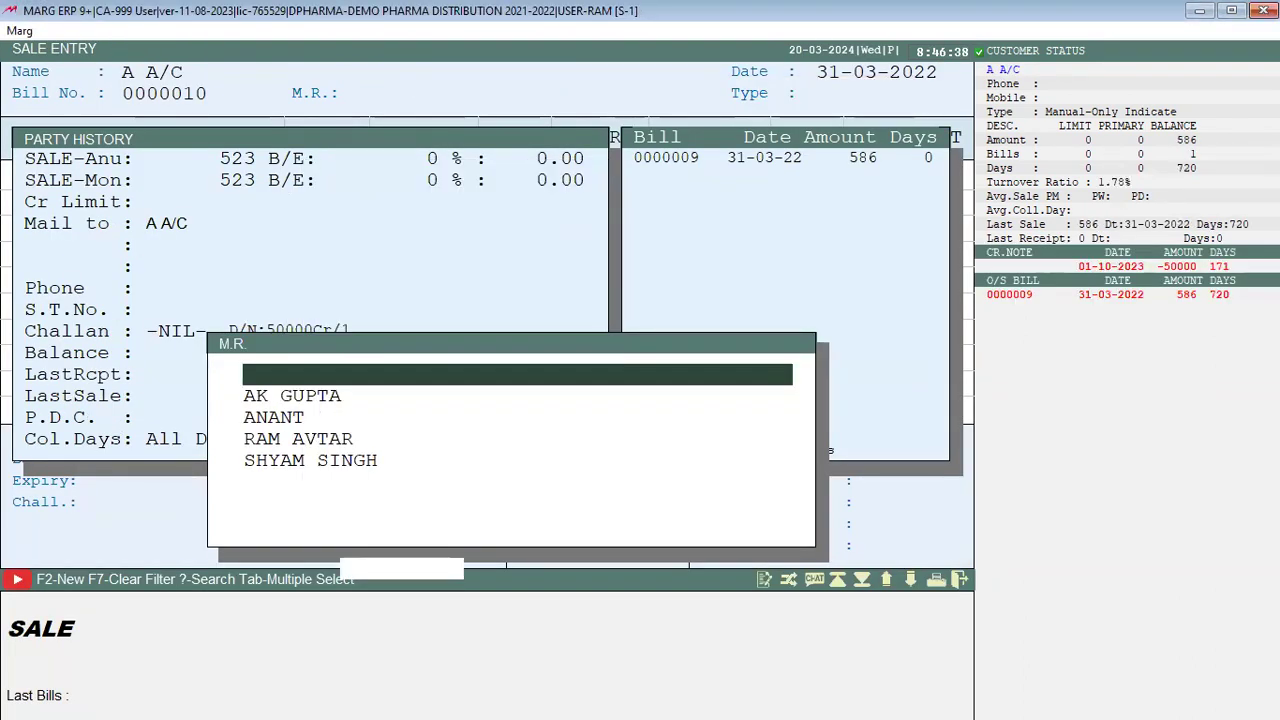
Step: Assign the new M.R. to the sale, then abandon the sale entry
{"action": "key", "text": "Down"}
{"action": "key", "text": "Down"}
{"action": "key", "text": "Up"}
{"action": "key", "text": "Return"}
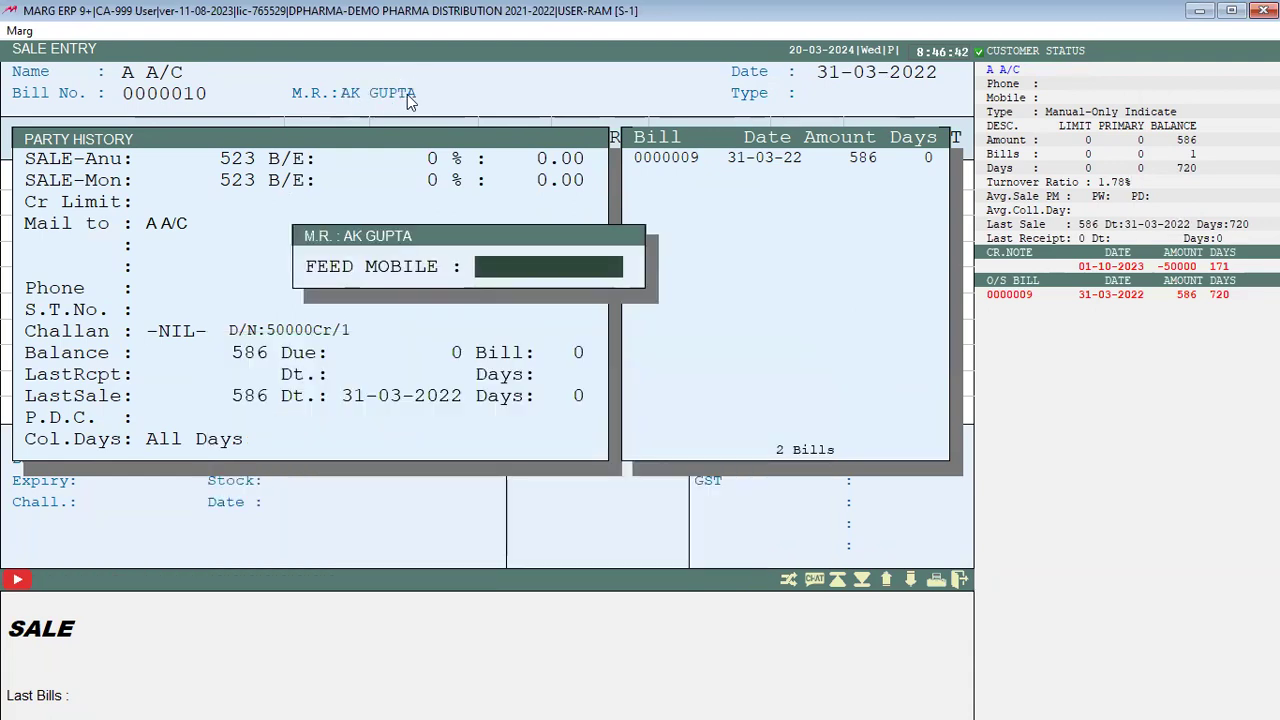
{"action": "key", "text": "Escape"}
{"action": "key", "text": "Escape"}
{"action": "key", "text": "Escape"}
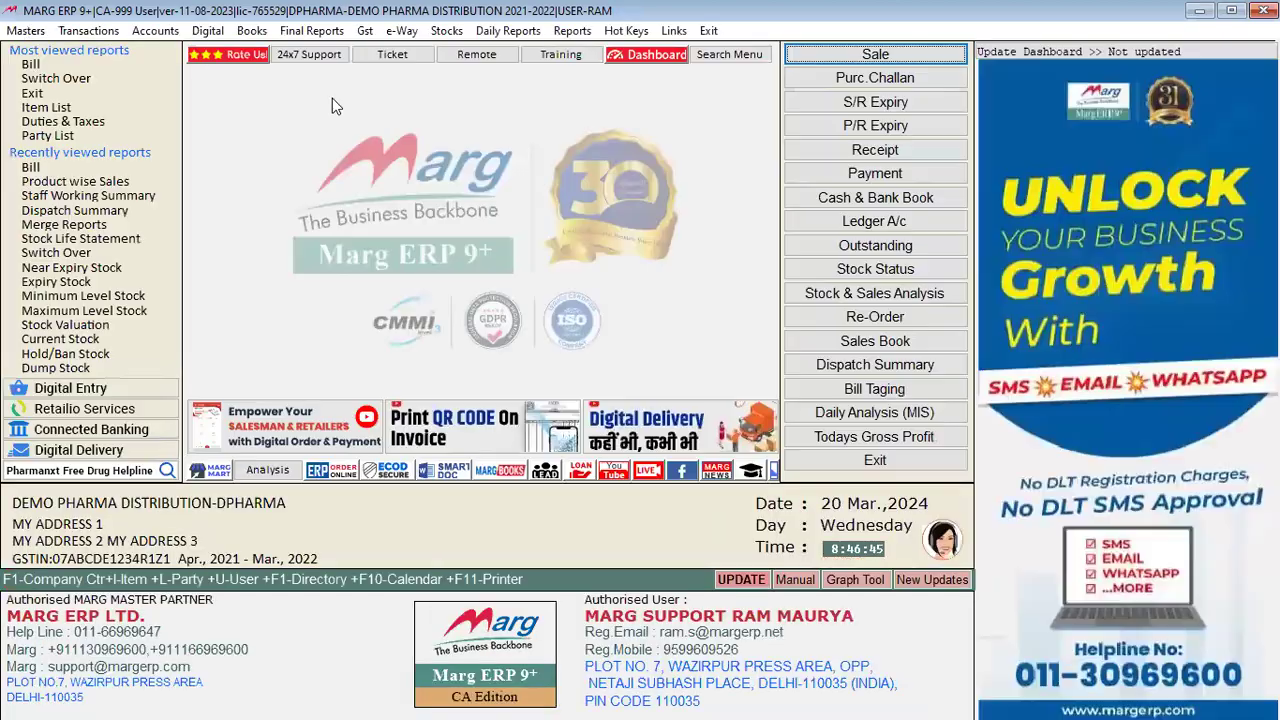
Step: In Control Room, search SALESMAN and set Salesman / Rout / Area wise reports to N, saving
{"action": "key", "text": "ctrl+s"}
{"action": "key", "text": "i"}
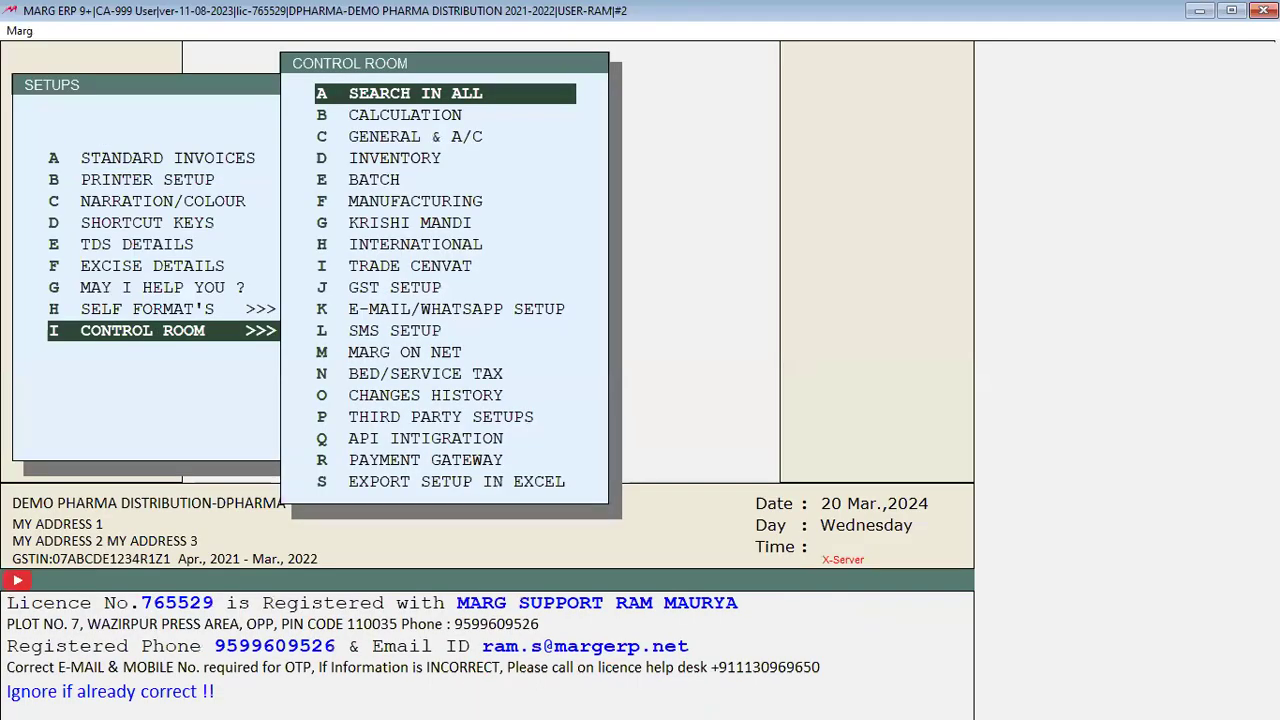
{"action": "key", "text": "Return"}
{"action": "type", "text": "SA"}
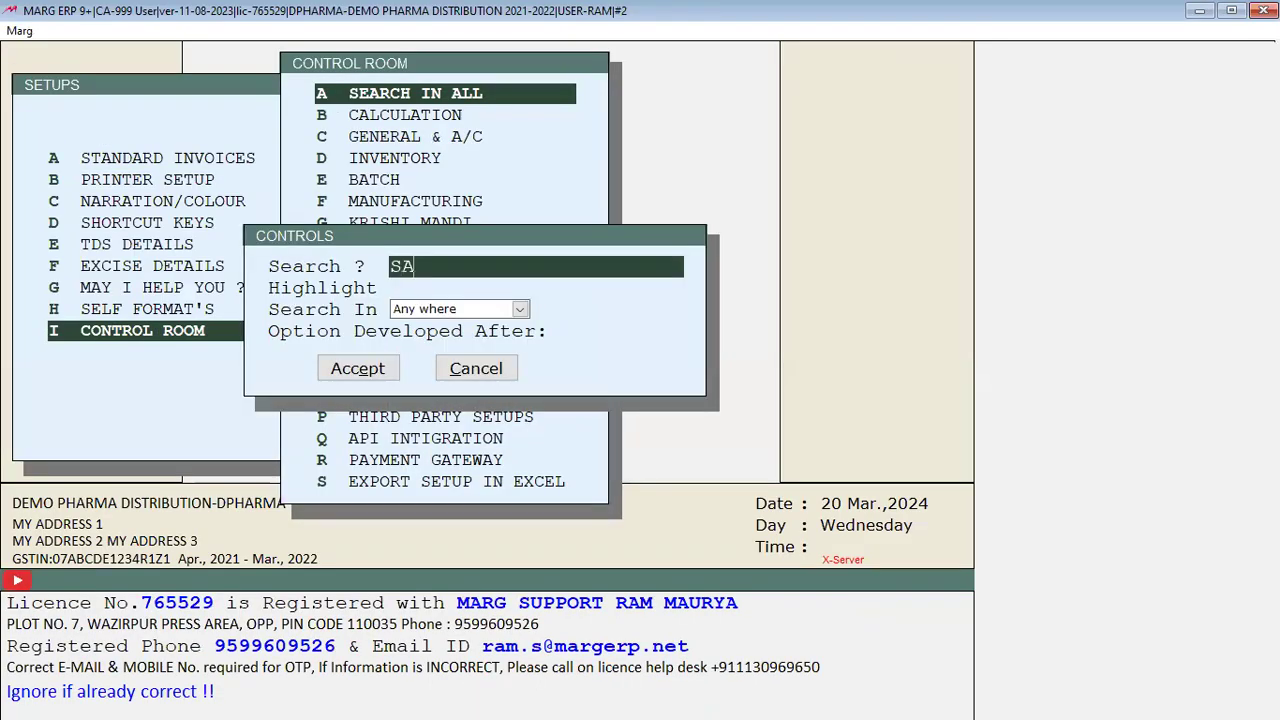
{"action": "type", "text": "LESMAN"}
{"action": "key", "text": "Return"}
{"action": "key", "text": "Return"}
{"action": "key", "text": "Return"}
{"action": "key", "text": "Return"}
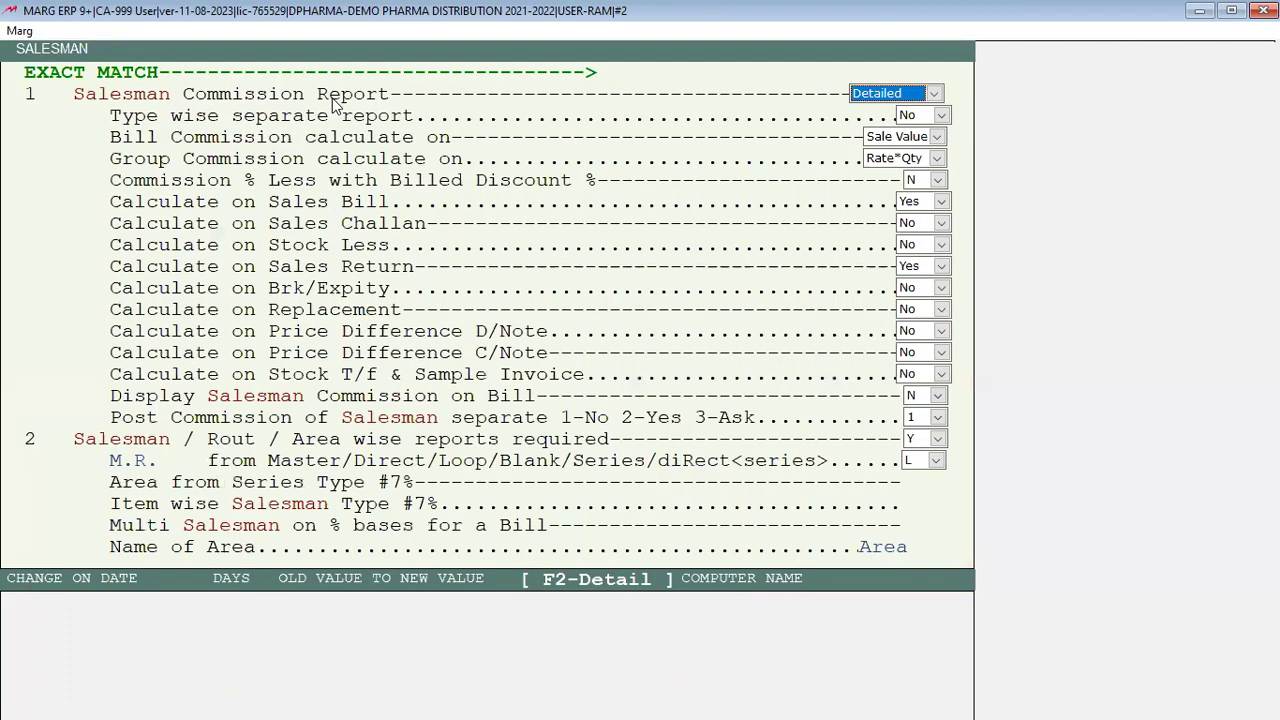
{"action": "key", "text": "Down"}
{"action": "key", "text": "Down"}
{"action": "key", "text": "Down"}
{"action": "key", "text": "Down"}
{"action": "key", "text": "Down"}
{"action": "key", "text": "Down"}
{"action": "key", "text": "Down"}
{"action": "key", "text": "Down"}
{"action": "key", "text": "Down"}
{"action": "key", "text": "Down"}
{"action": "key", "text": "Down"}
{"action": "key", "text": "Down"}
{"action": "key", "text": "Down"}
{"action": "key", "text": "Down"}
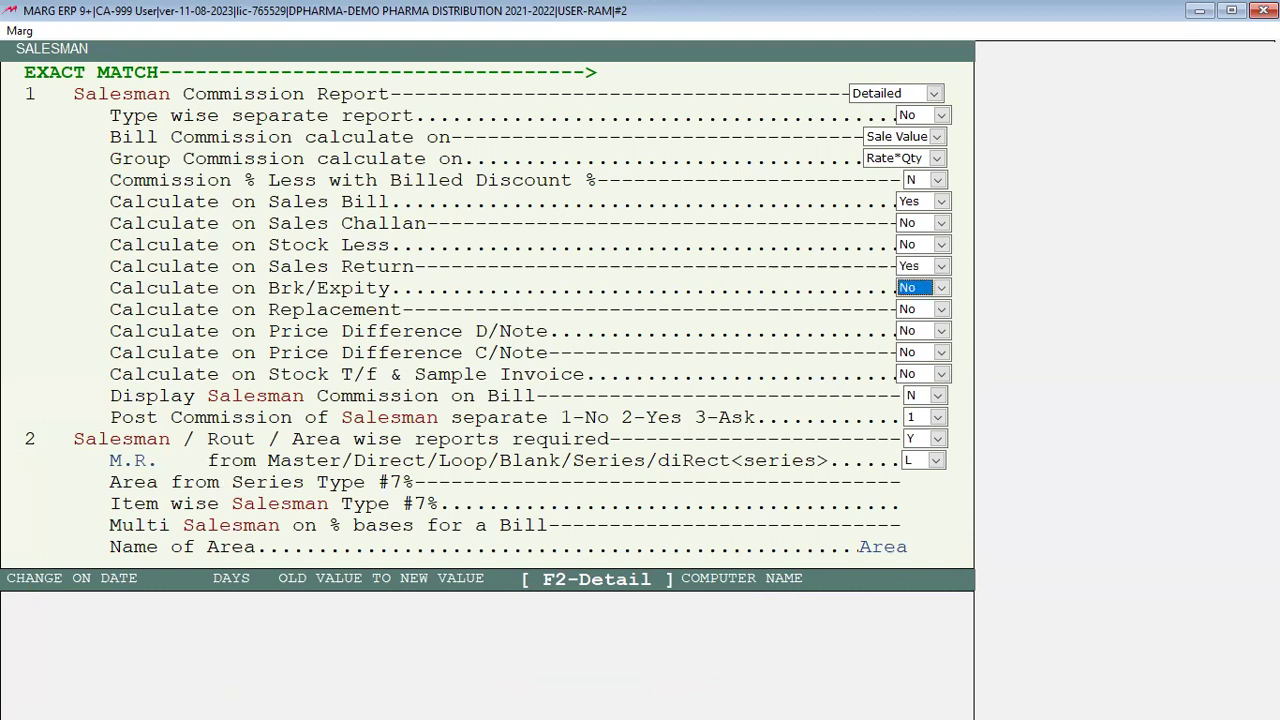
{"action": "key", "text": "Down"}
{"action": "key", "text": "Down"}
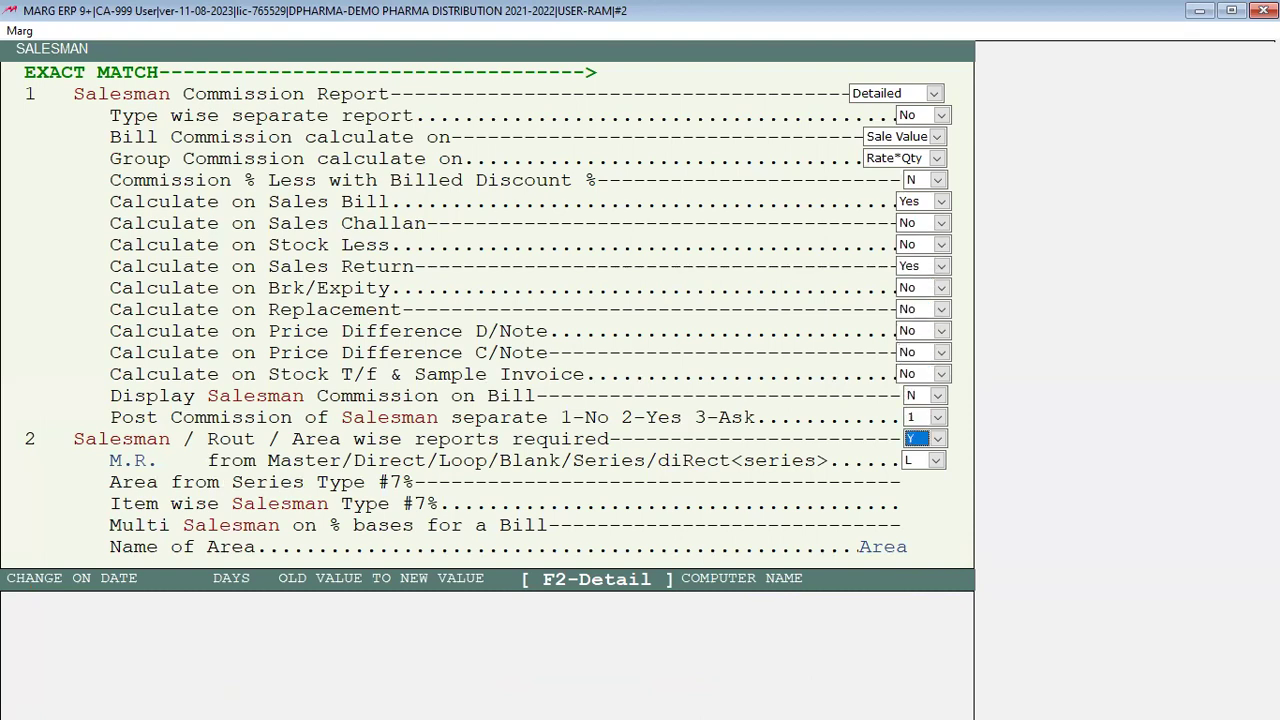
{"action": "key", "text": "n"}
{"action": "key", "text": "Escape"}
{"action": "key", "text": "y"}
Step: Start a sale entry, then back out of it to the main dashboard
{"action": "key", "text": "Return"}
{"action": "key", "text": "Return"}
{"action": "key", "text": "Return"}
{"action": "key", "text": "Return"}
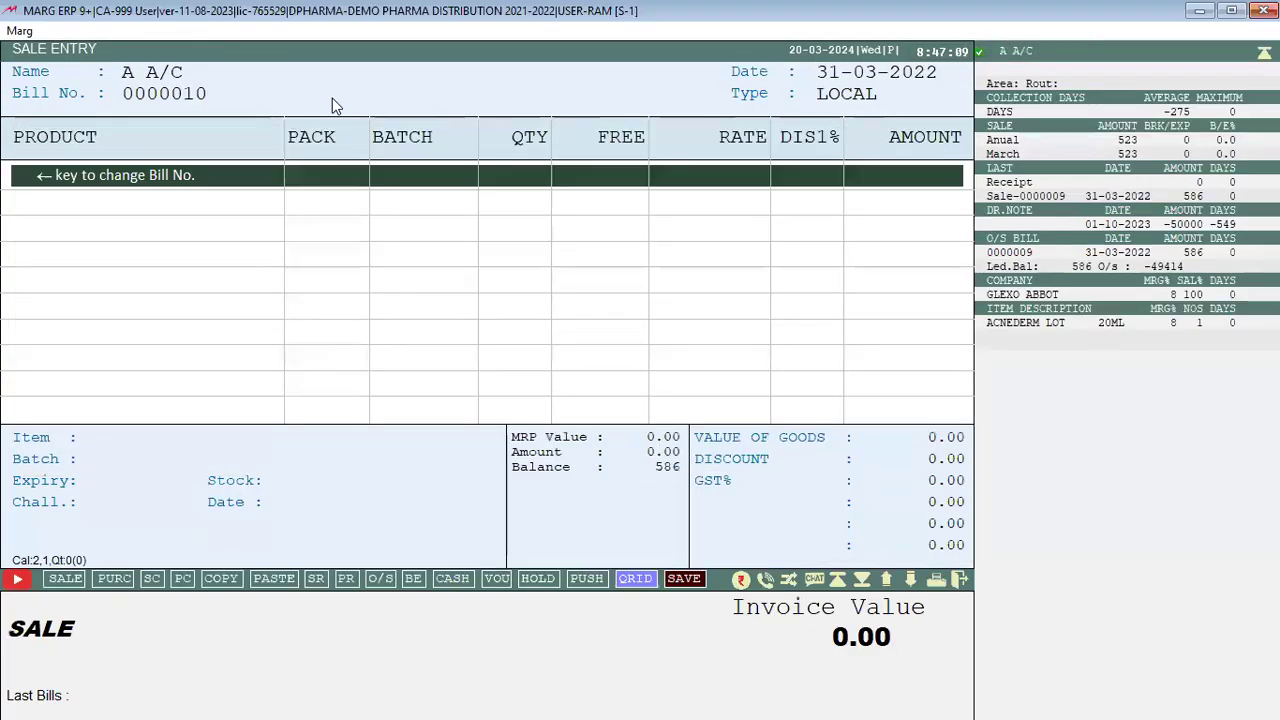
{"action": "key", "text": "Escape"}
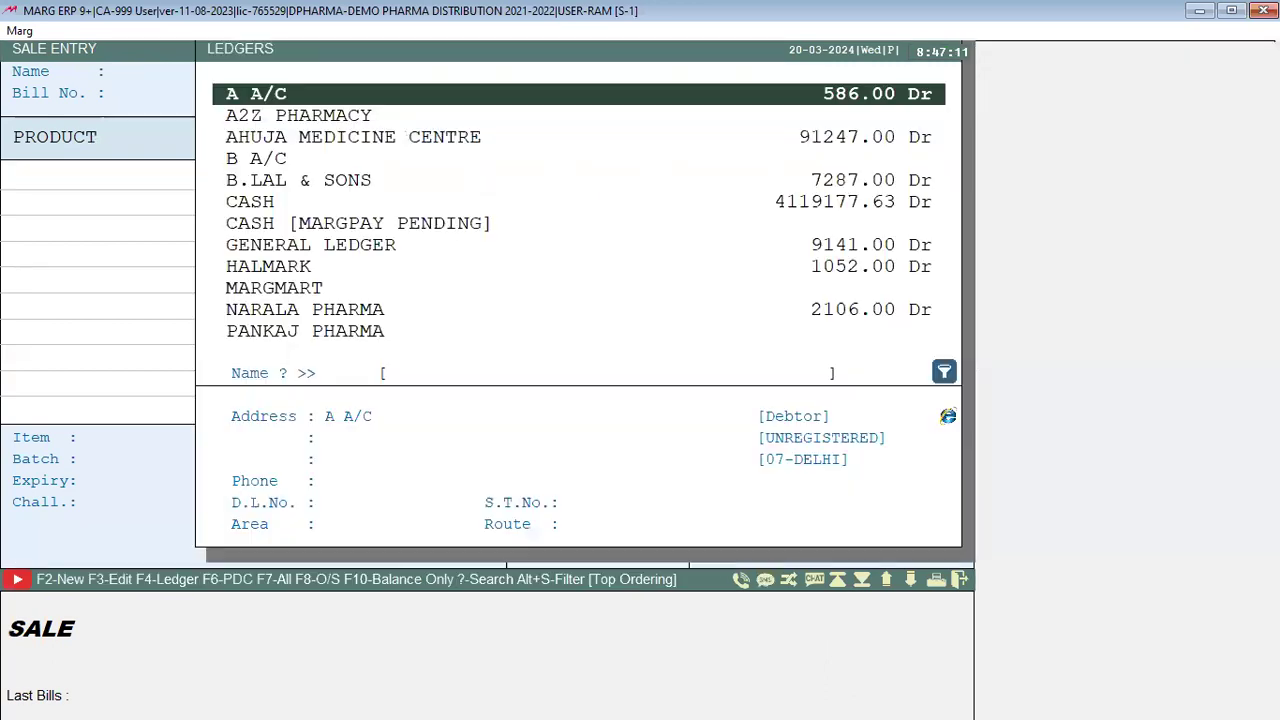
{"action": "key", "text": "Escape"}
{"action": "key", "text": "Escape"}
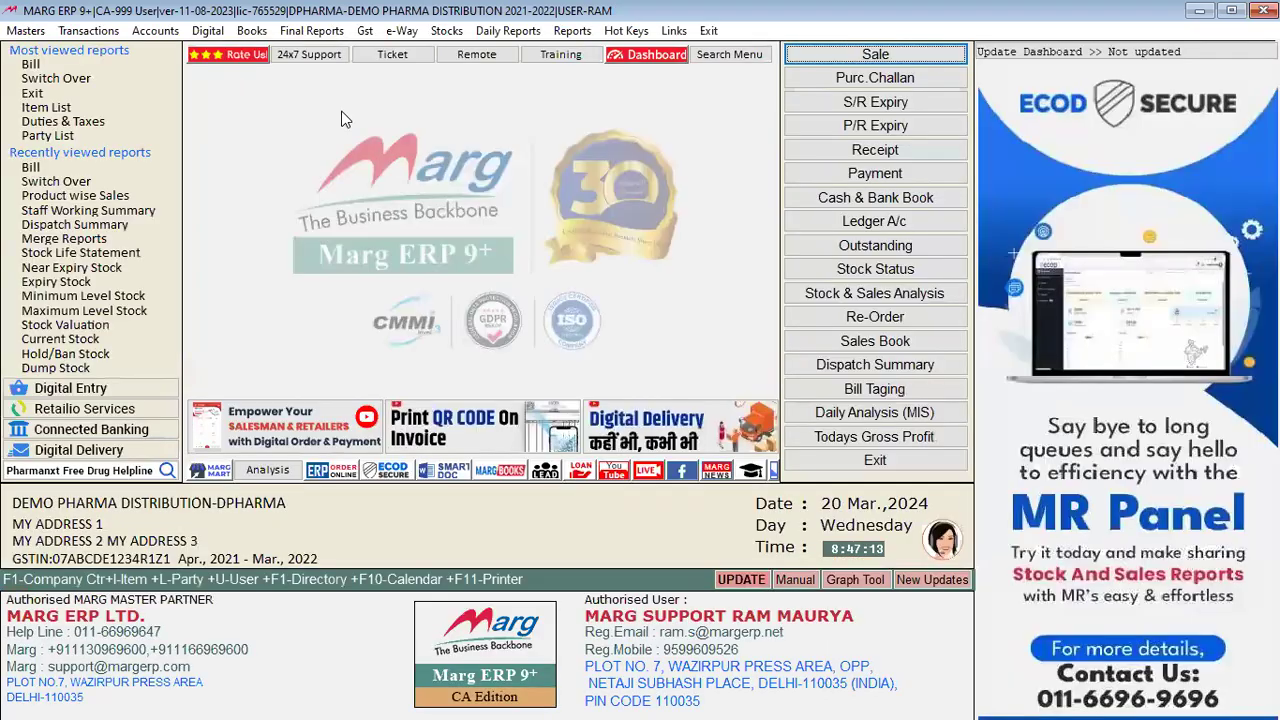
Step: Search all control settings for SALESMAN and set Salesman/Route/Area wise reports to Y
{"action": "key", "text": "ctrl+r"}
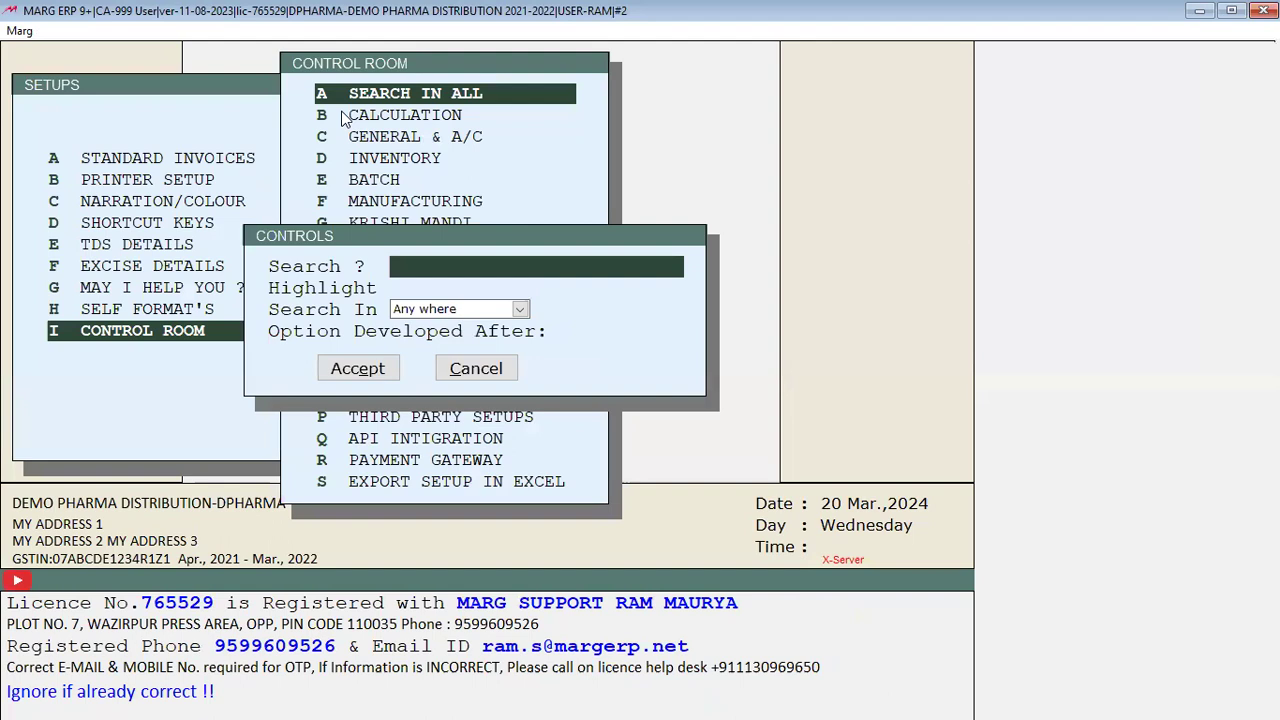
{"action": "type", "text": "SALE"}
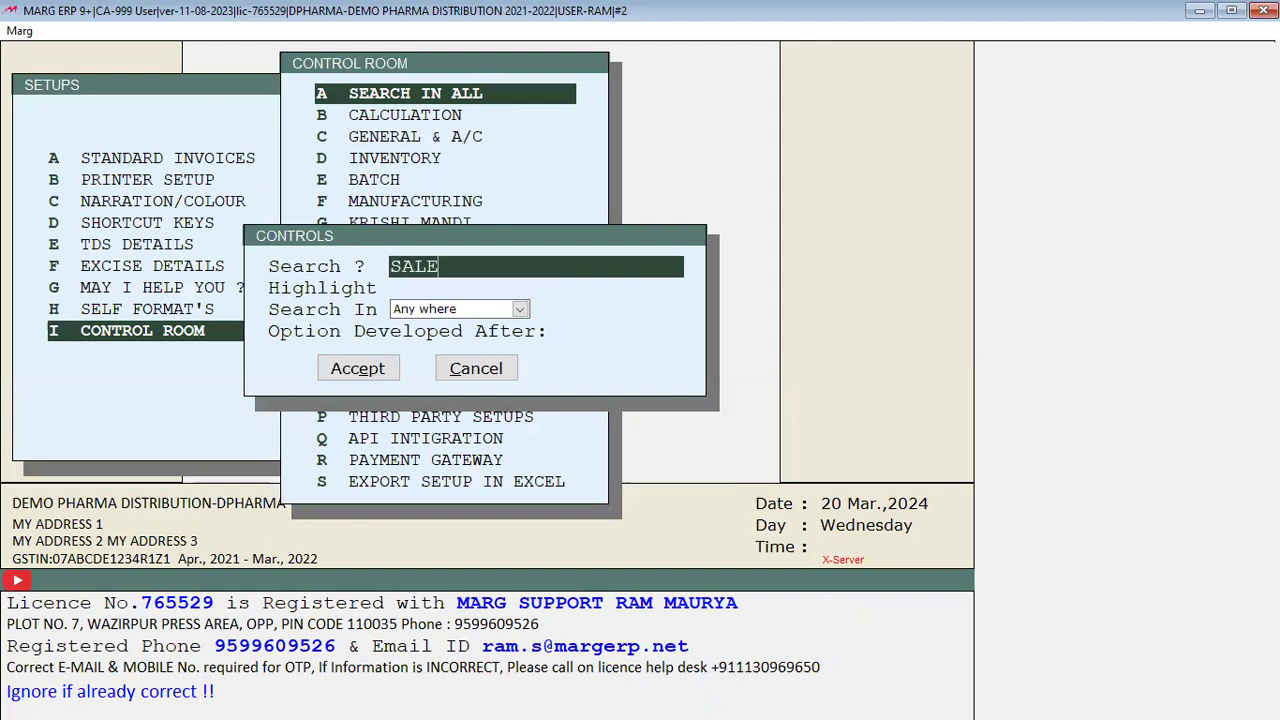
{"action": "type", "text": "SMASN"}
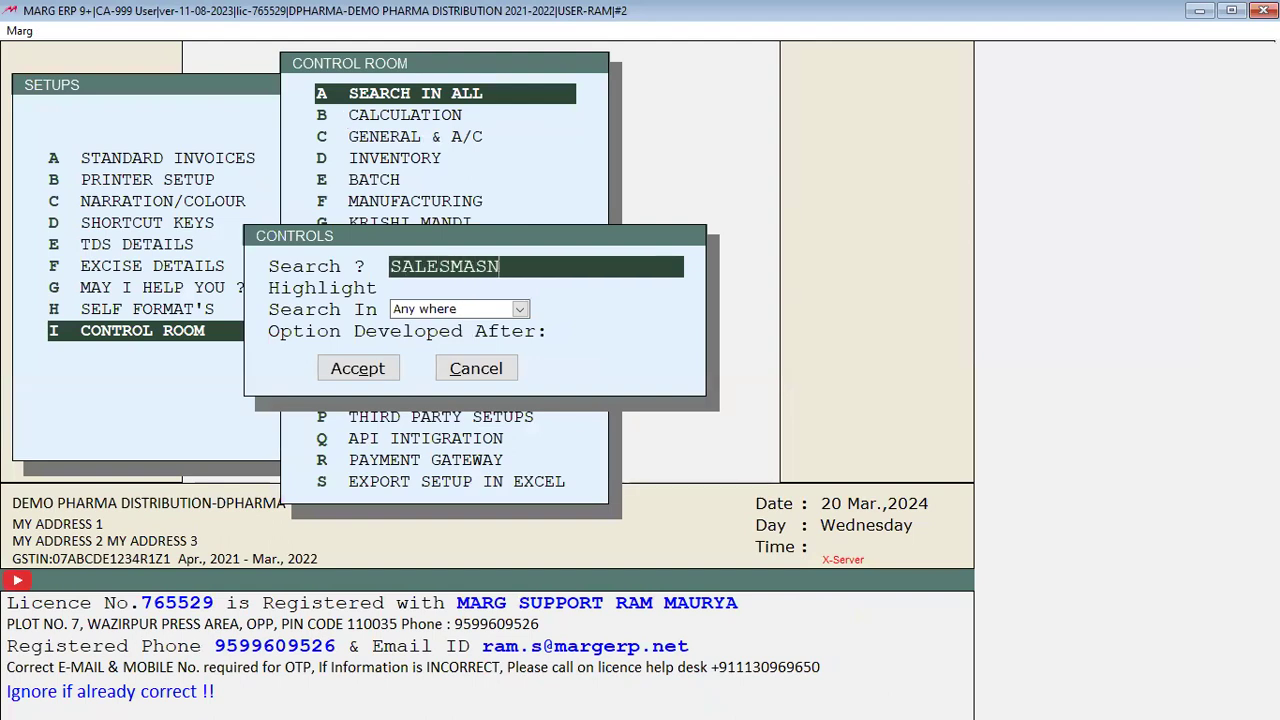
{"action": "key", "text": "BackSpace"}
{"action": "key", "text": "BackSpace"}
{"action": "type", "text": "N"}
{"action": "key", "text": "Return"}
{"action": "key", "text": "Return"}
{"action": "key", "text": "Return"}
{"action": "key", "text": "Return"}
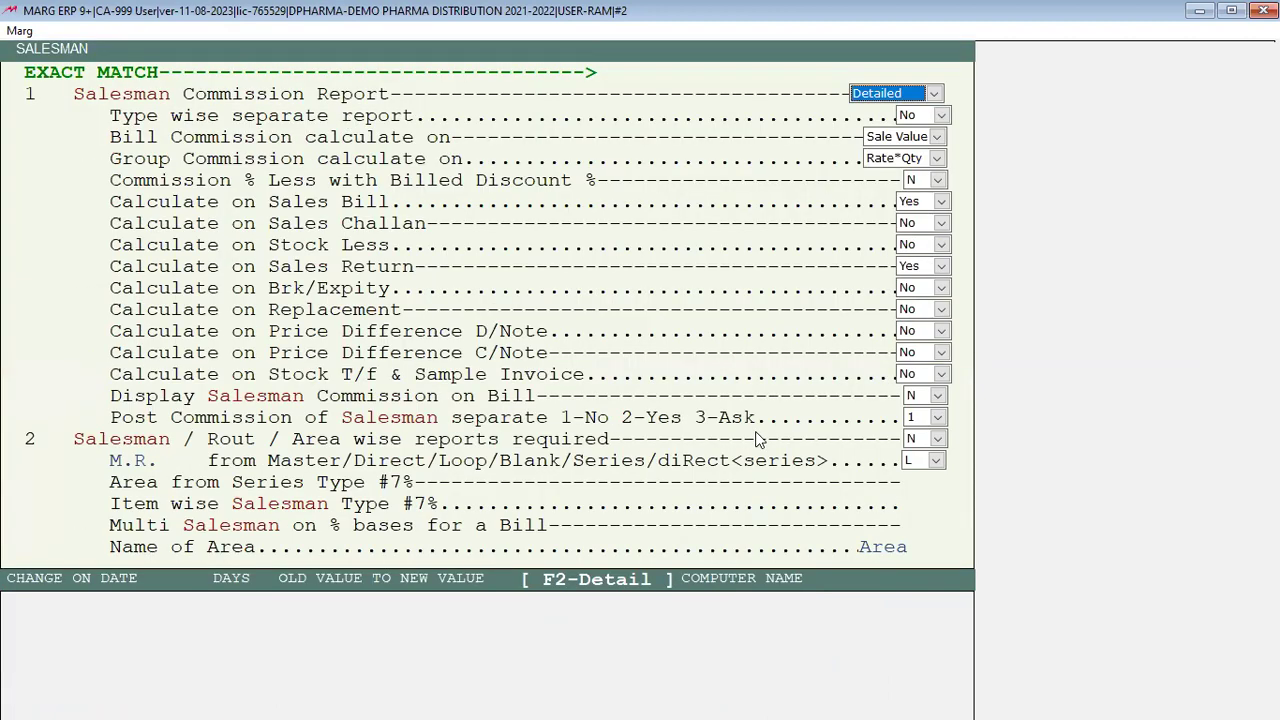
{"action": "left_click", "coordinate": [920, 447]}
{"action": "key", "text": "Down"}
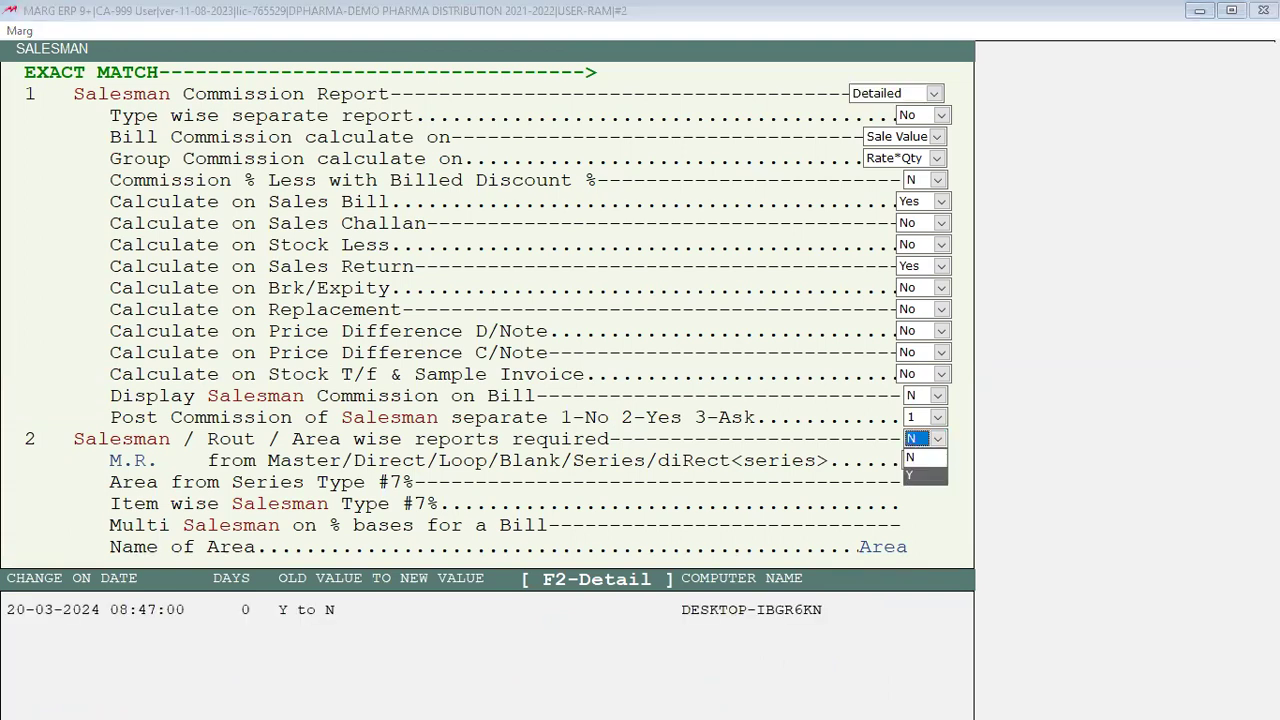
{"action": "key", "text": "Return"}
{"action": "key", "text": "Return"}
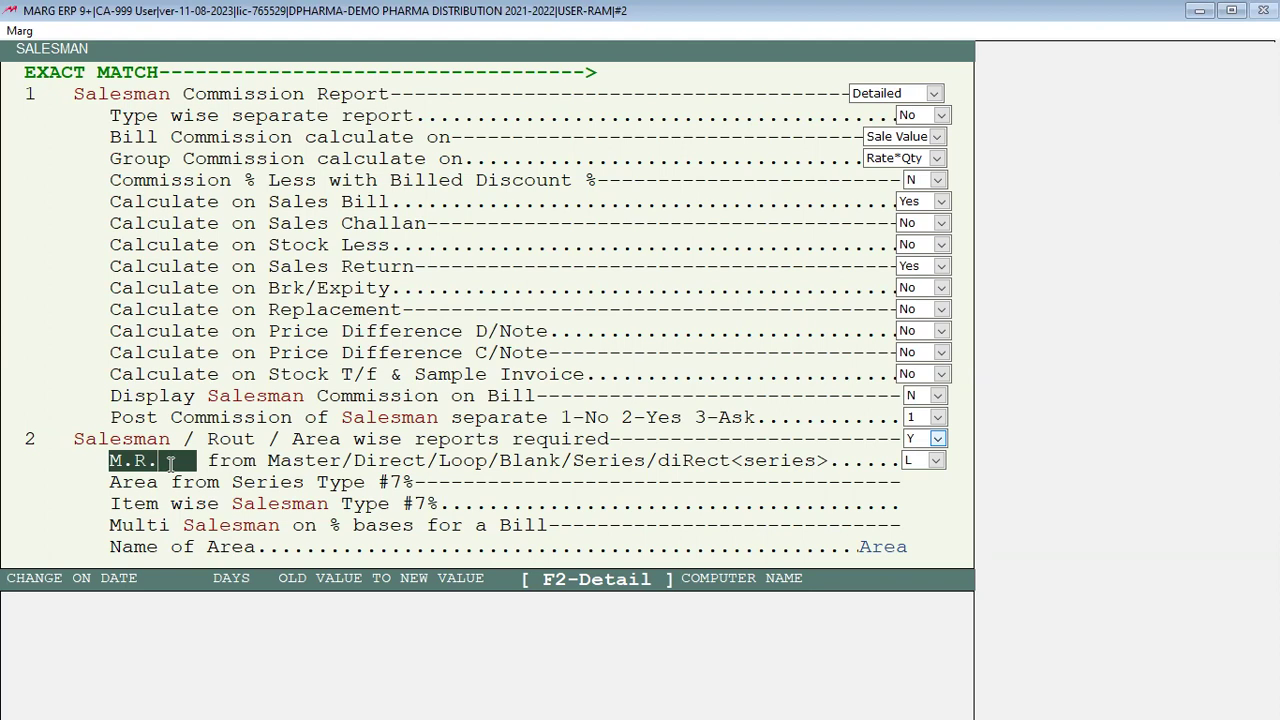
Step: Save the changed salesman settings and accept the required file update
{"action": "key", "text": "Return"}
{"action": "key", "text": "Return"}
{"action": "key", "text": "Return"}
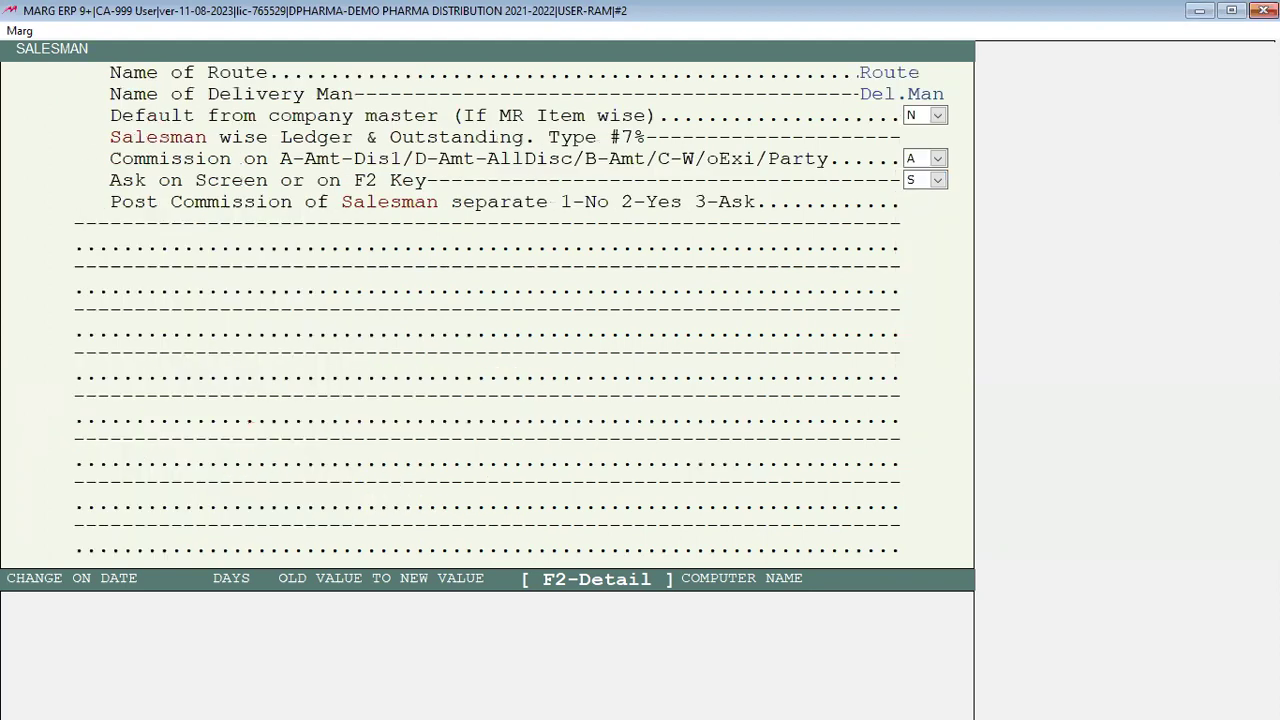
{"action": "key", "text": "Escape"}
{"action": "key", "text": "Right"}
{"action": "key", "text": "Return"}
{"action": "key", "text": "Left"}
{"action": "key", "text": "Return"}
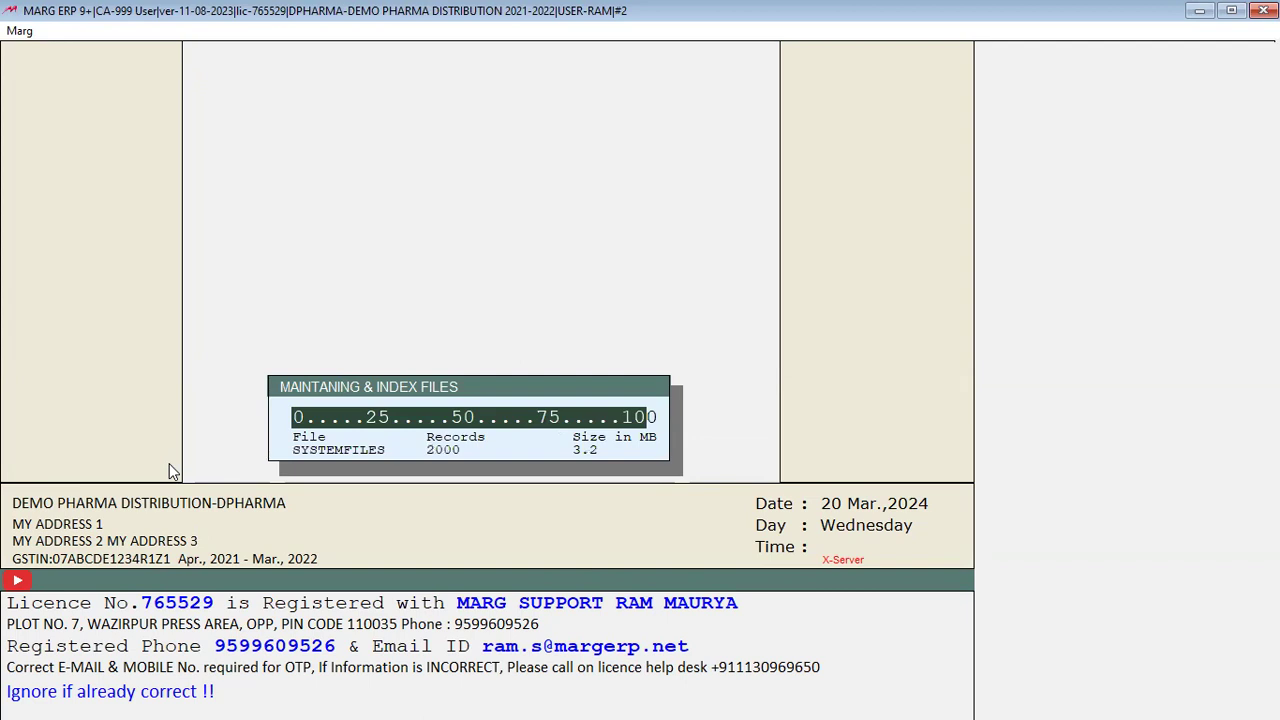
Step: Answer yes to the alert and dismiss the website setup dialog
{"action": "key", "text": "Left"}
{"action": "key", "text": "Return"}
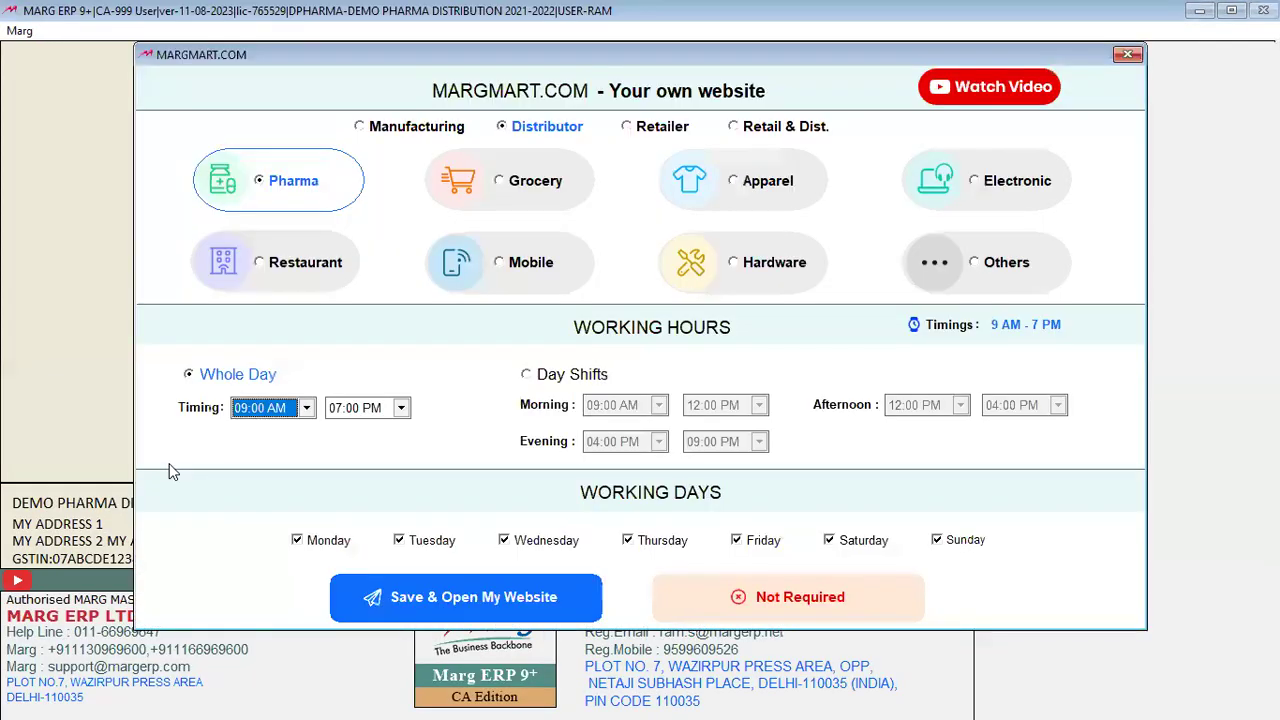
{"action": "key", "text": "Escape"}
Step: Start a sale for A A/C, browse the M.R. choices and their Under Group, then exit
{"action": "key", "text": "alt+n"}
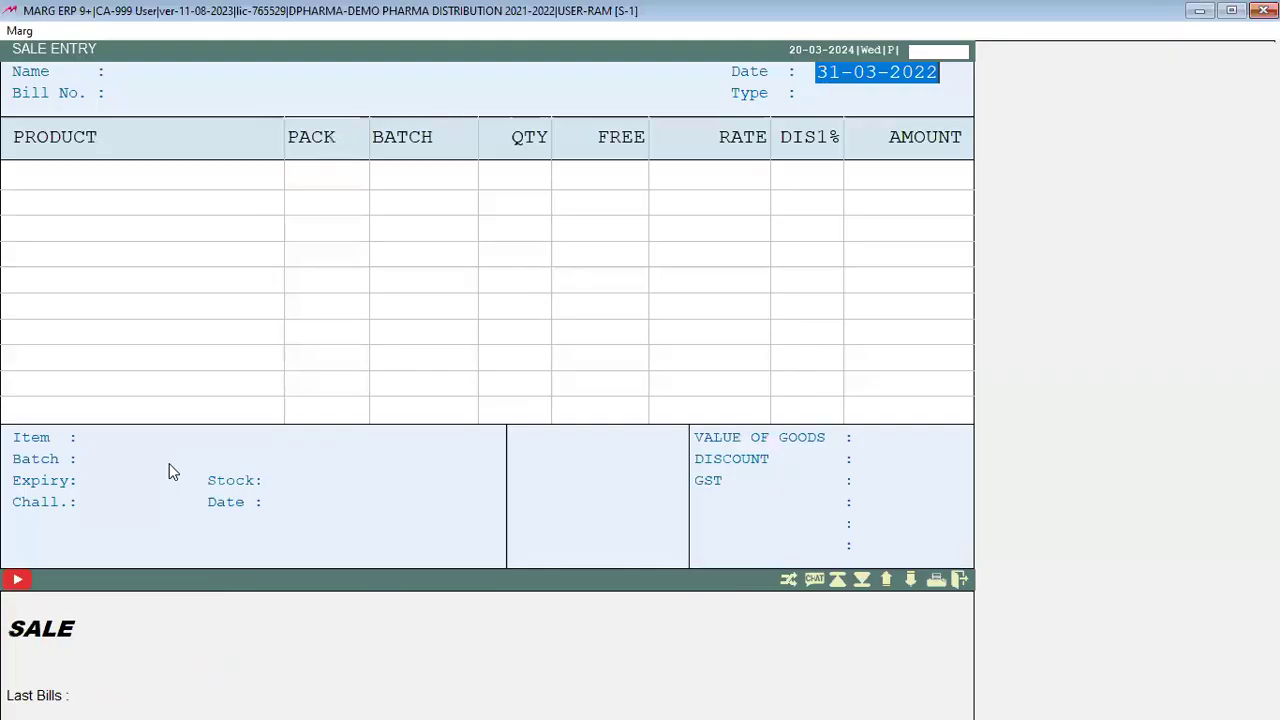
{"action": "key", "text": "Return"}
{"action": "key", "text": "Return"}
{"action": "key", "text": "Return"}
{"action": "key", "text": "Down"}
{"action": "key", "text": "Down"}
{"action": "key", "text": "Up"}
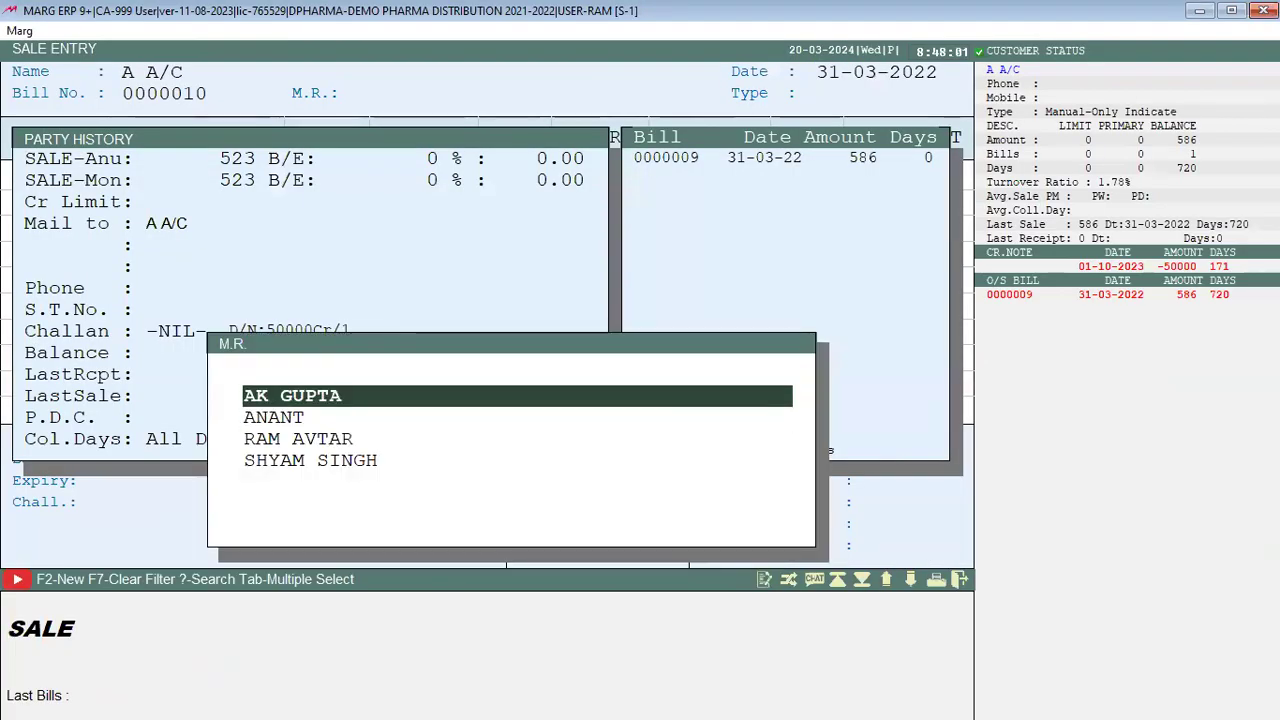
{"action": "key", "text": "Return"}
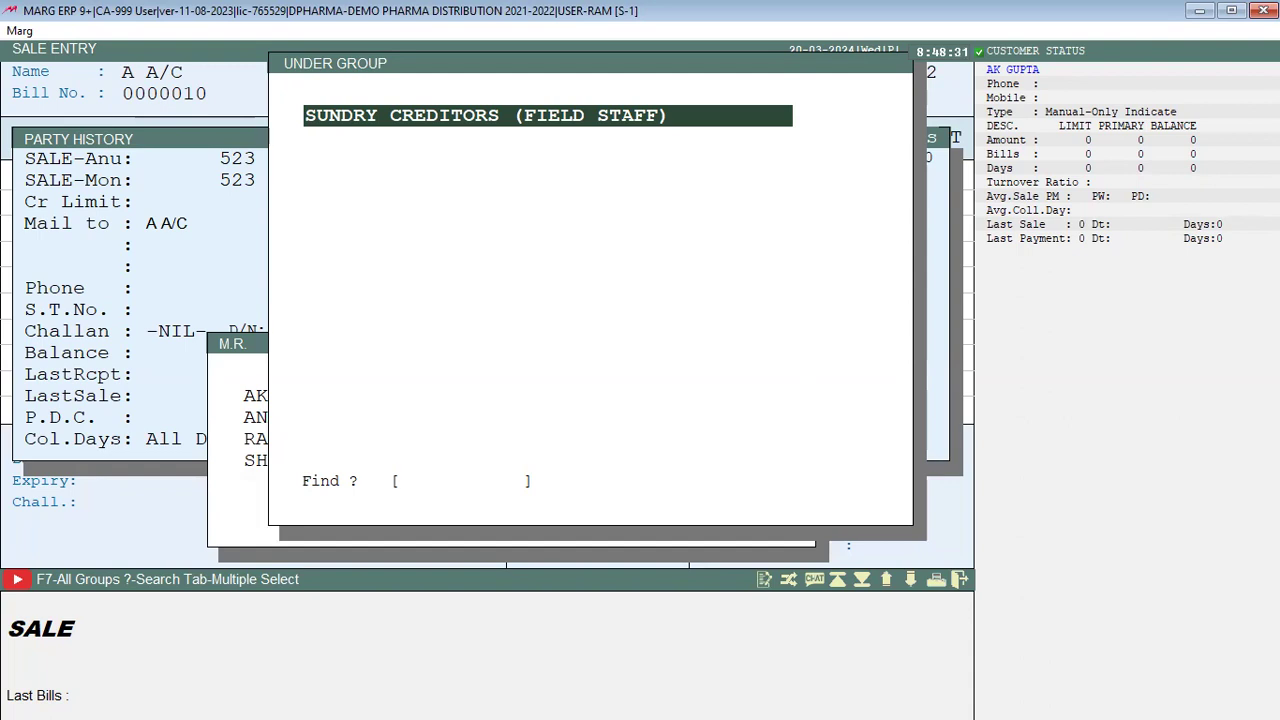
{"action": "key", "text": "Return"}
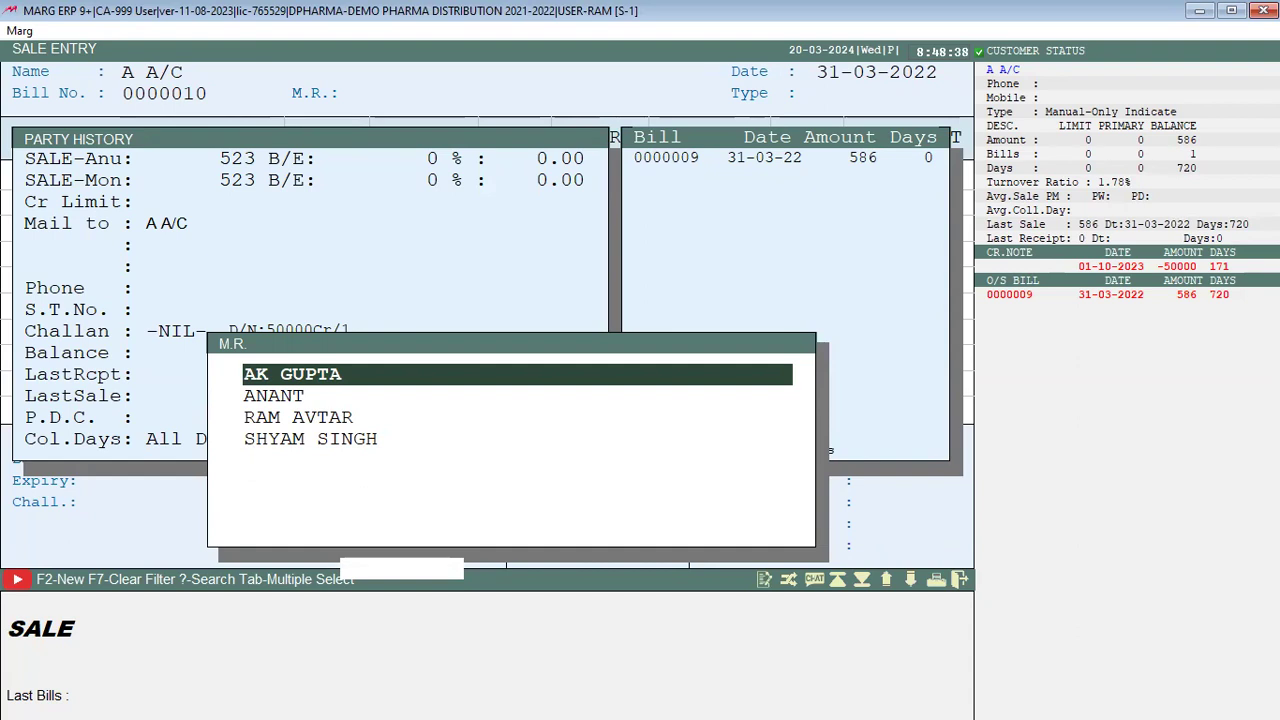
{"action": "key", "text": "Escape"}
{"action": "key", "text": "Escape"}
{"action": "key", "text": "Escape"}
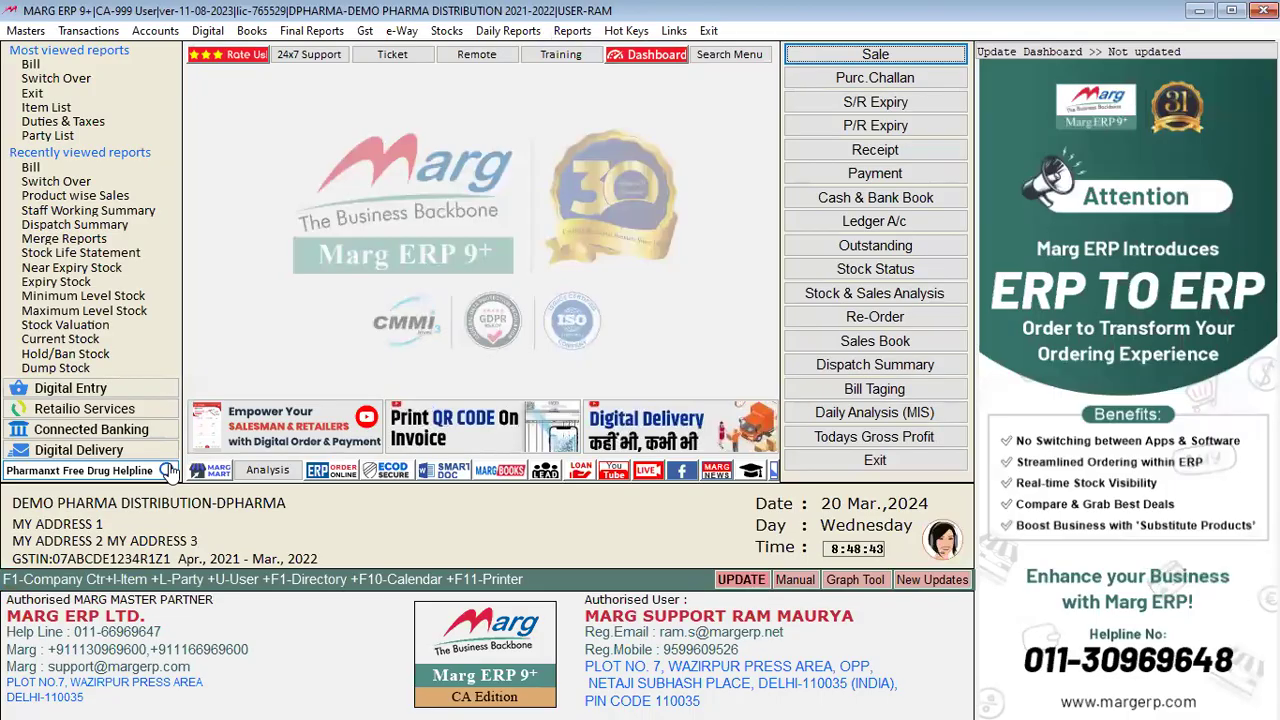
{"action": "key", "text": "Escape"}
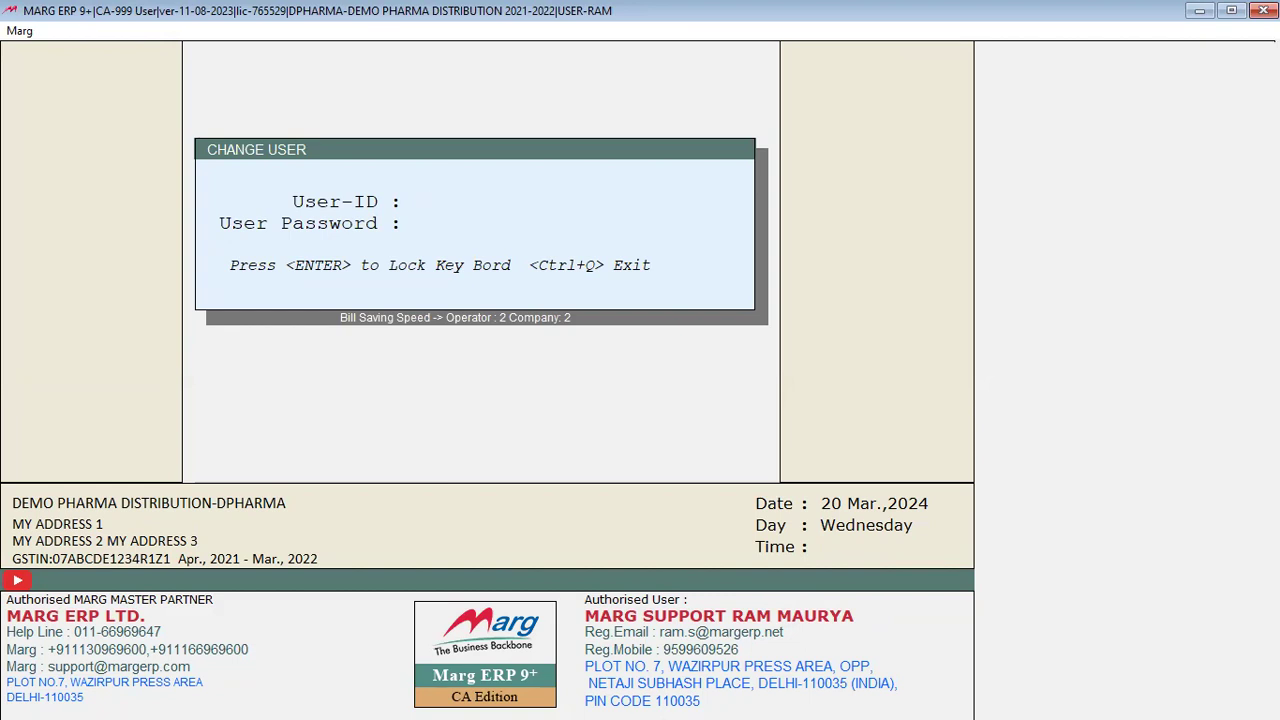
{"action": "type", "text": "*"}
{"action": "key", "text": "Return"}
{"action": "type", "text": "***"}
{"action": "key", "text": "Return"}
{"action": "key", "text": "Return"}
{"action": "key", "text": "Return"}
{"action": "key", "text": "Return"}
{"action": "key", "text": "Return"}
{"action": "key", "text": "Return"}
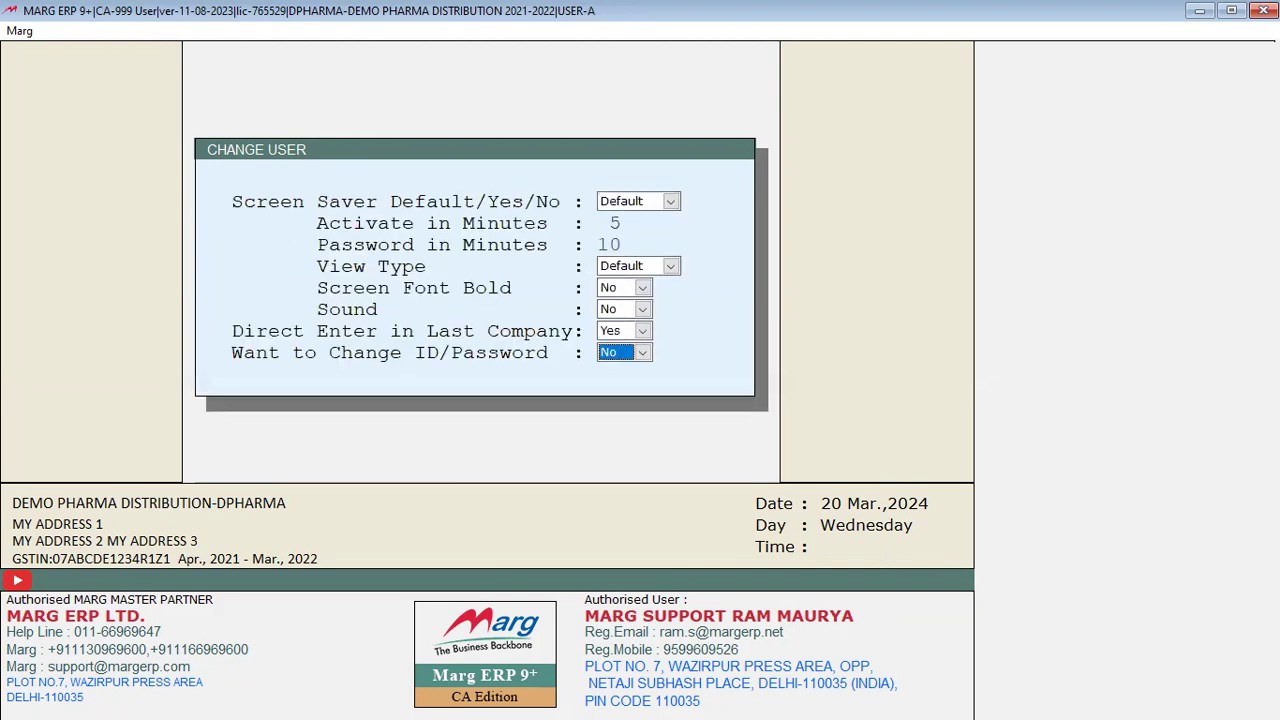
{"action": "key", "text": "Return"}
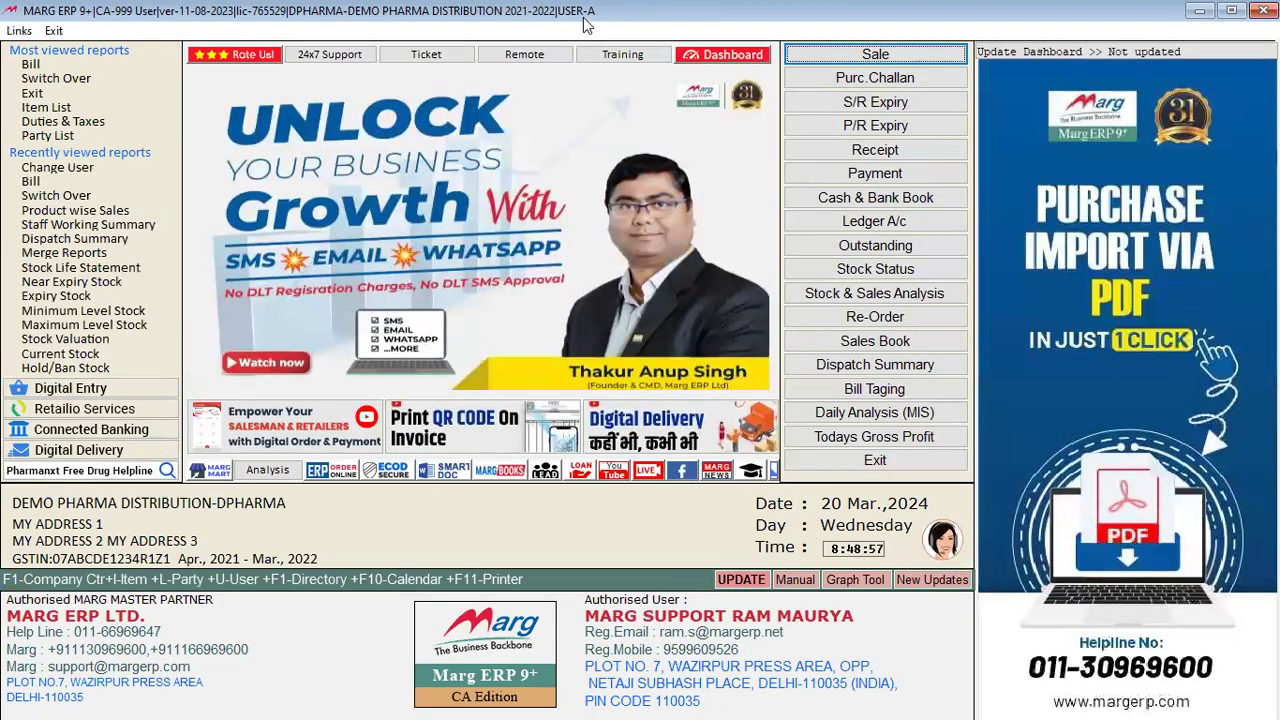
{"action": "left_click", "coordinate": [17, 31]}
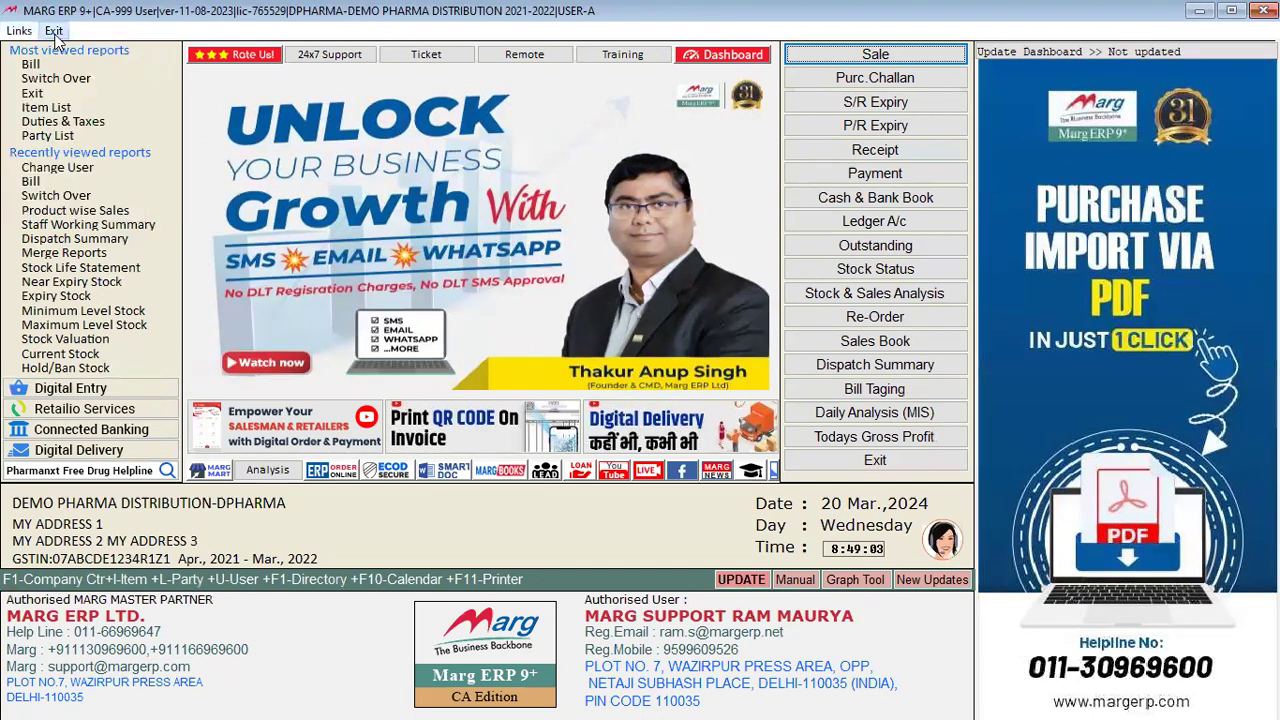
{"action": "mouse_move", "coordinate": [130, 186]}
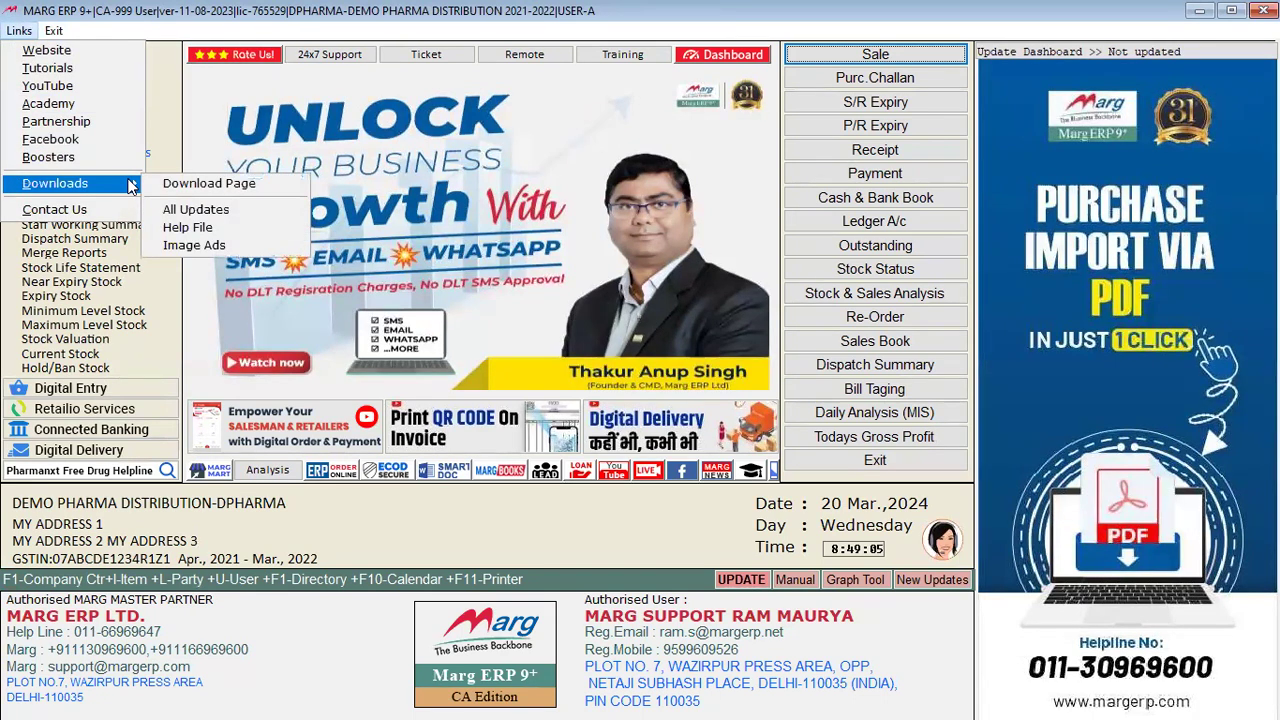
{"action": "left_click", "coordinate": [293, 537]}
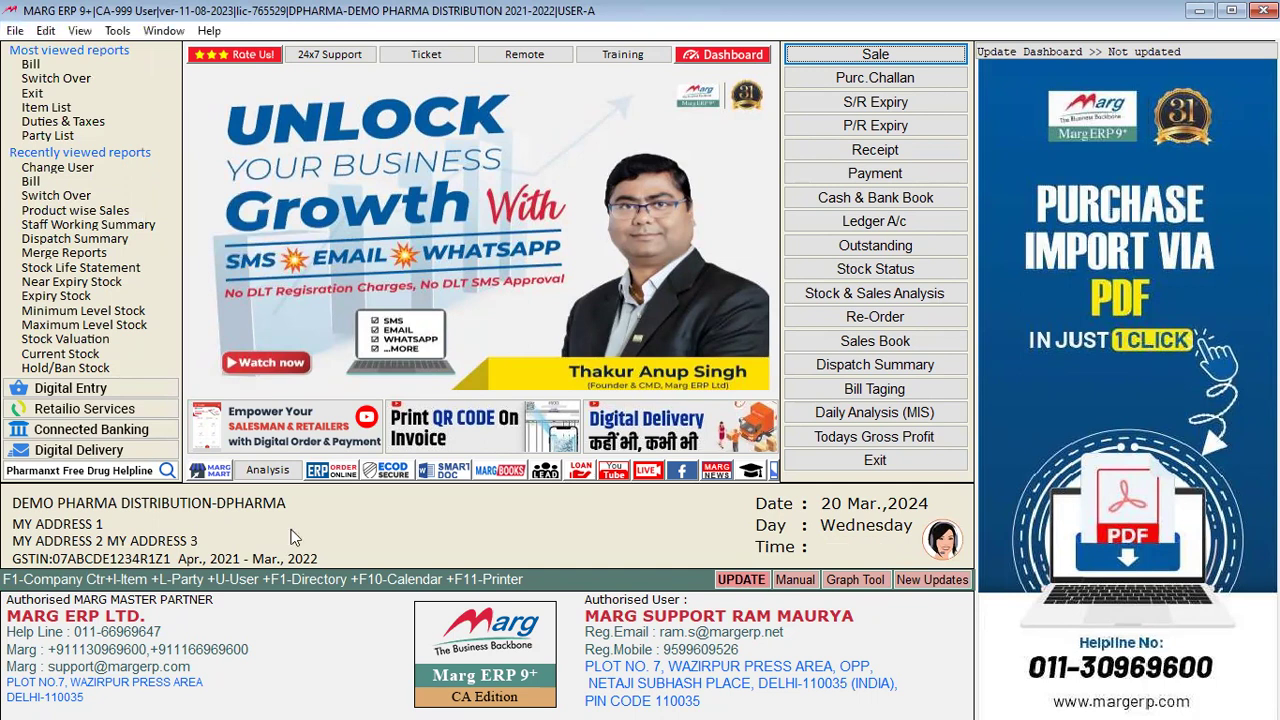
{"action": "key", "text": "ctrl+u"}
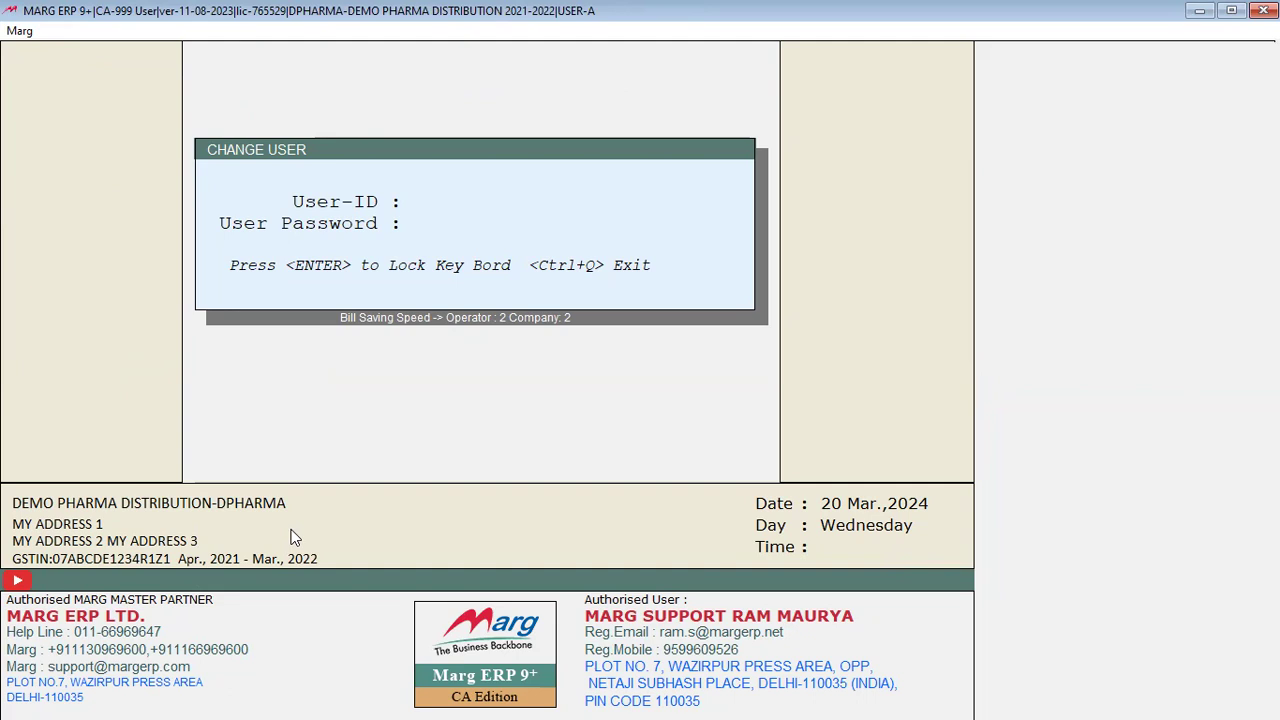
{"action": "type", "text": "a**"}
{"action": "key", "text": "Return"}
{"action": "type", "text": "***"}
{"action": "key", "text": "Return"}
{"action": "key", "text": "Return"}
{"action": "key", "text": "Return"}
{"action": "key", "text": "Return"}
{"action": "key", "text": "Return"}
{"action": "key", "text": "Return"}
{"action": "key", "text": "Return"}
{"action": "key", "text": "Return"}
{"action": "key", "text": "Escape"}
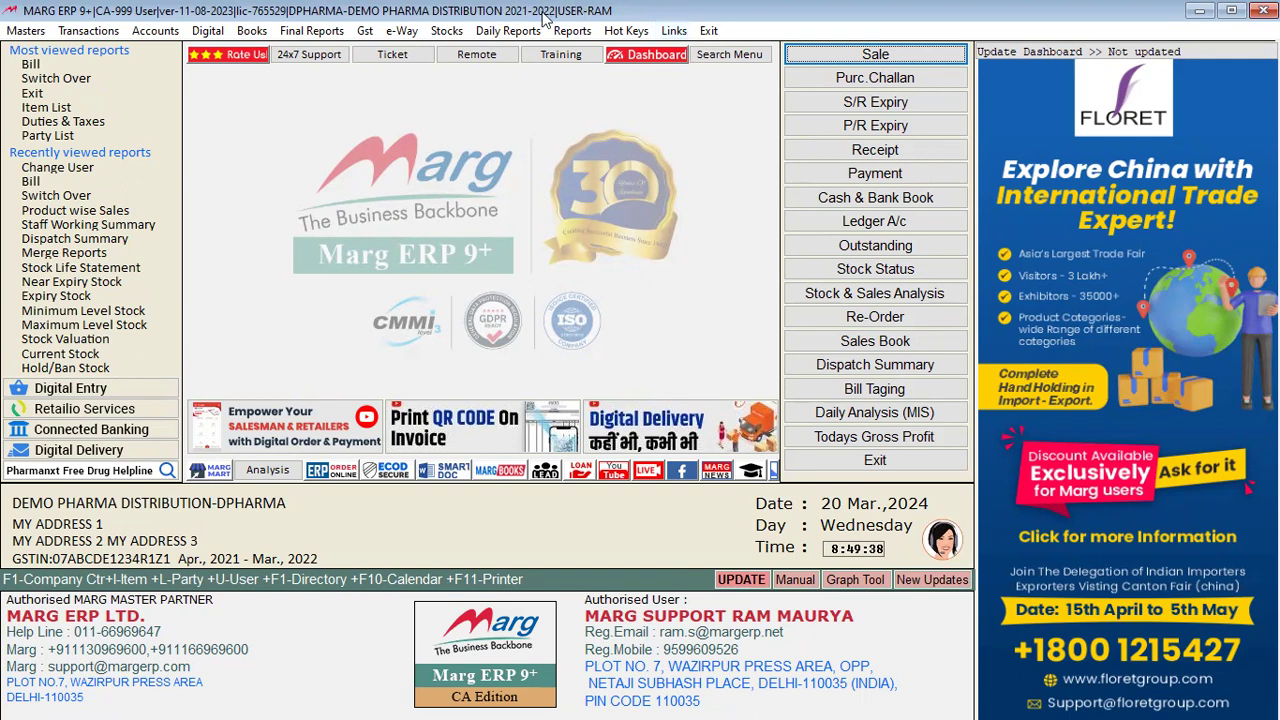
Step: Open the Party/Company Wise Summary report and set the operator to the first listed user
{"action": "left_click", "coordinate": [510, 32]}
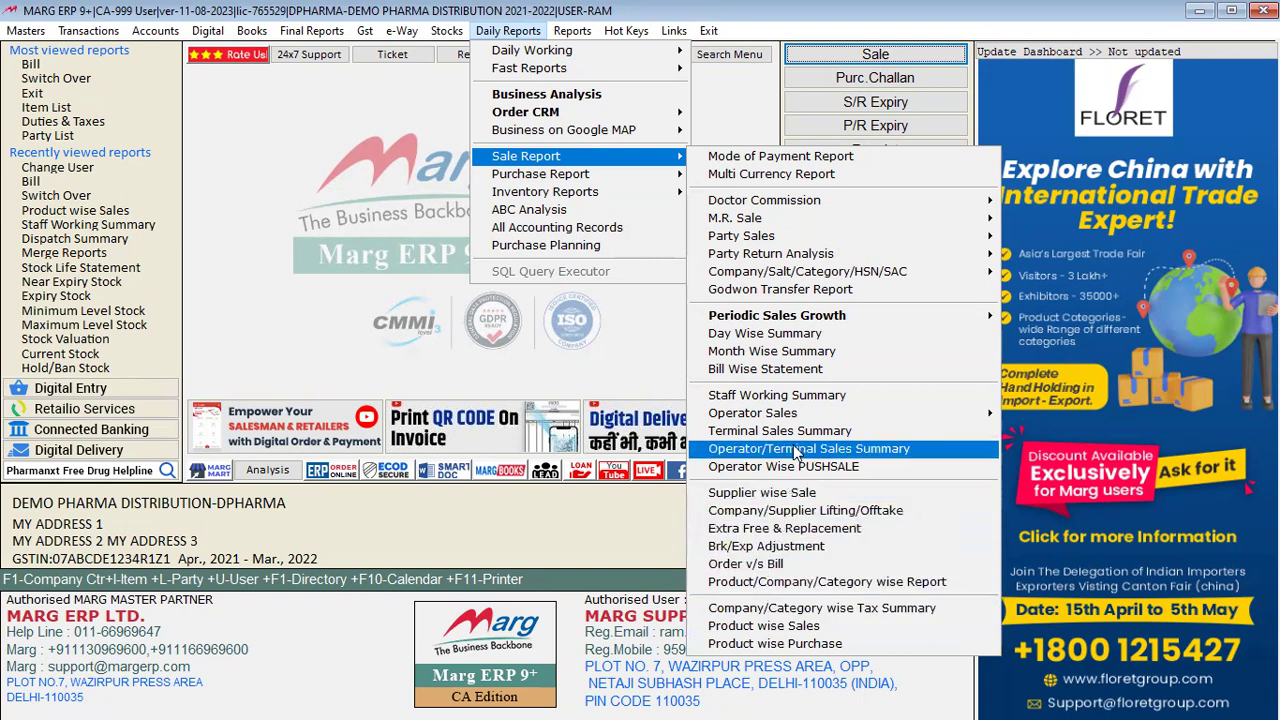
{"action": "mouse_move", "coordinate": [803, 321]}
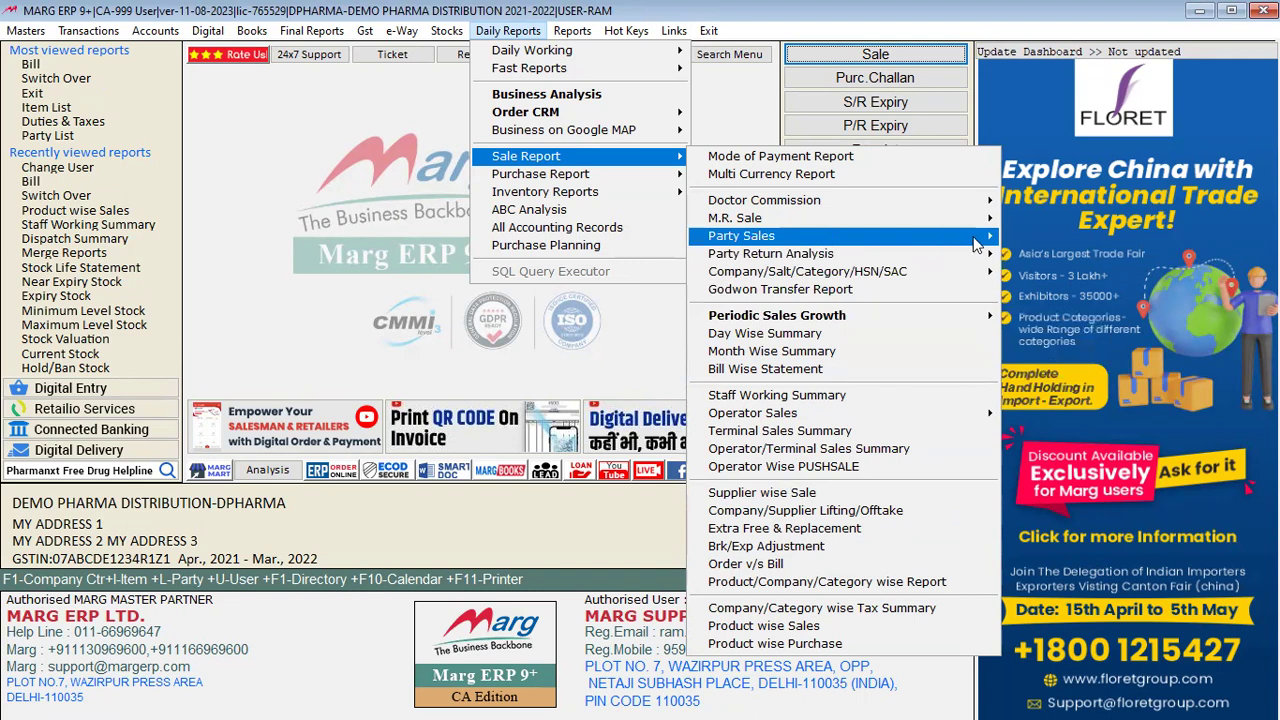
{"action": "mouse_move", "coordinate": [970, 240]}
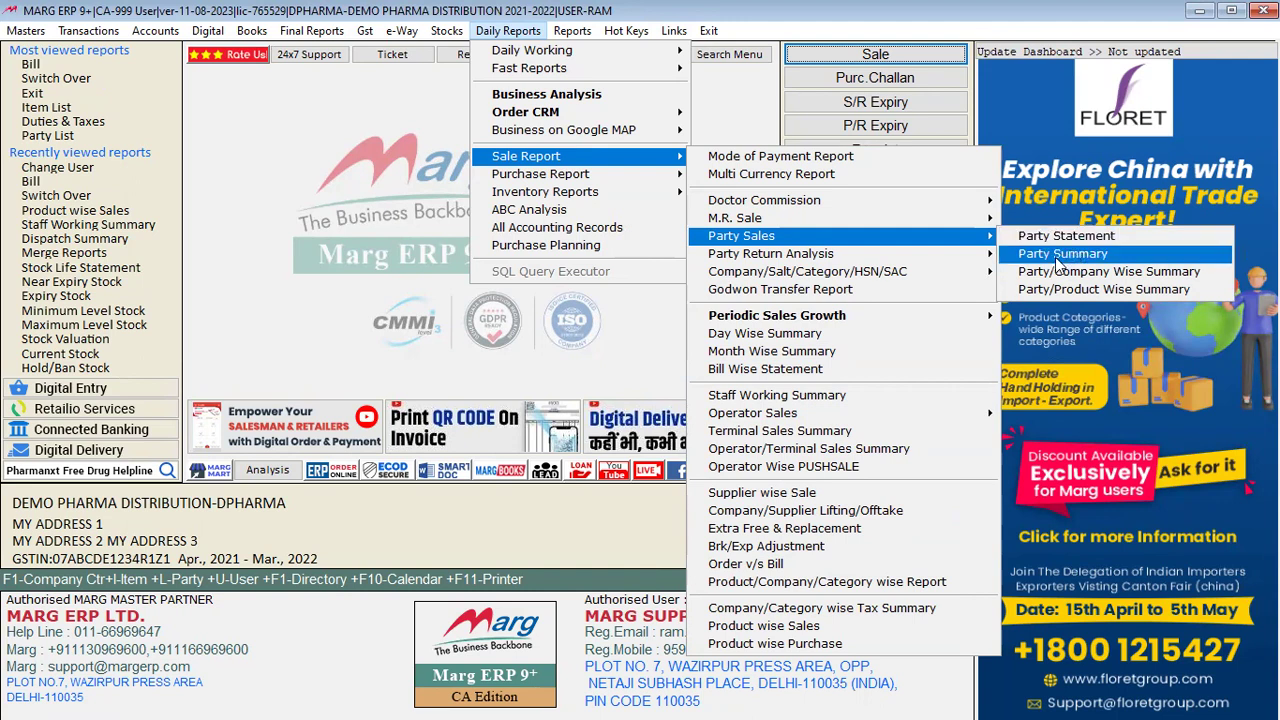
{"action": "left_click", "coordinate": [1124, 275]}
{"action": "key", "text": "Return"}
{"action": "key", "text": "Return"}
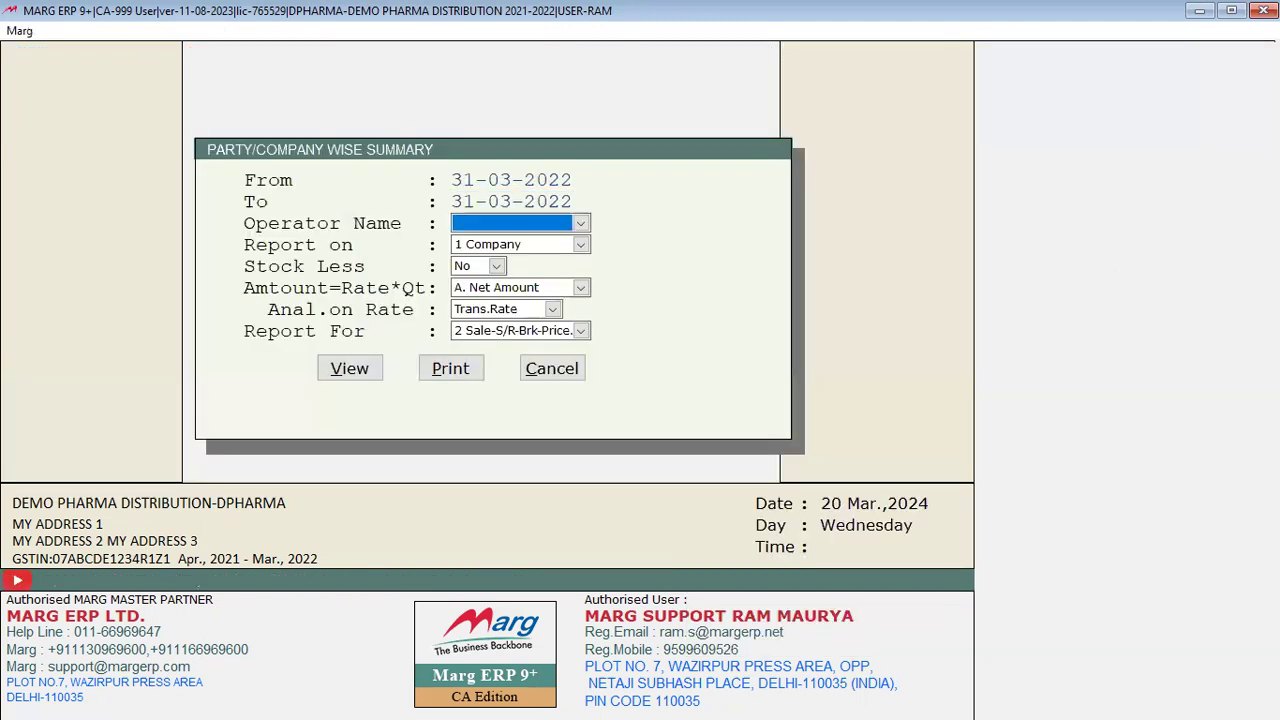
{"action": "key", "text": "space"}
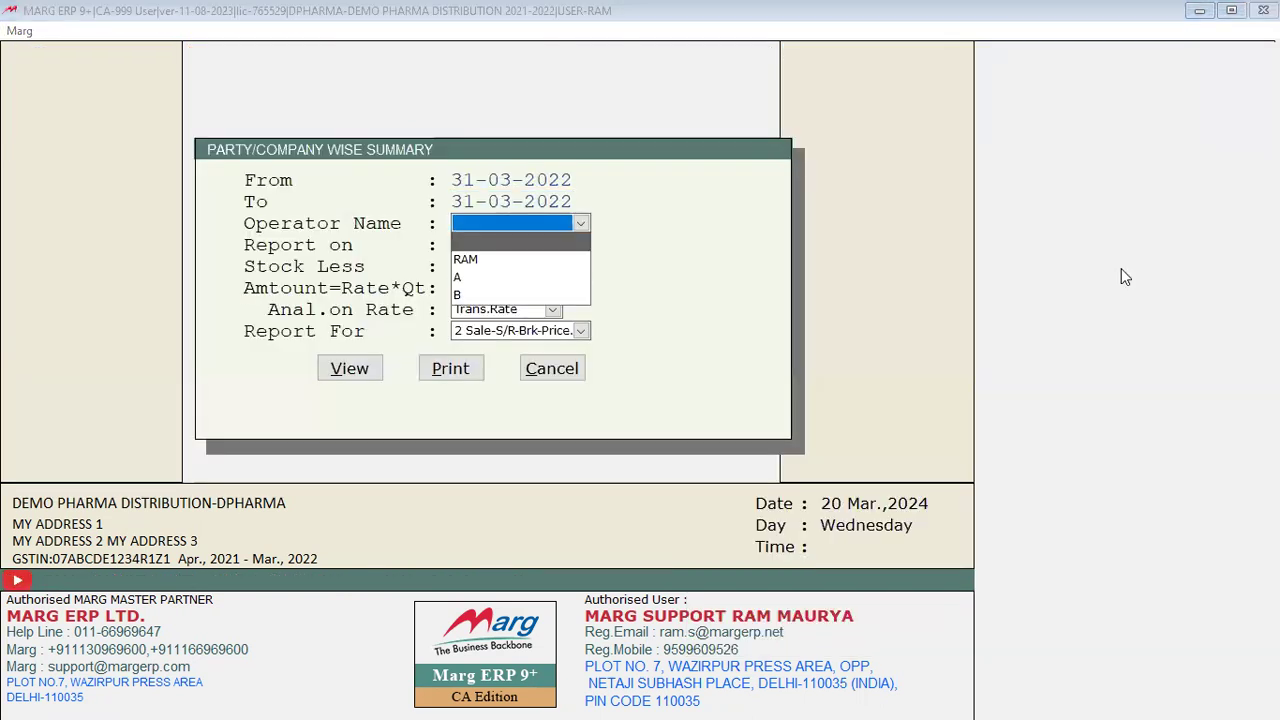
{"action": "key", "text": "Down"}
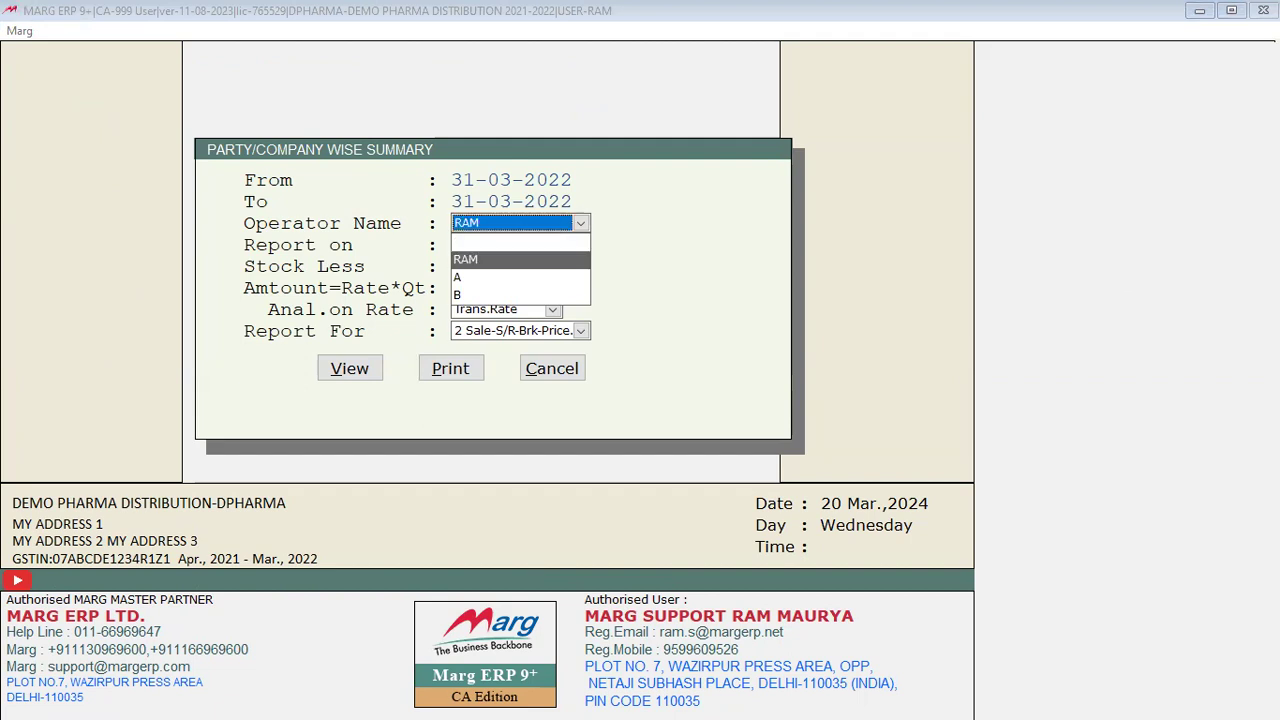
{"action": "key", "text": "Return"}
{"action": "key", "text": "Return"}
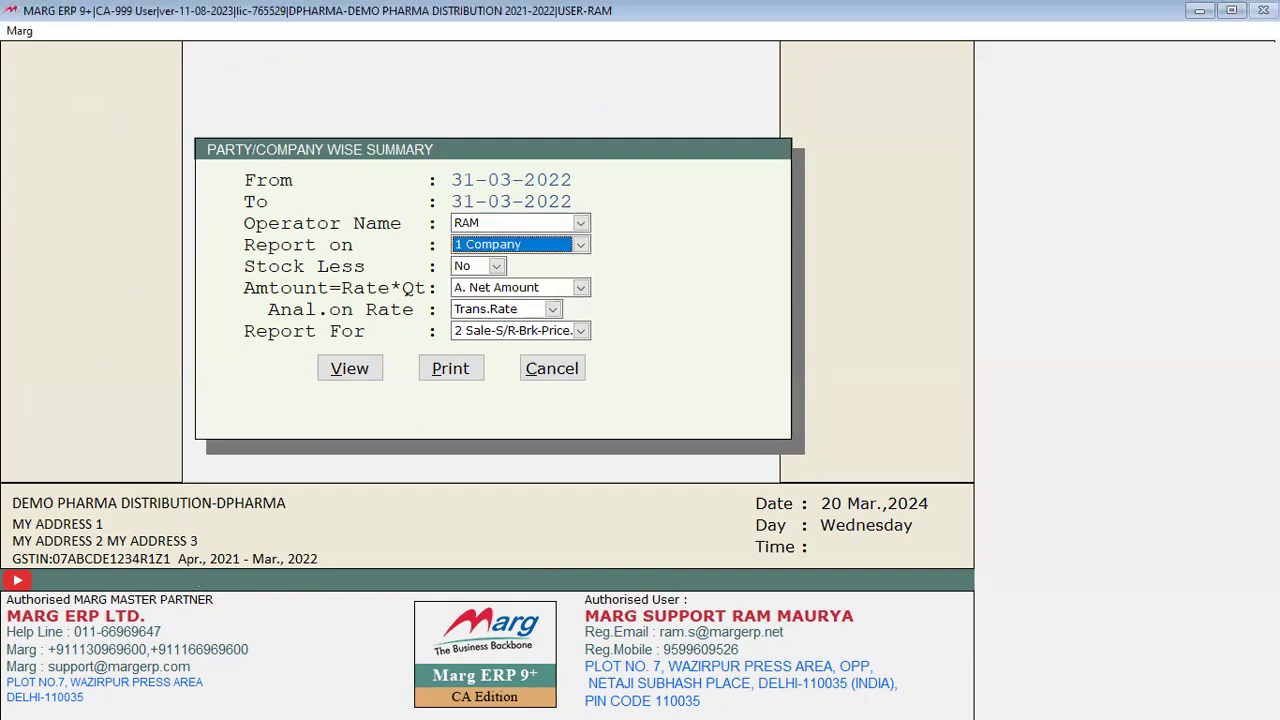
Step: Group the summary by Company, include all parties, and view the 31-03-2022 sales summary
{"action": "key", "text": "space"}
{"action": "key", "text": "Down"}
{"action": "key", "text": "Down"}
{"action": "key", "text": "Down"}
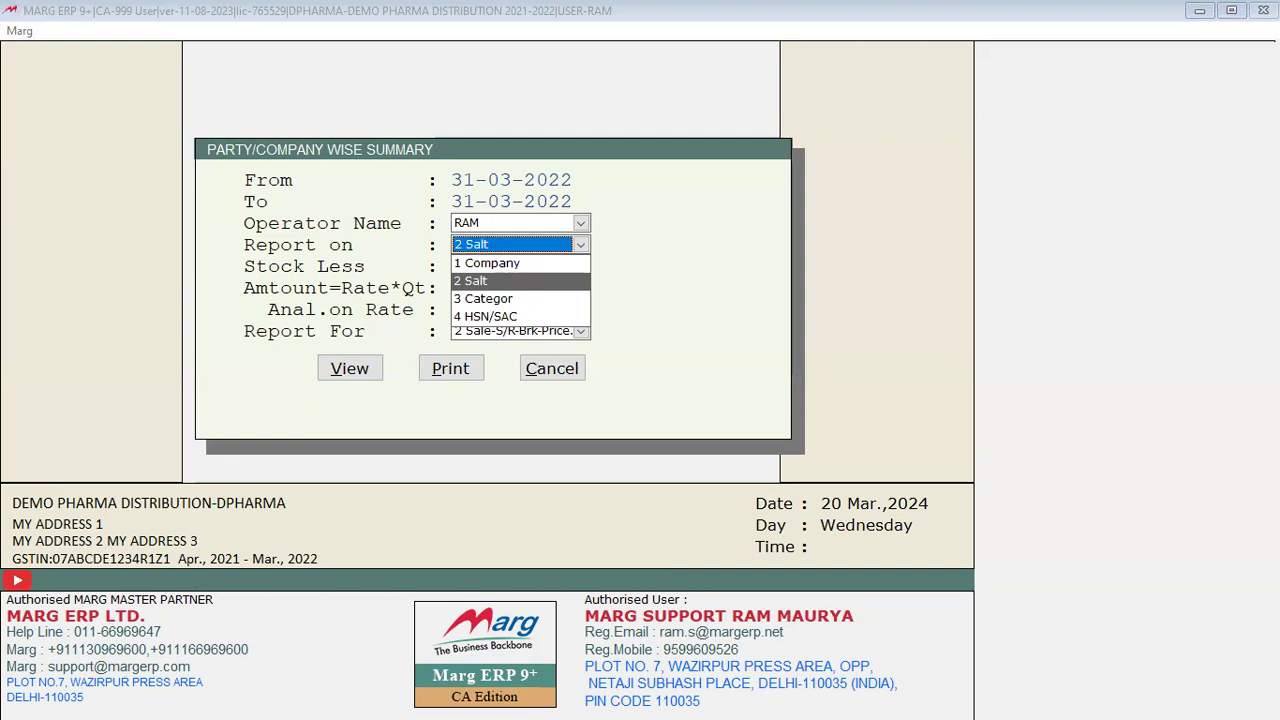
{"action": "key", "text": "Up"}
{"action": "key", "text": "Up"}
{"action": "key", "text": "Up"}
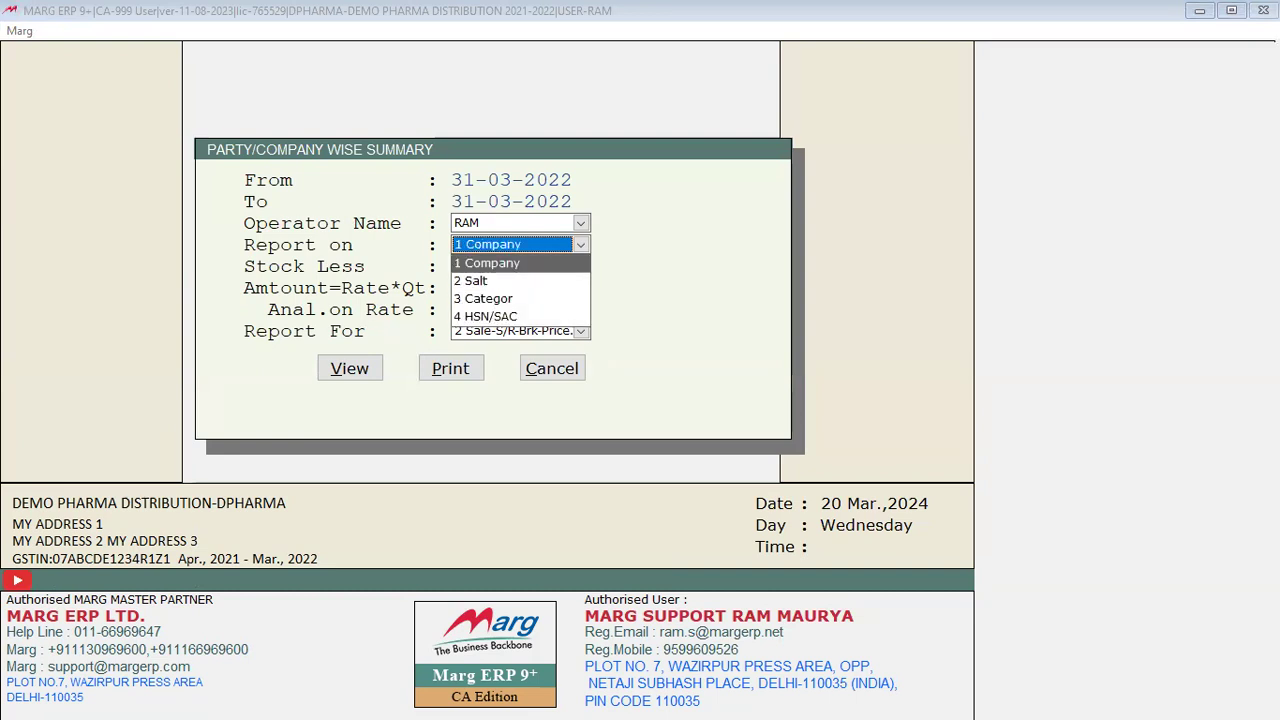
{"action": "key", "text": "Return"}
{"action": "key", "text": "Return"}
{"action": "key", "text": "Return"}
{"action": "key", "text": "space"}
{"action": "key", "text": "Return"}
{"action": "key", "text": "Return"}
{"action": "key", "text": "Return"}
{"action": "key", "text": "Return"}
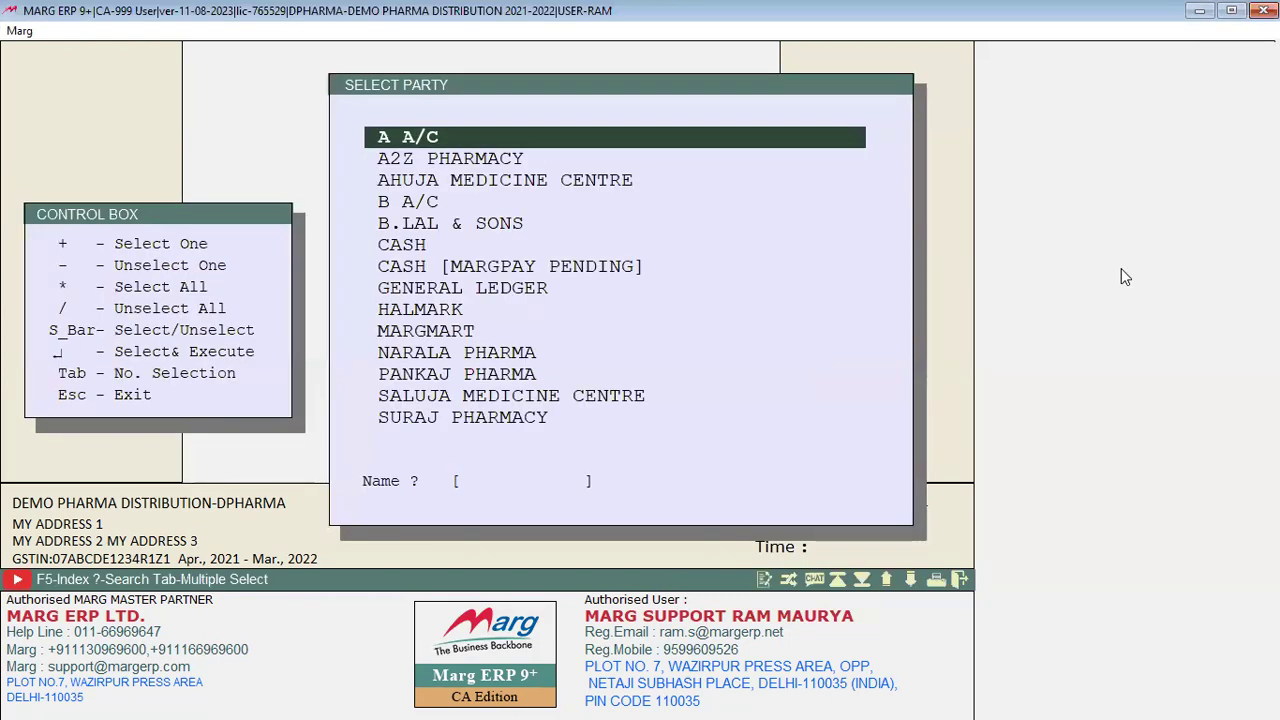
{"action": "key", "text": "asterisk"}
{"action": "key", "text": "Return"}
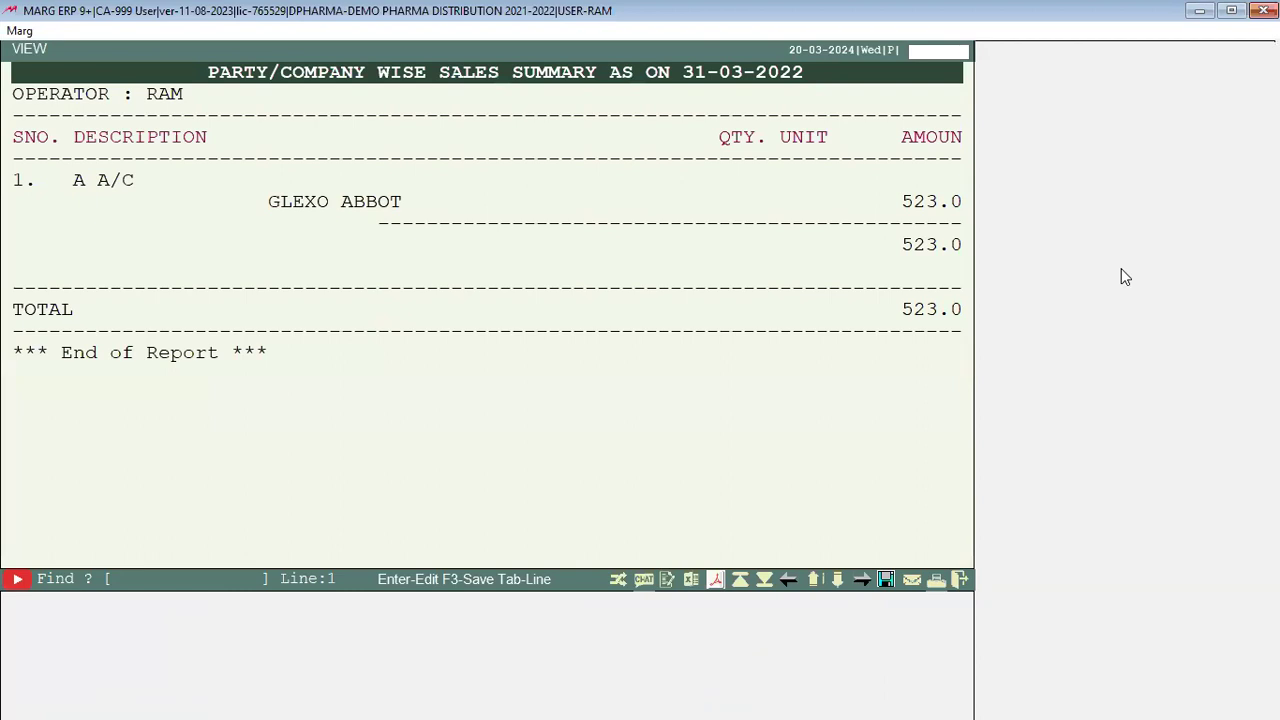
{"action": "key", "text": "Right"}
{"action": "key", "text": "Right"}
{"action": "key", "text": "Right"}
{"action": "key", "text": "Left"}
{"action": "key", "text": "Left"}
{"action": "key", "text": "Left"}
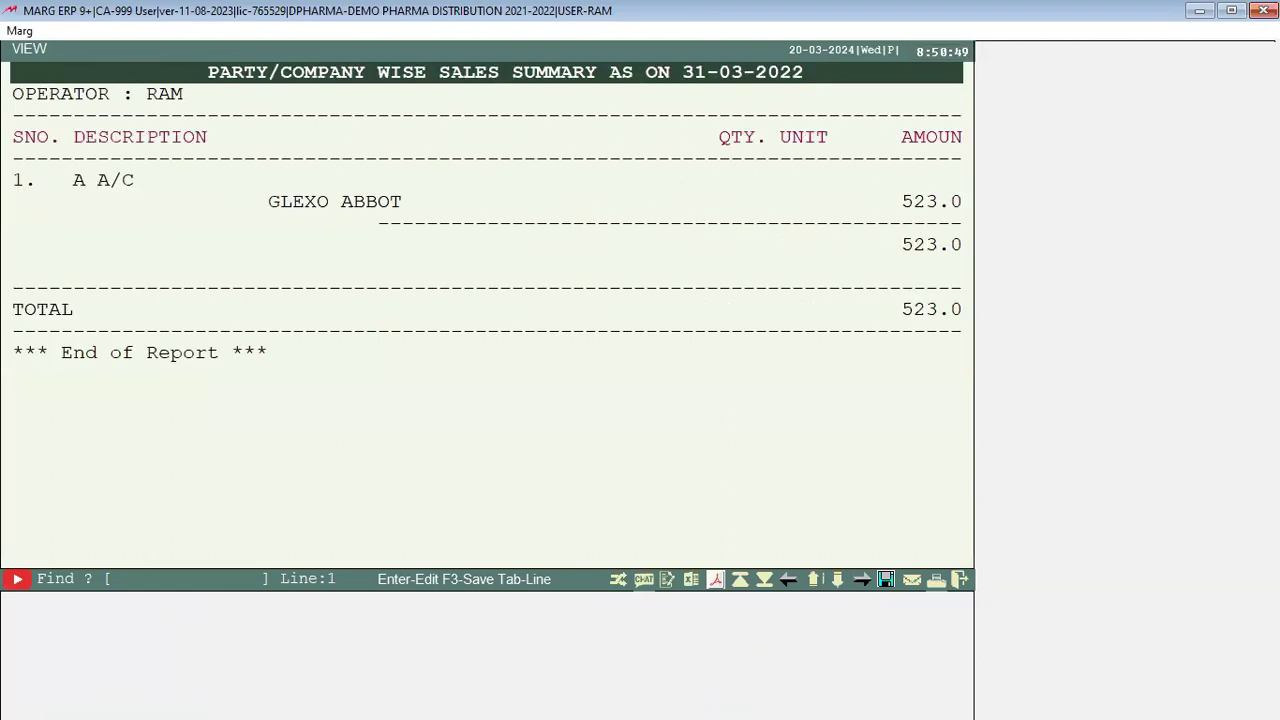
{"action": "key", "text": "Escape"}
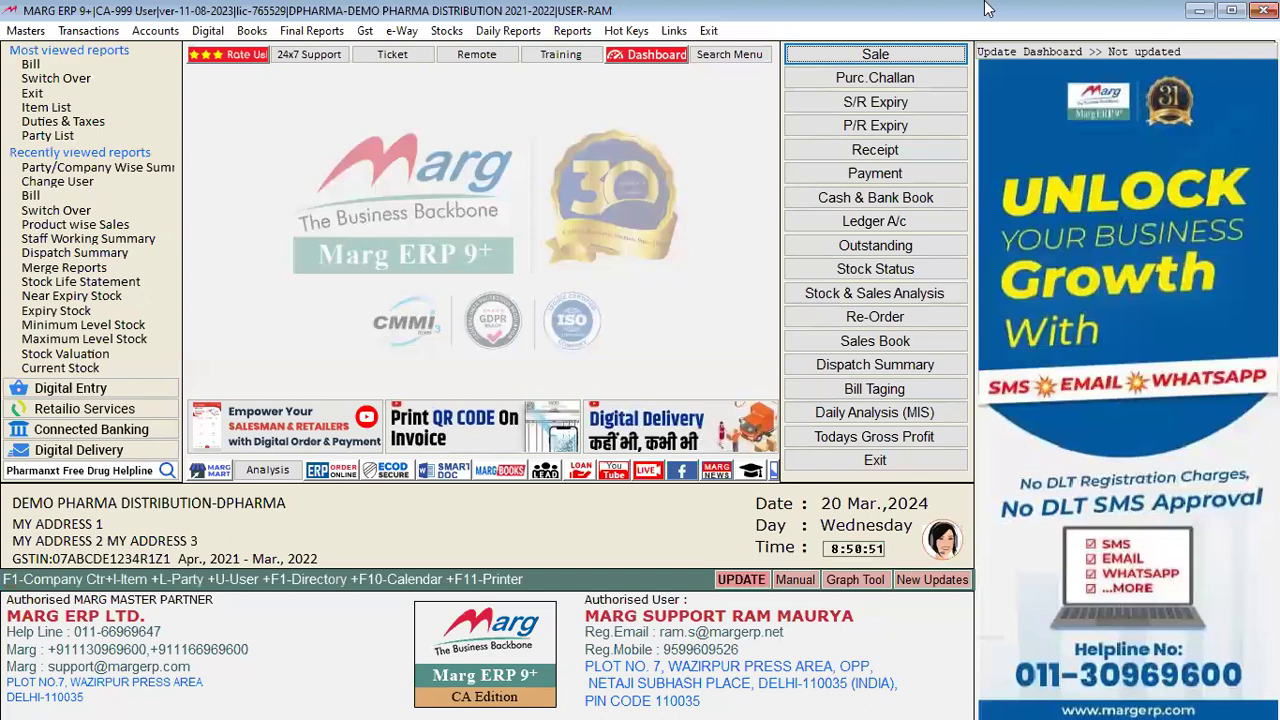
{"action": "left_click", "coordinate": [493, 34]}
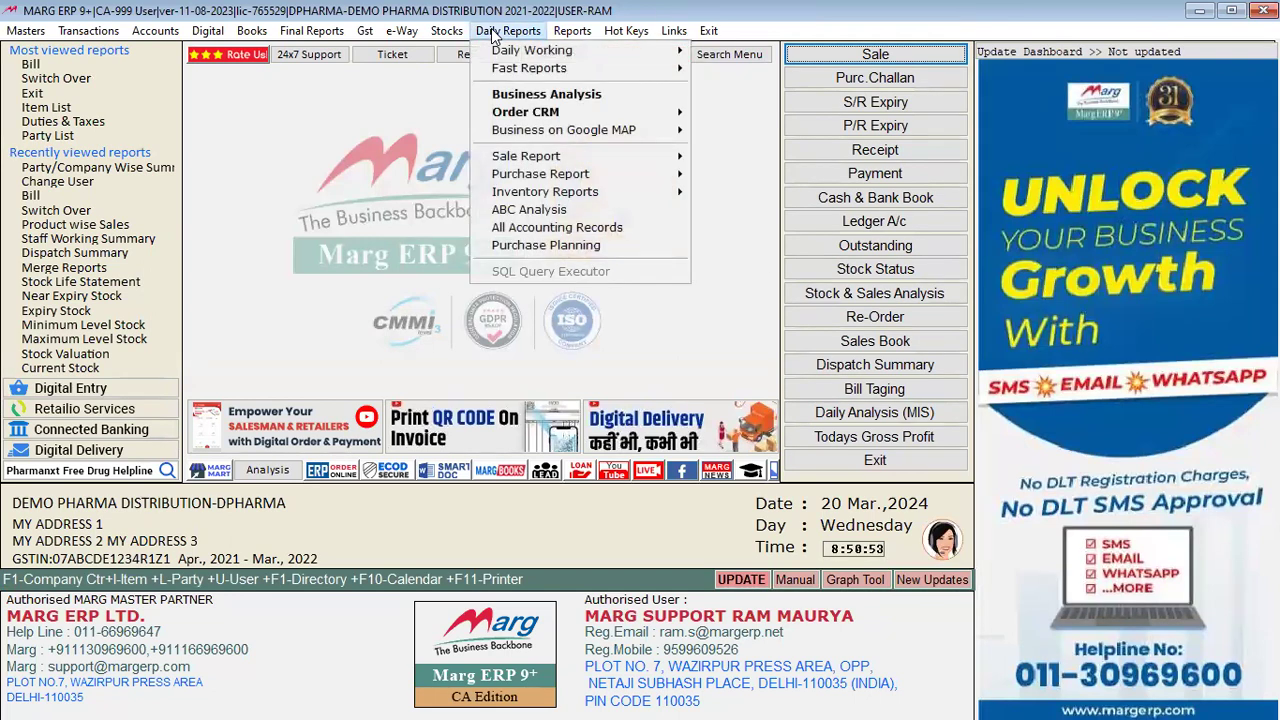
{"action": "left_click", "coordinate": [678, 176]}
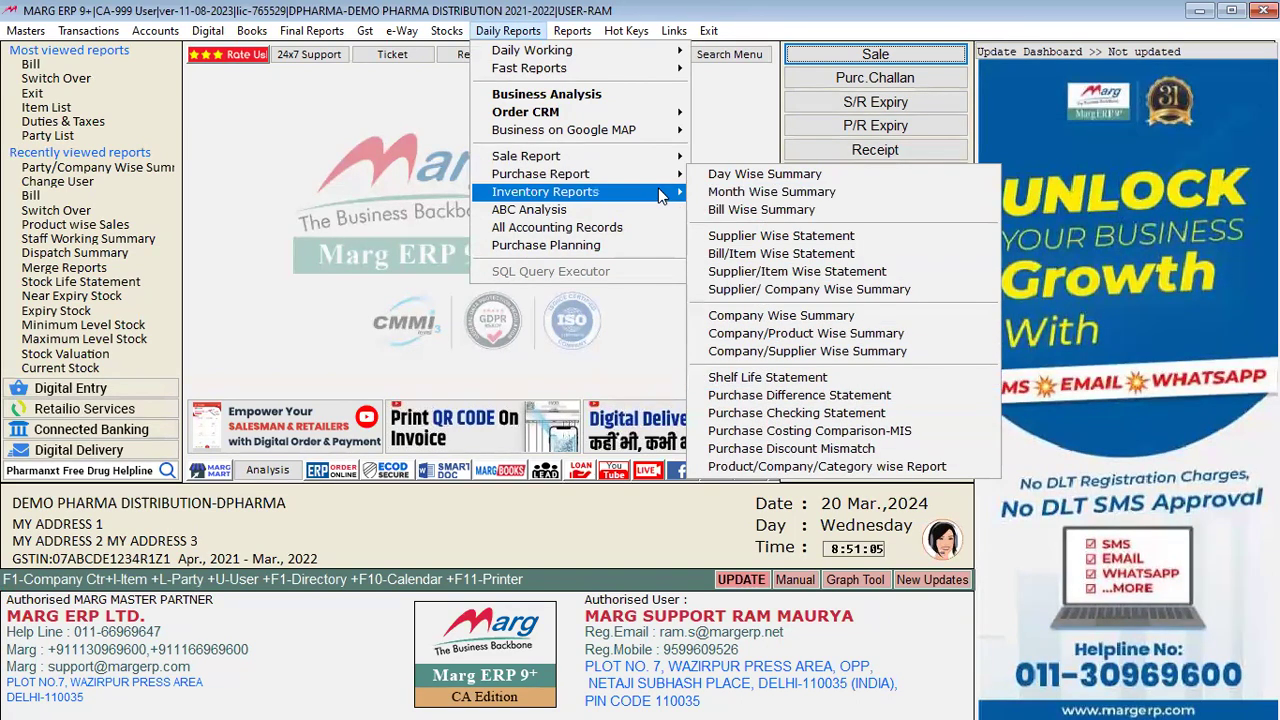
{"action": "mouse_move", "coordinate": [660, 196]}
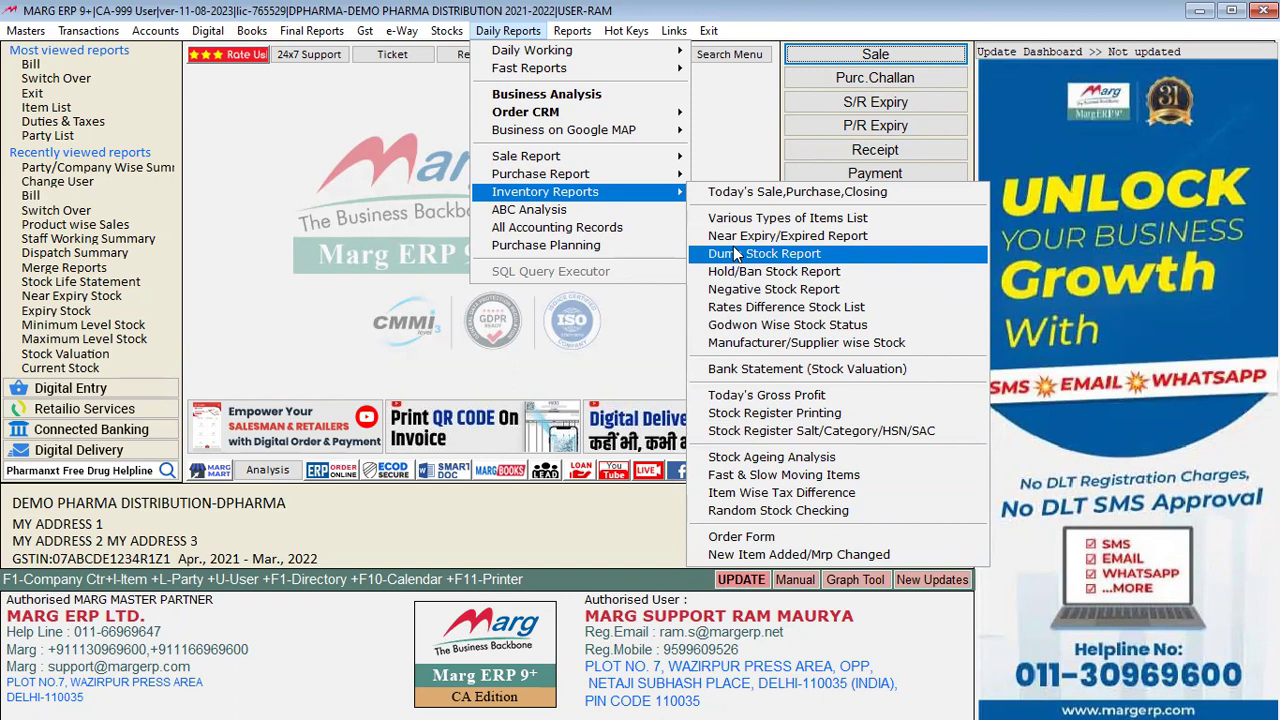
{"action": "left_click", "coordinate": [761, 88]}
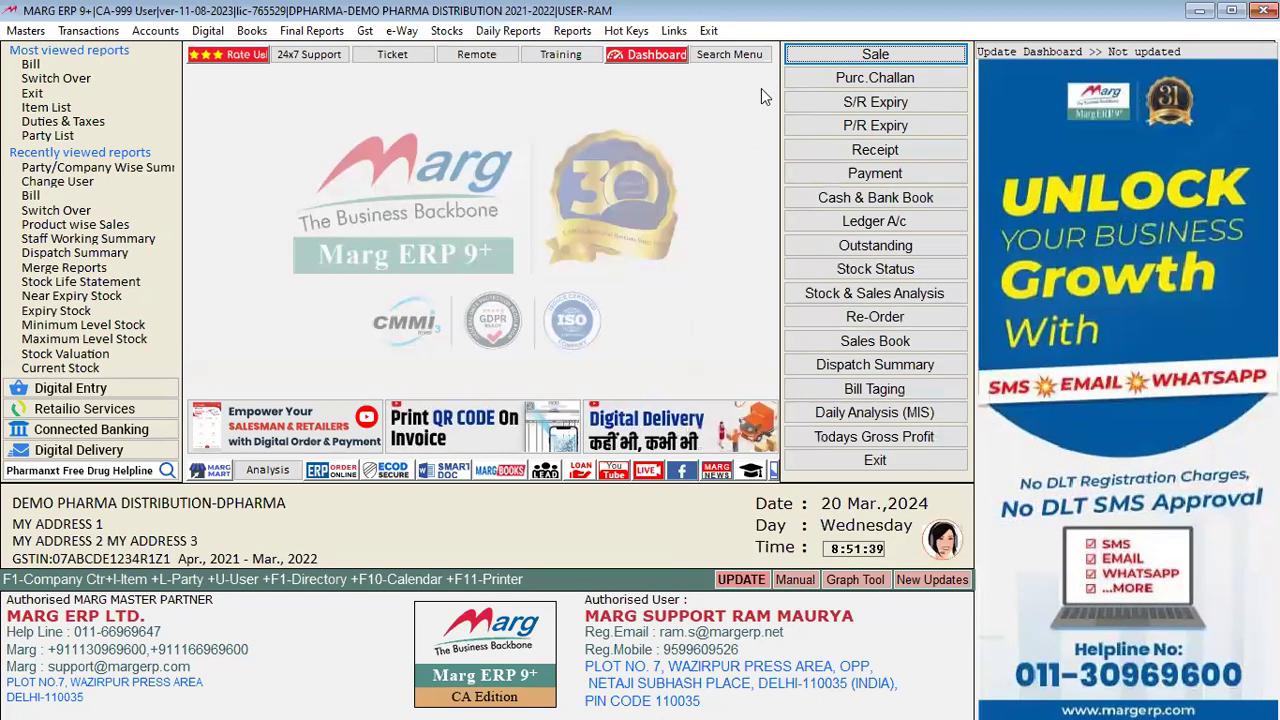
Step: Open the Consolidated Sale Book with dates 01-04-2021 to 31-03-2022
{"action": "left_click", "coordinate": [573, 31]}
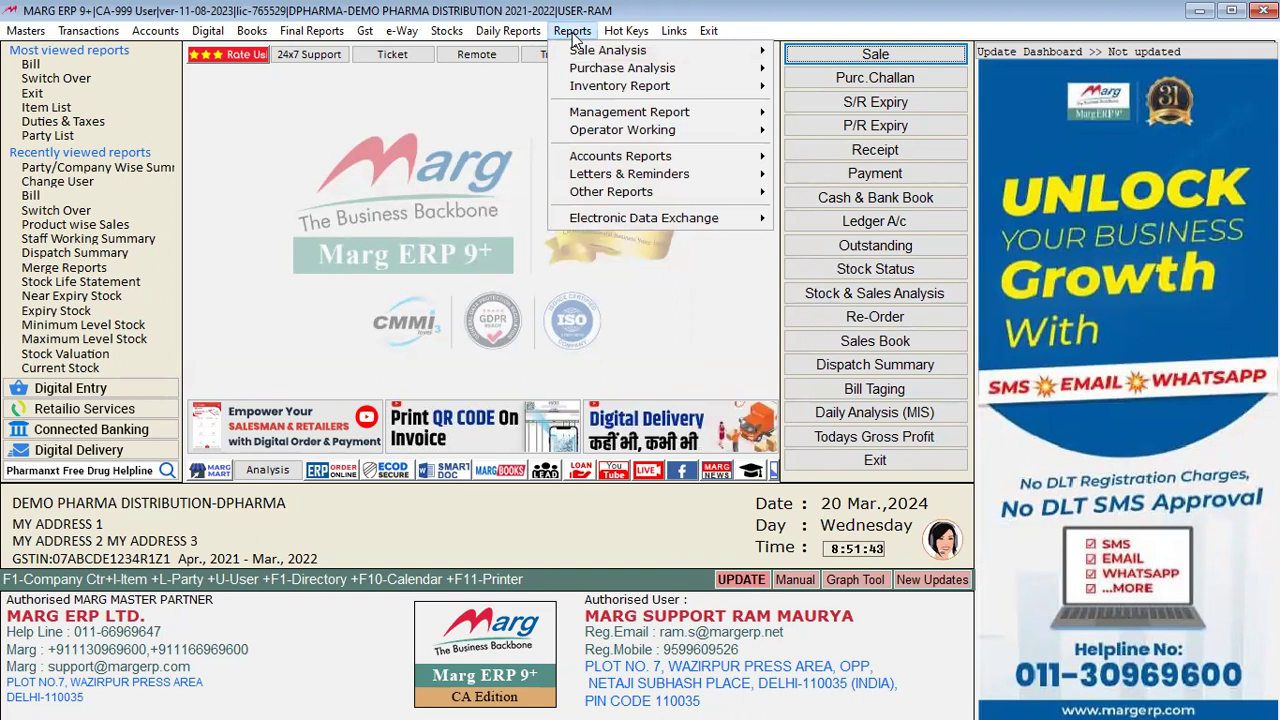
{"action": "mouse_move", "coordinate": [600, 56]}
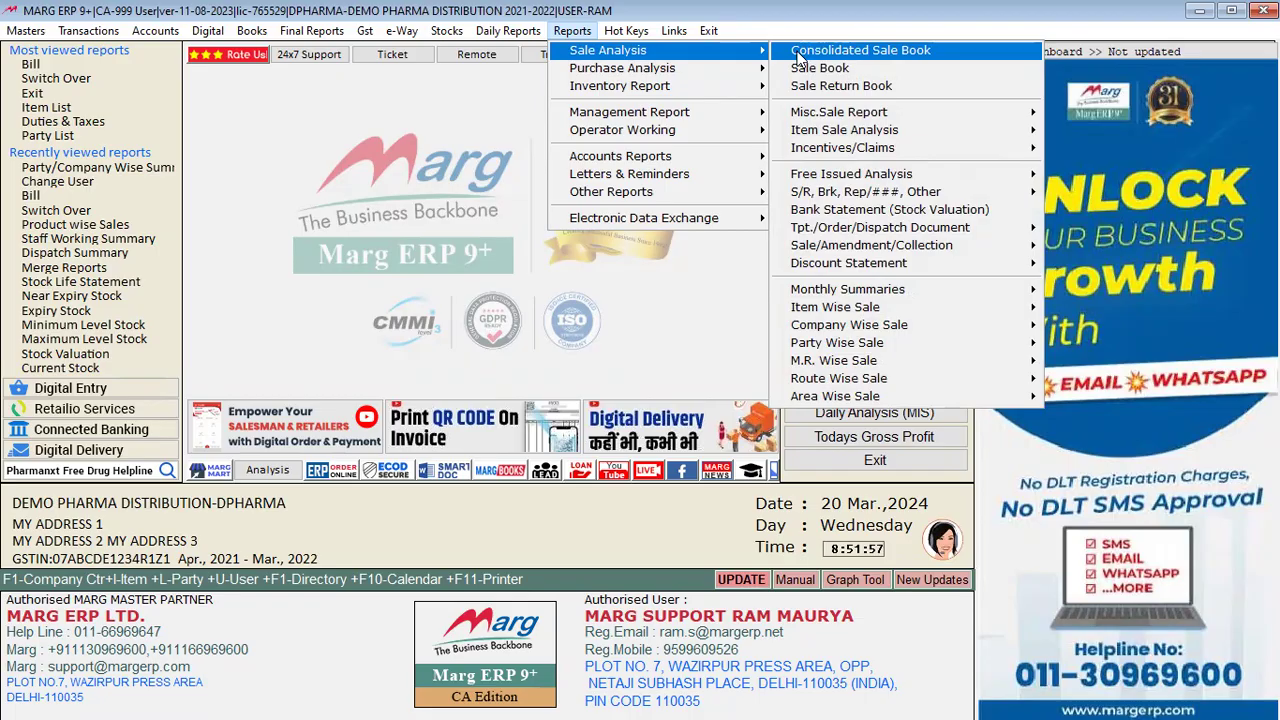
{"action": "left_click", "coordinate": [799, 57]}
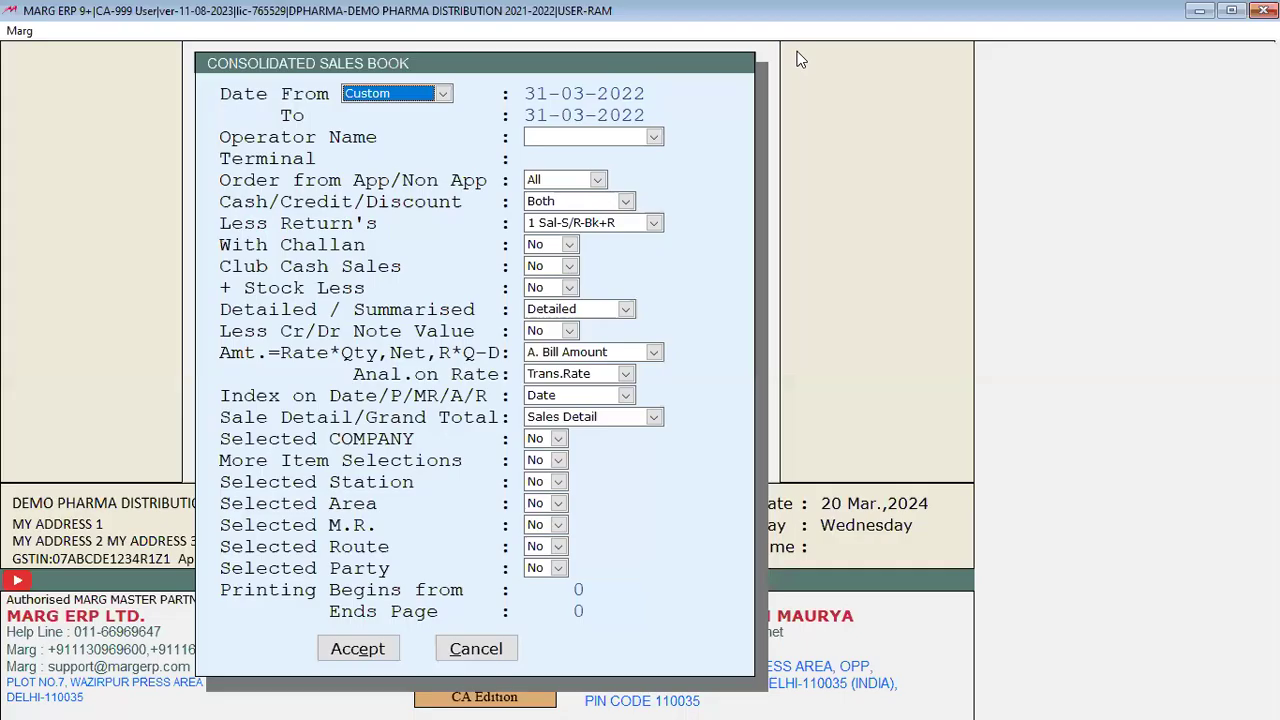
{"action": "key", "text": "Return"}
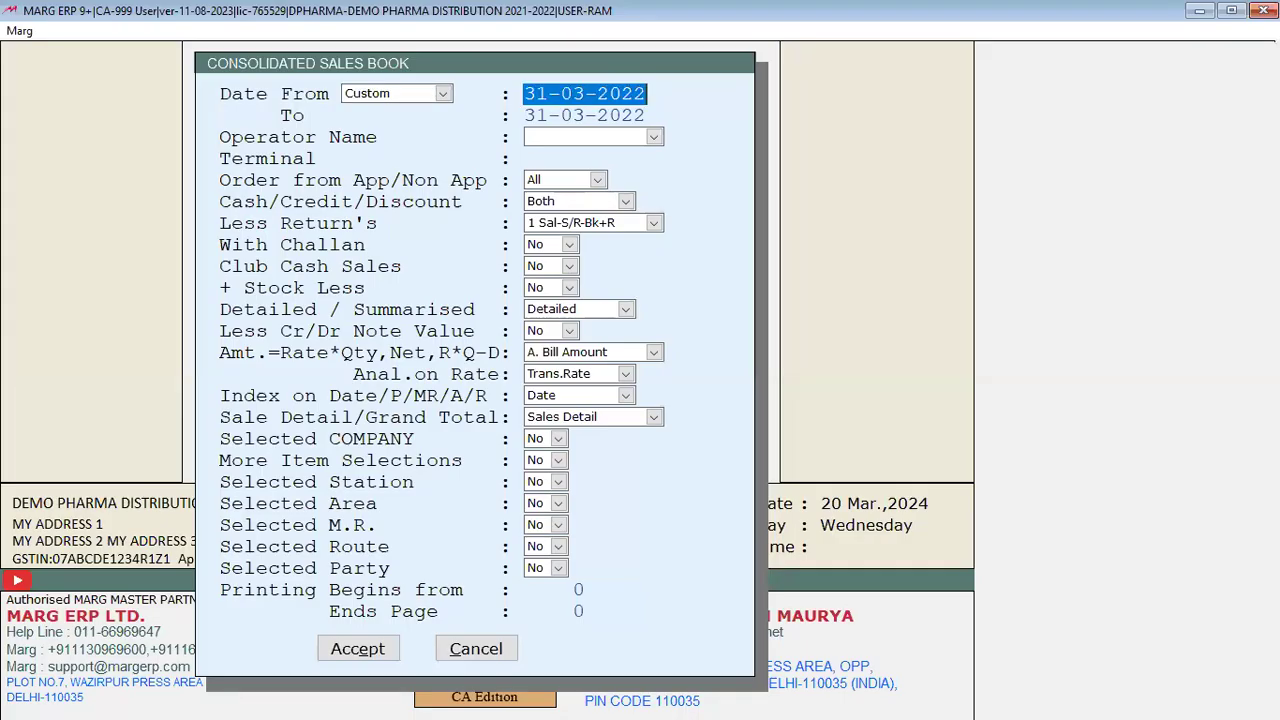
{"action": "type", "text": "1-4-21"}
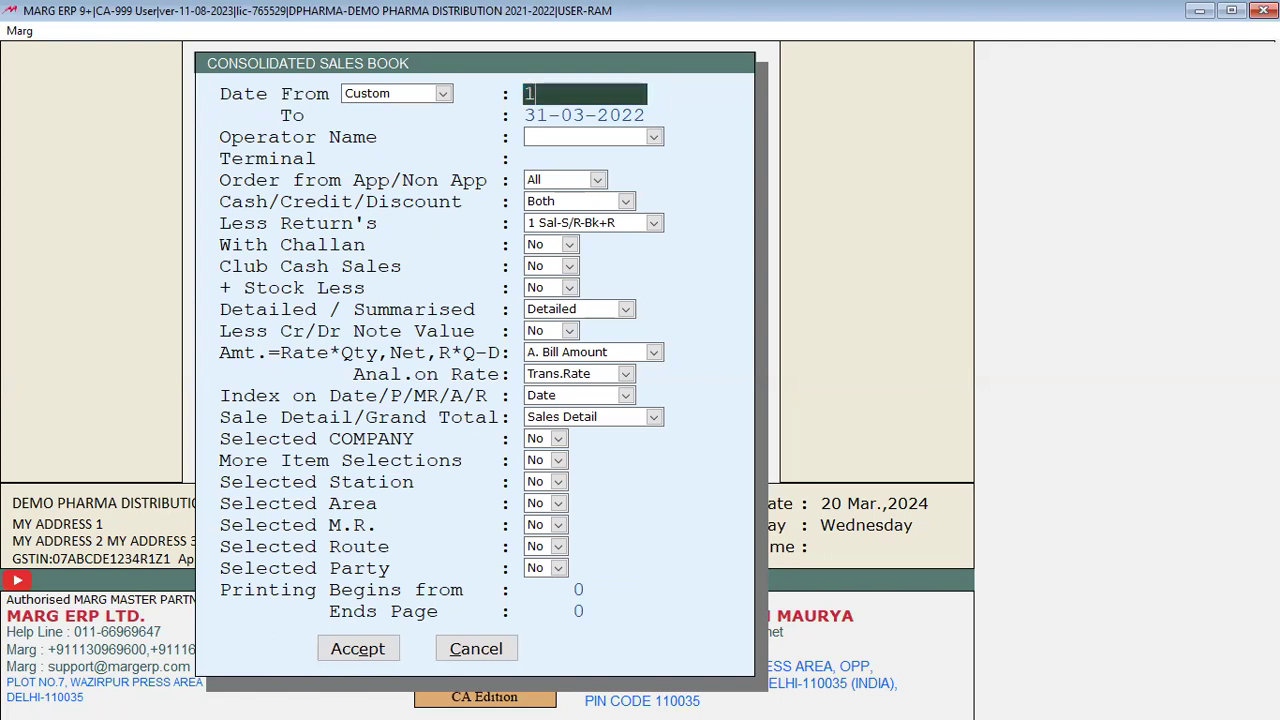
{"action": "key", "text": "Return"}
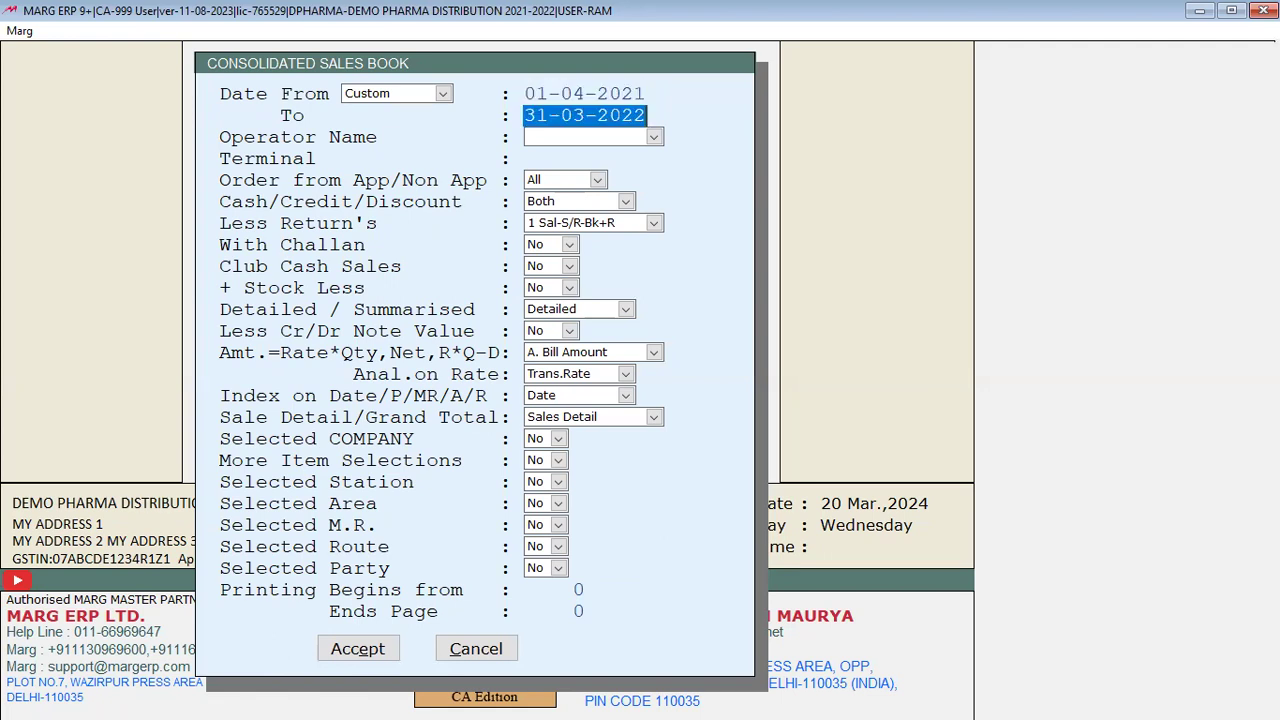
{"action": "key", "text": "Return"}
Step: Keep all operators, companies, routes and the default filters in the sales book options
{"action": "key", "text": "alt+Down"}
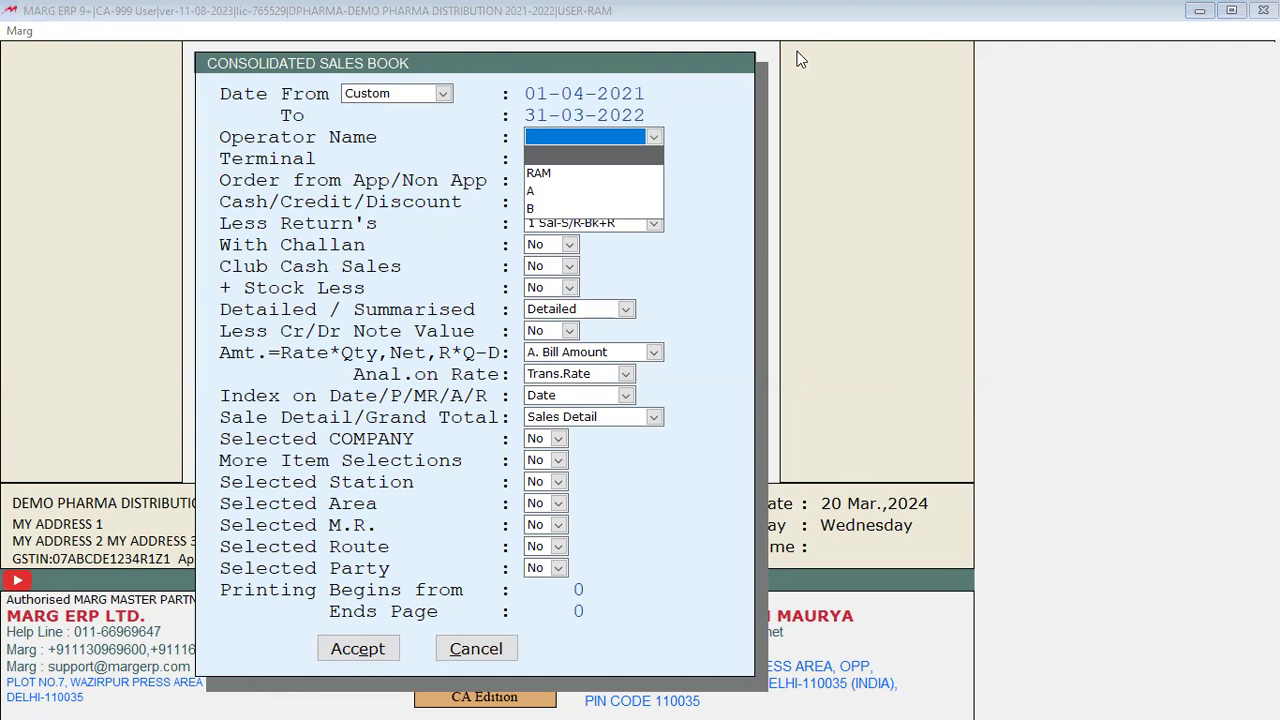
{"action": "key", "text": "Return"}
{"action": "key", "text": "Return"}
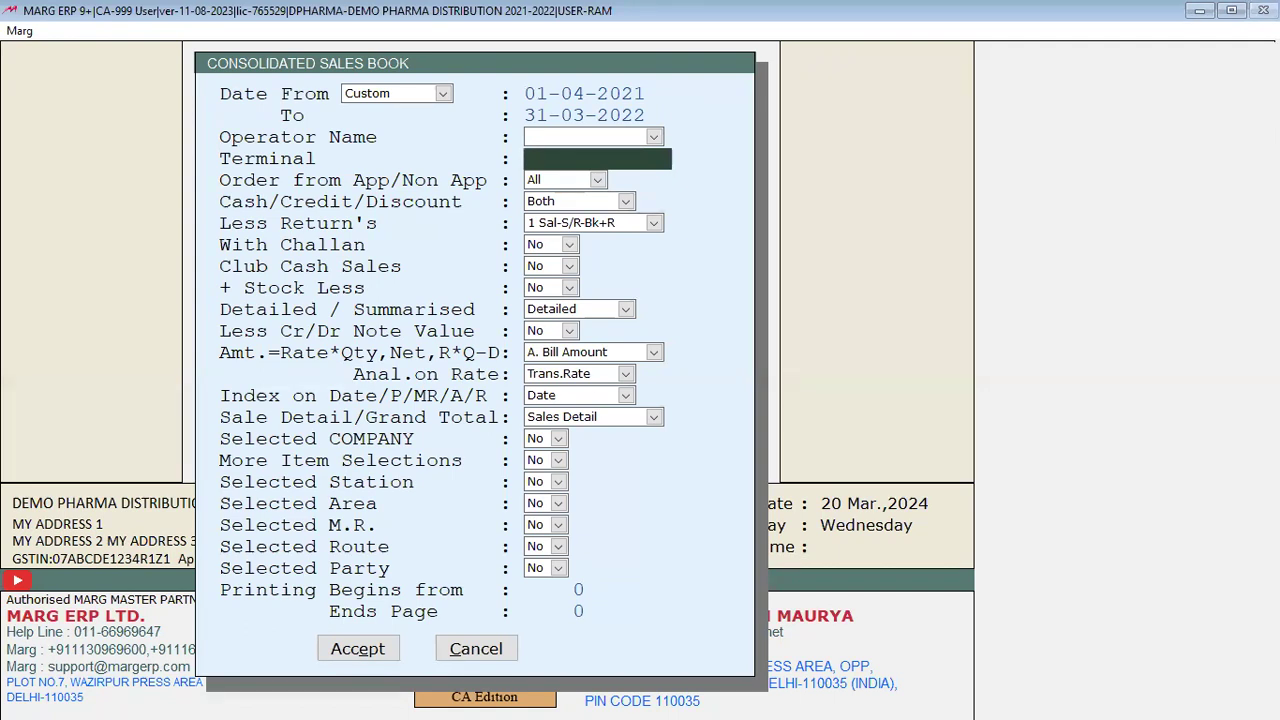
{"action": "key", "text": "Return"}
{"action": "key", "text": "Return"}
{"action": "key", "text": "Return"}
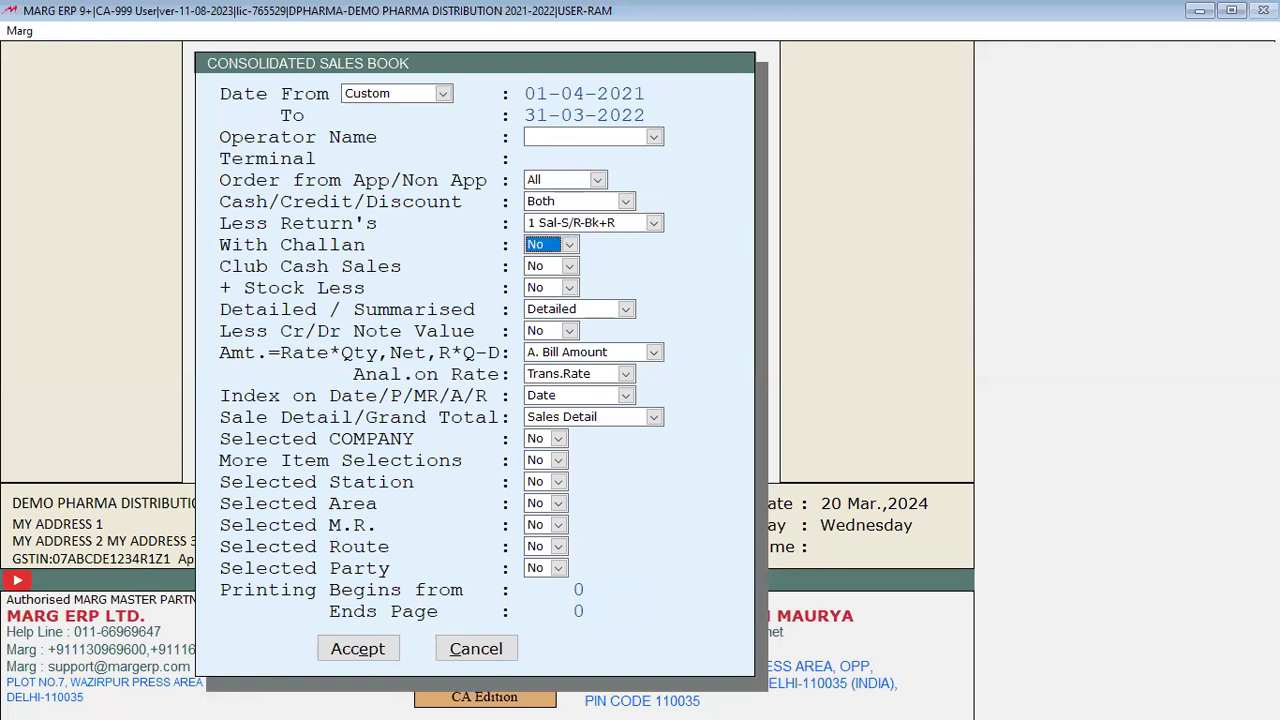
{"action": "key", "text": "Return"}
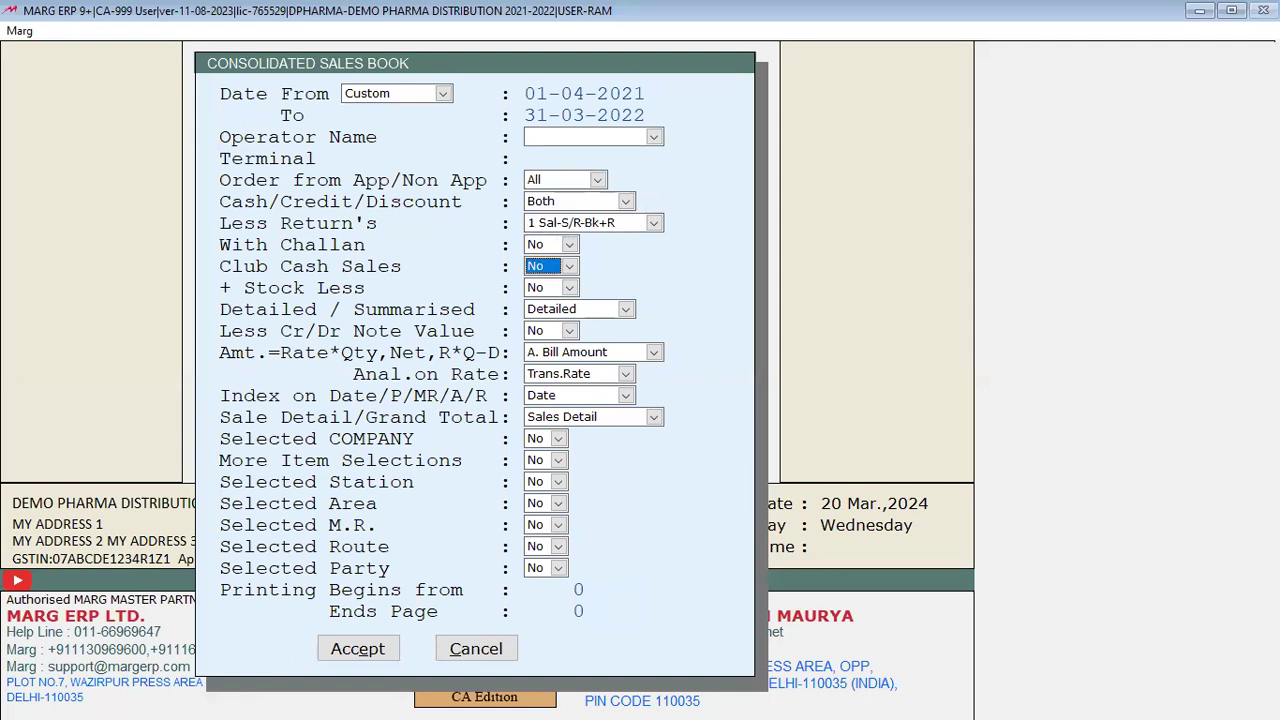
{"action": "key", "text": "Return"}
{"action": "key", "text": "Return"}
{"action": "key", "text": "Return"}
{"action": "key", "text": "Return"}
{"action": "key", "text": "Return"}
{"action": "key", "text": "Return"}
{"action": "key", "text": "Return"}
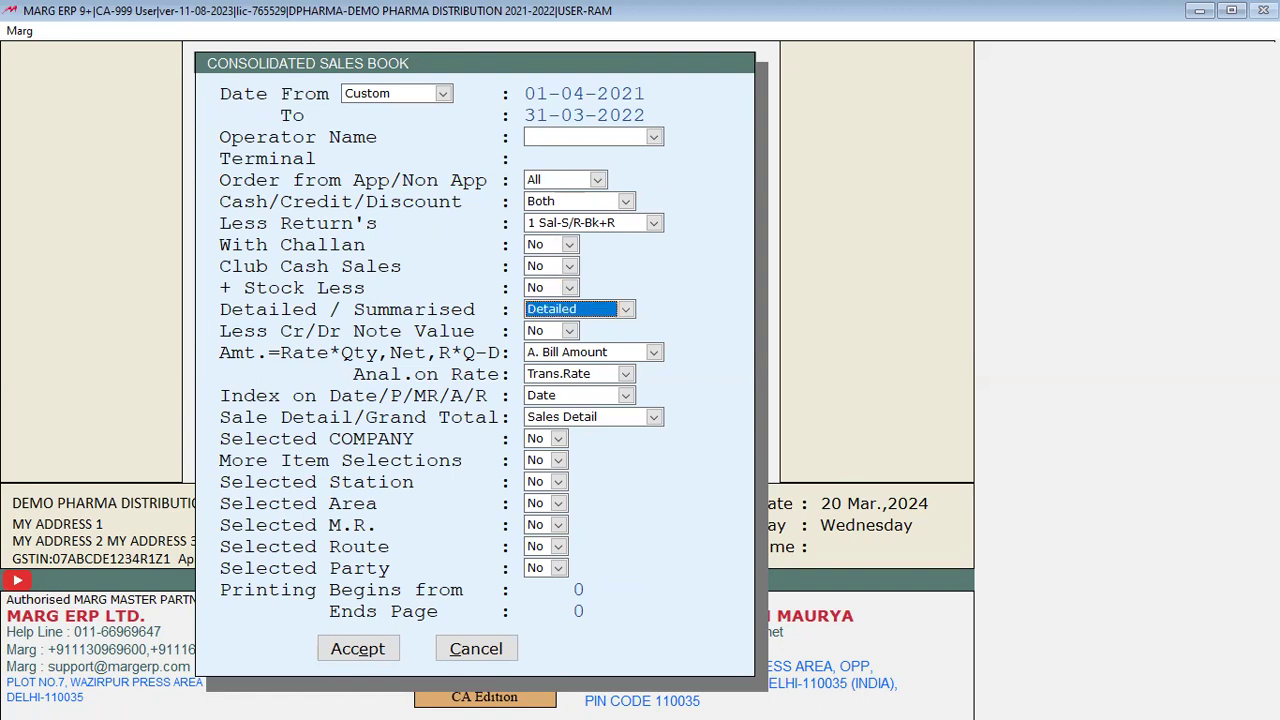
{"action": "key", "text": "Return"}
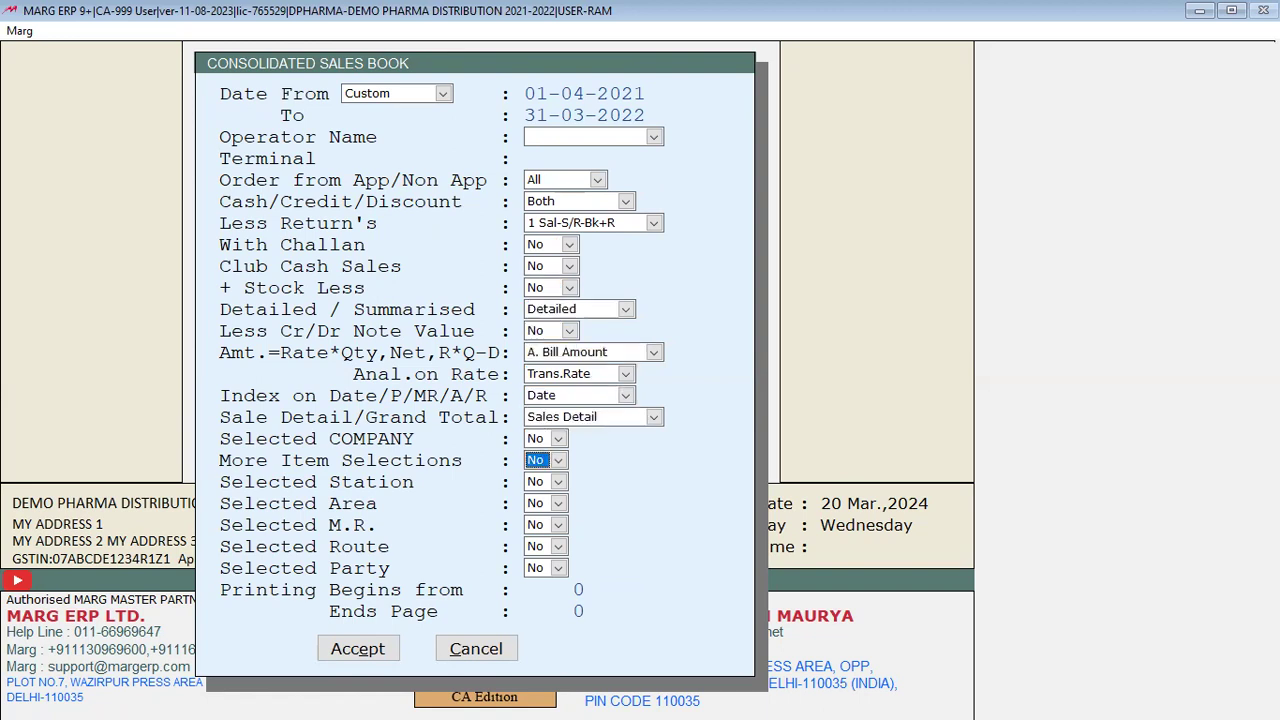
{"action": "key", "text": "Return"}
{"action": "key", "text": "Return"}
{"action": "key", "text": "Return"}
{"action": "key", "text": "Return"}
{"action": "key", "text": "Return"}
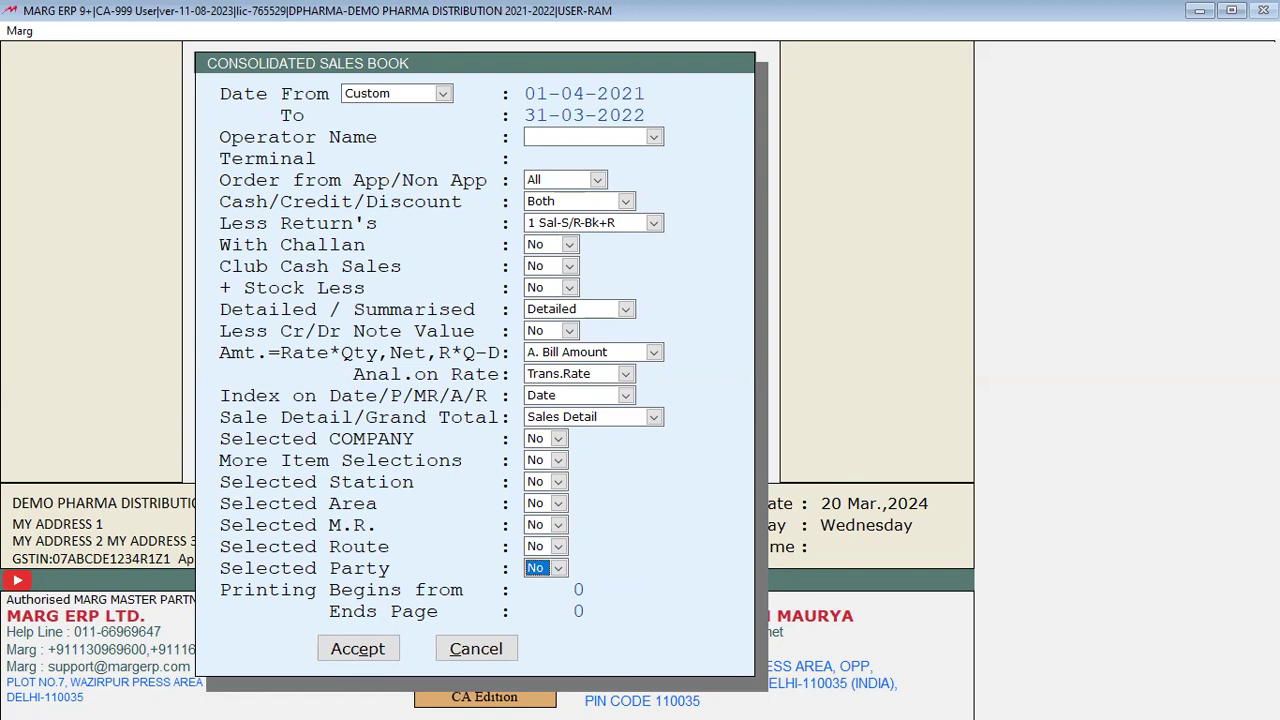
{"action": "key", "text": "Return"}
{"action": "key", "text": "Return"}
{"action": "key", "text": "Return"}
{"action": "key", "text": "Return"}
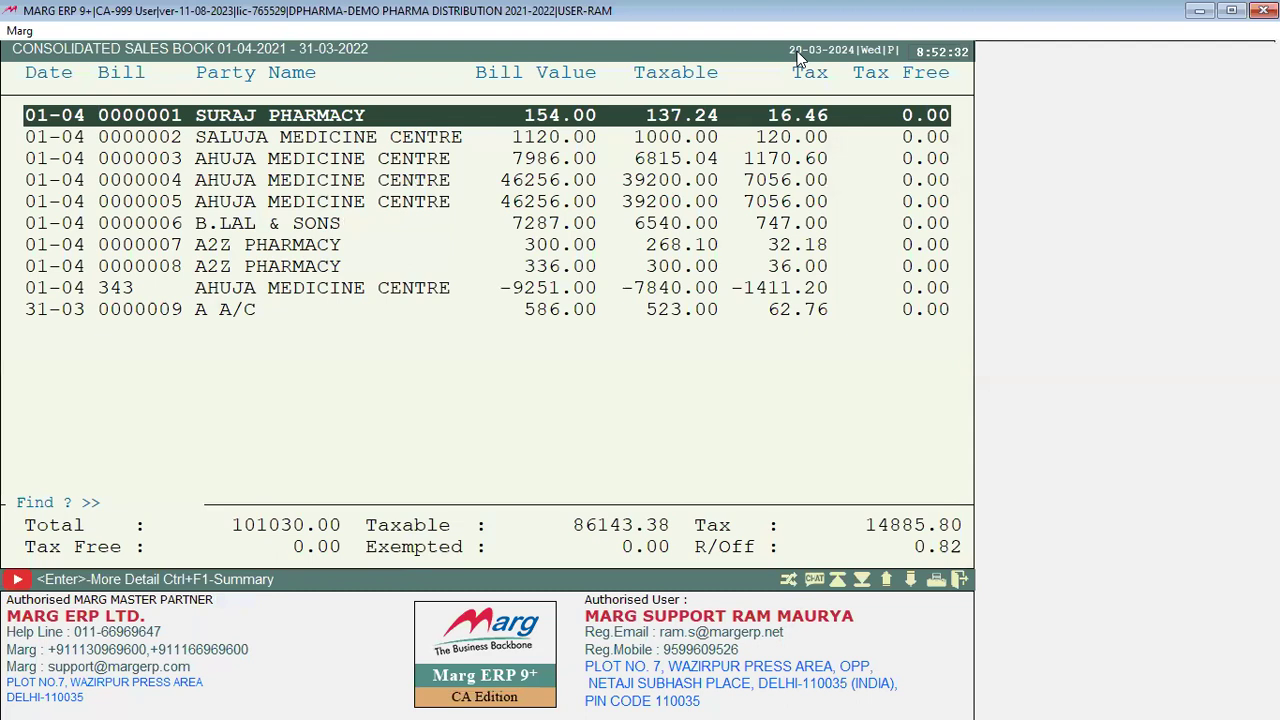
Step: Browse the sales book bills and open the Ahuja Medicine Centre return to view its items
{"action": "key", "text": "Down"}
{"action": "key", "text": "Down"}
{"action": "key", "text": "Up"}
{"action": "key", "text": "Up"}
{"action": "key", "text": "Down"}
{"action": "key", "text": "Down"}
{"action": "key", "text": "Down"}
{"action": "key", "text": "Down"}
{"action": "key", "text": "Down"}
{"action": "key", "text": "Down"}
{"action": "key", "text": "Down"}
{"action": "key", "text": "Down"}
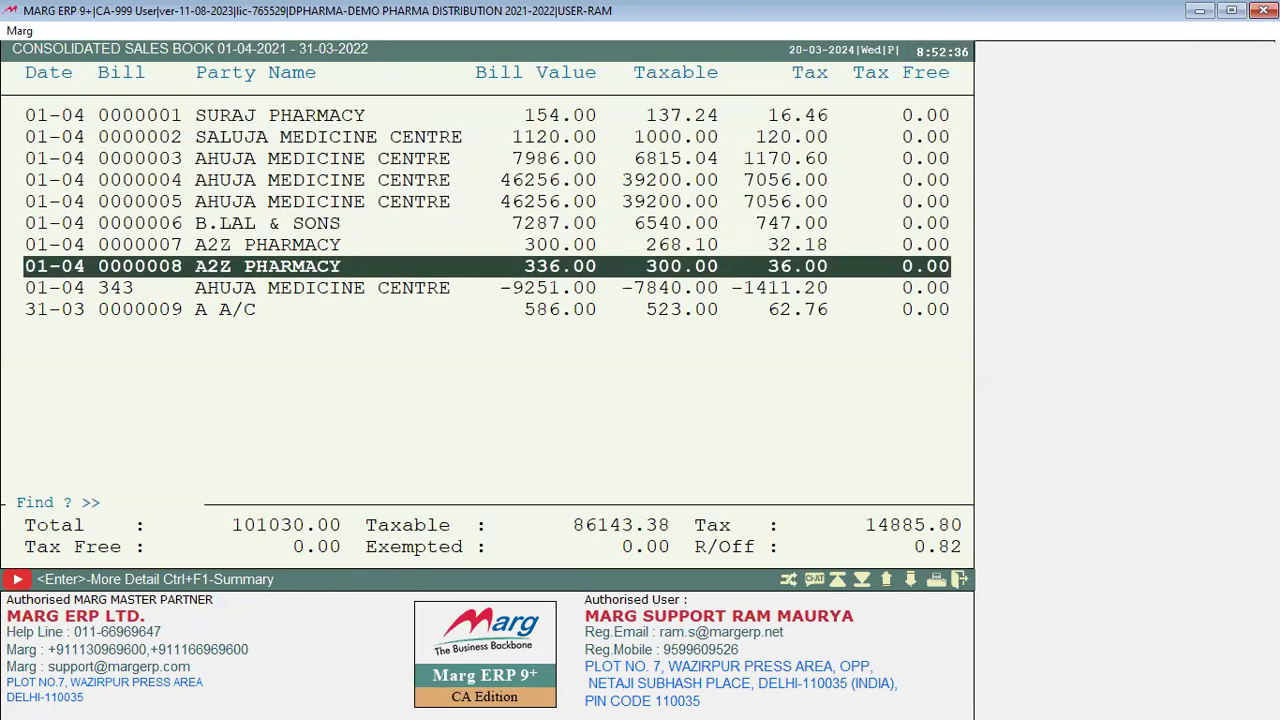
{"action": "key", "text": "Up"}
{"action": "key", "text": "Down"}
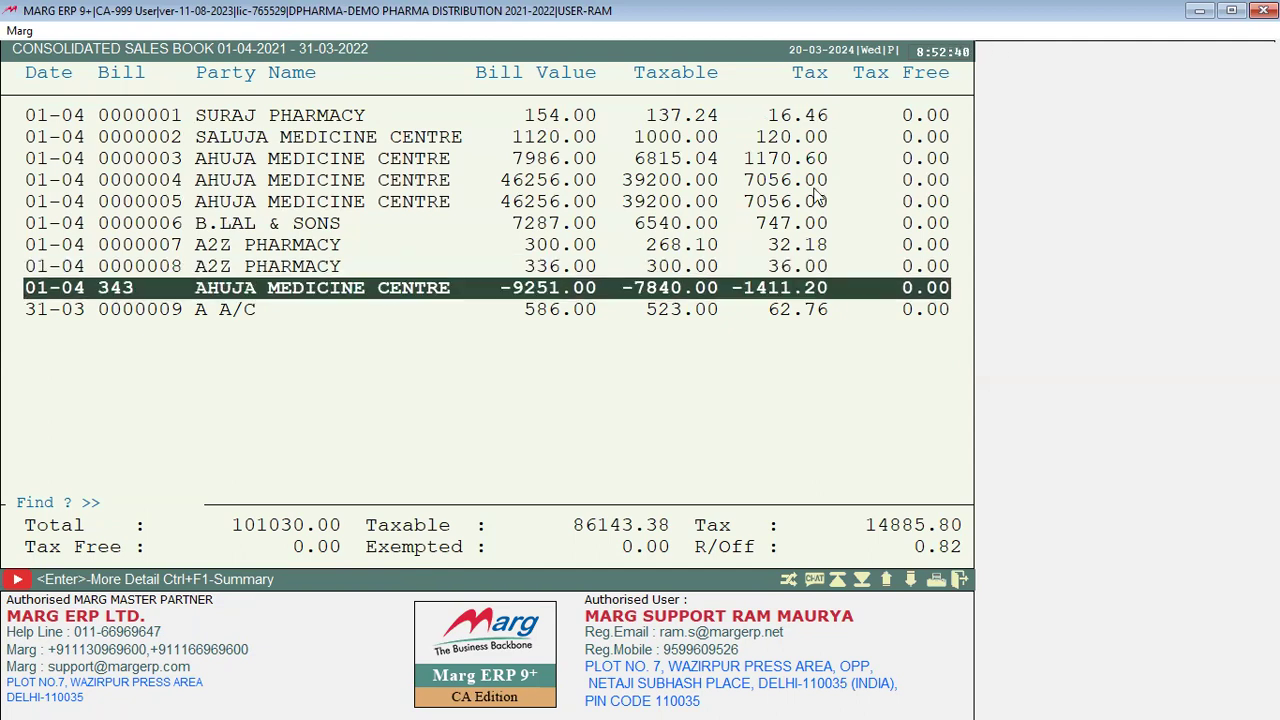
{"action": "double_click", "coordinate": [607, 293]}
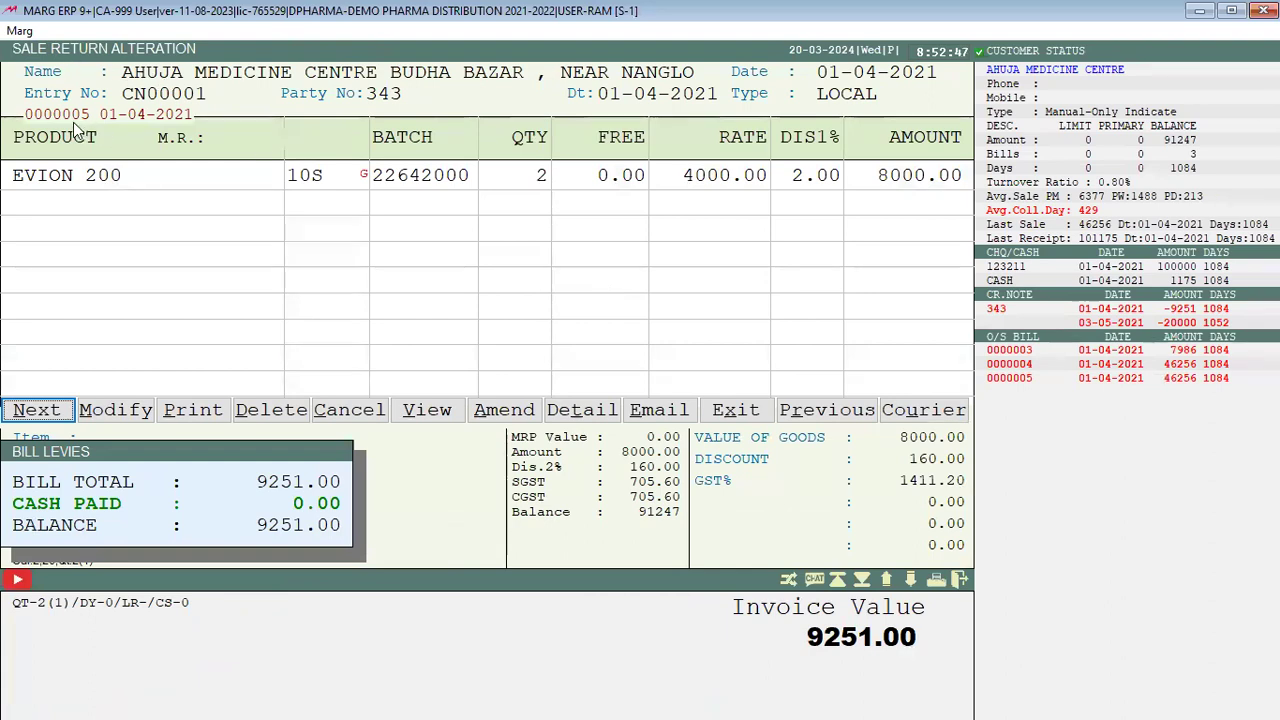
{"action": "key", "text": "Escape"}
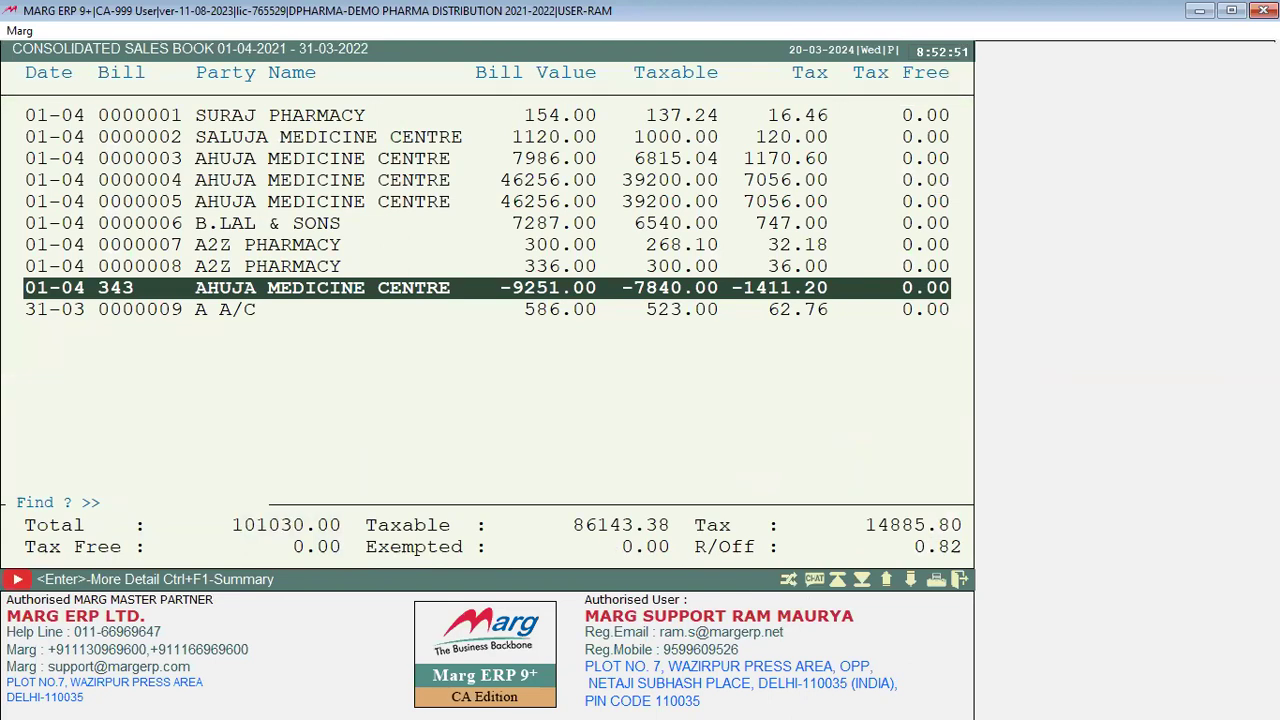
Step: Move to the last A A/C bill, check output options, then close the sales book and options
{"action": "key", "text": "Up"}
{"action": "key", "text": "Up"}
{"action": "key", "text": "Up"}
{"action": "key", "text": "Up"}
{"action": "key", "text": "Up"}
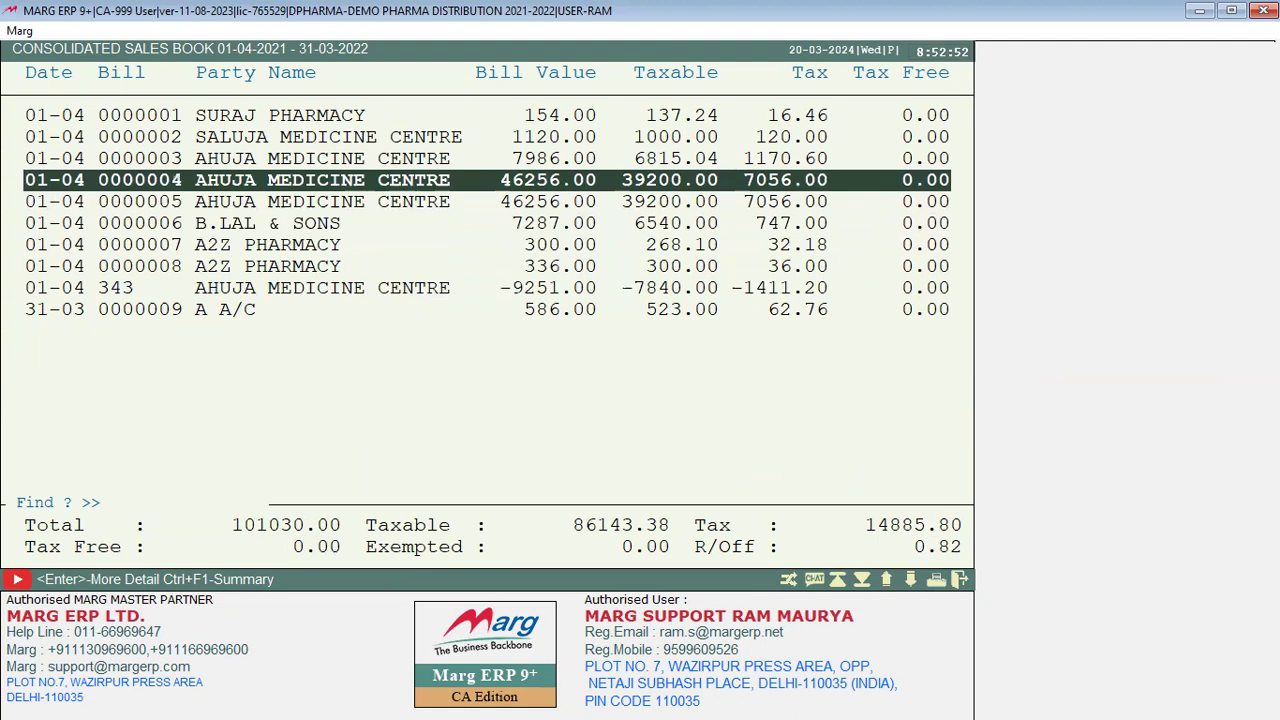
{"action": "key", "text": "Down"}
{"action": "key", "text": "Down"}
{"action": "key", "text": "Down"}
{"action": "key", "text": "Down"}
{"action": "key", "text": "Down"}
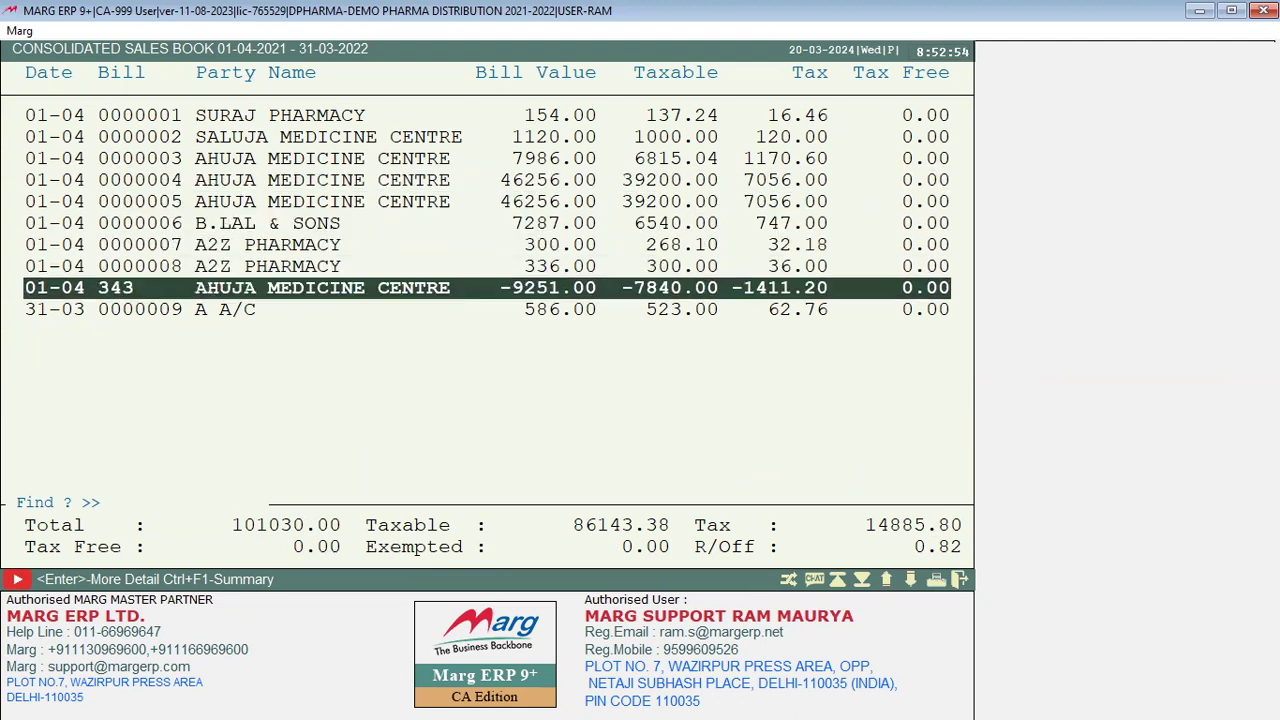
{"action": "key", "text": "Down"}
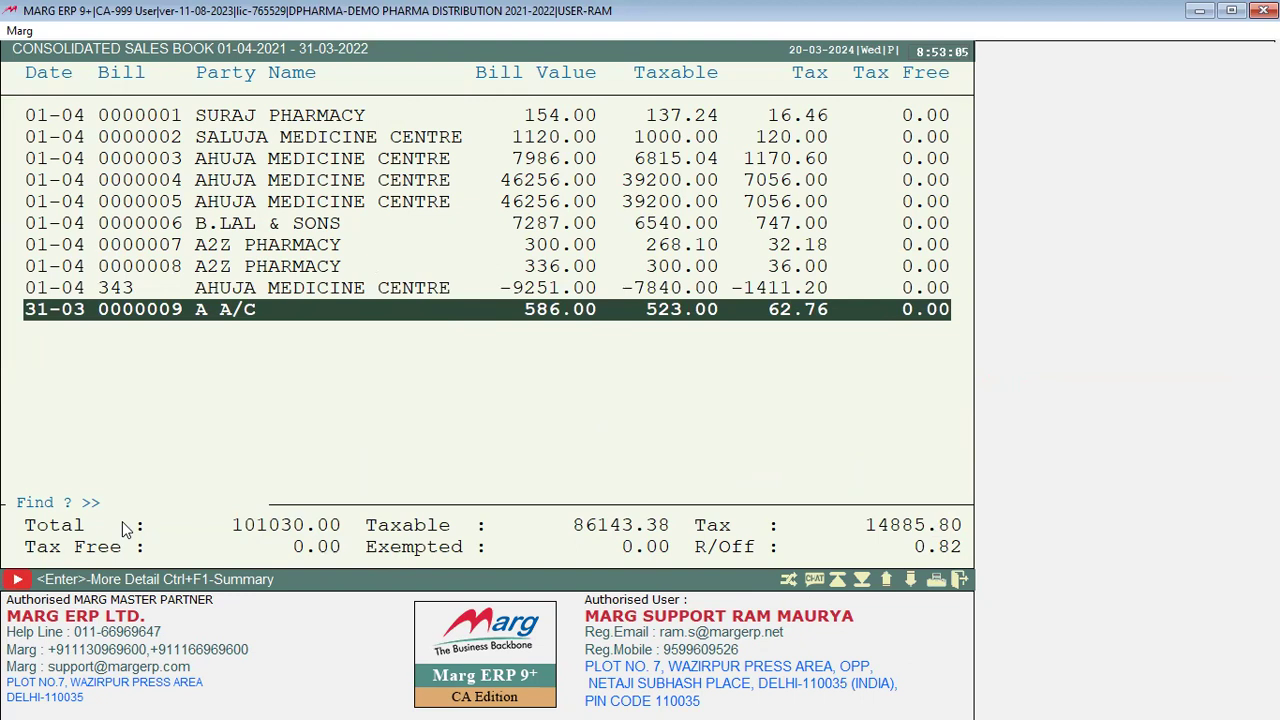
{"action": "key", "text": "alt+p"}
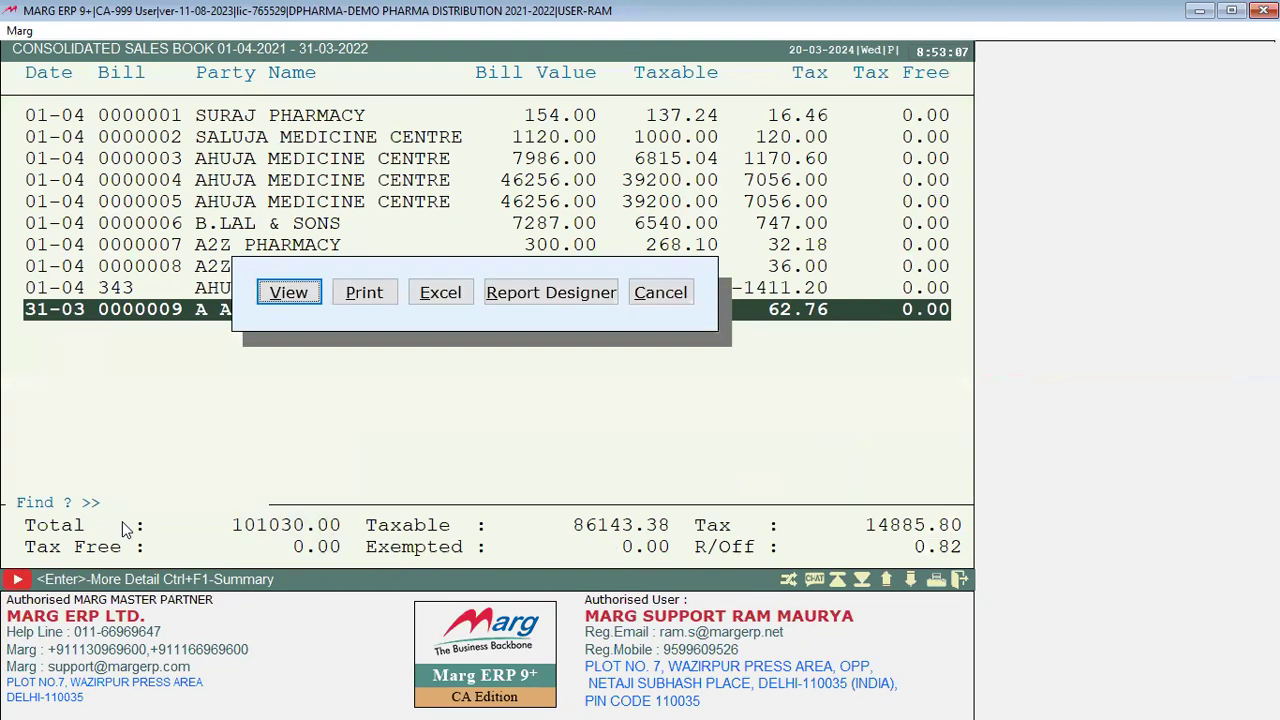
{"action": "key", "text": "Escape"}
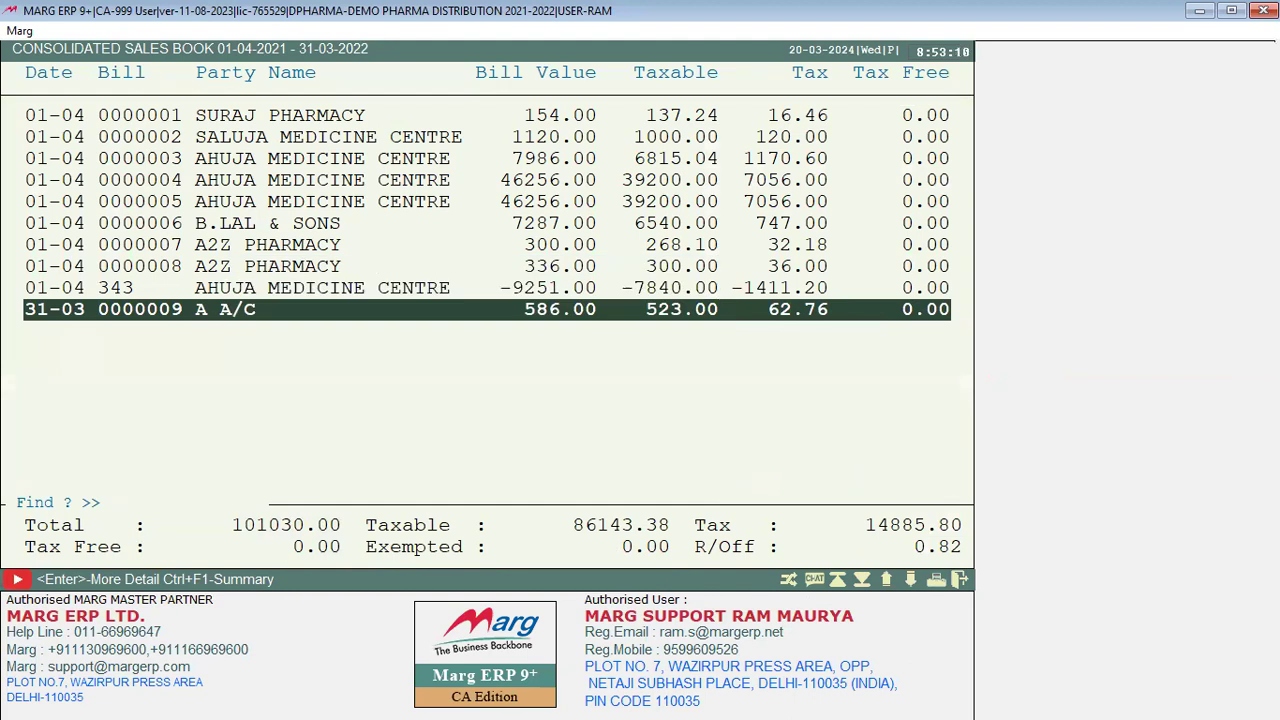
{"action": "key", "text": "Escape"}
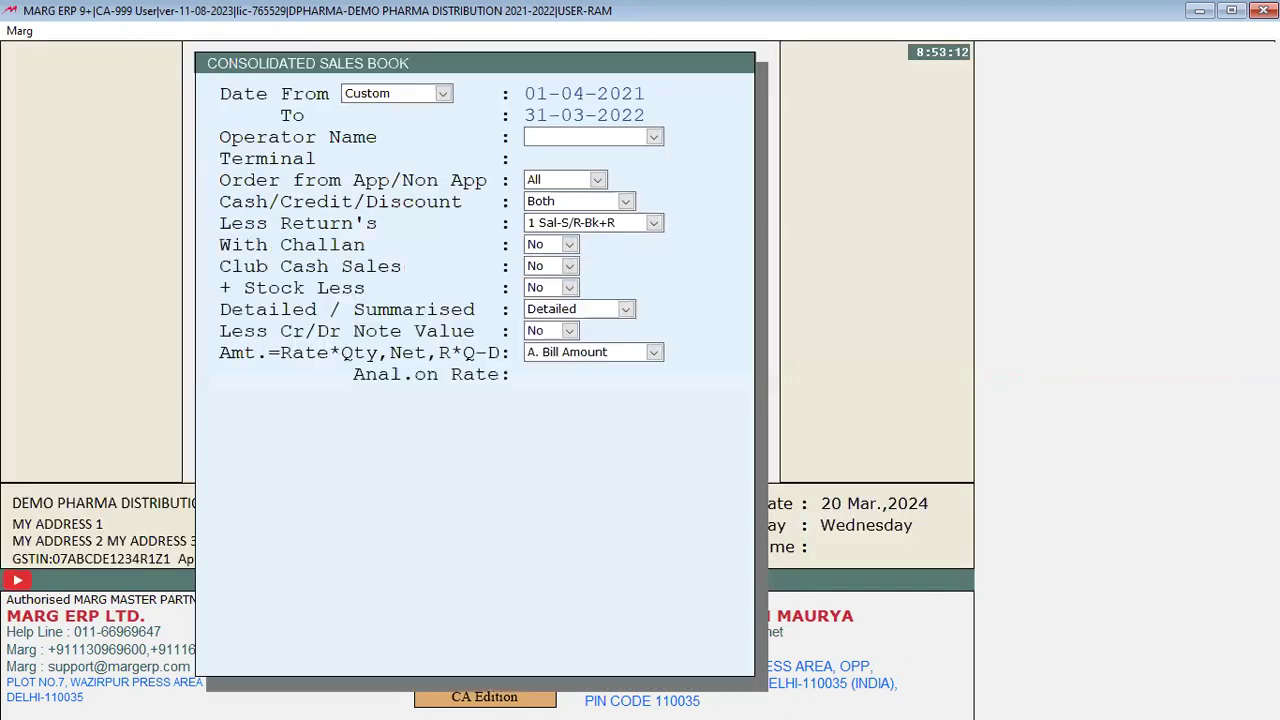
{"action": "key", "text": "Escape"}
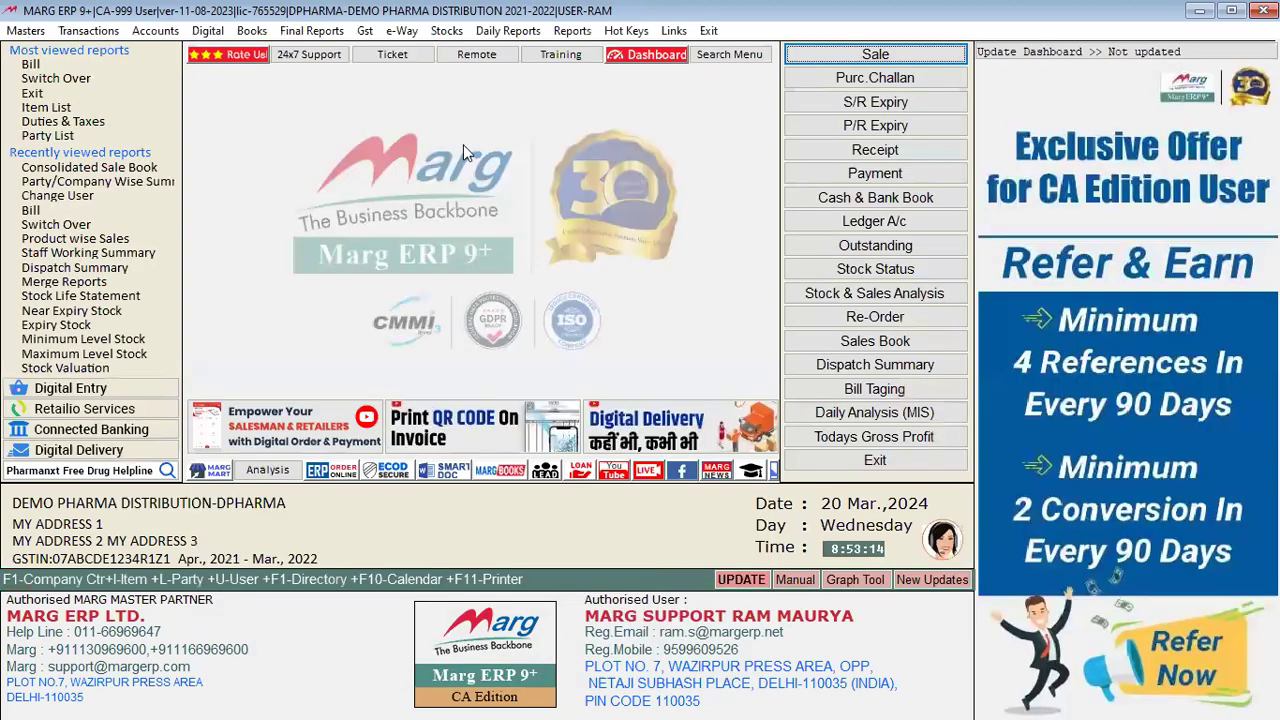
Step: Browse Reports > Sale Analysis submenus until the Item Wise Sale report list appears
{"action": "left_click", "coordinate": [572, 30]}
{"action": "mouse_move", "coordinate": [665, 57]}
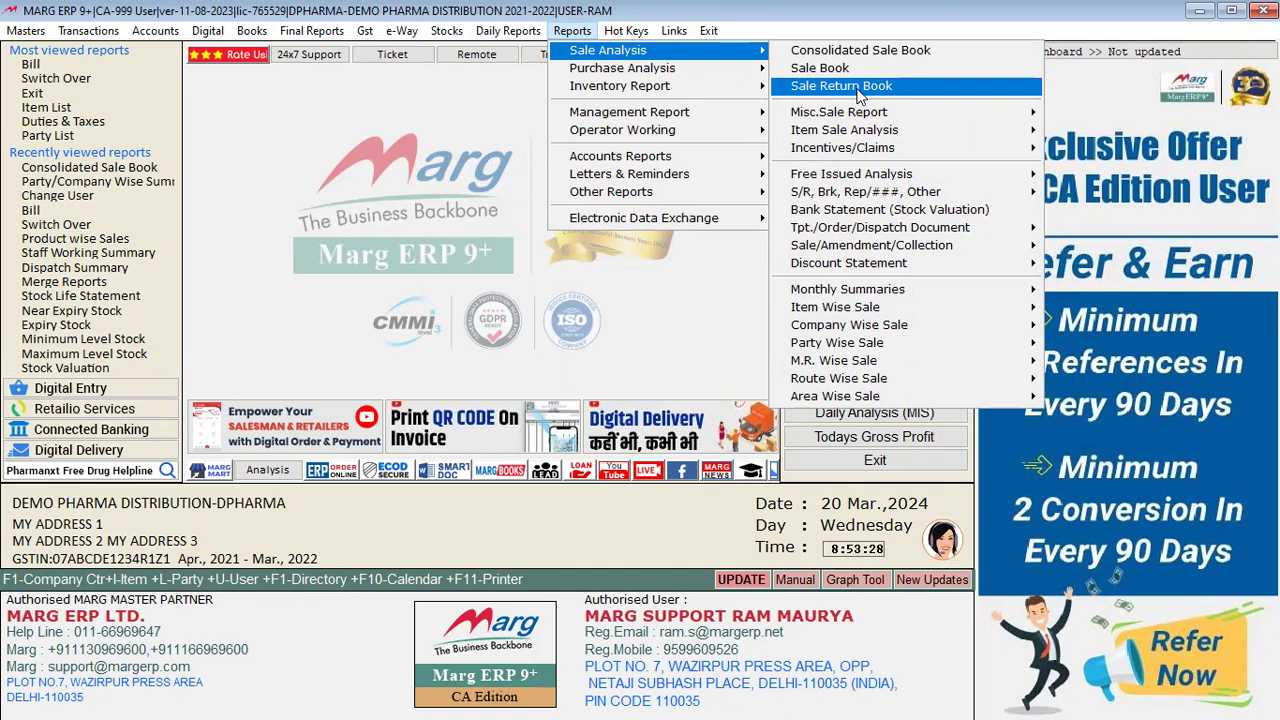
{"action": "mouse_move", "coordinate": [858, 118]}
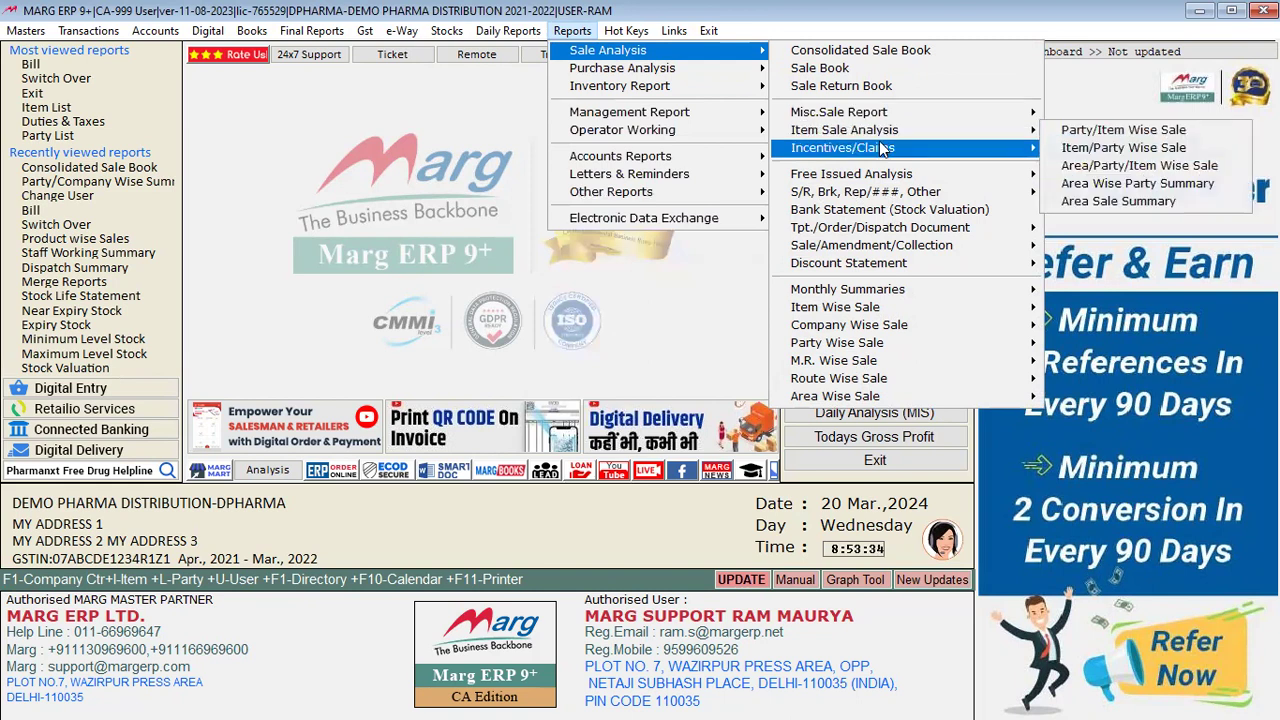
{"action": "mouse_move", "coordinate": [882, 149]}
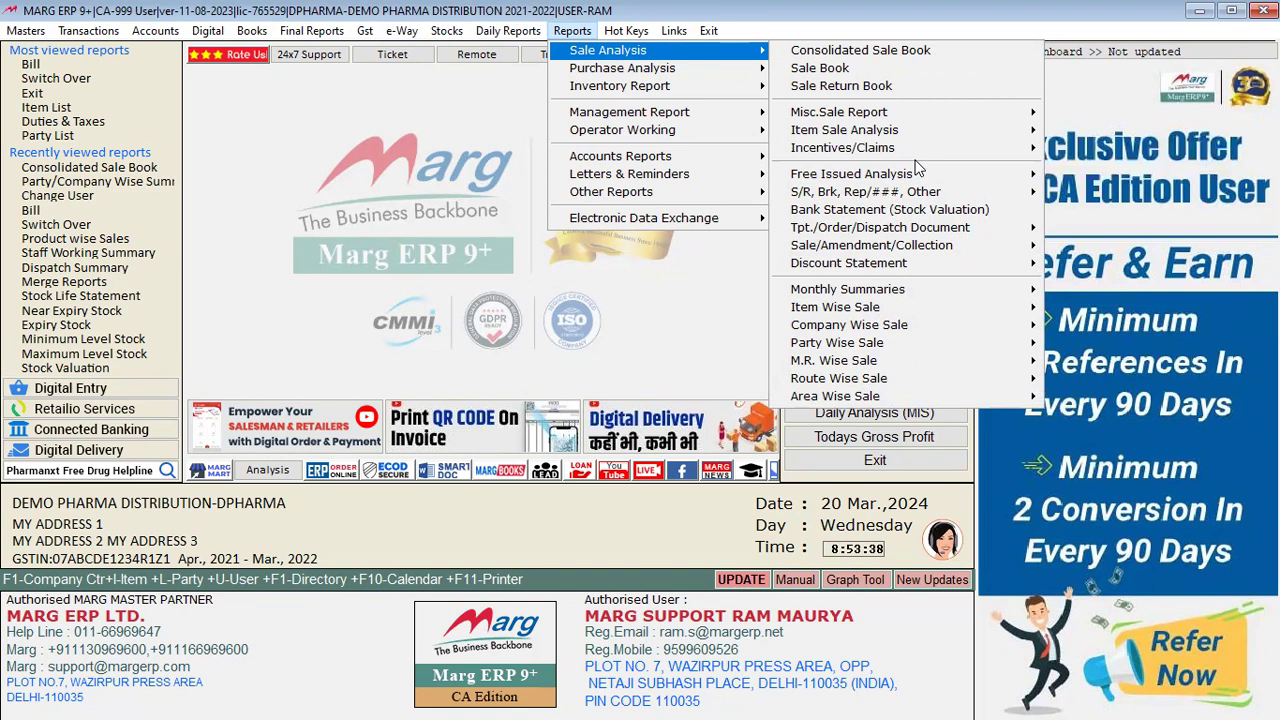
{"action": "mouse_move", "coordinate": [920, 174]}
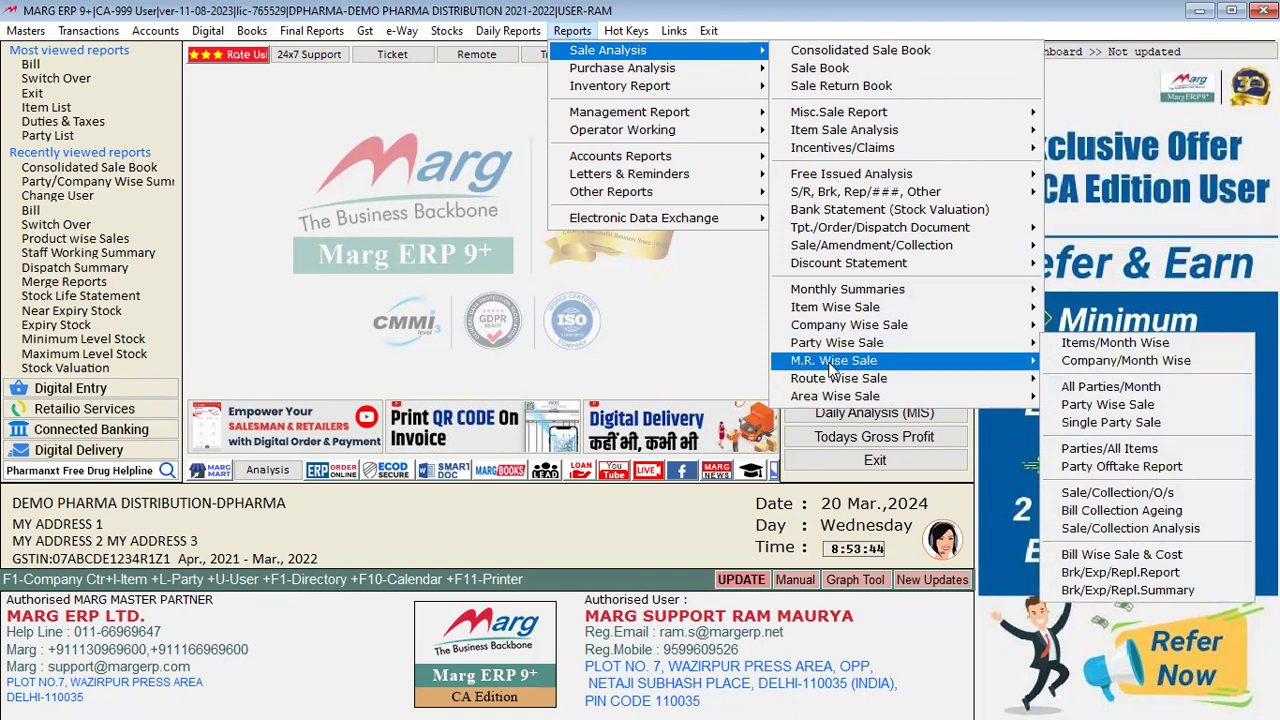
{"action": "mouse_move", "coordinate": [851, 396]}
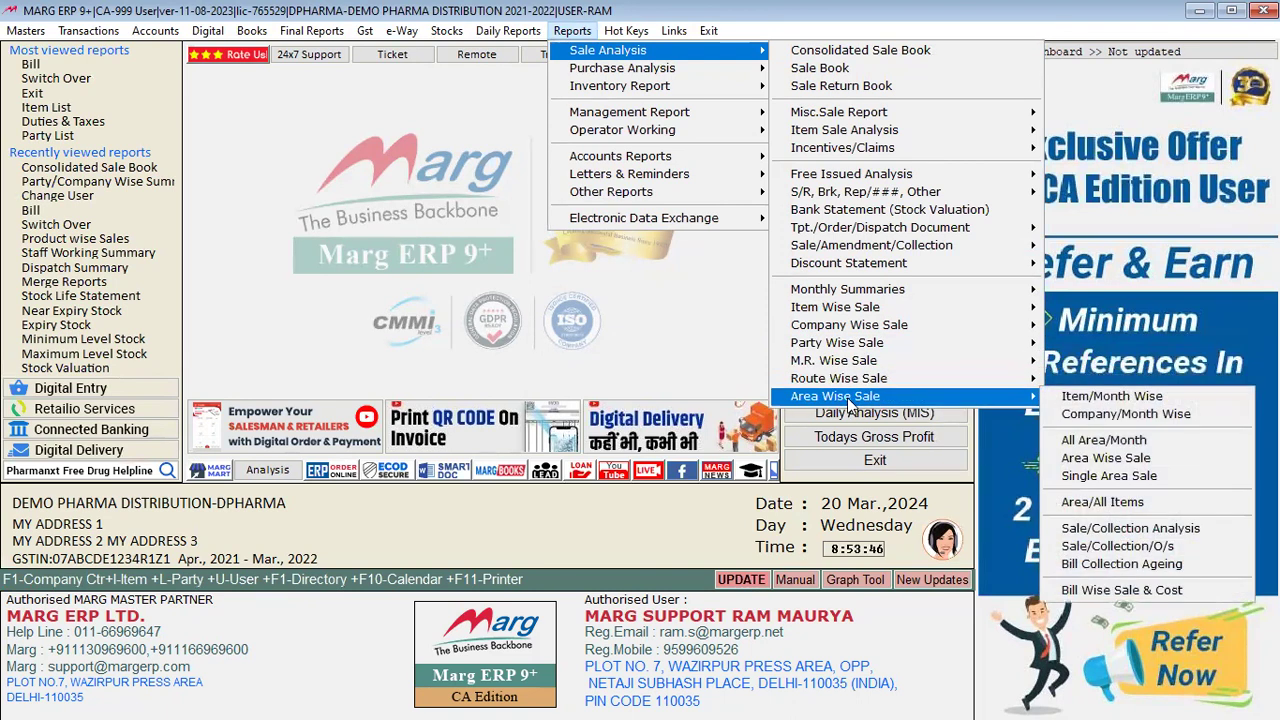
{"action": "mouse_move", "coordinate": [902, 297]}
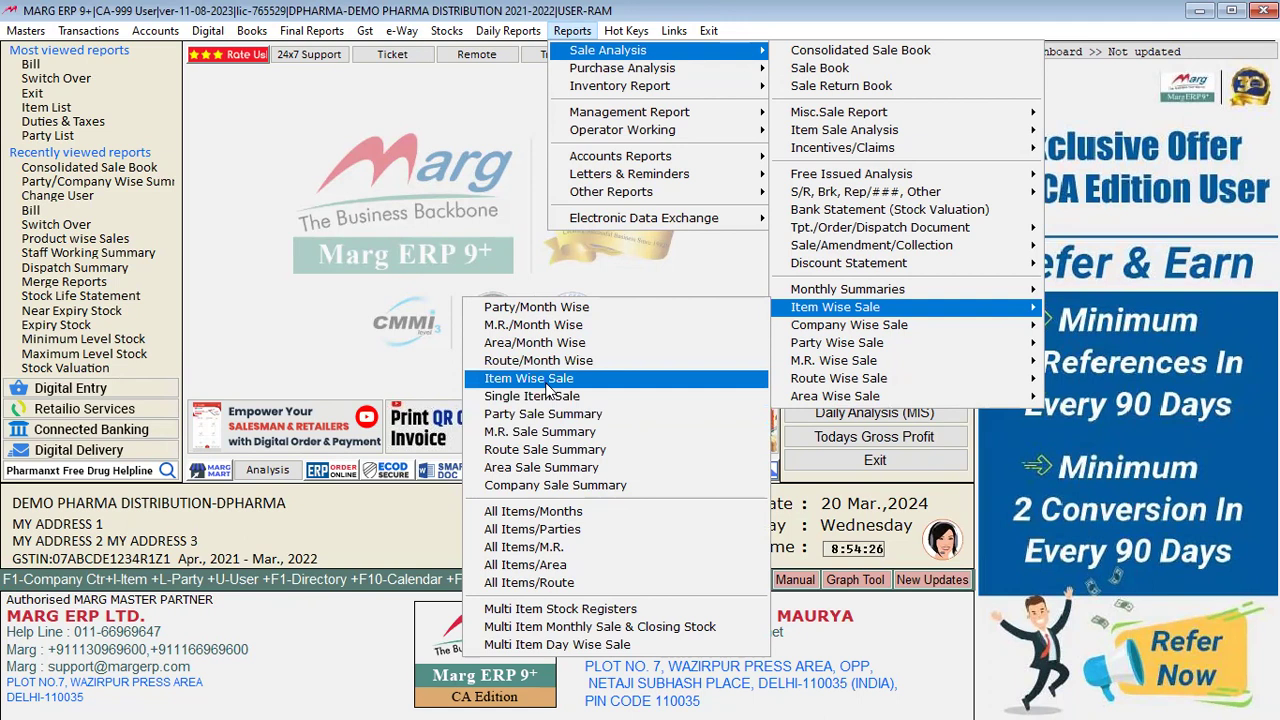
Step: Open the Item Wise Sale report for all companies and view the sales summary
{"action": "left_click", "coordinate": [546, 382]}
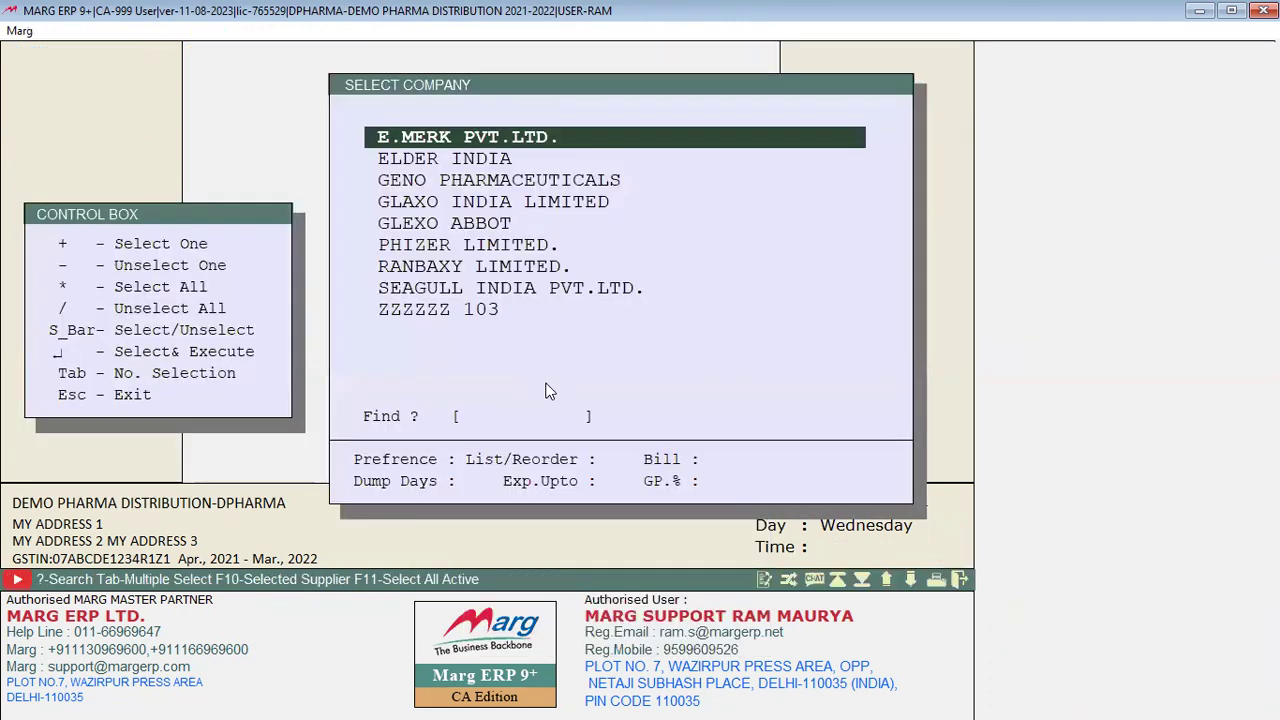
{"action": "key", "text": "asterisk"}
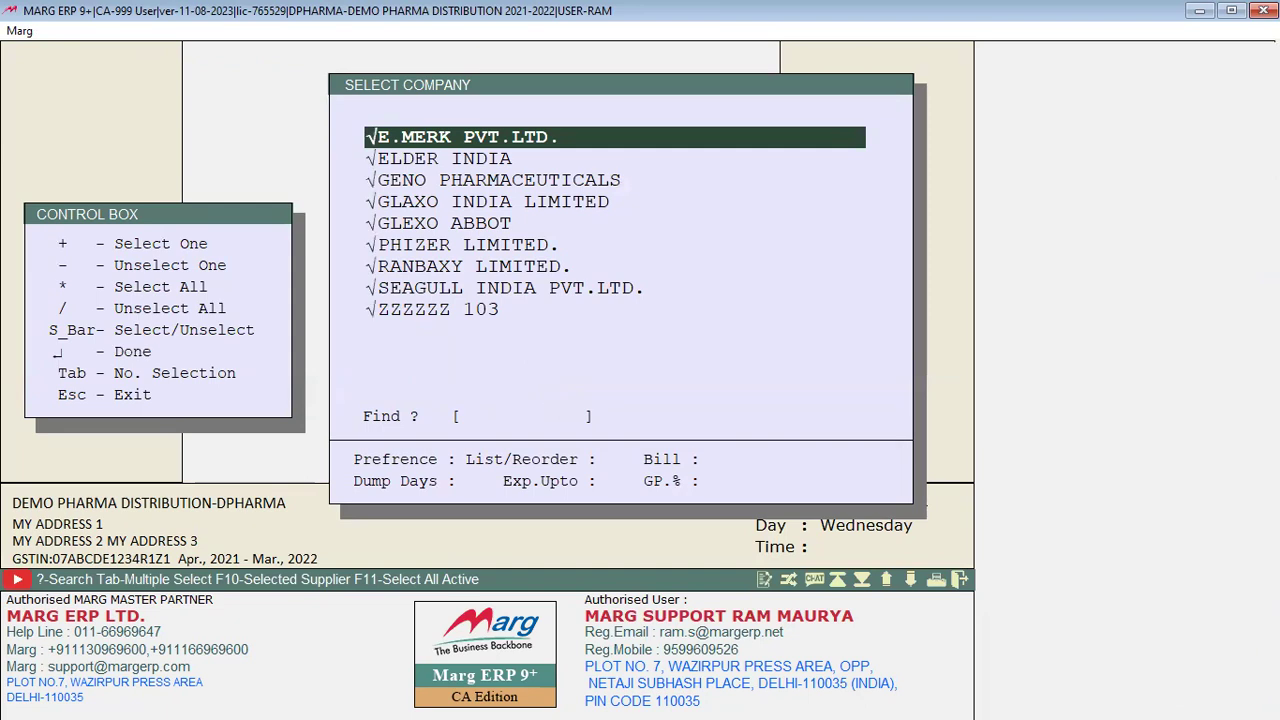
{"action": "key", "text": "Return"}
{"action": "key", "text": "Return"}
{"action": "key", "text": "Return"}
{"action": "key", "text": "Return"}
{"action": "key", "text": "Return"}
{"action": "key", "text": "Return"}
{"action": "key", "text": "Return"}
{"action": "key", "text": "Return"}
{"action": "key", "text": "Return"}
{"action": "key", "text": "Return"}
{"action": "key", "text": "Return"}
{"action": "key", "text": "Return"}
{"action": "key", "text": "Return"}
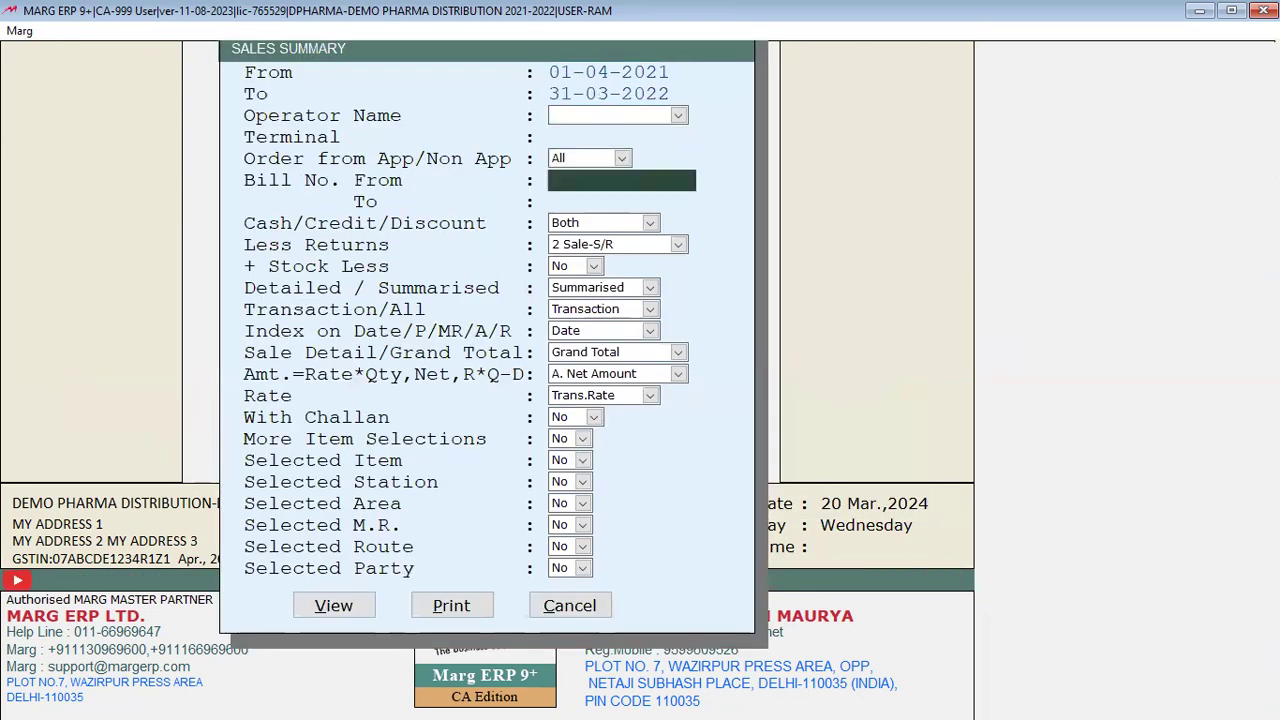
{"action": "key", "text": "Return"}
{"action": "key", "text": "Return"}
{"action": "key", "text": "Return"}
{"action": "key", "text": "Return"}
{"action": "key", "text": "Return"}
{"action": "key", "text": "Return"}
{"action": "key", "text": "Return"}
{"action": "key", "text": "Return"}
{"action": "key", "text": "Return"}
{"action": "key", "text": "Return"}
{"action": "key", "text": "Return"}
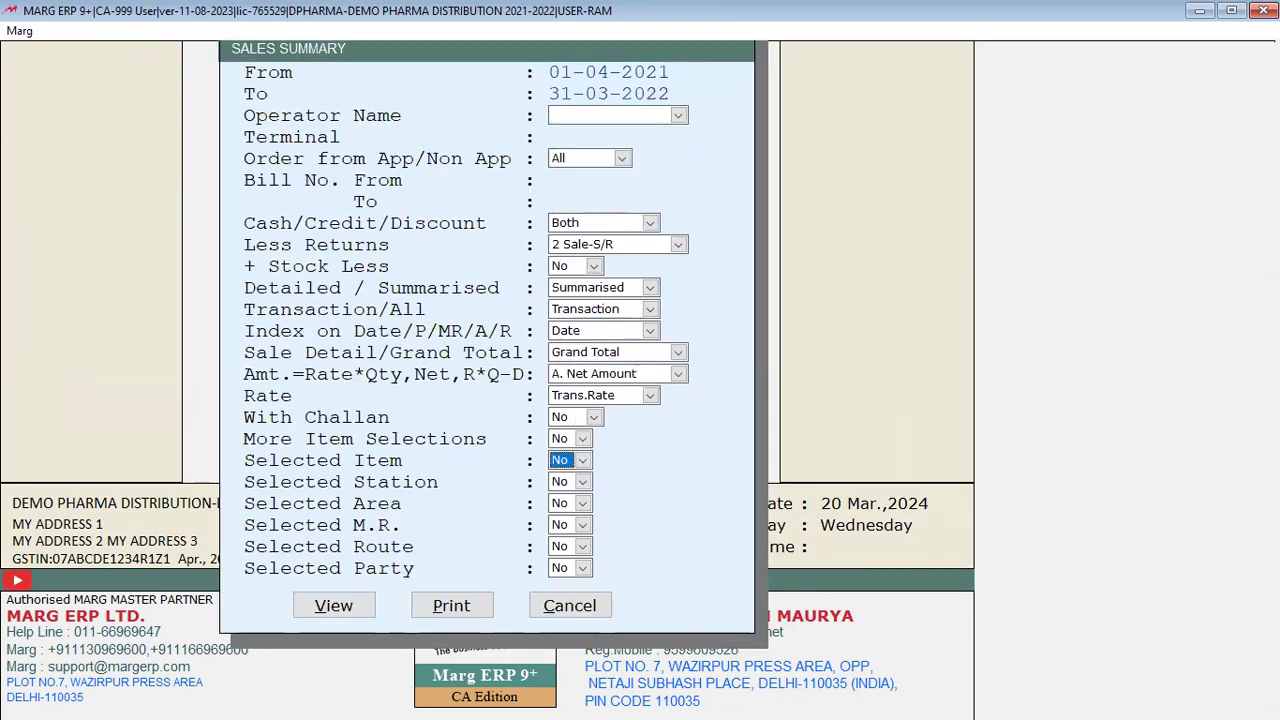
{"action": "key", "text": "Return"}
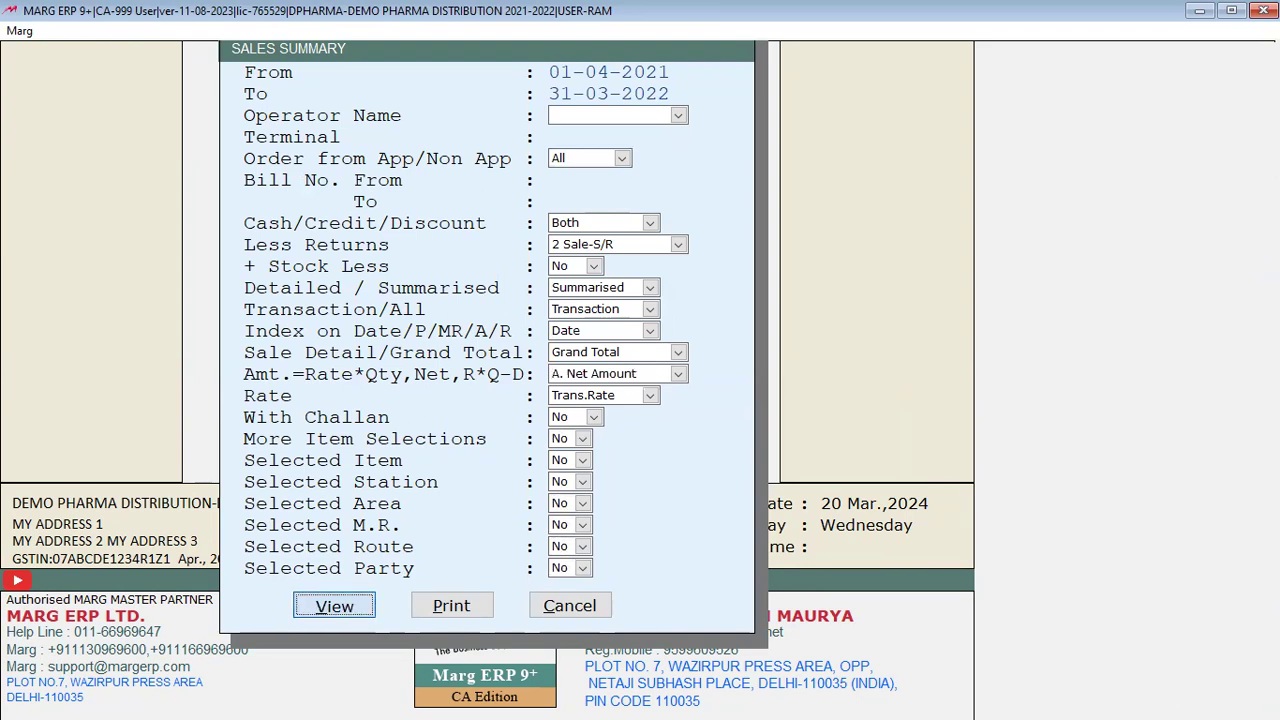
{"action": "key", "text": "Return"}
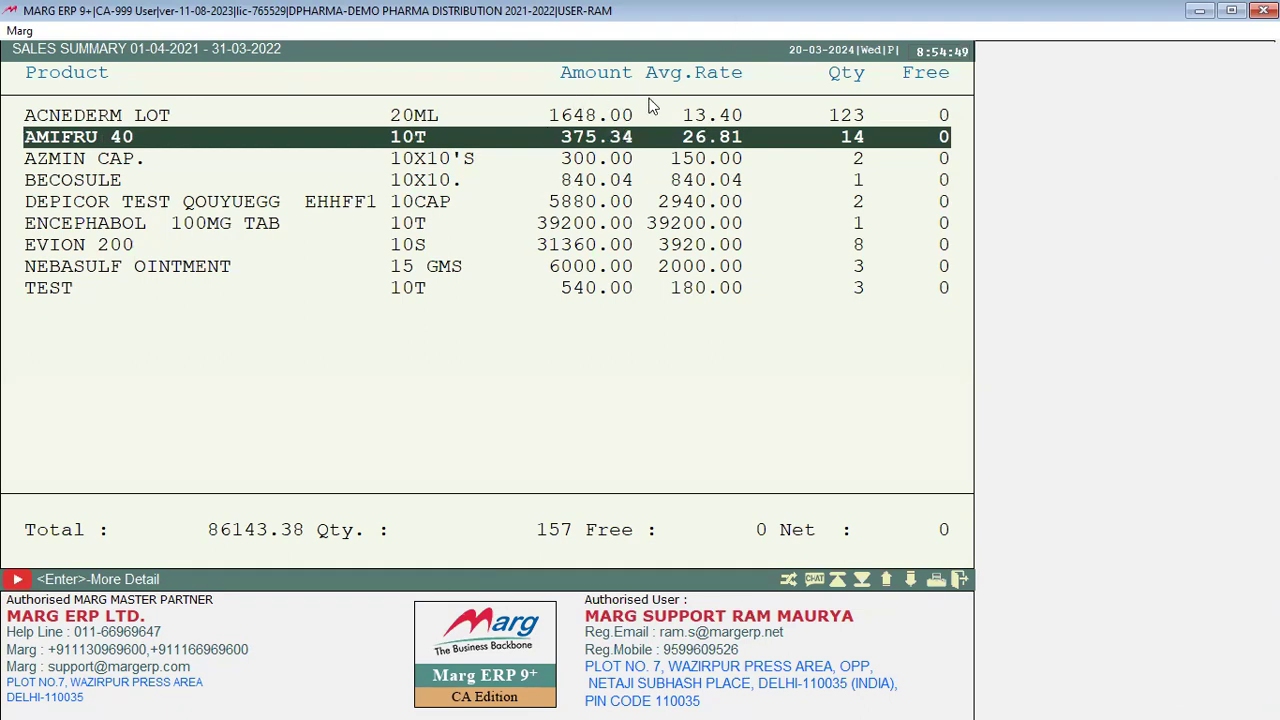
Step: Open ACNEDERM LOT's bill-wise sales and review its bills, including the A A/C bill
{"action": "left_click", "coordinate": [757, 123]}
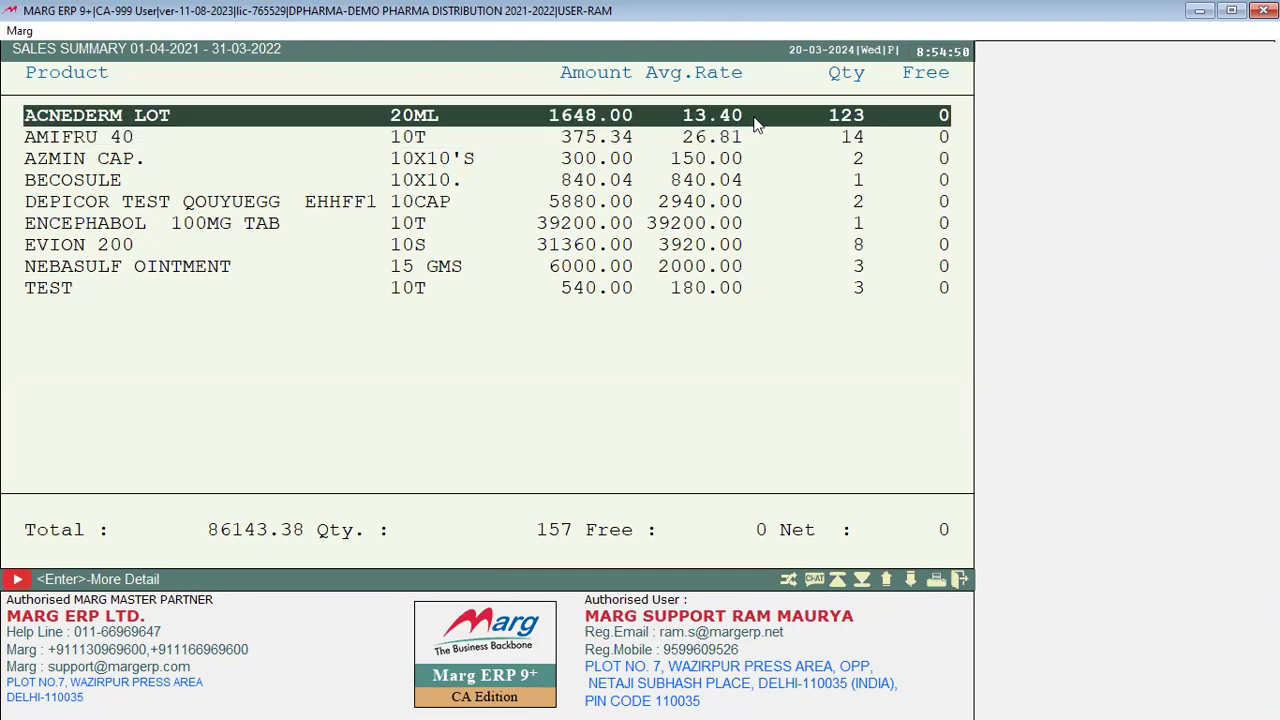
{"action": "double_click", "coordinate": [818, 127]}
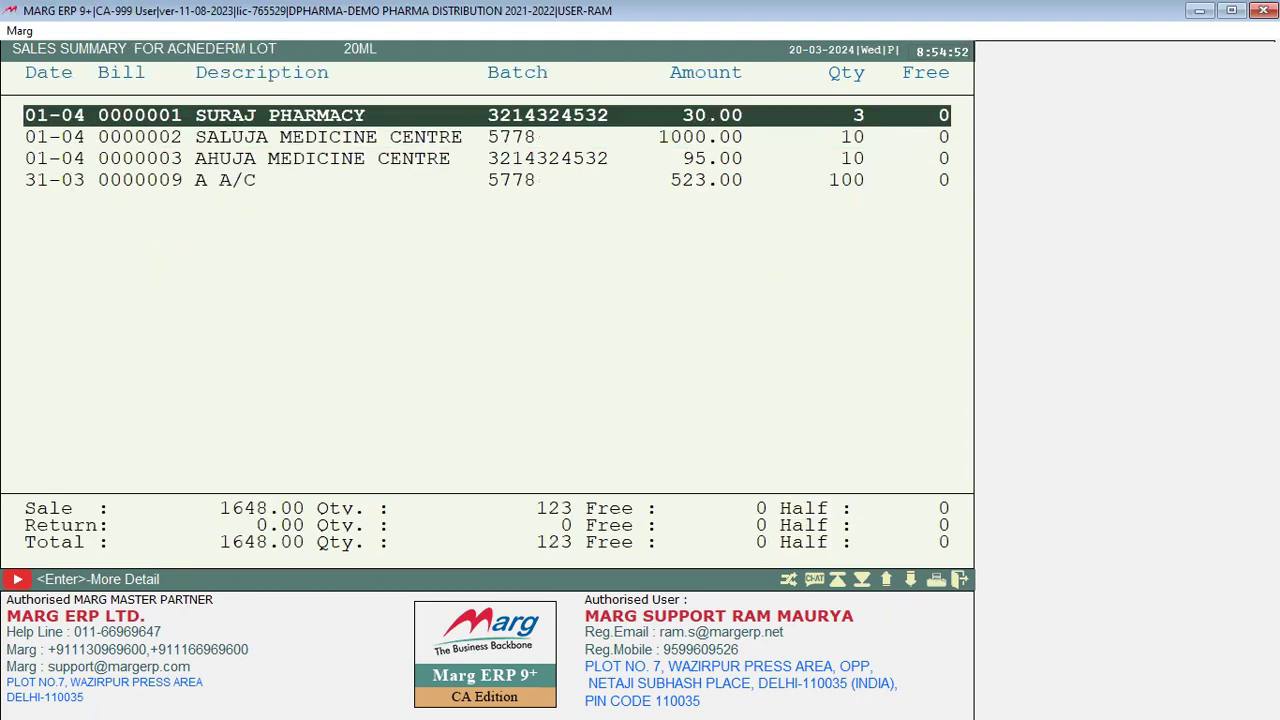
{"action": "key", "text": "Down"}
{"action": "key", "text": "Down"}
{"action": "key", "text": "Down"}
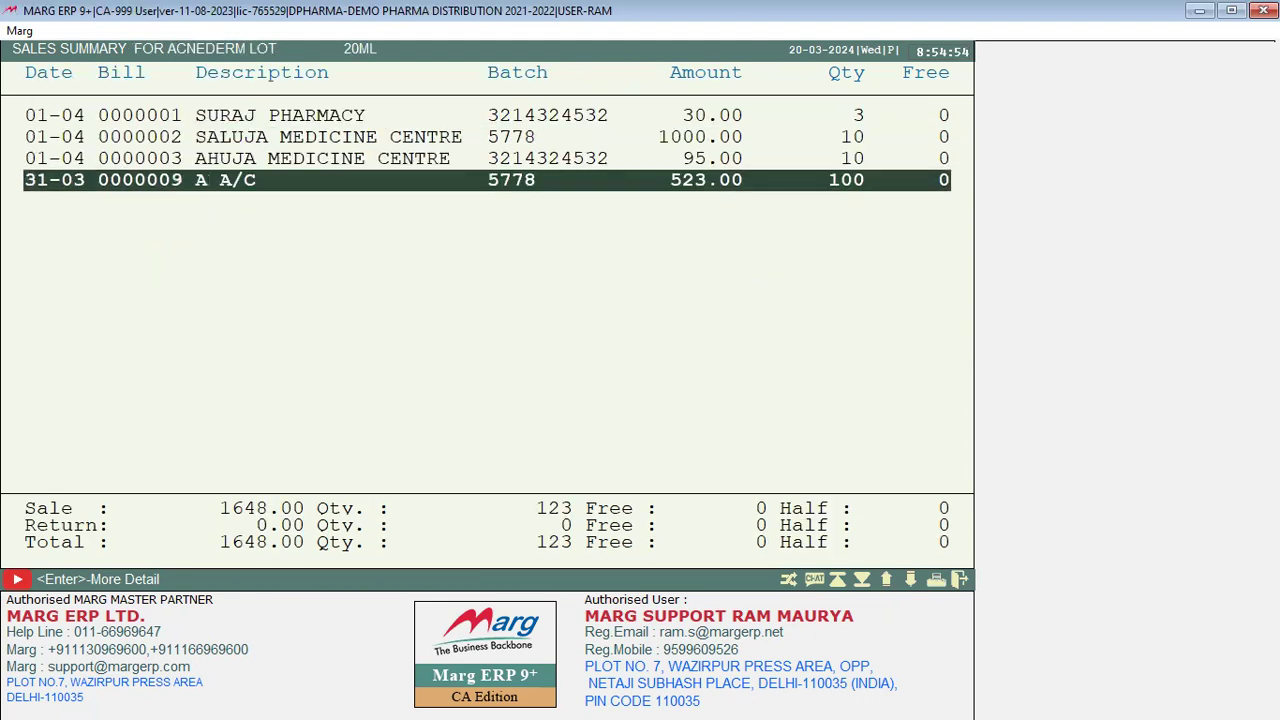
{"action": "key", "text": "Up"}
{"action": "key", "text": "Up"}
{"action": "key", "text": "Up"}
{"action": "key", "text": "Down"}
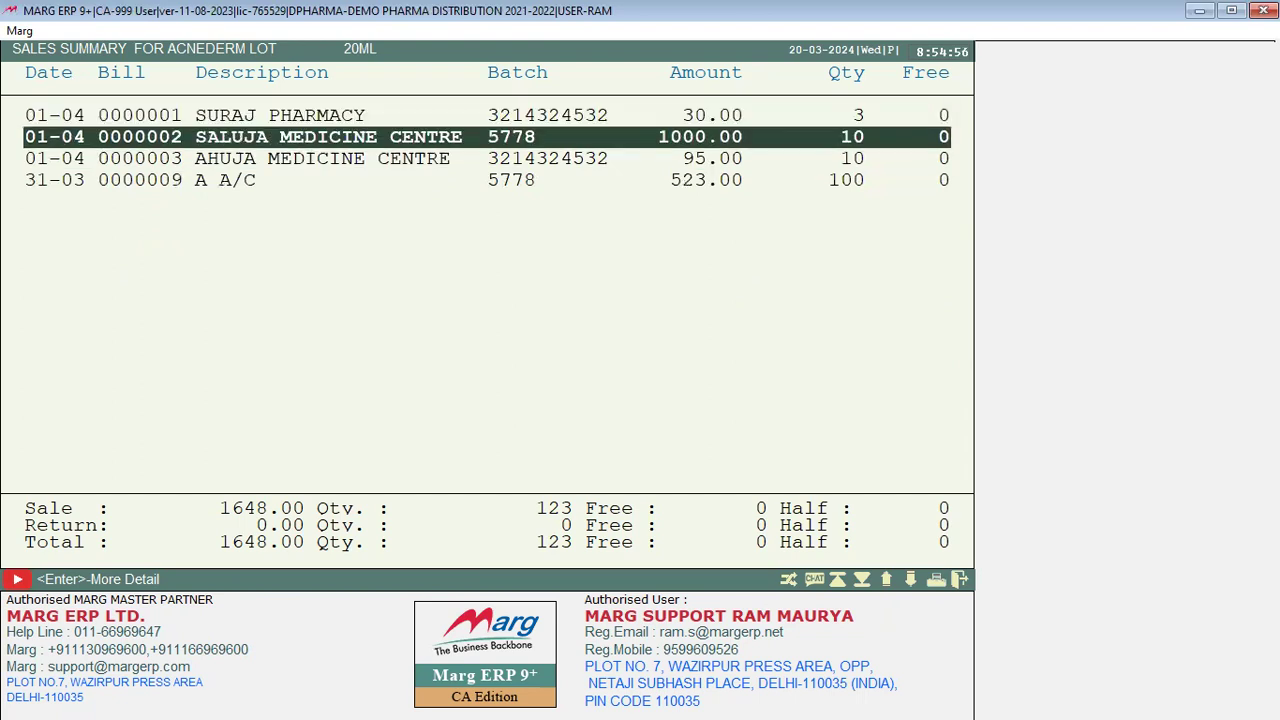
{"action": "key", "text": "Down"}
{"action": "key", "text": "Down"}
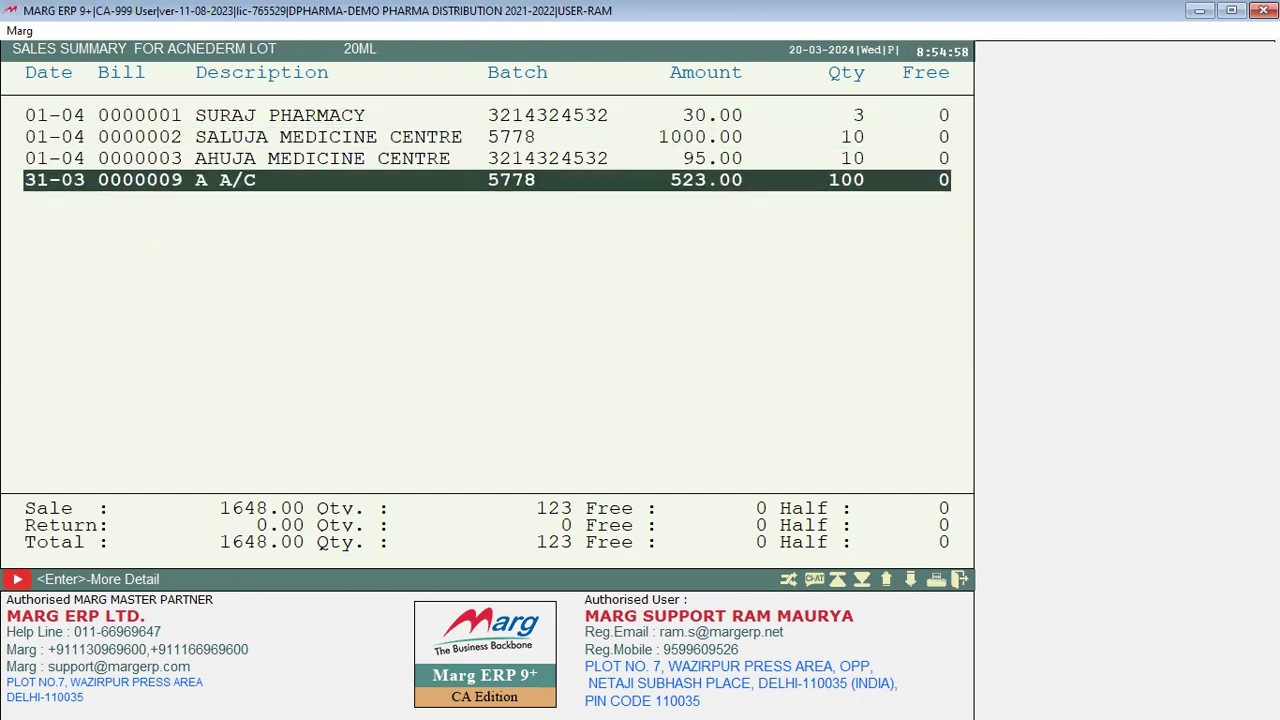
{"action": "key", "text": "Escape"}
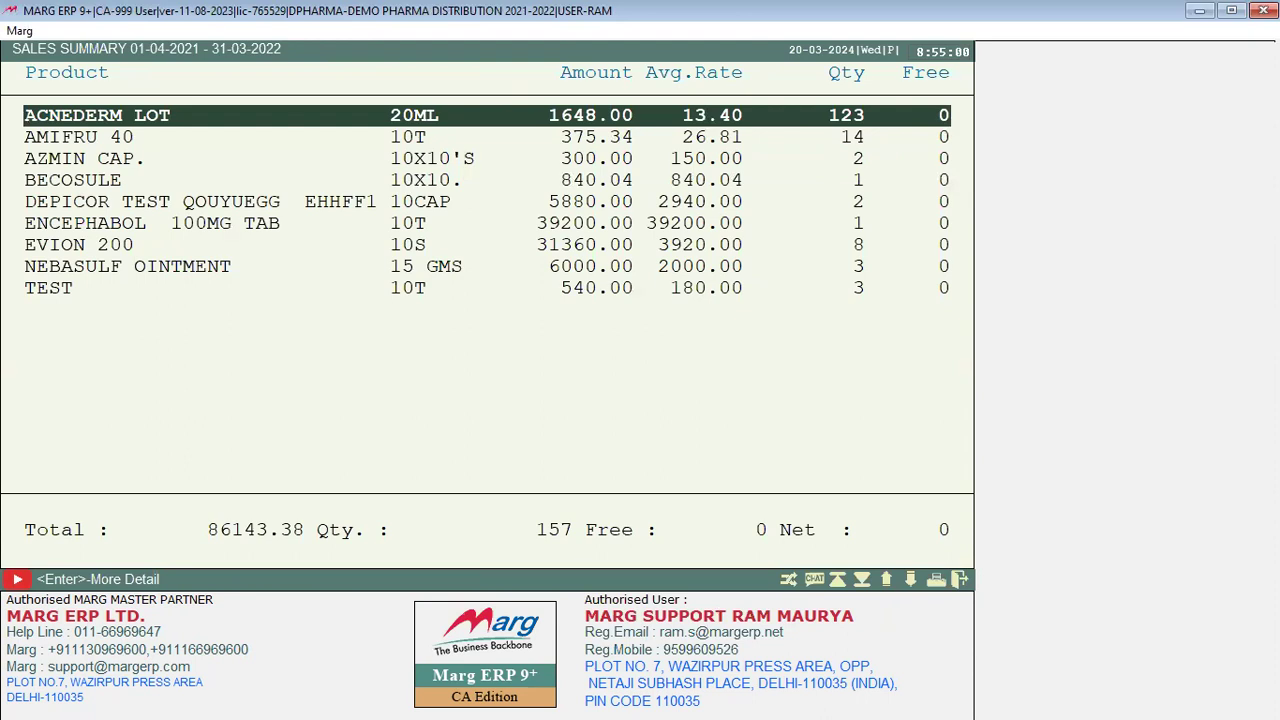
{"action": "key", "text": "Return"}
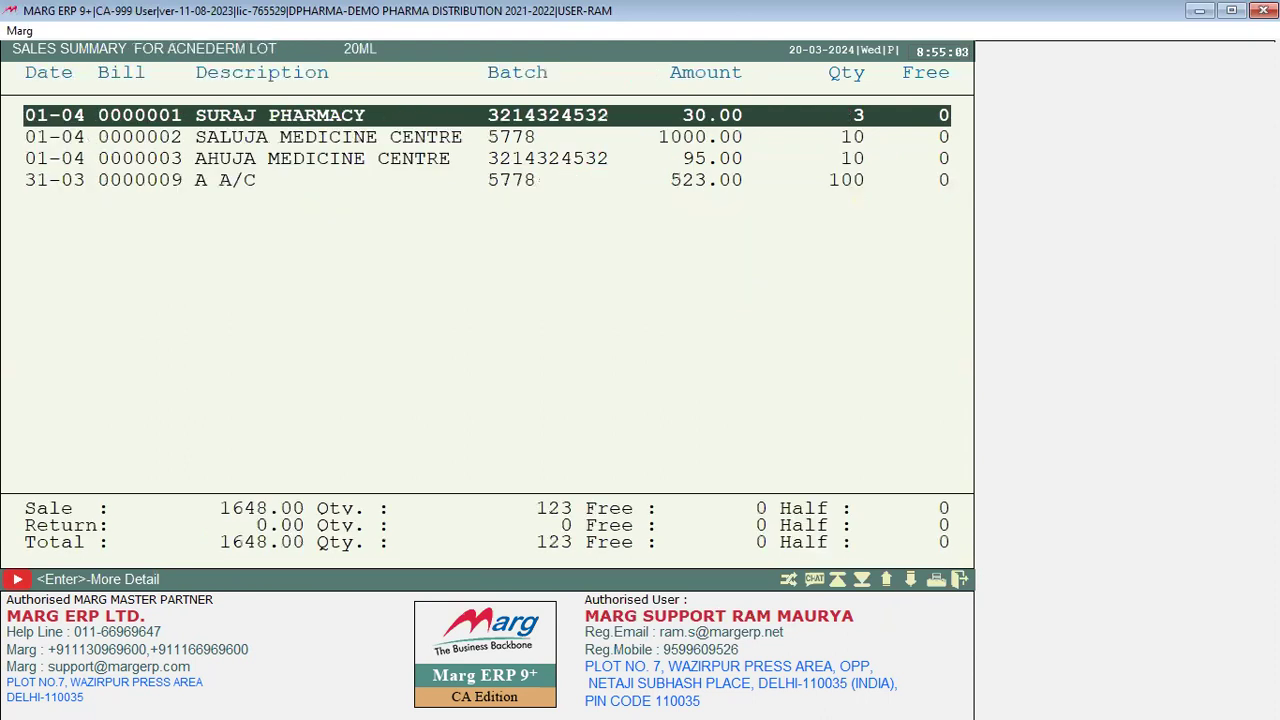
{"action": "key", "text": "Escape"}
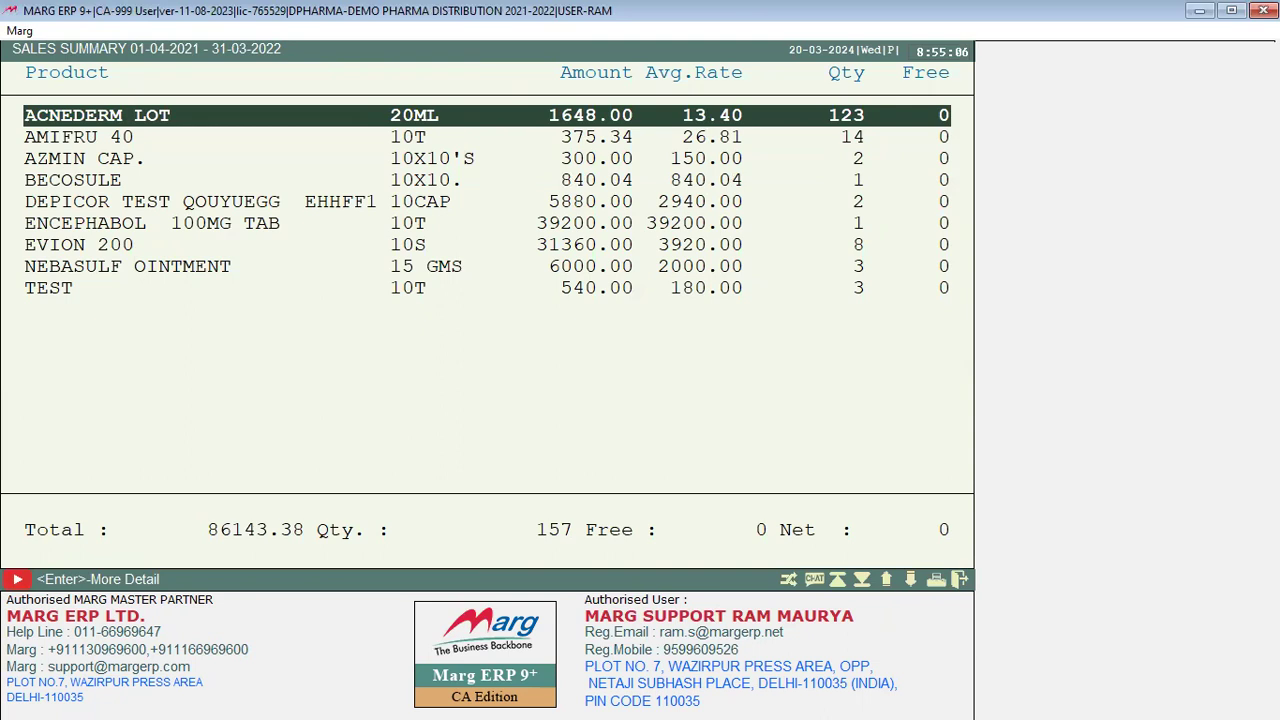
{"action": "key", "text": "Return"}
{"action": "key", "text": "Escape"}
Step: Recheck ACNEDERM LOT's bills, browse down to the TEST product, then exit to the dashboard
{"action": "key", "text": "Down"}
{"action": "key", "text": "Up"}
{"action": "key", "text": "Return"}
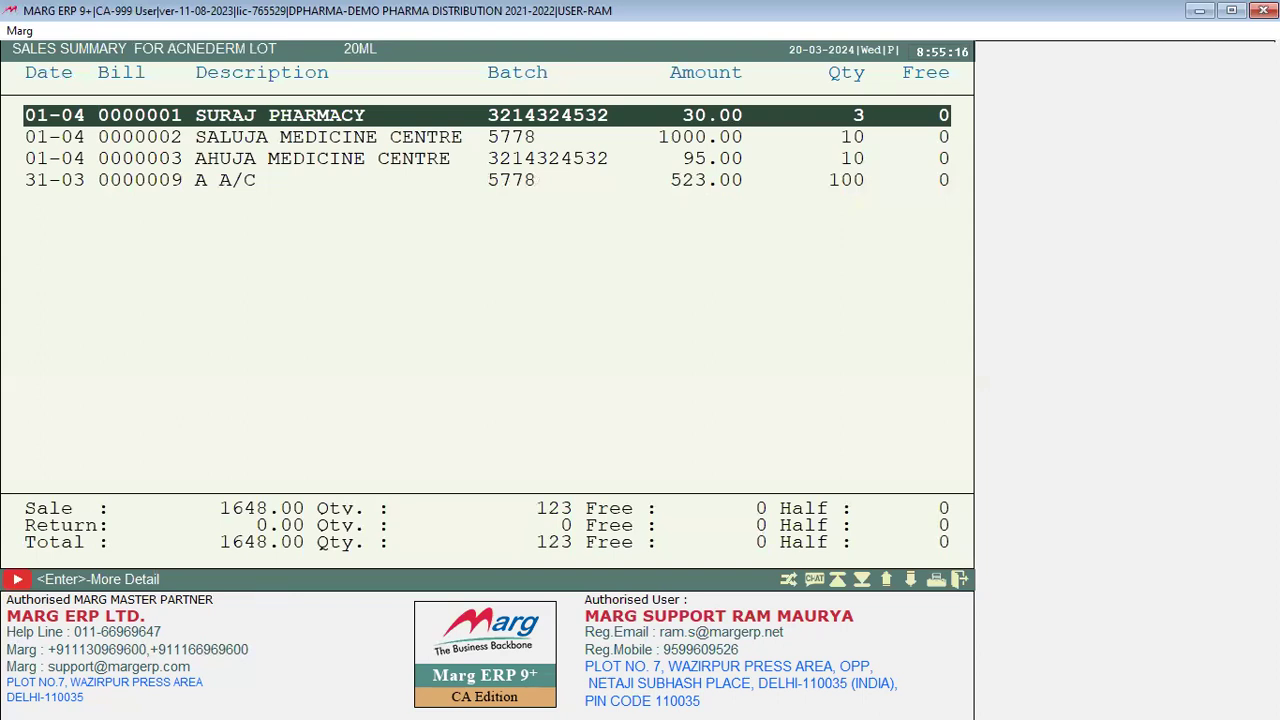
{"action": "key", "text": "Down"}
{"action": "key", "text": "Down"}
{"action": "key", "text": "Down"}
{"action": "key", "text": "Escape"}
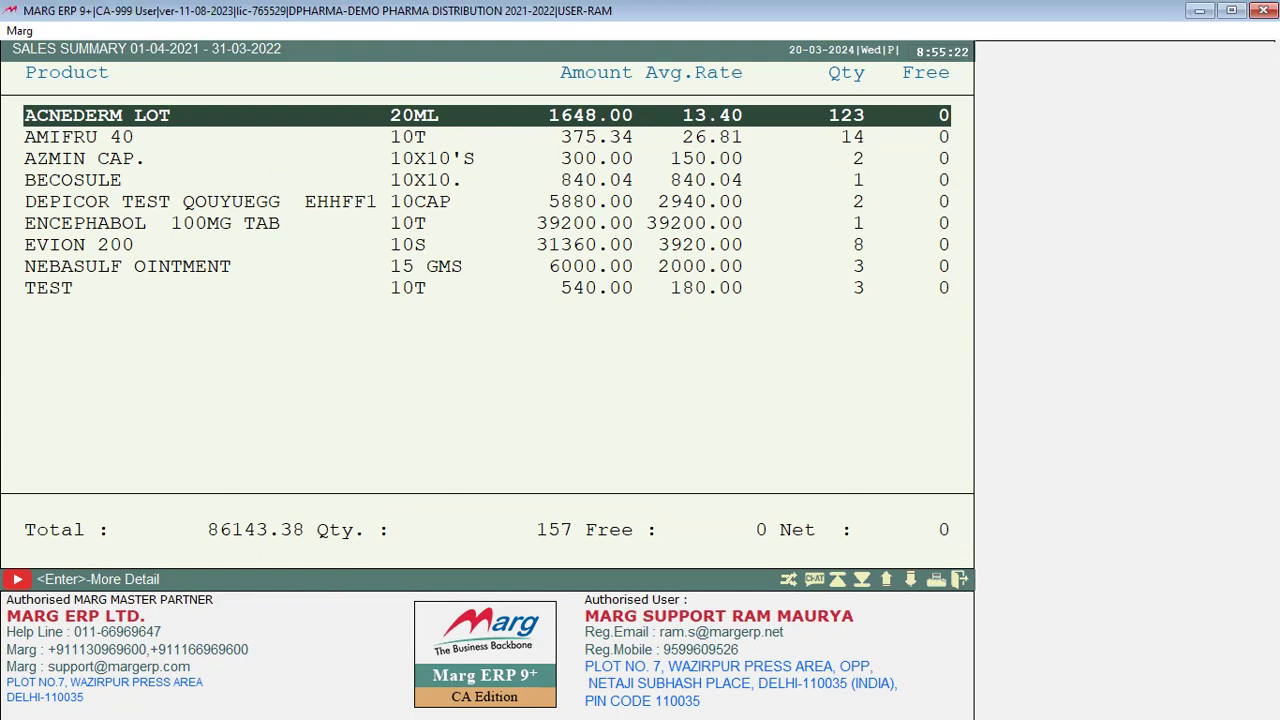
{"action": "key", "text": "Down"}
{"action": "key", "text": "Down"}
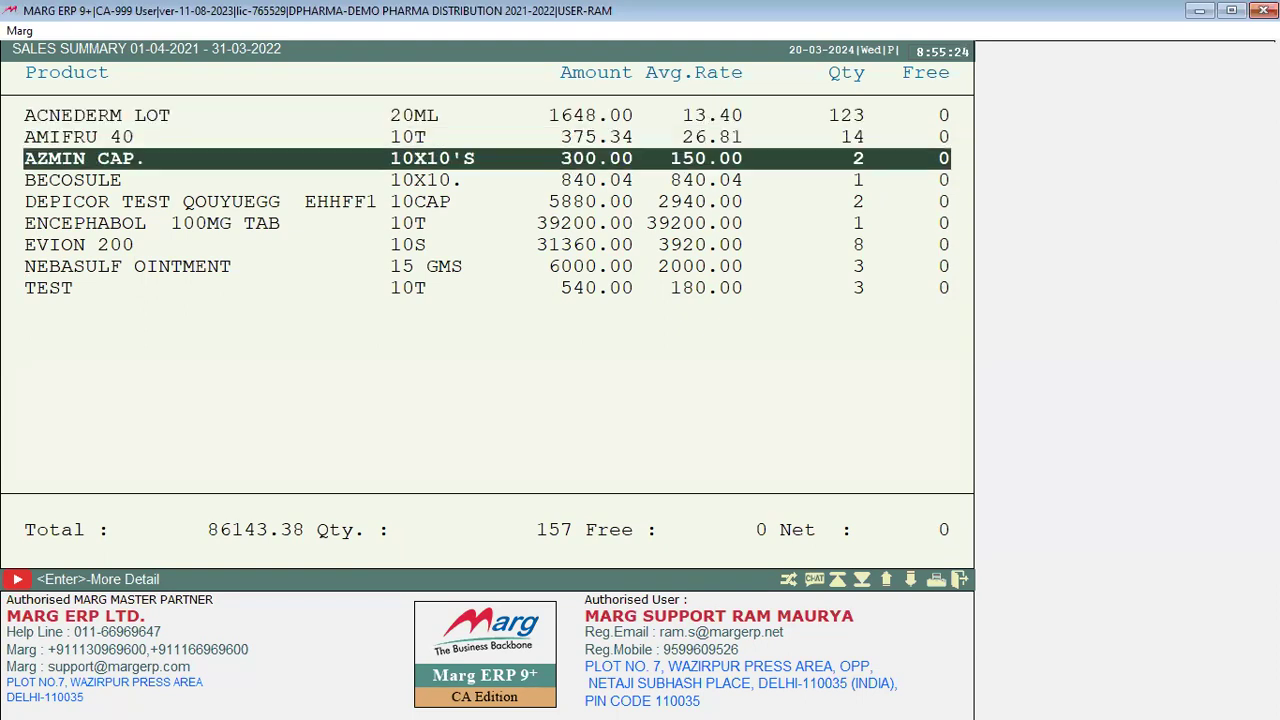
{"action": "key", "text": "Down"}
{"action": "key", "text": "Down"}
{"action": "key", "text": "Down"}
{"action": "key", "text": "Down"}
{"action": "key", "text": "Down"}
{"action": "key", "text": "Down"}
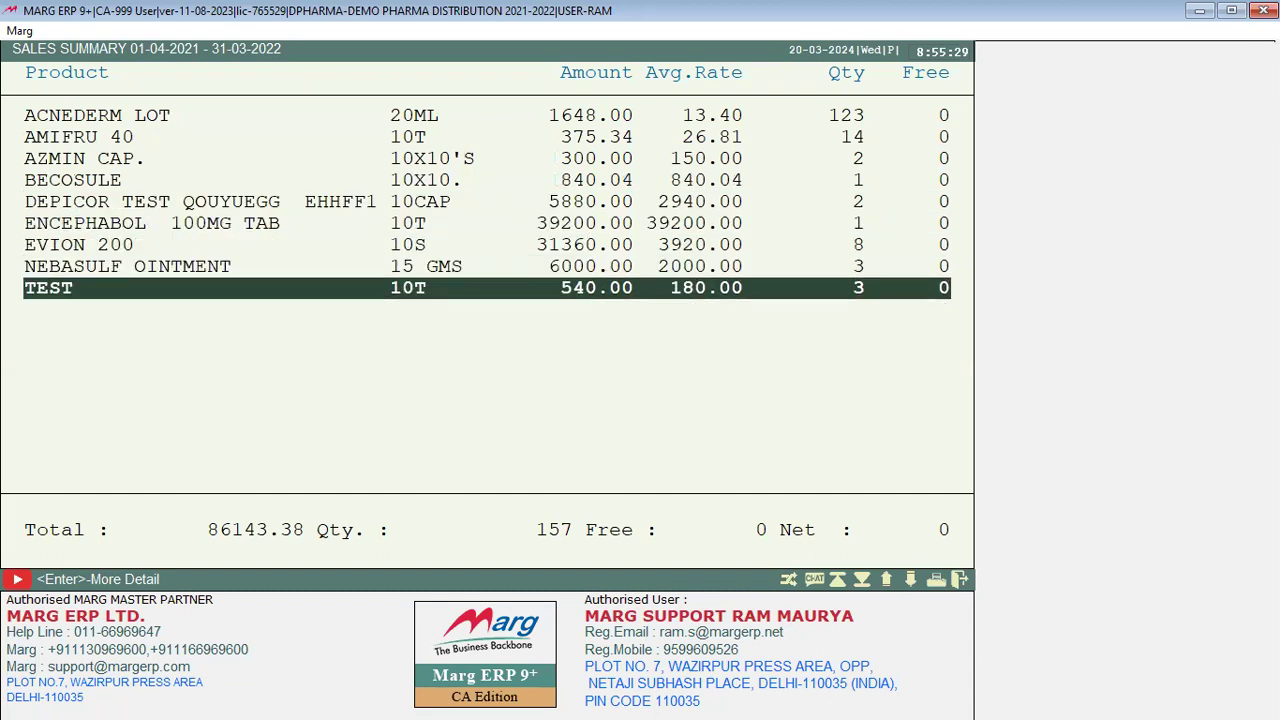
{"action": "key", "text": "Escape"}
{"action": "key", "text": "Down"}
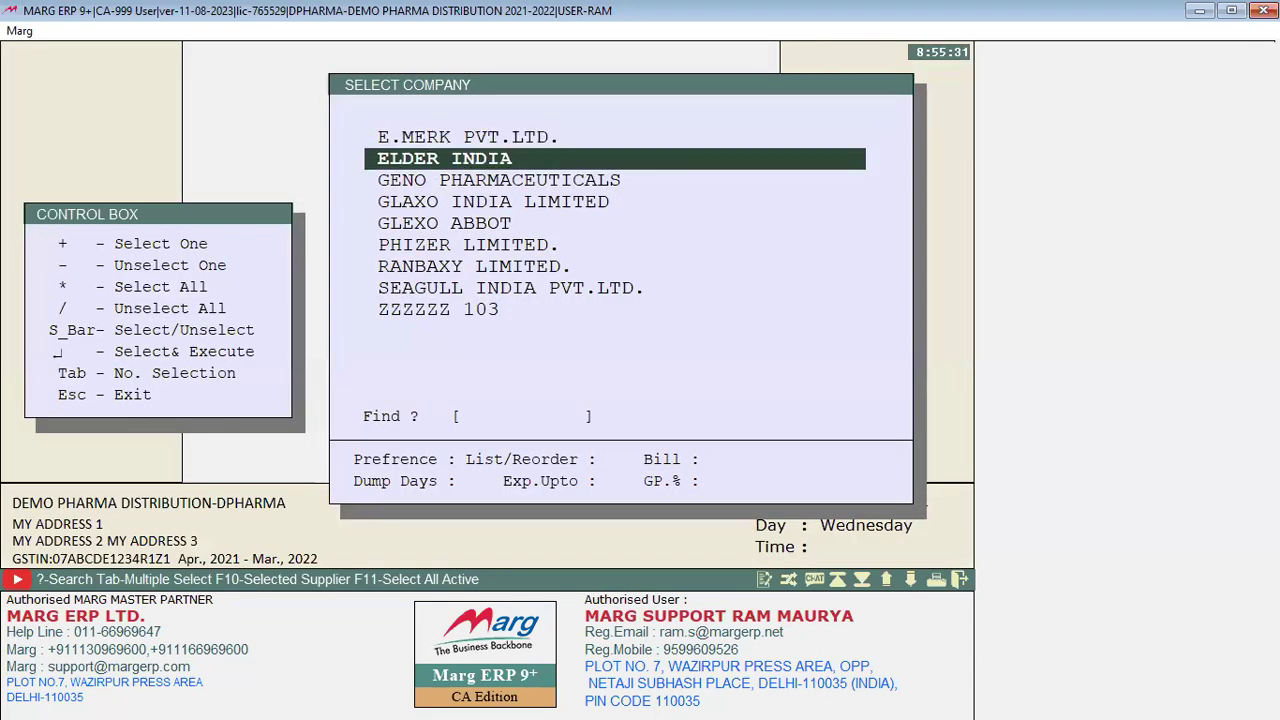
{"action": "key", "text": "Return"}
{"action": "key", "text": "Escape"}
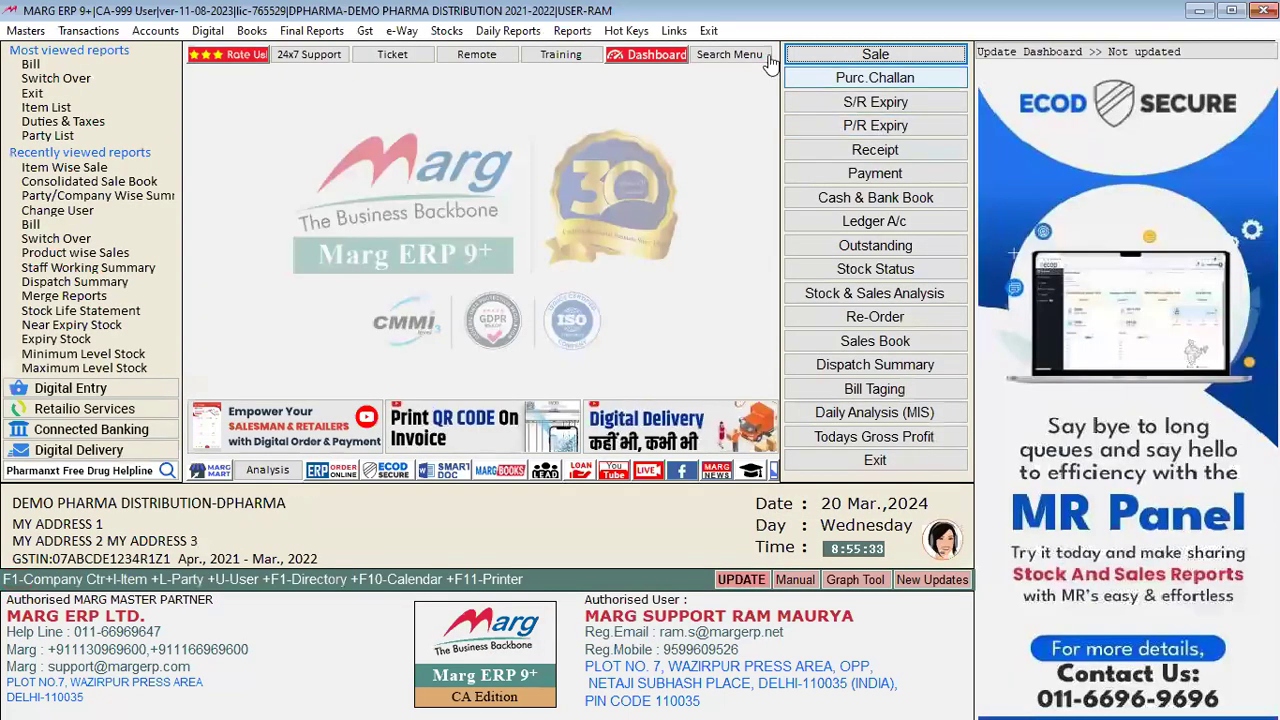
Step: Go through Reports to Inventory Report > Rate Lists and open the General Price List
{"action": "left_click", "coordinate": [574, 35]}
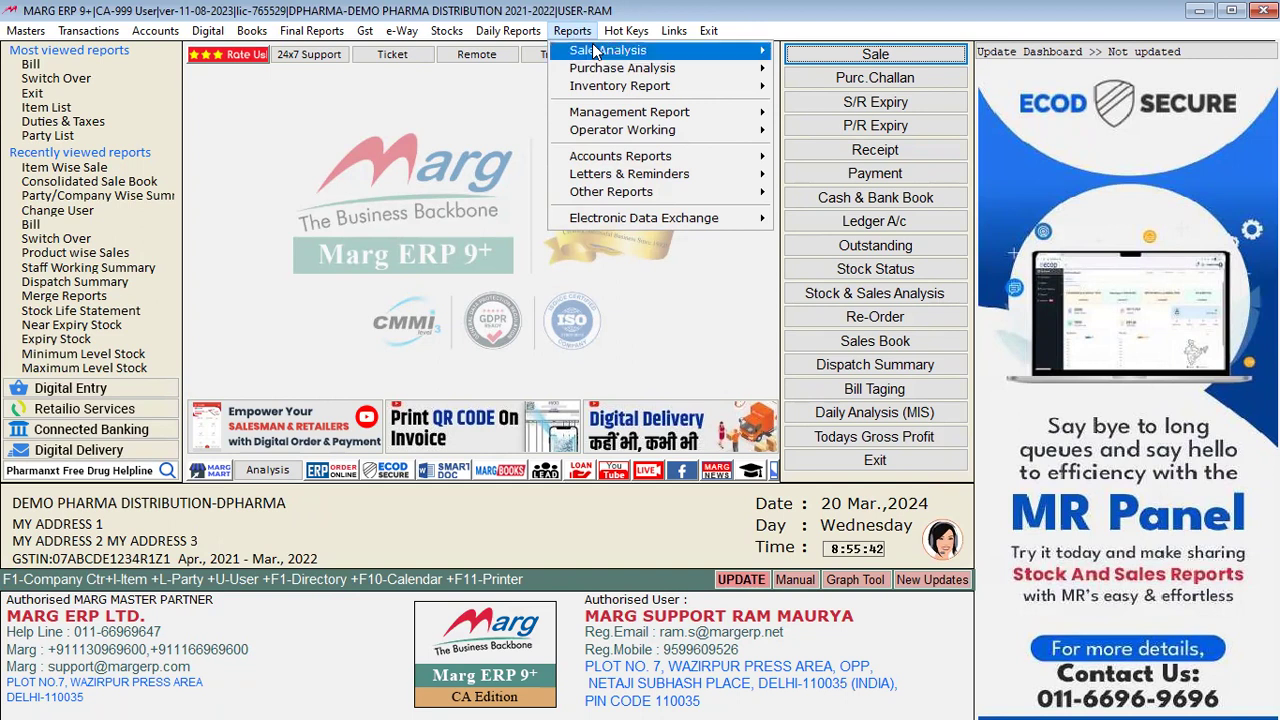
{"action": "mouse_move", "coordinate": [745, 50]}
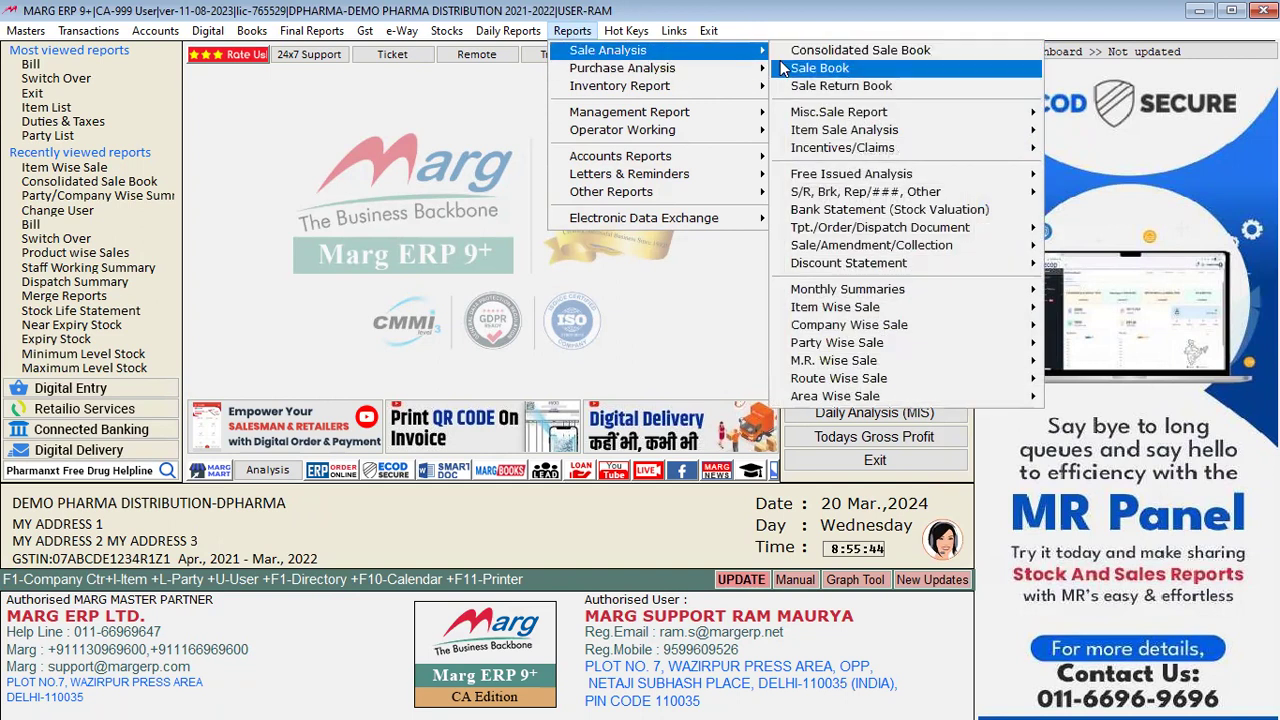
{"action": "mouse_move", "coordinate": [815, 345]}
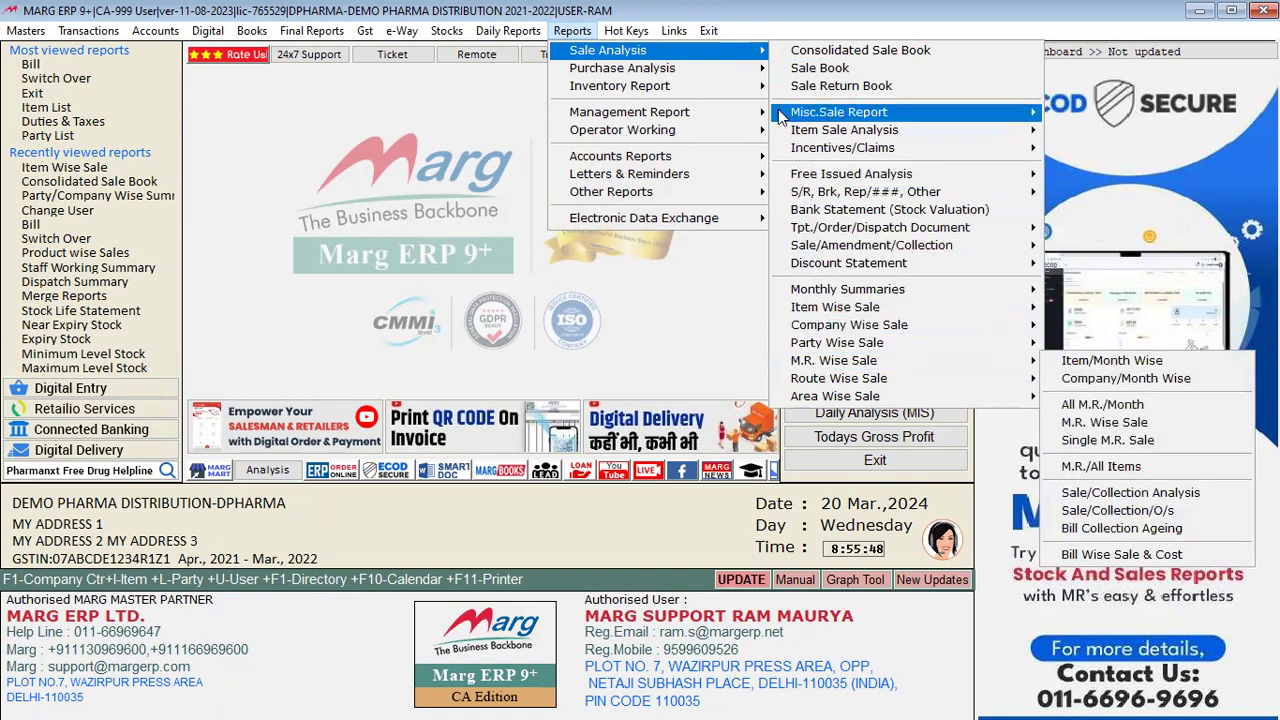
{"action": "mouse_move", "coordinate": [756, 72]}
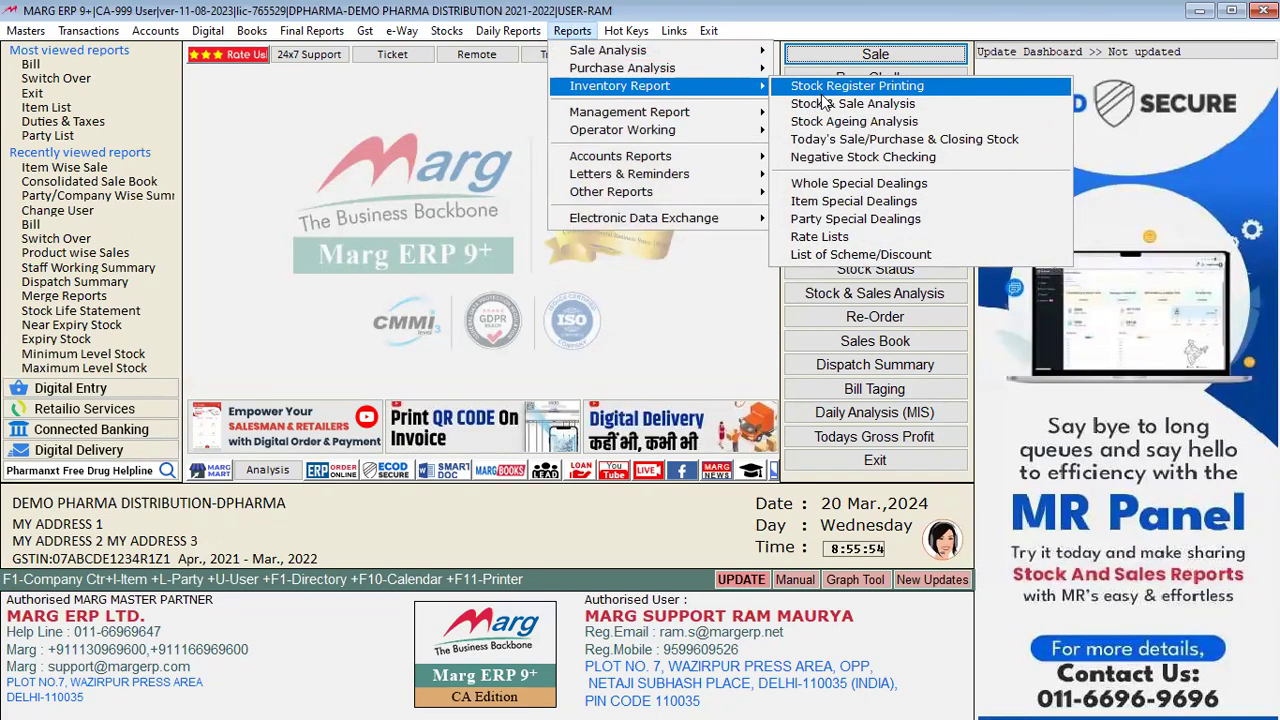
{"action": "left_click", "coordinate": [836, 241]}
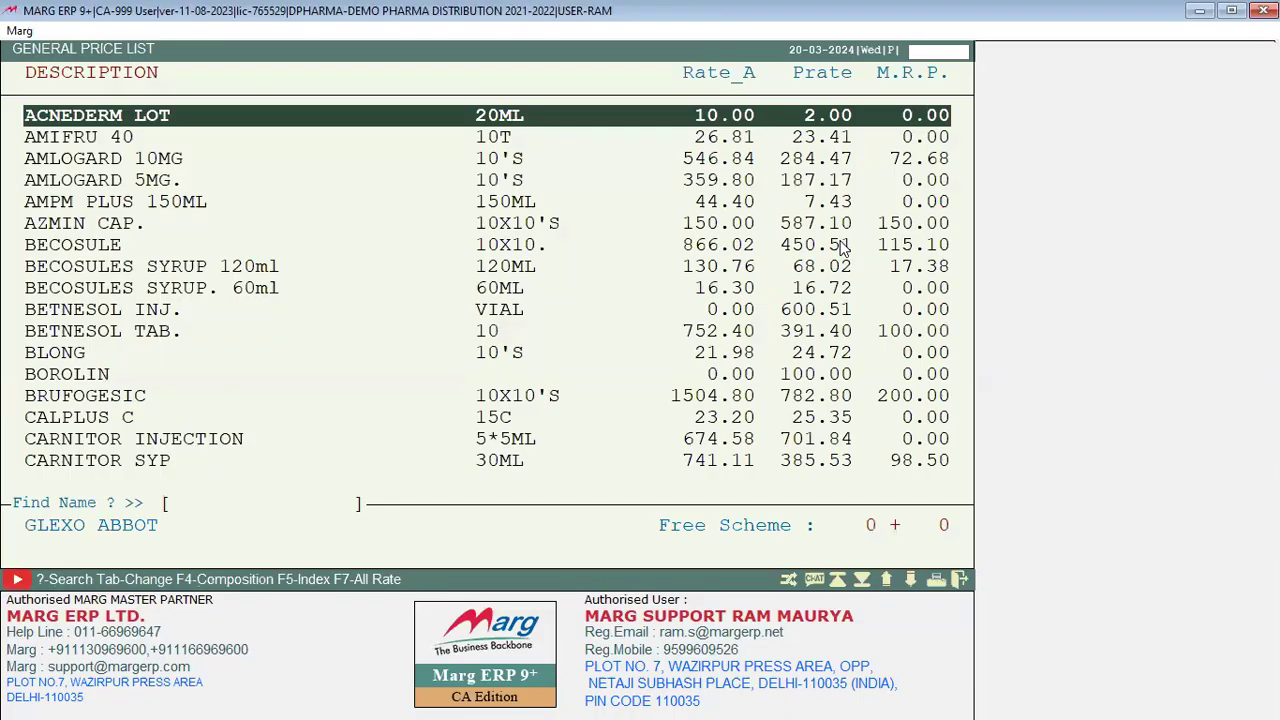
Step: Scroll the General Price List, check the user-defined print format settings, then close it unprinted
{"action": "key", "text": "Down"}
{"action": "key", "text": "Down"}
{"action": "key", "text": "Down"}
{"action": "key", "text": "Down"}
{"action": "key", "text": "Down"}
{"action": "key", "text": "Down"}
{"action": "key", "text": "Down"}
{"action": "key", "text": "Down"}
{"action": "key", "text": "Down"}
{"action": "key", "text": "Down"}
{"action": "key", "text": "Down"}
{"action": "key", "text": "Down"}
{"action": "key", "text": "Down"}
{"action": "key", "text": "Down"}
{"action": "key", "text": "Down"}
{"action": "key", "text": "Down"}
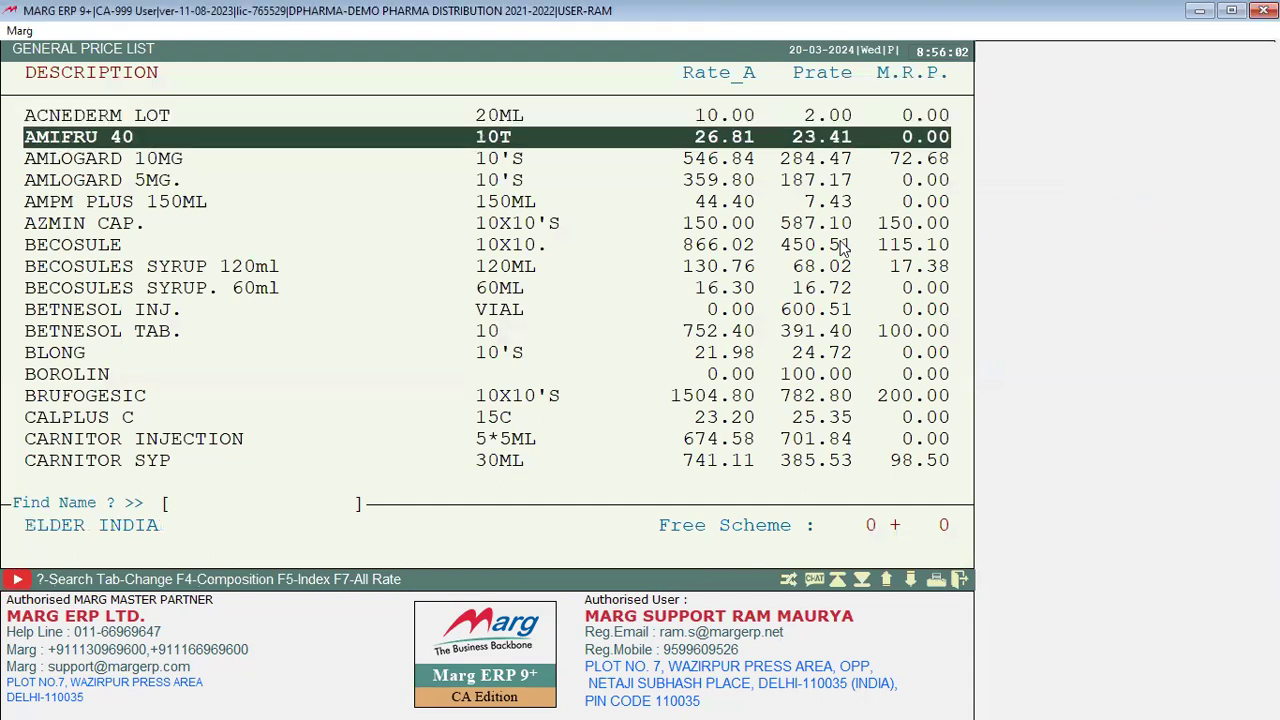
{"action": "key", "text": "Down"}
{"action": "key", "text": "Down"}
{"action": "key", "text": "Down"}
{"action": "key", "text": "Down"}
{"action": "key", "text": "Down"}
{"action": "key", "text": "Down"}
{"action": "key", "text": "Down"}
{"action": "key", "text": "Down"}
{"action": "key", "text": "Down"}
{"action": "key", "text": "Down"}
{"action": "key", "text": "Down"}
{"action": "key", "text": "Down"}
{"action": "key", "text": "Down"}
{"action": "key", "text": "Down"}
{"action": "key", "text": "Down"}
{"action": "key", "text": "Down"}
{"action": "key", "text": "Down"}
{"action": "key", "text": "Down"}
{"action": "key", "text": "Down"}
{"action": "key", "text": "Down"}
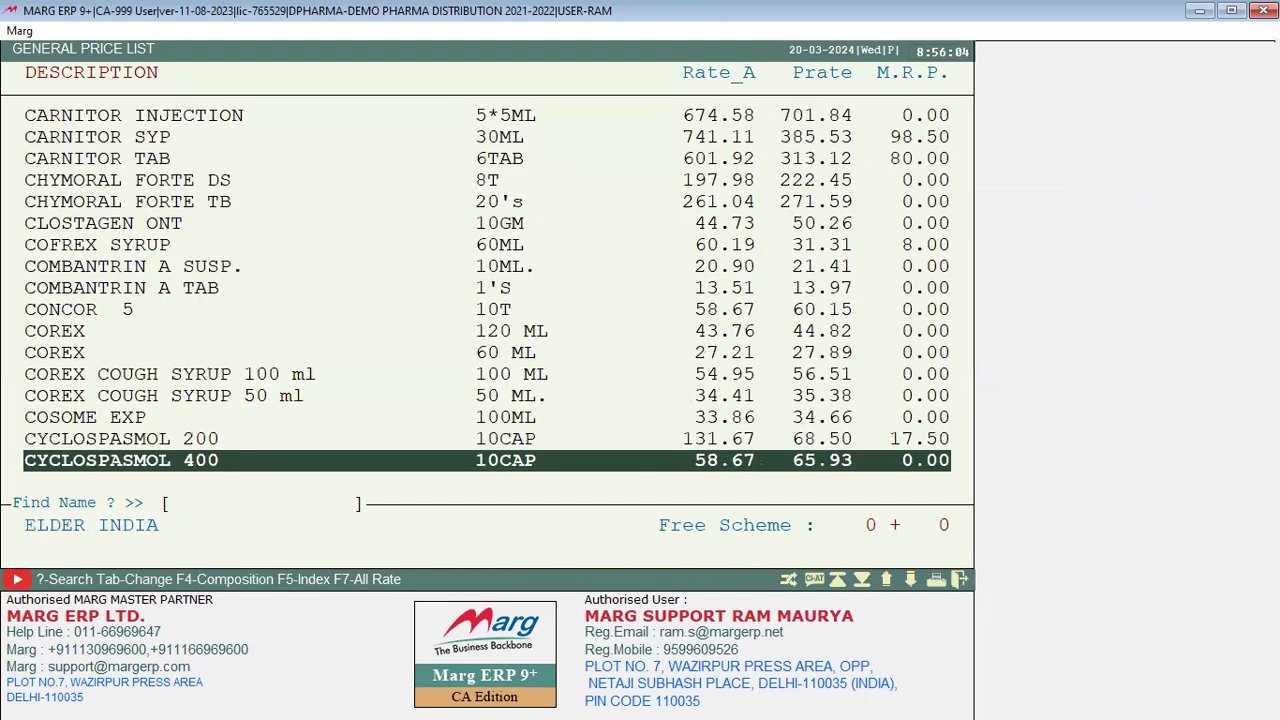
{"action": "key", "text": "alt+p"}
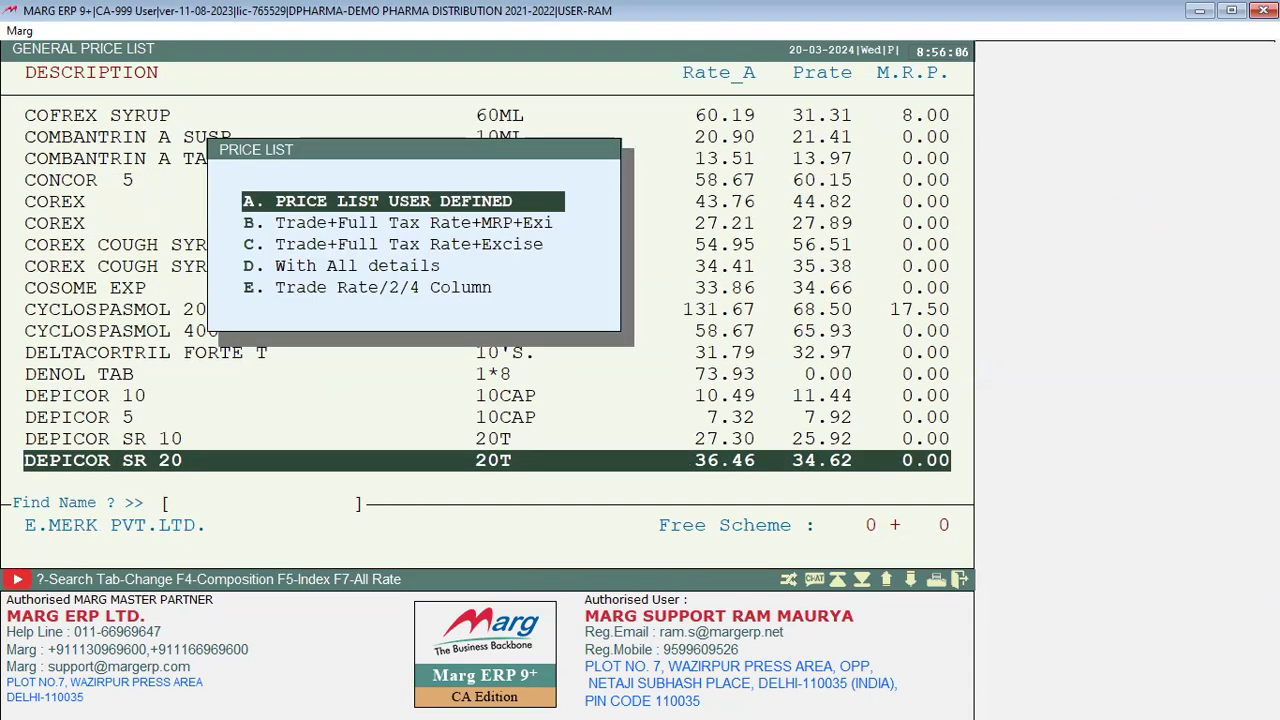
{"action": "key", "text": "Return"}
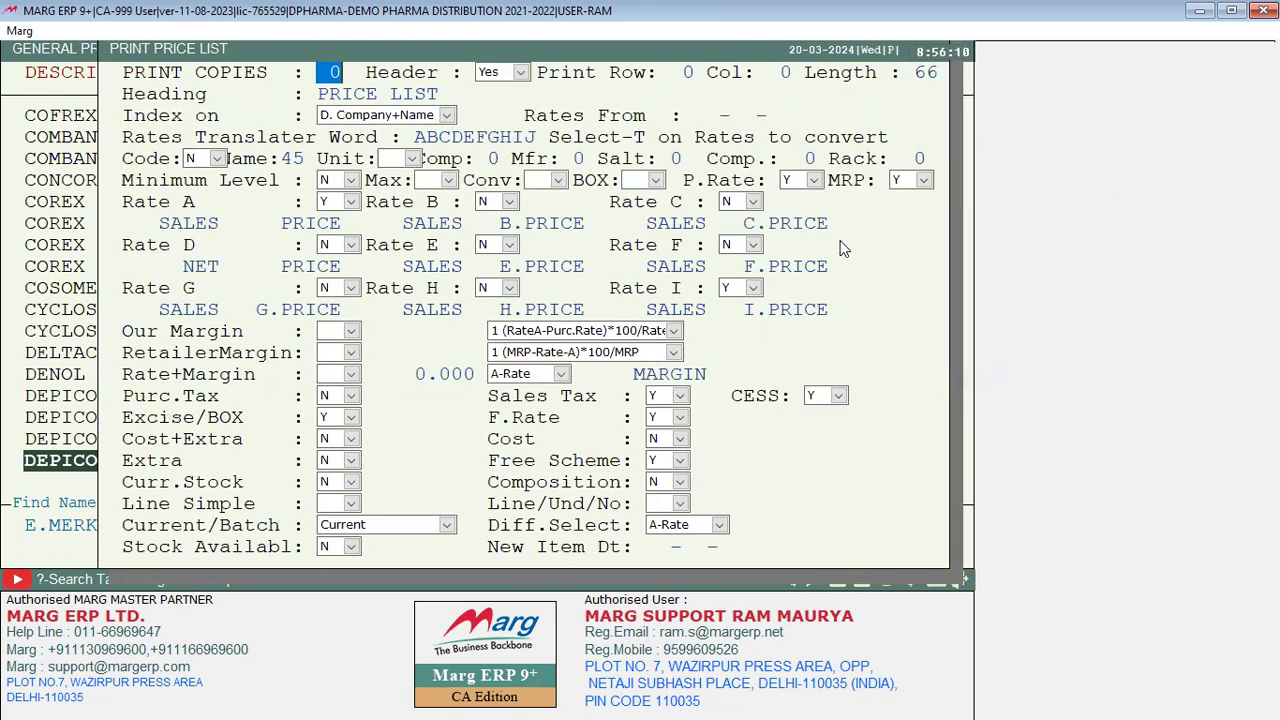
{"action": "key", "text": "Escape"}
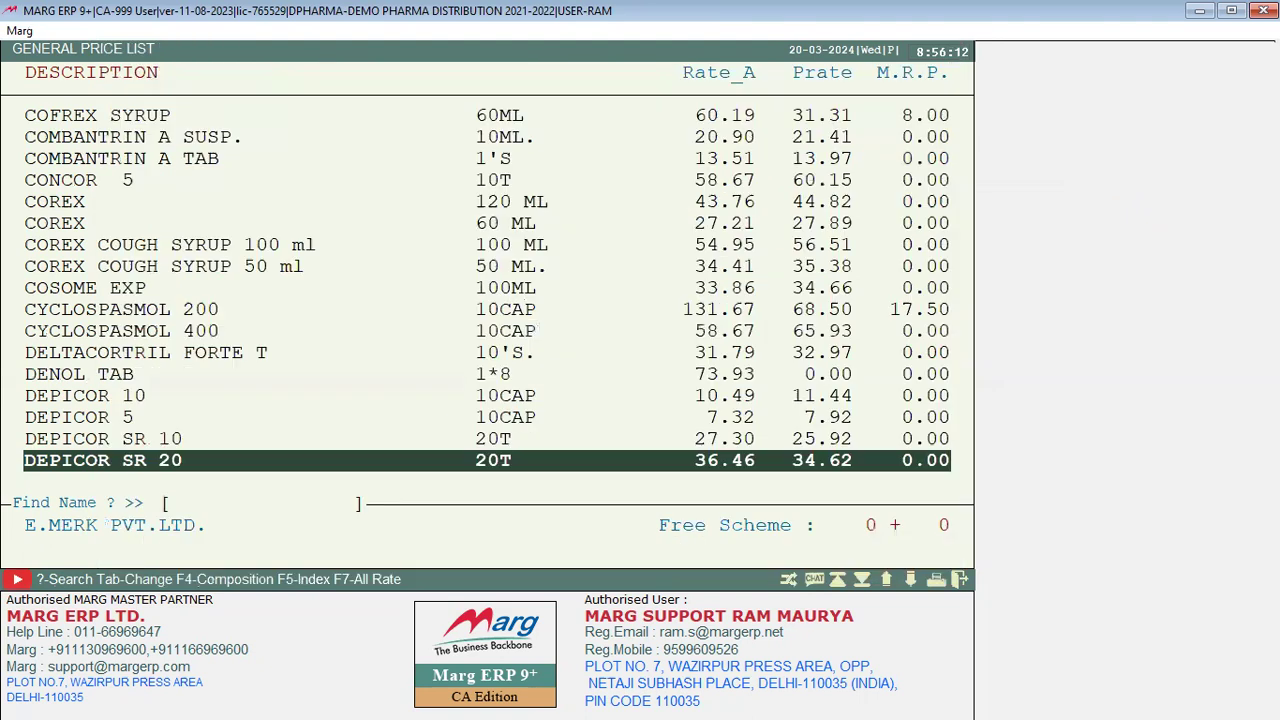
{"action": "key", "text": "Escape"}
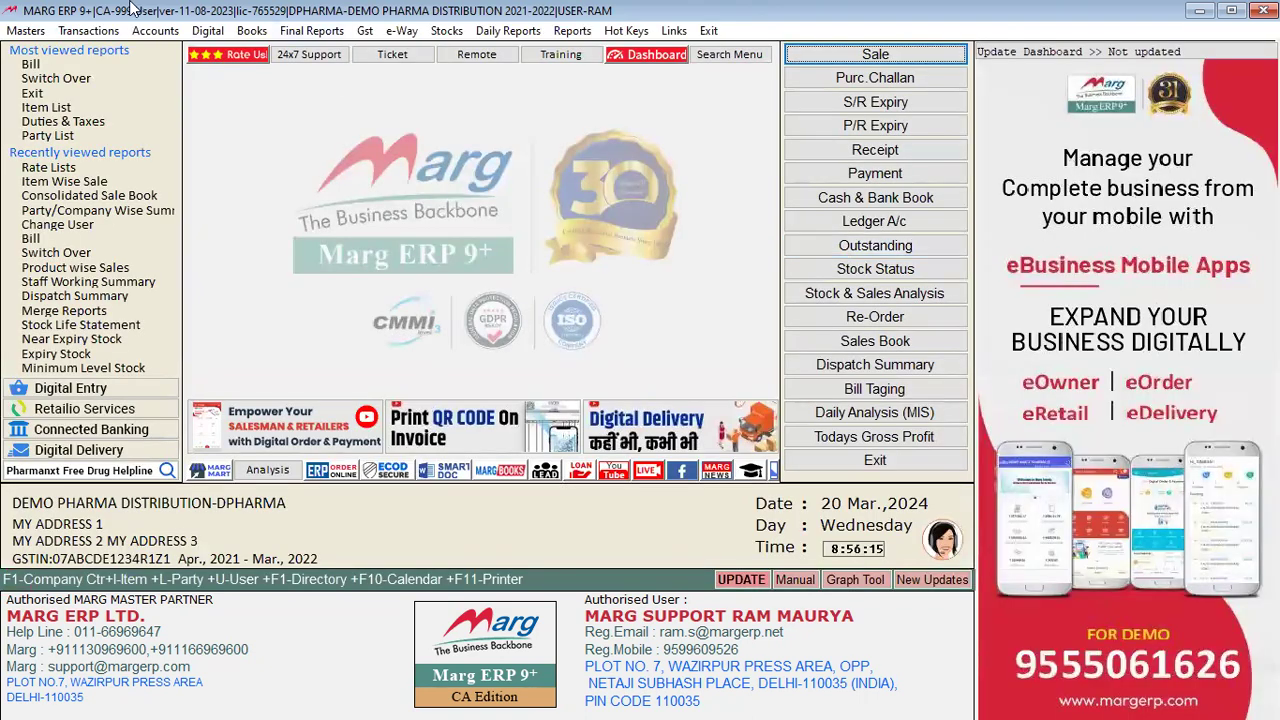
Step: Open the All Items price list from Masters > Rate & Discount Master, then close it
{"action": "left_click", "coordinate": [40, 30]}
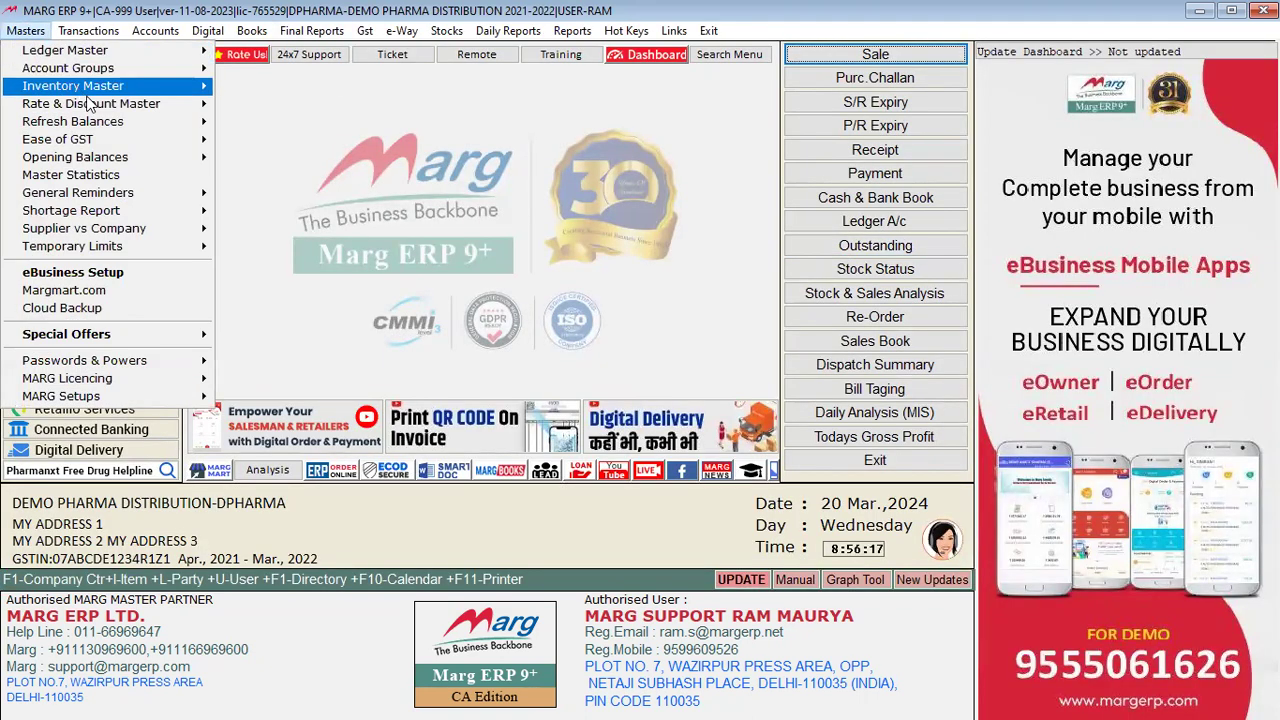
{"action": "mouse_move", "coordinate": [116, 110]}
{"action": "mouse_move", "coordinate": [437, 107]}
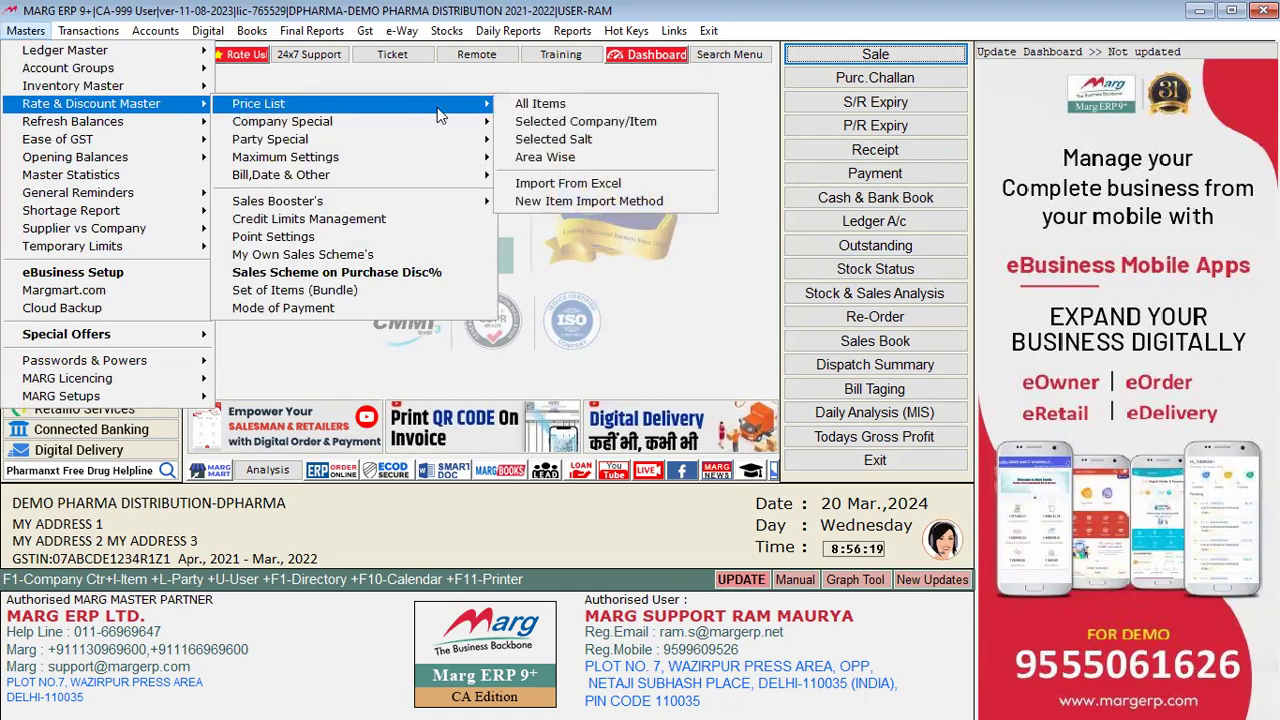
{"action": "left_click", "coordinate": [550, 105]}
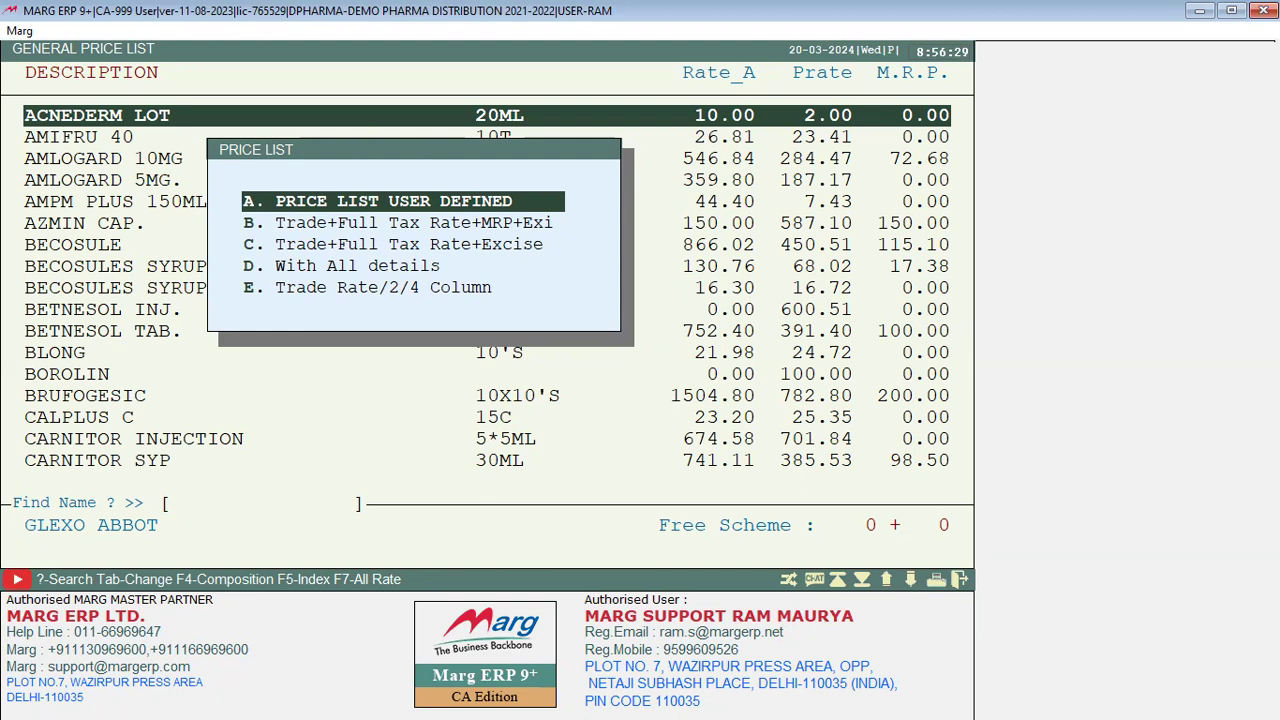
{"action": "key", "text": "Escape"}
{"action": "key", "text": "Escape"}
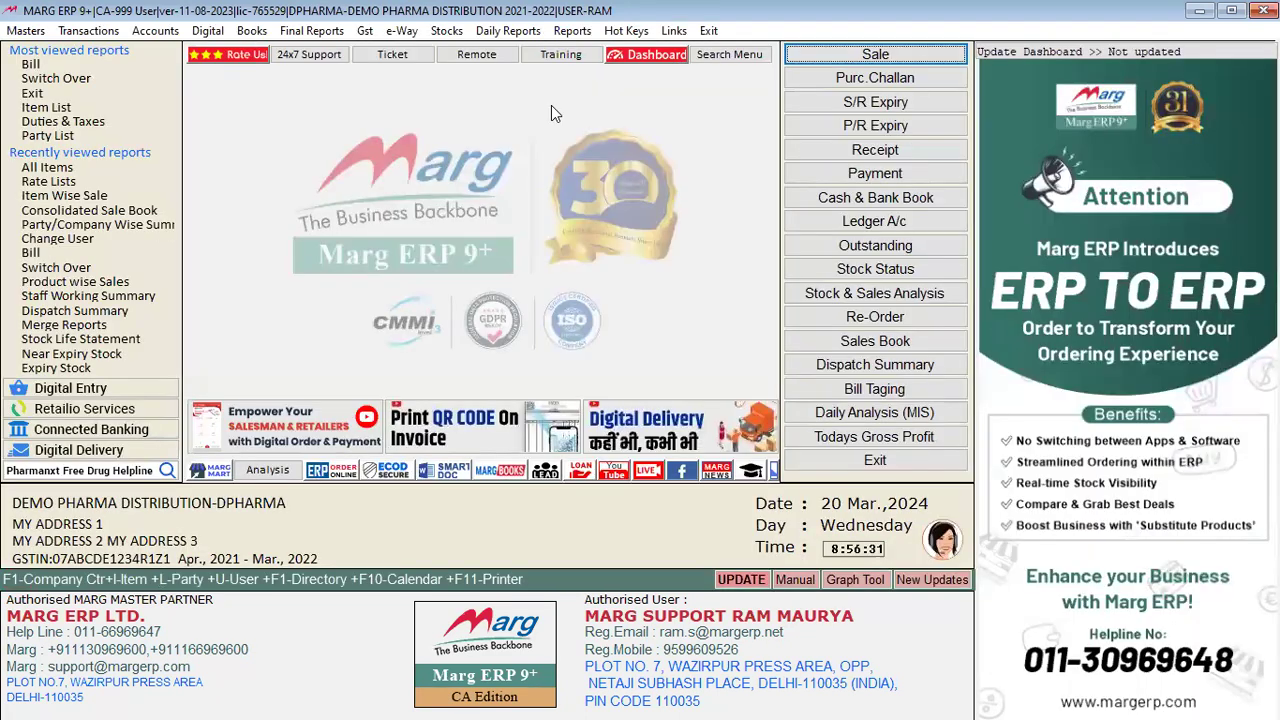
Step: Browse the Daily Reports > Daily Working menu, then move over to the Reports menu
{"action": "left_click", "coordinate": [518, 31]}
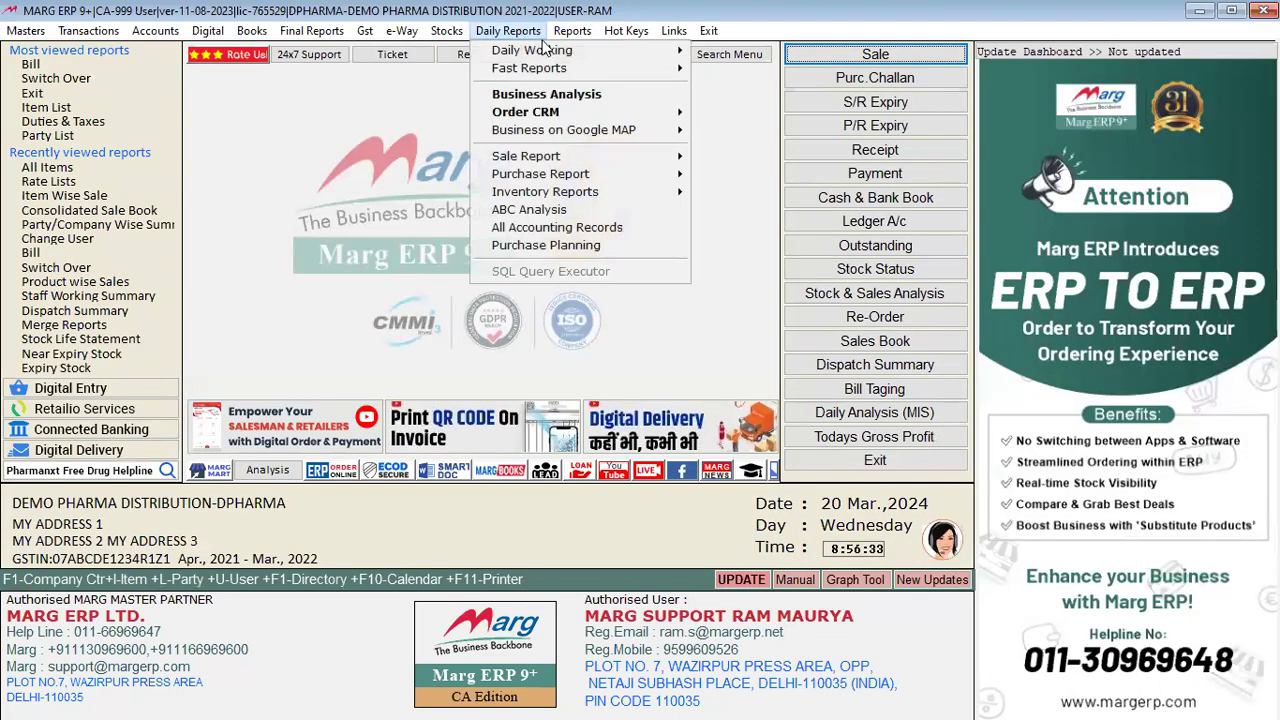
{"action": "mouse_move", "coordinate": [610, 52]}
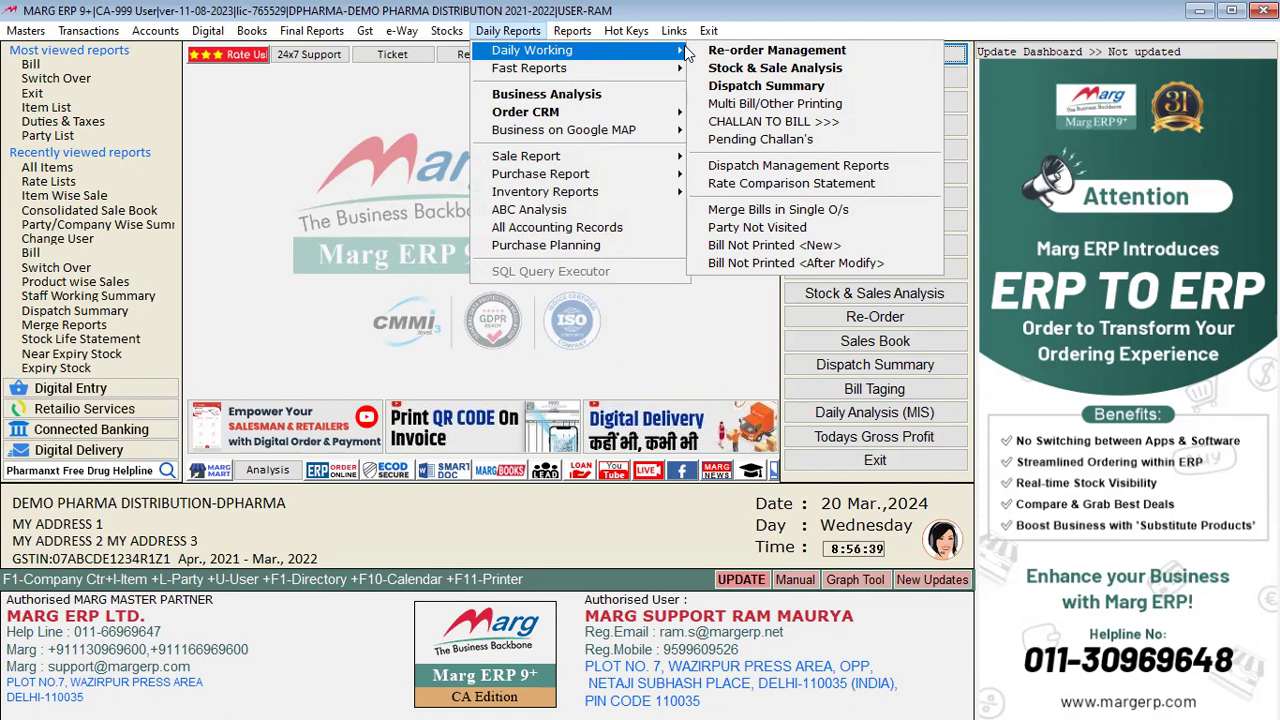
{"action": "mouse_move", "coordinate": [575, 38]}
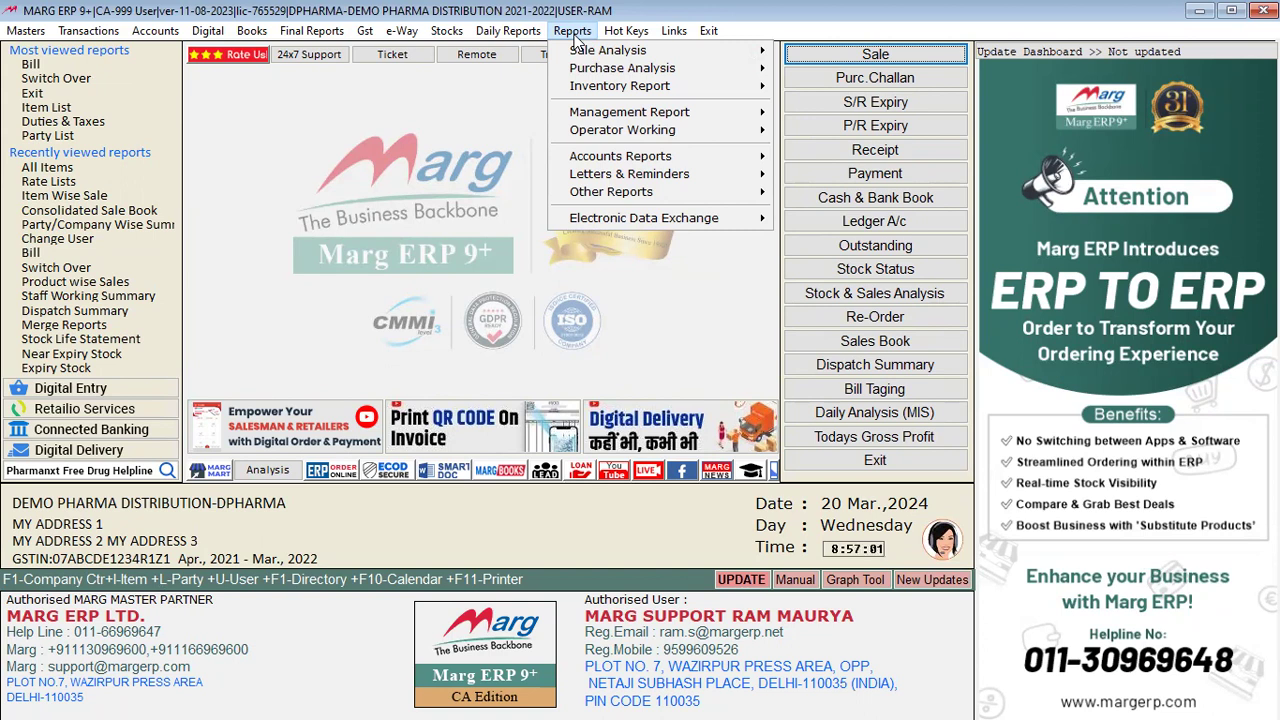
Step: Dismiss the report list, browse the Transactions > Sale and GST menus, then close them
{"action": "left_click", "coordinate": [240, 529]}
{"action": "left_click", "coordinate": [88, 32]}
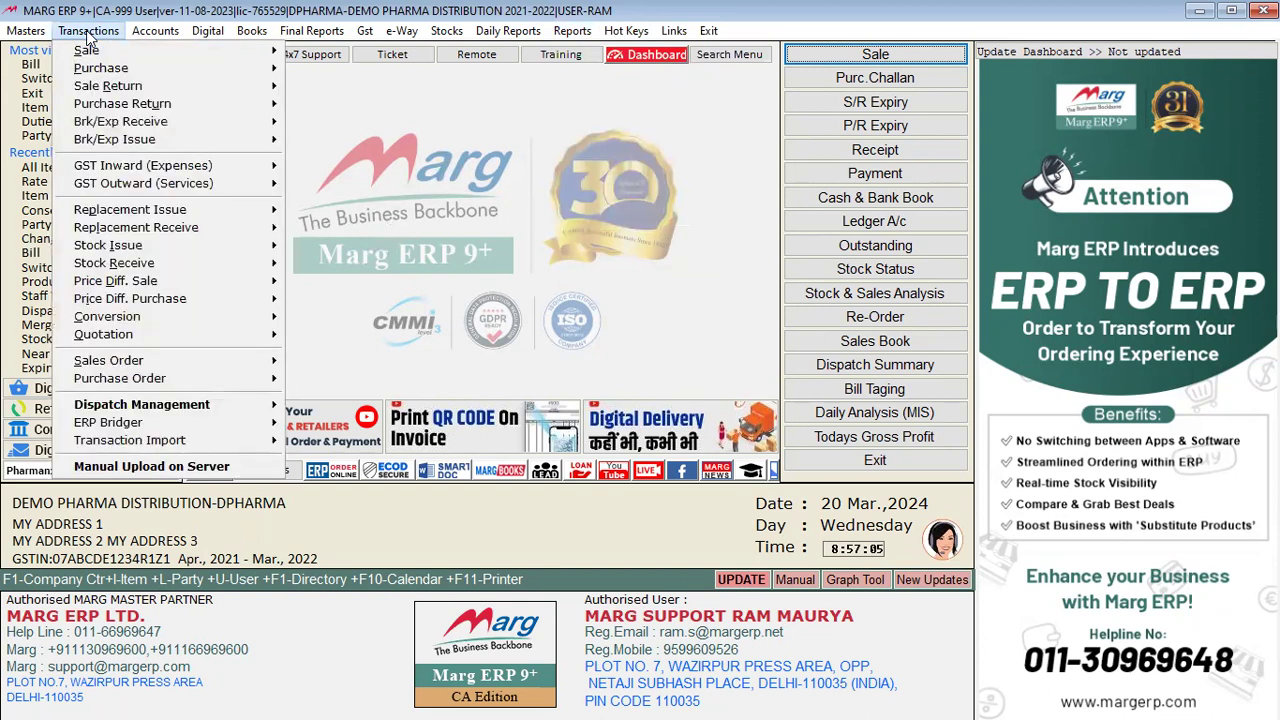
{"action": "mouse_move", "coordinate": [148, 56]}
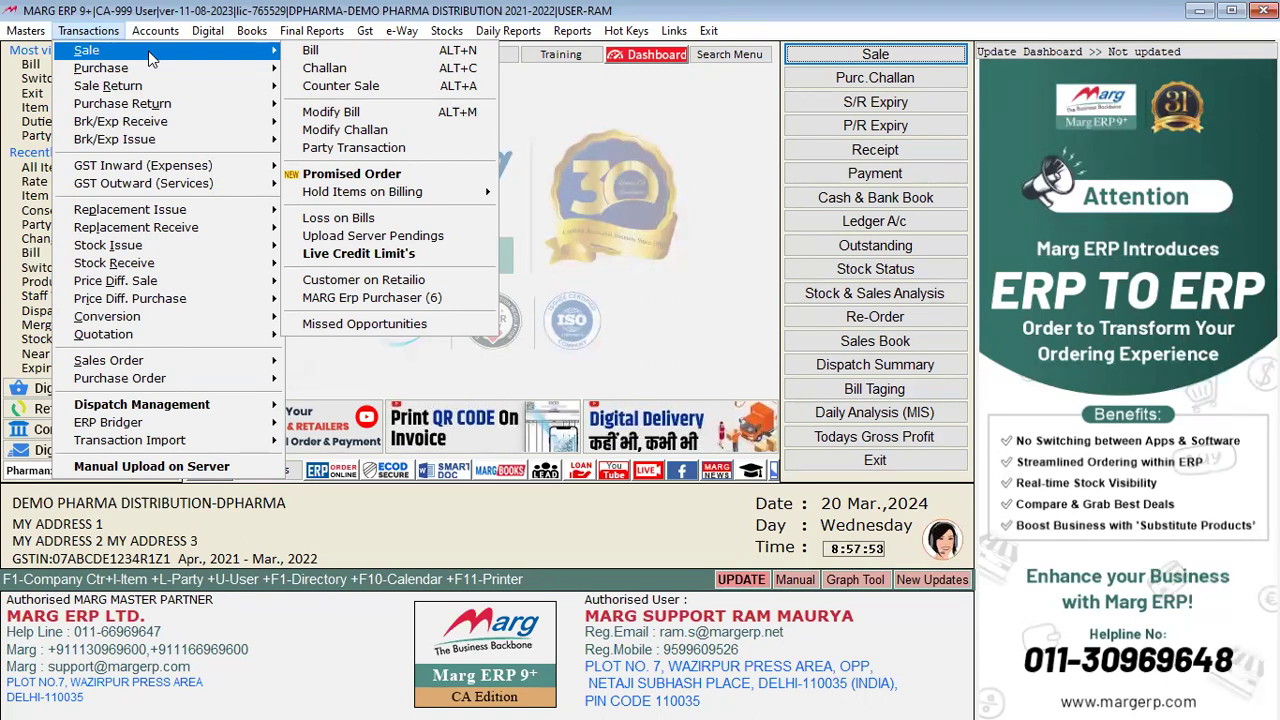
{"action": "mouse_move", "coordinate": [365, 31]}
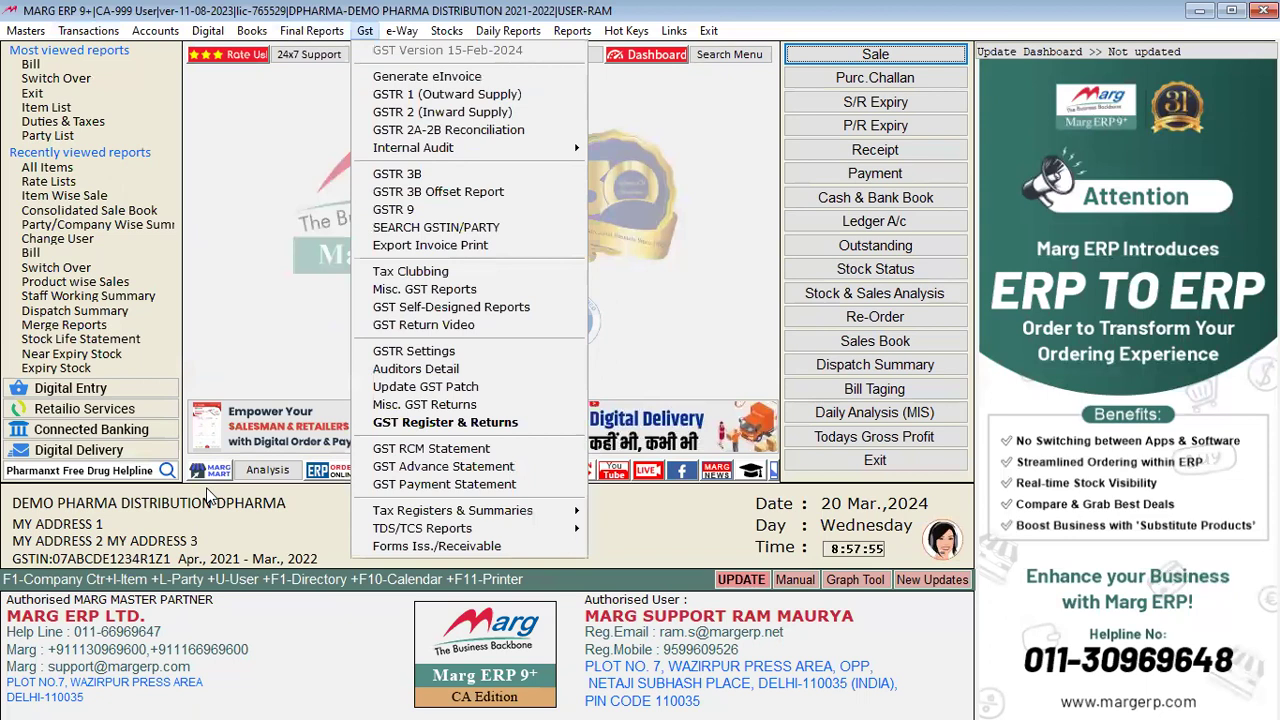
{"action": "left_click", "coordinate": [240, 538]}
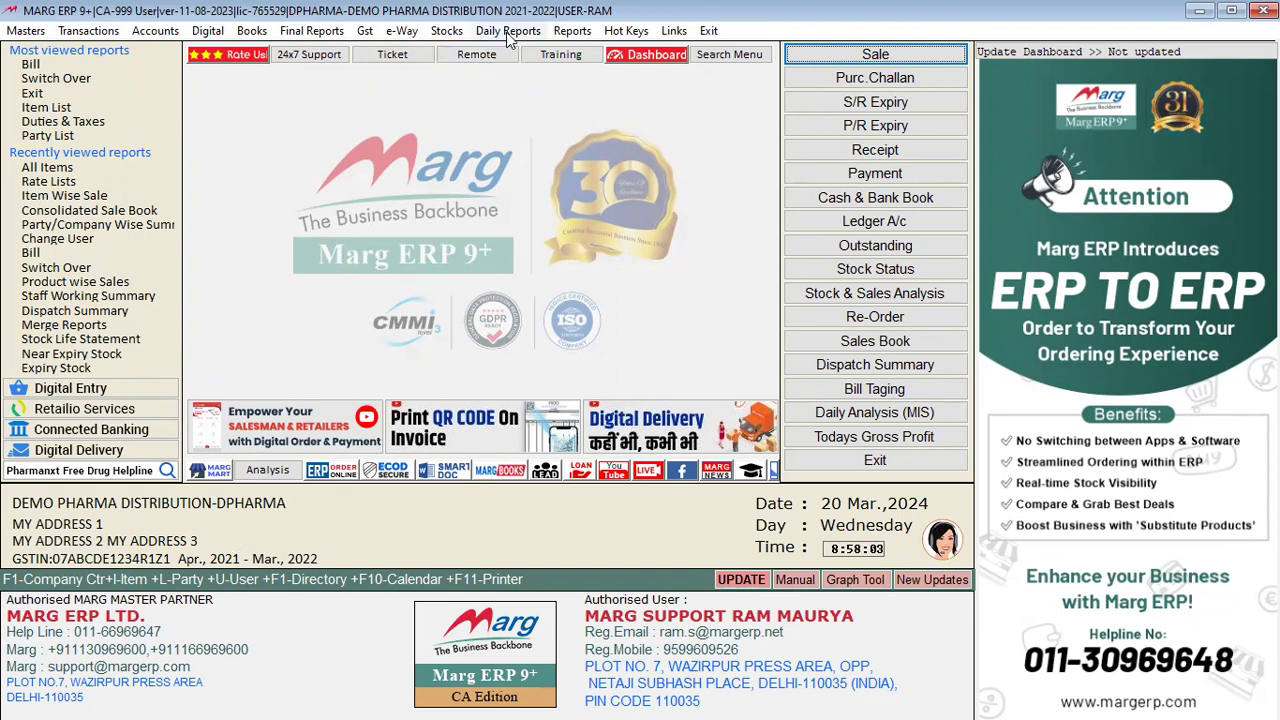
Step: Open the Company Wise Sale item report under Reports > Sale Analysis > Item Wise Sale
{"action": "left_click", "coordinate": [572, 31]}
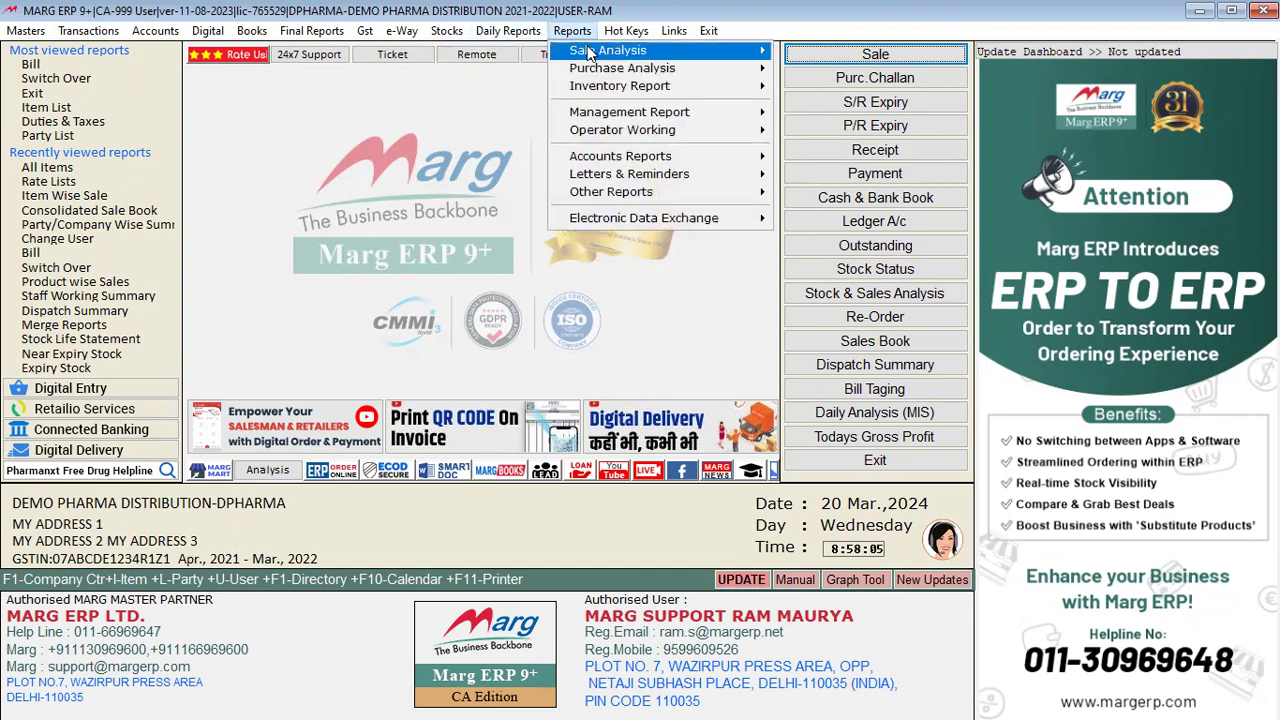
{"action": "mouse_move", "coordinate": [678, 56]}
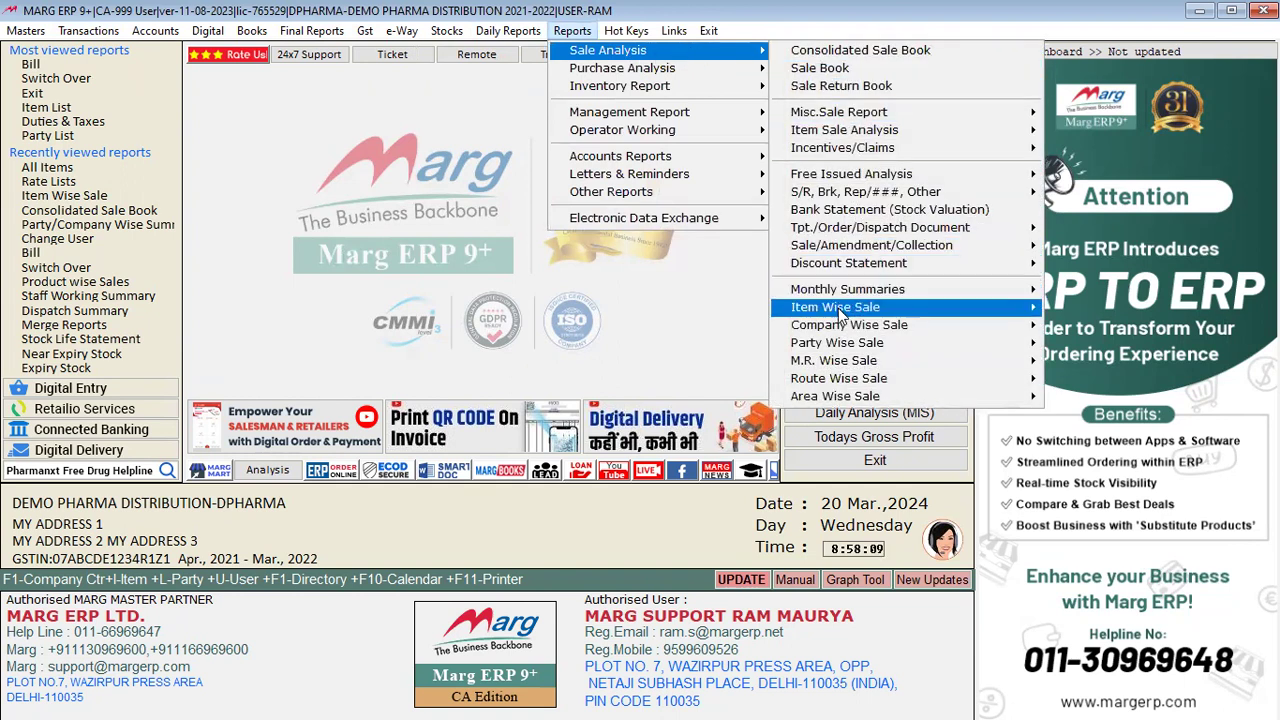
{"action": "mouse_move", "coordinate": [838, 312]}
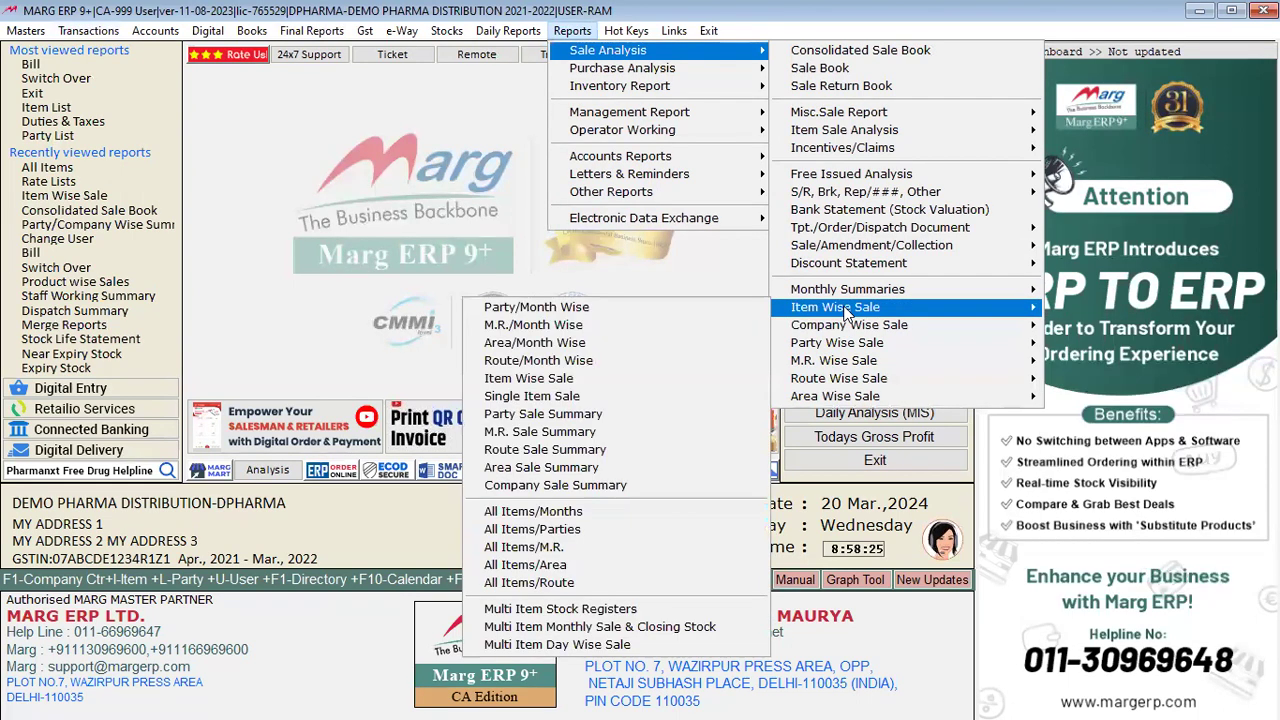
{"action": "left_click", "coordinate": [558, 380]}
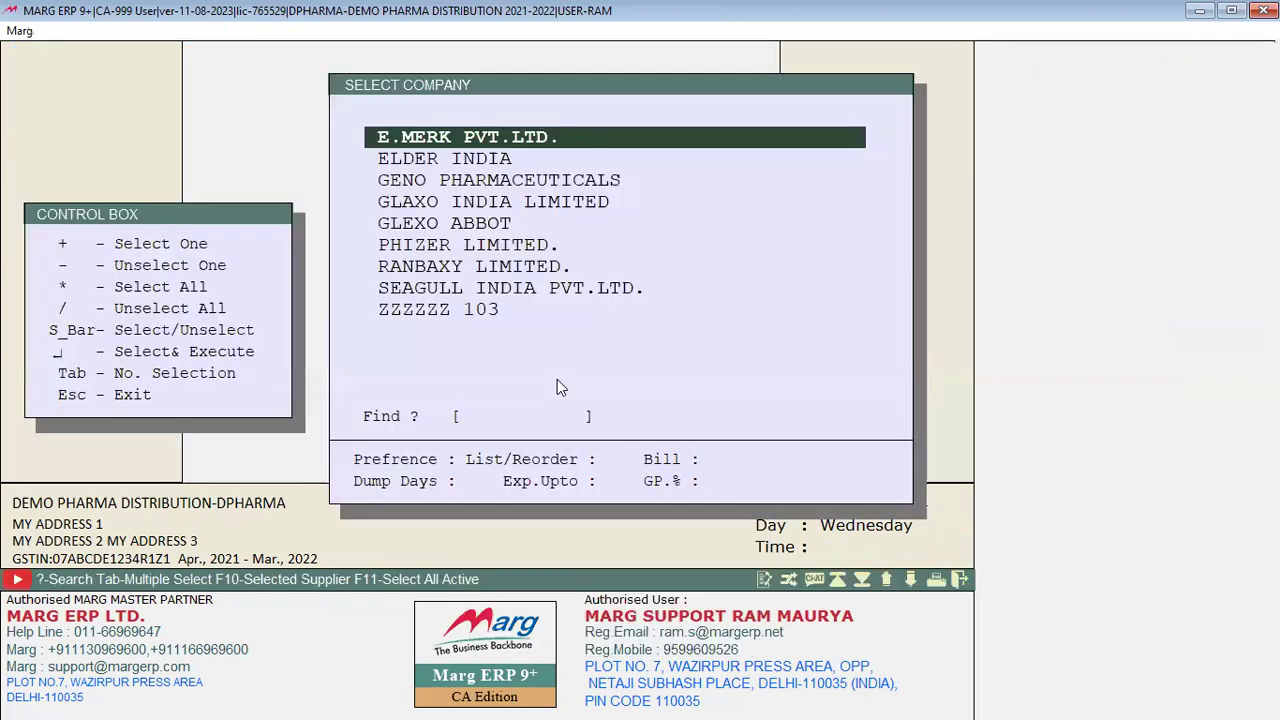
Step: Select all companies, view the 2021–22 item-wise sales summary totalling 86143.38, then escape back
{"action": "key", "text": "asterisk"}
{"action": "key", "text": "Return"}
{"action": "key", "text": "Return"}
{"action": "key", "text": "Return"}
{"action": "key", "text": "Return"}
{"action": "key", "text": "Return"}
{"action": "key", "text": "Return"}
{"action": "key", "text": "Return"}
{"action": "key", "text": "Return"}
{"action": "key", "text": "Return"}
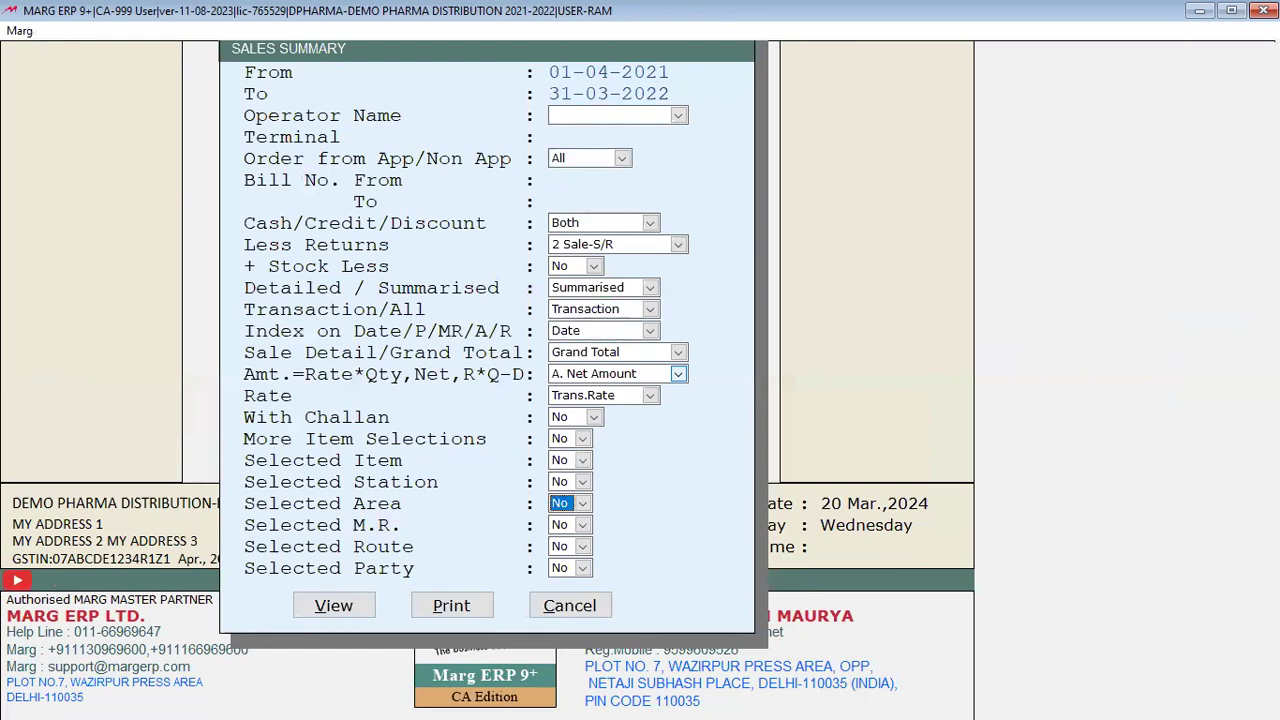
{"action": "key", "text": "Return"}
{"action": "key", "text": "Return"}
{"action": "key", "text": "Return"}
{"action": "key", "text": "Return"}
{"action": "key", "text": "Return"}
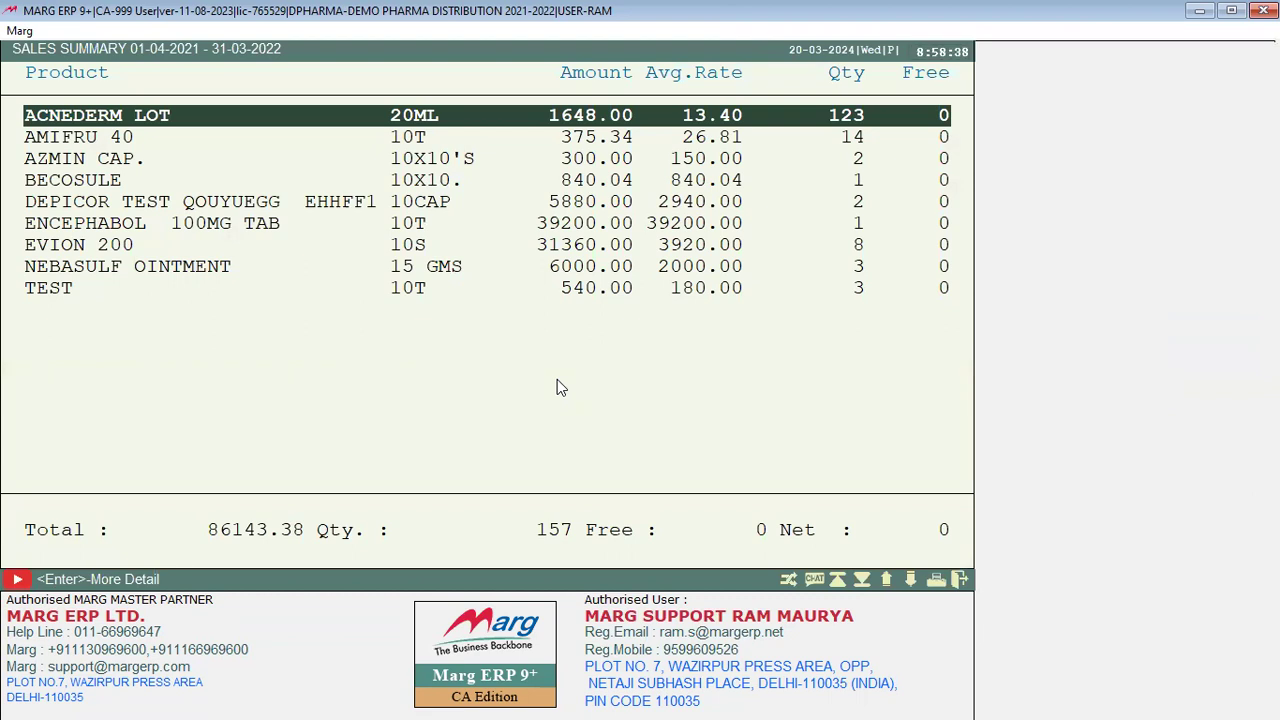
{"action": "key", "text": "Escape"}
{"action": "key", "text": "Escape"}
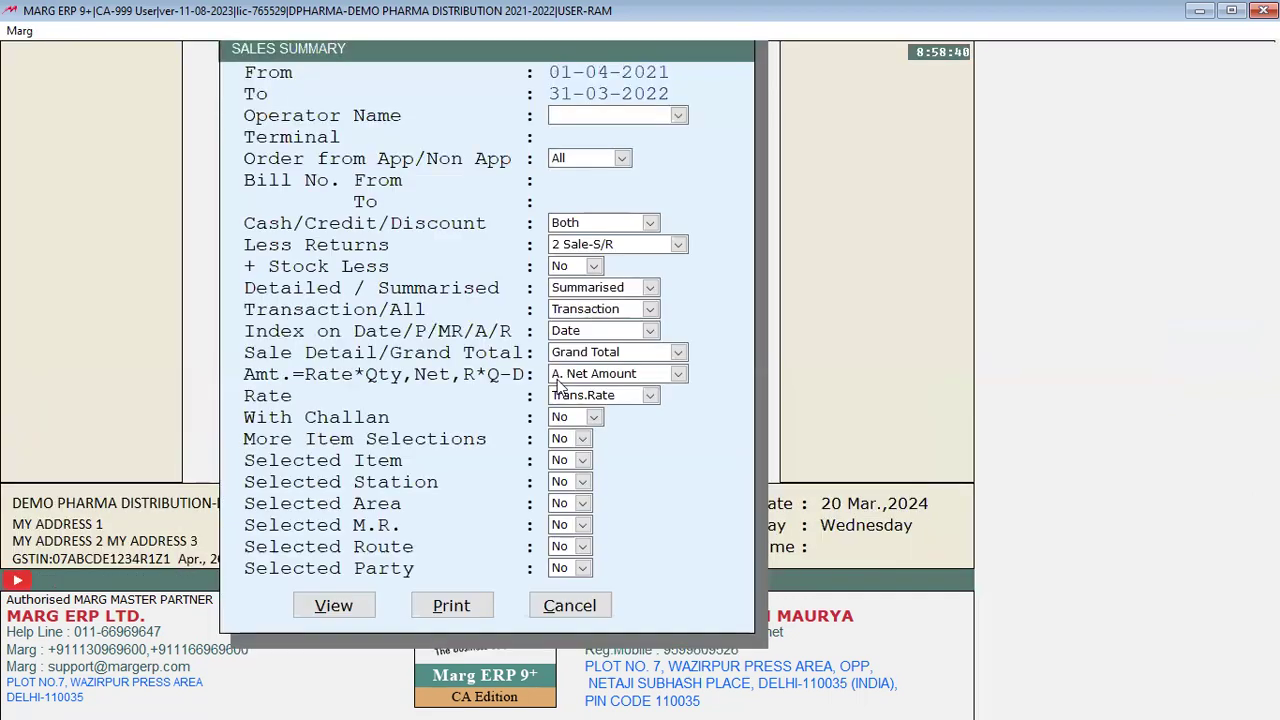
{"action": "key", "text": "Escape"}
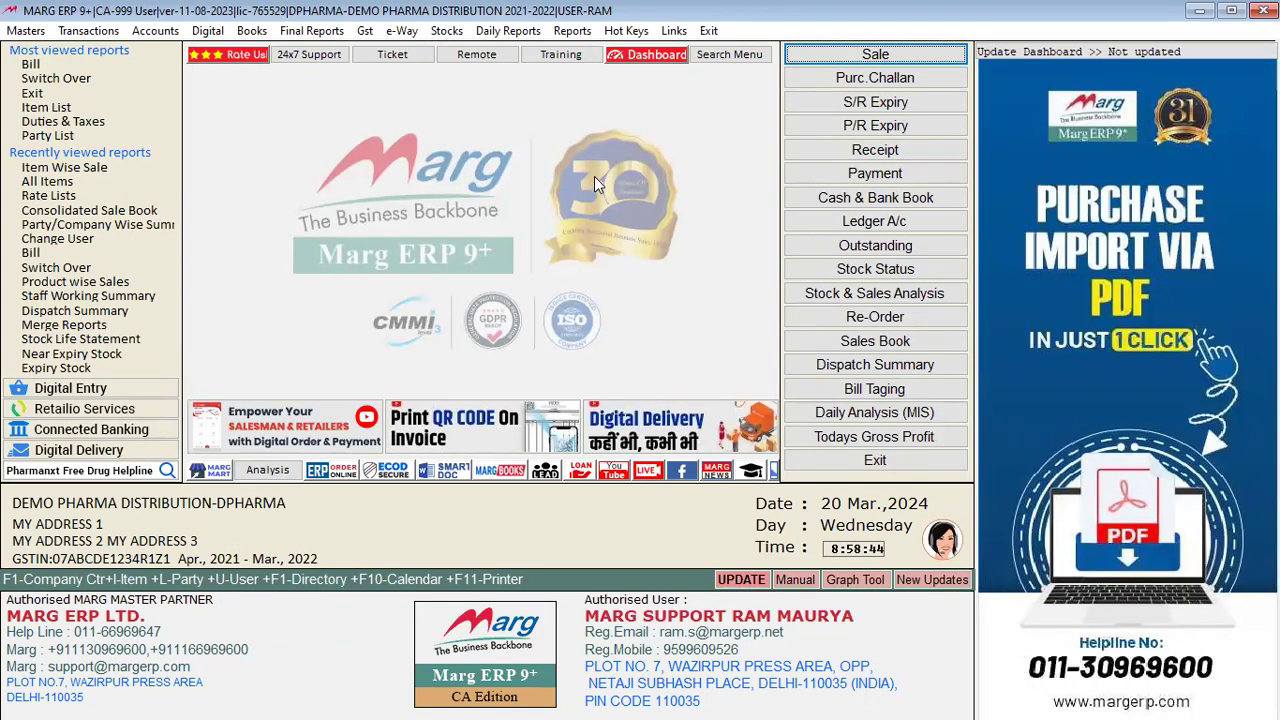
{"action": "left_click", "coordinate": [572, 32]}
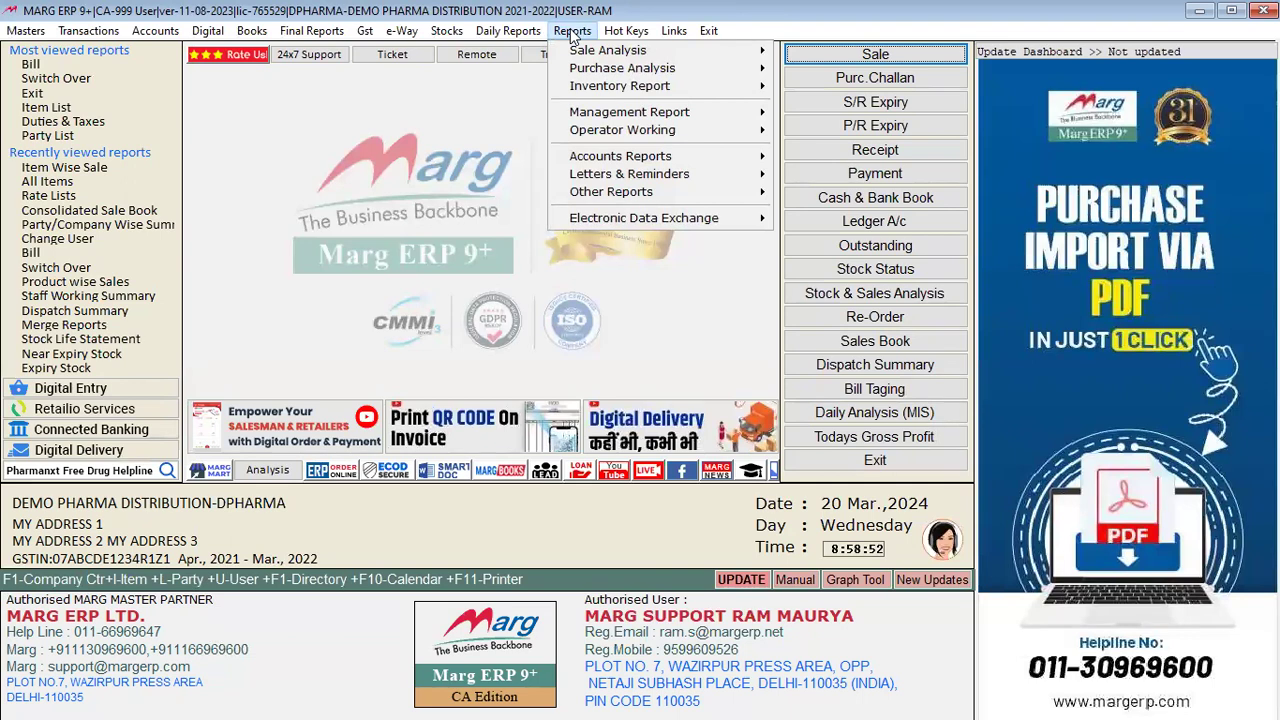
{"action": "mouse_move", "coordinate": [639, 90]}
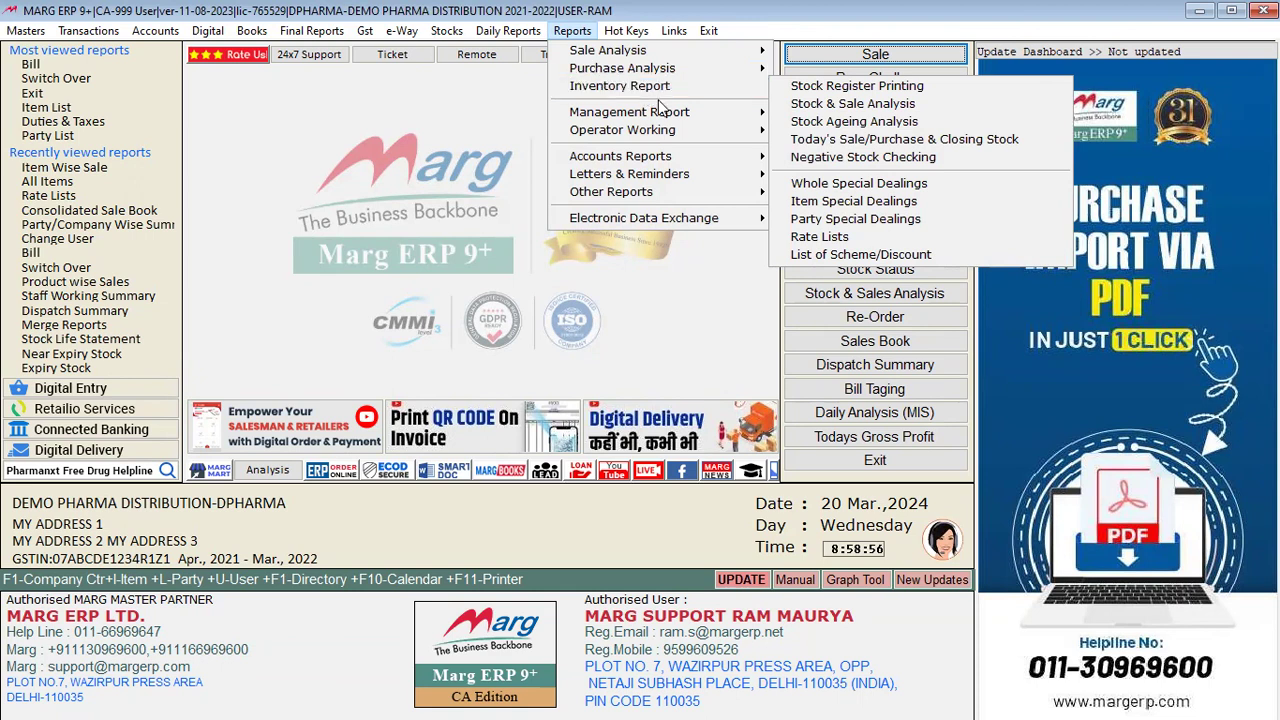
{"action": "mouse_move", "coordinate": [678, 118]}
{"action": "mouse_move", "coordinate": [776, 114]}
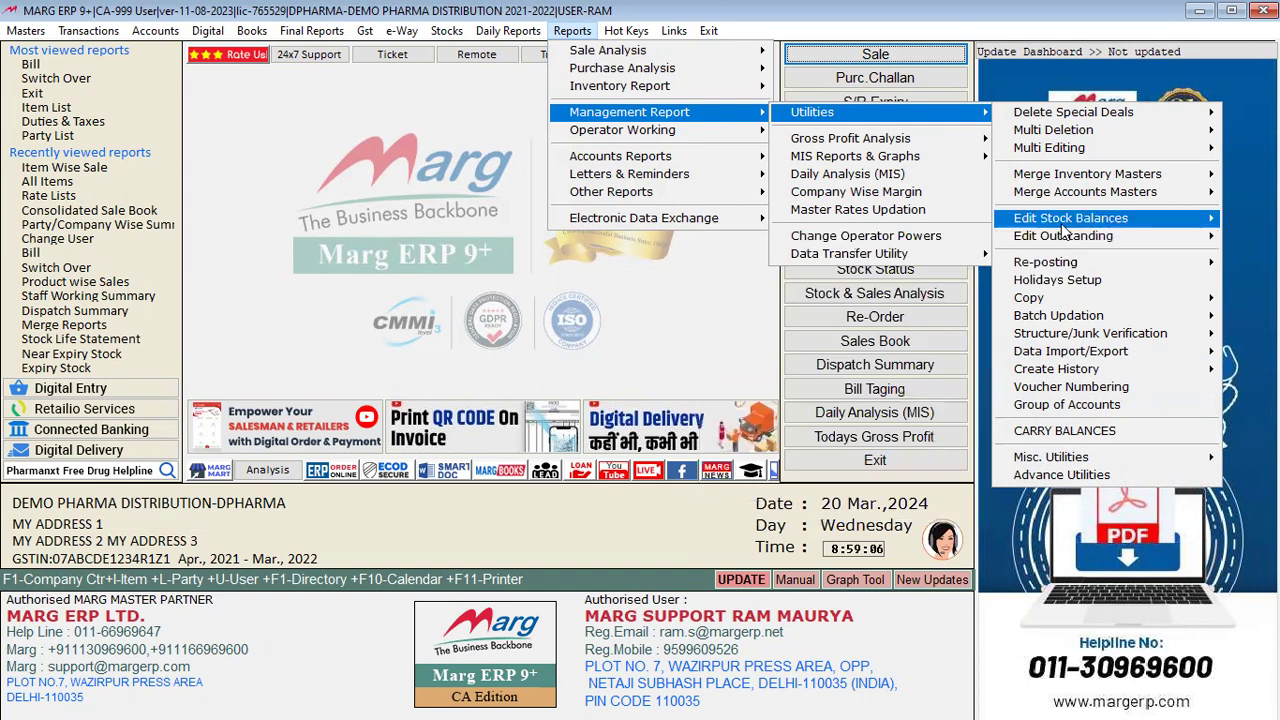
{"action": "left_click", "coordinate": [652, 560]}
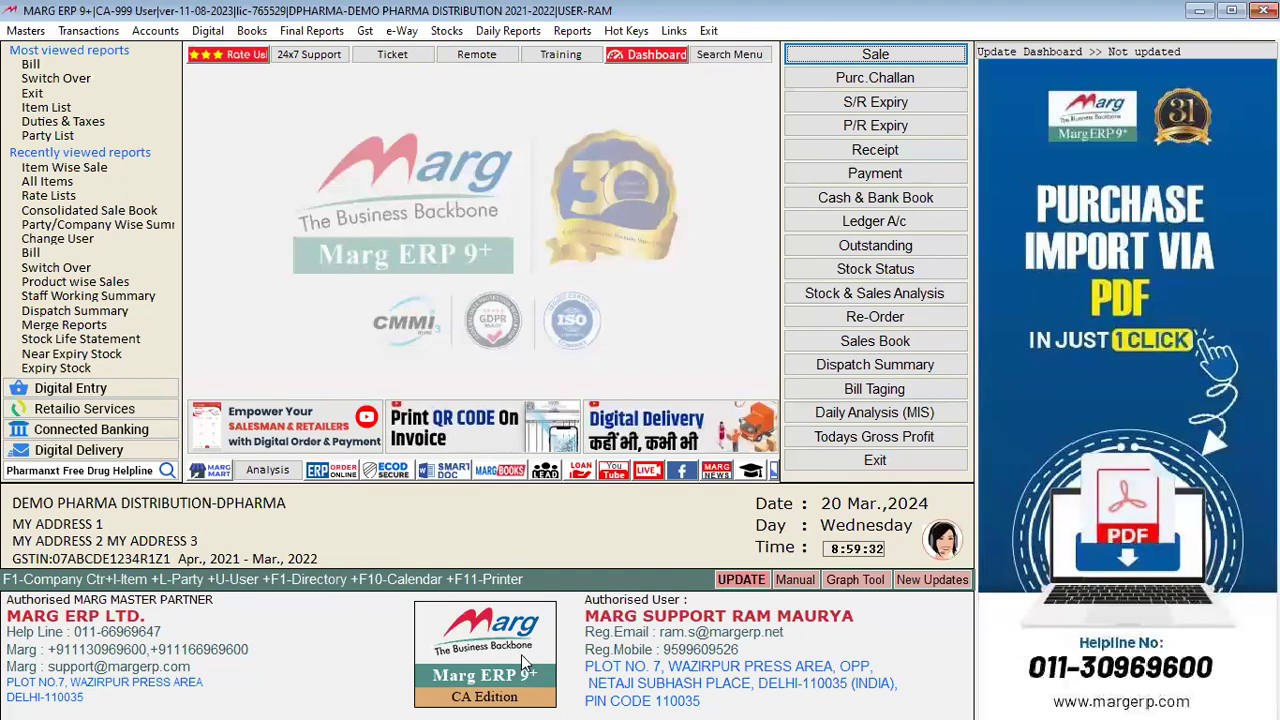
{"action": "key", "text": "alt+n"}
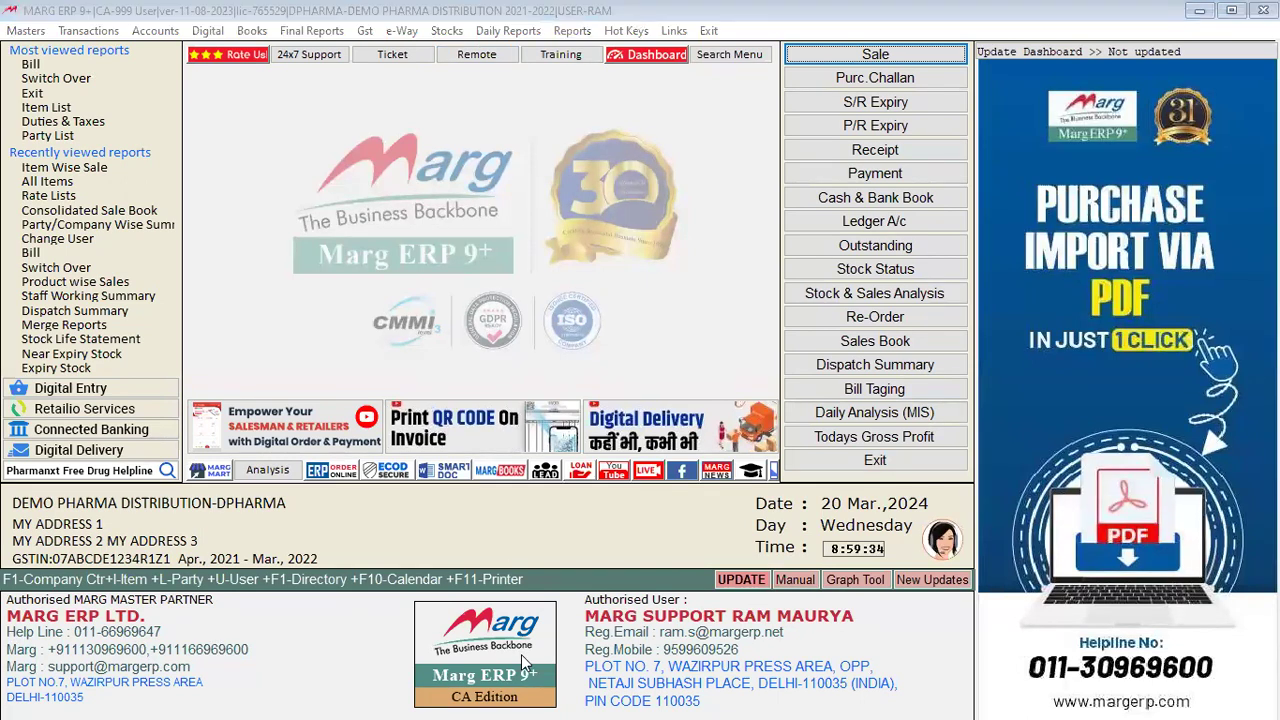